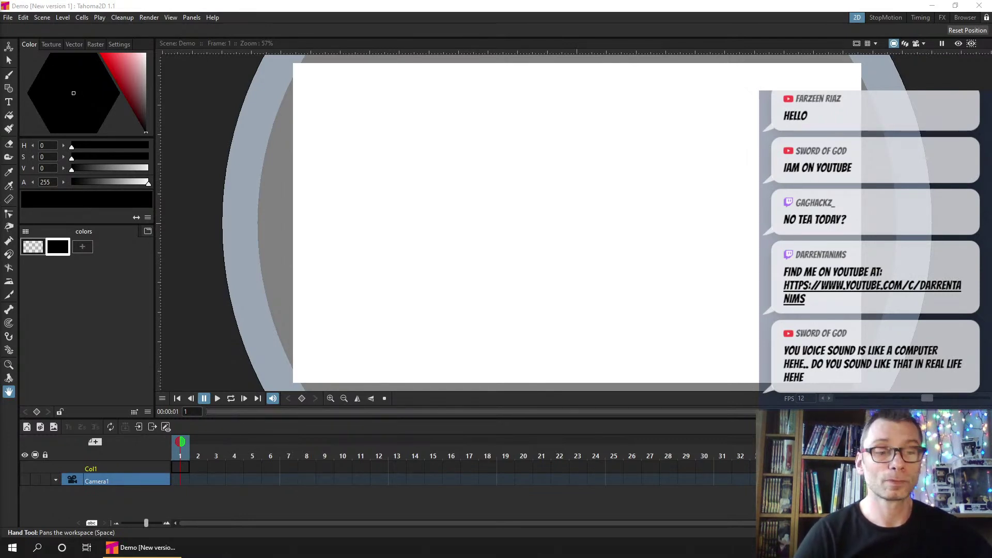
Look over the animator's Twitter profile and pinned monster parade tweet, then close the browser window
left_click_drag(0, 140, 578, 22)
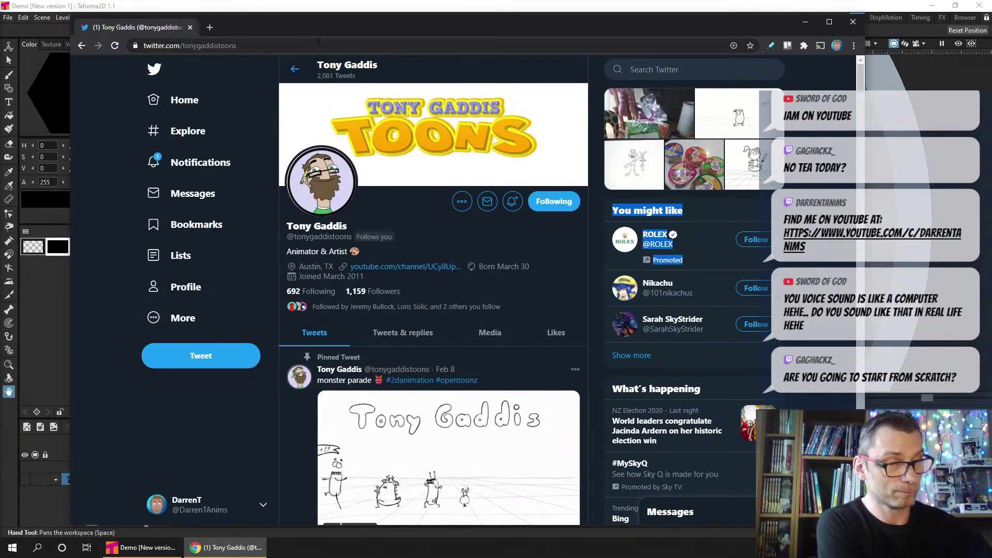
left_click_drag(326, 19, 269, 12)
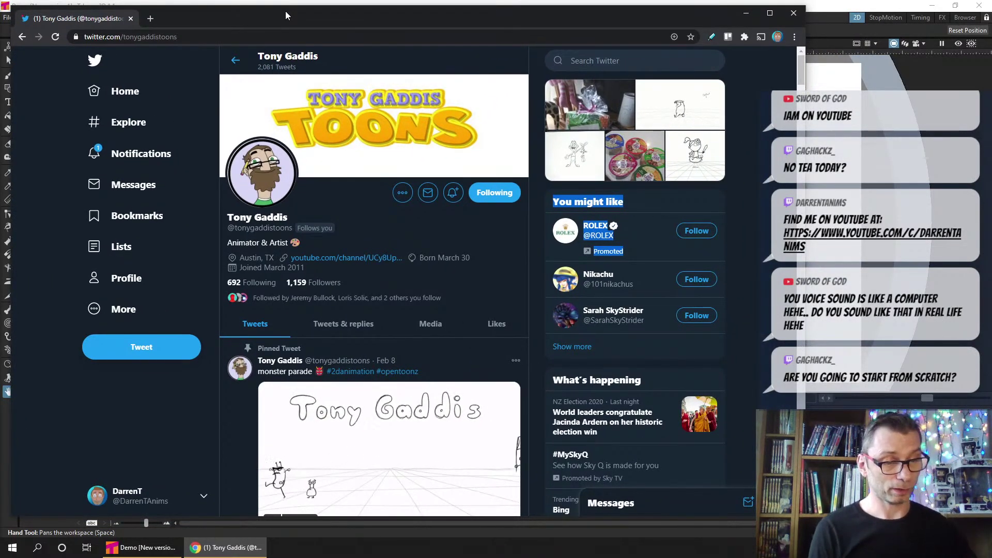
scroll(409, 335, "down", 2)
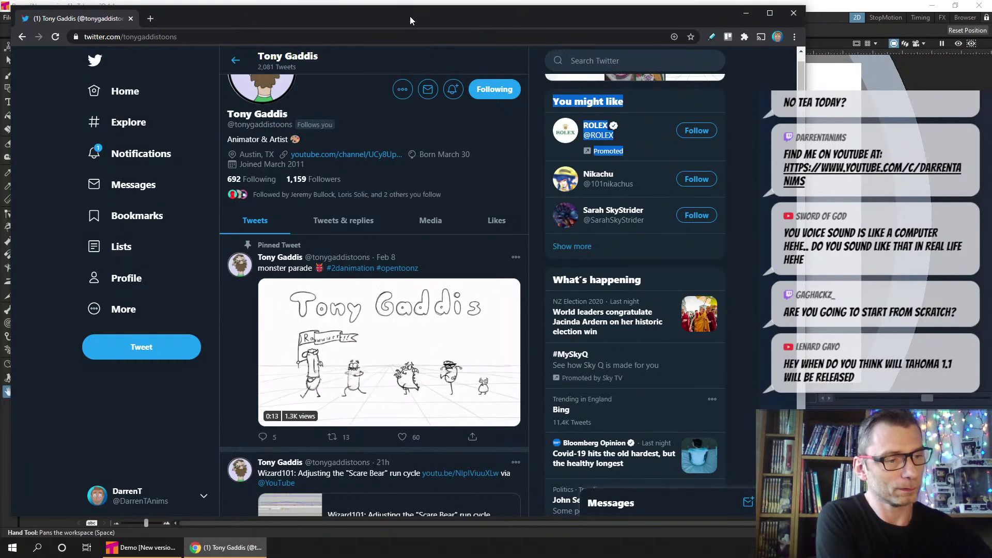
key("alt+F4")
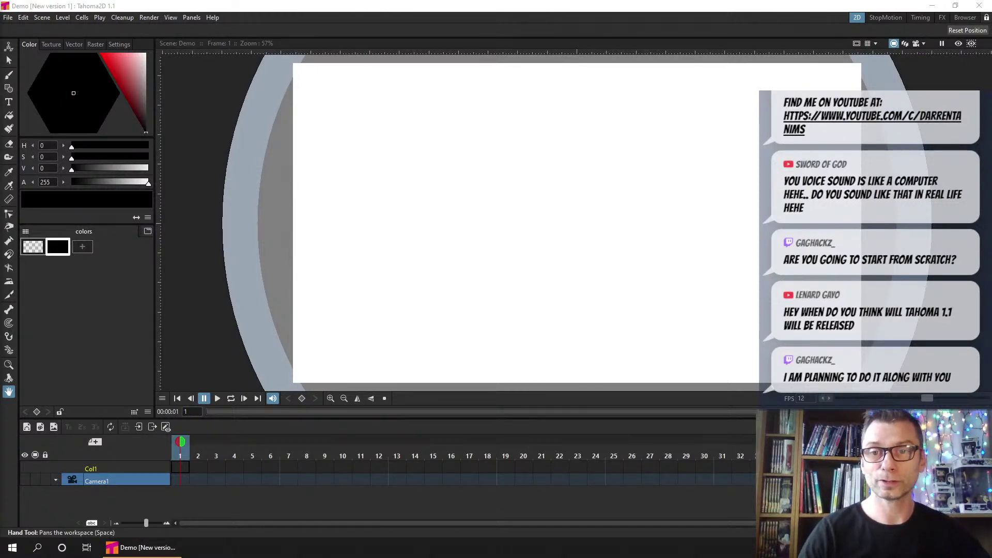
Review the Tahoma2D 1.1 Beta 1 release notes and download assets on GitHub, then close the page
left_click_drag(0, 31, 280, 14)
scroll(376, 289, "up", 3)
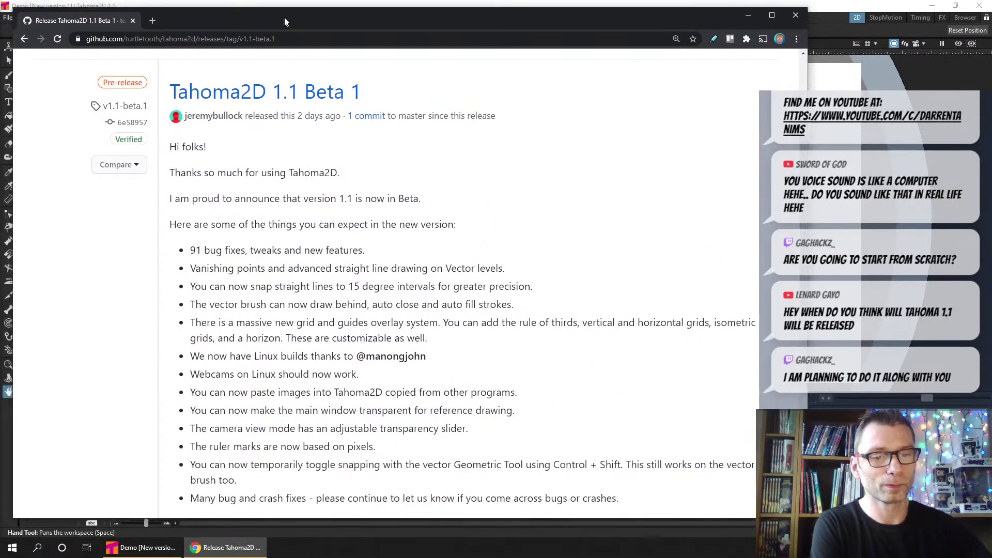
left_click(228, 37)
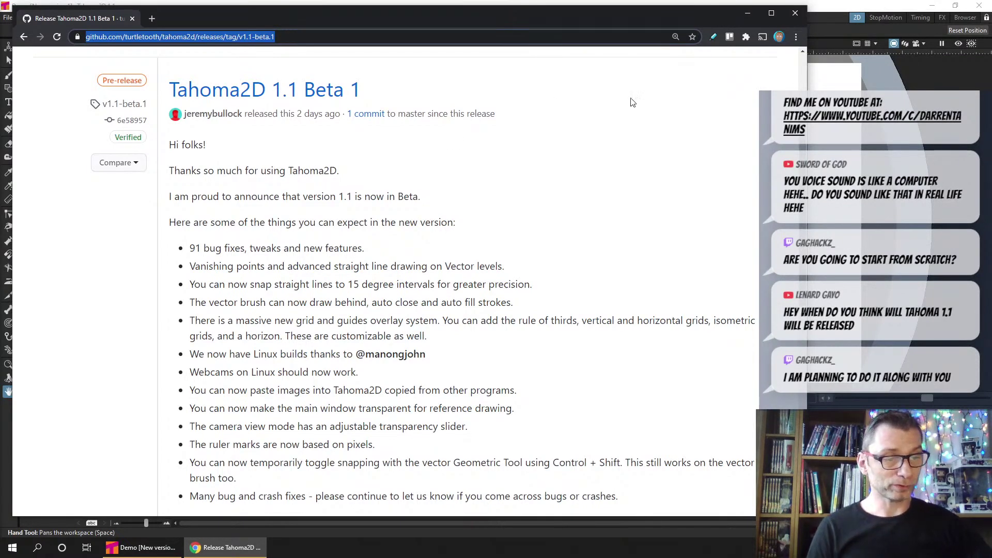
left_click_drag(803, 147, 803, 77)
scroll(803, 82, "down", 5)
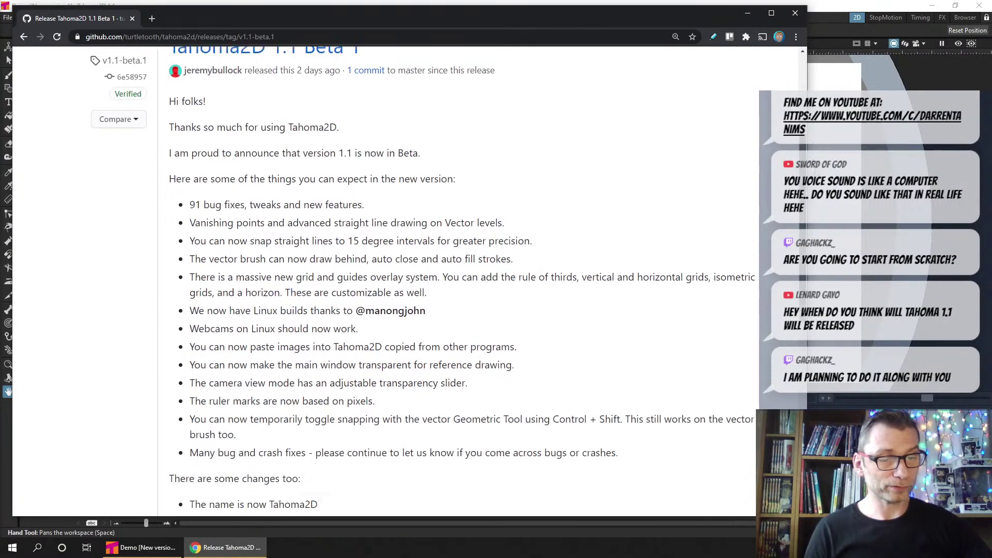
scroll(841, 281, "down", 6)
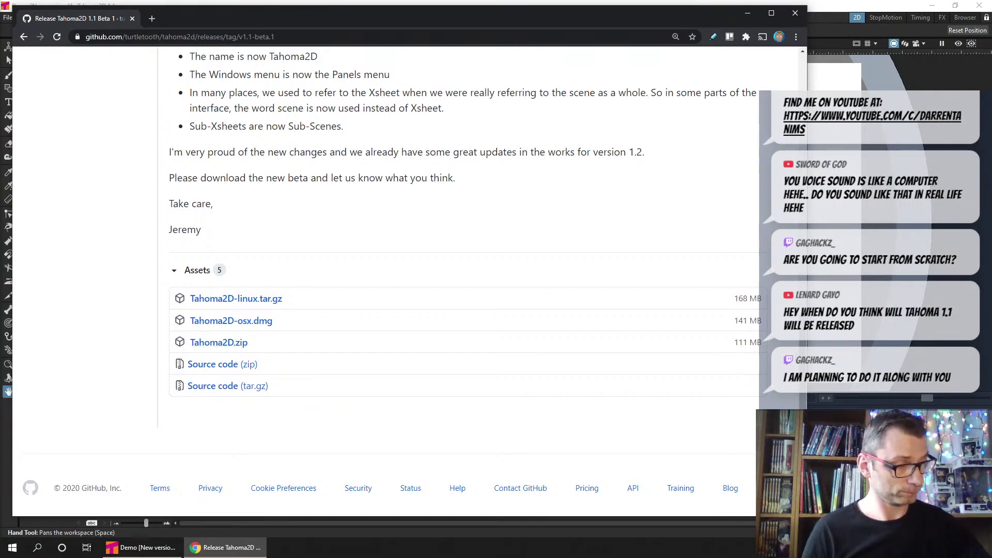
left_click_drag(803, 400, 796, 146)
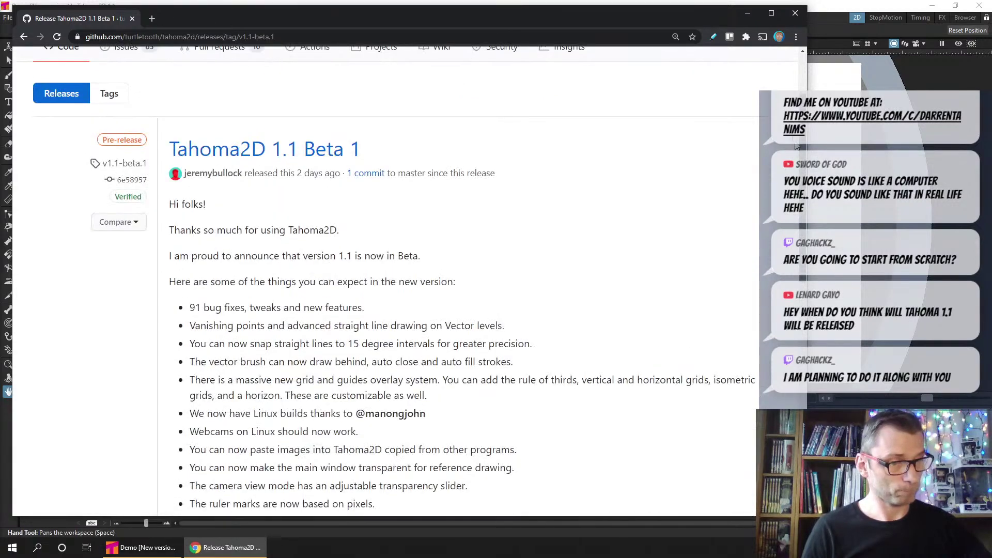
scroll(796, 146, "down", 1)
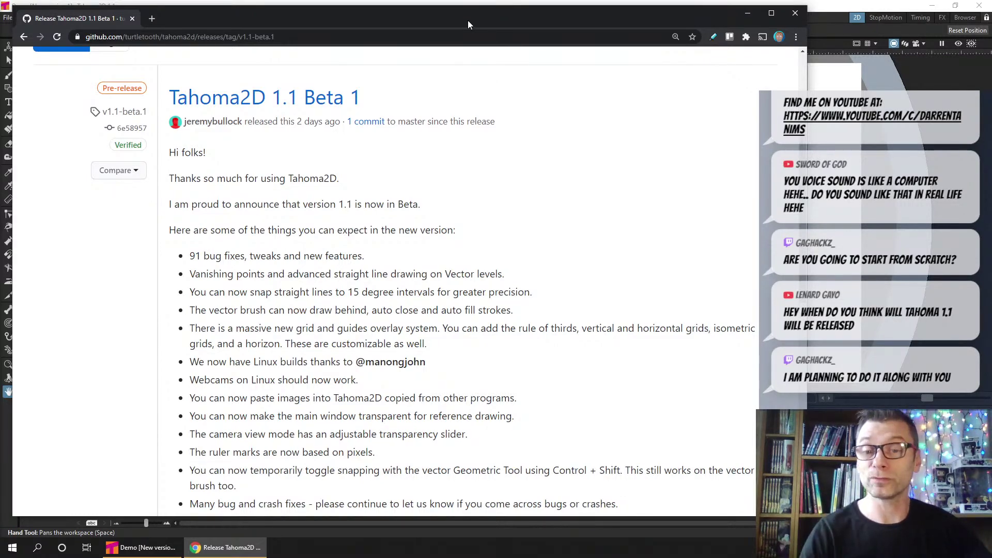
key("ctrl+w")
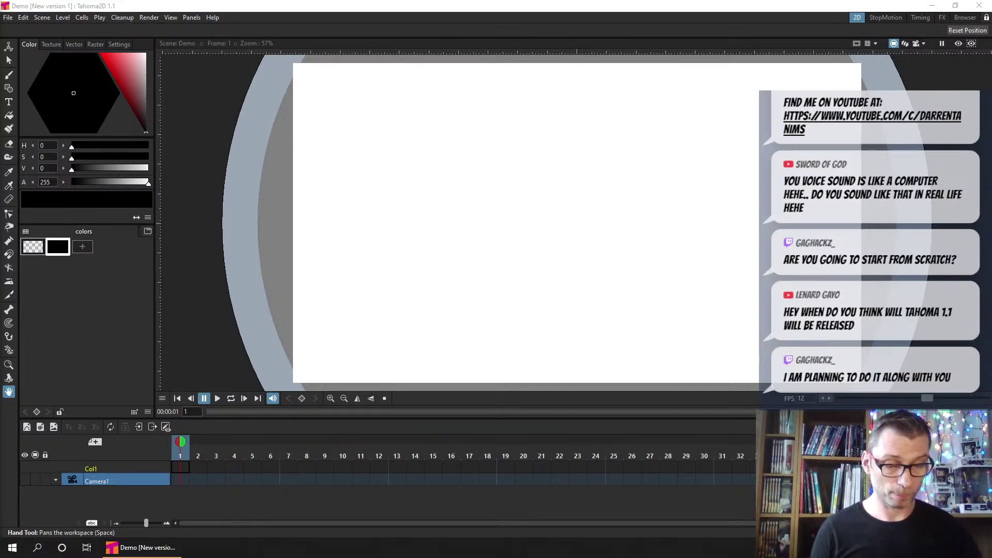
Create a Smart Raster level named A at 1920 x 1080 px and rename its timeline layer to Sr
left_click(39, 425)
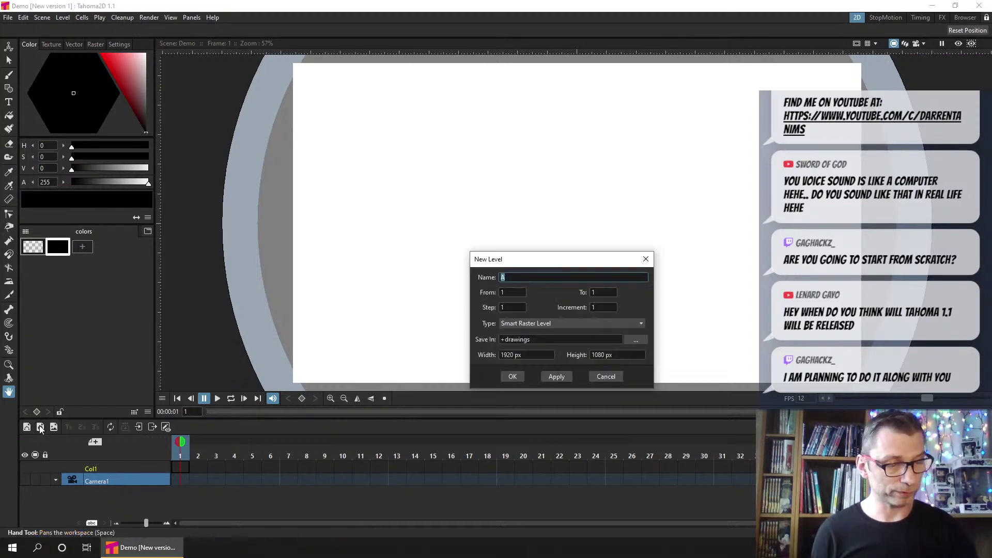
left_click(513, 377)
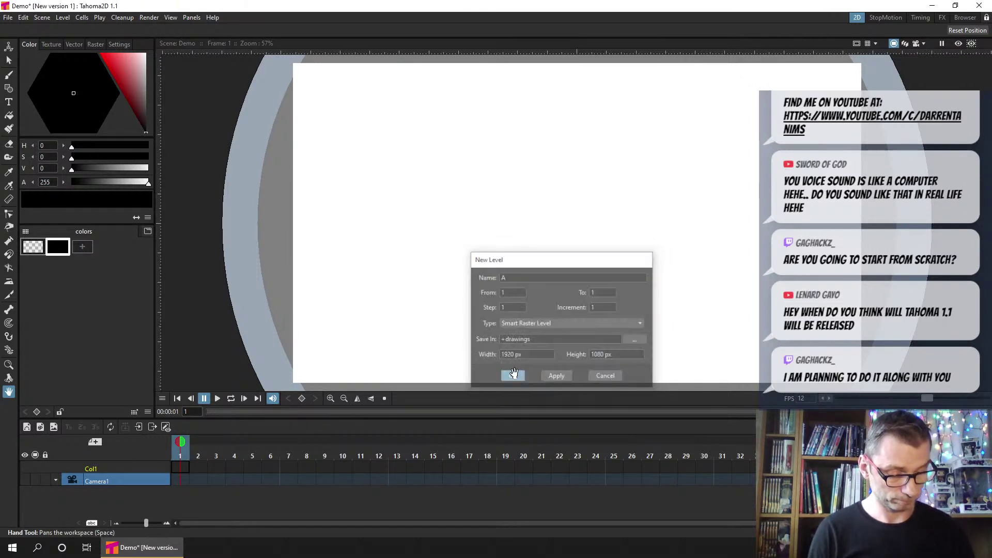
double_click(115, 467)
type("Sr")
key("Return")
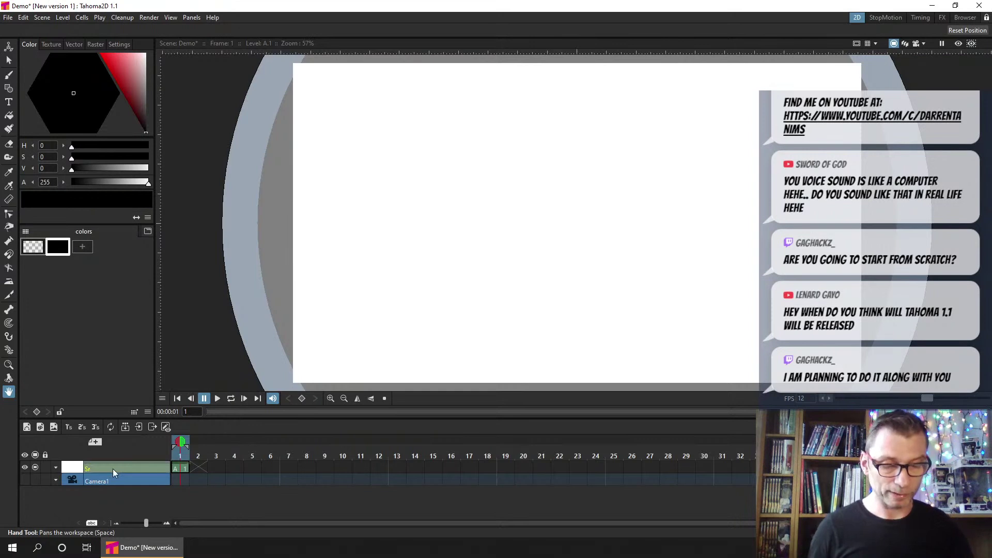
Create a Vector level named V and rename its timeline layer to V
left_click(27, 427)
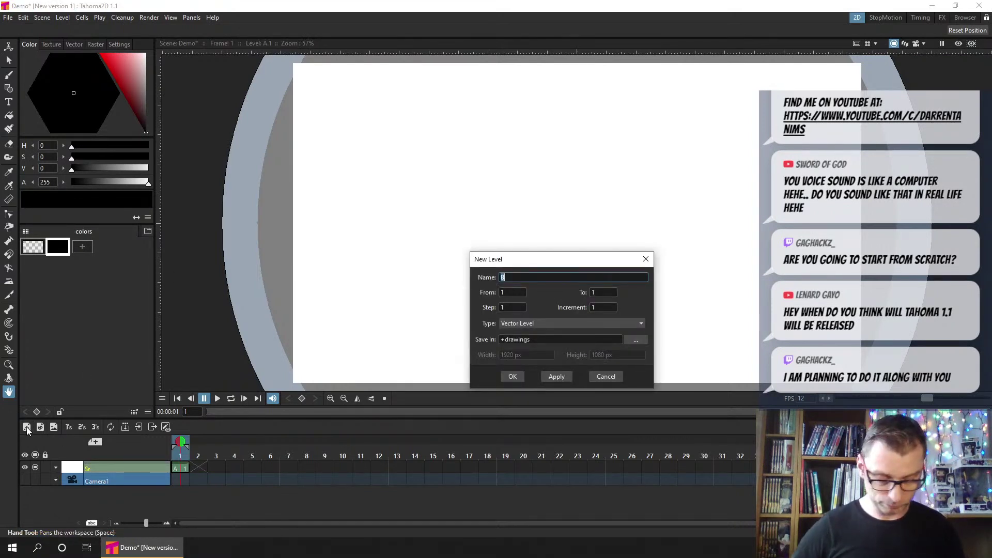
type("V")
left_click(512, 376)
double_click(100, 466)
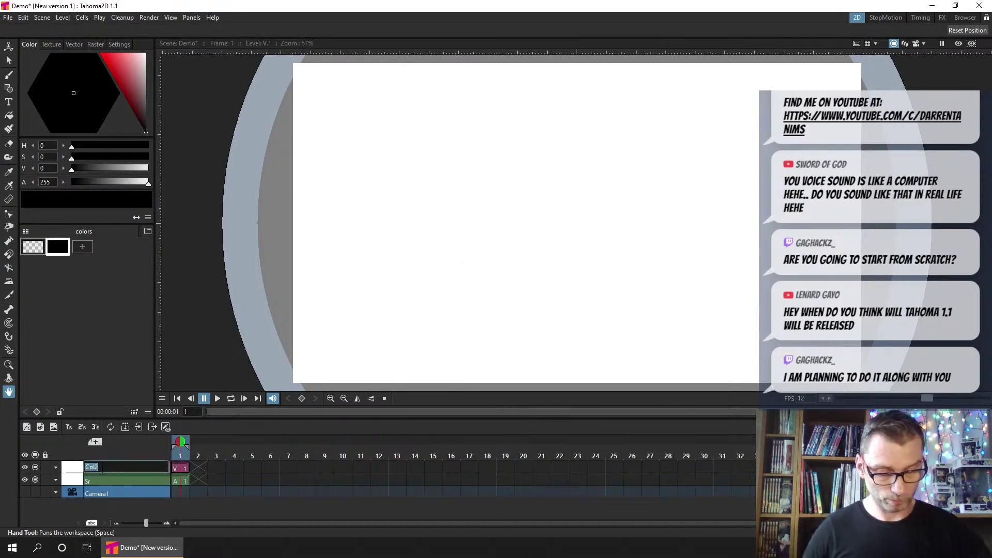
type("V")
key("Return")
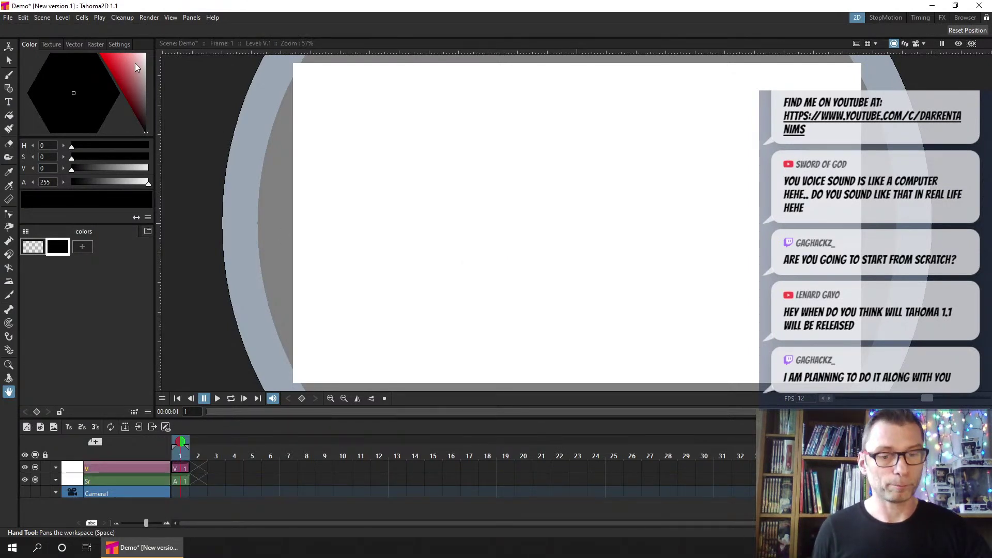
Set the vector brush to smooth 0, accuracy 100, minimum size 5.67 and maximum size 11.64
left_click(9, 74)
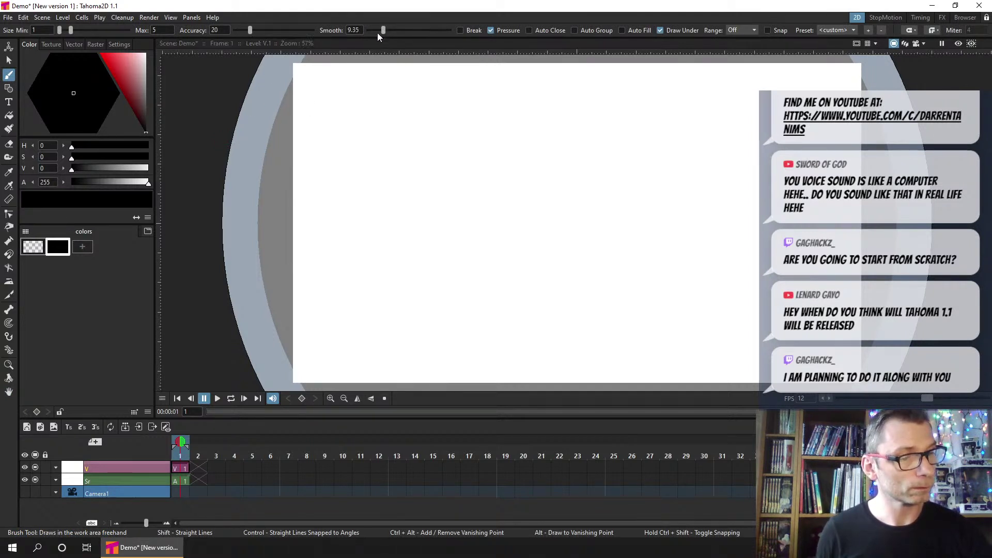
left_click_drag(371, 30, 365, 30)
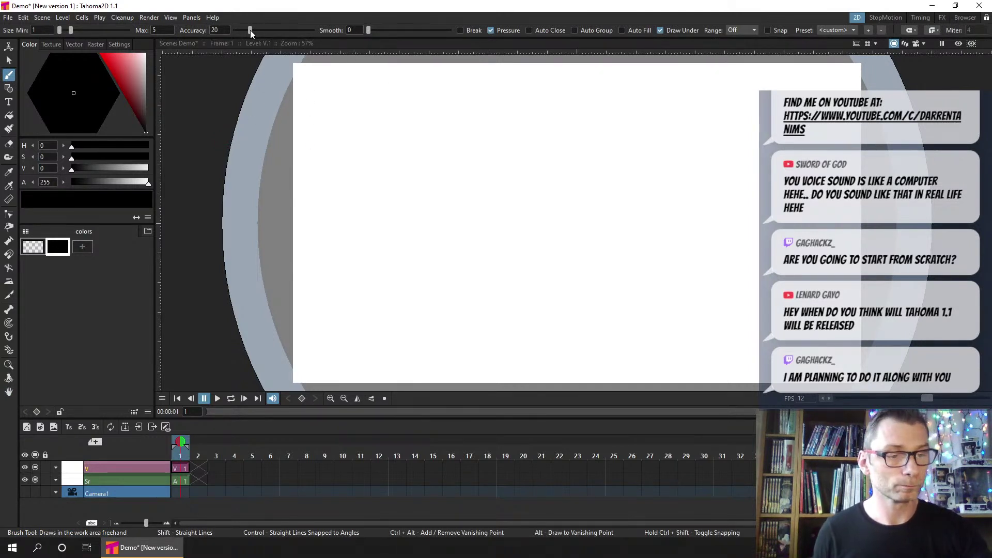
left_click_drag(251, 30, 334, 35)
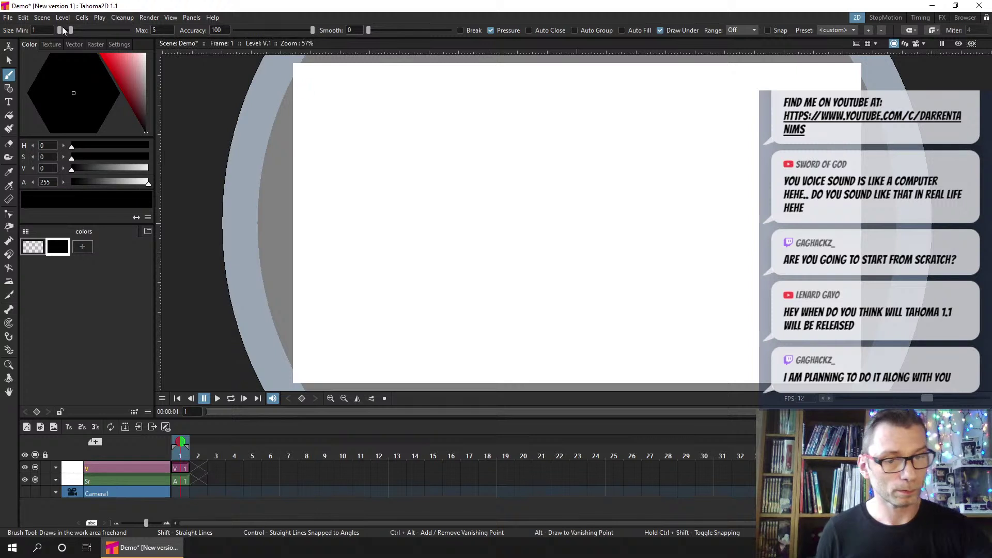
mouse_move(61, 30)
left_mouse_down()
mouse_move(79, 30)
mouse_move(68, 30)
left_mouse_up()
Draw a thick wavy stroke along the canvas top and a thinner one beside it with the maximum size at 7.16
mouse_move(310, 113)
left_mouse_down()
mouse_move(349, 94)
mouse_move(359, 140)
mouse_move(409, 116)
mouse_move(432, 87)
mouse_move(485, 138)
mouse_move(503, 133)
left_mouse_up()
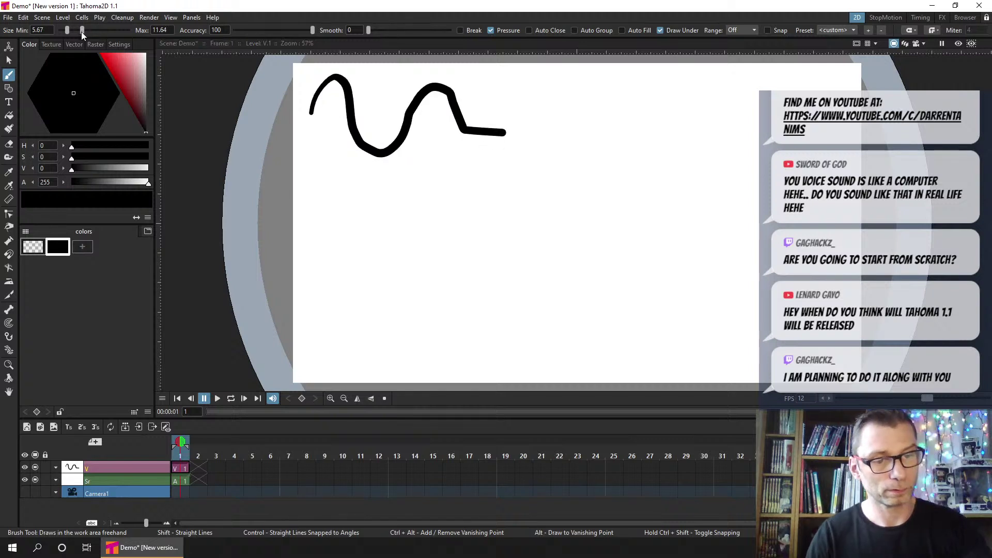
left_click_drag(82, 30, 71, 39)
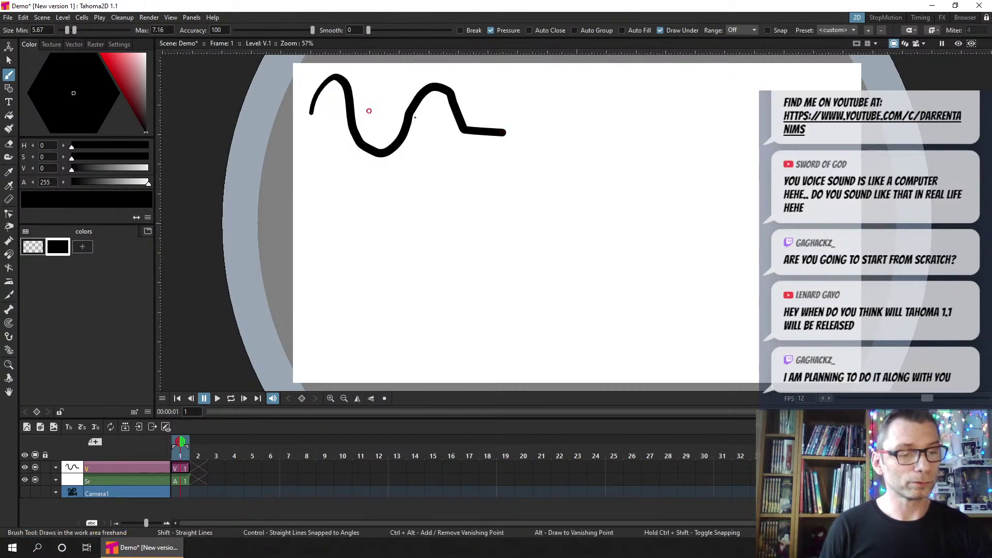
mouse_move(470, 101)
left_mouse_down()
mouse_move(500, 84)
mouse_move(543, 137)
mouse_move(581, 122)
mouse_move(576, 79)
left_mouse_up()
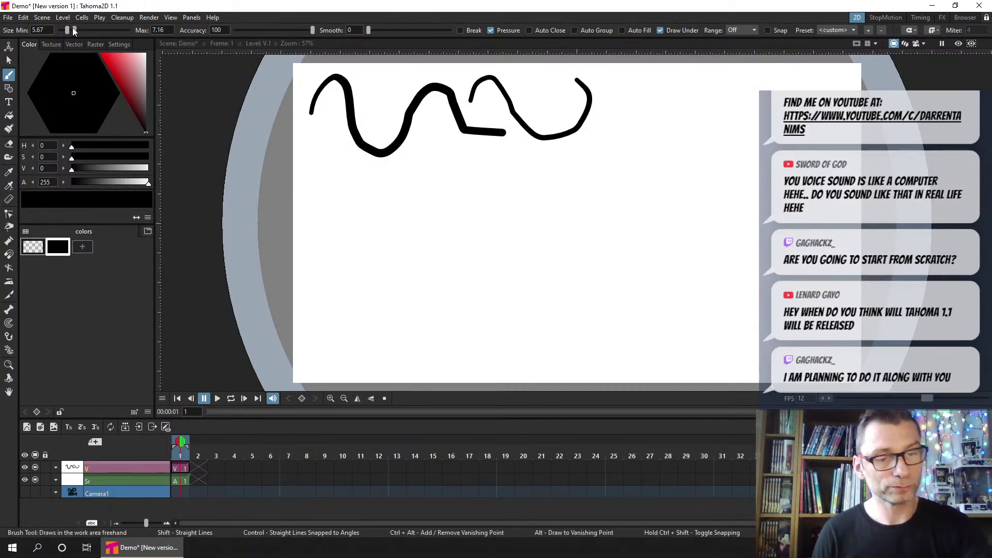
Set the minimum brush size to 3.28 and draw two crossing straight lines below the first wavy stroke
left_click_drag(68, 32, 62, 32)
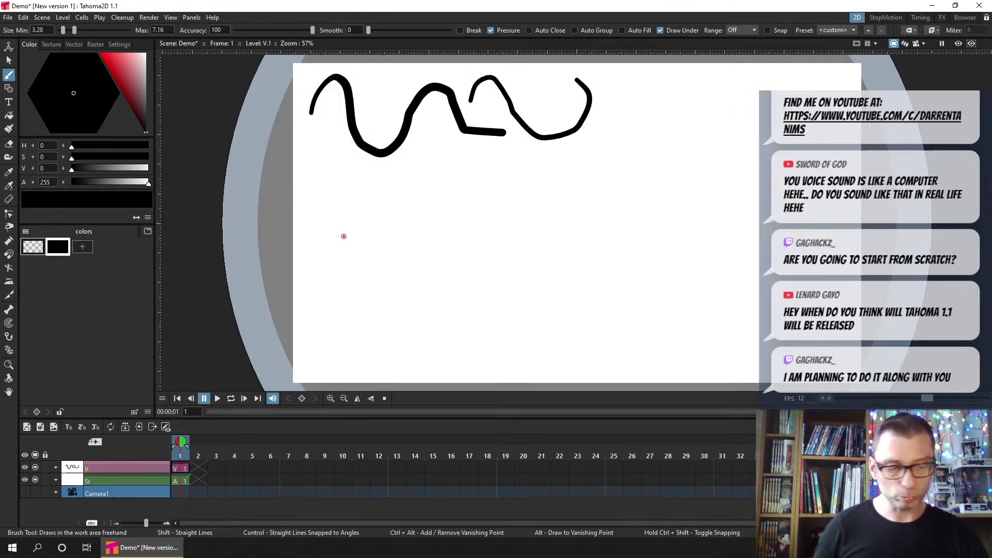
left_click_drag(325, 221, 496, 163)
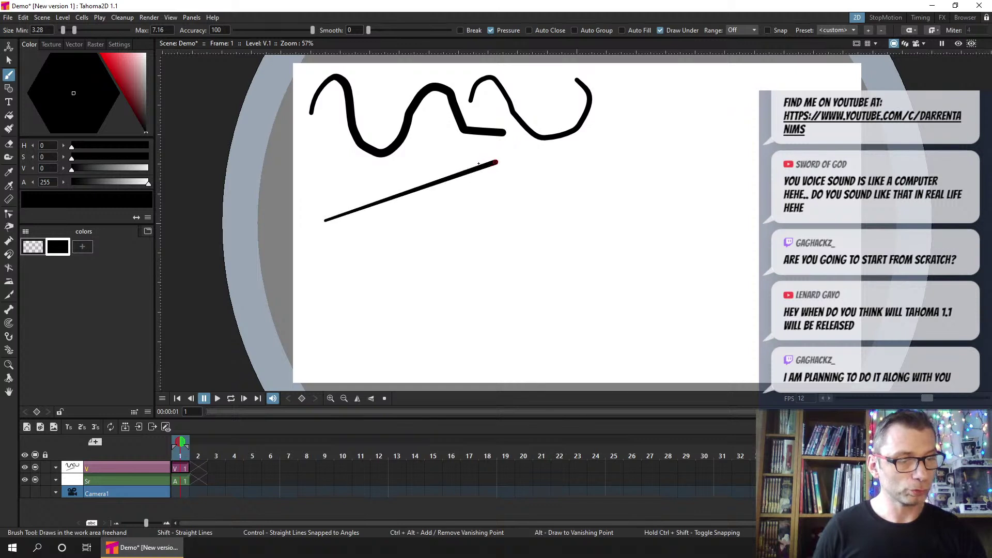
left_click_drag(326, 172, 486, 217)
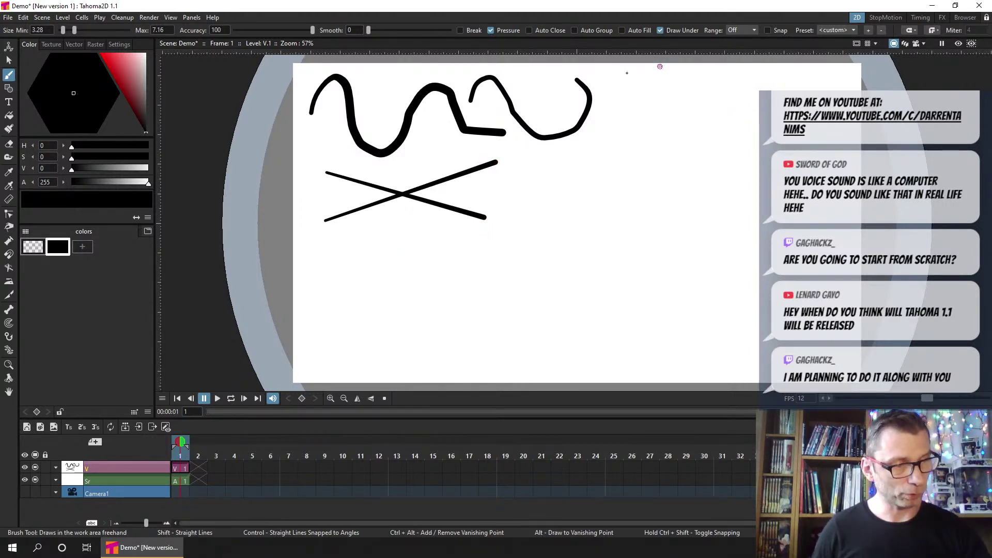
Draw a diagonal, a horizontal and a vertical straight line in the canvas's upper right, plus a fan of angled lines at its edge
mouse_move(627, 75)
left_mouse_down()
mouse_move(617, 180)
mouse_move(548, 161)
mouse_move(627, 181)
mouse_move(712, 135)
left_mouse_up()
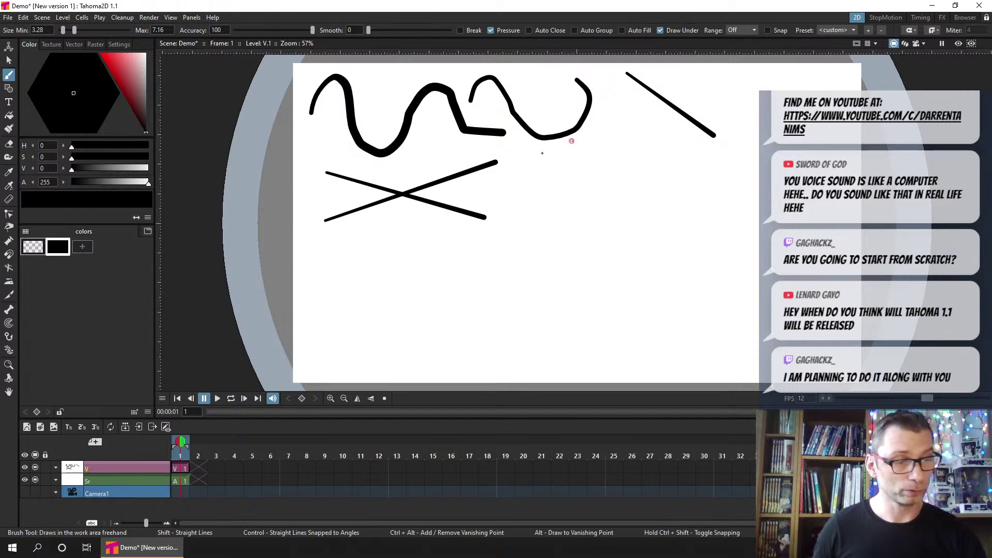
left_click_drag(535, 165, 718, 165)
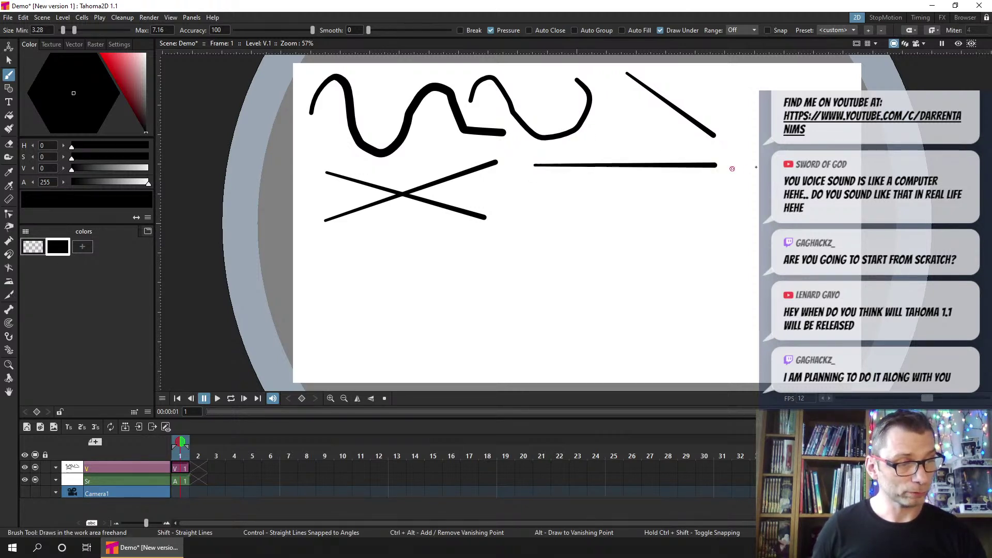
left_click_drag(759, 140, 759, 78)
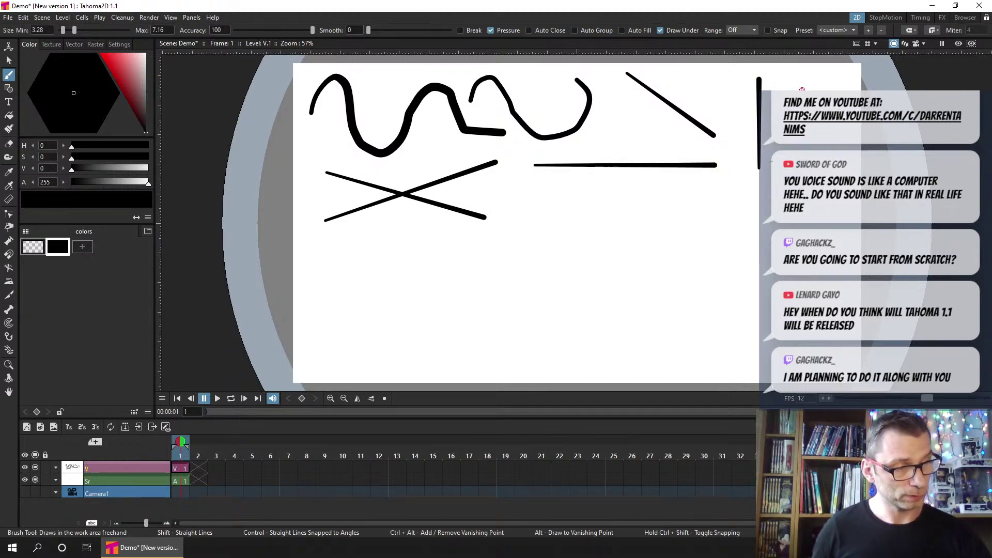
mouse_move(789, 150)
left_mouse_down()
mouse_move(853, 124)
mouse_move(852, 148)
left_mouse_up()
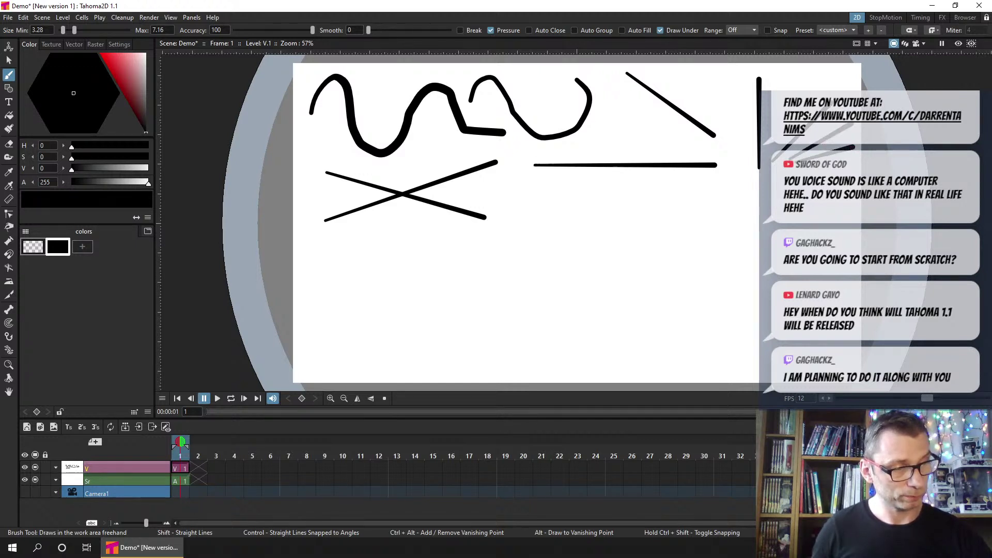
left_click_drag(815, 88, 778, 150)
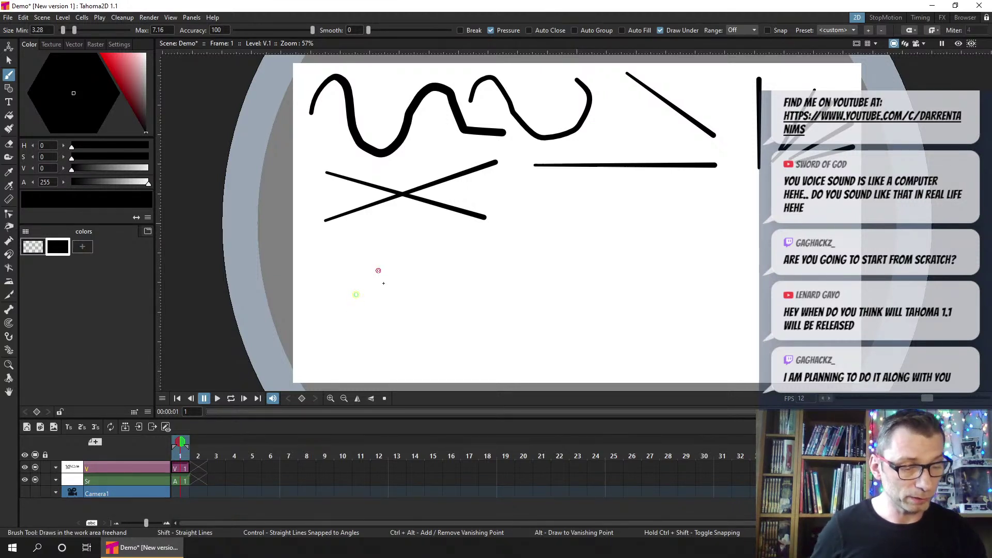
Add two vanishing points in the lower canvas and draw straight lines converging on them, four to the left one and two to the right
left_click_drag(505, 238, 387, 282)
mouse_move(512, 323)
left_mouse_down()
mouse_move(394, 301)
mouse_move(390, 317)
mouse_move(444, 355)
left_mouse_up()
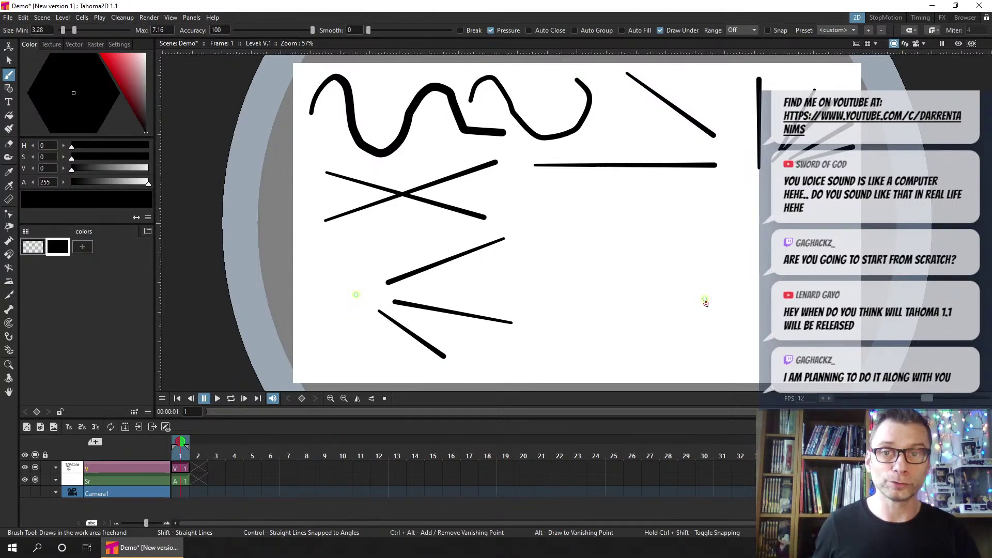
left_click_drag(579, 344, 694, 304)
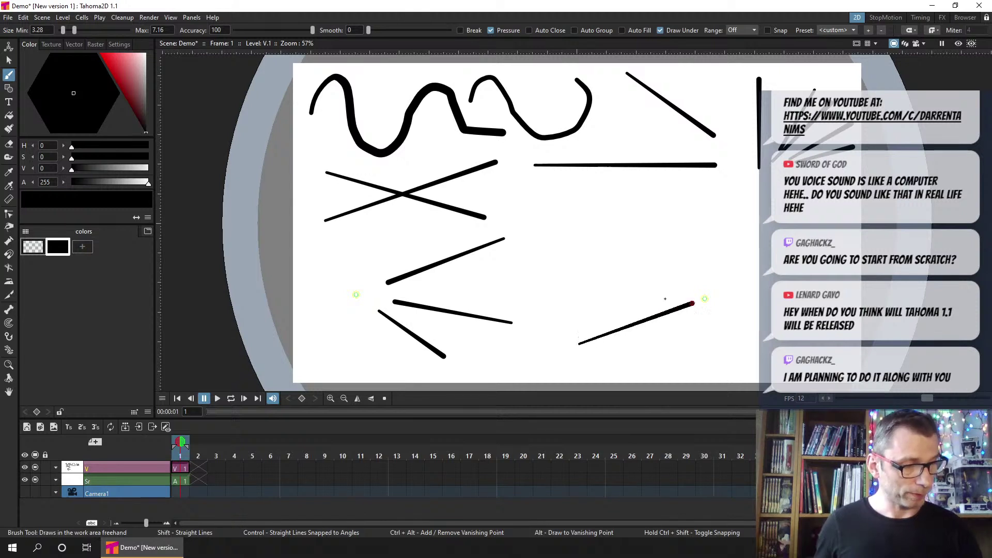
left_click_drag(595, 270, 702, 298)
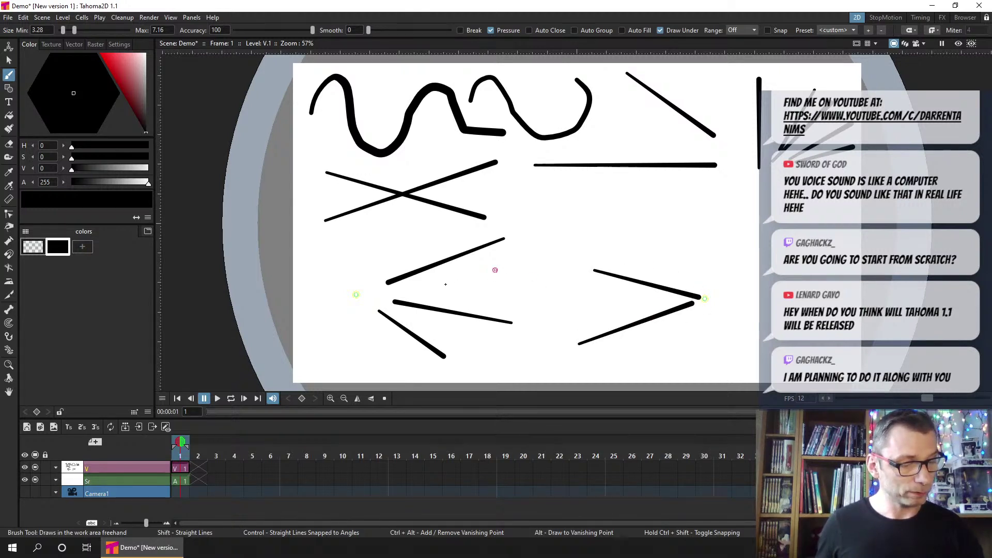
left_click_drag(519, 275, 424, 286)
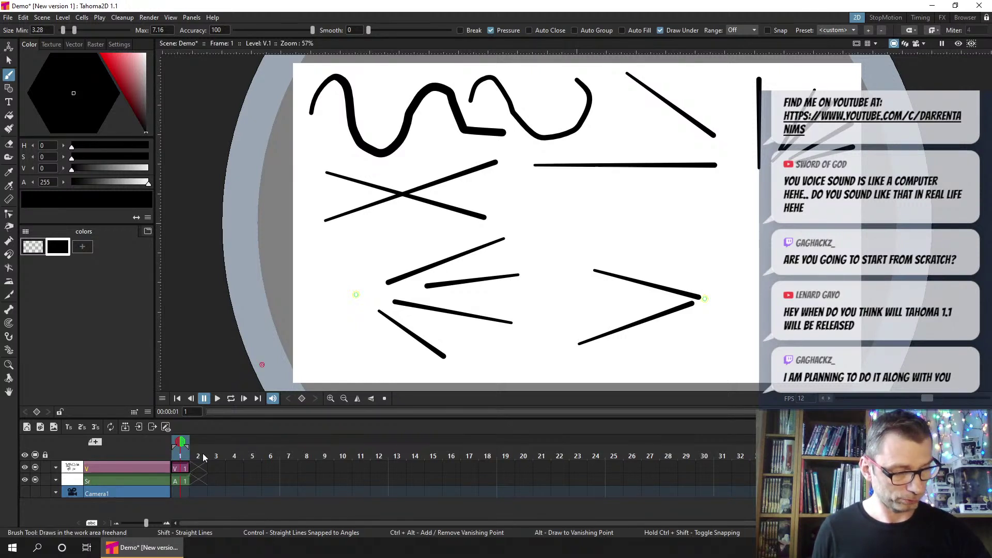
Add a new style to the palette and set its colour to pure red (H 0, S 100, V 100)
left_click(82, 248)
left_click(119, 61)
left_click(98, 52)
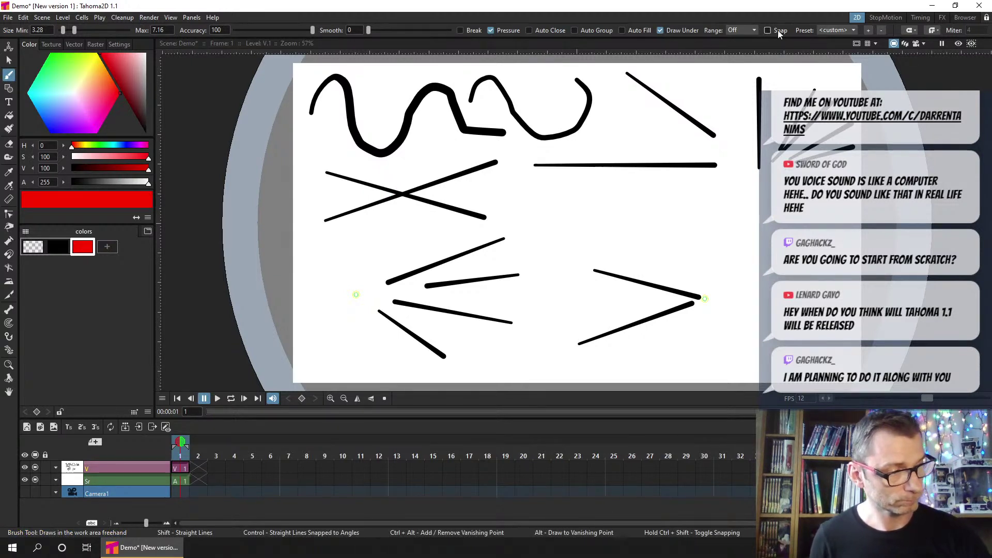
Draw red squiggles across the crossing lines and the first wavy stroke, alternating Draw Under on, off and on again between them
left_click(662, 30)
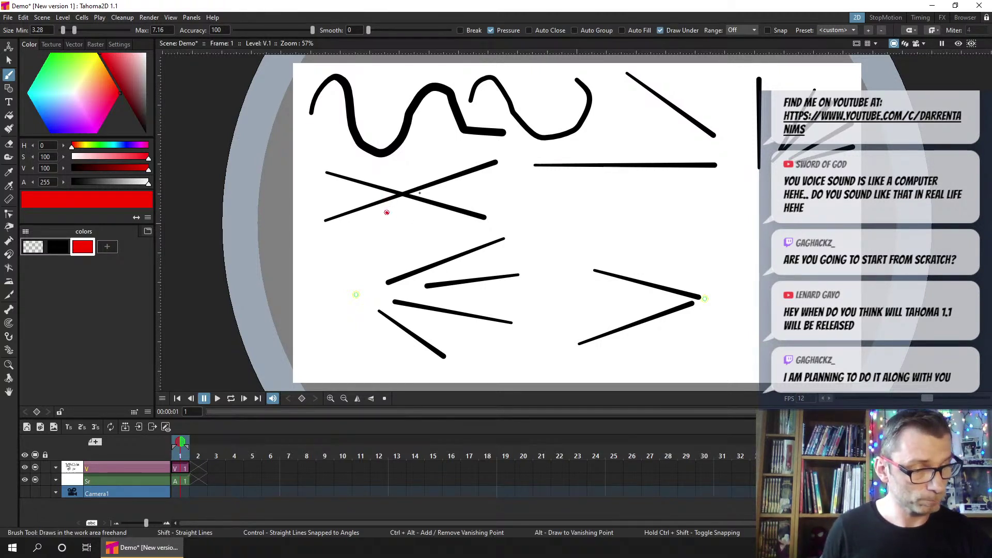
mouse_move(388, 212)
left_mouse_down()
mouse_move(438, 196)
mouse_move(449, 217)
mouse_move(475, 204)
mouse_move(484, 228)
left_mouse_up()
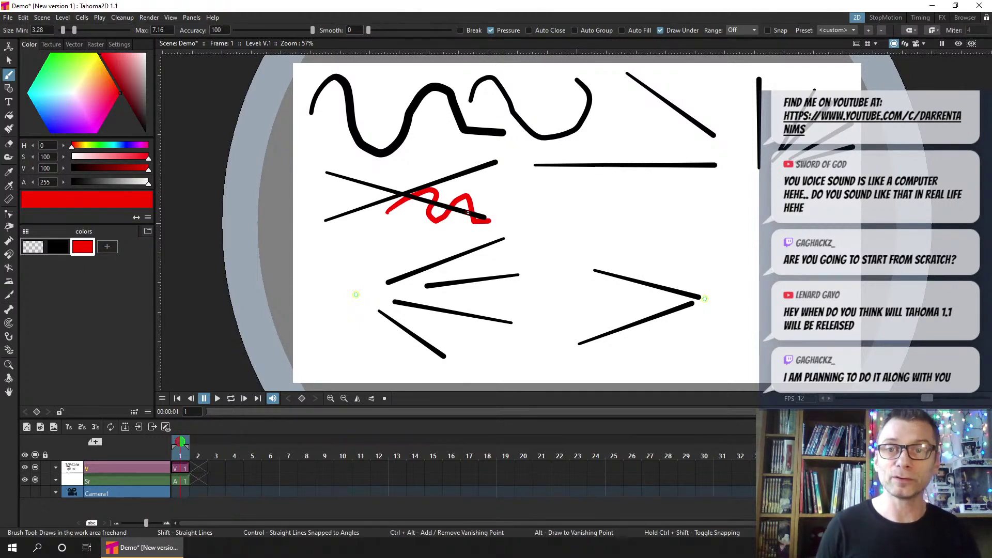
left_click(661, 30)
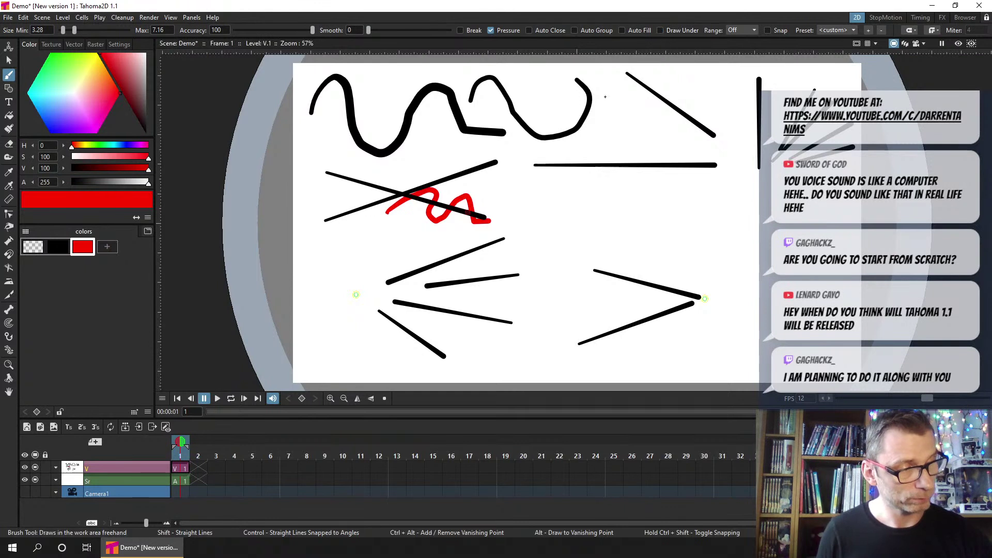
mouse_move(342, 154)
left_mouse_down()
mouse_move(366, 125)
mouse_move(385, 159)
mouse_move(403, 115)
mouse_move(438, 124)
left_mouse_up()
left_click(660, 30)
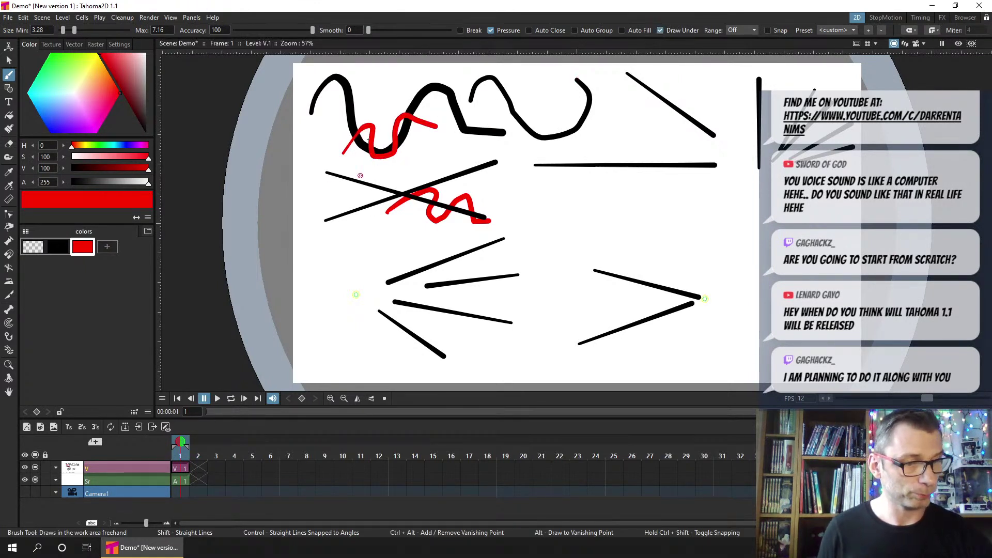
mouse_move(356, 77)
left_mouse_down()
mouse_move(333, 114)
mouse_move(368, 111)
mouse_move(361, 156)
left_mouse_up()
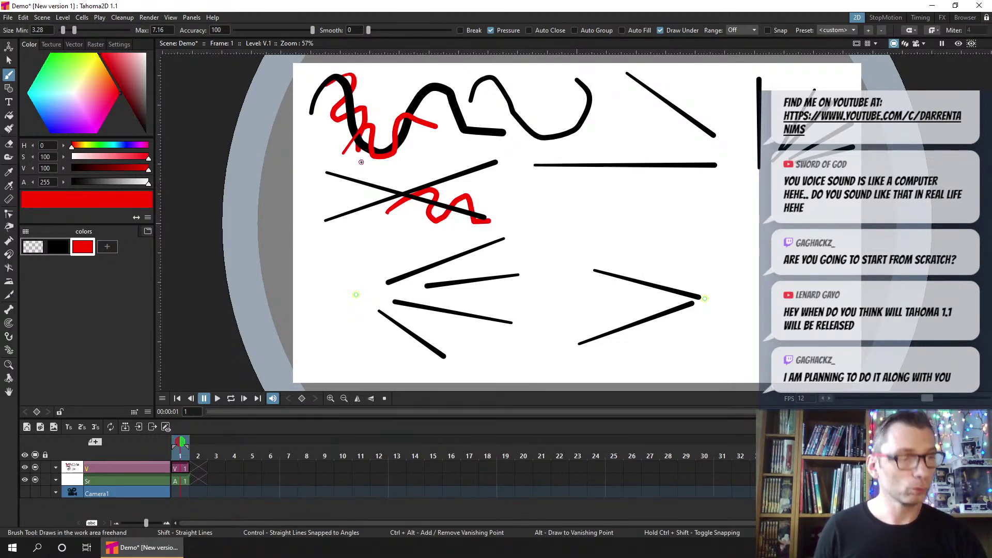
Enable Auto Close, Auto Group and Auto Fill, and draw two filled red shapes below the horizontal line
left_click(622, 30)
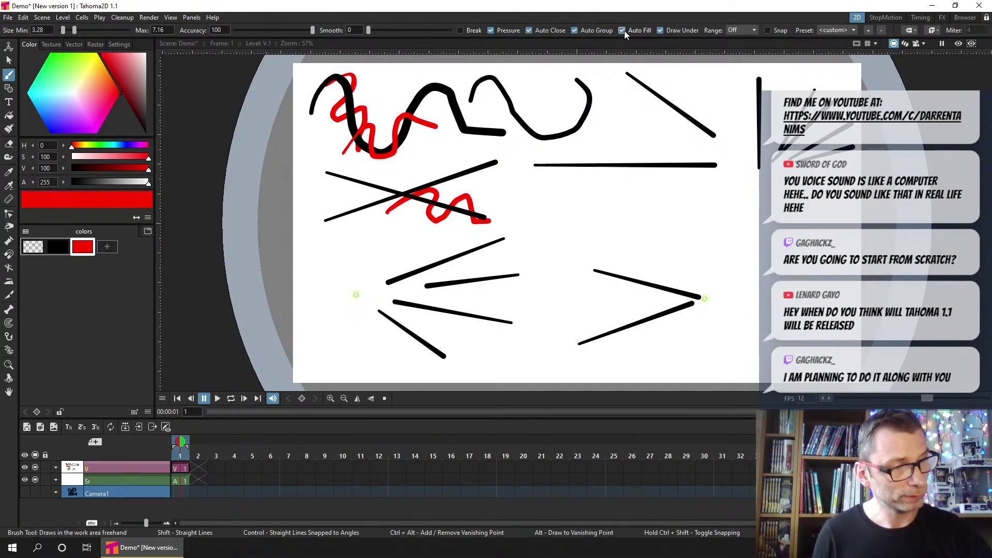
left_click(553, 31)
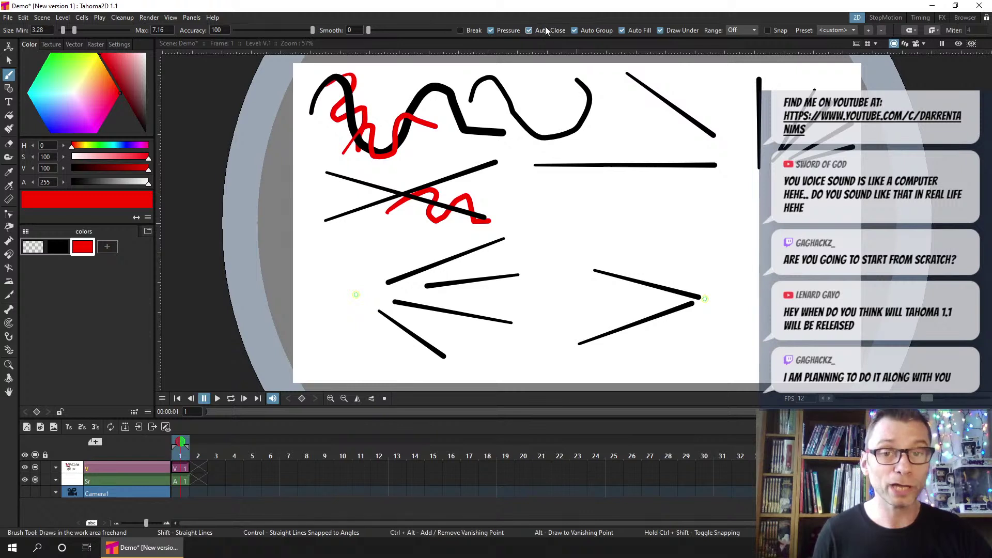
mouse_move(655, 200)
left_mouse_down()
mouse_move(635, 184)
mouse_move(591, 178)
mouse_move(557, 190)
mouse_move(537, 251)
mouse_move(589, 270)
left_mouse_up()
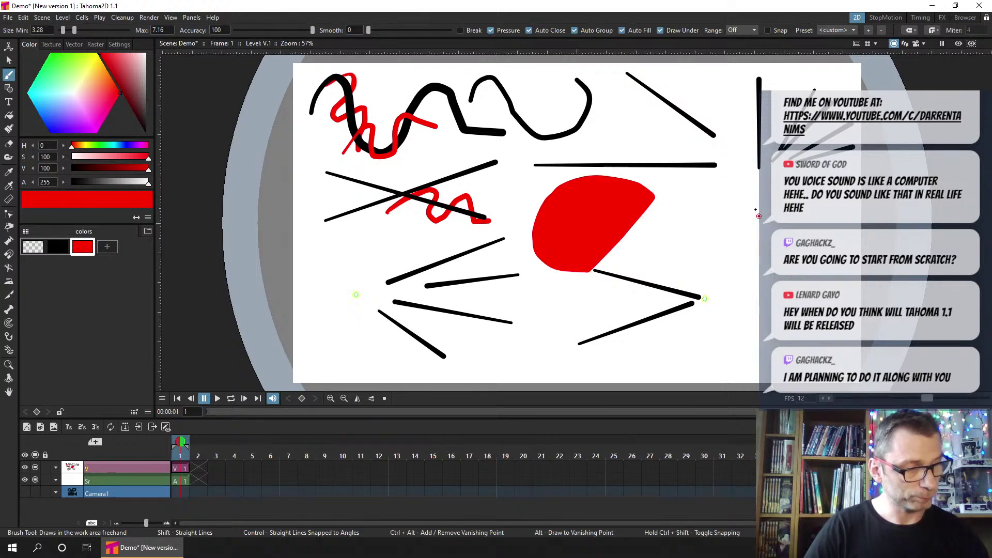
mouse_move(758, 216)
left_mouse_down()
mouse_move(687, 195)
mouse_move(675, 225)
mouse_move(680, 247)
mouse_move(726, 263)
mouse_move(749, 255)
left_mouse_up()
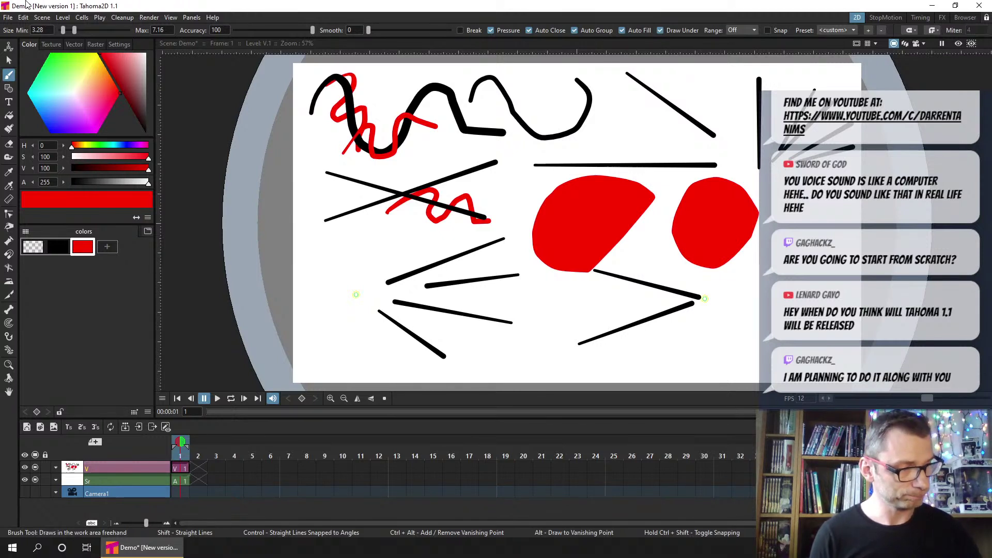
Show the Rule of Thirds guide over the canvas and go to frame 2 of the V column
left_click(875, 44)
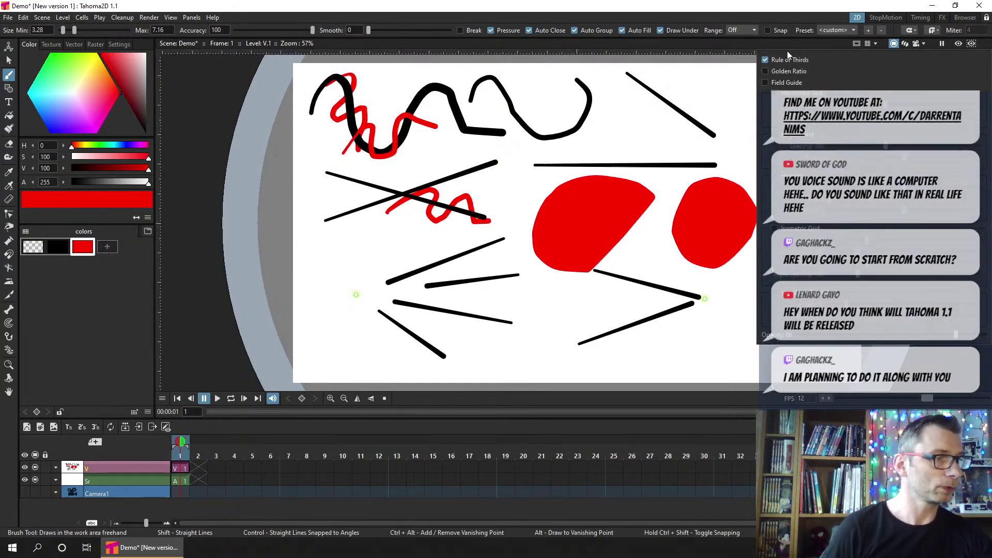
left_click(867, 43)
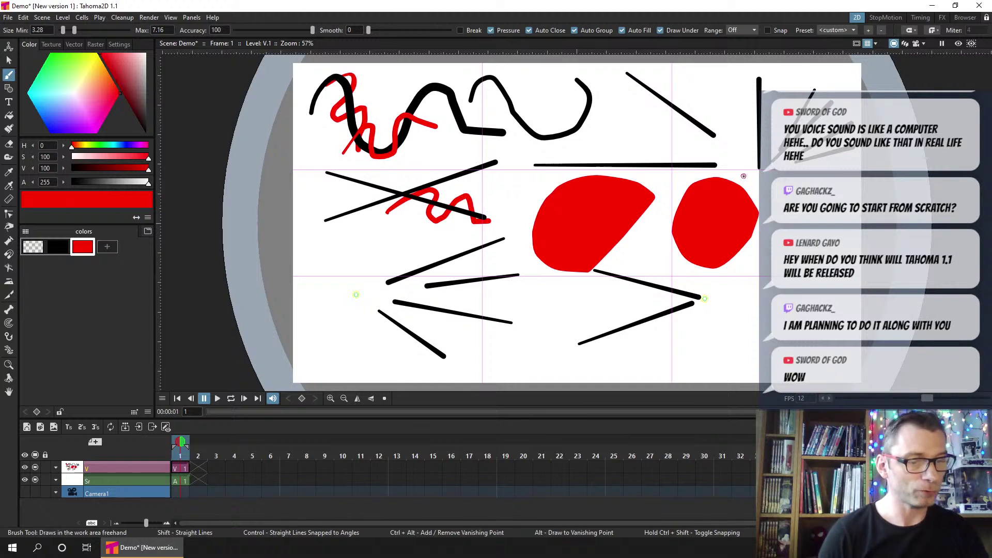
left_click(198, 468)
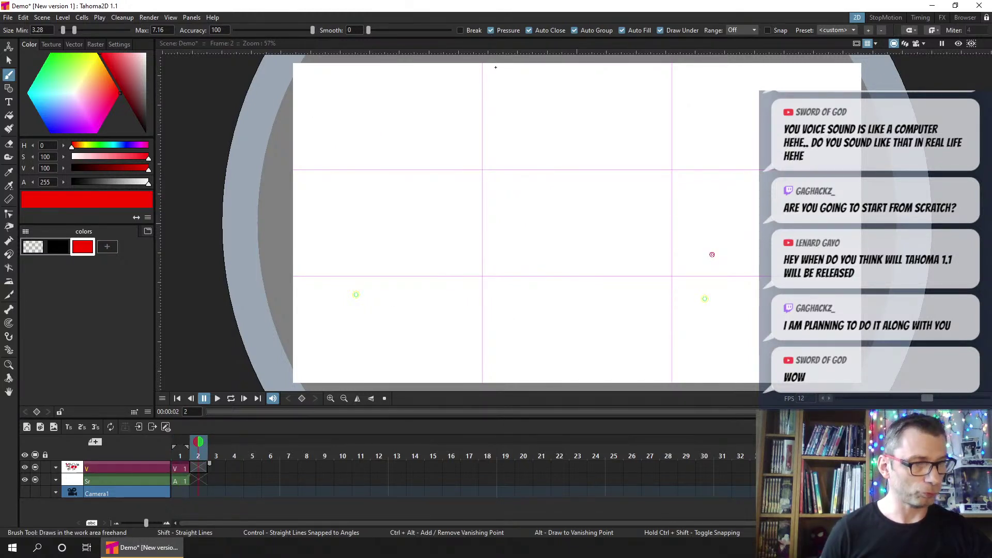
Replace the Rule of Thirds guide with the Golden Ratio, turn that off, and toggle the Field Guide on and off
left_click(875, 44)
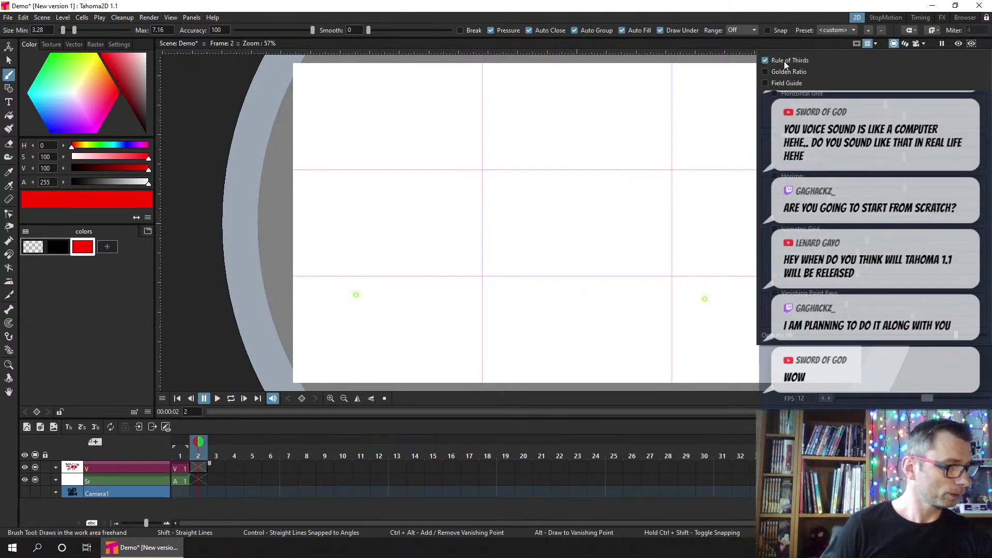
left_click(765, 61)
left_click(765, 71)
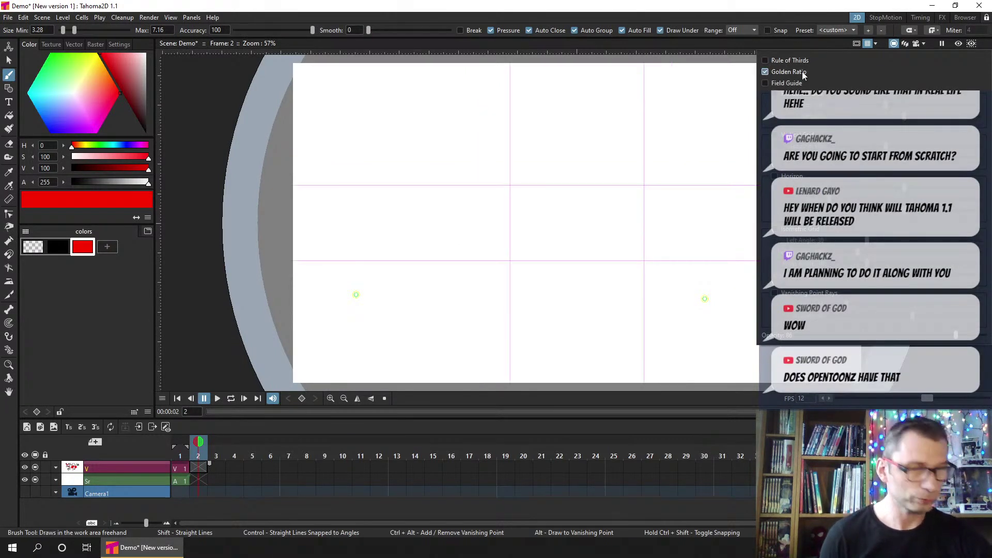
left_click(795, 72)
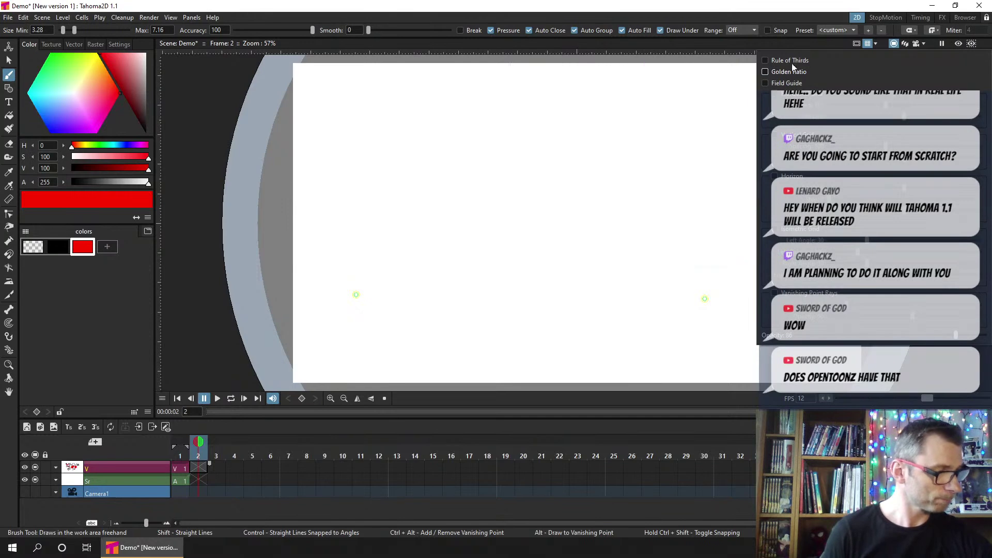
left_click(780, 83)
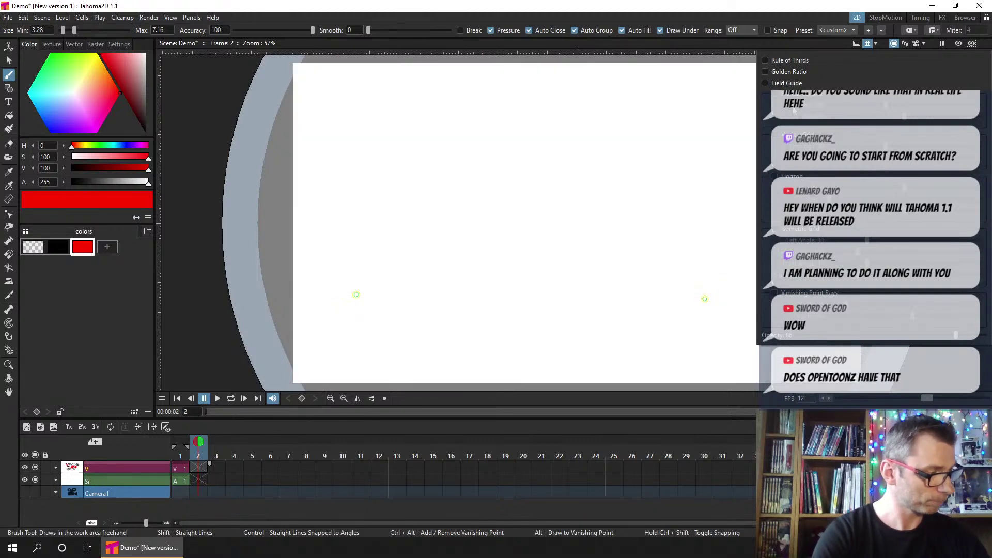
left_click(767, 83)
Preview the horizontal grid and the vertical grid with adjusted settings, switching each one off again
left_click(776, 95)
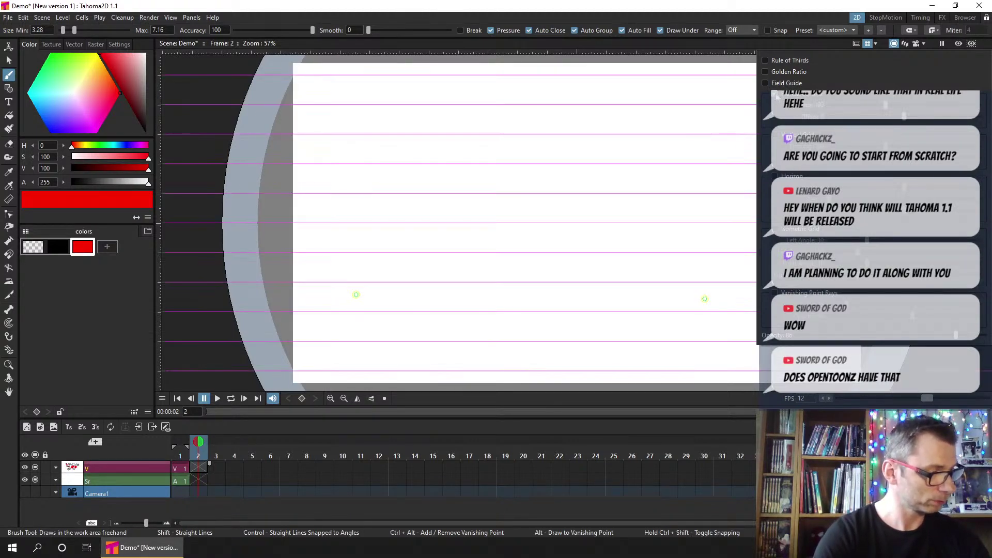
left_click(776, 95)
left_click(776, 135)
left_click_drag(886, 146, 906, 169)
left_click(775, 136)
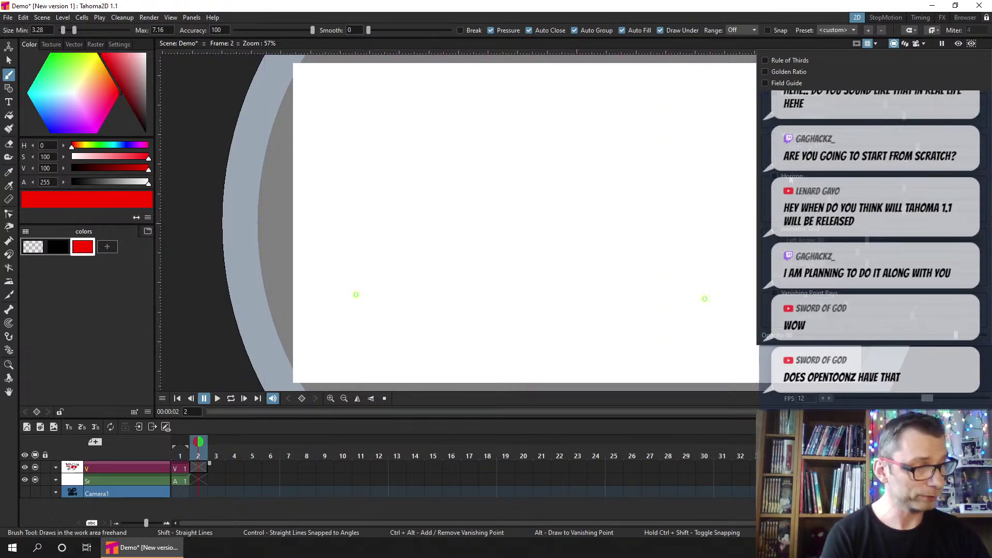
Preview the Horizon guide with wider spacing and a raised horizon, followed by the Isometric Grid, switching each off again
left_click(774, 175)
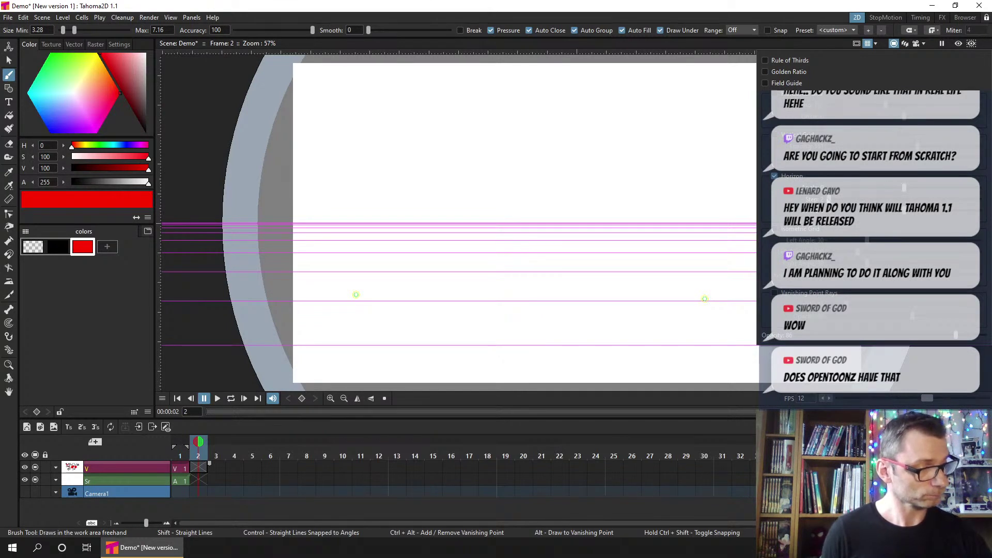
left_click_drag(830, 201, 852, 199)
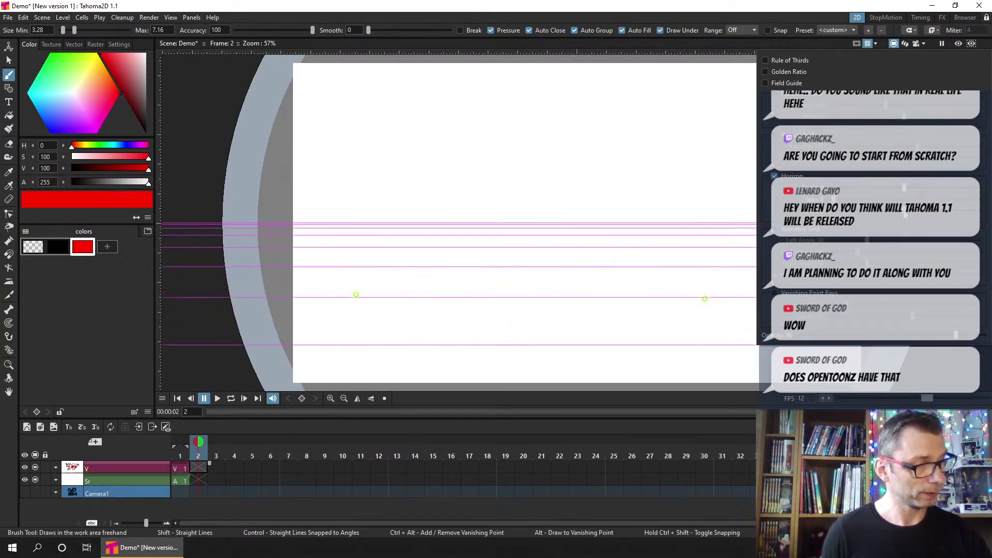
left_click_drag(905, 217, 903, 194)
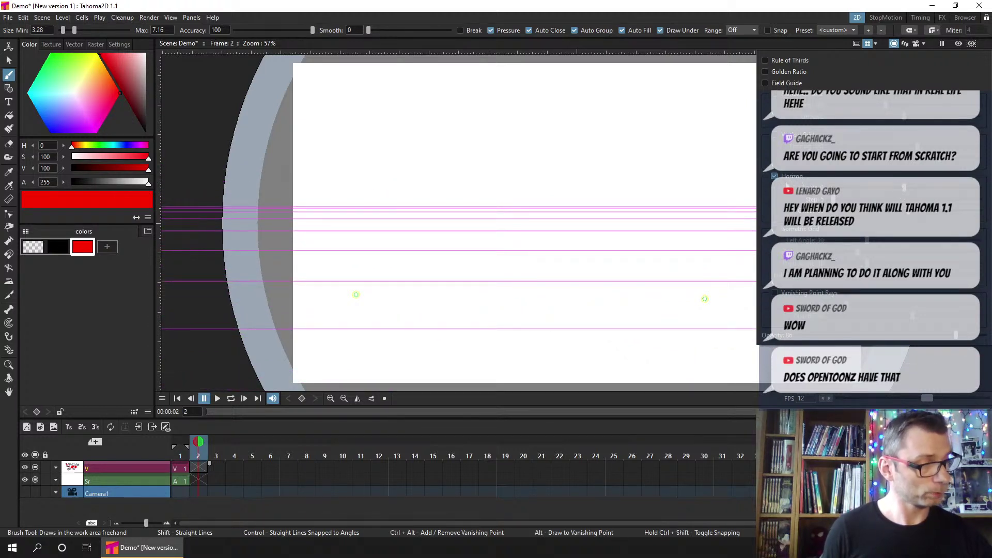
left_click(775, 176)
left_click(775, 229)
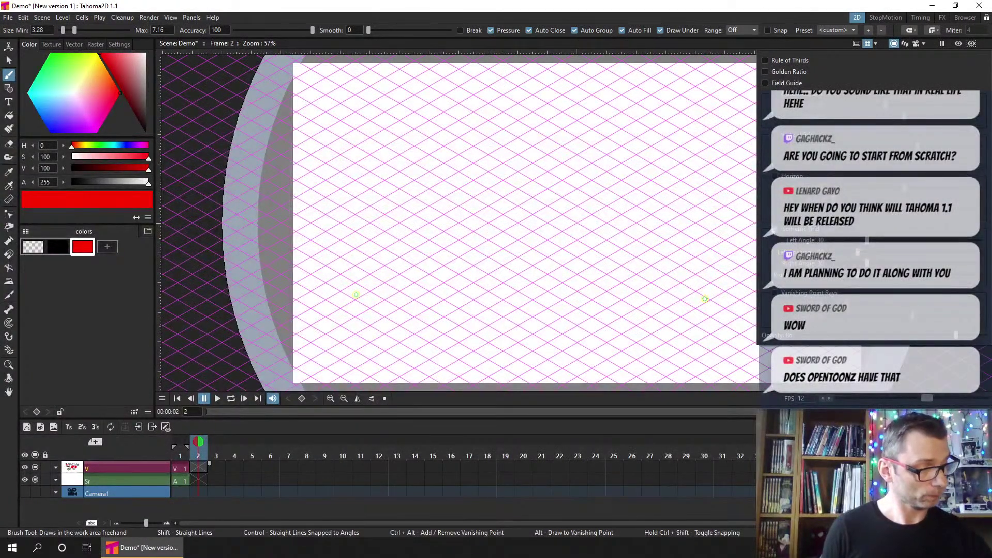
left_click(776, 229)
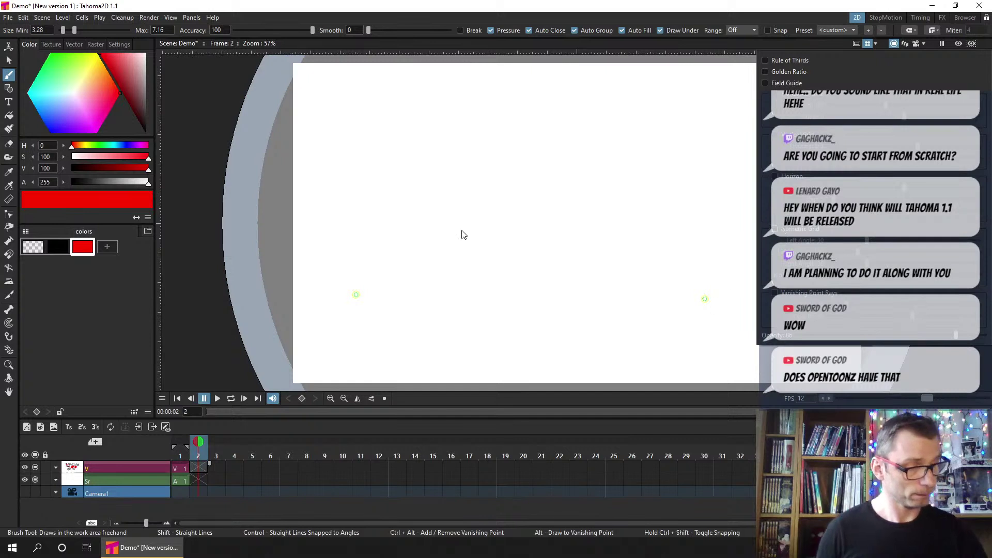
Create a drawing on frame 2, add a vanishing point above the existing left one and remove it again
left_click(402, 236)
left_click(364, 215, "ctrl+alt")
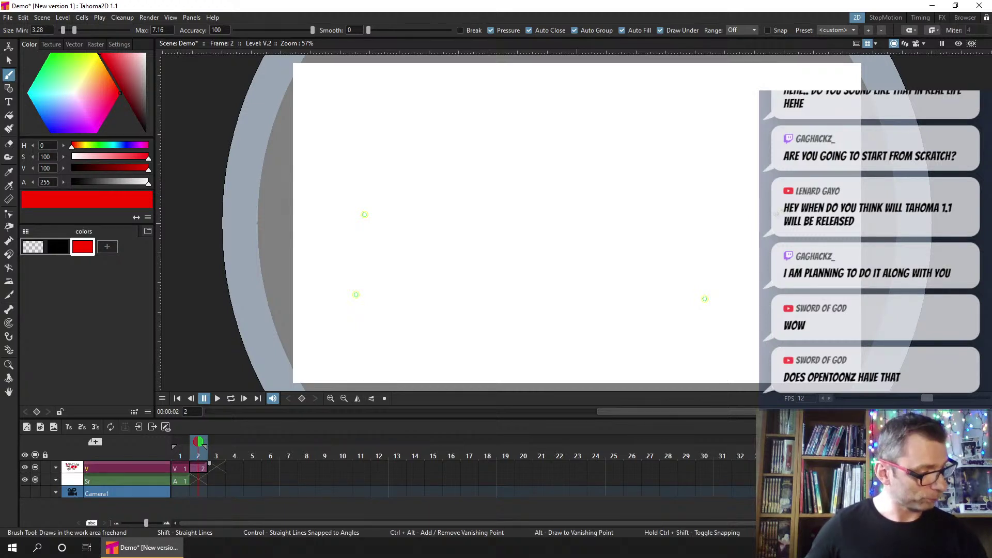
left_click(364, 215)
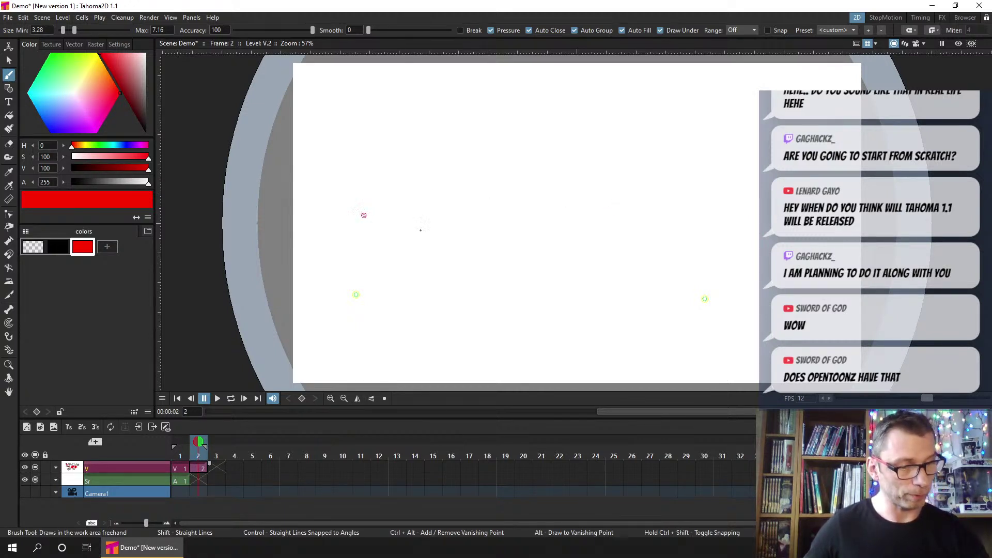
Preview the Vanishing Point Rays with denser rays and a lower opacity, and switch them off again
left_click(876, 43)
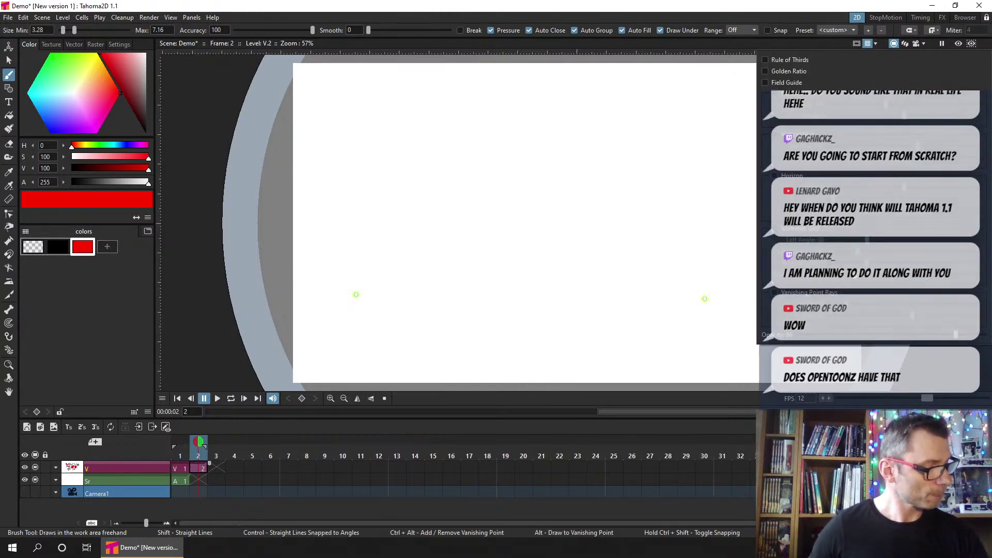
left_click(774, 292)
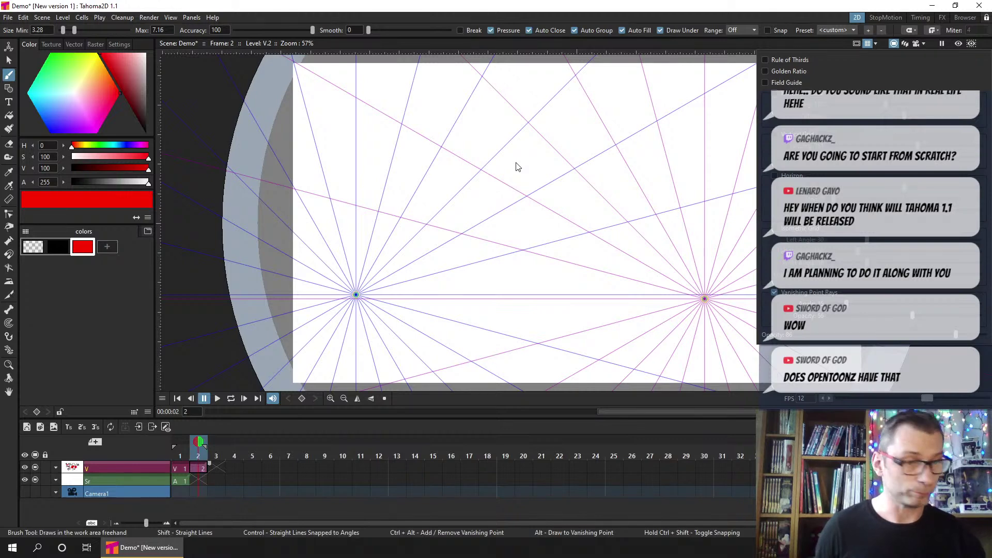
mouse_move(850, 309)
left_mouse_down()
mouse_move(882, 311)
mouse_move(834, 313)
mouse_move(901, 313)
mouse_move(828, 320)
mouse_move(858, 320)
left_mouse_up()
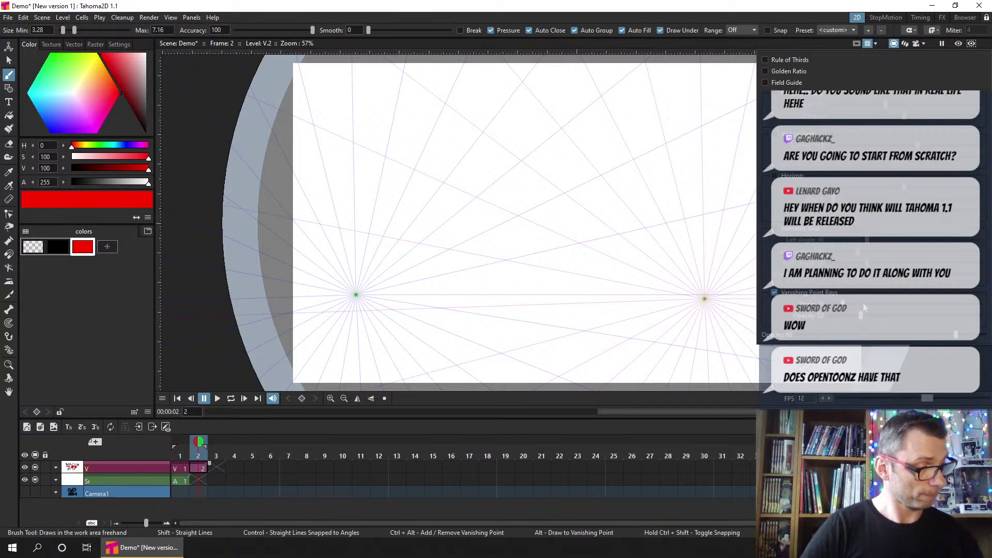
left_click(775, 293)
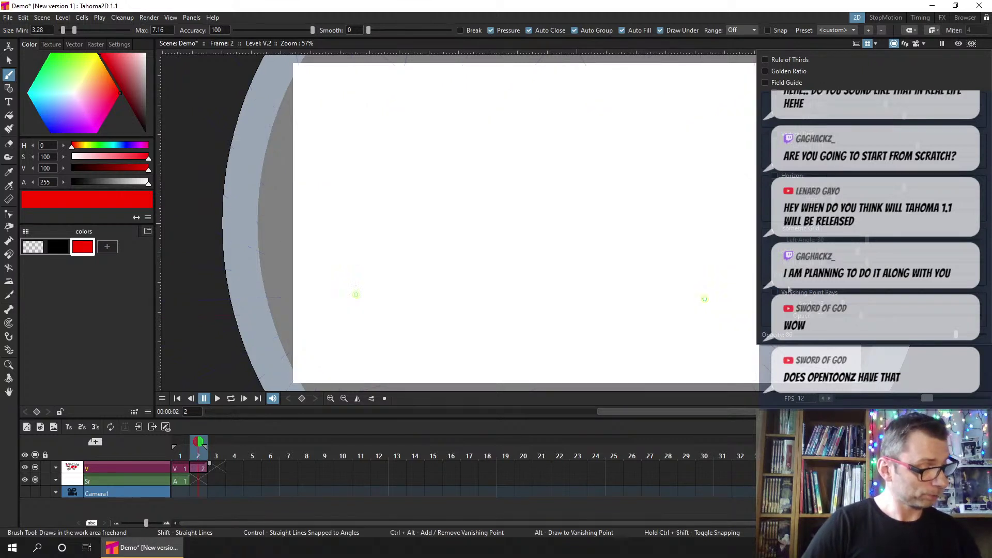
Turn on the Horizontal Grid, adjust the overall guide opacity, and hide the guides from the viewer
left_click(774, 93)
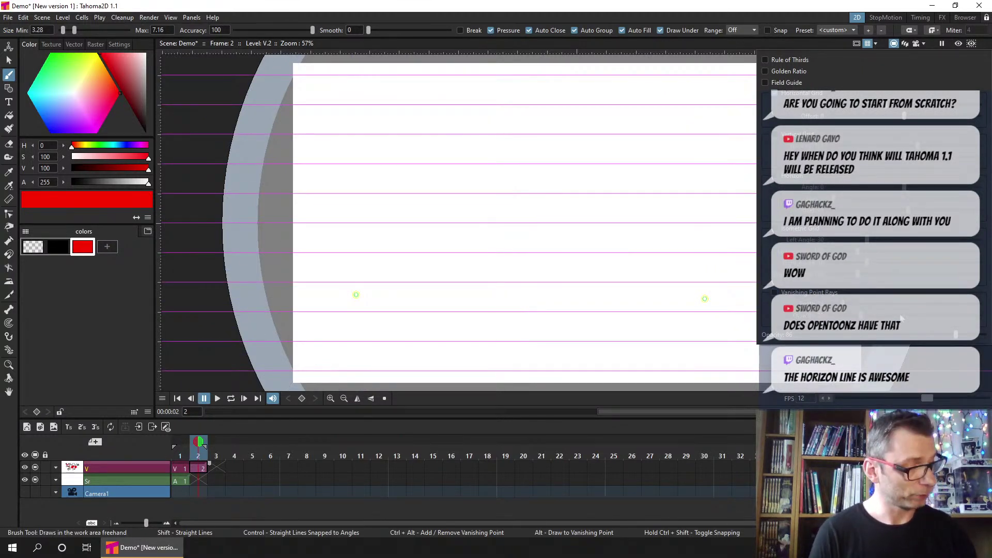
mouse_move(954, 339)
left_mouse_down()
mouse_move(984, 337)
mouse_move(828, 343)
mouse_move(821, 334)
mouse_move(967, 339)
left_mouse_up()
left_click(873, 44)
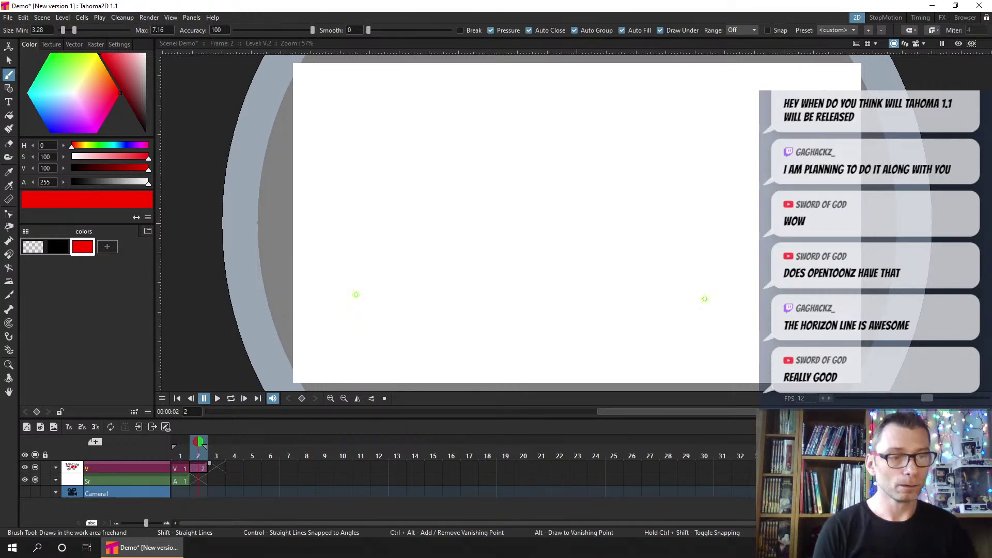
double_click(366, 8)
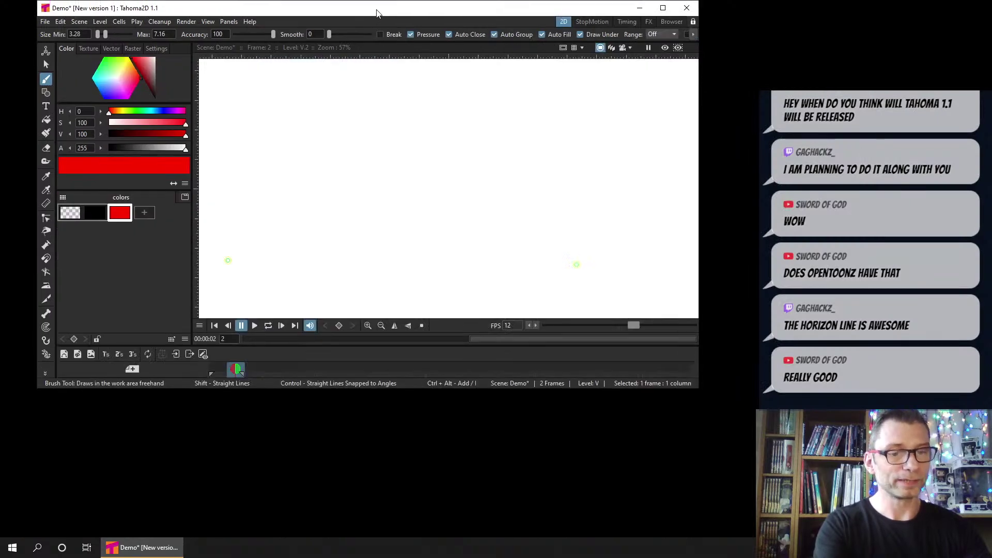
left_click(663, 8)
left_click_drag(650, 19, 635, 9)
Save the scene and capture a screenshot of the color settings area
key("ctrl+s")
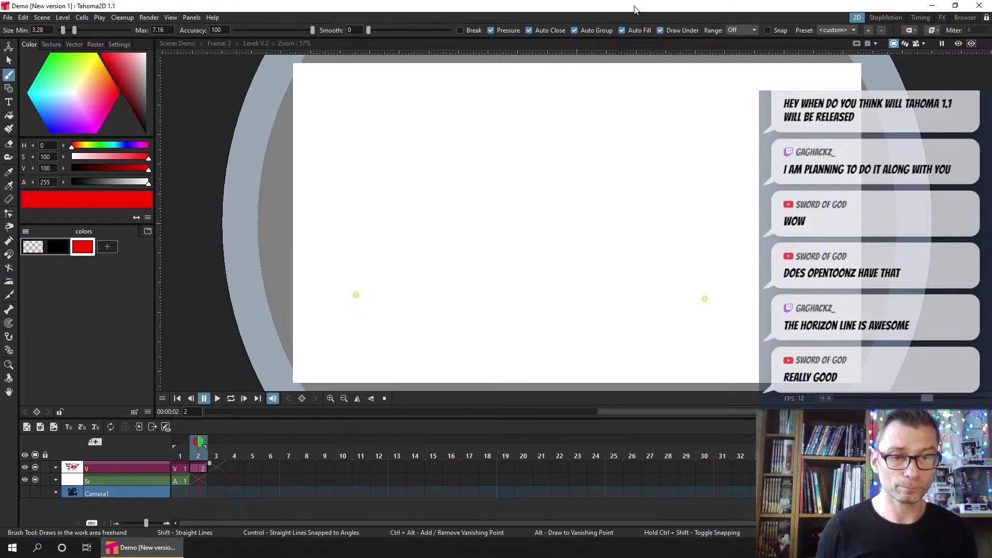
key("super+shift+s")
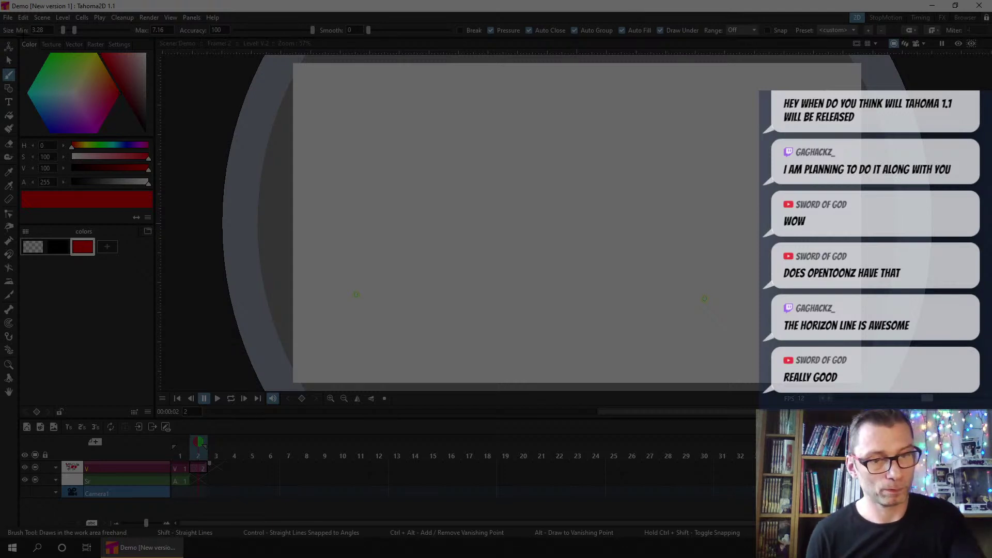
left_click_drag(11, 32, 155, 213)
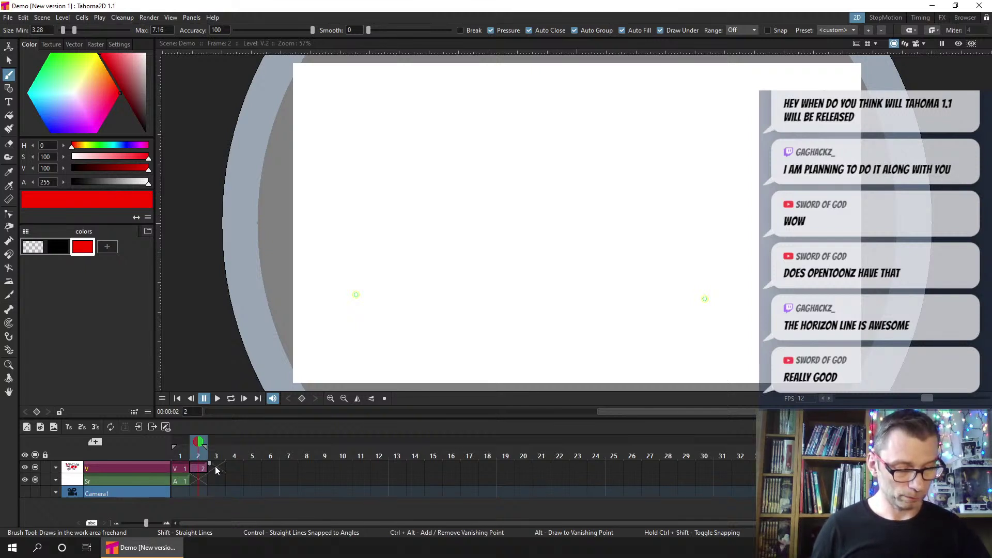
Paste the captured screenshot on frame 2 as a raster drawing in a new column and inspect it up close
left_click(198, 481)
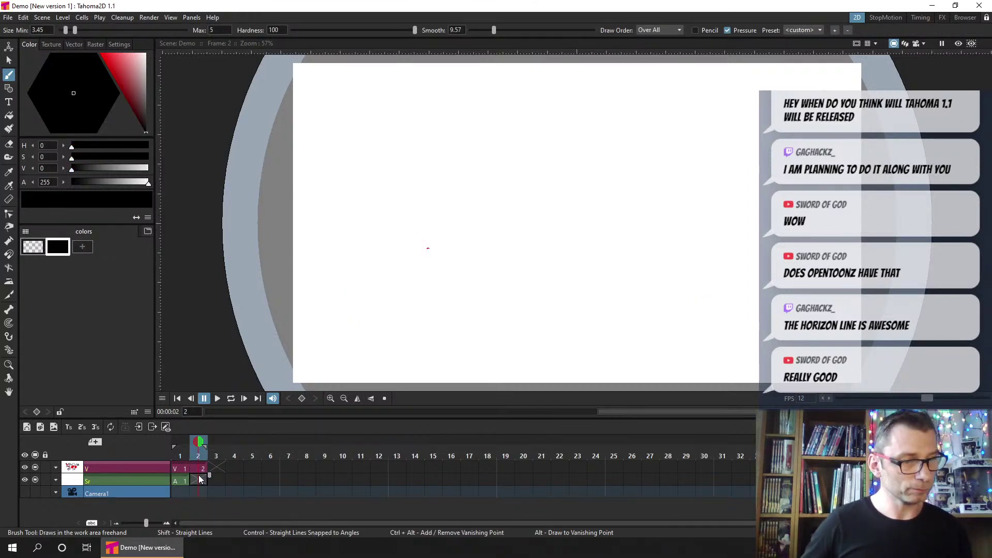
key("ctrl+v")
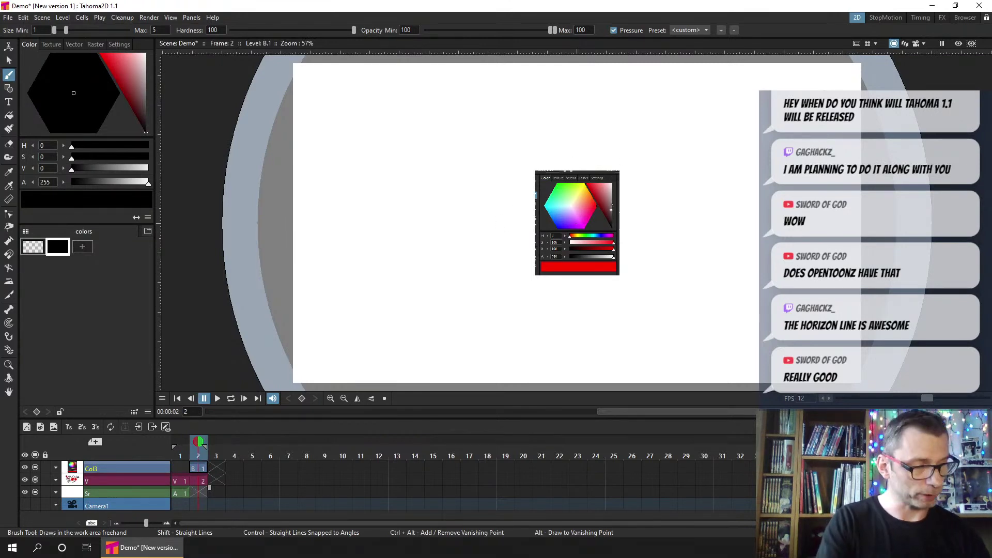
scroll(611, 209, "up", 6)
scroll(617, 208, "up", 1)
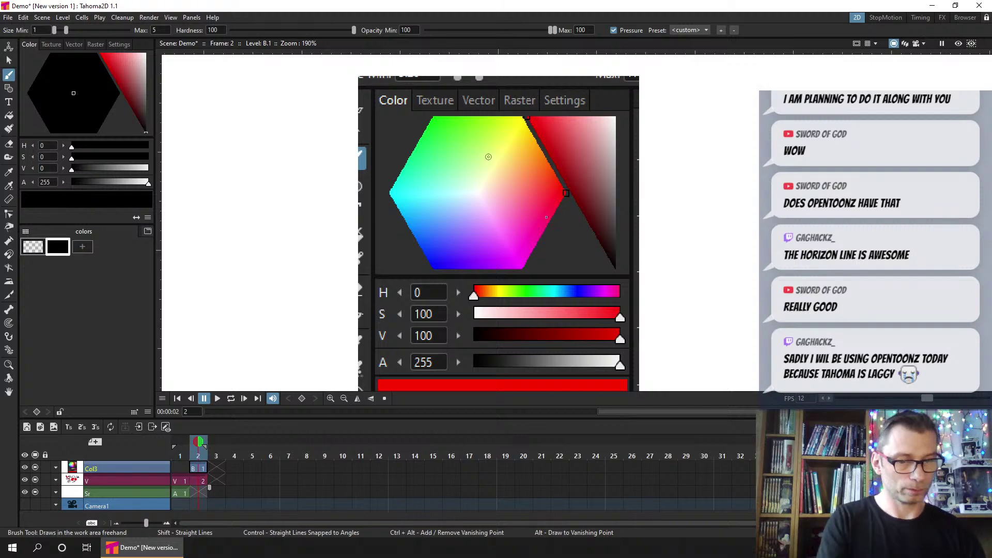
scroll(560, 219, "down", 6)
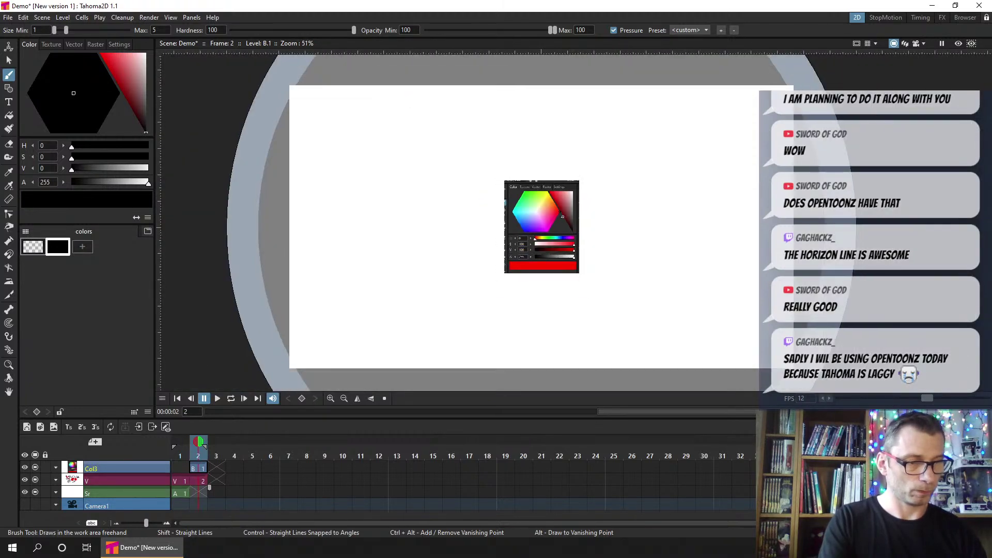
scroll(563, 217, "up", 2)
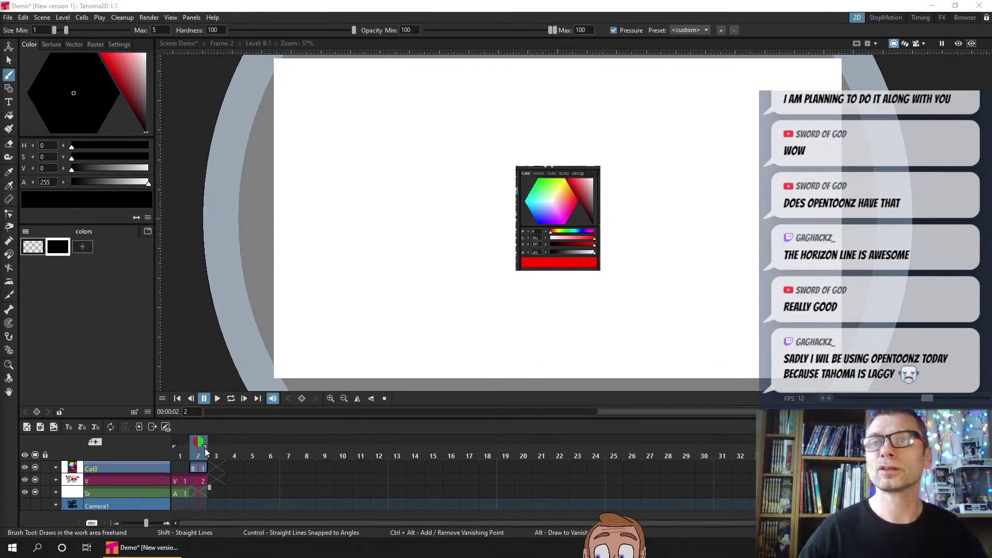
Select frame 3 of the pasted image's column, bring up WalkCycleReference.jpg in Photos and return to Tahoma2D in front of it
left_click(180, 438)
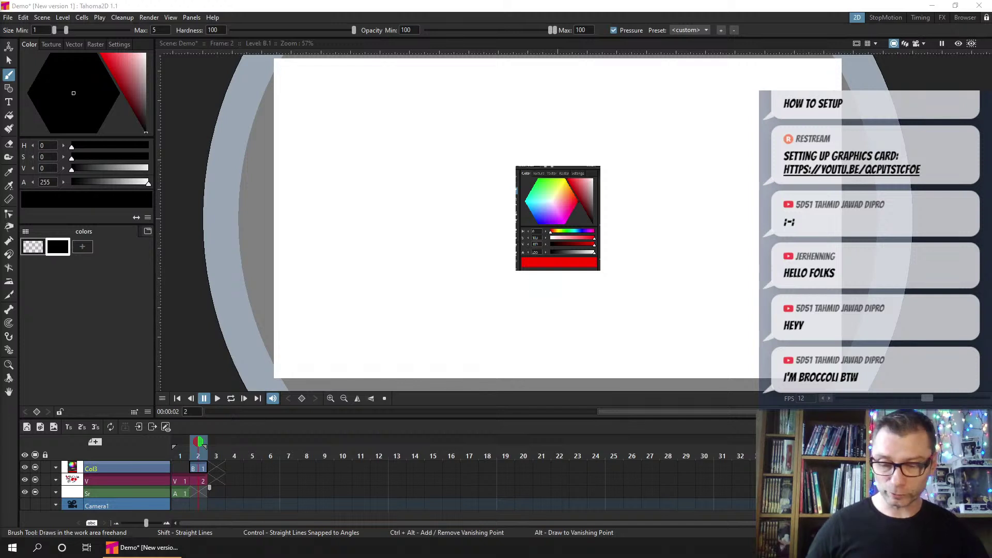
left_click(217, 471)
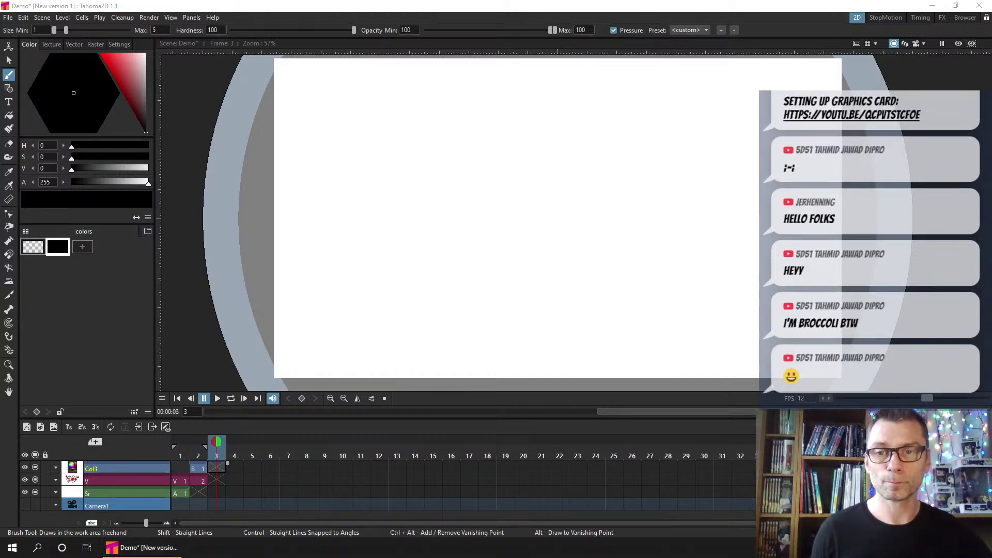
left_click_drag(0, 222, 562, 36)
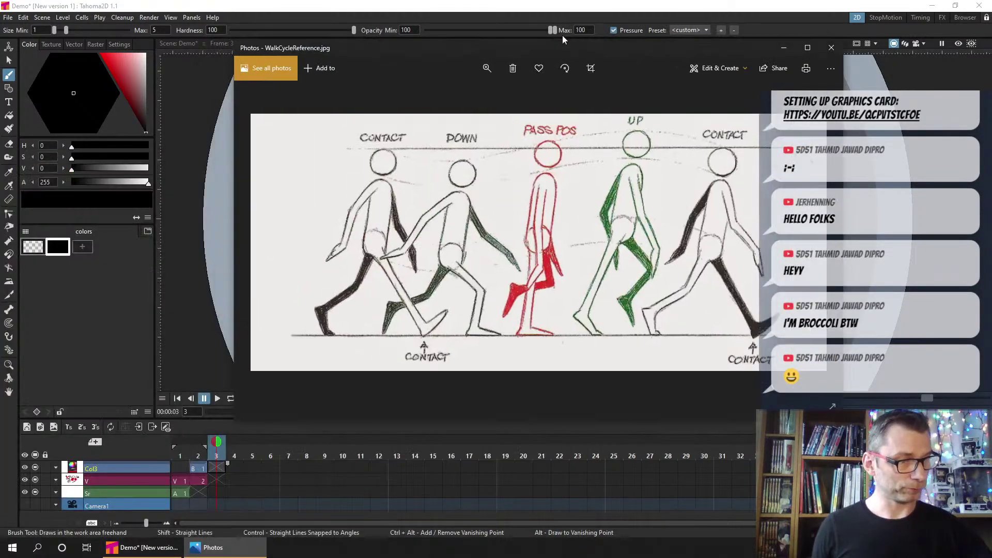
left_click(495, 10)
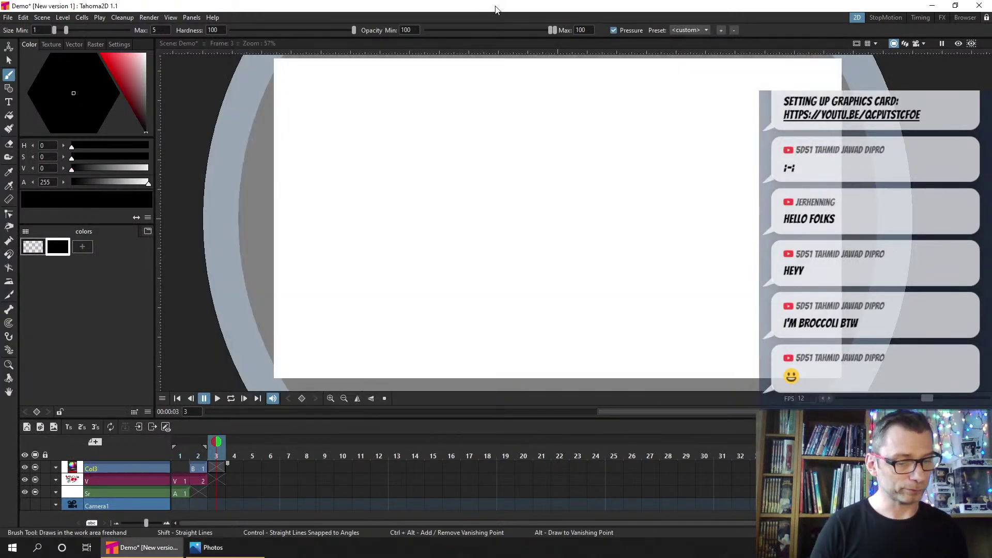
Turn on Tahoma2D's window transparency, move its settings clear of the canvas and raise the amount until the walk cycle reference shows through
left_click(170, 17)
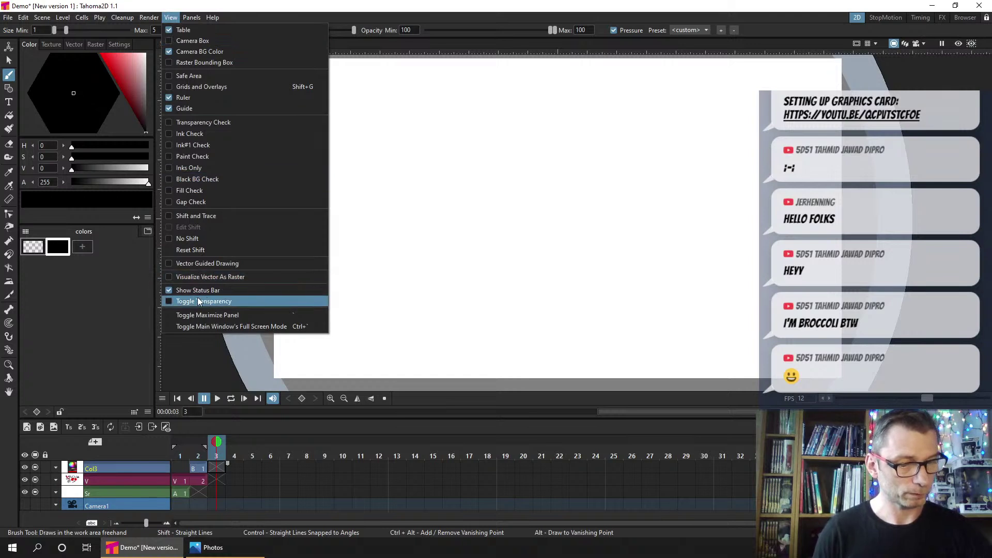
left_click(222, 302)
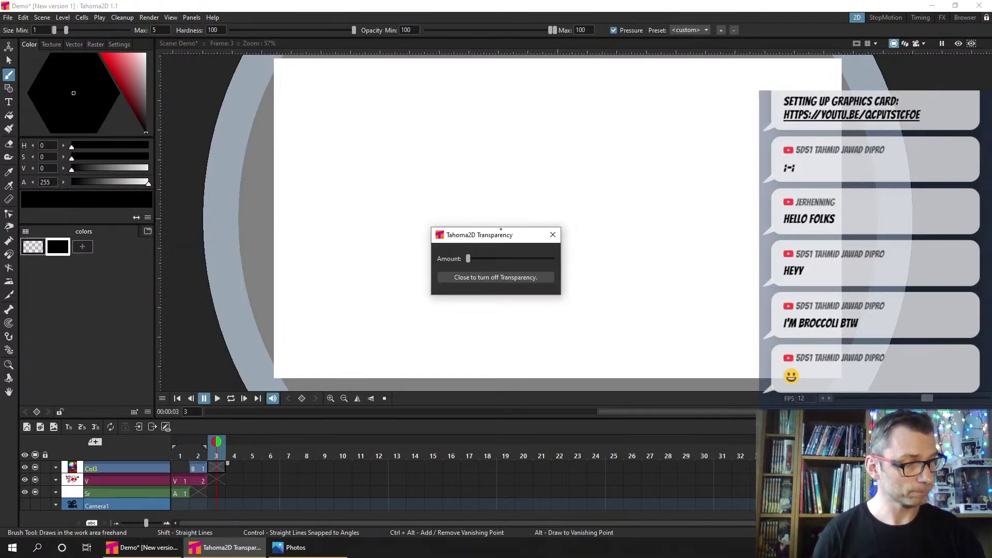
left_click_drag(599, 198, 879, 84)
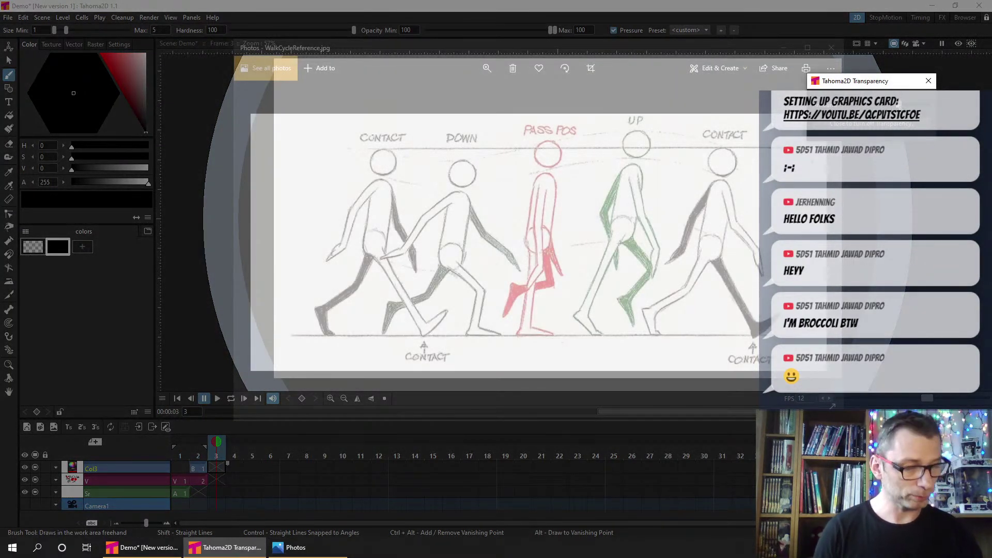
Add a raster drawing on frame 3 of the Col3 column and increase the window transparency further
left_click(215, 468)
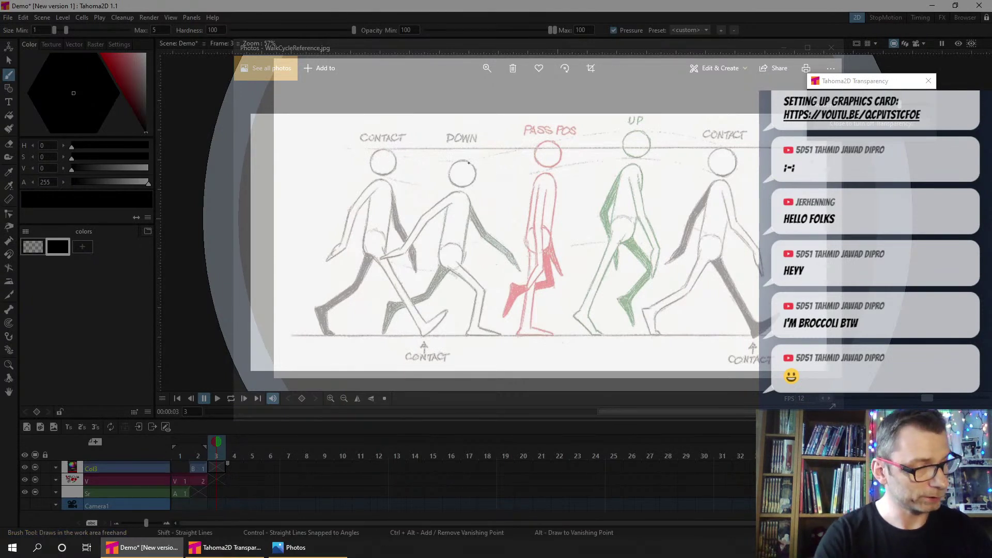
left_click(449, 175)
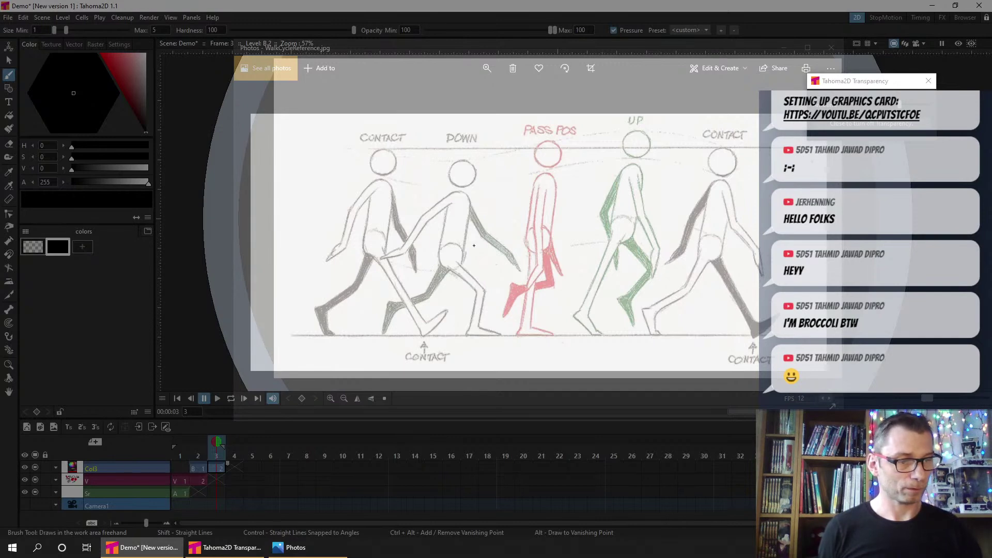
key("alt+Tab")
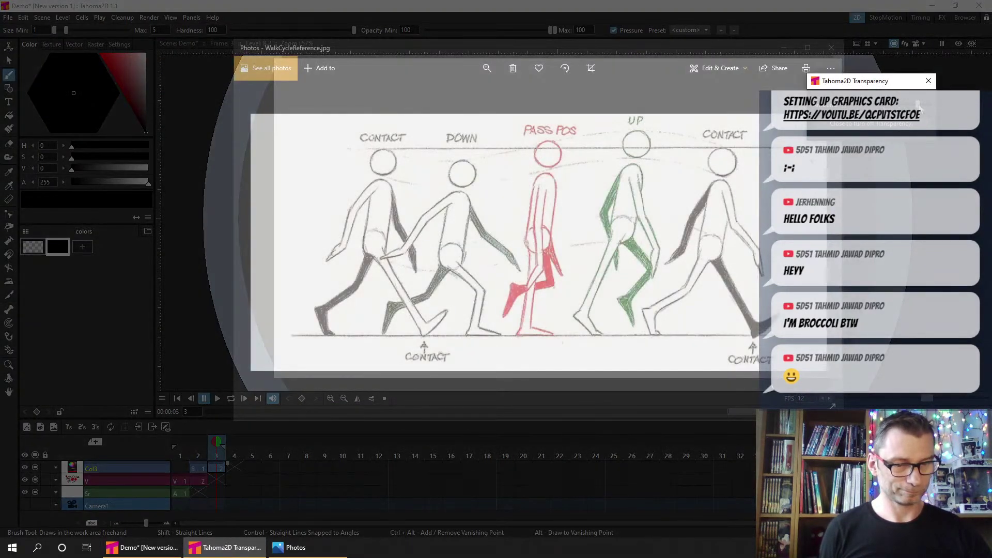
left_click(218, 471)
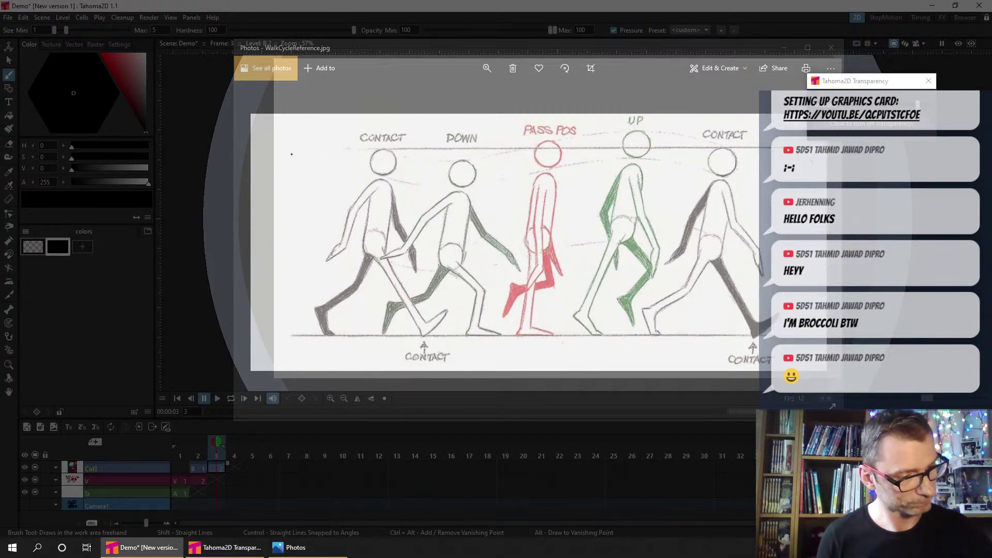
Move the smart raster drawing to frame 3 and trace the head of the DOWN pose on frame 4
left_click(202, 494)
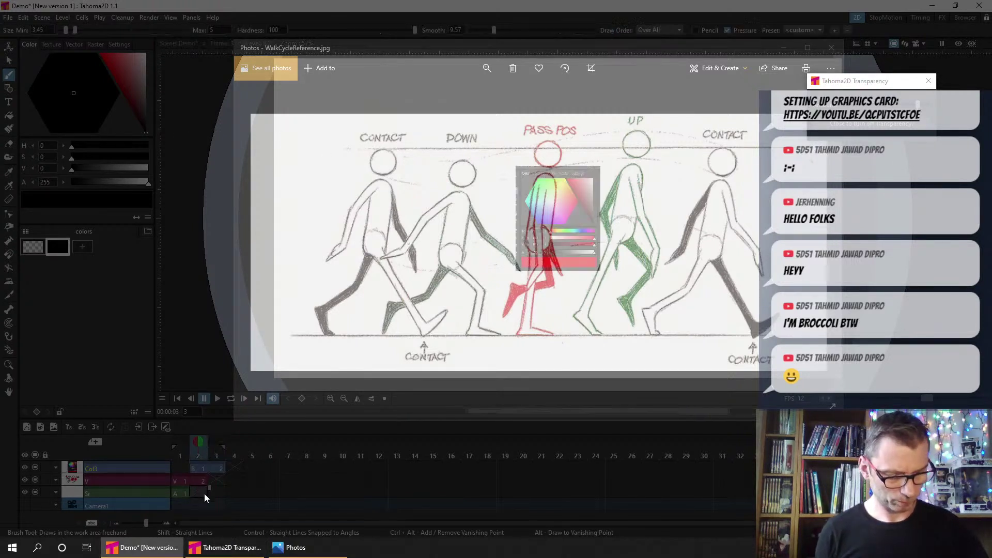
left_click_drag(203, 492, 217, 495)
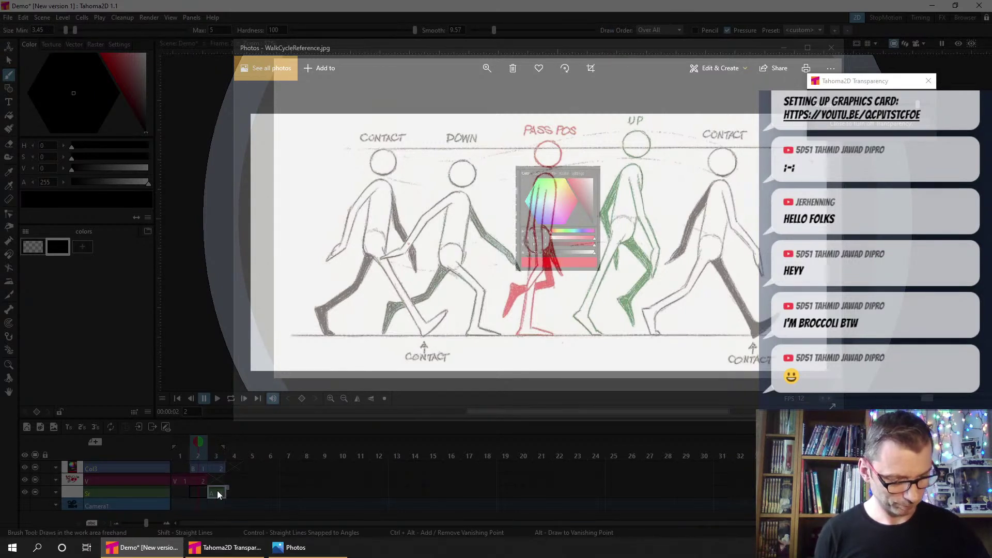
left_click(236, 494)
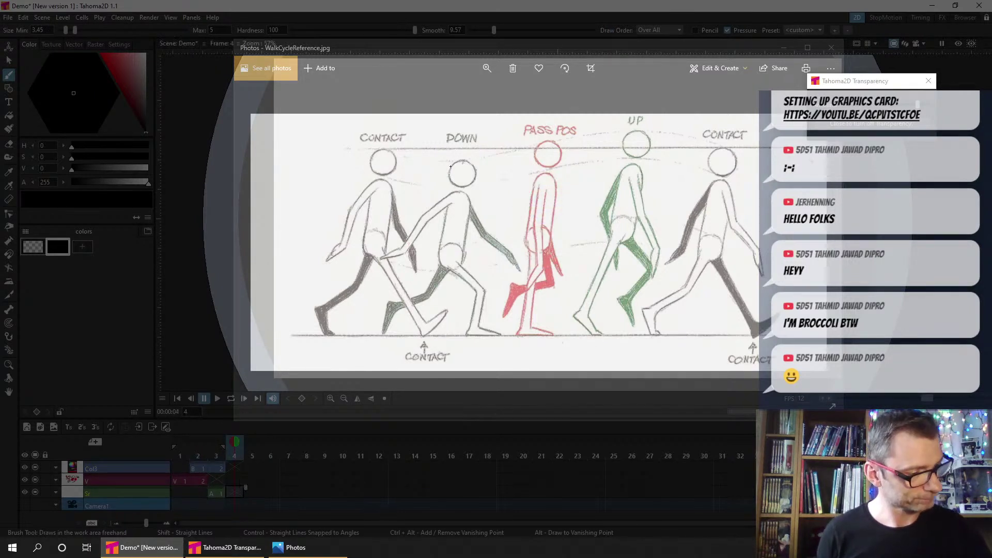
mouse_move(460, 162)
left_mouse_down()
mouse_move(450, 180)
mouse_move(457, 164)
mouse_move(476, 176)
mouse_move(454, 170)
left_mouse_up()
Lower the brush's Smooth value to 4.68 and trace the torso and front arm of the DOWN pose
left_click(495, 30)
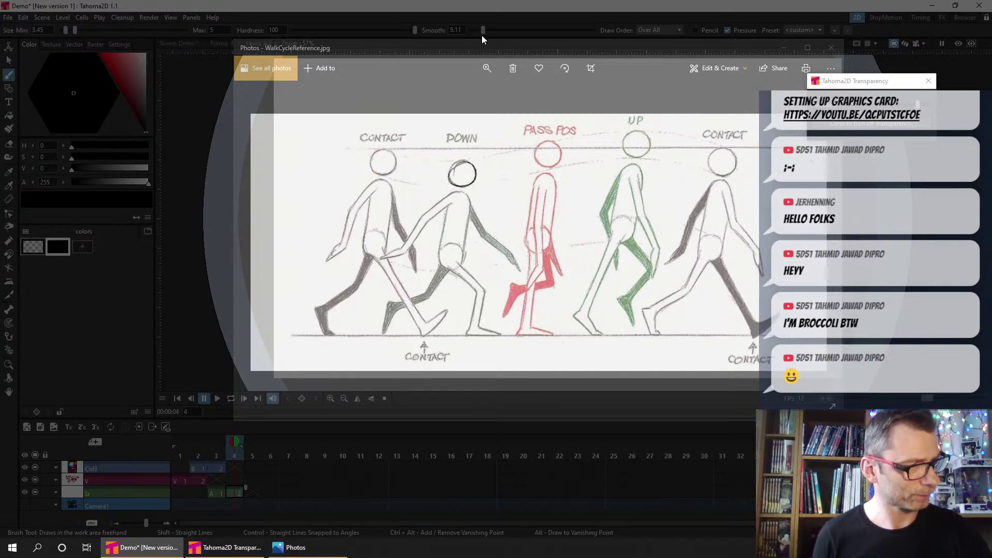
left_click_drag(482, 35, 480, 34)
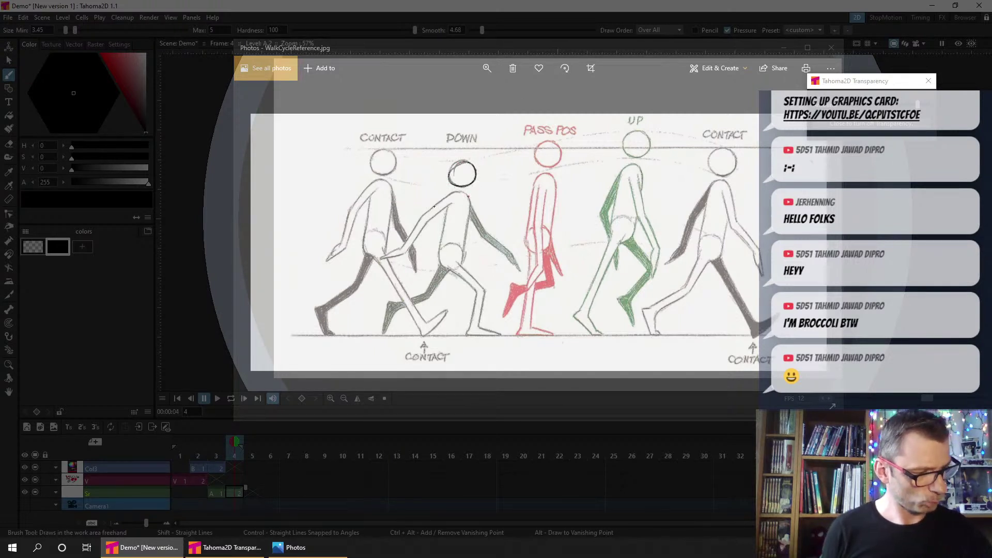
mouse_move(468, 193)
left_mouse_down()
mouse_move(436, 205)
mouse_move(404, 253)
mouse_move(449, 207)
left_mouse_up()
mouse_move(440, 249)
left_mouse_down()
mouse_move(446, 213)
mouse_move(439, 267)
left_mouse_up()
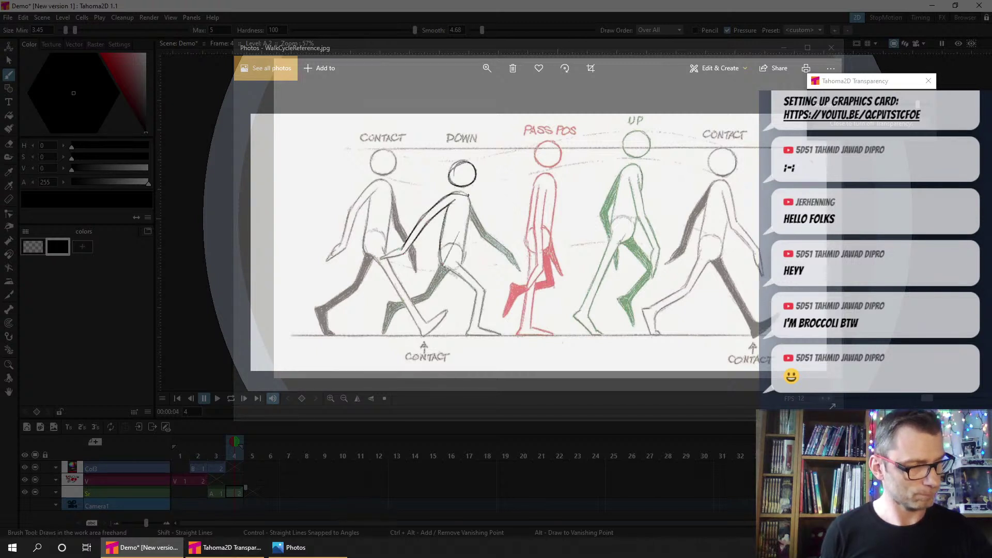
left_click_drag(471, 199, 466, 237)
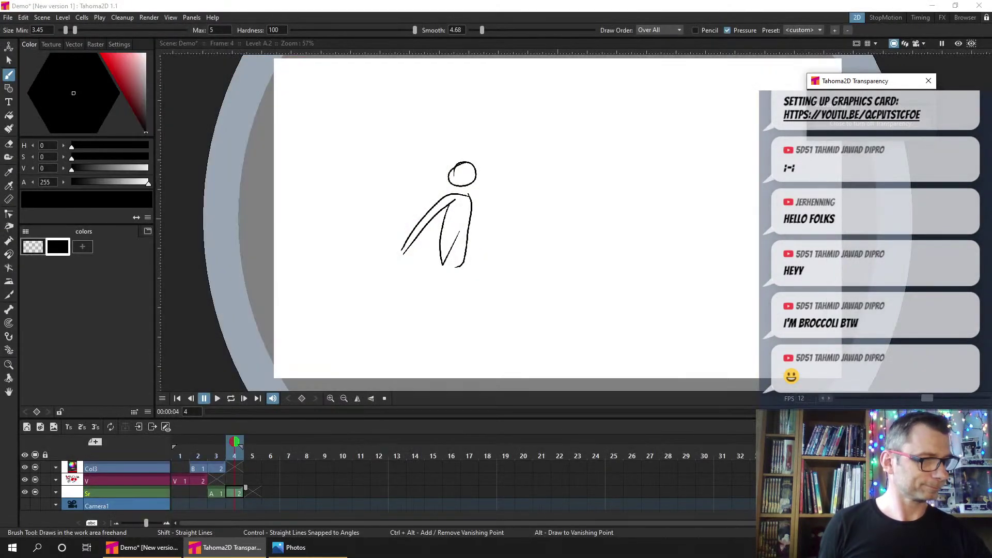
Reset the window transparency to fully opaque and turn it off
mouse_move(847, 106)
left_mouse_down()
mouse_move(901, 107)
mouse_move(844, 106)
left_mouse_up()
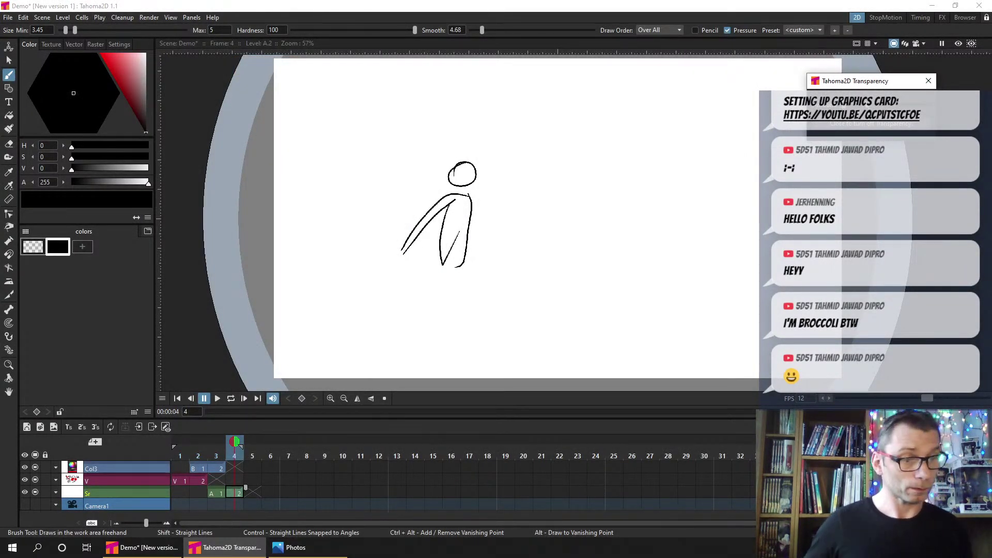
left_click(931, 81)
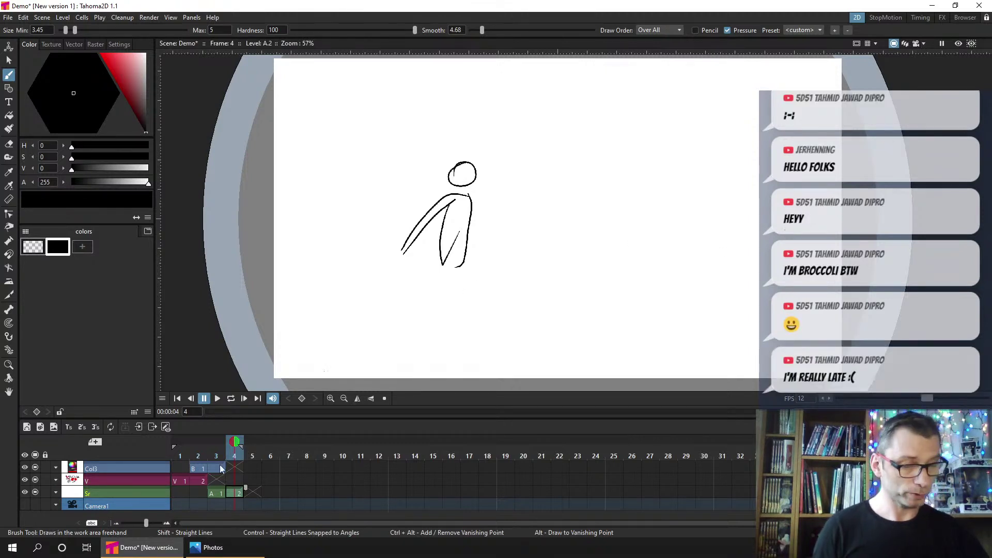
Extend the vector drawing's exposure through frame 4 and draw five red diagonal strokes across and beyond the camera area on frame 5
left_click(200, 484)
left_click_drag(209, 482, 249, 481)
left_click(257, 480)
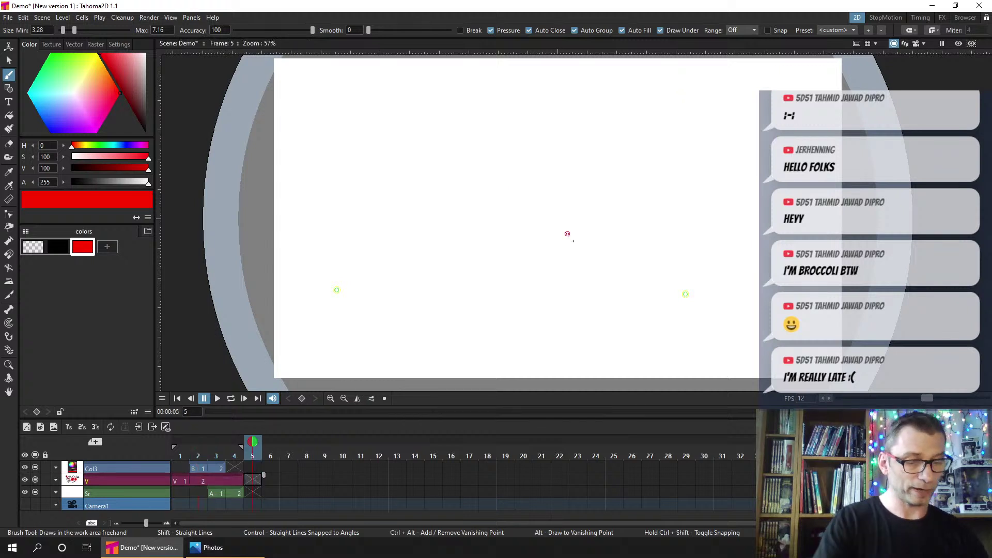
scroll(574, 241, "down", 2)
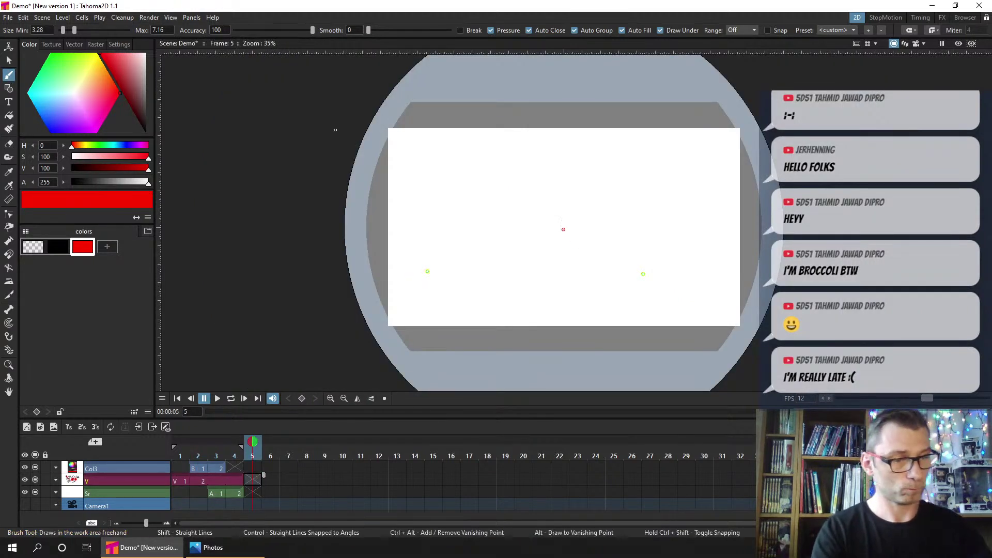
left_click(321, 203)
left_click_drag(330, 197, 497, 80)
left_click_drag(343, 247, 591, 84)
left_click_drag(355, 327, 716, 83)
left_click_drag(432, 347, 762, 129)
left_click_drag(581, 357, 762, 235)
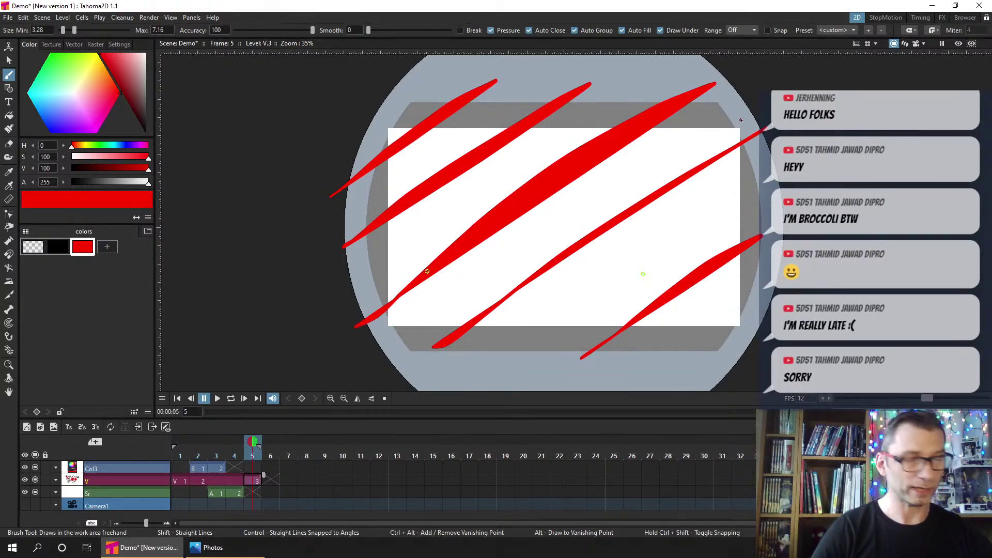
Turn on the viewer's camera view mask and try full and minimum opacity, leaving it at a partial opacity
left_click(916, 46)
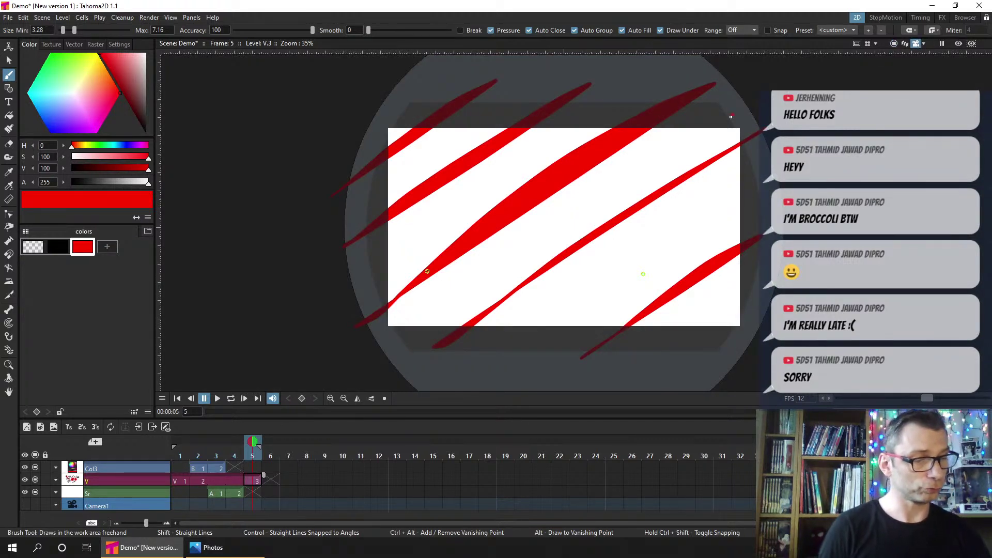
left_click(924, 44)
left_click_drag(940, 58, 991, 58)
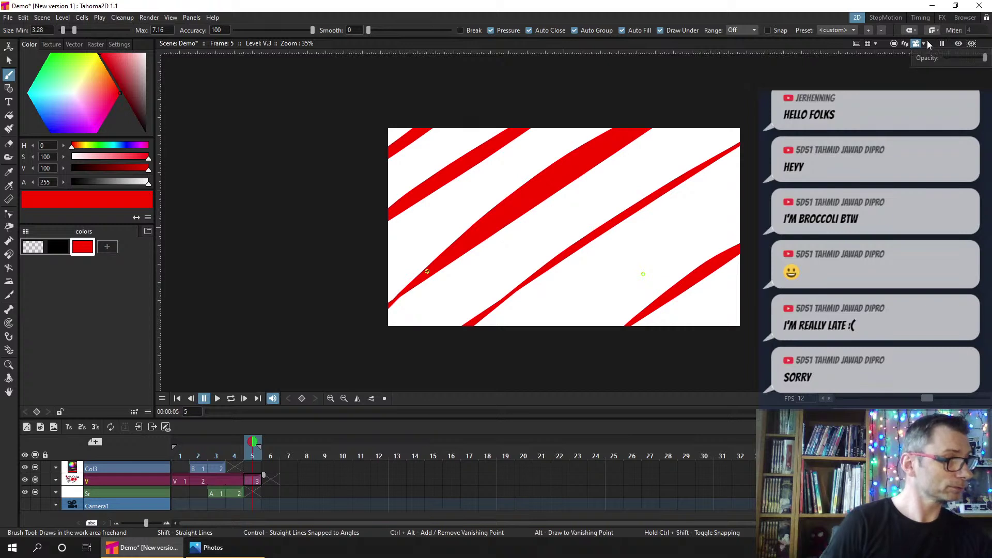
left_click_drag(983, 58, 946, 58)
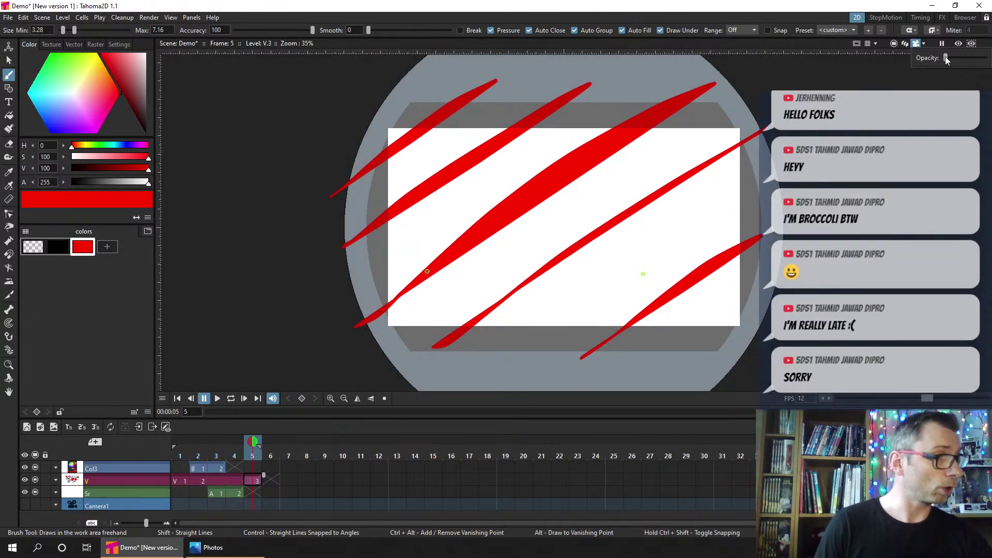
left_click_drag(944, 57, 971, 58)
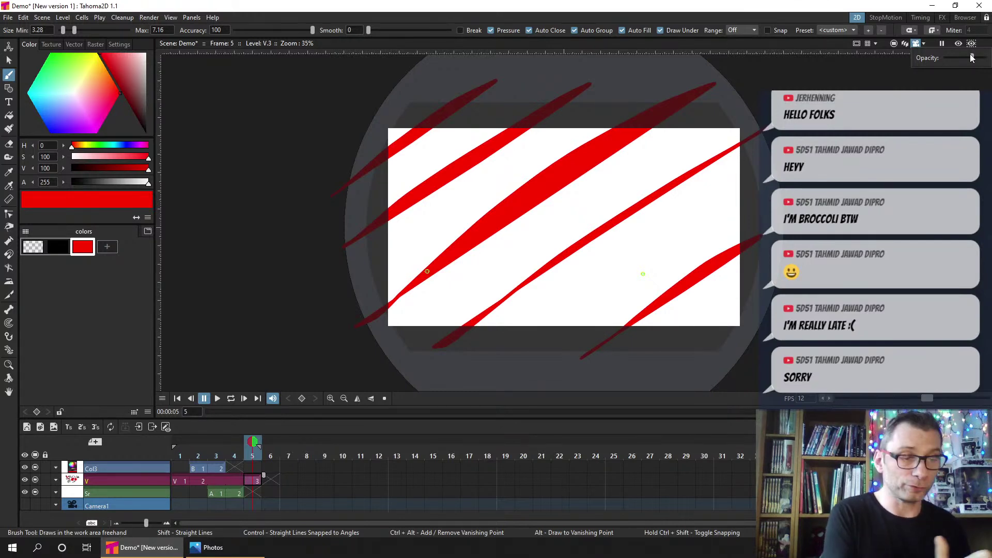
Slightly lower the camera view mask's opacity and return the viewer to the Camera Stand view
mouse_move(972, 57)
left_mouse_down()
mouse_move(982, 63)
mouse_move(957, 60)
mouse_move(969, 61)
left_mouse_up()
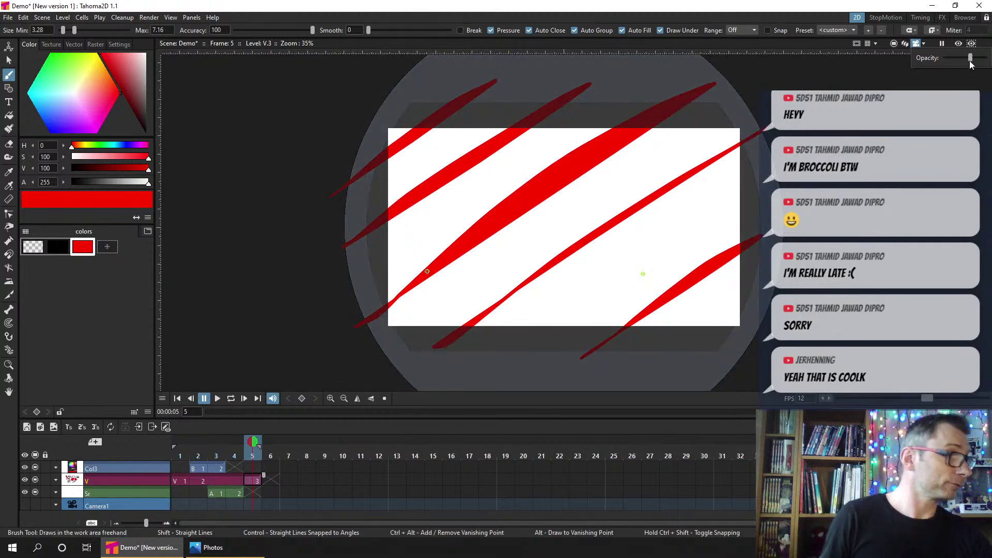
left_click(894, 44)
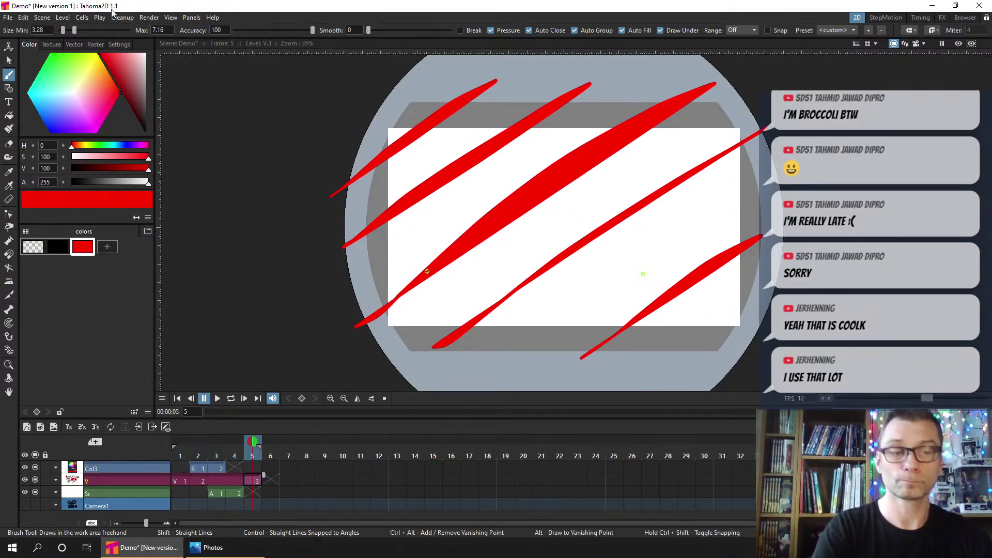
left_click(191, 17)
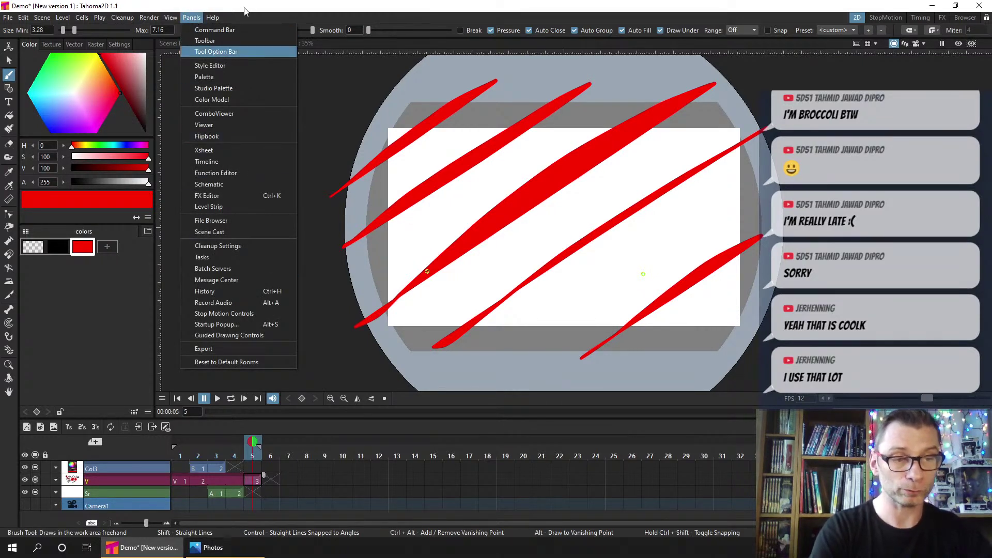
key("Escape")
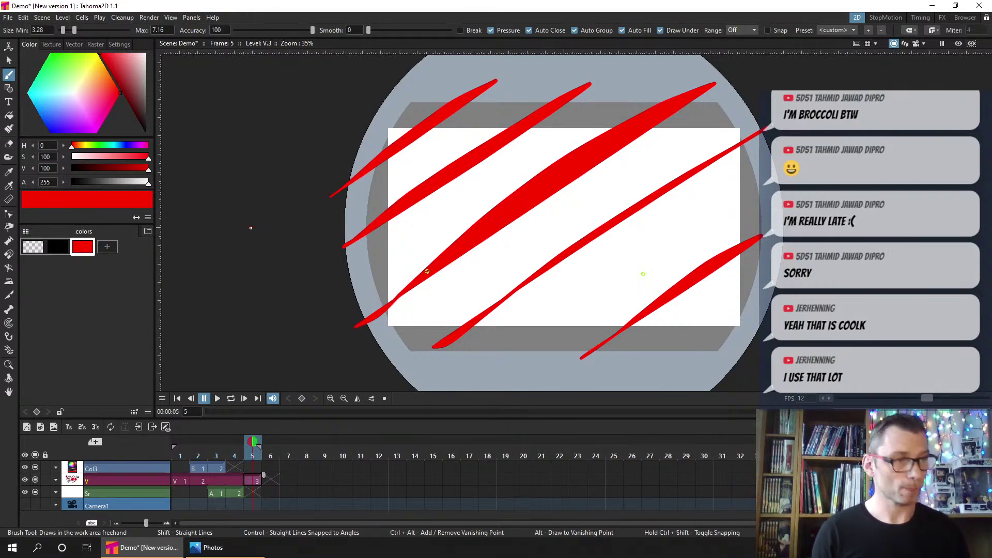
Switch to the FX workspace, show the FX schematic, and move the Scene and Output nodes farther from the column nodes
left_click(942, 18)
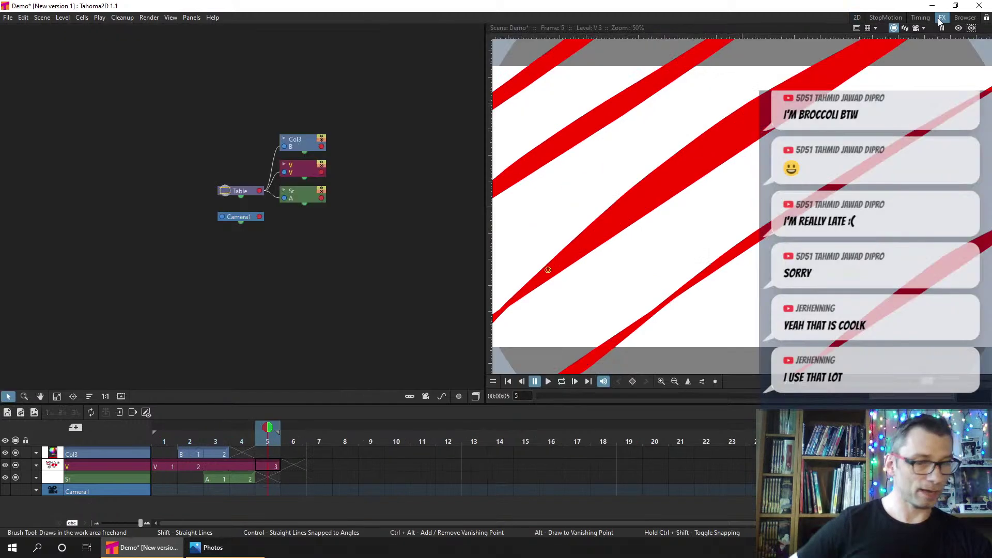
left_click(475, 396)
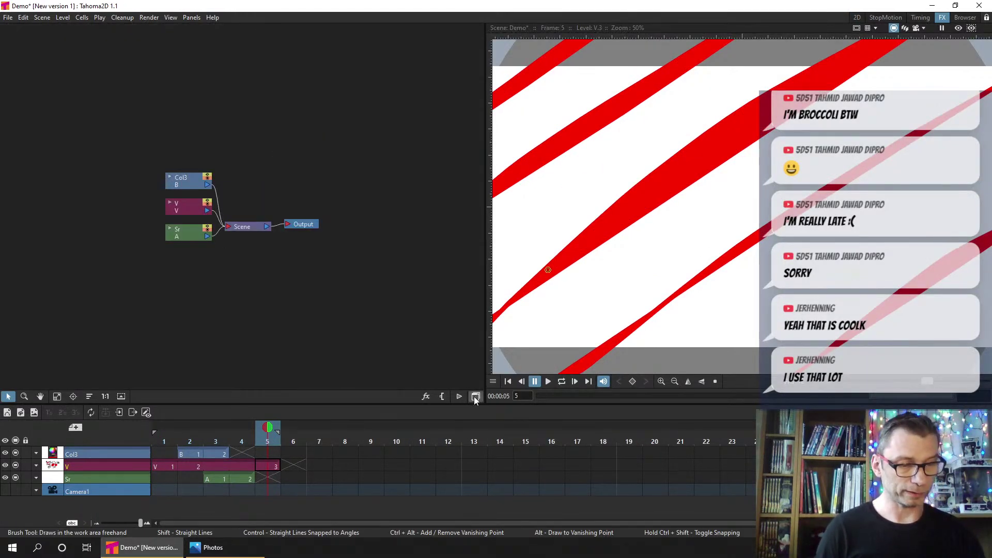
left_click(246, 228)
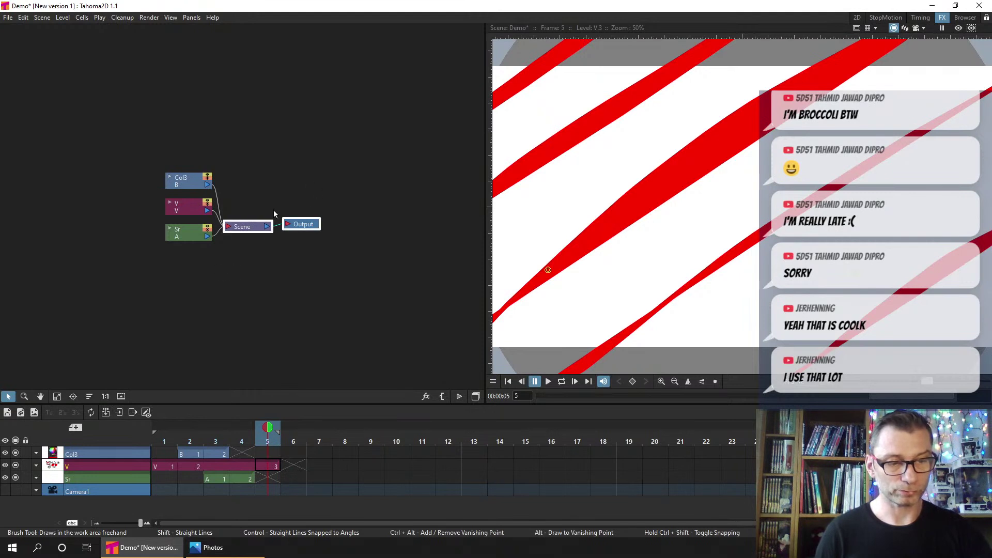
key("a")
left_click_drag(238, 228, 333, 193)
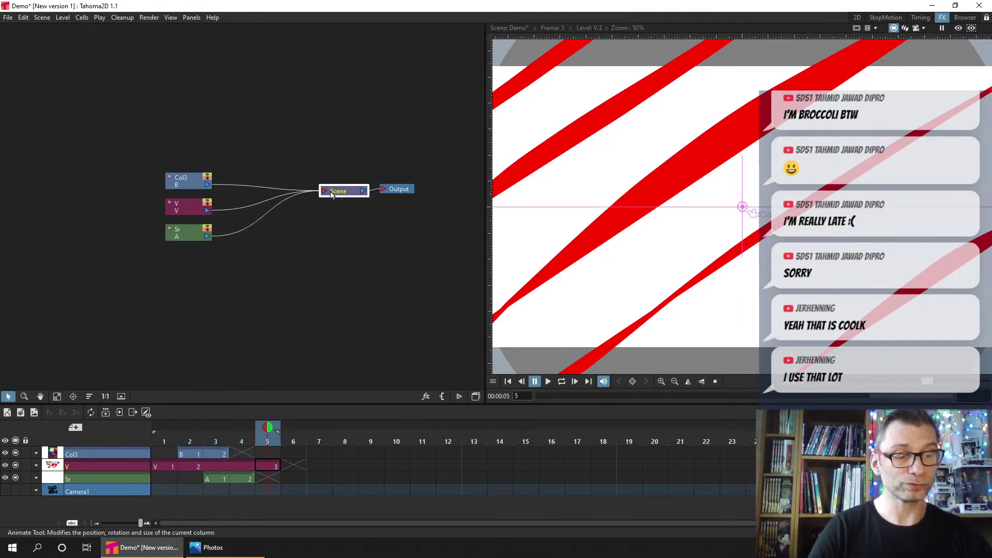
left_click_drag(341, 192, 323, 195)
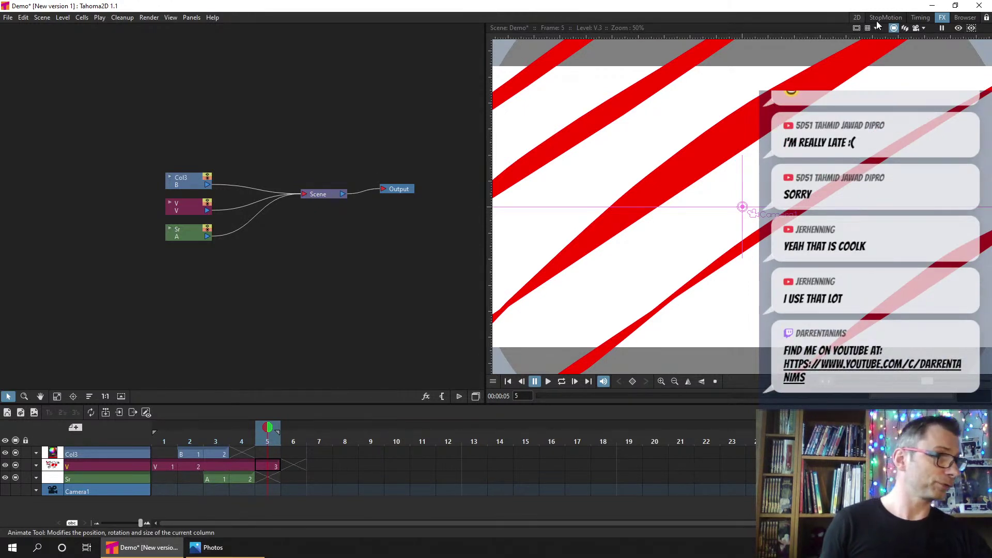
Return to the 2D workspace and activate the Brush tool
left_click(857, 18)
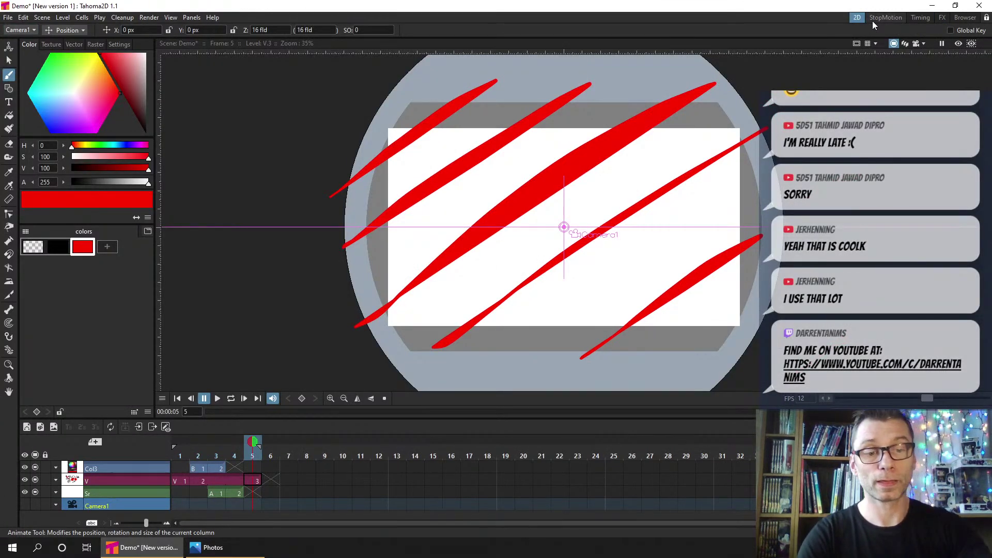
left_click(8, 19)
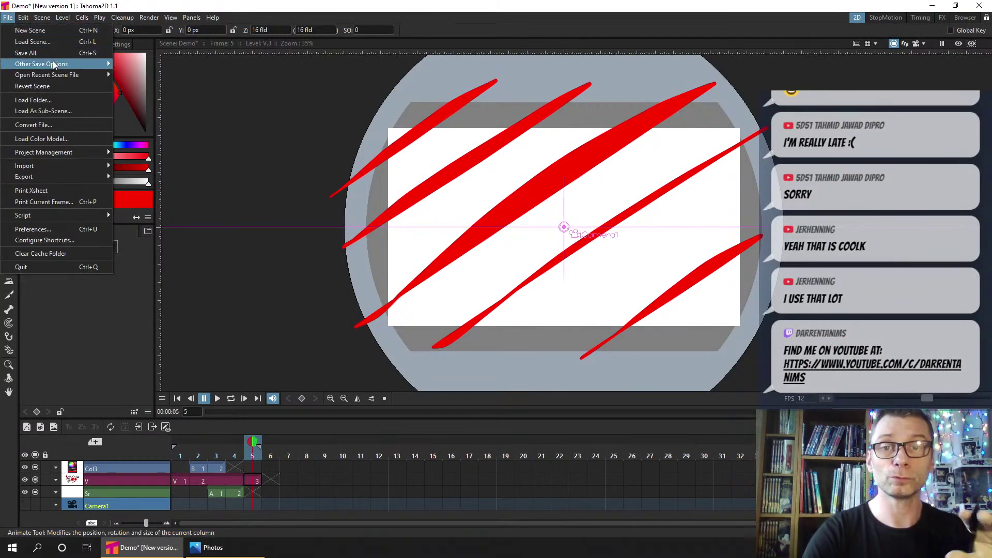
mouse_move(53, 64)
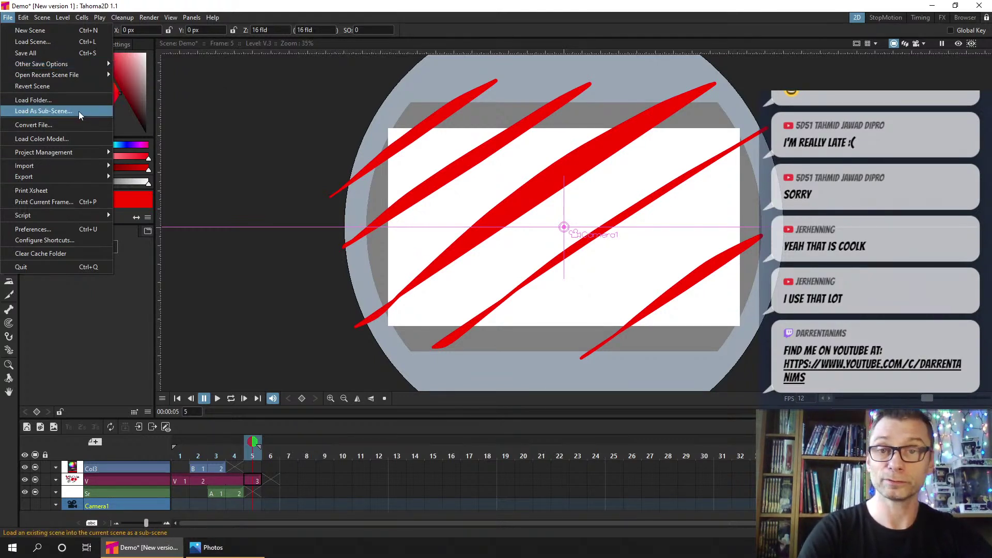
left_click(155, 8)
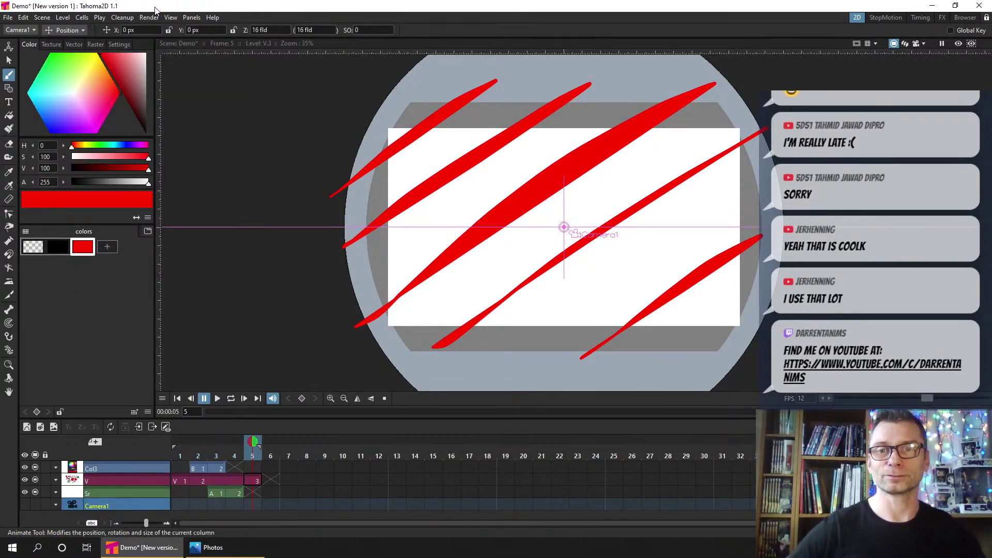
key("b")
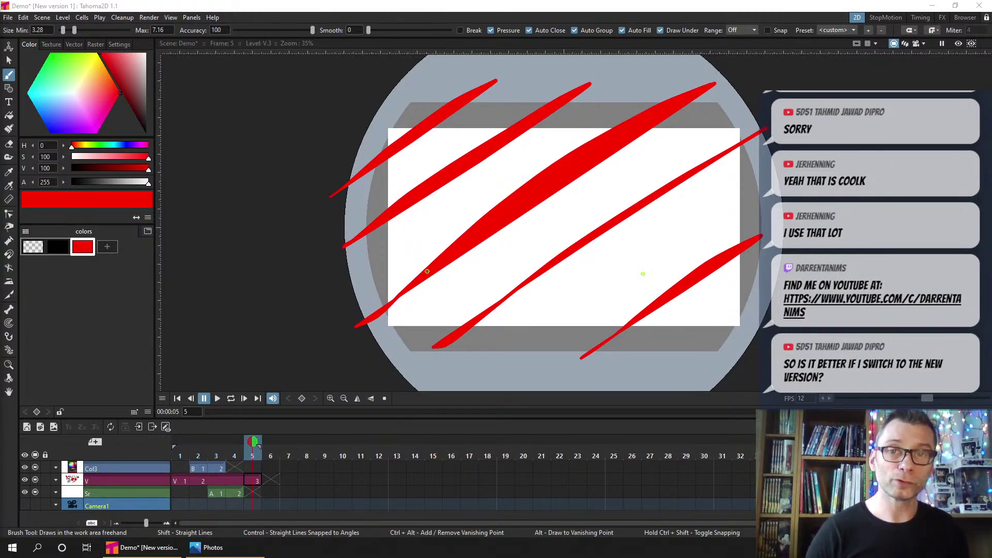
Toggle the timeline to the vertical xsheet orientation, enlarge it upward, and open the V column's parent list
left_click(125, 466)
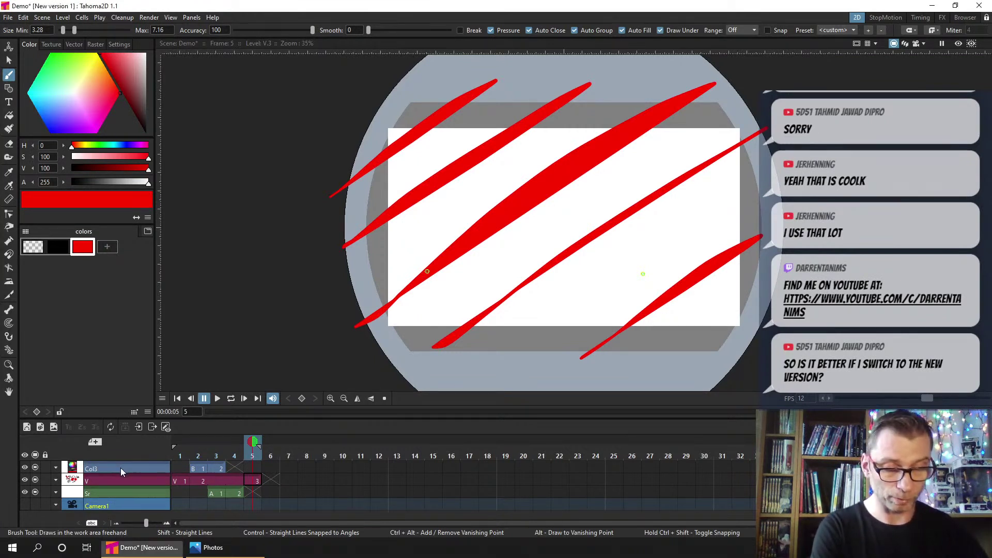
right_click(122, 467)
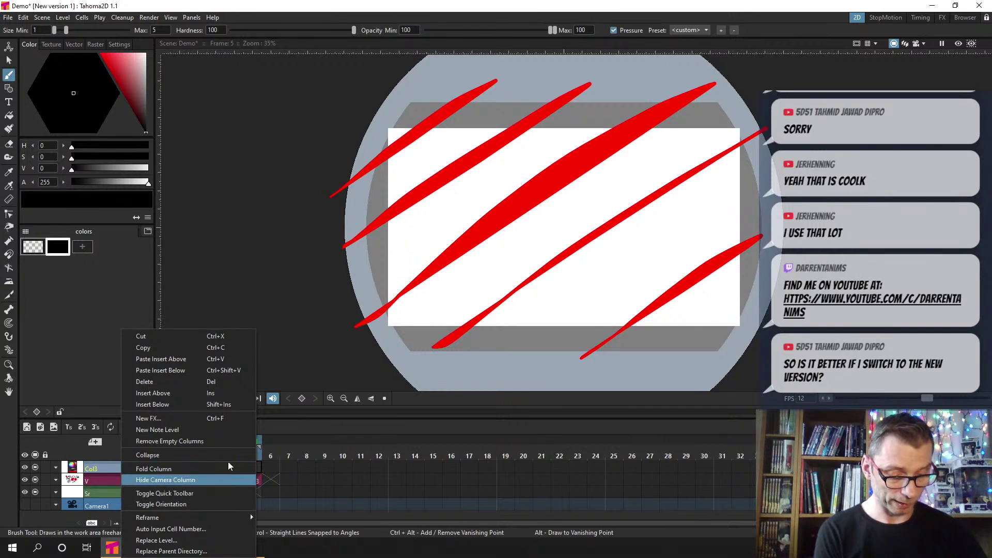
left_click(187, 504)
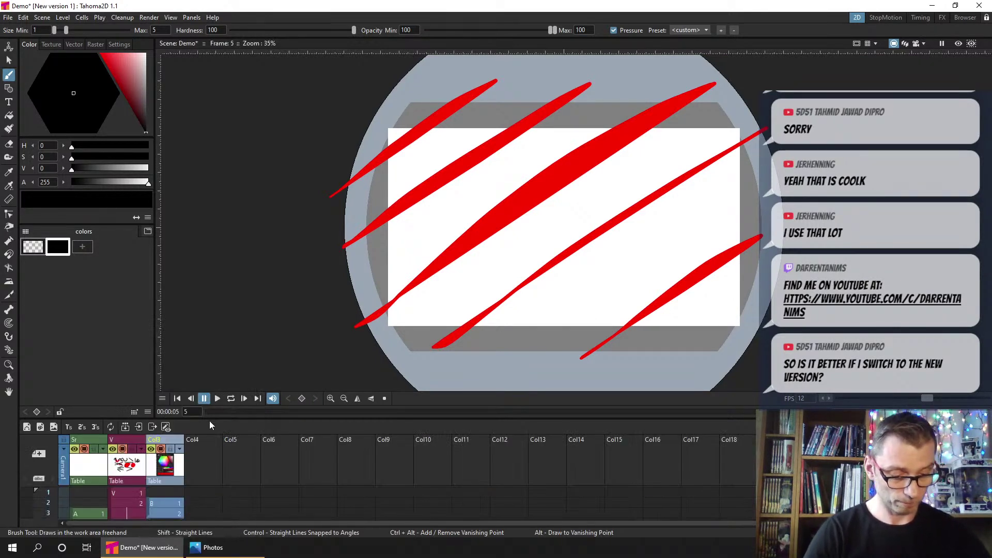
left_click_drag(213, 418, 213, 399)
left_click_drag(235, 297, 237, 269)
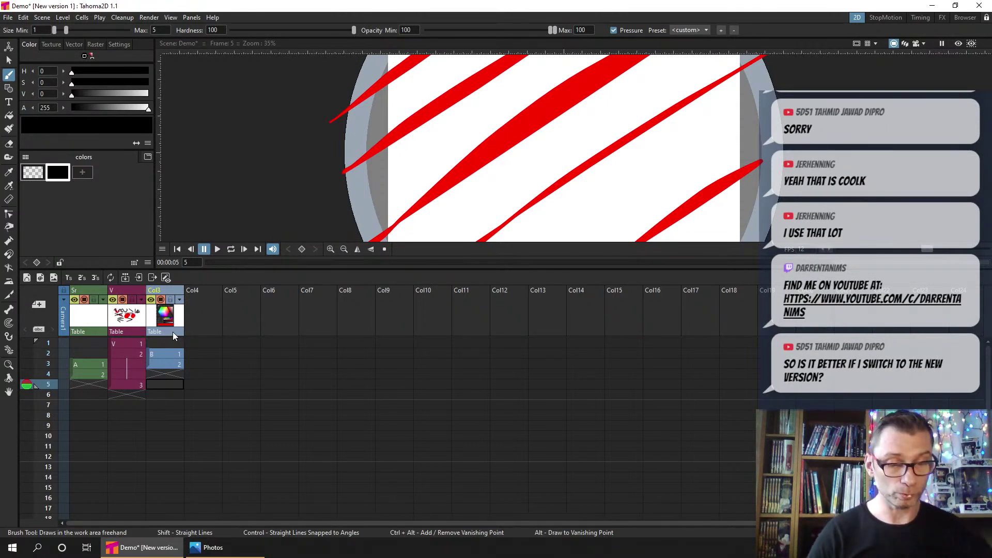
left_click(118, 331)
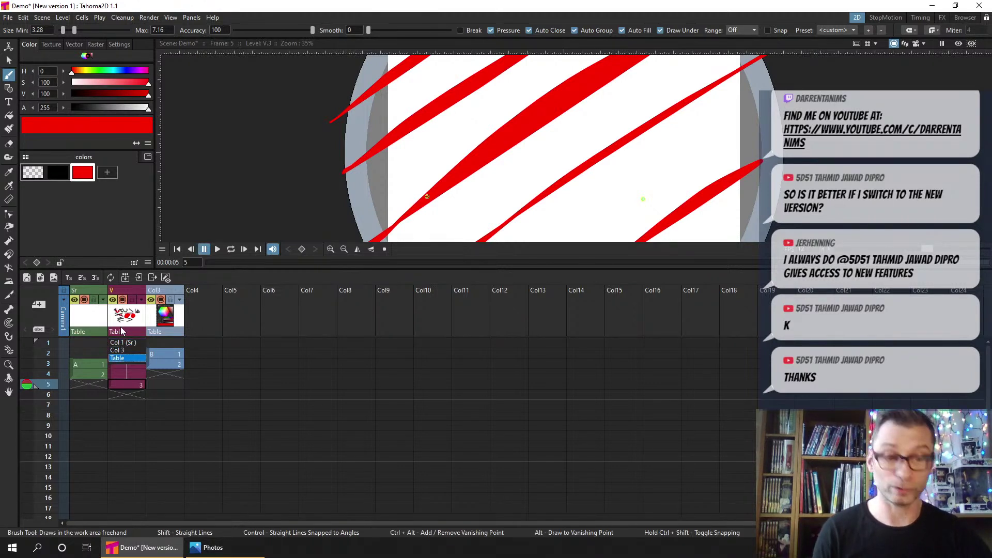
Toggle the xsheet back to the horizontal timeline, shrink it to its former height, and save the scene
left_click(96, 317)
right_click(96, 316)
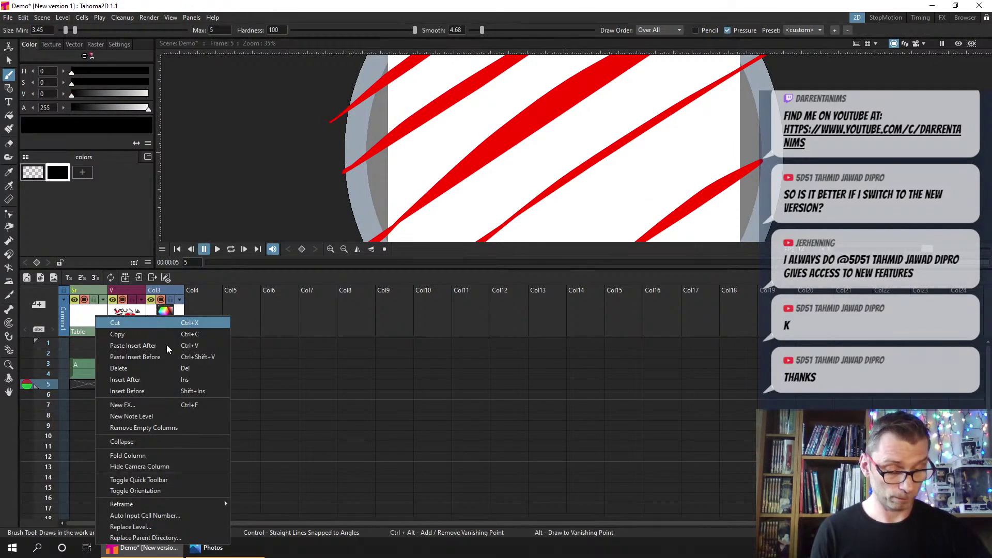
left_click(167, 489)
left_click_drag(356, 267, 365, 429)
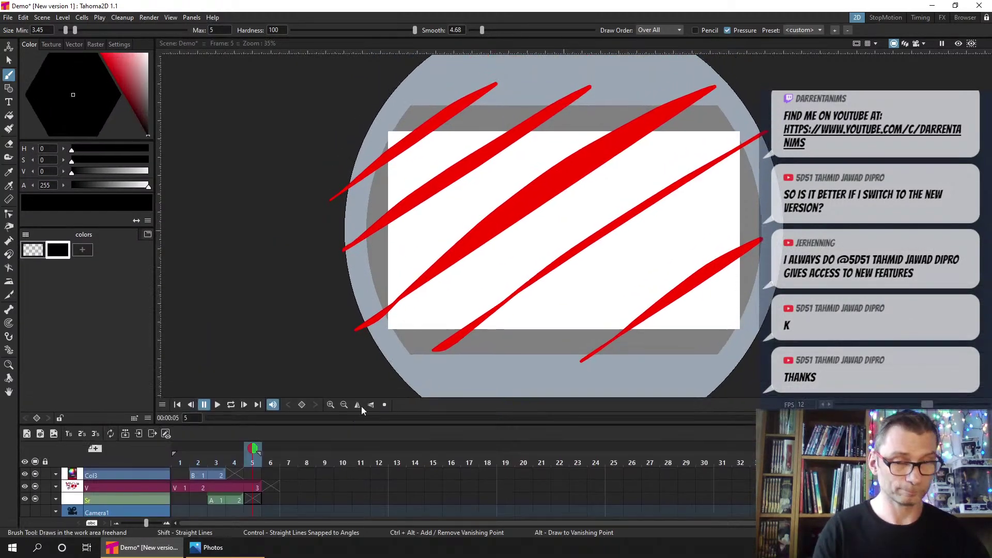
key("ctrl+s")
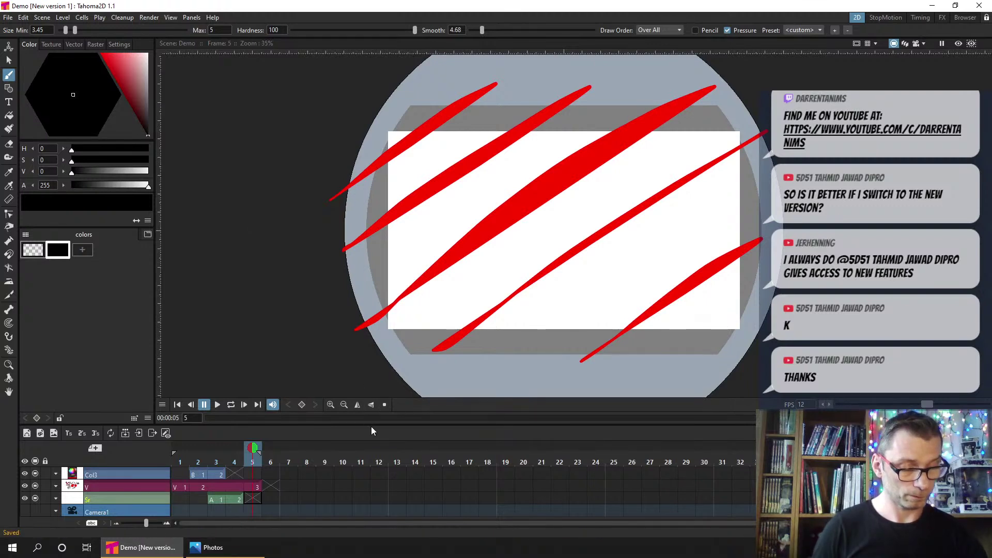
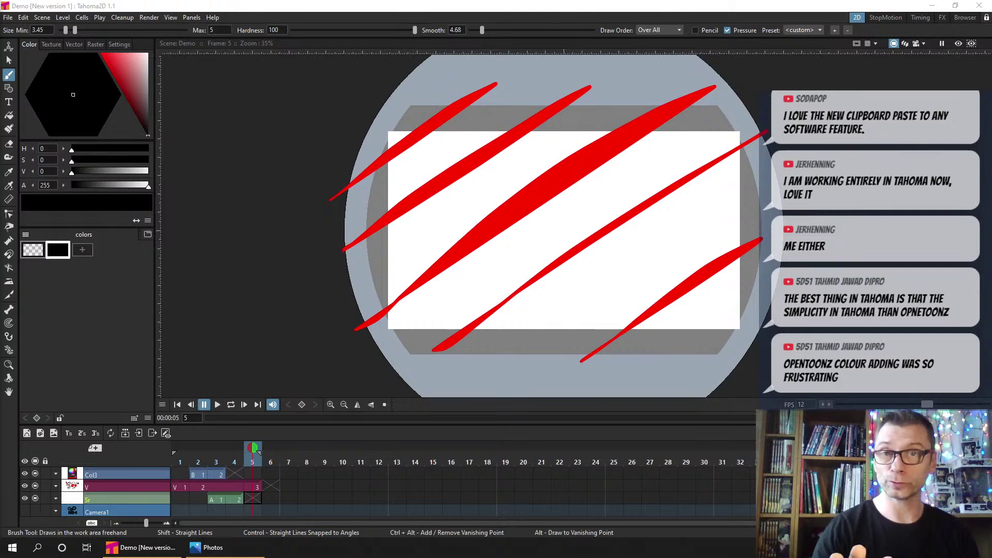
Draw a few thin black brush strokes on frame 5 of the Sr column and activate the Selection tool
left_click(595, 247)
left_click_drag(595, 247, 530, 233)
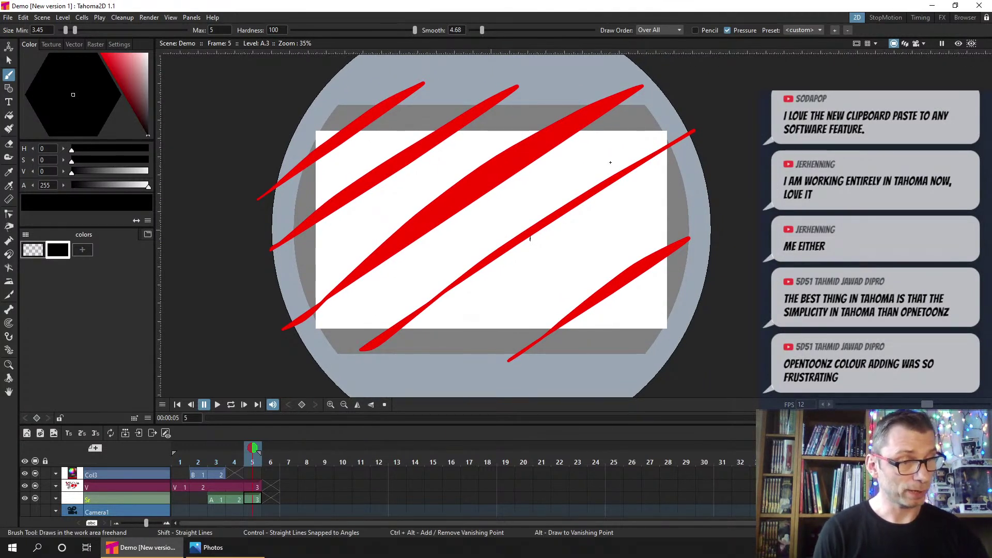
left_click_drag(598, 131, 558, 209)
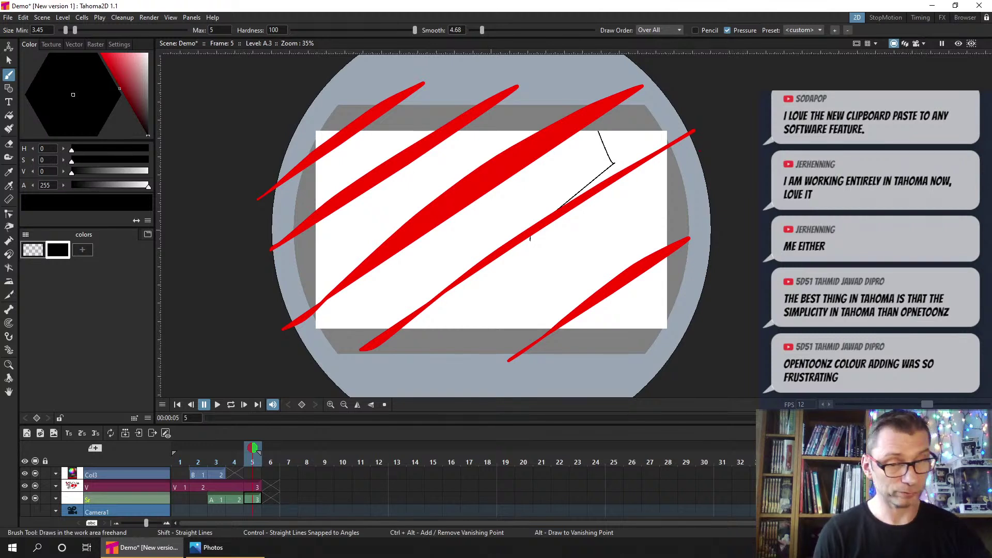
key("s")
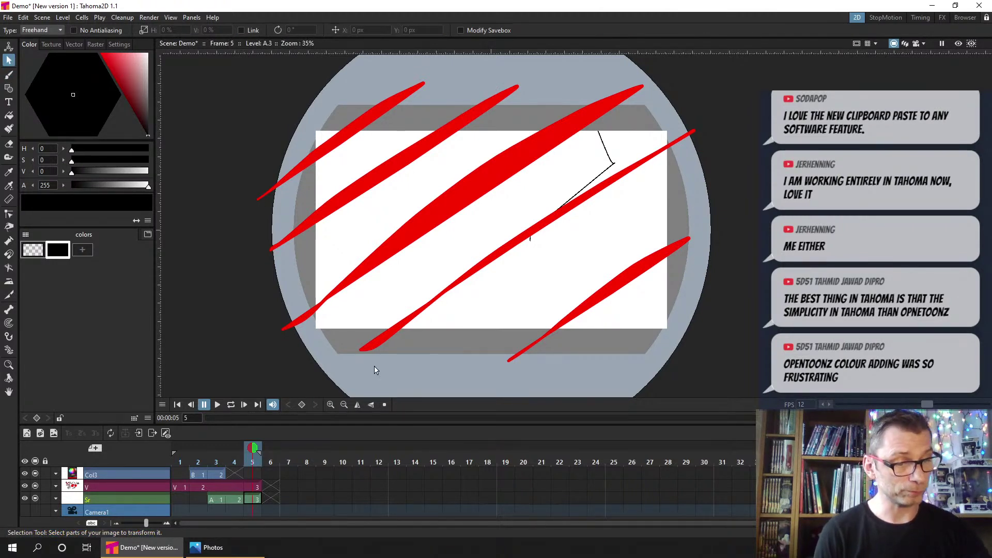
Go to empty frame 6 of the Sr column and hide the table in the viewer
left_click(267, 498)
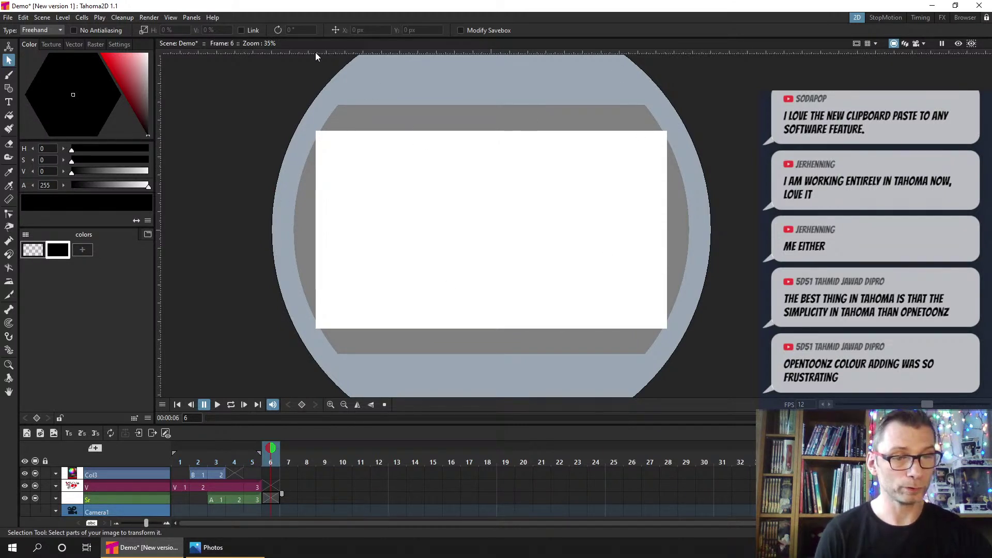
left_click(171, 18)
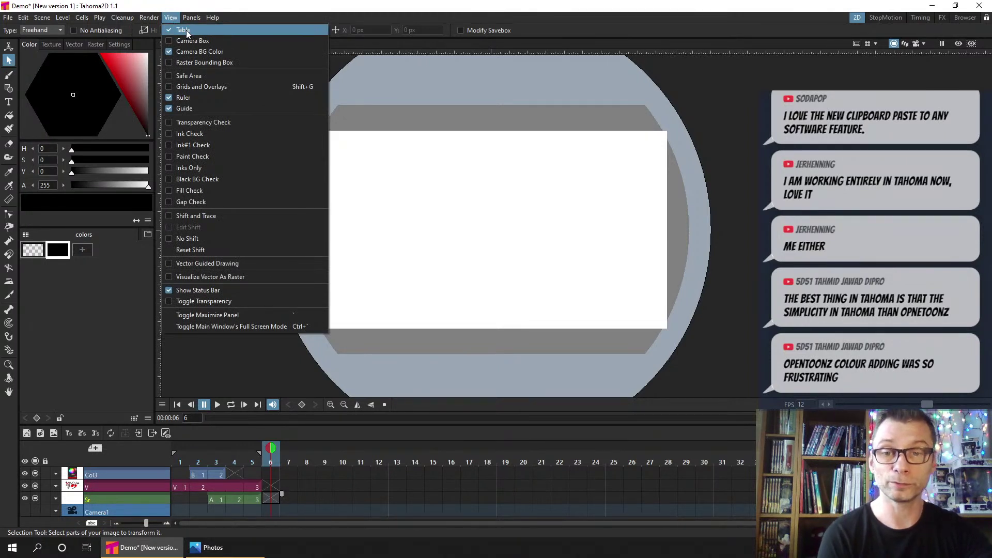
left_click(188, 30)
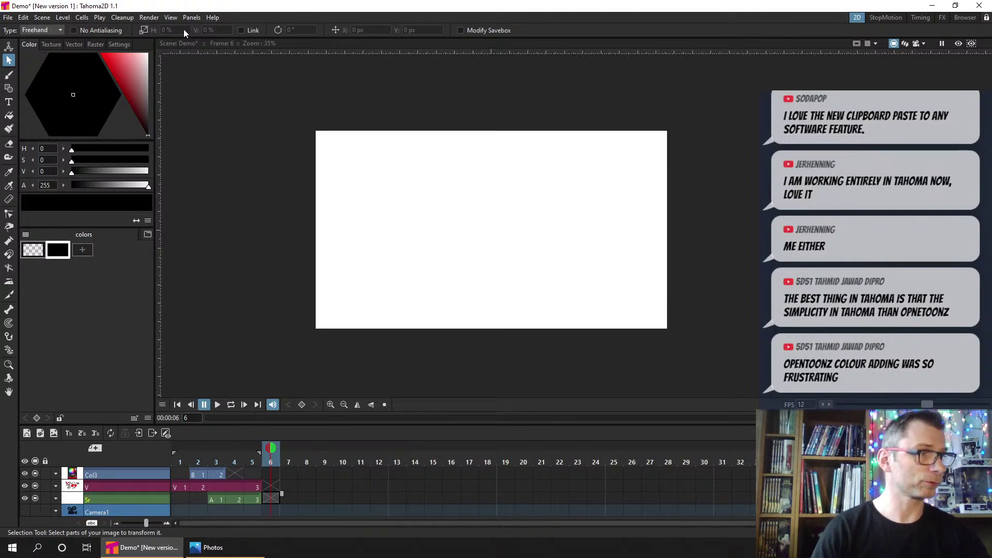
left_click(917, 44)
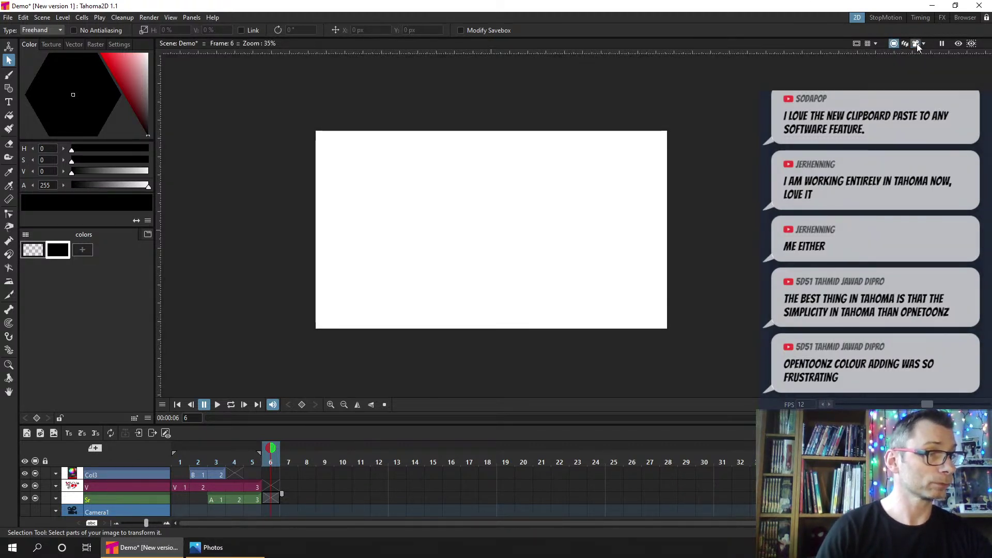
left_click(896, 46)
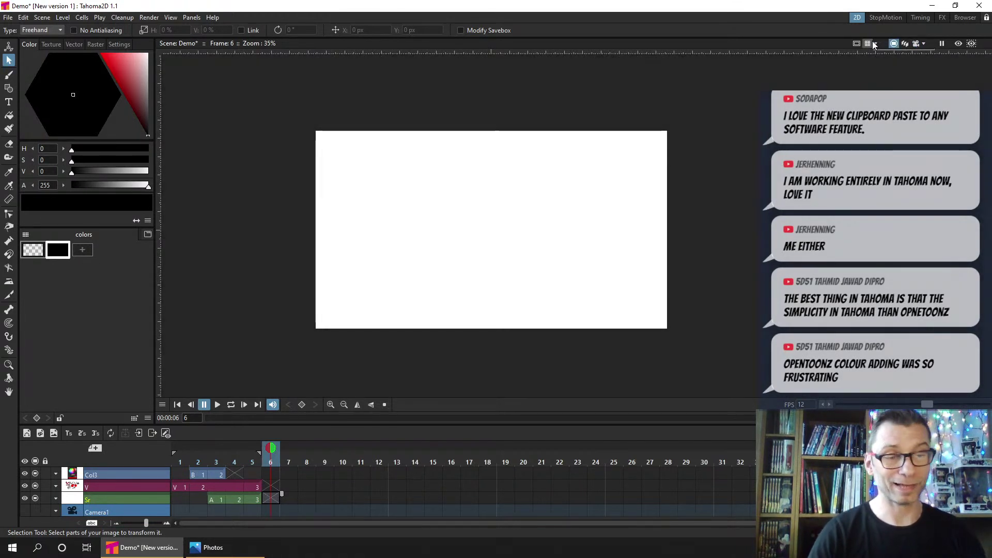
Show the table again and turn on the camera box around the camera area
left_click(170, 16)
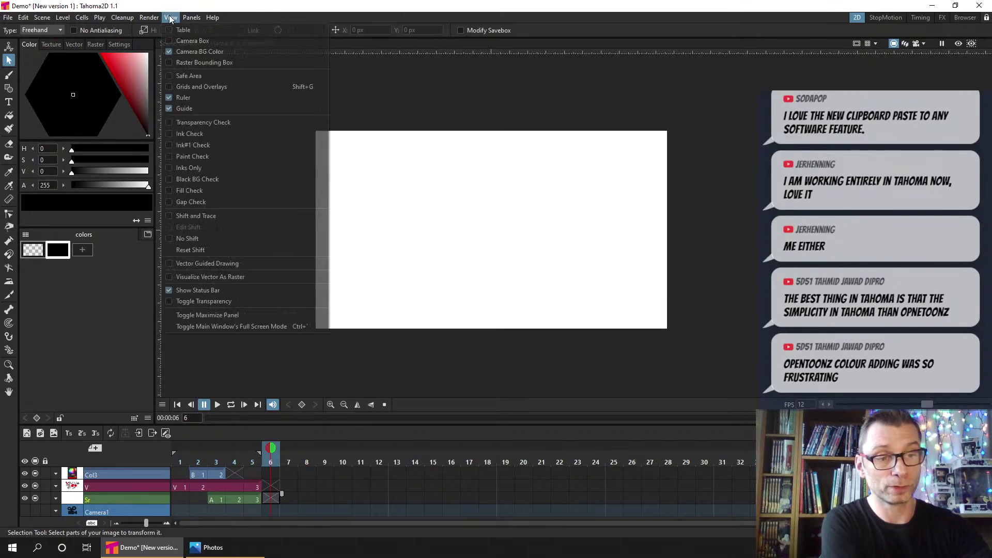
left_click(172, 30)
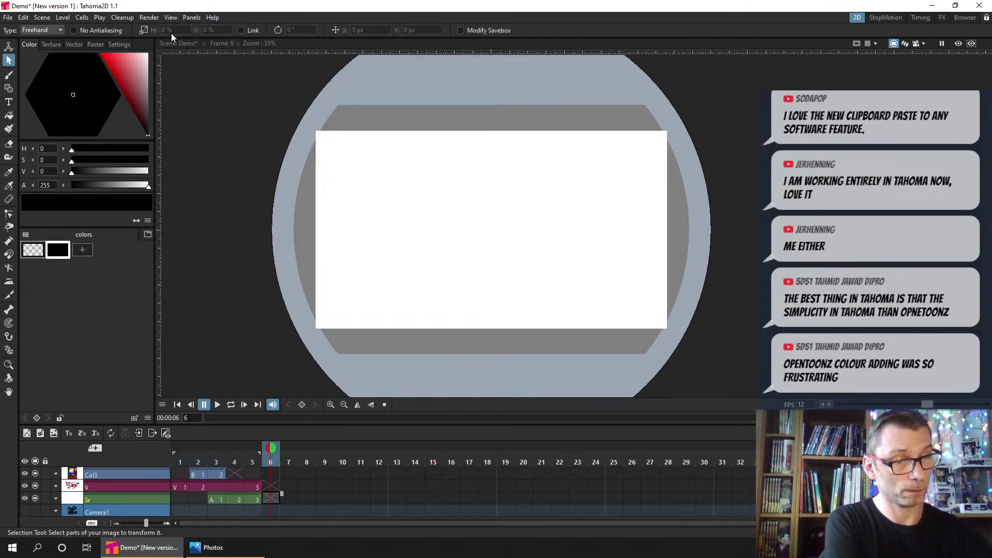
left_click(173, 21)
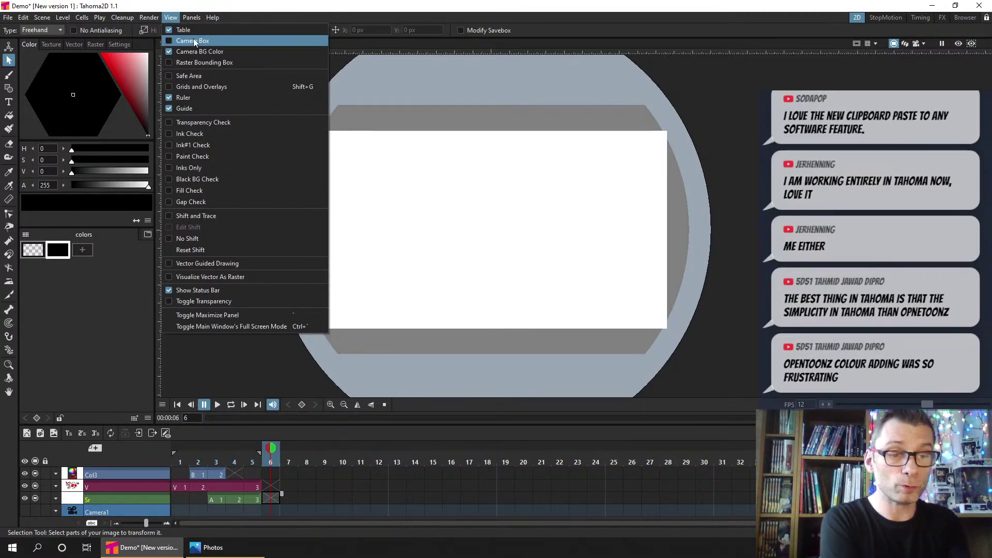
left_click(169, 40)
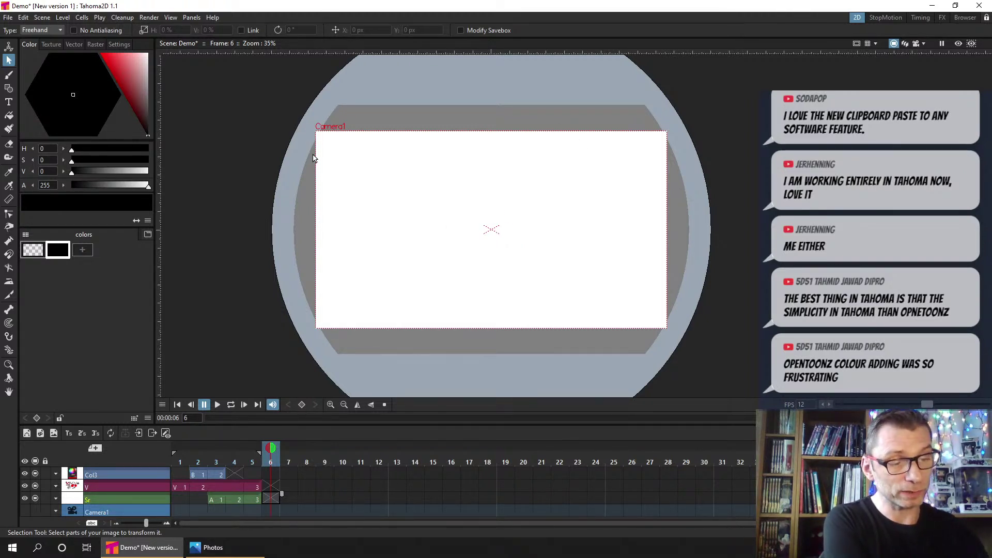
Hide the camera box around the camera area in the viewer and save the scene
scroll(577, 323, "up", 2)
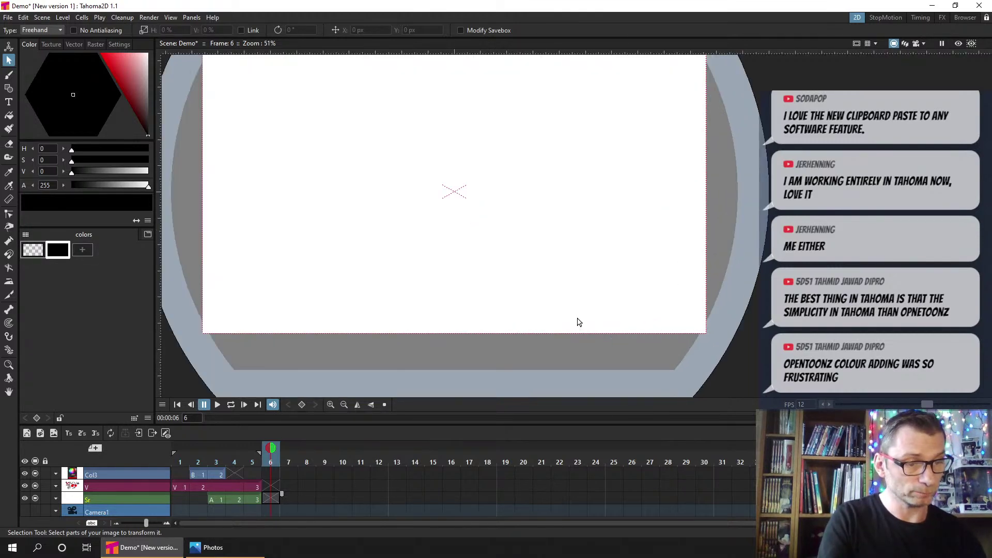
scroll(579, 323, "down", 1)
scroll(486, 304, "down", 1)
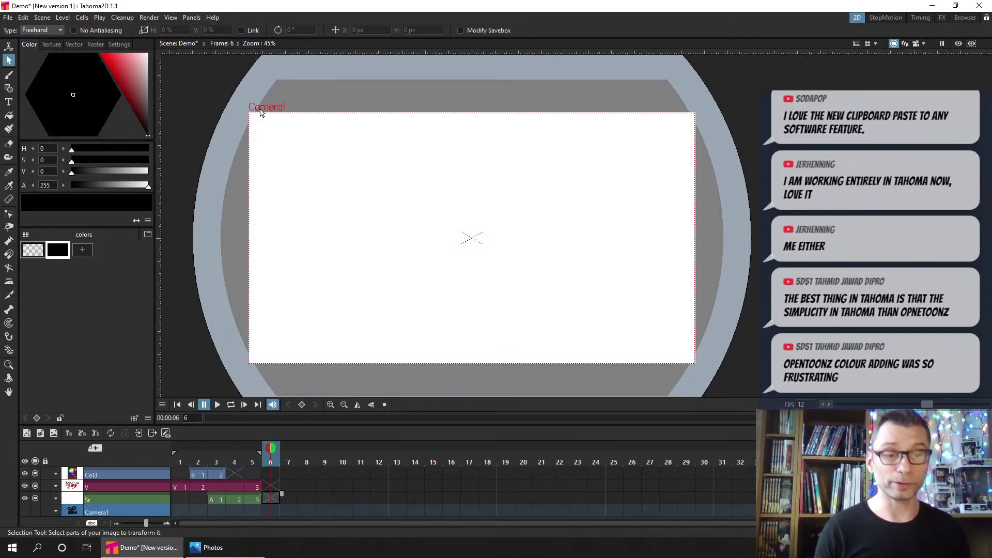
left_click(171, 17)
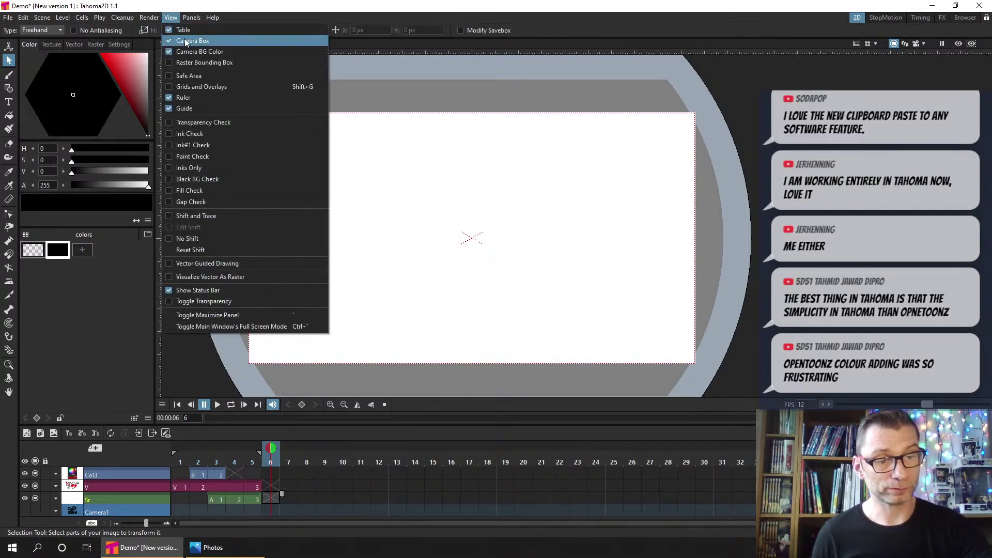
left_click(184, 42)
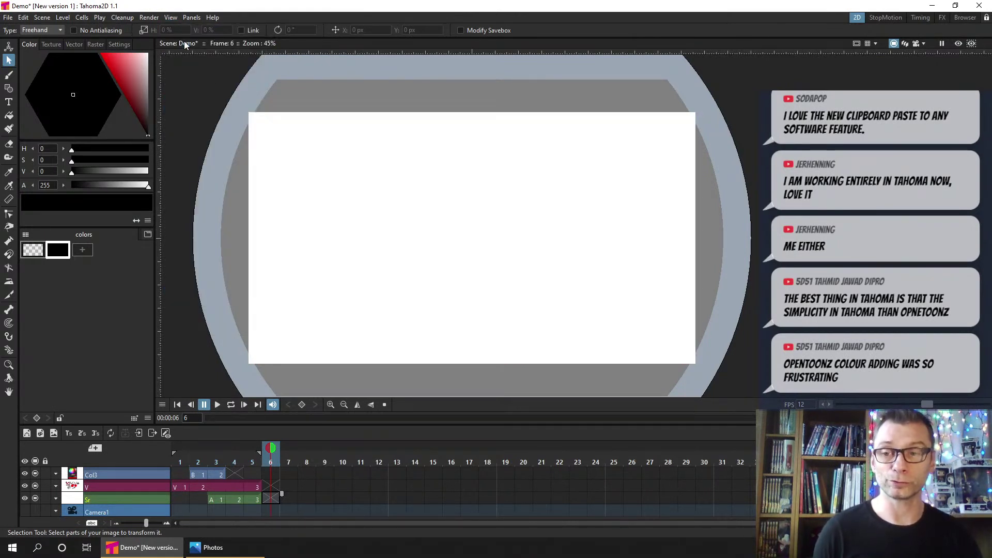
left_click_drag(502, 261, 536, 242)
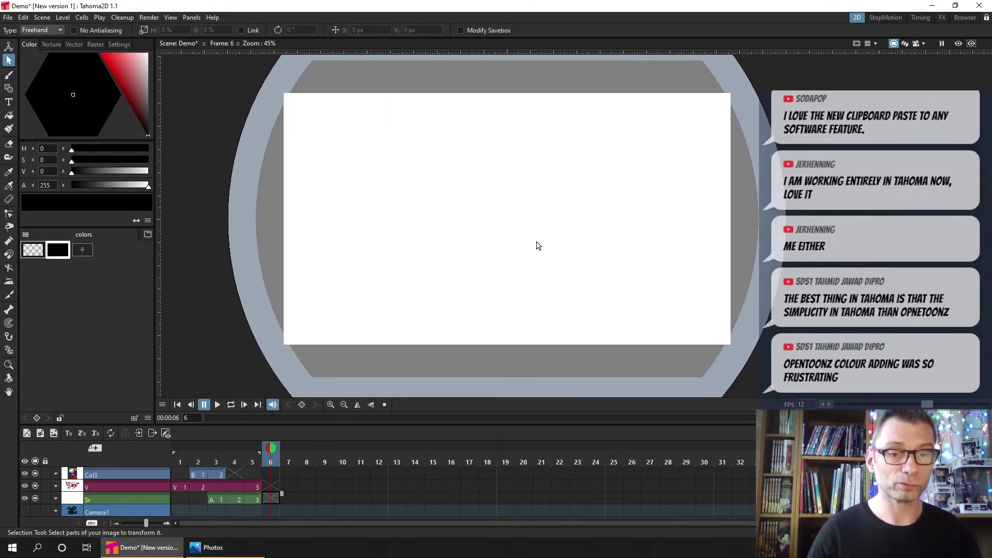
key("ctrl+s")
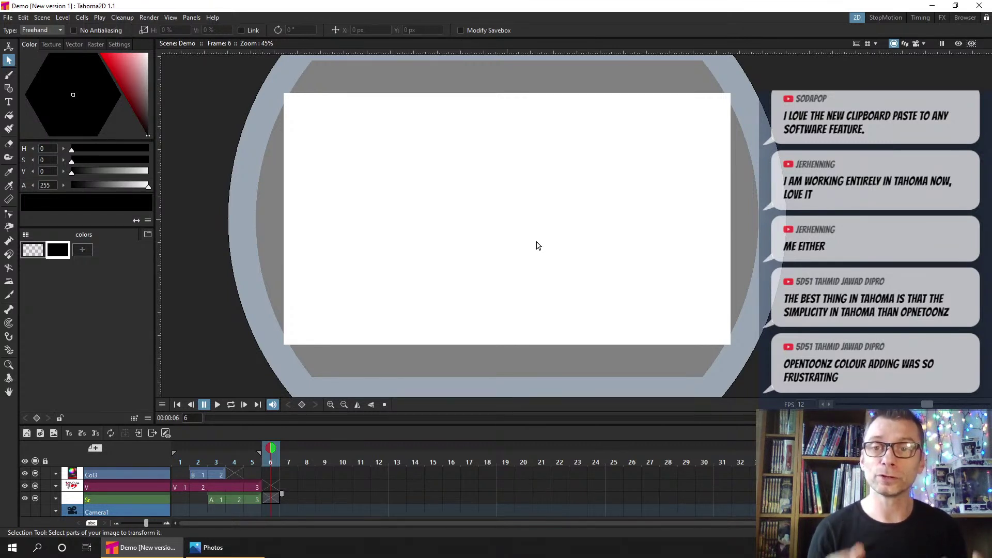
Open the Configure Shortcuts window, examine its command categories and shortcut presets, and close it
left_click(8, 19)
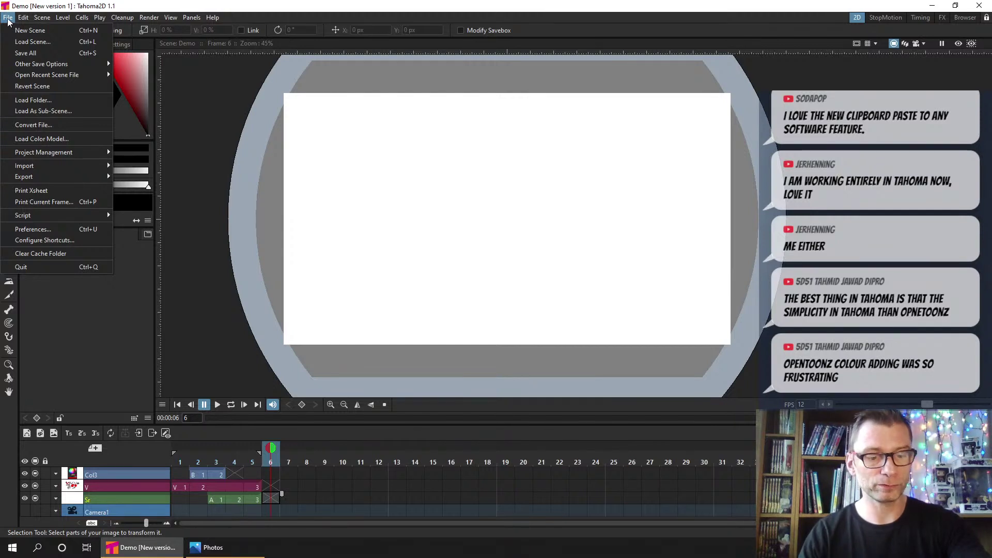
left_click(84, 239)
left_click_drag(557, 260, 467, 114)
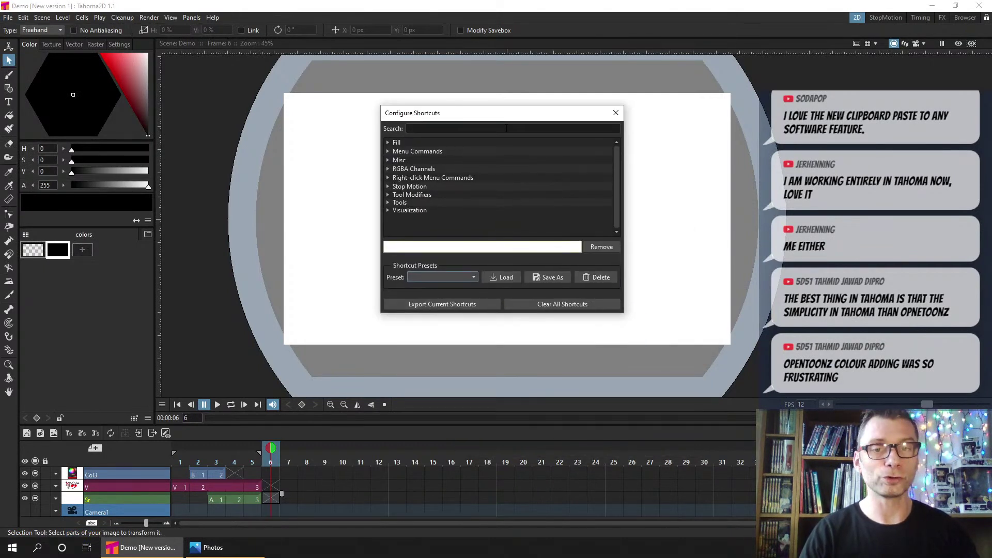
left_click(616, 114)
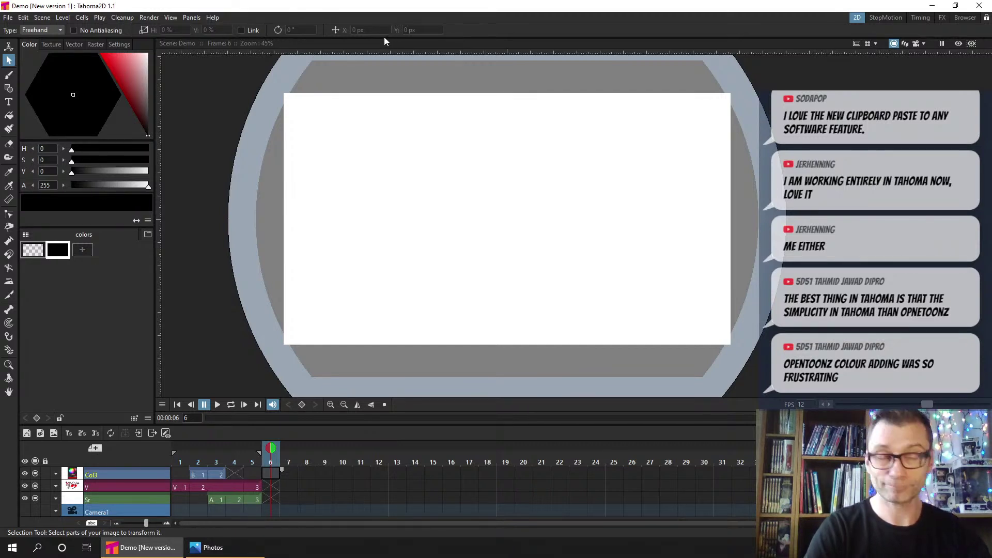
Open the recent scene SimpleWalk.tnz from the MonsterWalk project
left_click(8, 17)
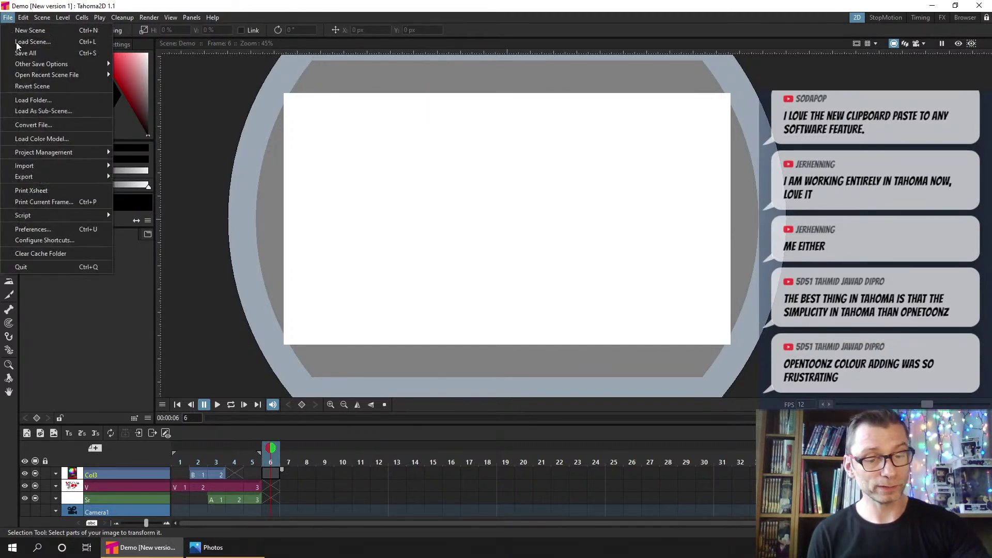
mouse_move(86, 76)
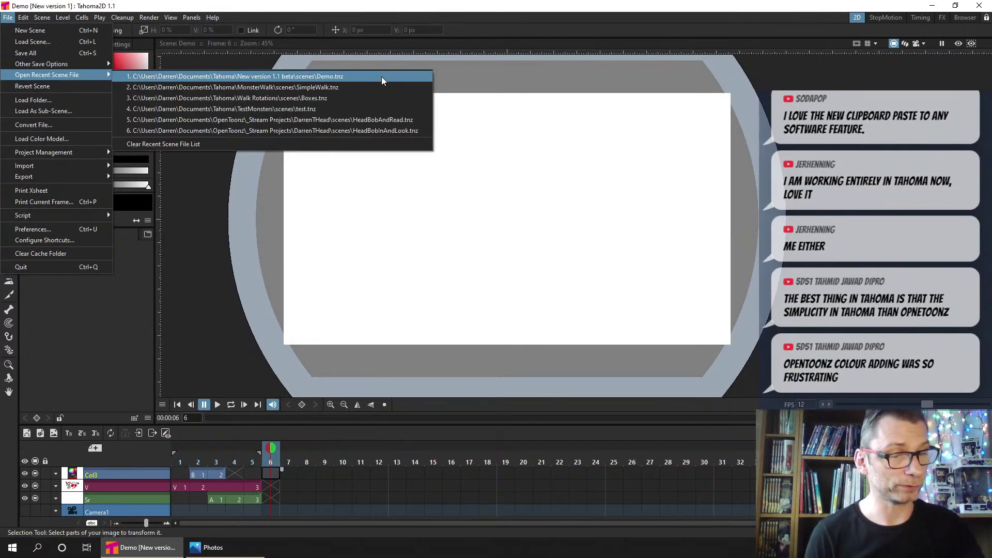
left_click(364, 89)
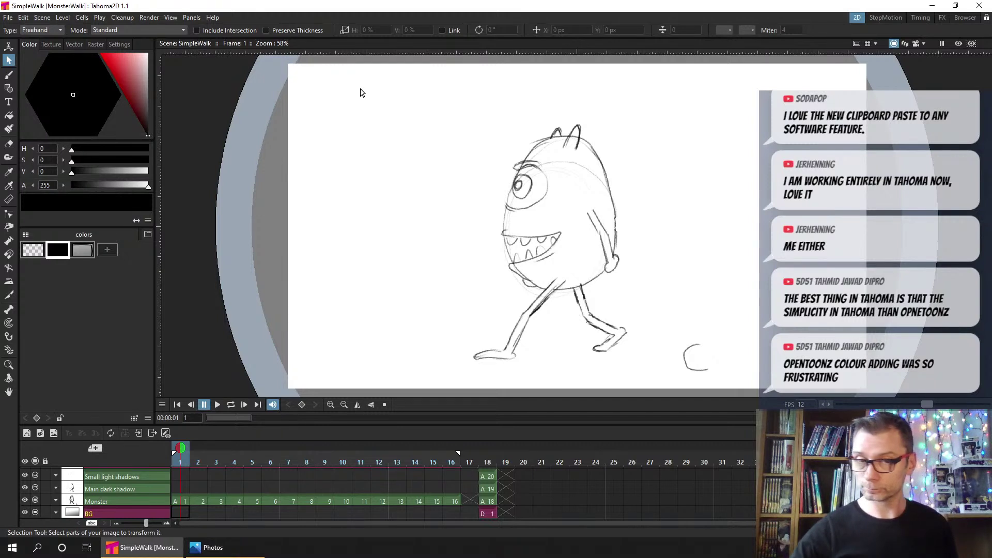
Loop and stop the monster walk playback, view the coloured drawing on frame 18, and return to frame 1
left_click(230, 404)
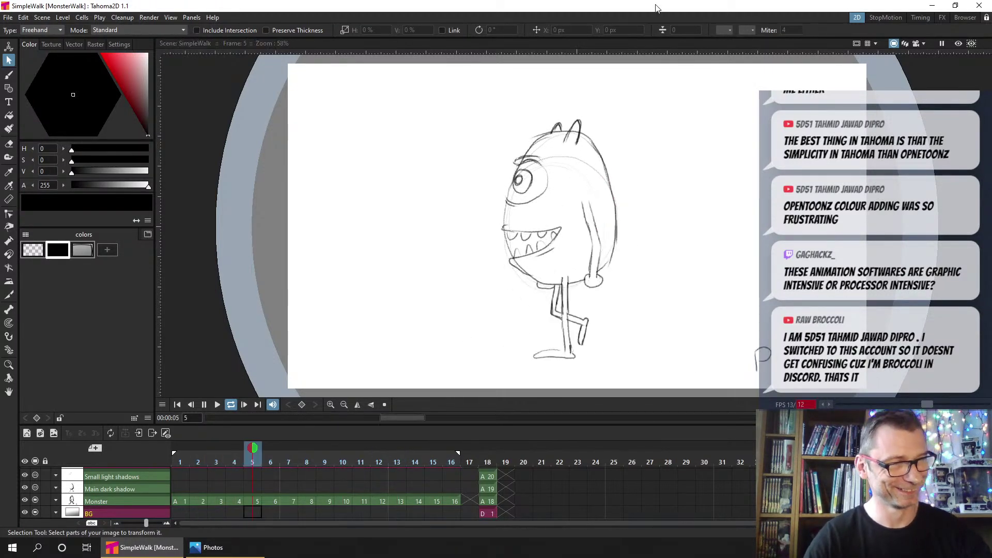
left_click(203, 405)
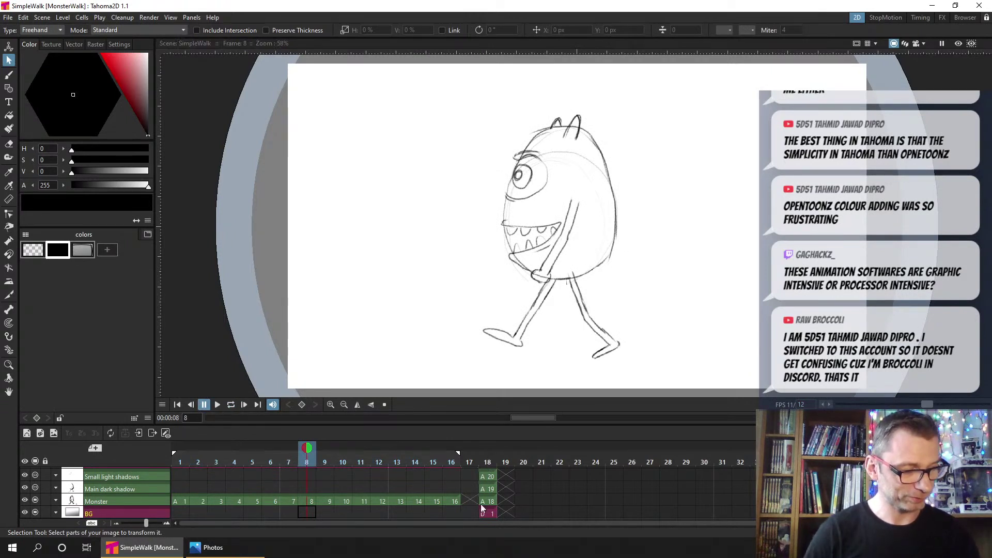
left_click(182, 462)
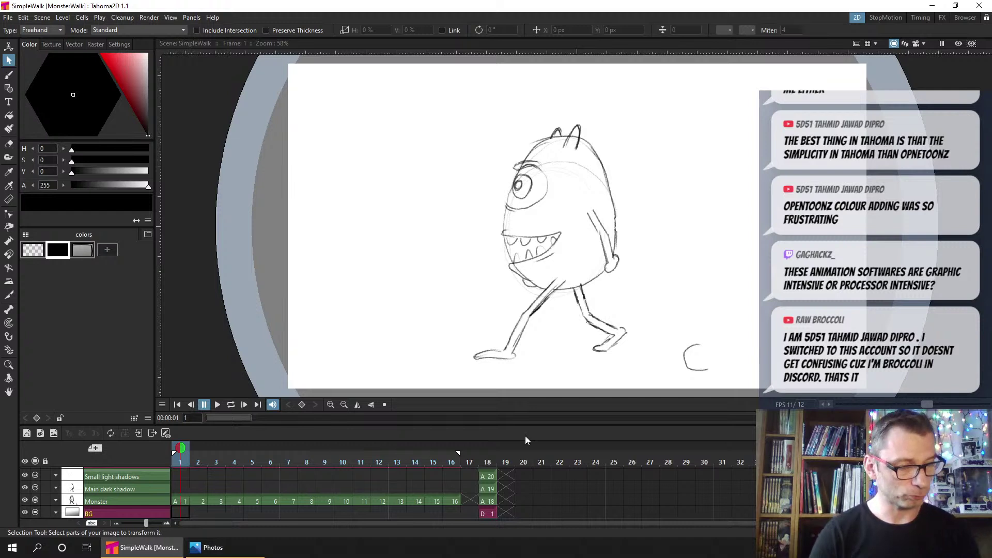
left_click(488, 456)
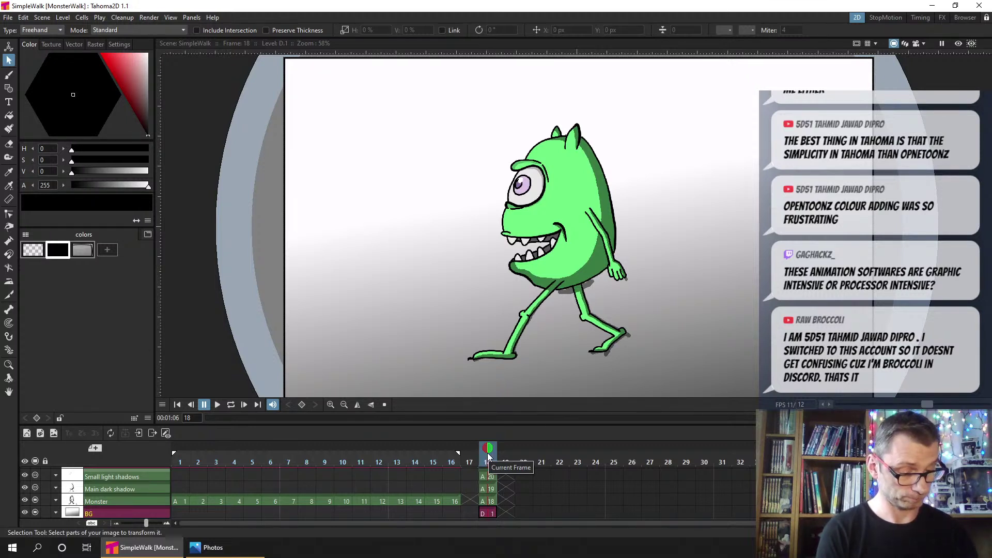
left_click(173, 461)
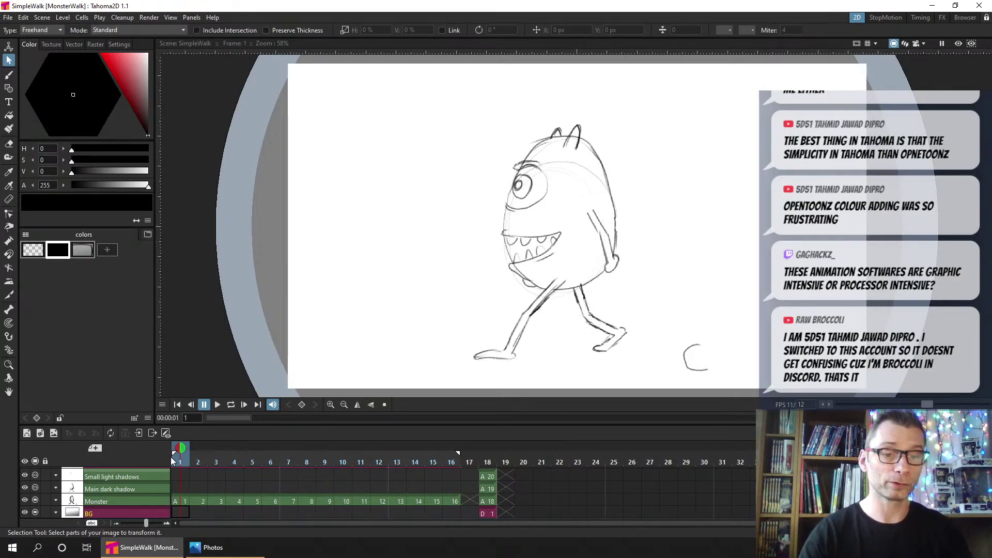
Open the recent scene Boxes.tnz from the Walk Rotations project and enlarge the timeline to show more columns
left_click(7, 17)
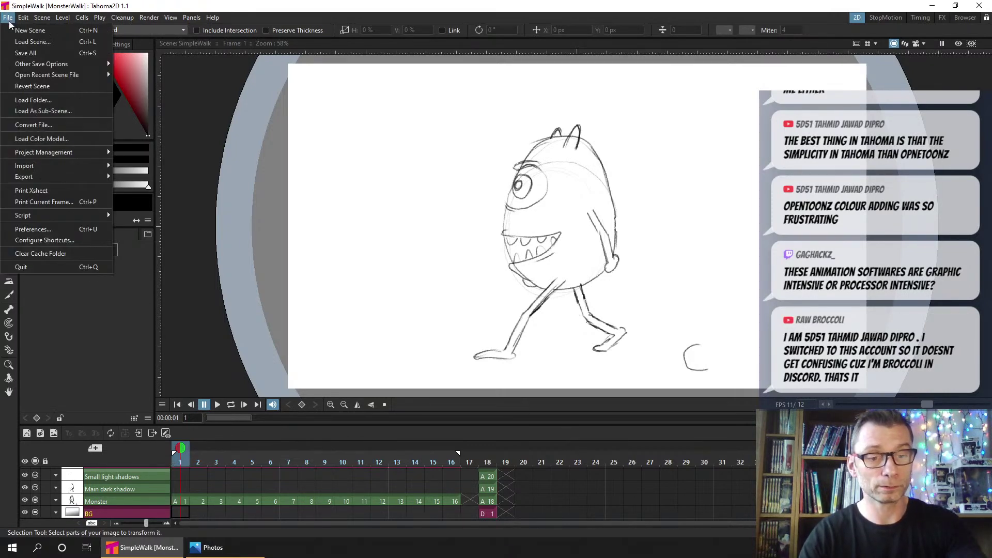
mouse_move(51, 74)
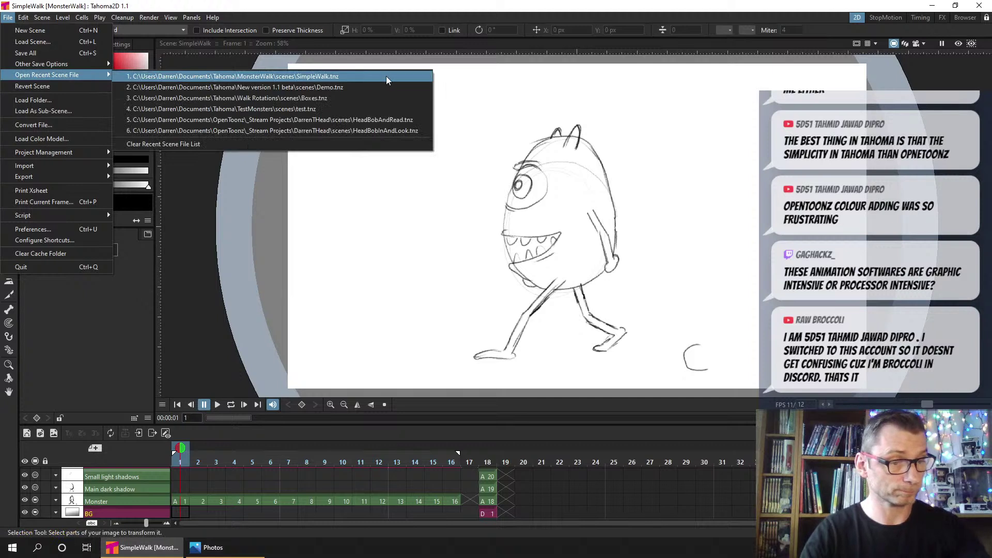
left_click(358, 98)
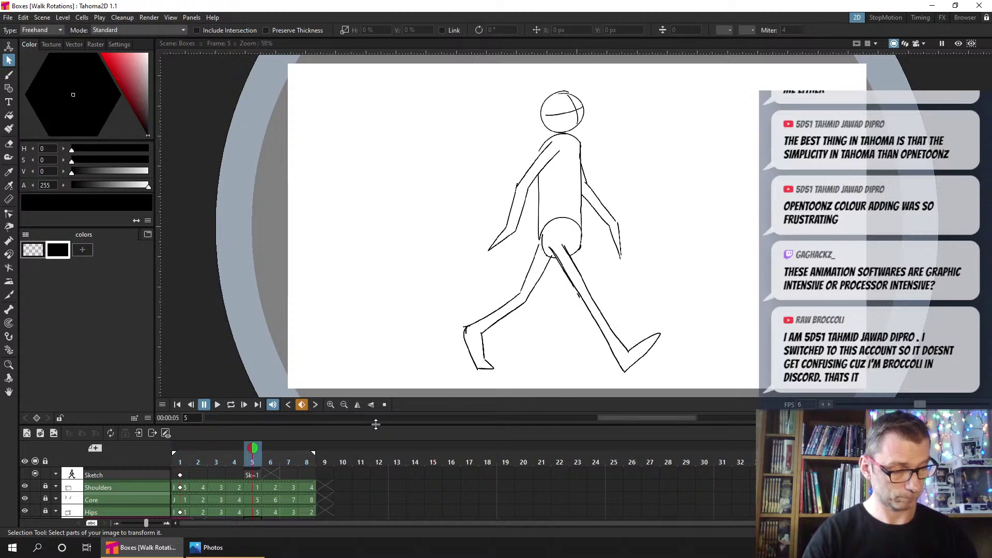
left_click_drag(375, 412, 379, 389)
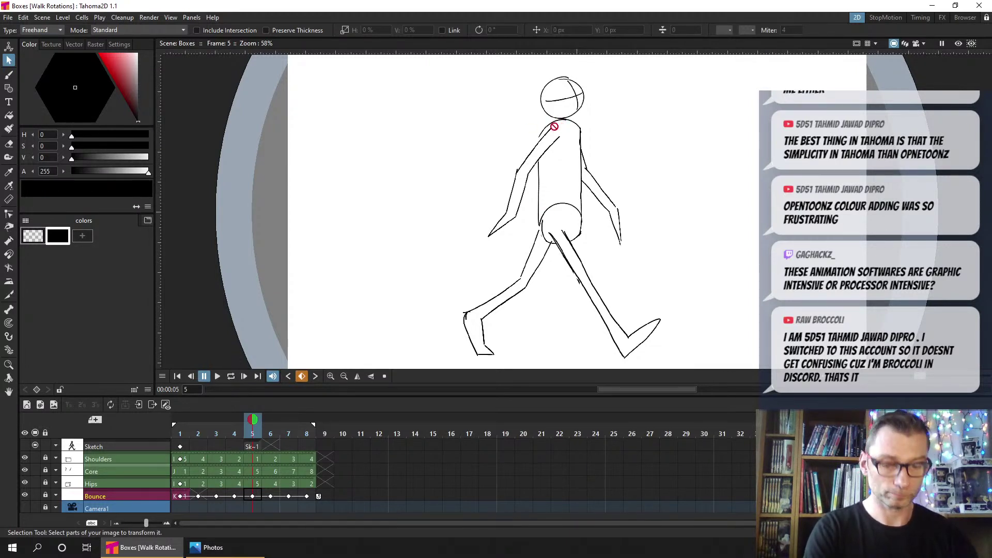
Show the Hips and Shoulders box columns in the viewer with the animation playing in a loop
left_click(36, 483)
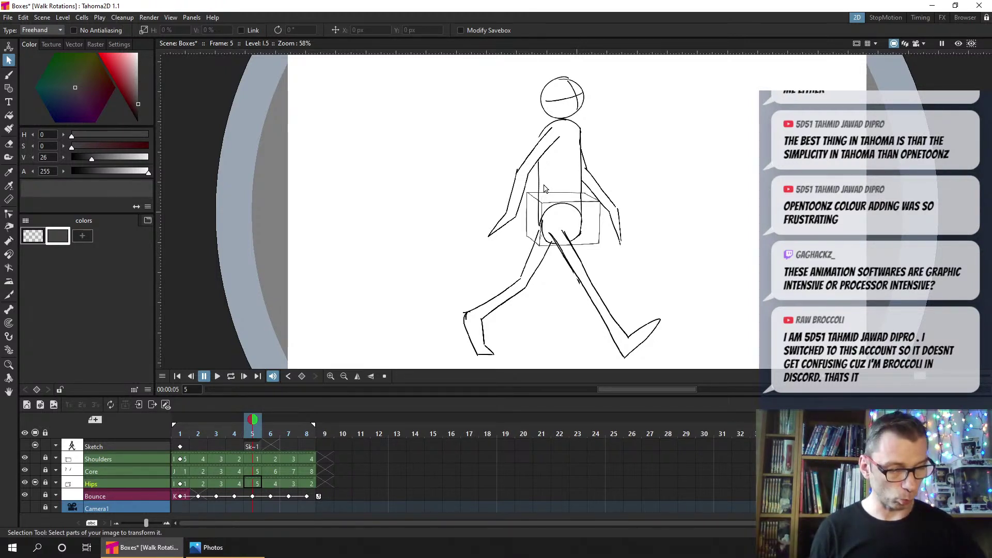
left_click(223, 376)
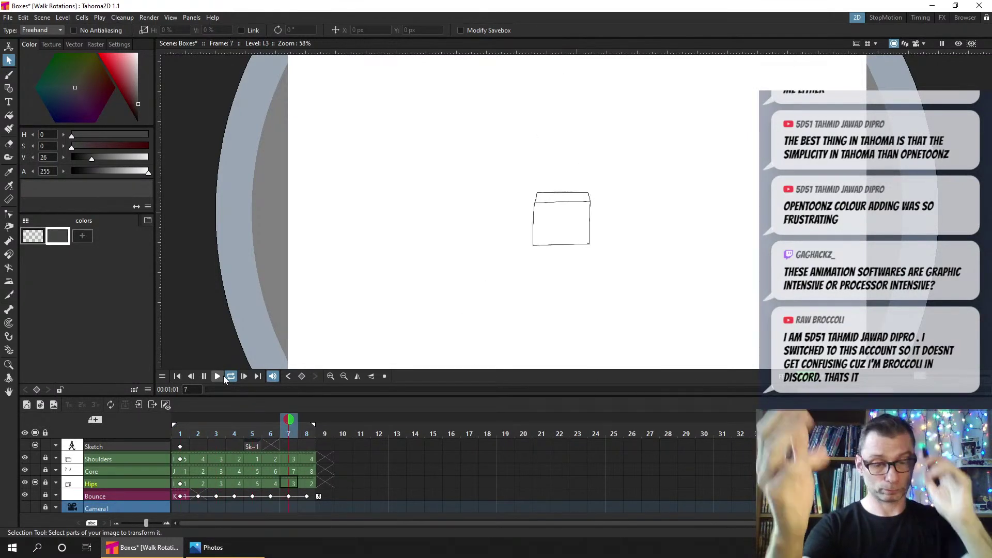
left_click(223, 376)
left_click(35, 458)
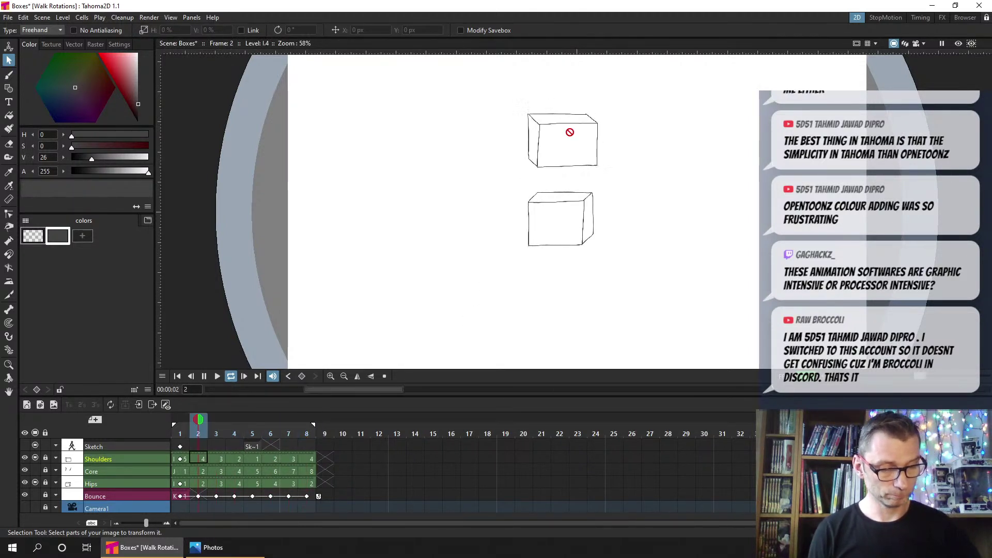
Hide the Sketch column, show the Core column in the viewer, and stop the playback
left_click(35, 445)
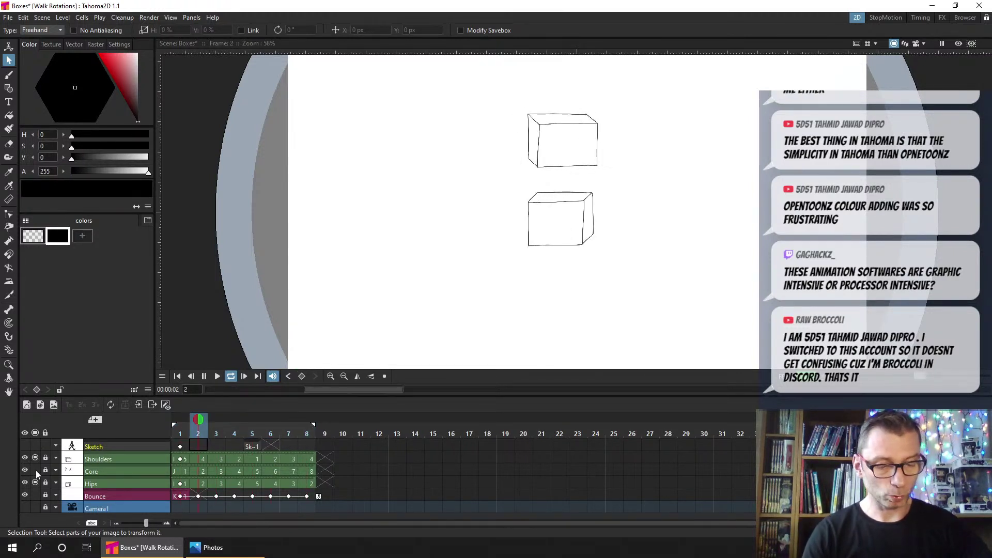
left_click(35, 467)
left_click(35, 467)
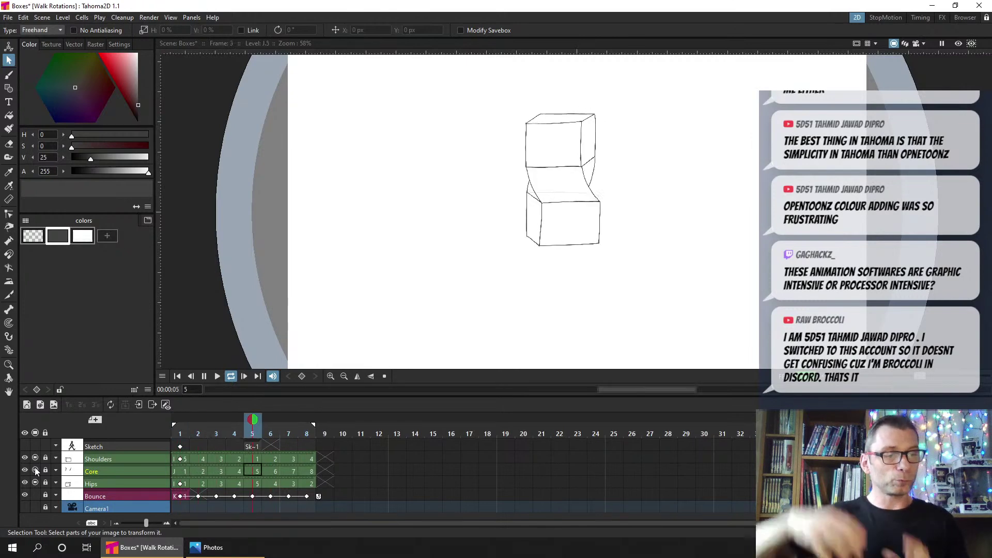
left_click(204, 377)
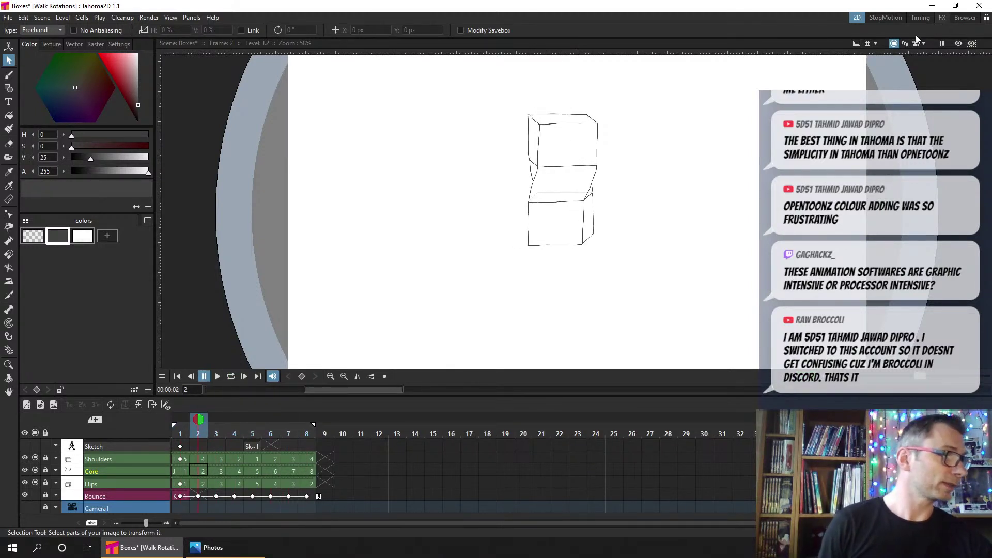
Toggle the timeline to the vertical xsheet, parent the Hips column to Col 1 (Bounce), and loop the playback
right_click(131, 483)
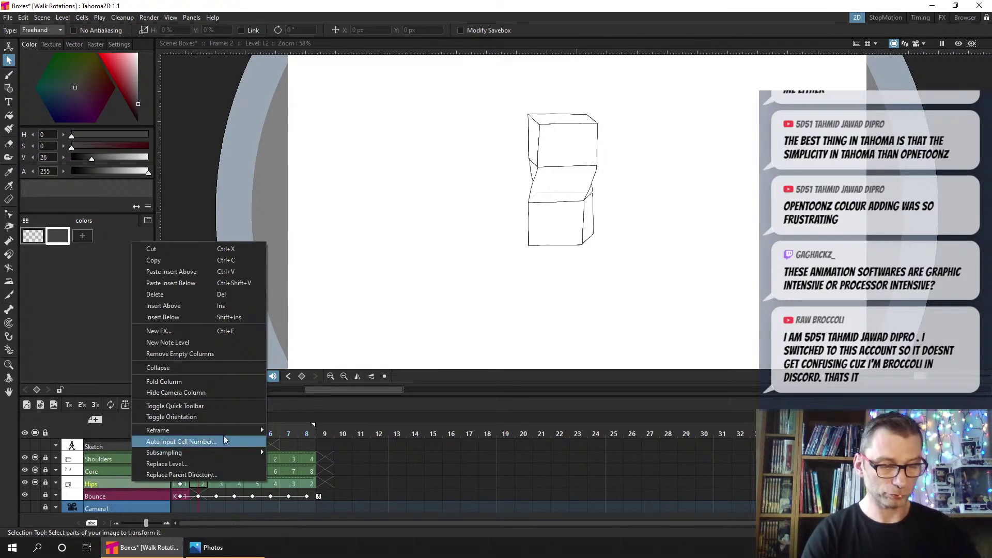
left_click(210, 417)
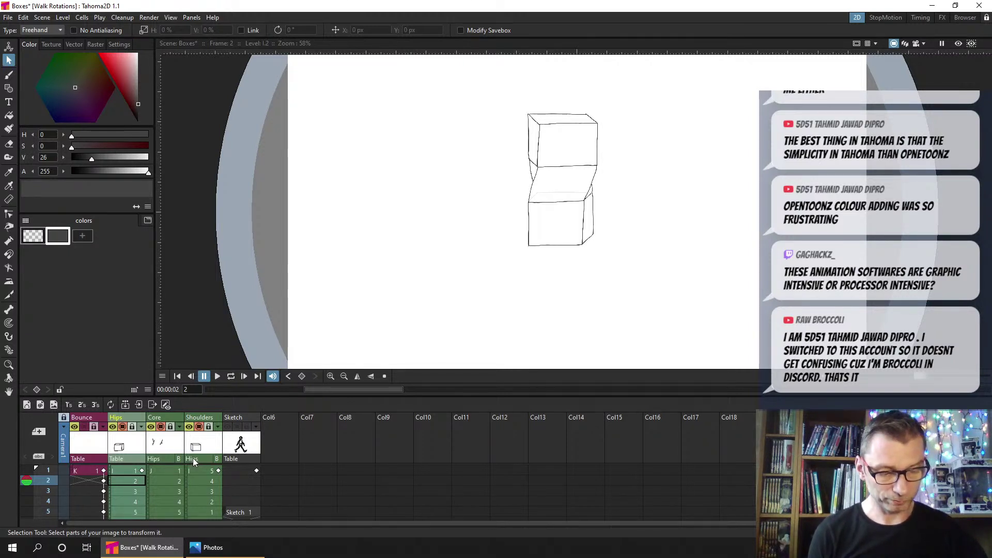
left_click(123, 460)
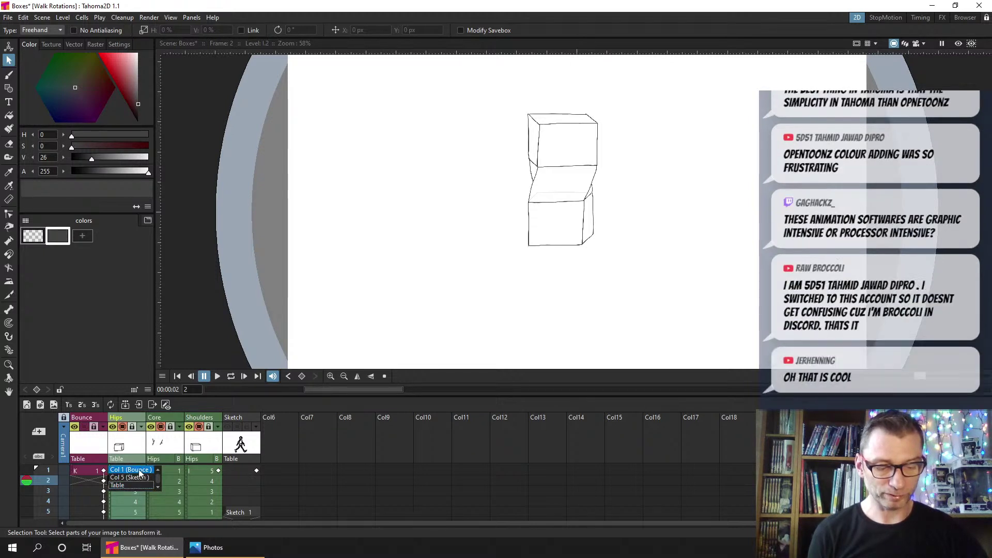
left_click(135, 470)
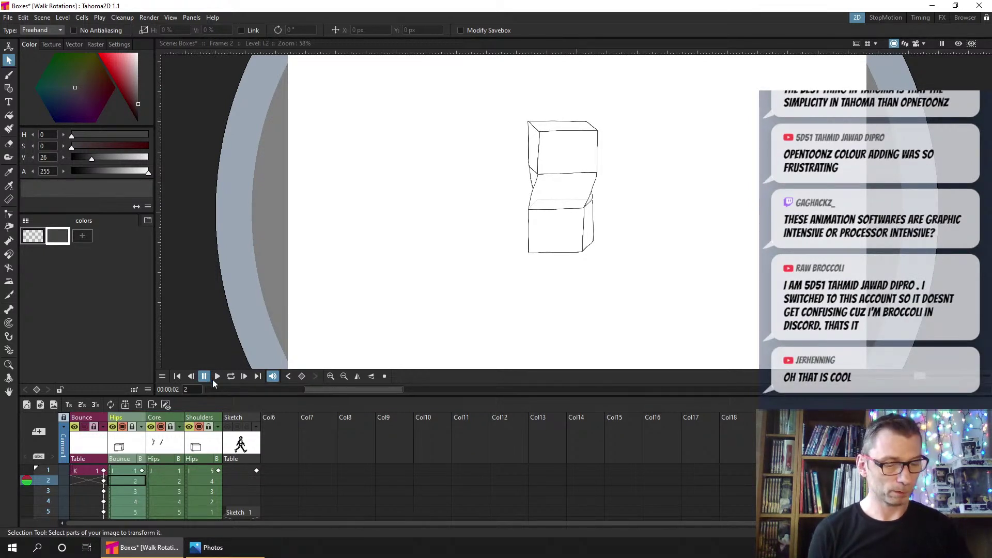
left_click(231, 376)
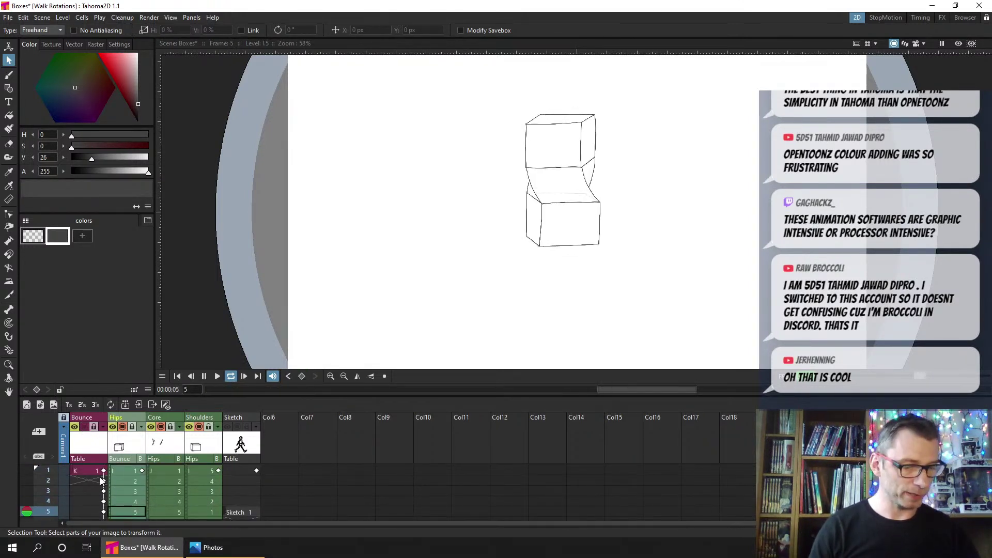
In the FX workspace's stage schematic, move the Bounce node higher and relink the Hips node directly to Table
left_click(943, 17)
left_click(475, 397)
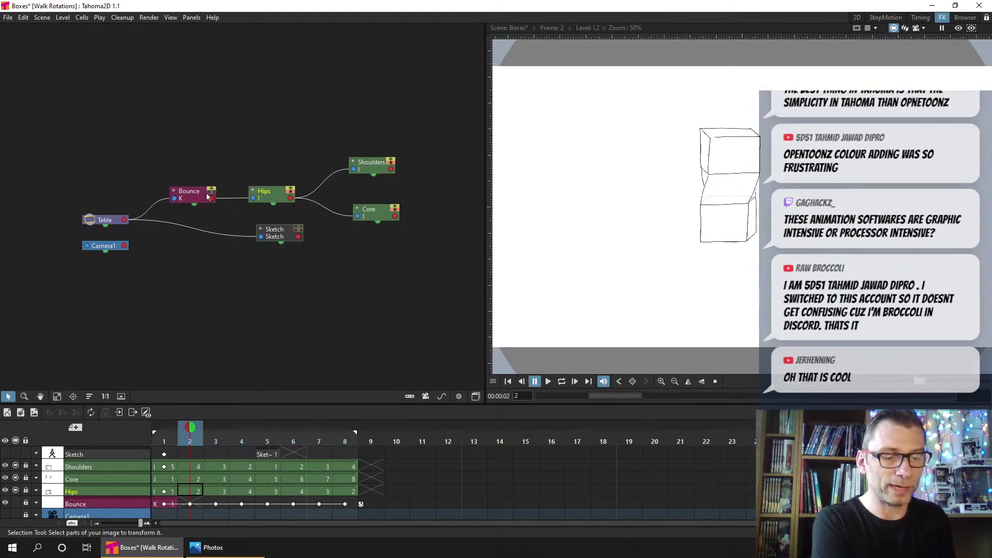
left_click_drag(186, 199, 188, 168)
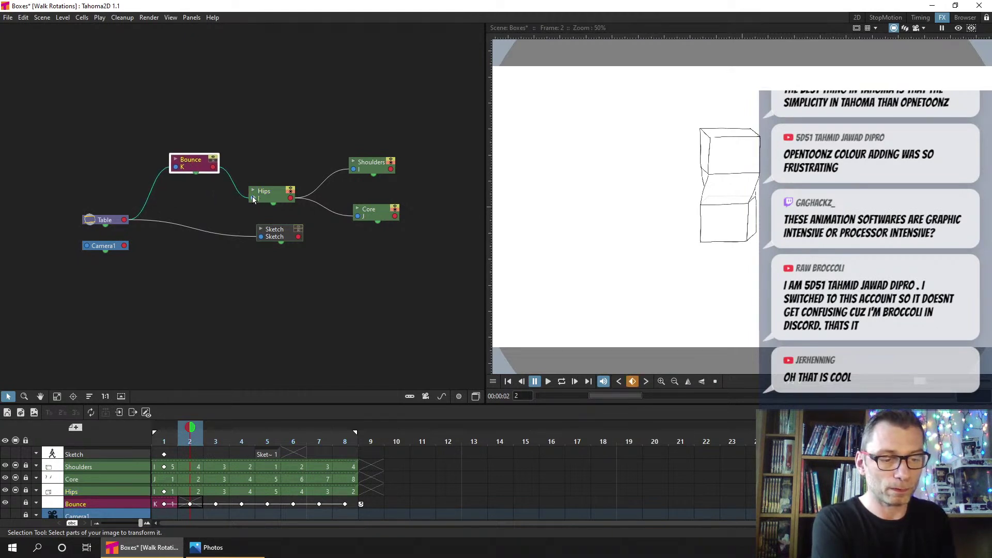
left_click_drag(250, 202, 132, 218)
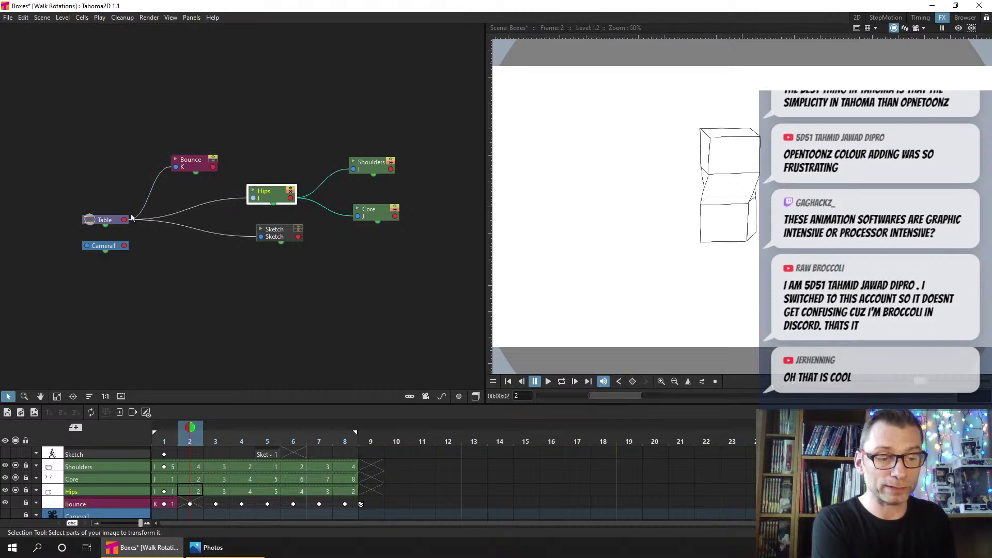
Relink the Hips node to the Bounce node in the stage schematic and loop the animation in the 2D workspace
left_click_drag(254, 201, 212, 167)
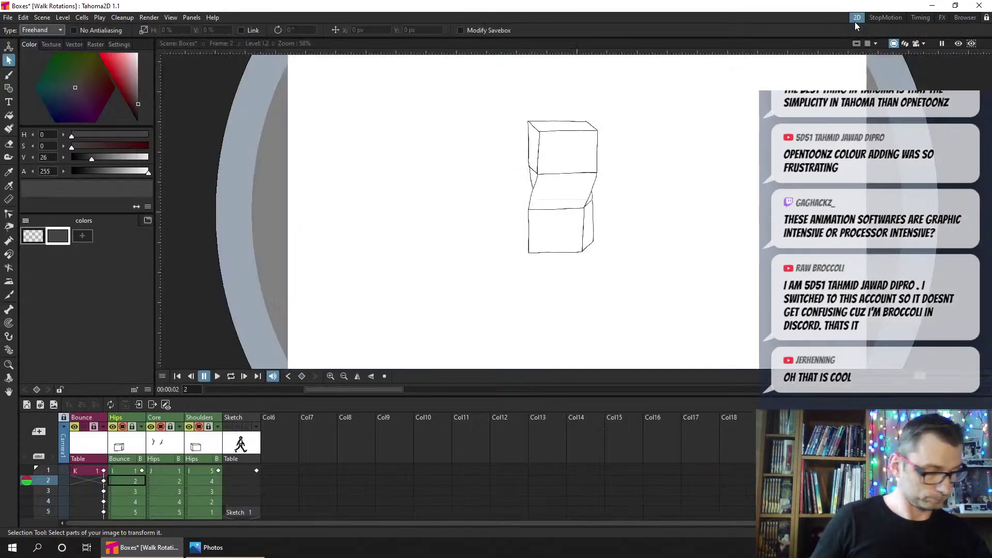
left_click(857, 17)
left_click(231, 376)
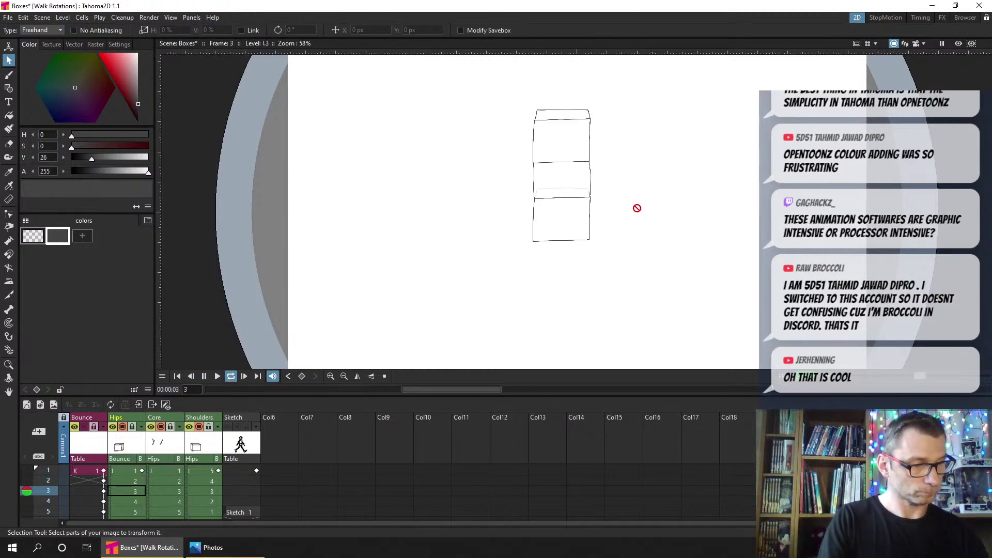
Watch the looping box animation up close, stop the playback, and save the Boxes scene
scroll(646, 153, "up", 3)
scroll(643, 157, "up", 1)
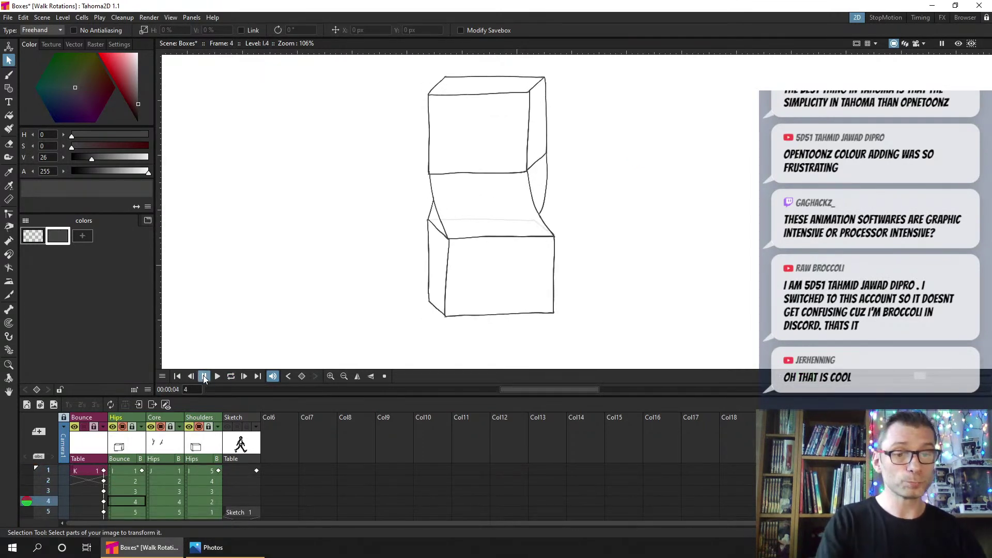
scroll(580, 232, "down", 2)
key("ctrl+s")
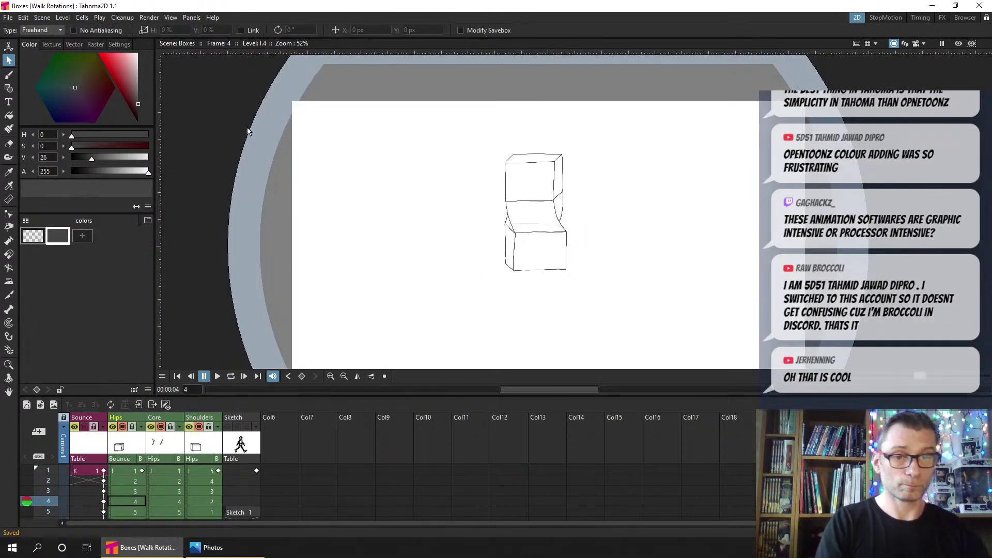
Create a new project named MonsterWalkTwisting from the startup popup
left_click(192, 17)
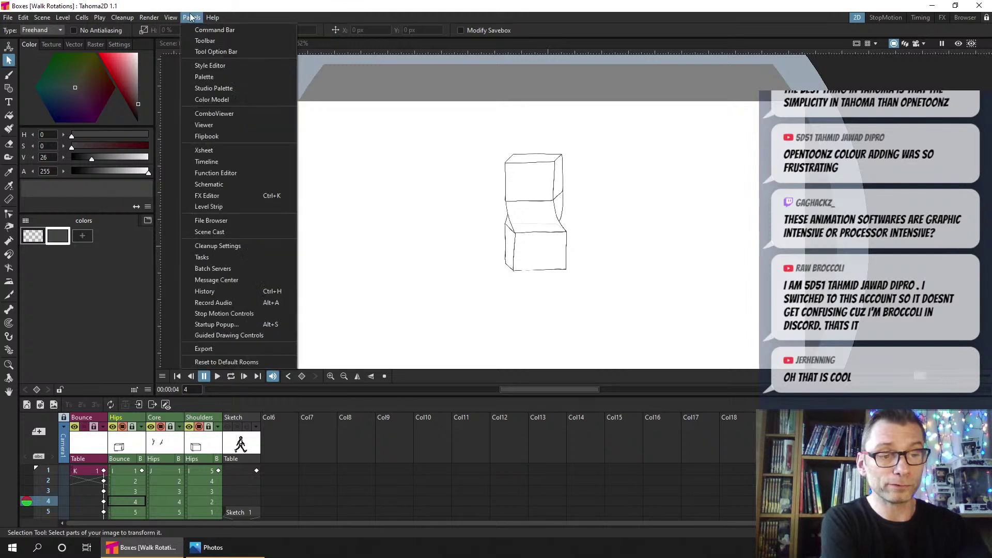
left_click(246, 323)
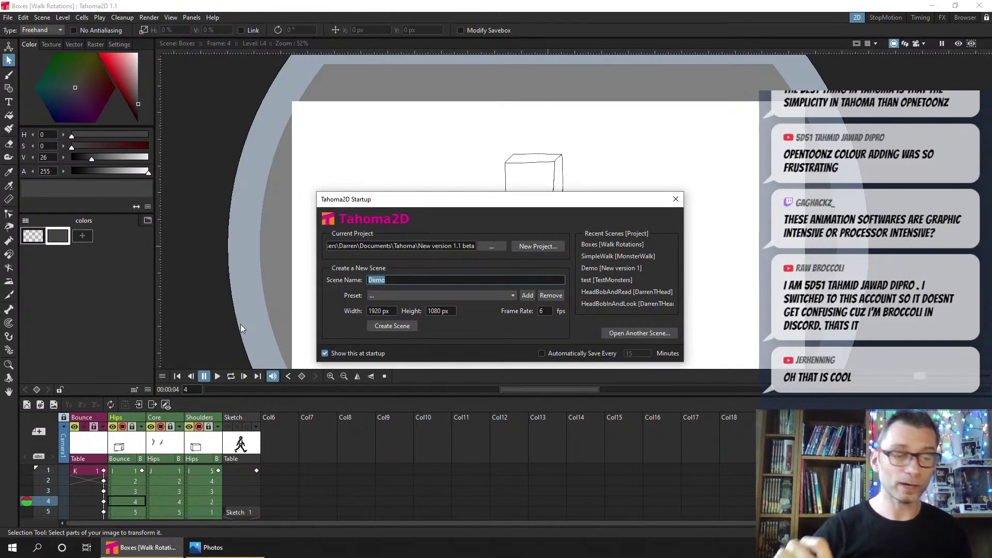
left_click(550, 247)
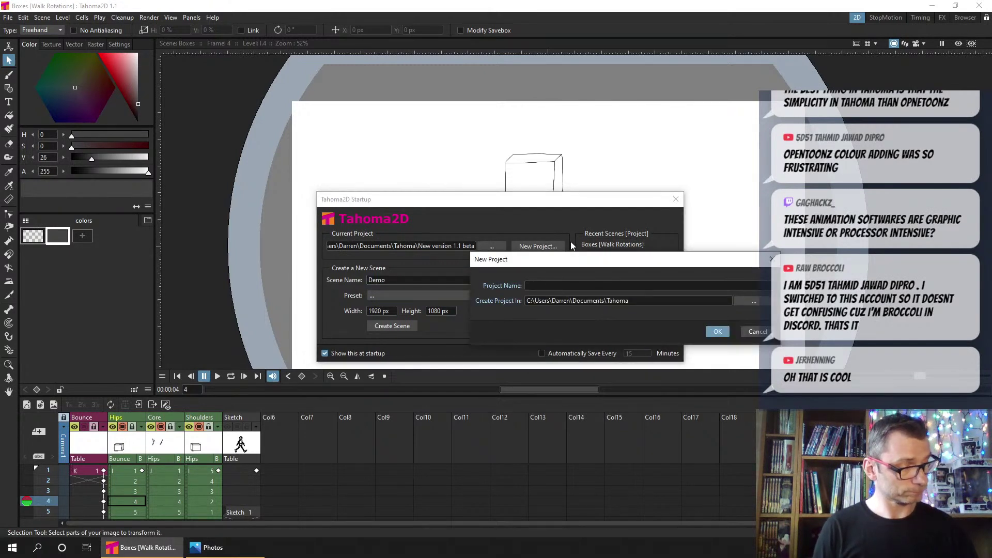
left_click(616, 285)
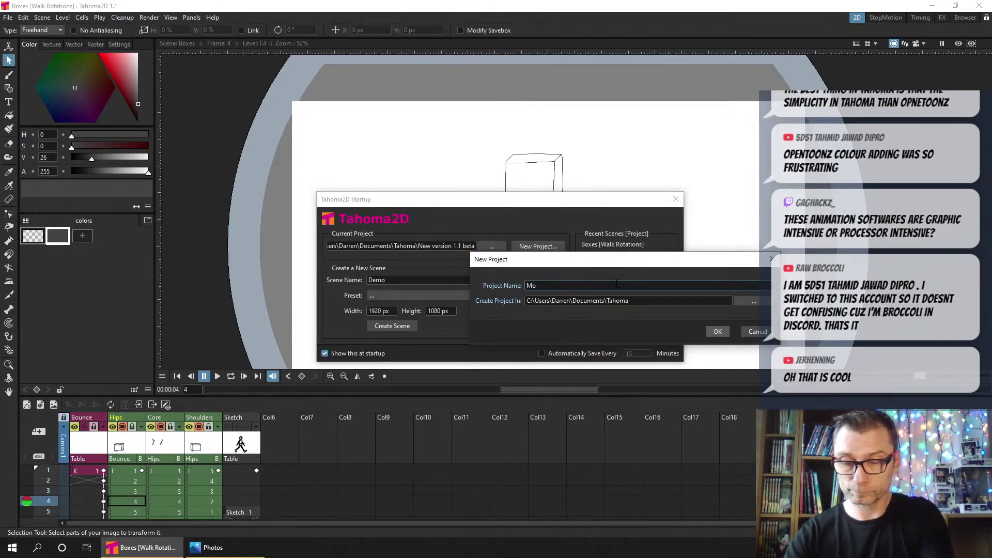
type("MonsterWalk")
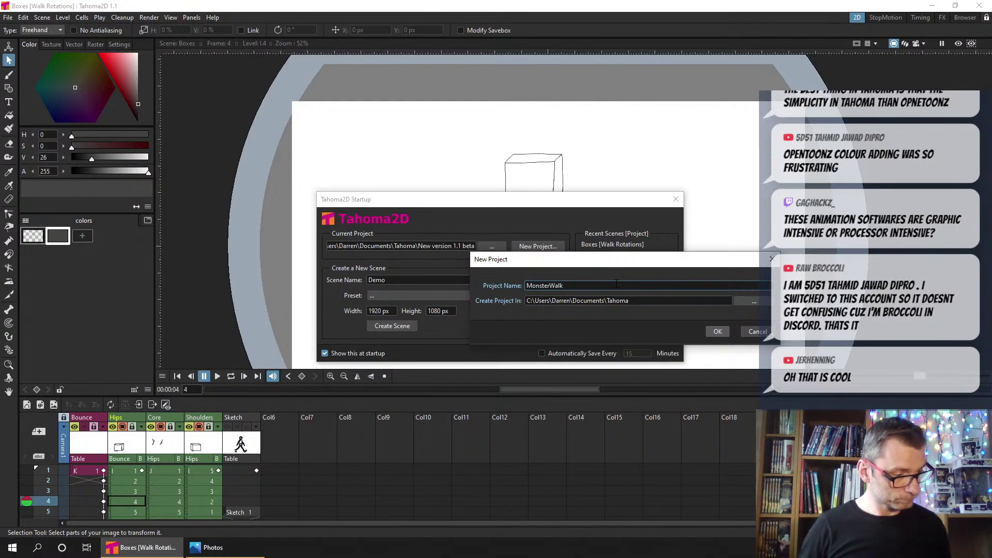
type("Twisti")
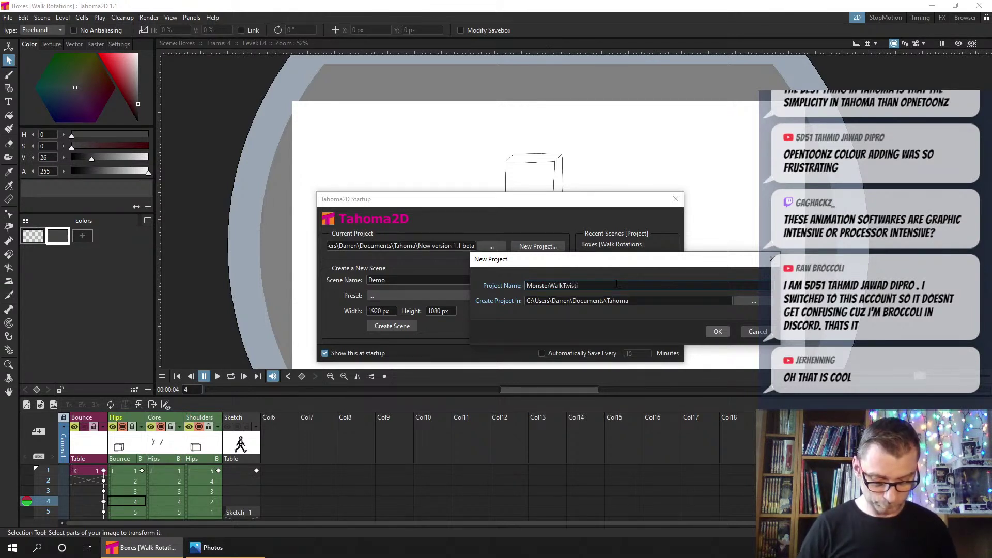
type("ng")
left_click(717, 333)
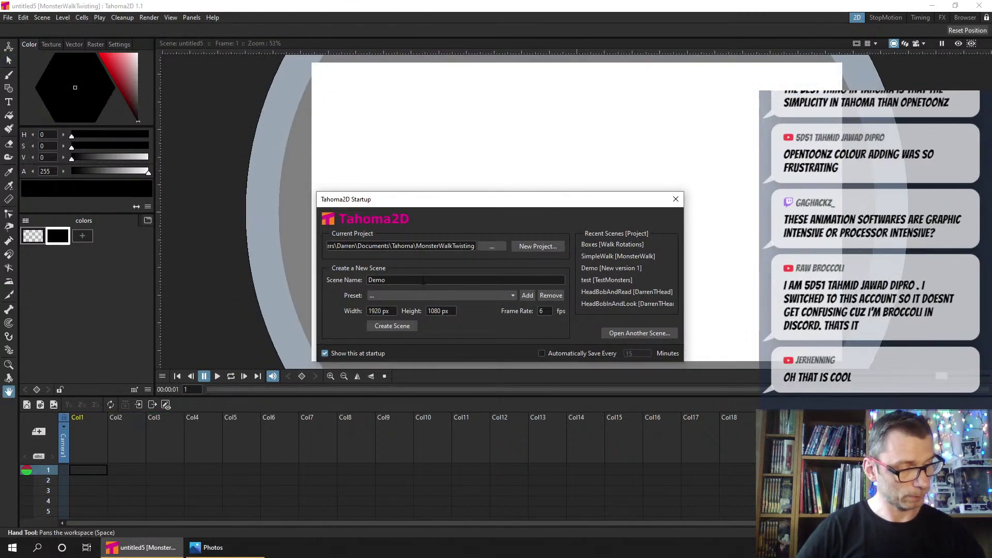
Create a new scene named Walk1 in the MonsterWalkTwisting project
left_click(423, 280)
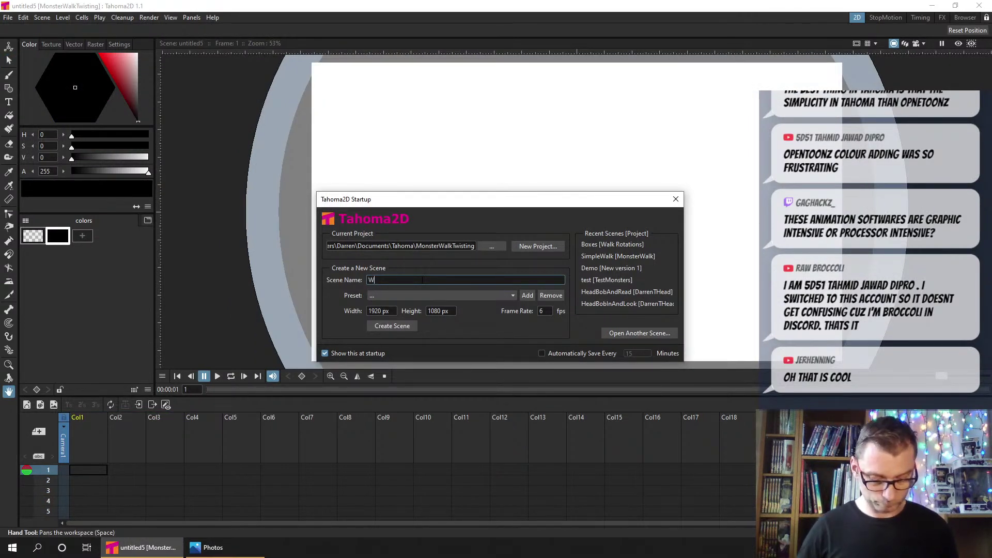
type("Walk1")
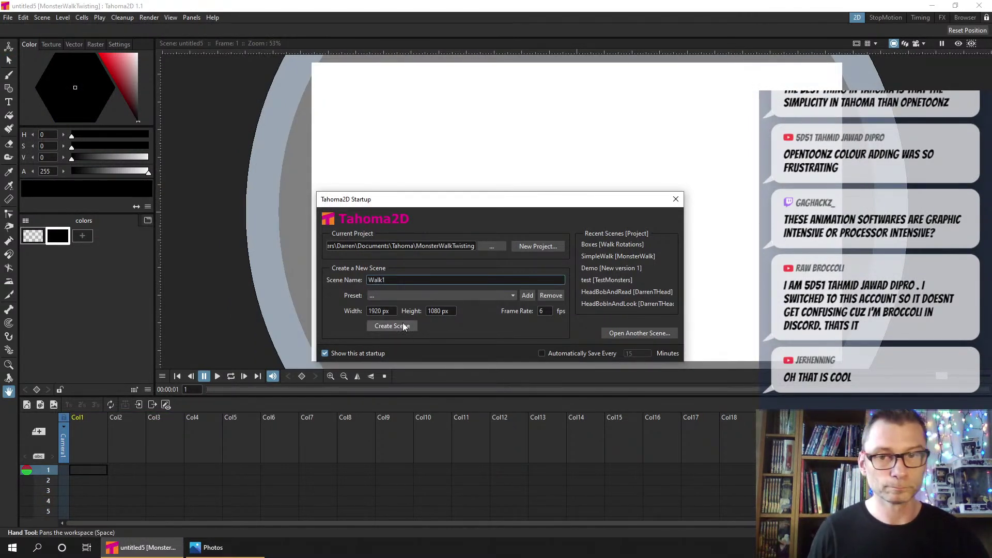
left_click(402, 324)
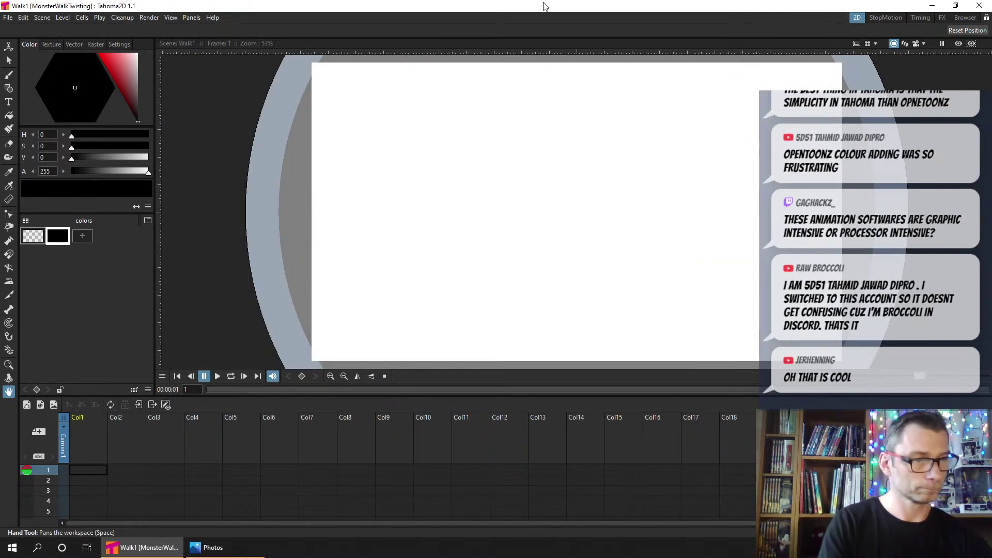
double_click(529, 8)
double_click(537, 14)
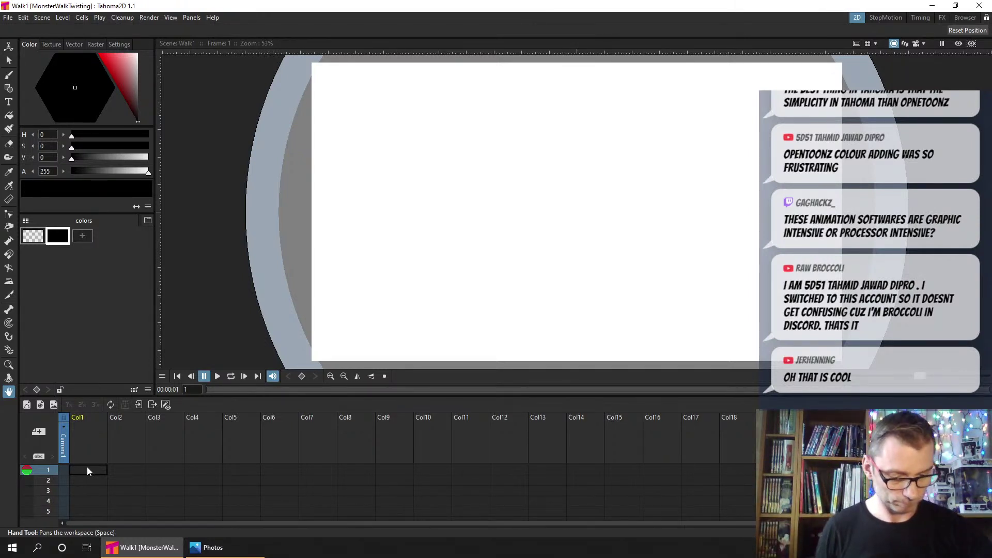
Toggle the xsheet to the horizontal timeline orientation and reduce the timeline area's height to enlarge the viewer
right_click(91, 437)
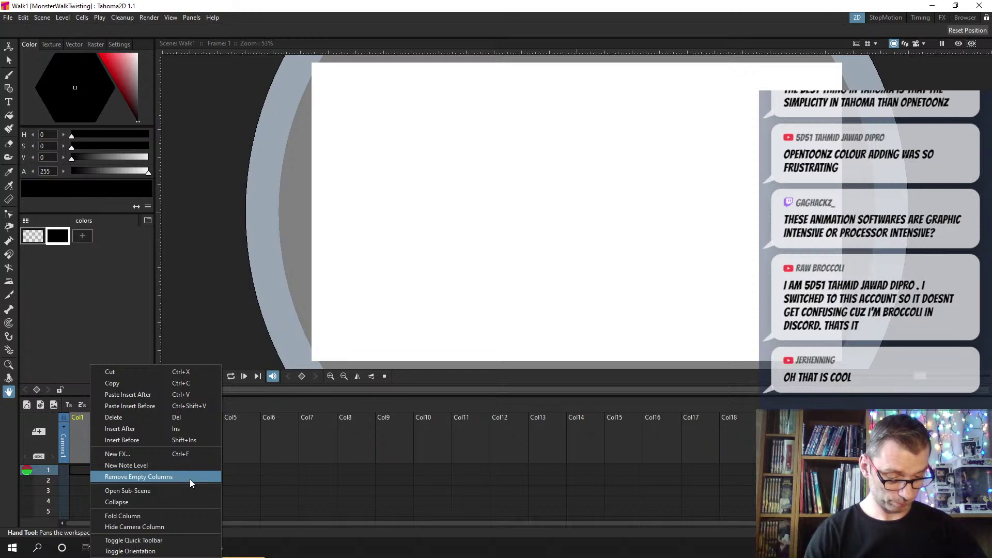
left_click(150, 551)
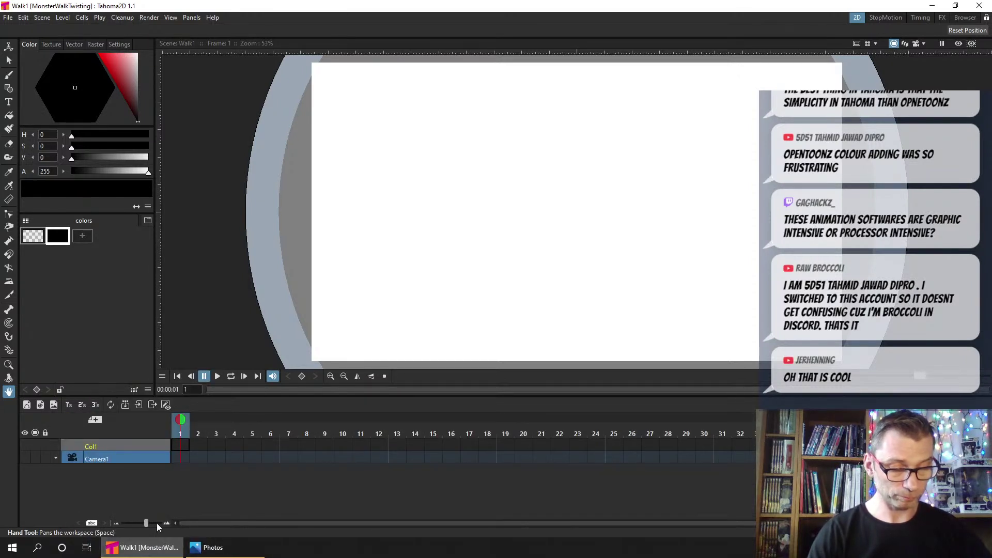
left_click_drag(324, 399, 321, 421)
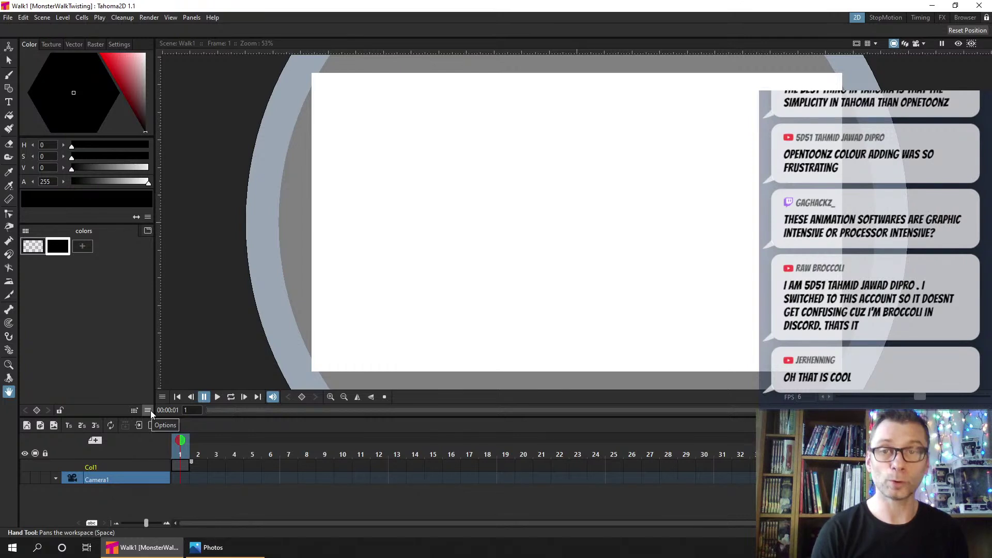
Hide the timeline's quick toolbar and show it again
right_click(144, 478)
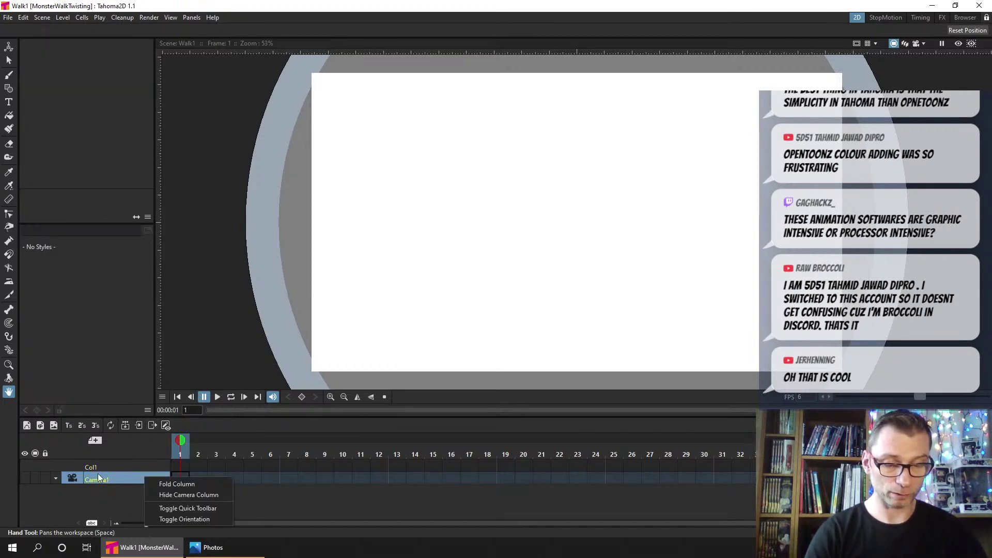
left_click(219, 507)
right_click(151, 465)
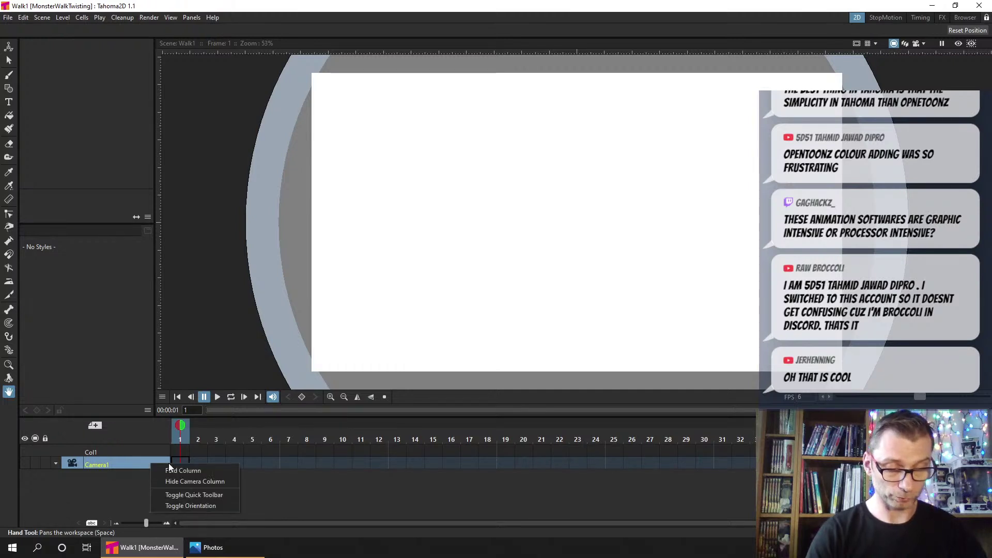
left_click(208, 495)
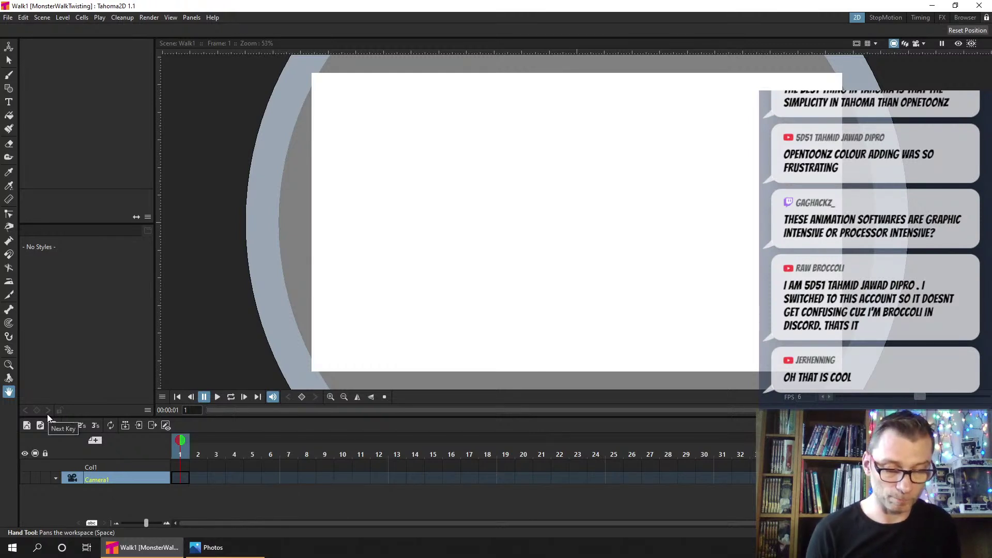
Create a new Smart Raster level named Body at frame 1 and save the scene
left_click(41, 425)
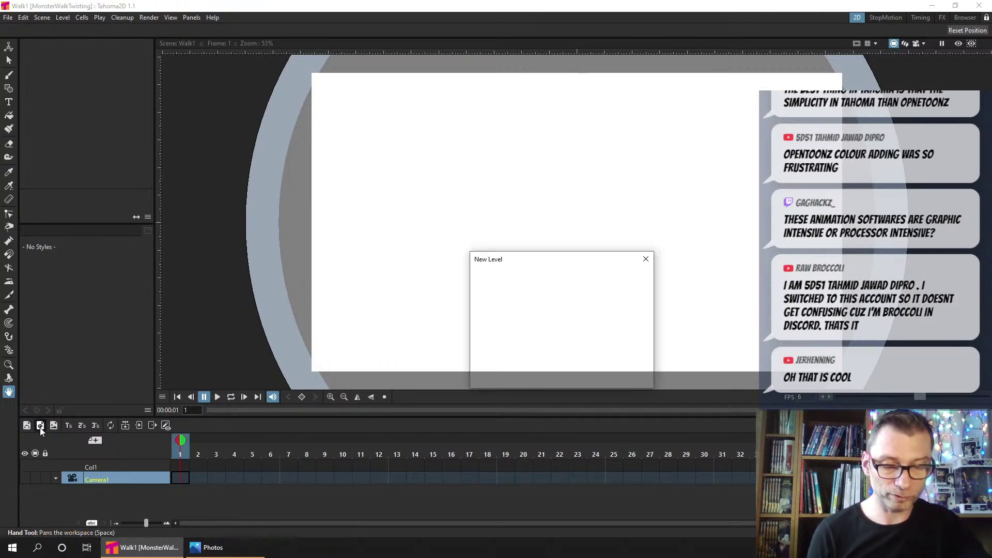
left_click_drag(559, 259, 552, 180)
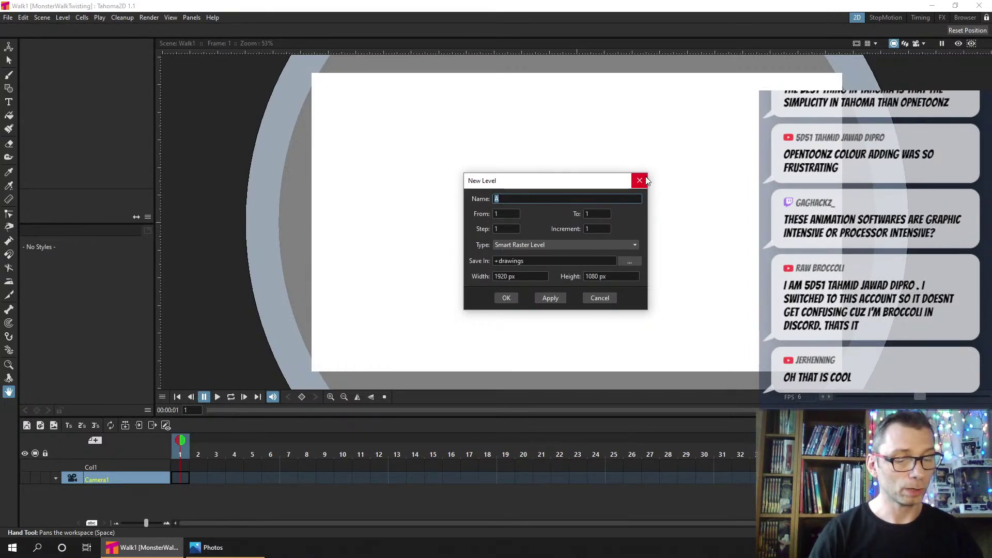
left_click(601, 242)
left_click(602, 244)
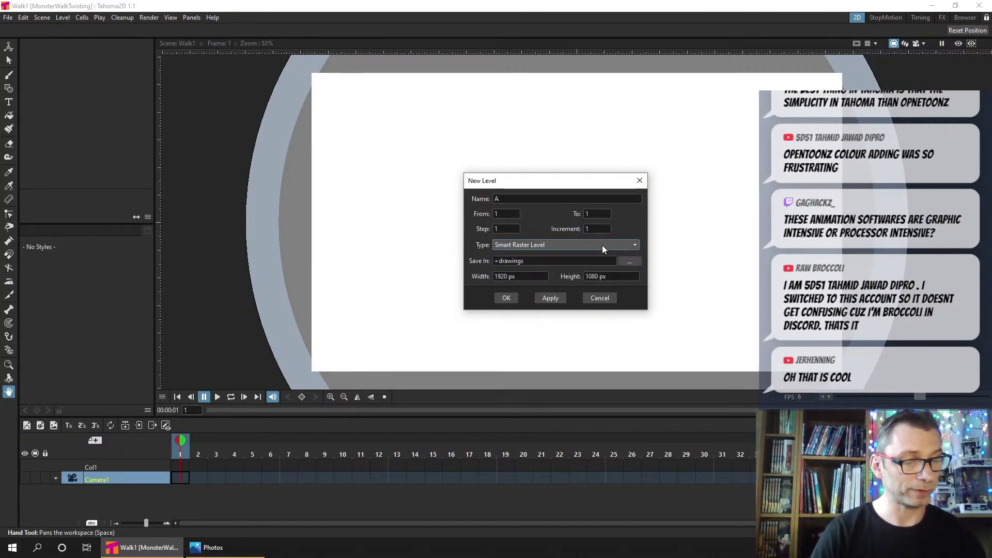
left_click(510, 199)
key("BackSpace")
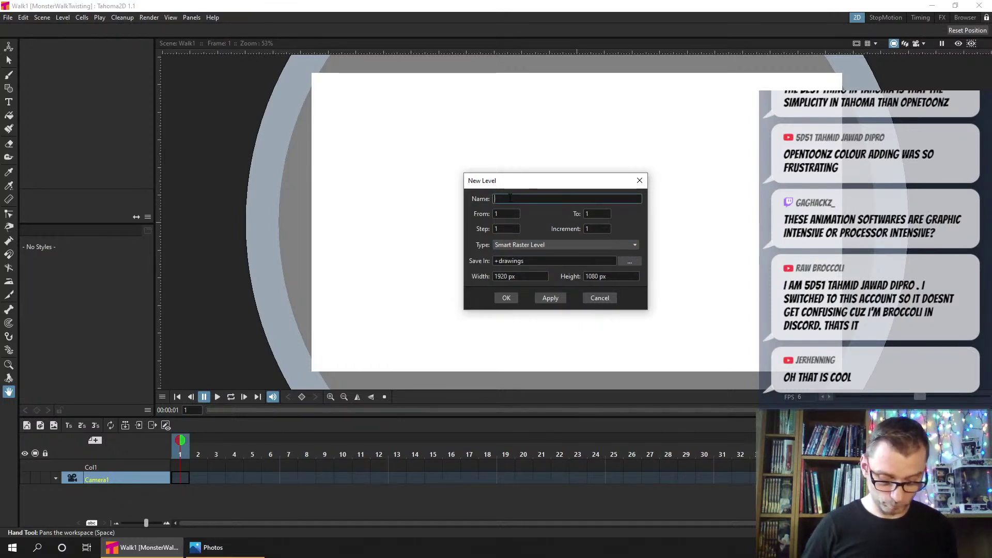
type("Body")
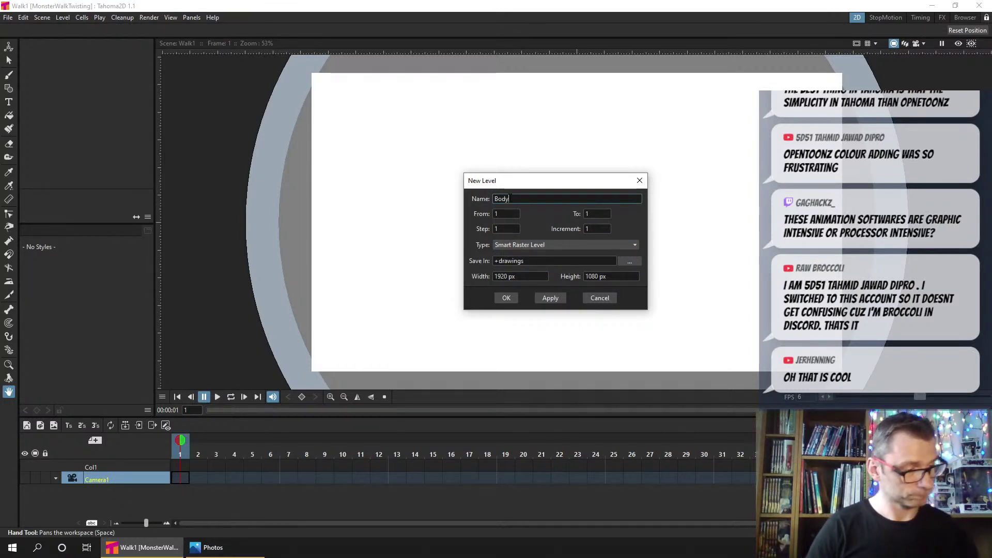
left_click(506, 298)
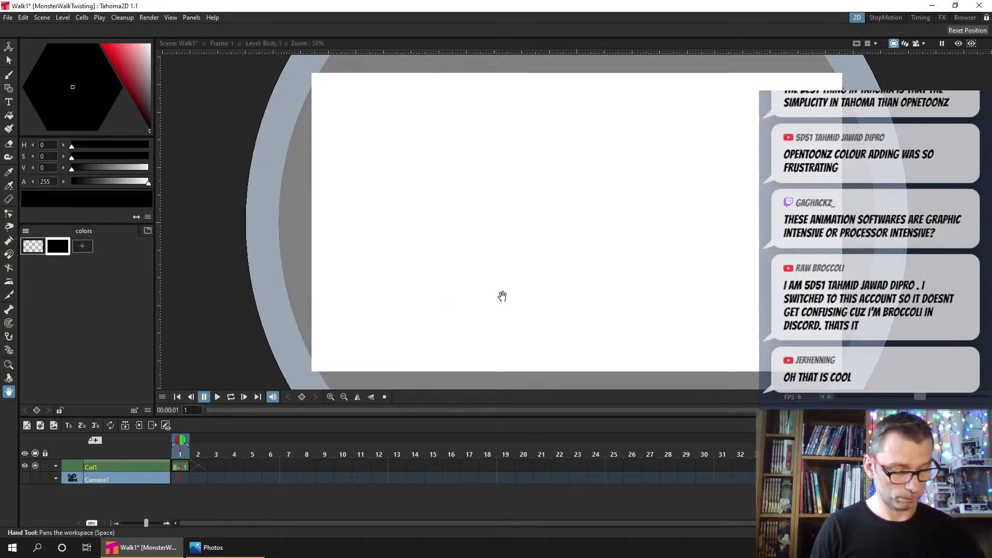
key("ctrl+s")
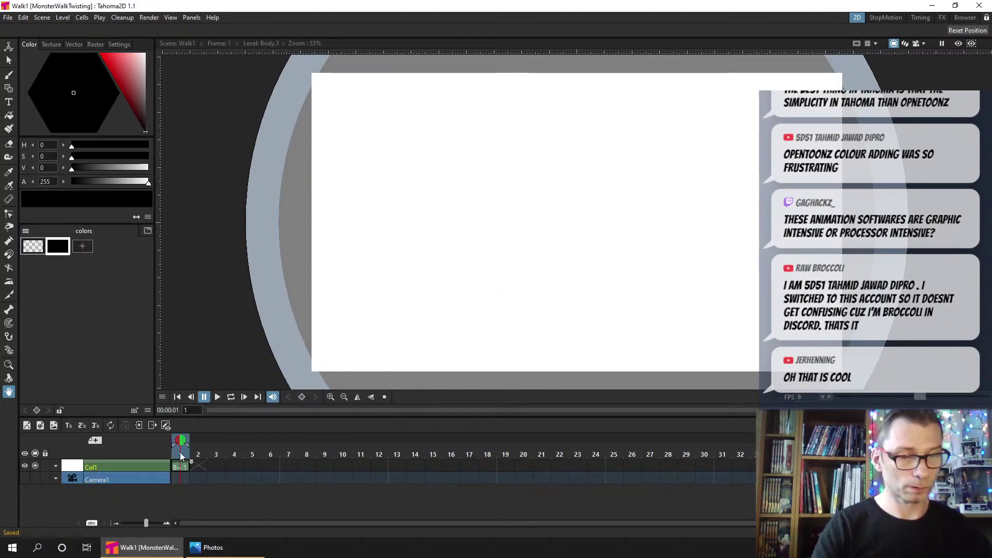
Activate the Brush tool, add a new style to the Body level's palette, and assign it the black pencil raster brush
left_click(9, 76)
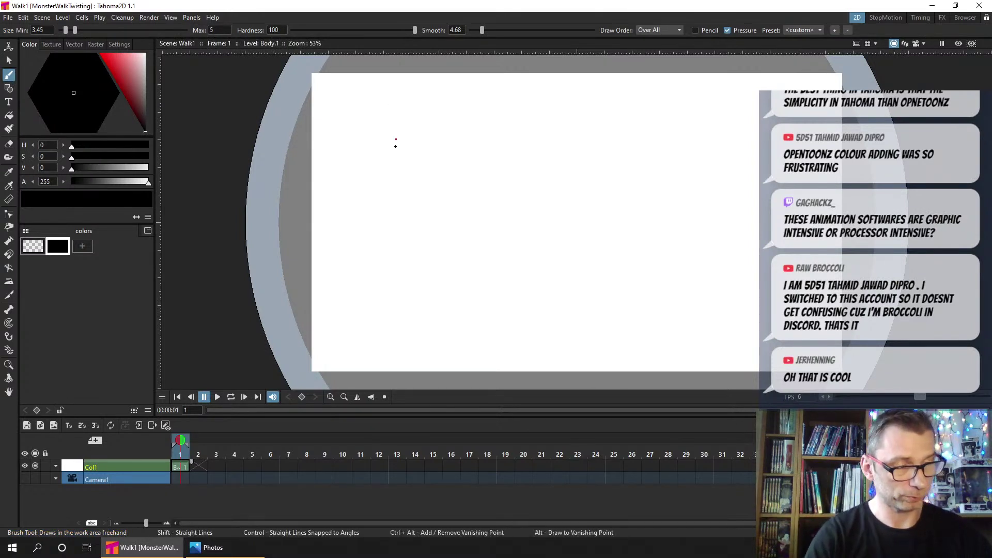
left_click(395, 146)
left_click(82, 246)
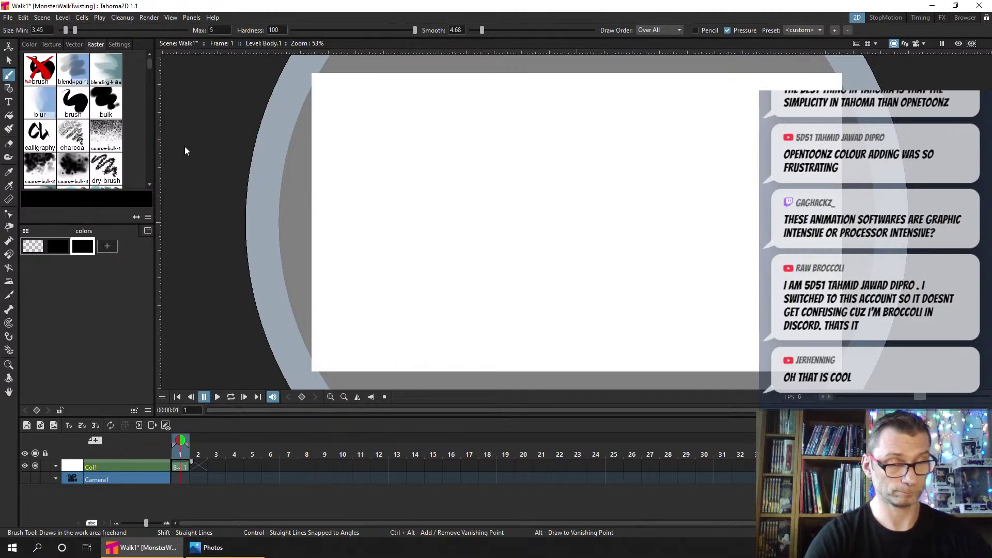
left_click_drag(150, 62, 150, 76)
scroll(150, 76, "down", 5)
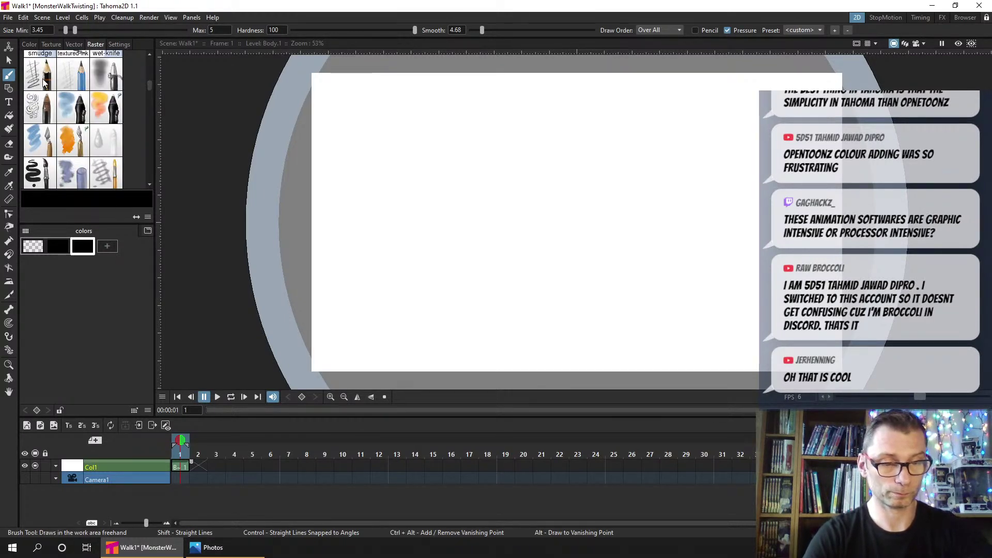
left_click(44, 82)
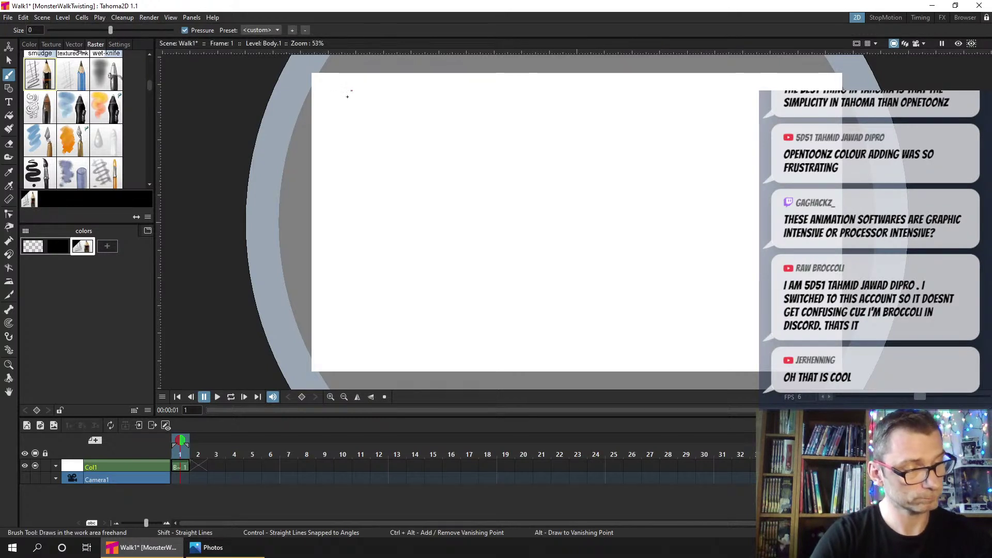
Draw a test squiggle with the pencil brush, undo it, save the scene, and select the Body level's frame 1 cell
mouse_move(352, 92)
left_mouse_down()
mouse_move(378, 108)
mouse_move(420, 176)
left_mouse_up()
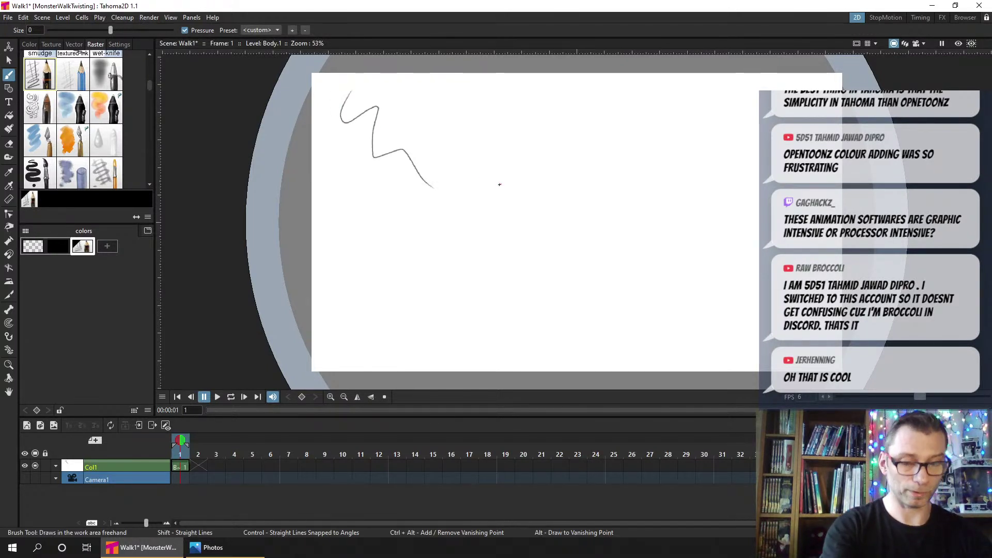
key("ctrl+s")
key("ctrl+s")
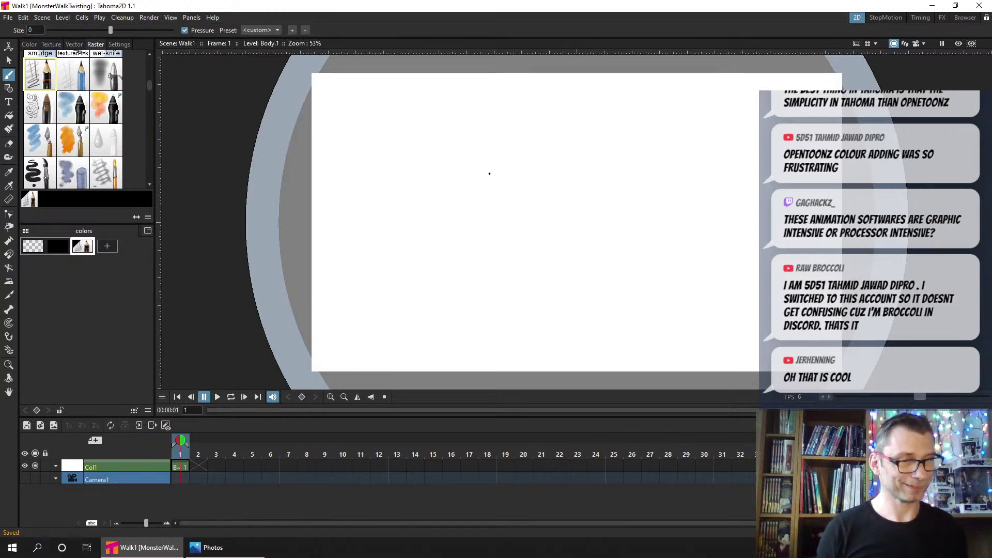
left_click(179, 465)
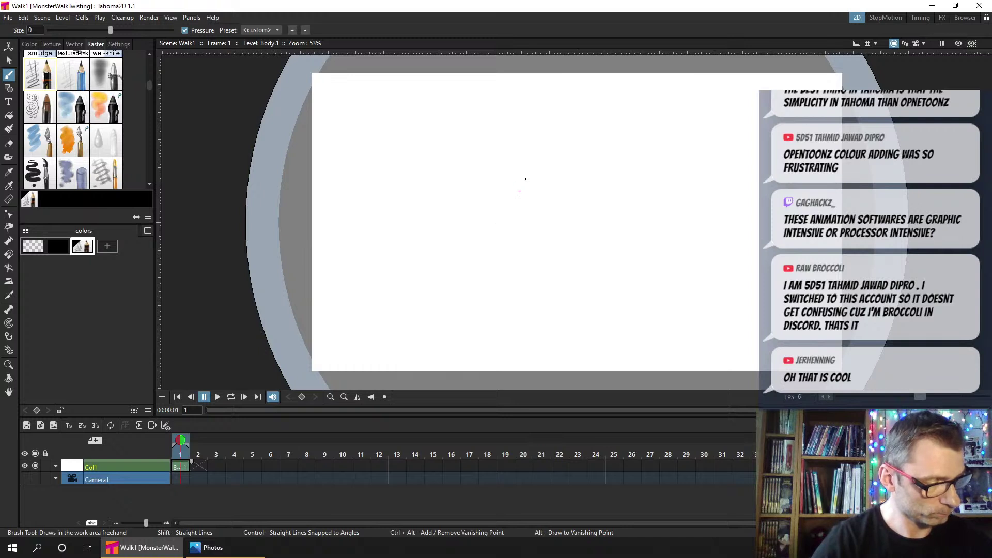
Sketch a tall rounded rectangle in black pencil near the canvas centre as the monster's body on frame 1
left_click_drag(506, 177, 504, 204)
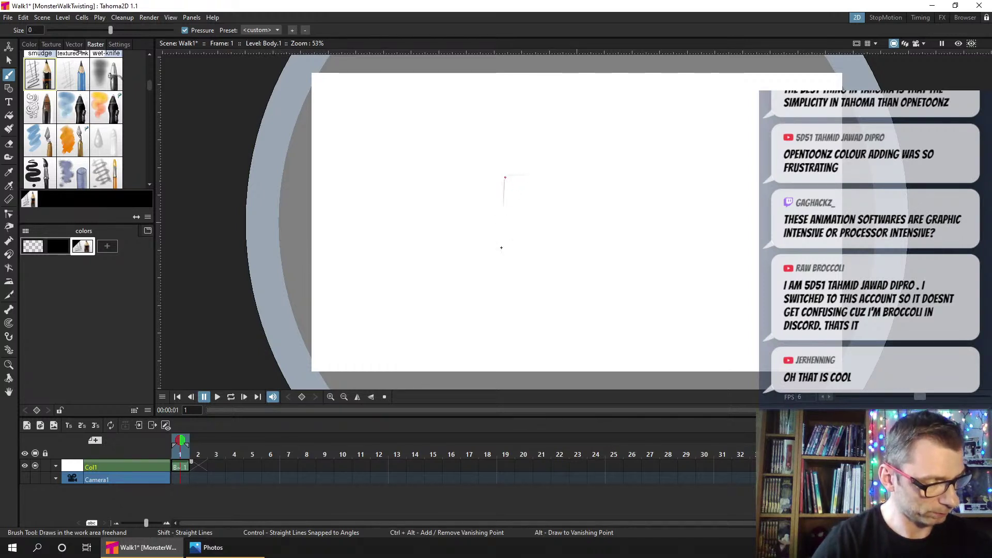
left_click_drag(501, 247, 504, 272)
mouse_move(506, 181)
left_mouse_down()
mouse_move(556, 180)
mouse_move(558, 263)
left_mouse_up()
mouse_move(558, 202)
left_mouse_down()
mouse_move(558, 275)
mouse_move(506, 288)
mouse_move(543, 298)
mouse_move(559, 257)
left_mouse_up()
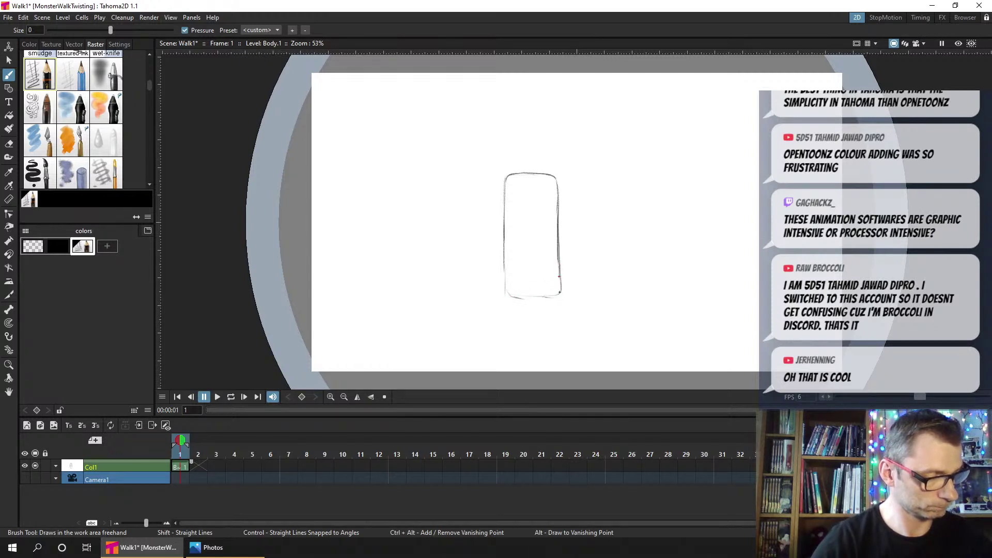
left_click_drag(559, 292, 530, 298)
Select the whole body outline freehand, move it up the canvas, deselect it, and save the scene
key("s")
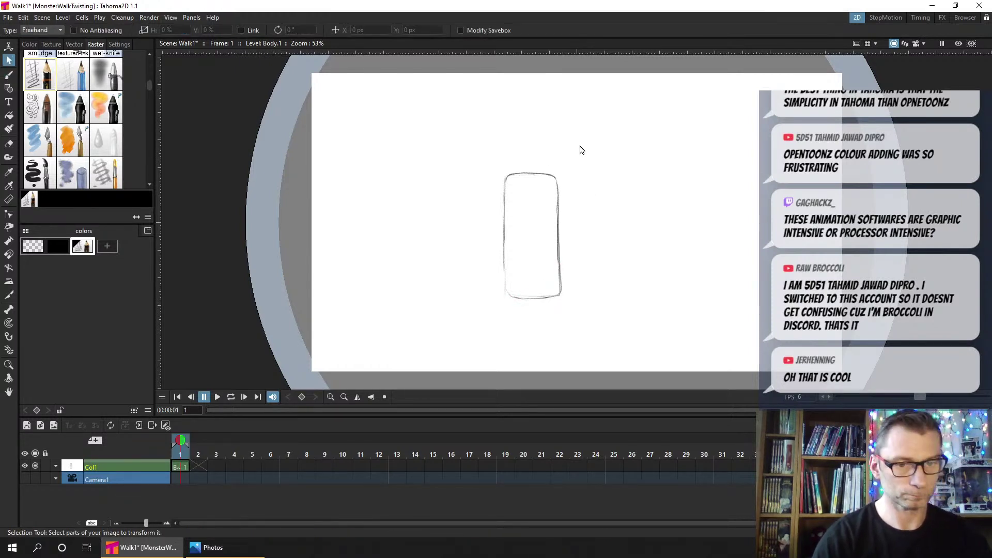
mouse_move(580, 150)
left_mouse_down()
mouse_move(416, 303)
mouse_move(581, 144)
left_mouse_up()
left_click_drag(581, 263, 599, 219)
left_click(683, 220)
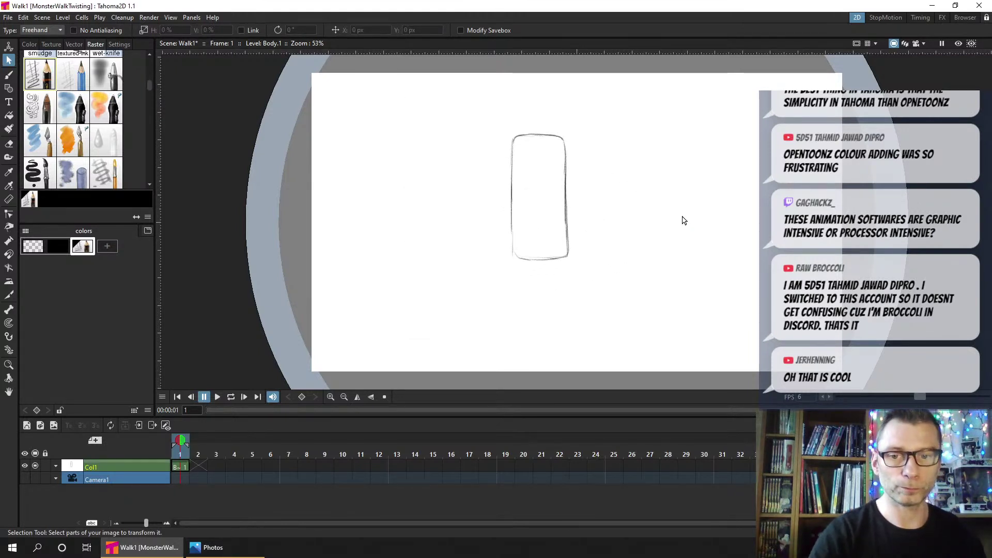
key("ctrl+s")
Sketch two rounded shapes on the body's left edge, a pointed horn at its upper right corner, and a line across its base
key("b")
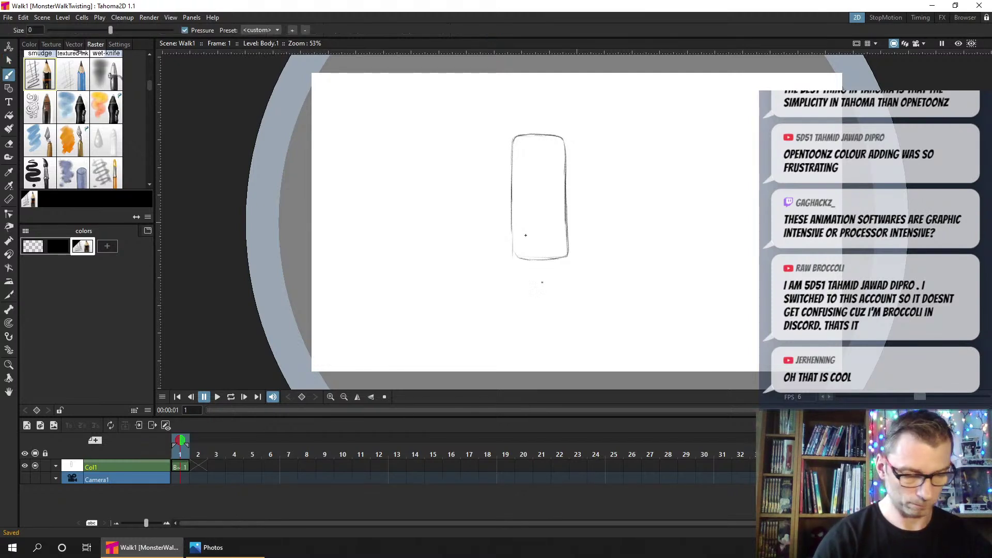
left_click(509, 253)
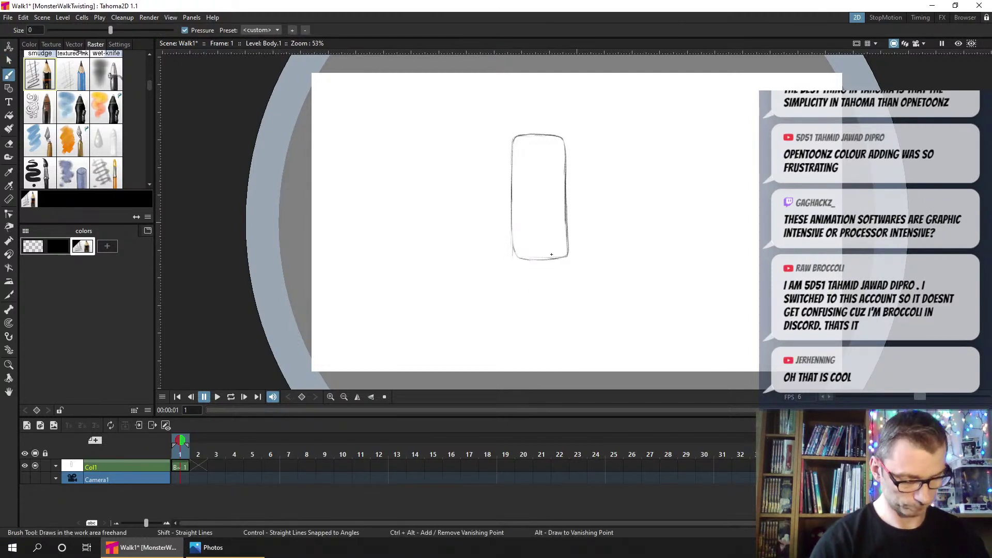
left_click(180, 468)
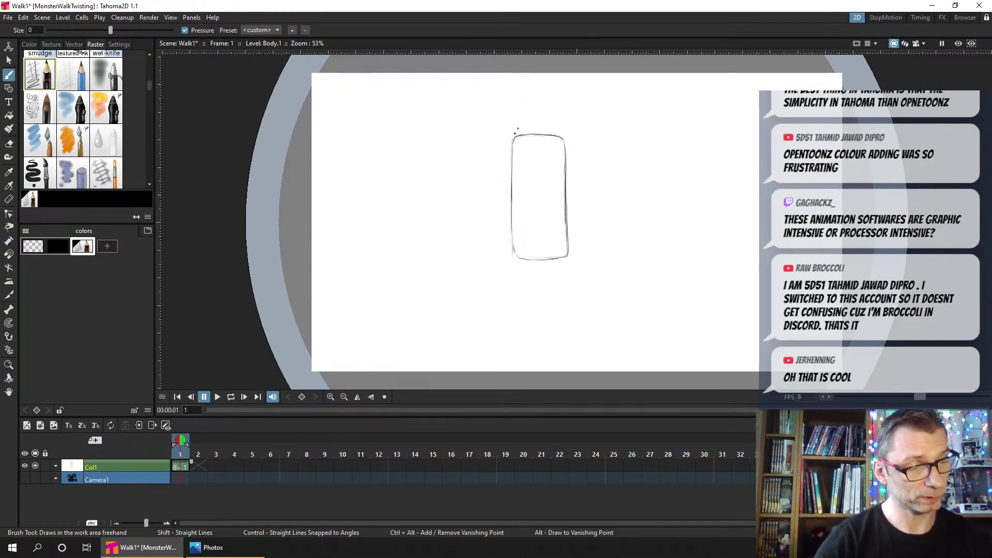
mouse_move(509, 147)
left_mouse_down()
mouse_move(519, 130)
mouse_move(516, 163)
mouse_move(497, 196)
mouse_move(515, 167)
left_mouse_up()
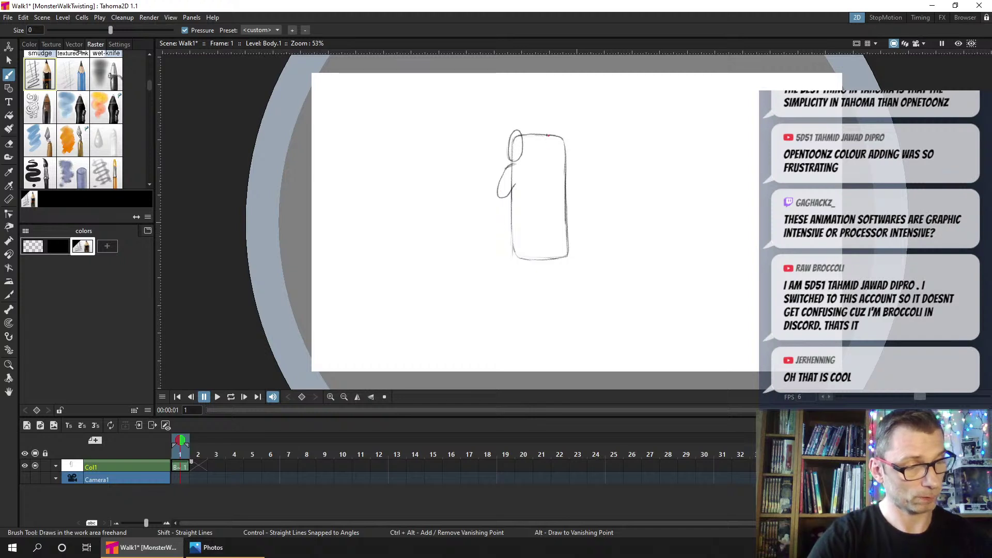
left_click_drag(540, 147, 560, 118)
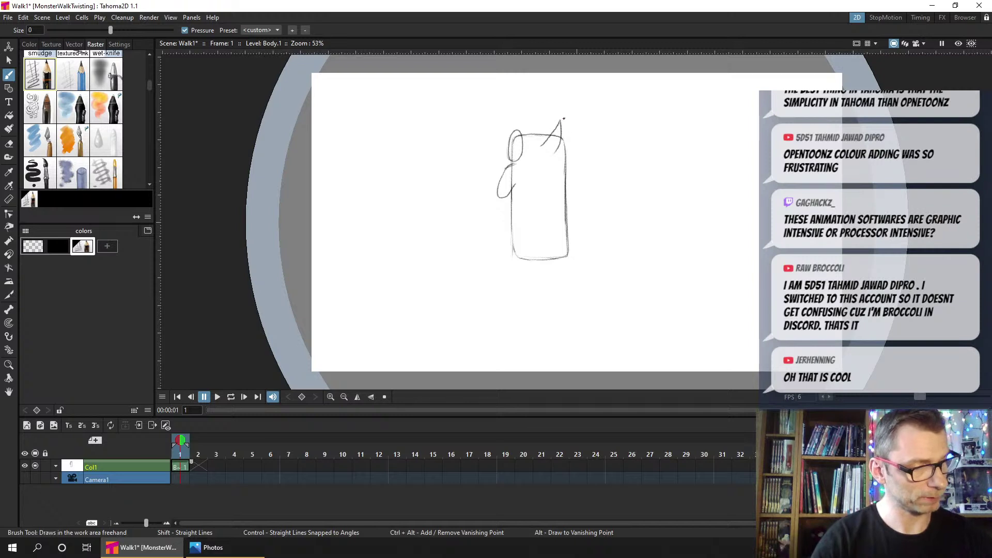
key("ctrl+z")
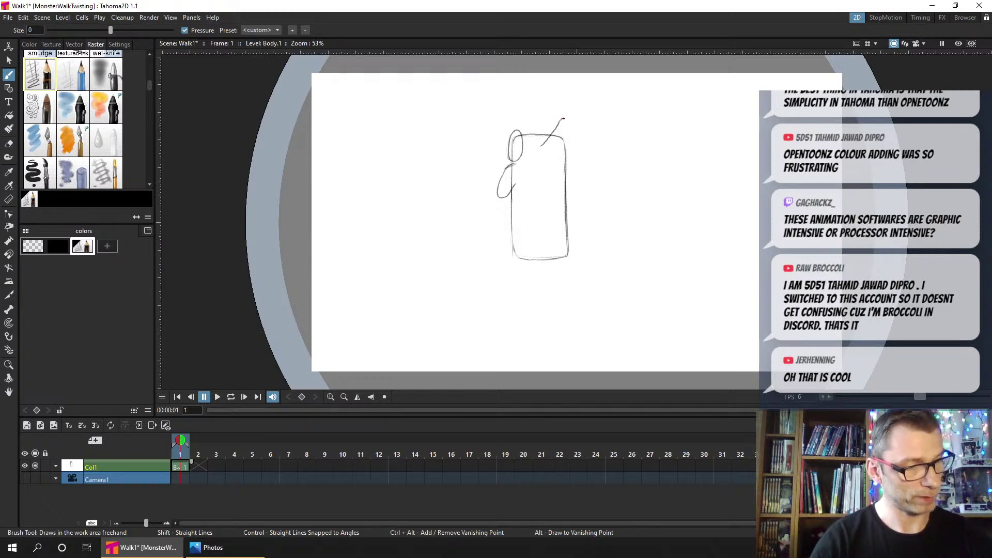
left_click_drag(552, 153, 565, 124)
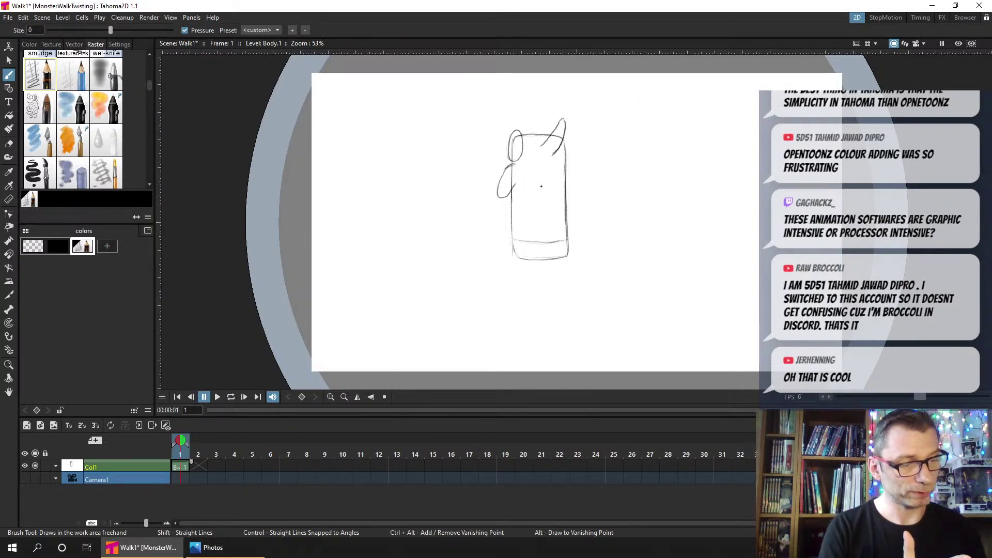
mouse_move(538, 185)
left_mouse_down()
mouse_move(517, 224)
mouse_move(535, 187)
left_mouse_up()
key("ctrl+z")
key("ctrl+z")
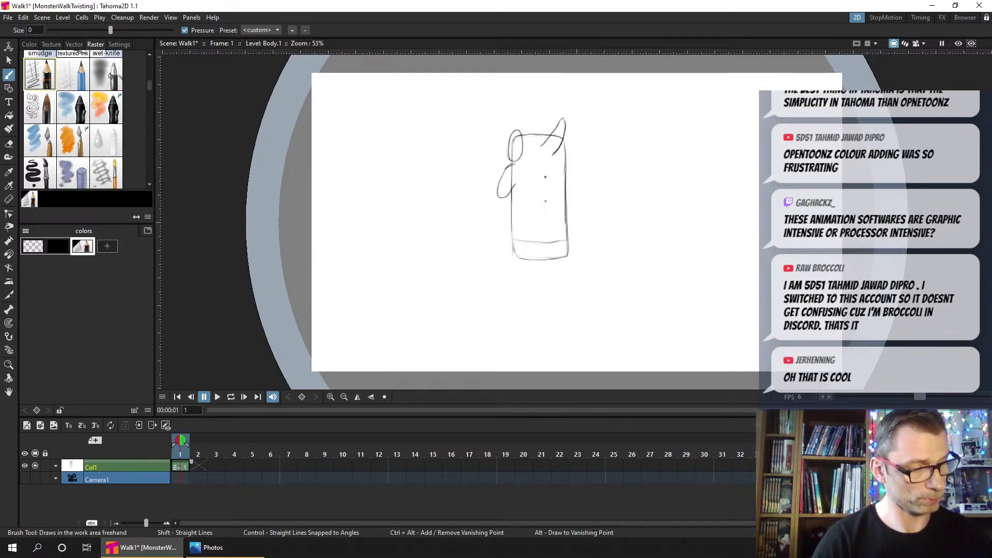
Save the scene, try the solid black style with a test stroke beside the body, and undo it
left_click(58, 247)
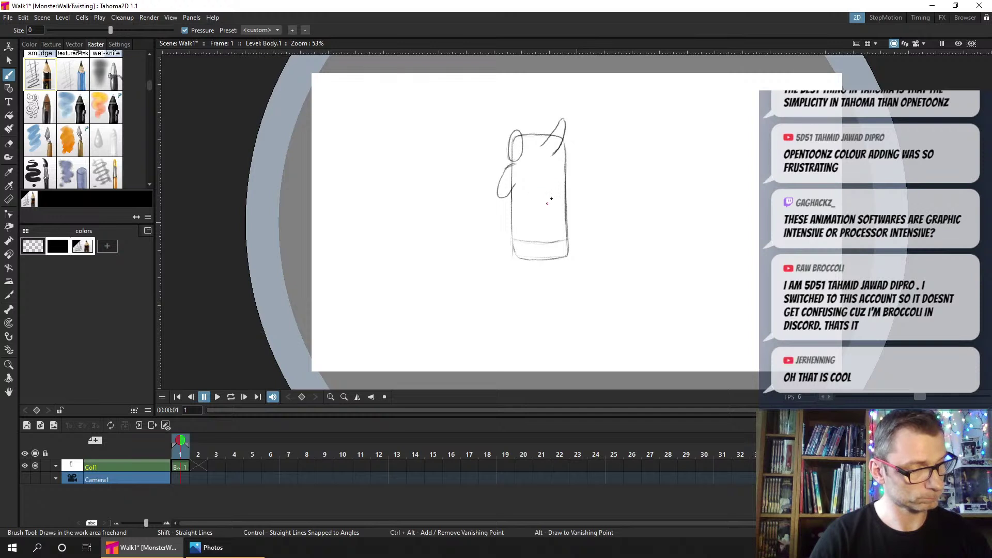
key("ctrl+s")
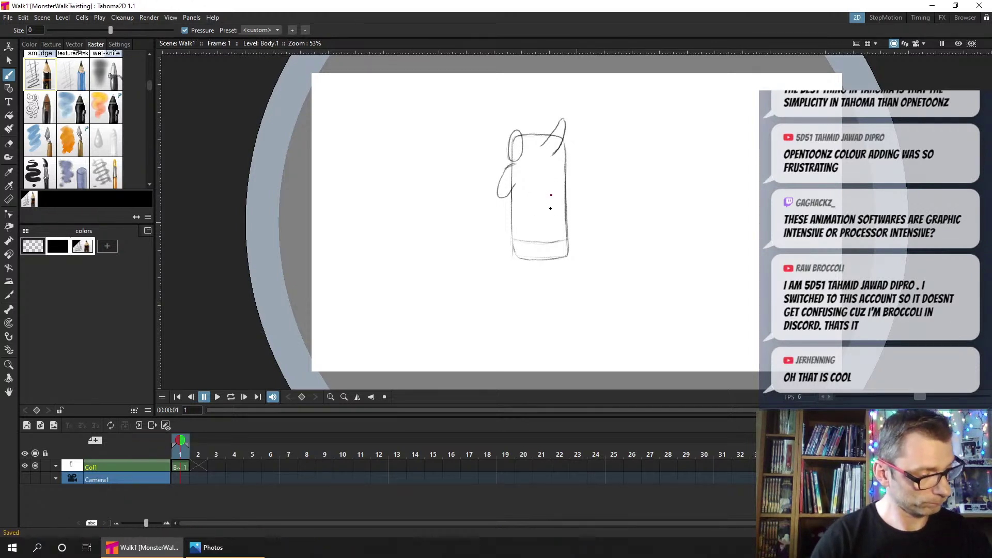
left_click(59, 247)
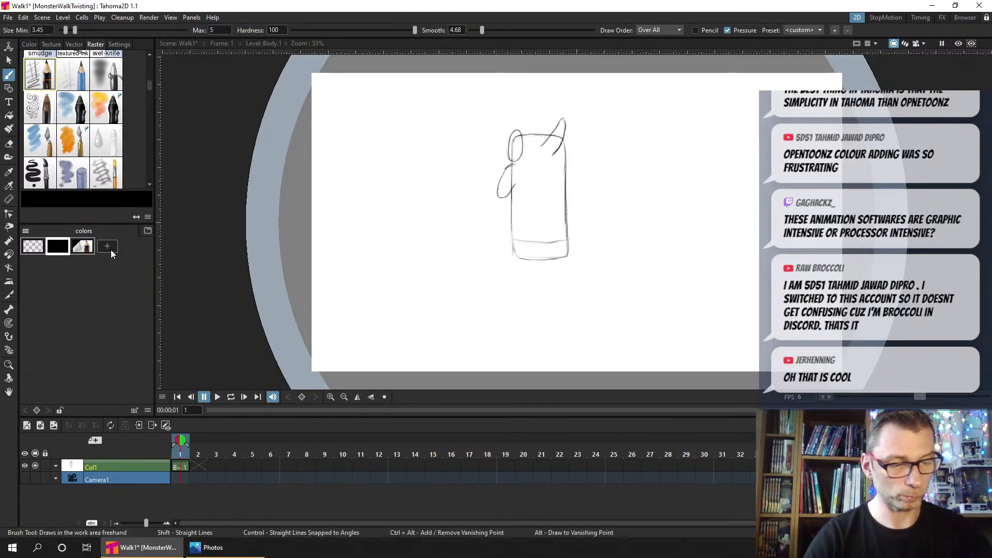
mouse_move(420, 193)
left_mouse_down()
mouse_move(404, 210)
mouse_move(431, 261)
left_mouse_up()
key("ctrl+z")
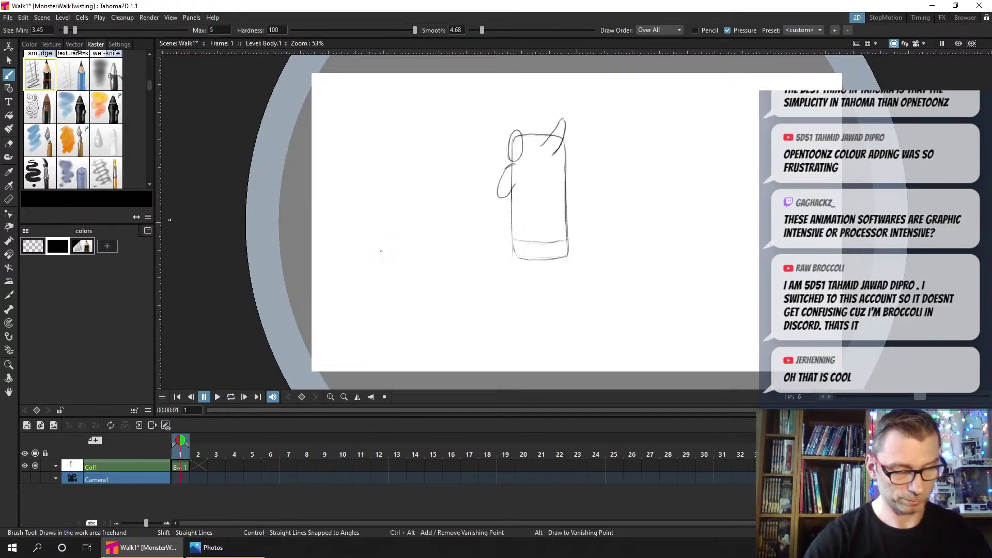
Draw a small circle in the middle of the body with the black pencil style and save the scene
left_click(81, 247)
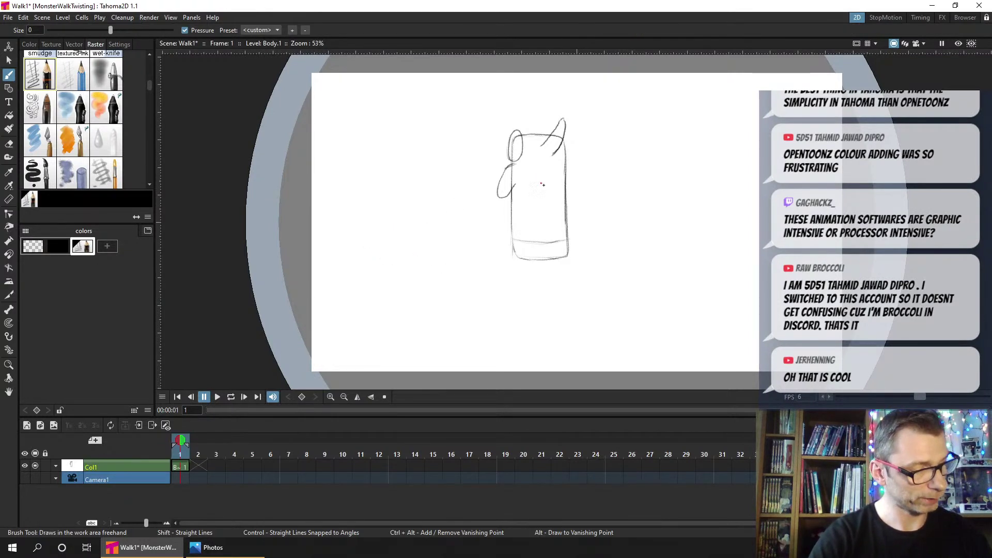
mouse_move(536, 200)
left_mouse_down()
mouse_move(551, 199)
mouse_move(537, 187)
left_mouse_up()
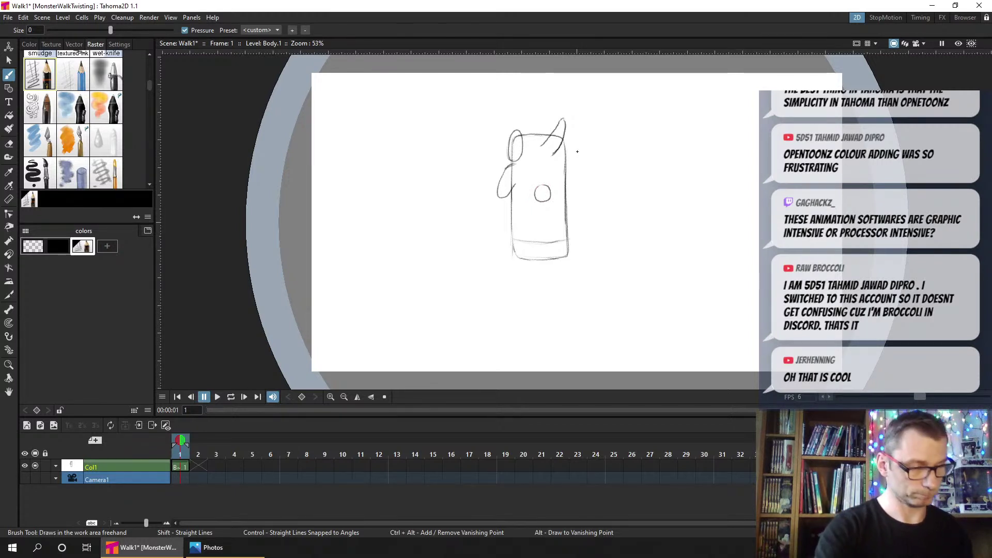
key("ctrl+s")
Extend the exposure of the Body drawing from frame 1 through frame 8
left_click(182, 468)
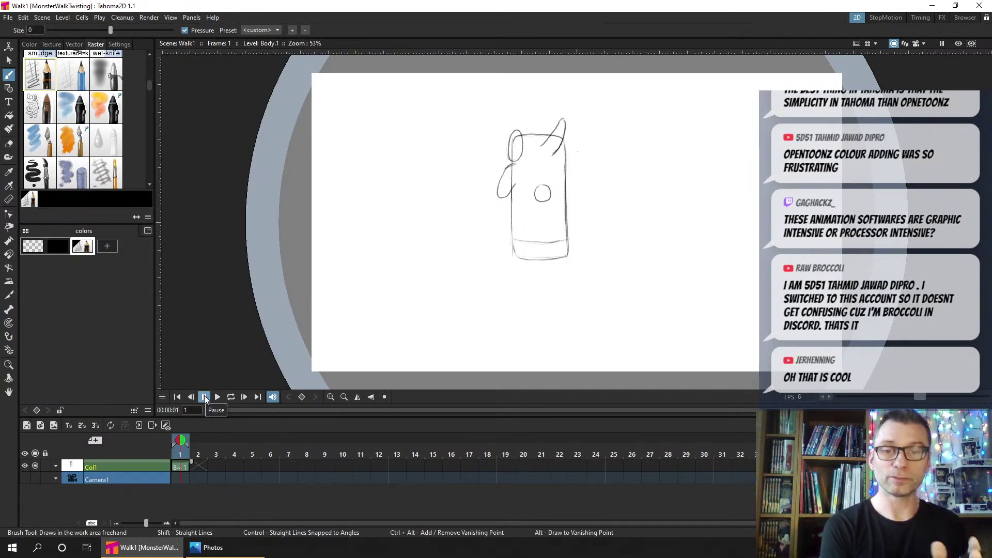
key("Right")
key("Right")
key("Right")
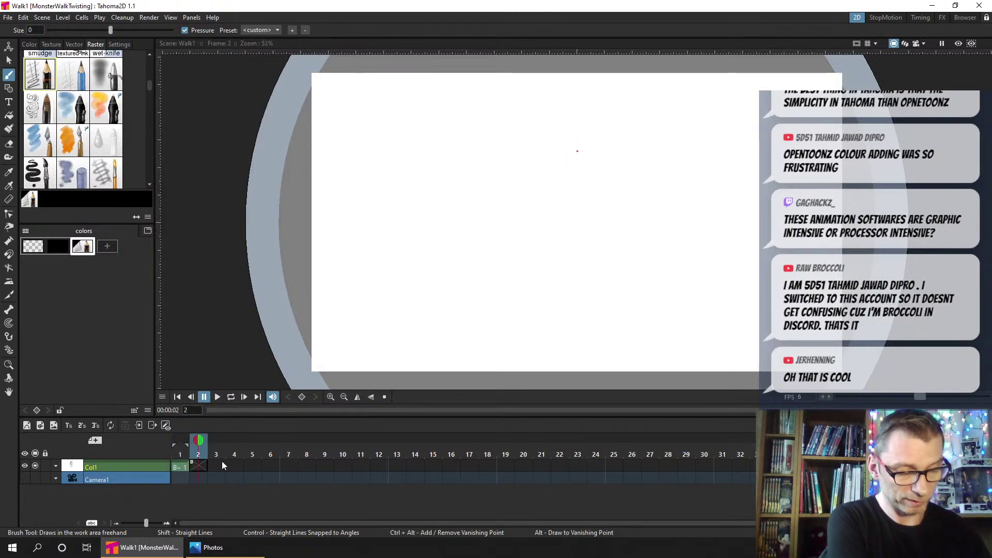
left_click_drag(204, 467, 323, 470)
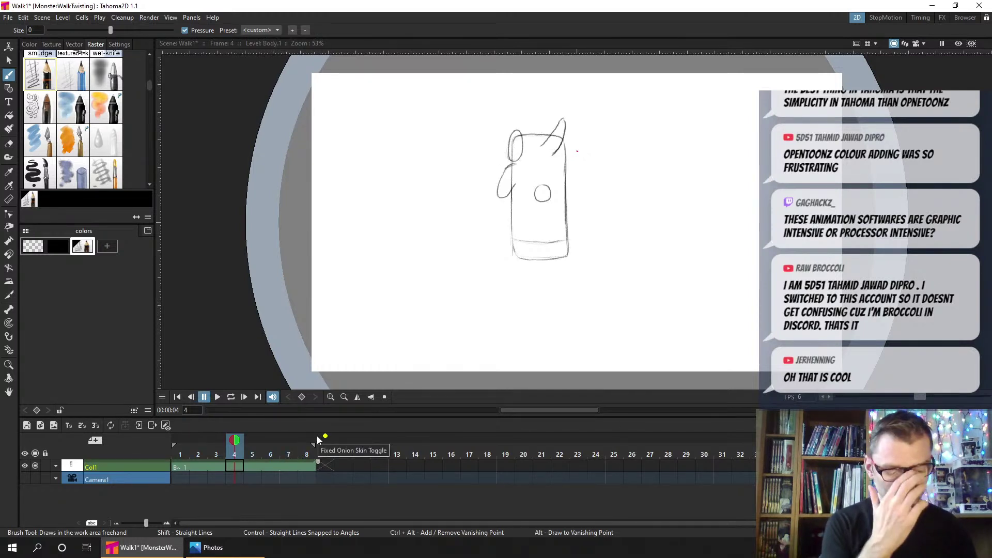
Duplicate the held drawing so frames 2 to 8 each have their own copy, return to frame 1, and save the scene
left_click(200, 467)
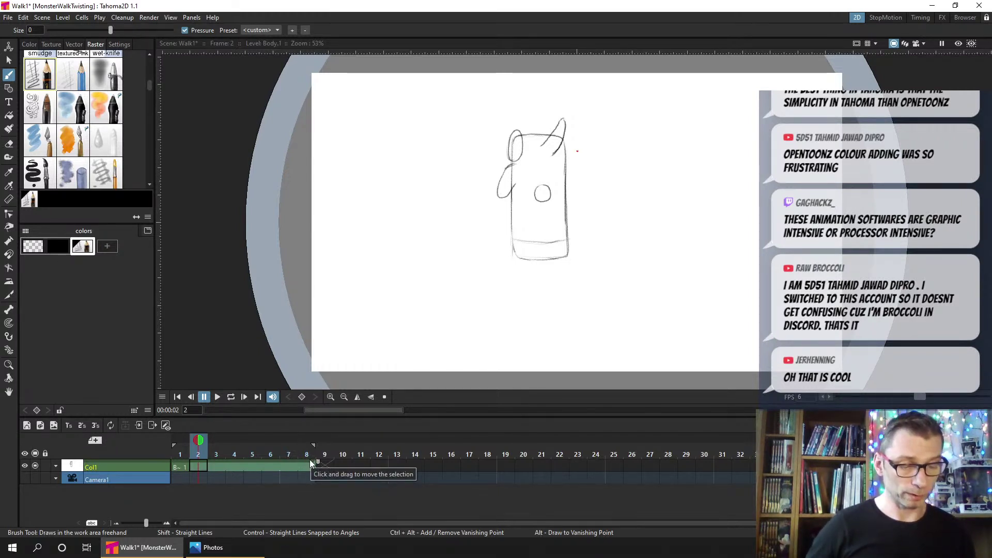
key("ctrl+r")
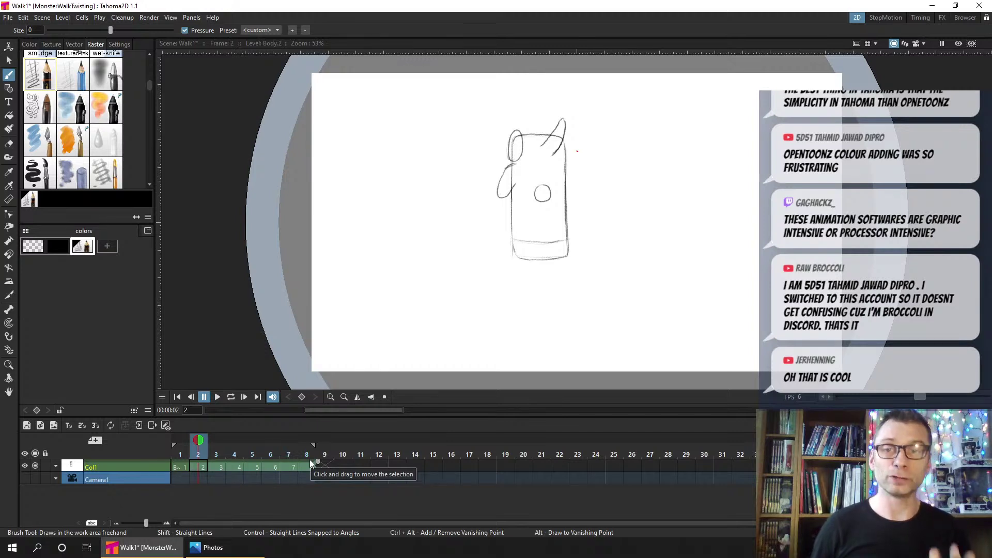
mouse_move(183, 453)
left_mouse_down()
mouse_move(306, 453)
mouse_move(172, 450)
left_mouse_up()
key("ctrl+s")
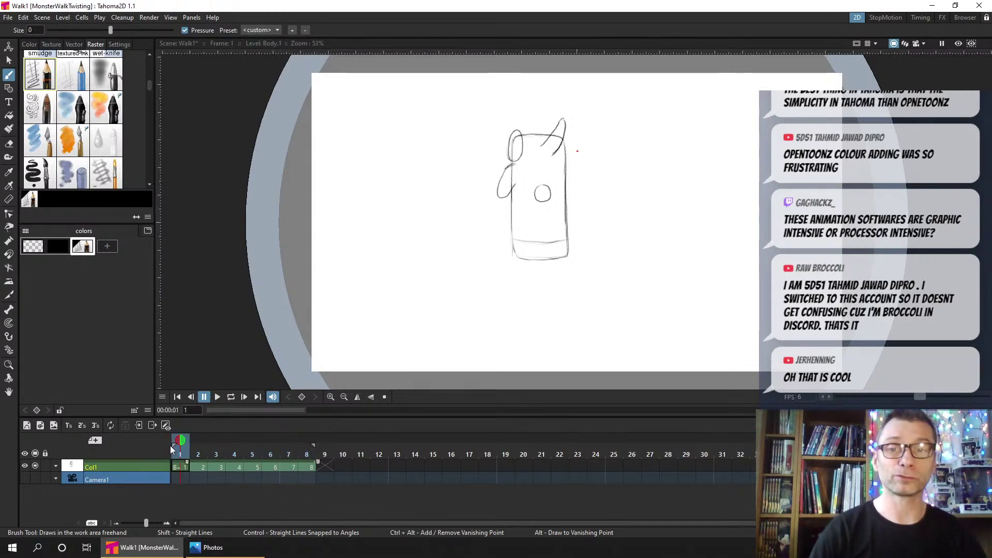
Bring up WalkCycleReference.jpg in Photos and move its window off to another screen
left_click(181, 467)
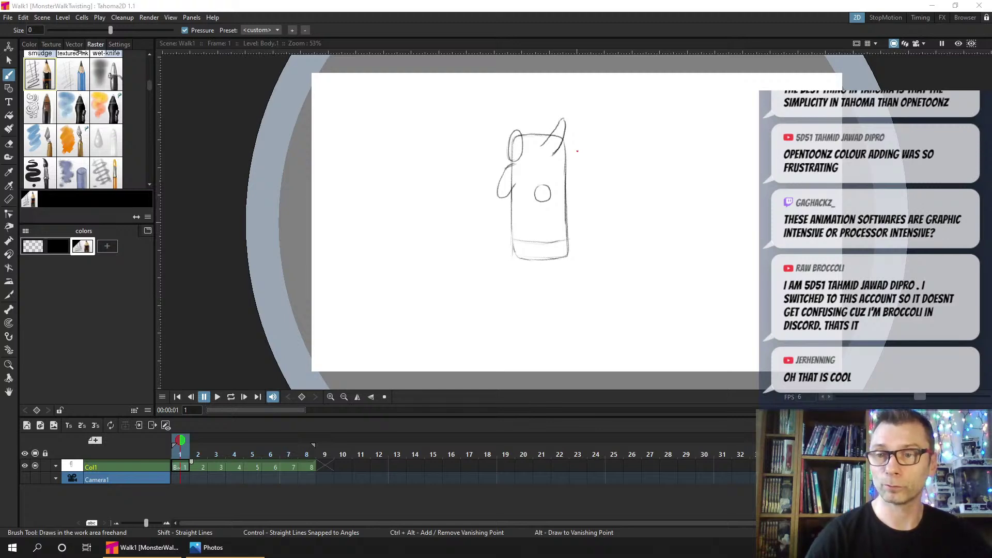
left_click(224, 551)
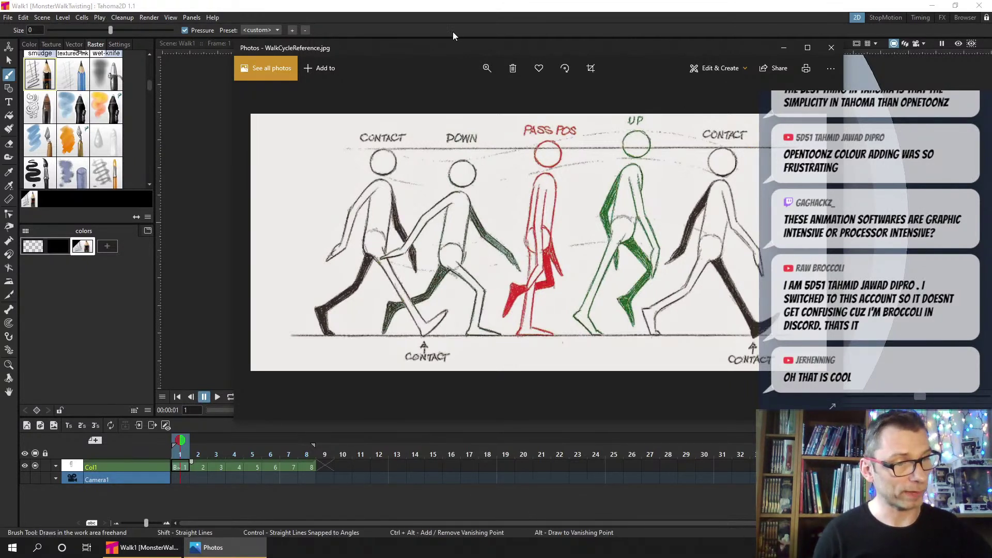
mouse_move(460, 47)
left_mouse_down()
mouse_move(219, 76)
mouse_move(0, 78)
left_mouse_up()
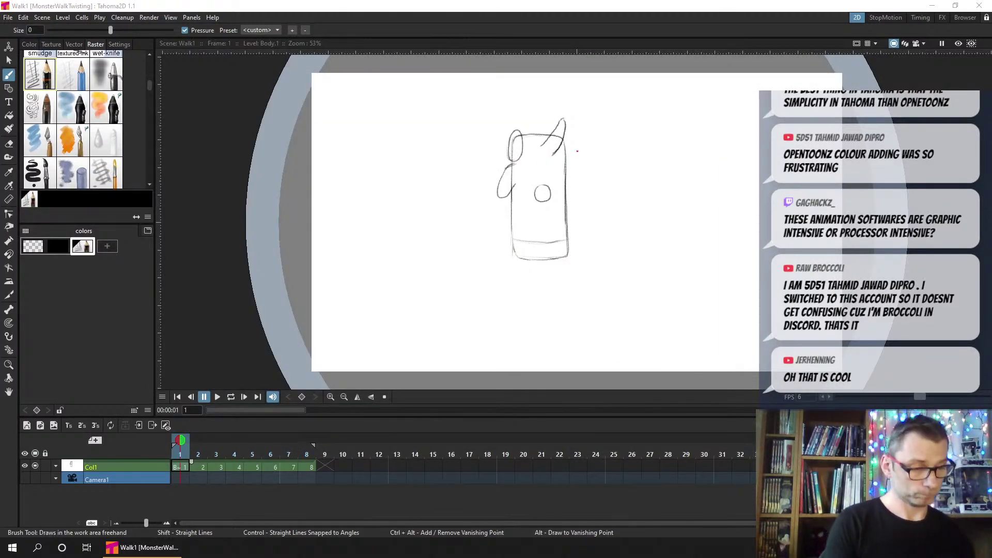
Write the pose label C below and right of the body on frame 1, and D beside it on frame 2 using frame 1 as onion skin
left_click(621, 247)
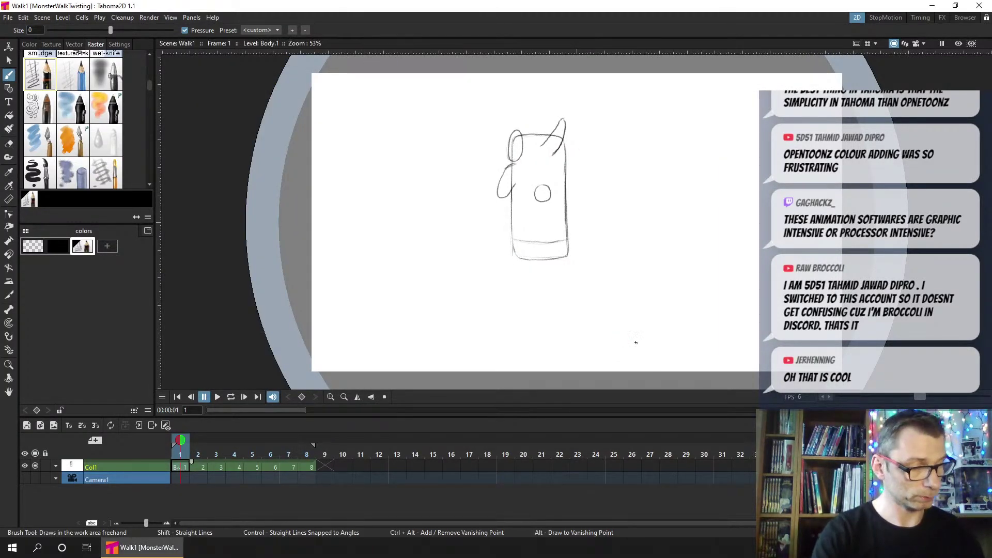
mouse_move(655, 346)
left_mouse_down()
mouse_move(639, 356)
mouse_move(654, 361)
left_mouse_up()
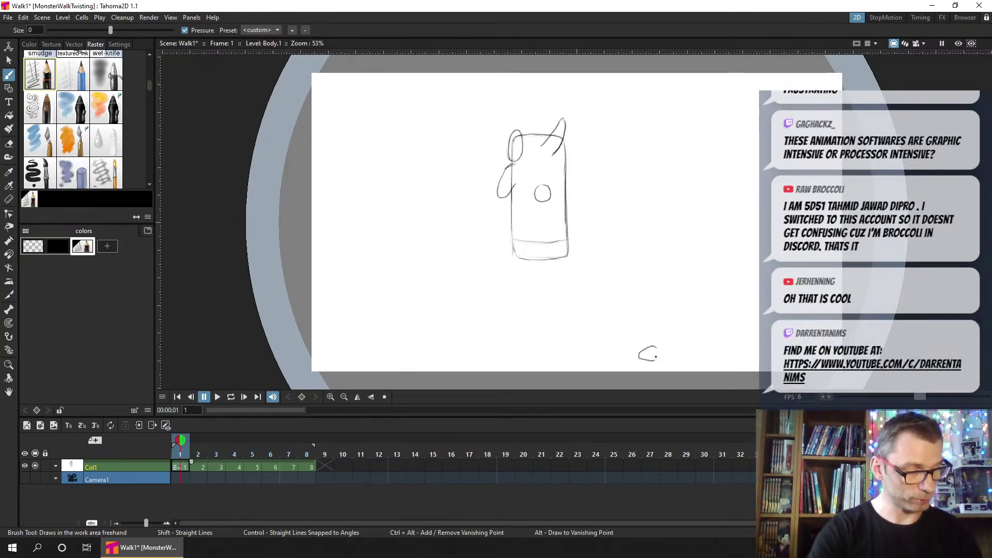
key("period")
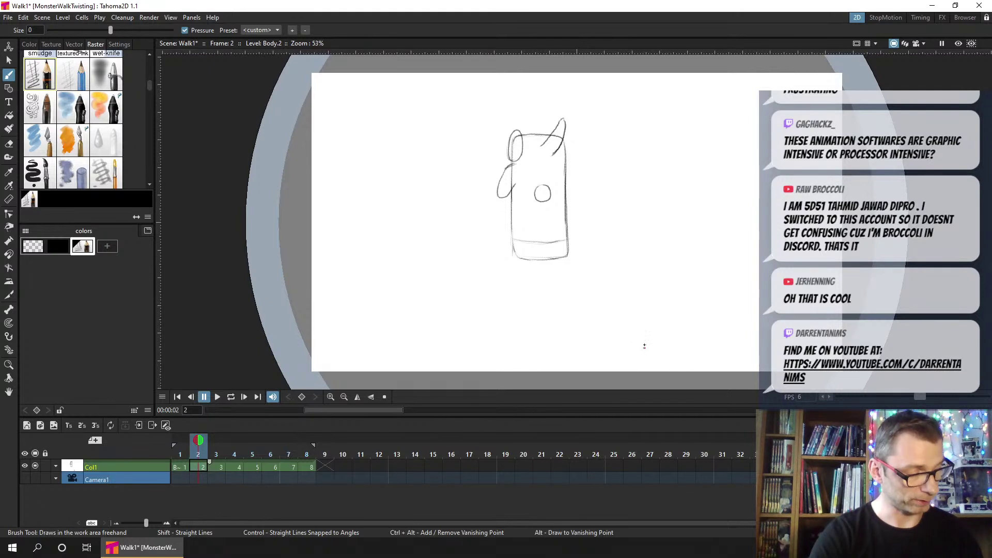
left_click(180, 437)
mouse_move(655, 347)
left_mouse_down()
mouse_move(656, 360)
mouse_move(665, 349)
mouse_move(673, 363)
left_mouse_up()
Switch the onion skin from fixed frame 1 to the previous frame, and write the pose labels P on frame 3 and U on frame 4
key("period")
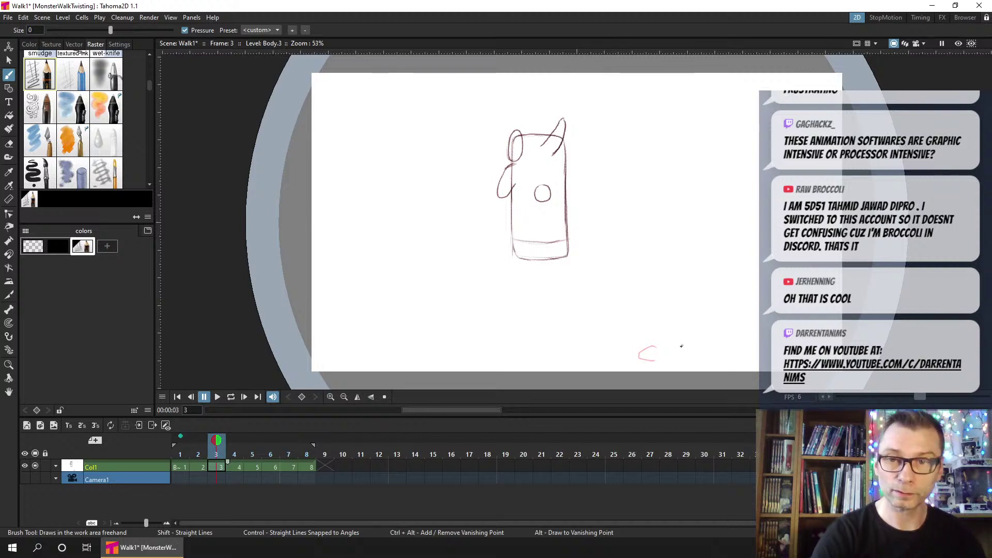
left_click(198, 441)
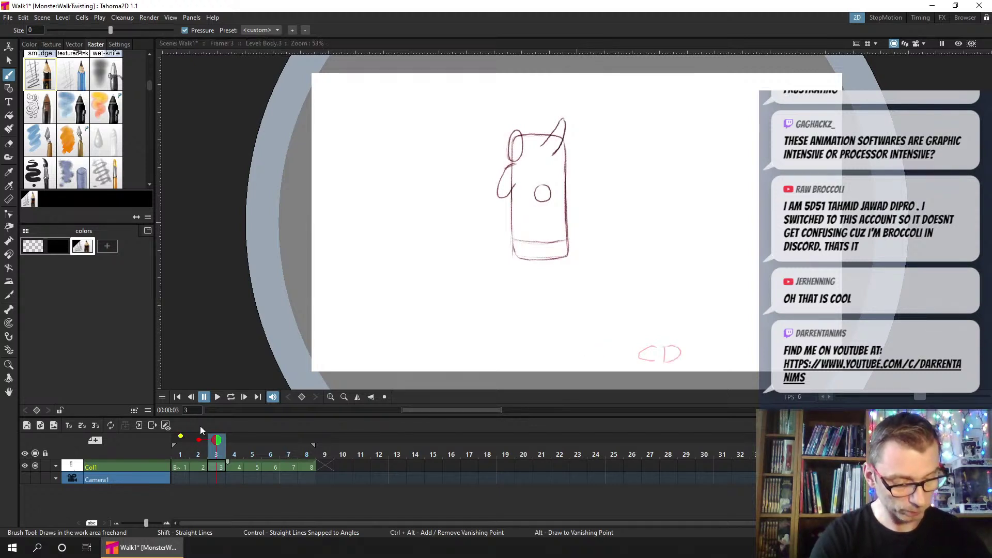
left_click(181, 436)
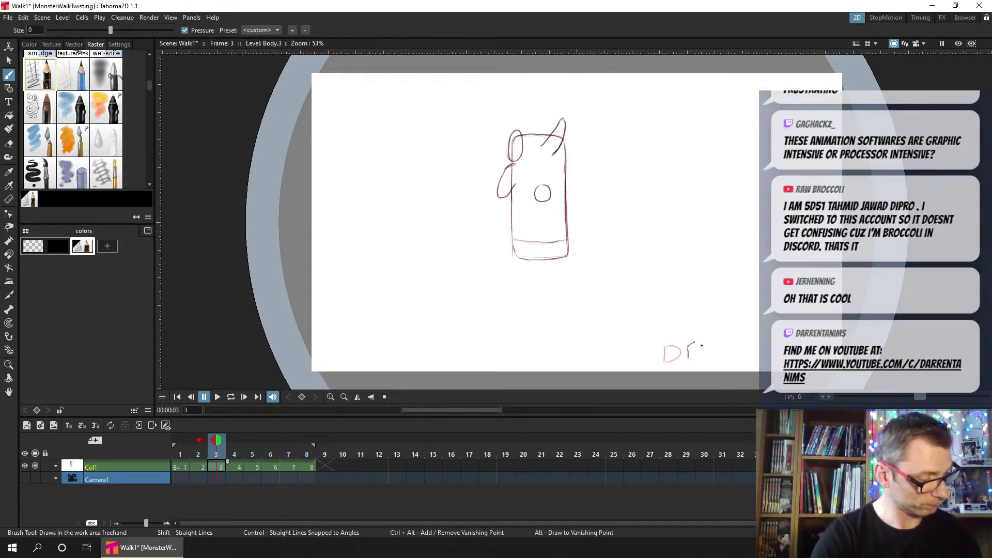
left_click_drag(702, 346, 692, 358)
key("period")
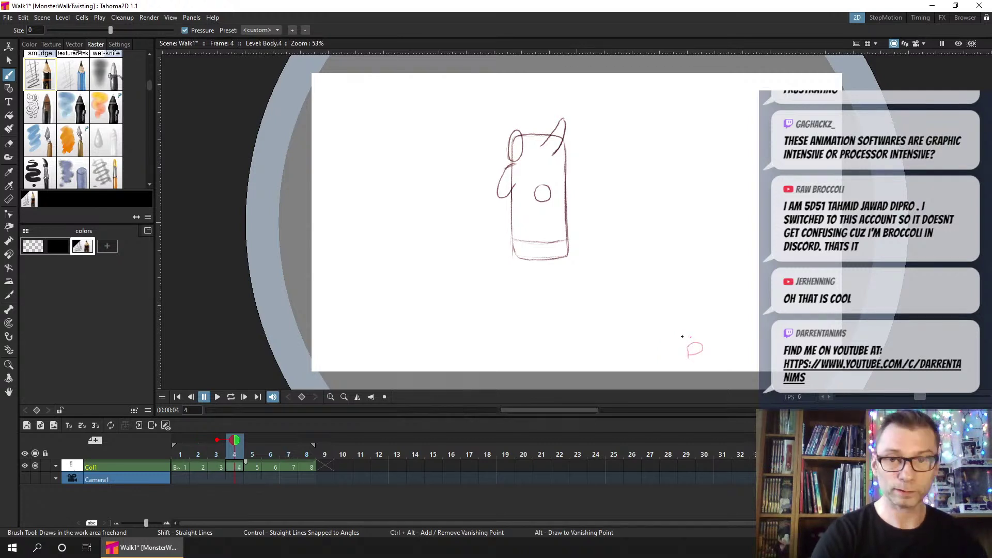
left_click_drag(718, 360, 725, 345)
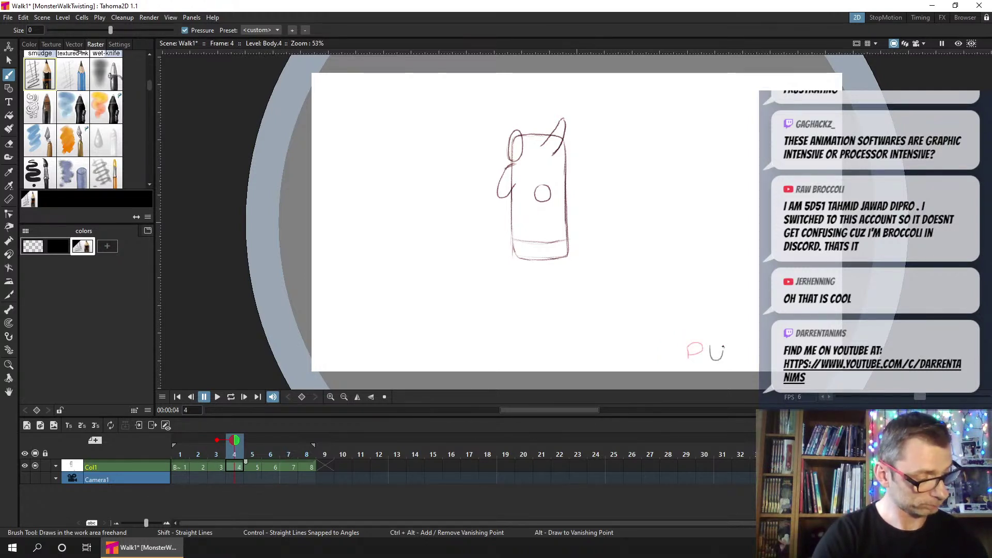
Write the pose labels C, D, P and U on frames 5 to 8, save the scene and return to frame 1
key("period")
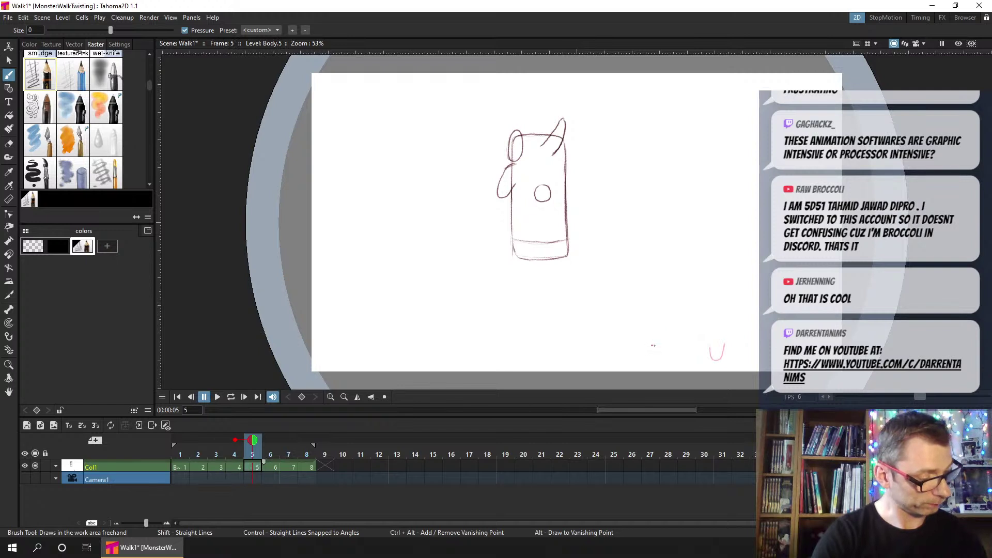
mouse_move(656, 345)
left_mouse_down()
mouse_move(644, 347)
mouse_move(658, 359)
mouse_move(725, 349)
left_mouse_up()
key("period")
key("period")
key("period")
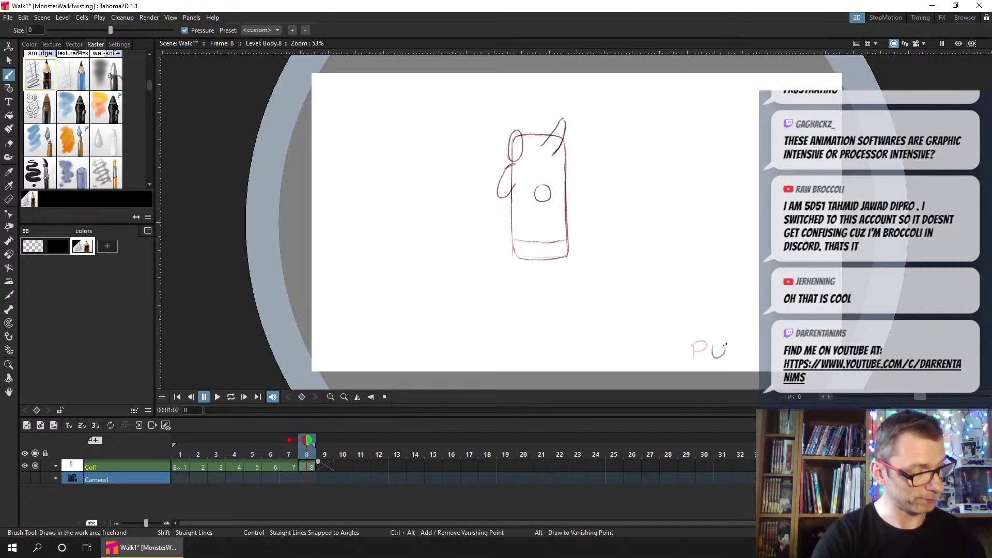
key("ctrl+s")
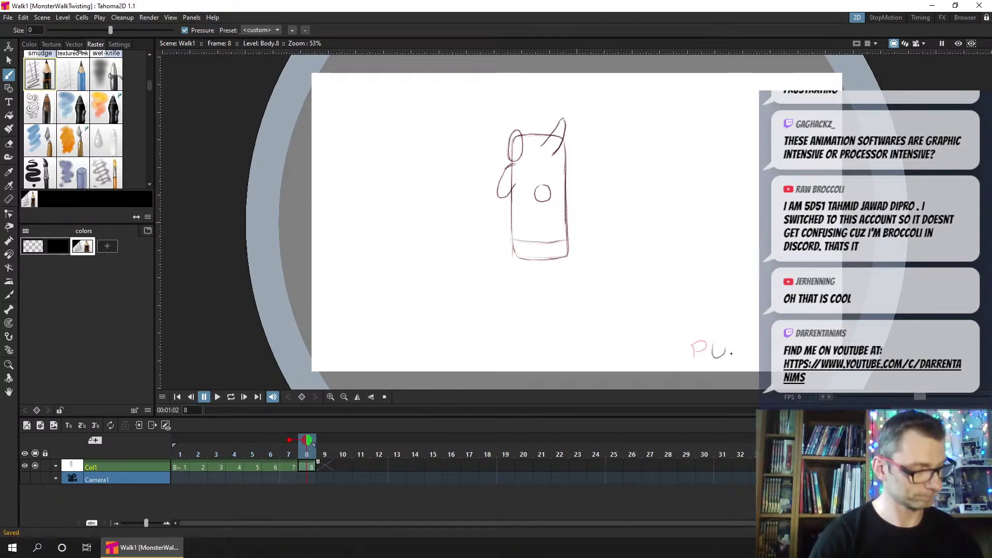
left_click(185, 464)
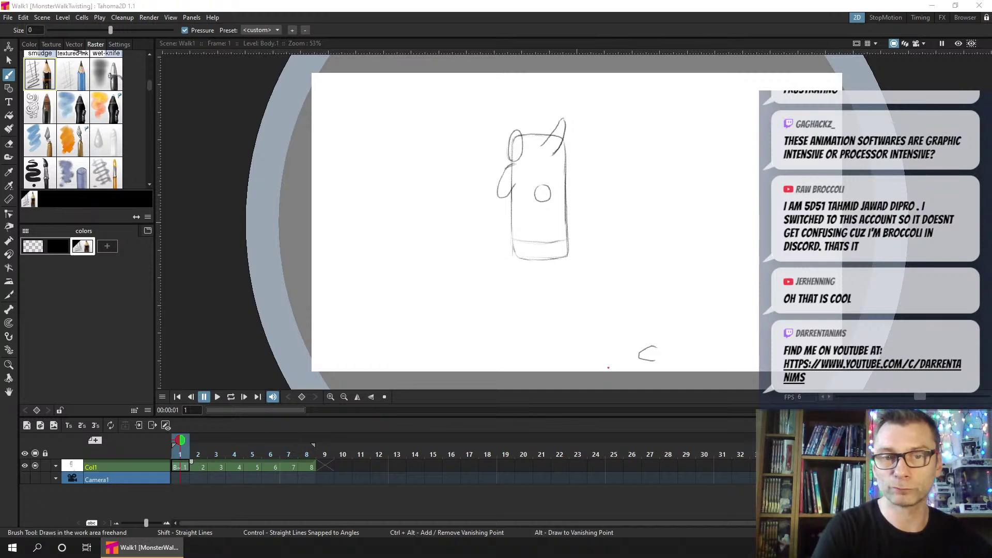
Bring the WalkCycleReference.jpg window into view, examine the contact, down, passing and up poses, and put the window away again
left_click_drag(318, 175, 435, 167)
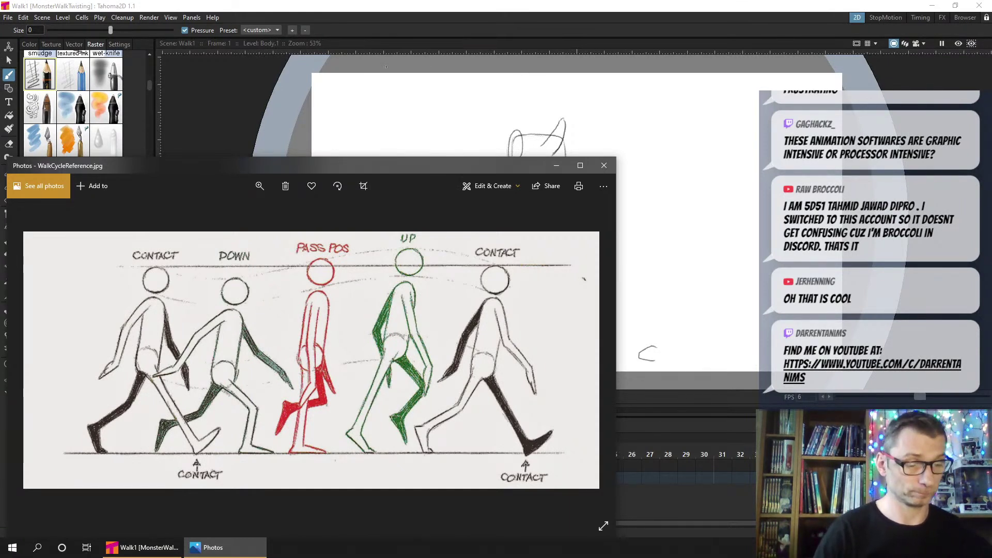
left_click_drag(435, 164, 18, 131)
key("alt+F4")
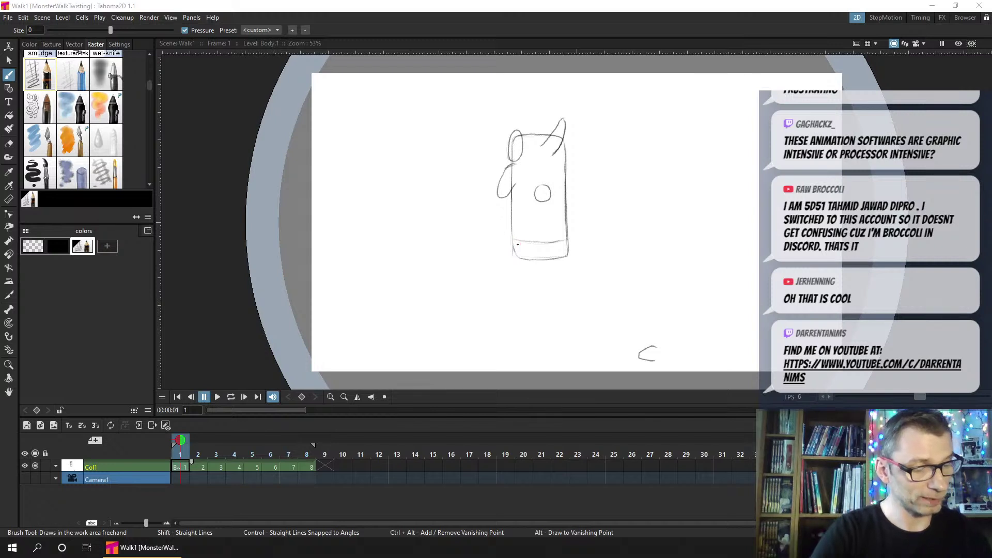
Draw a small leg arc at the base of the body on frames 1 to 5, shifting it from the left edge to the right edge
left_click_drag(517, 241, 530, 255)
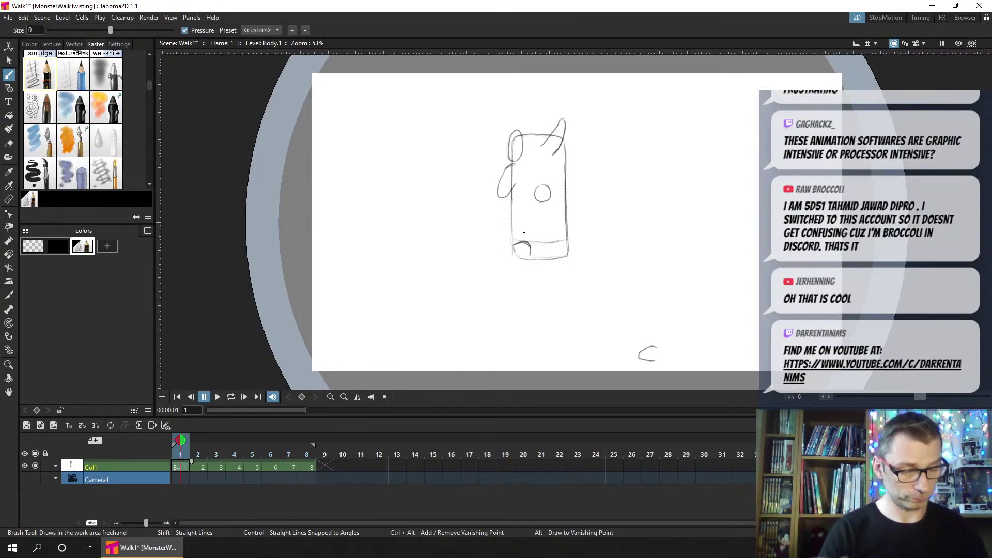
left_click(199, 449)
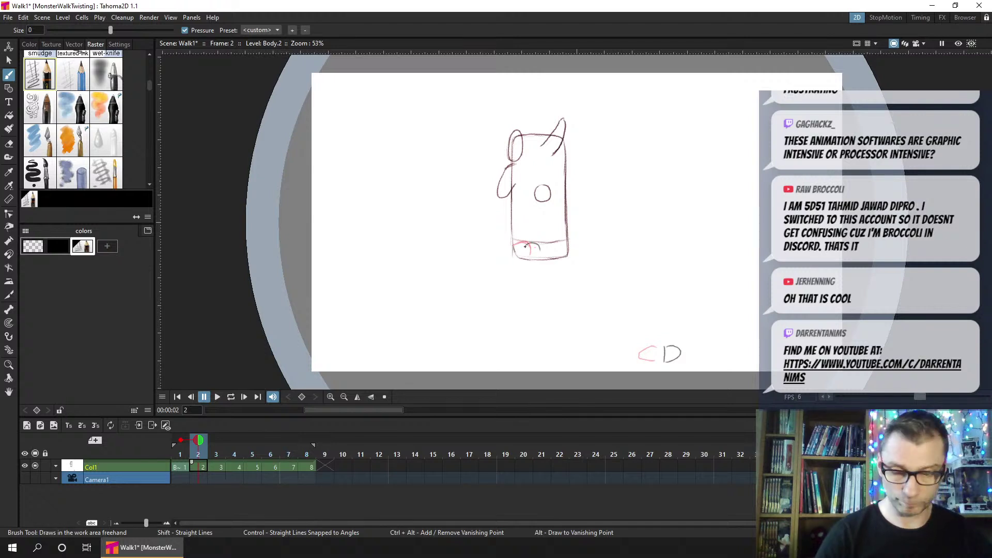
key("ctrl+z")
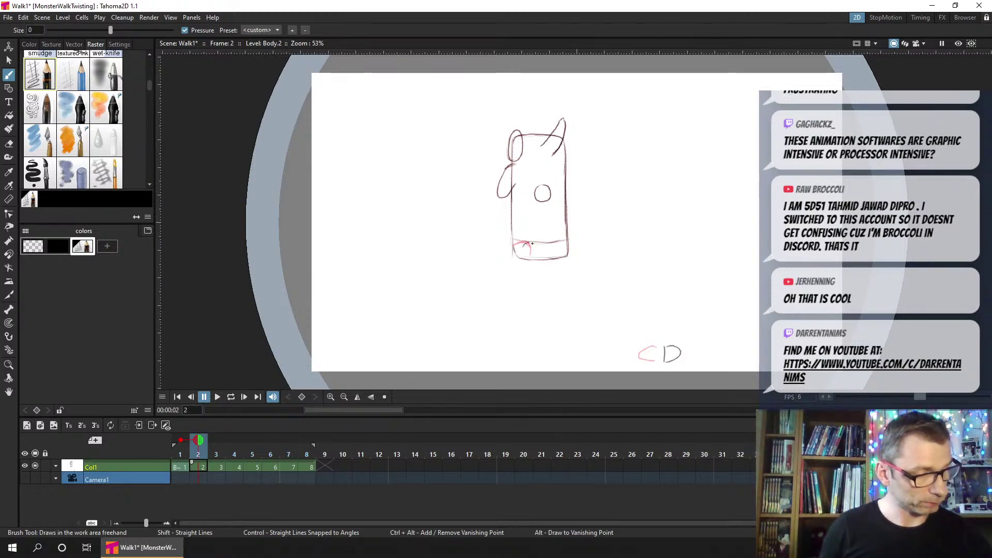
left_click(220, 467)
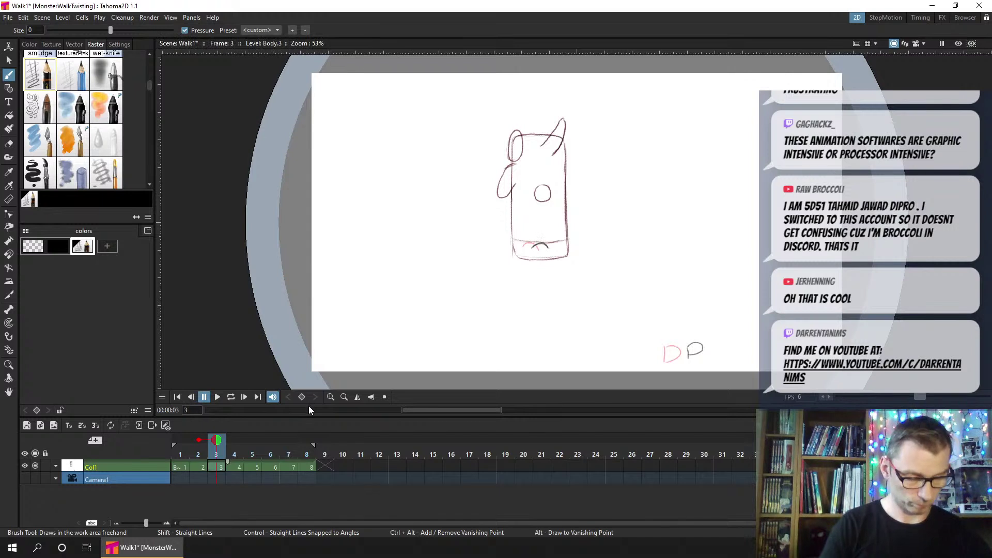
key("period")
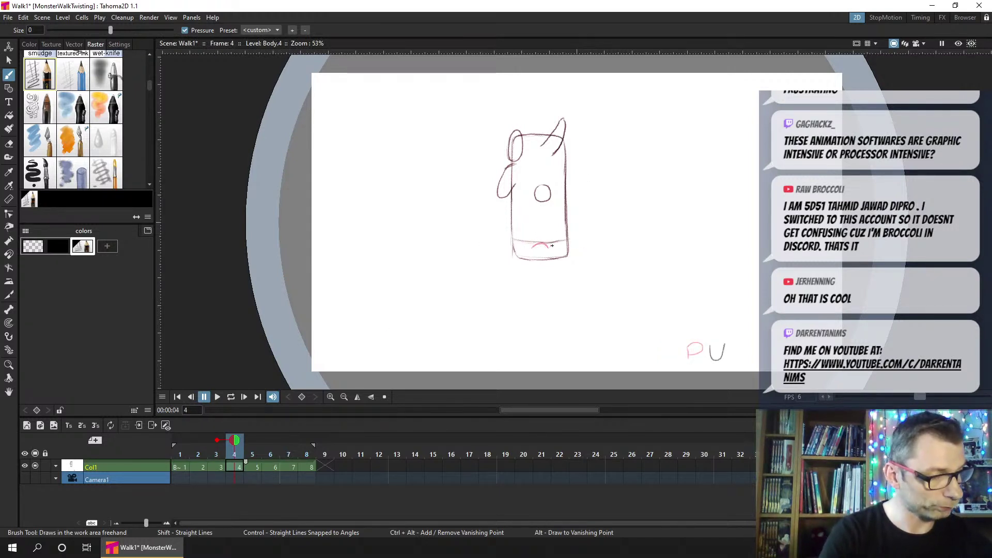
left_click_drag(551, 246, 563, 248)
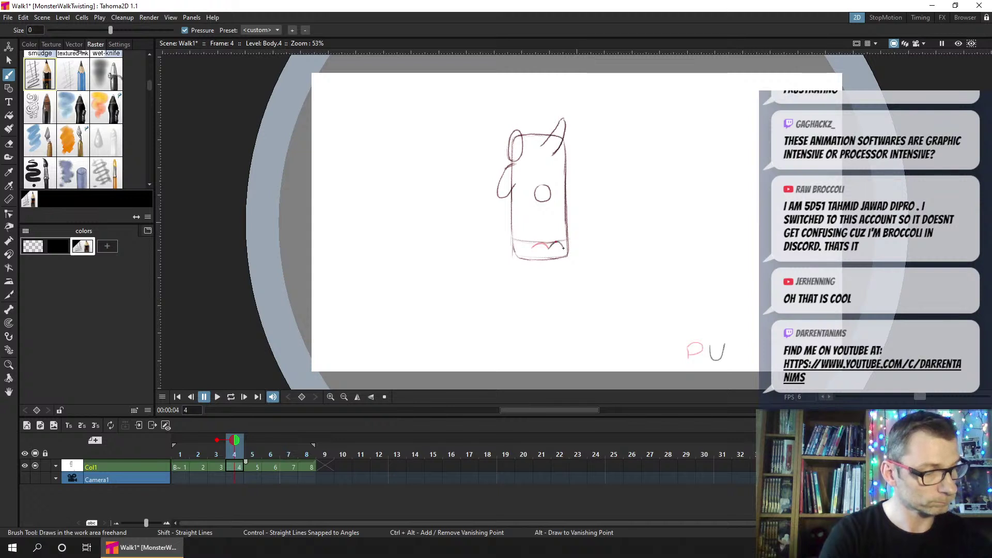
key("period")
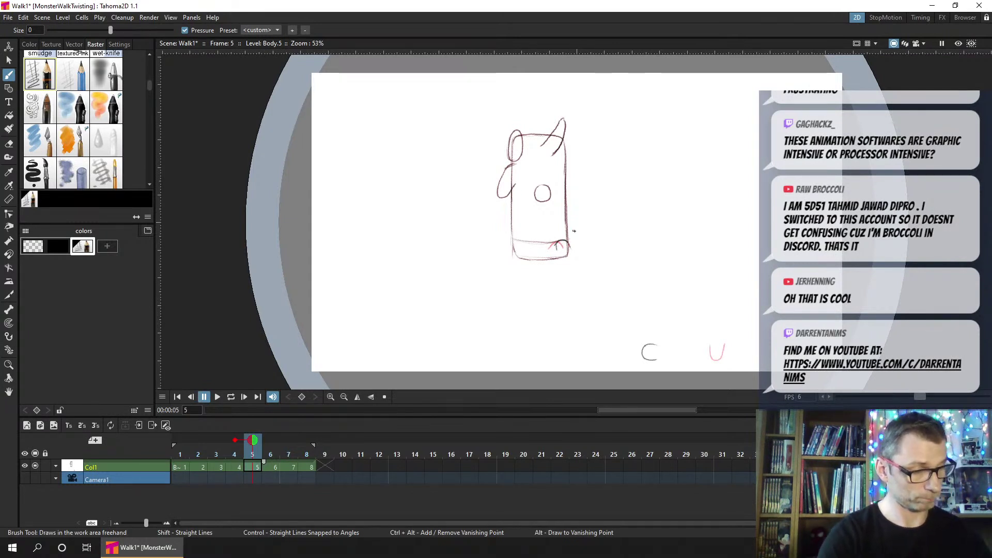
Draw the leg arc on frames 6 to 8, shifting it back towards the left edge of the body's base on each frame
key("period")
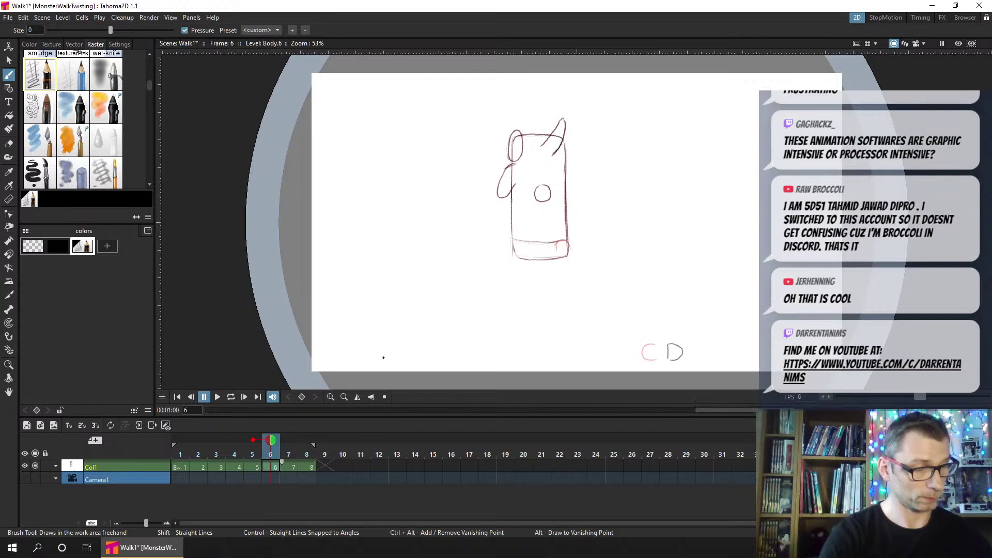
left_click(384, 358)
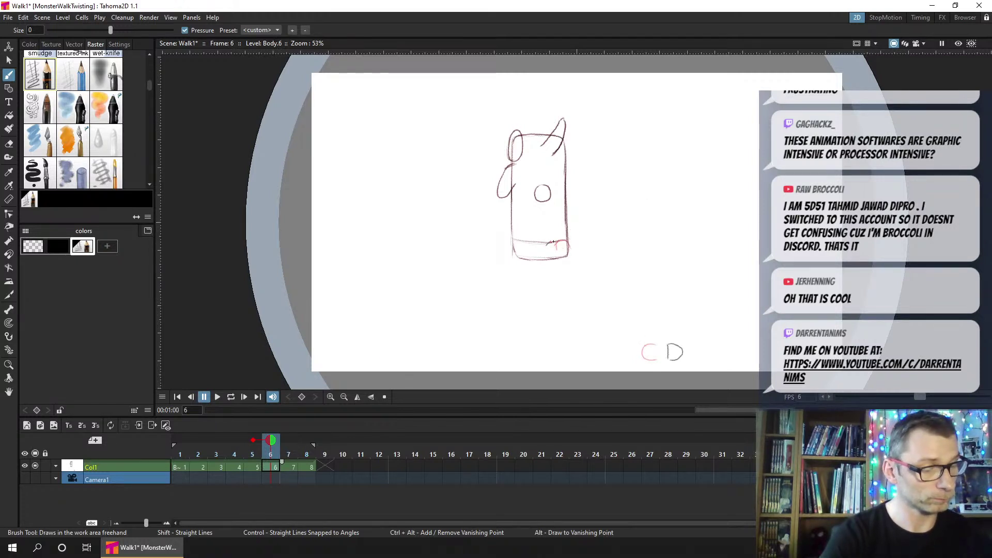
left_click_drag(548, 248, 559, 247)
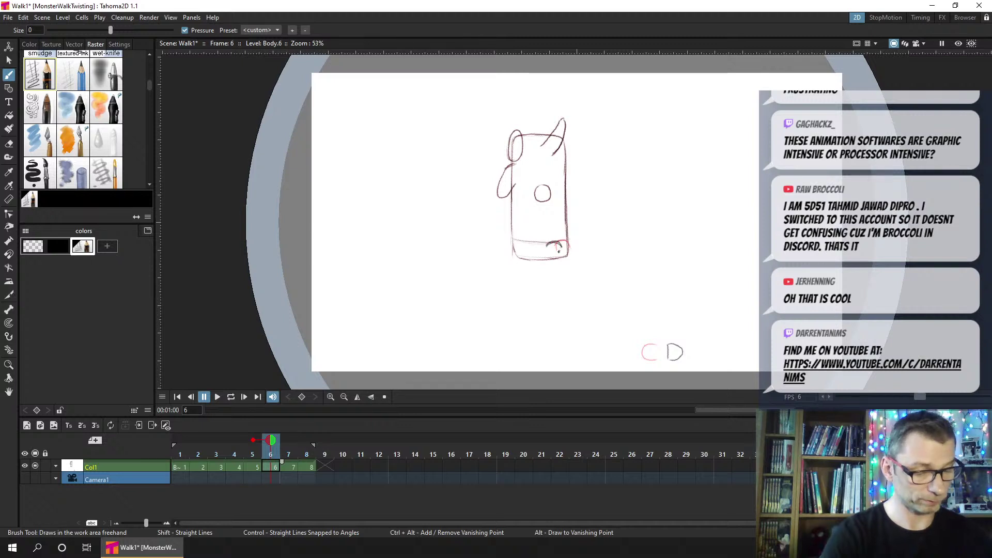
key("period")
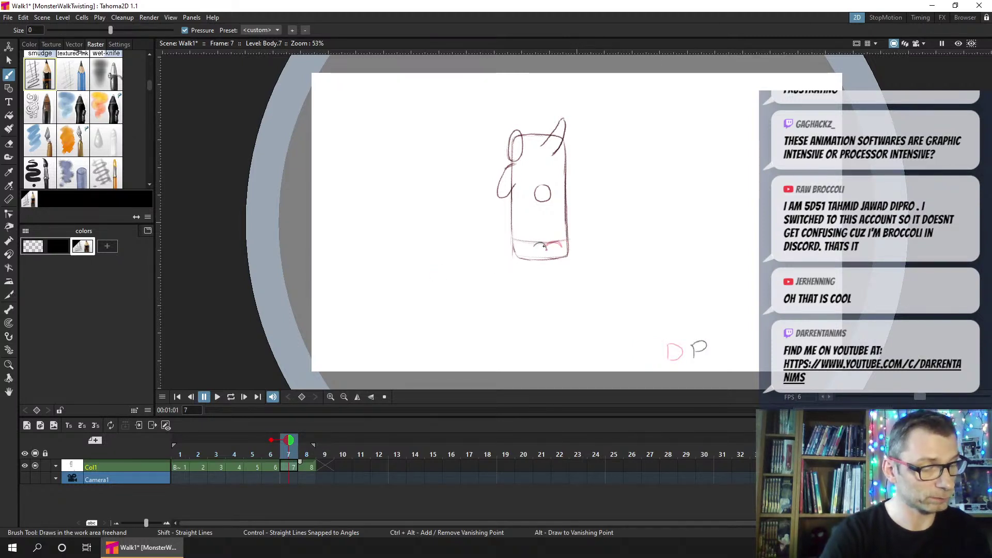
key("period")
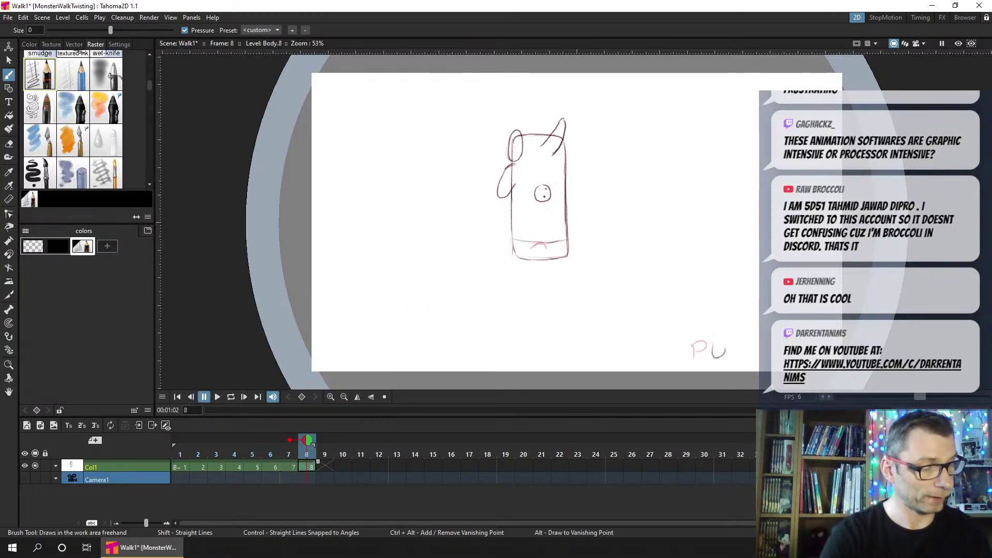
left_click_drag(520, 247, 532, 247)
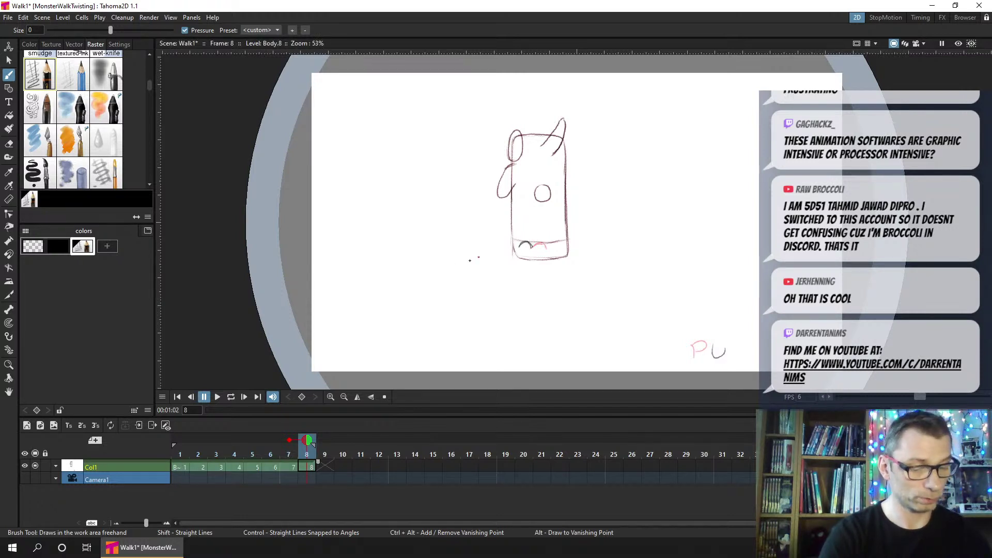
Play the eight frames in a loop from frame 1 to check the leg arc's motion, and stop the playback
left_click(180, 466)
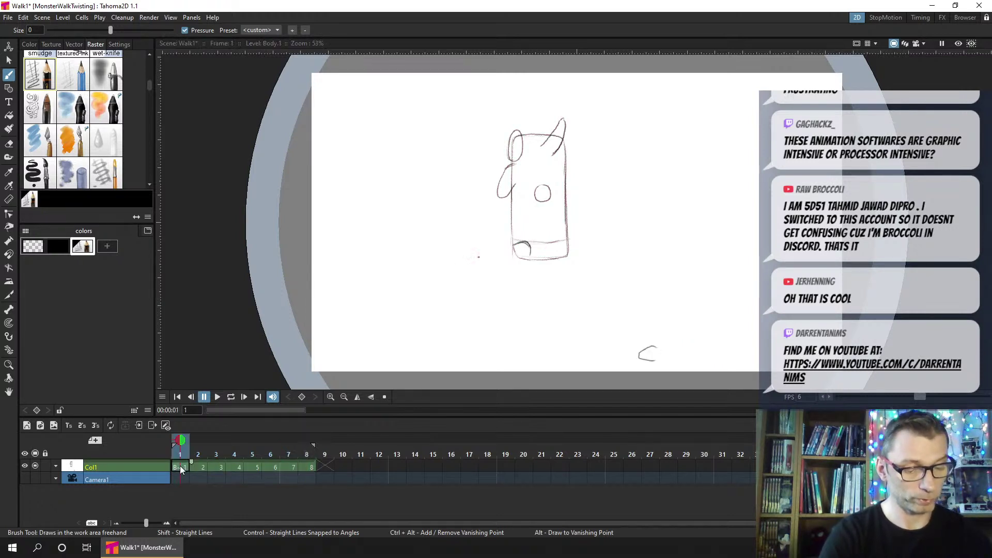
left_click(231, 396)
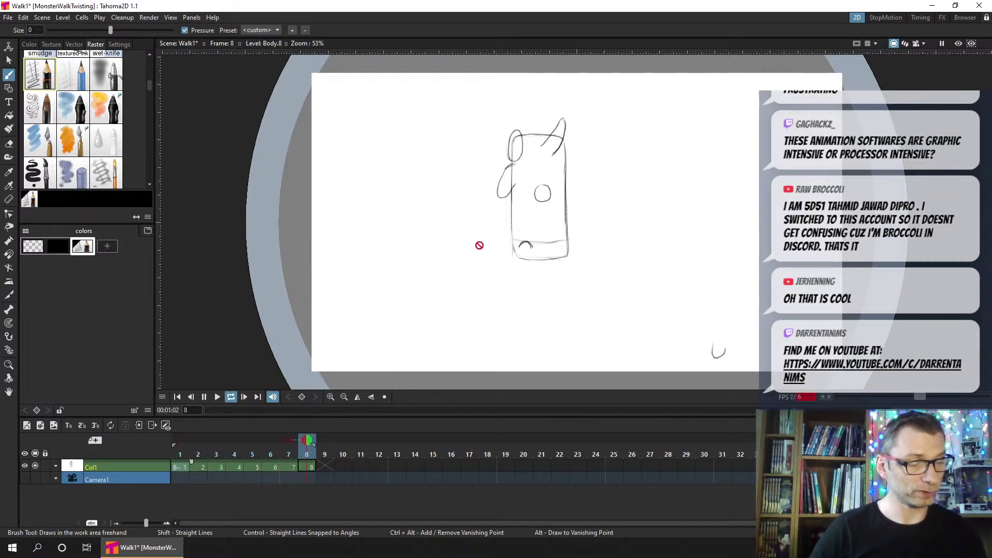
left_click(203, 396)
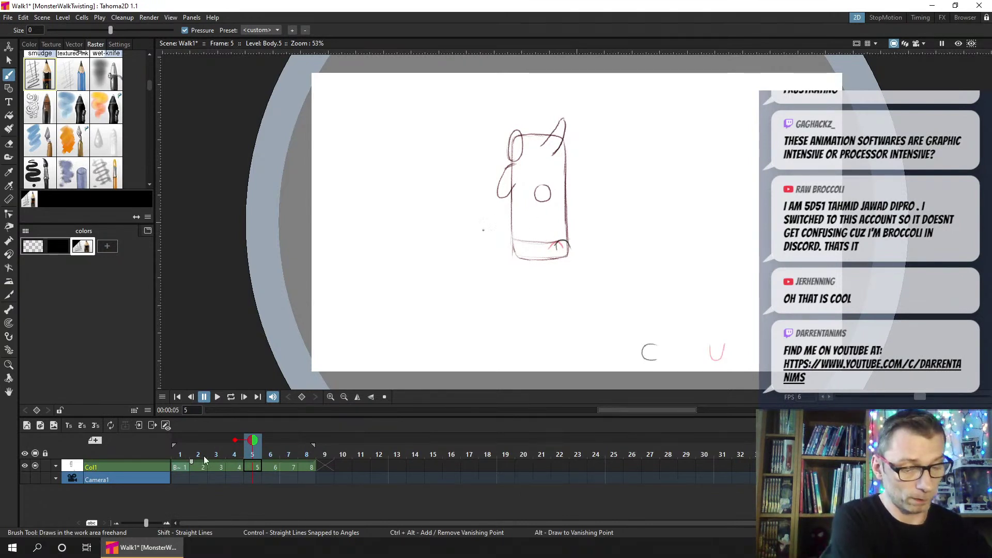
Return to frame 1 and save the scene
left_click(180, 455)
key("ctrl+s")
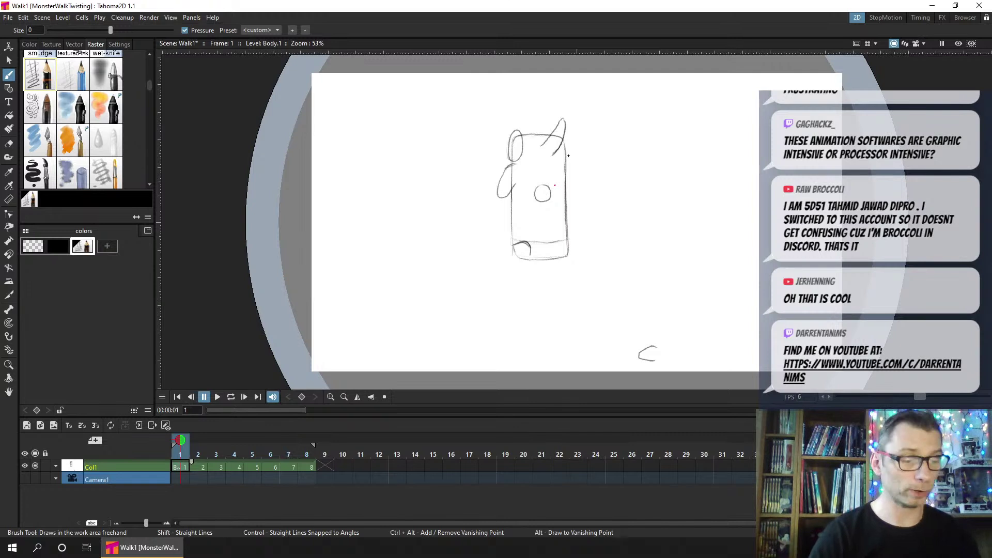
key("ctrl+s")
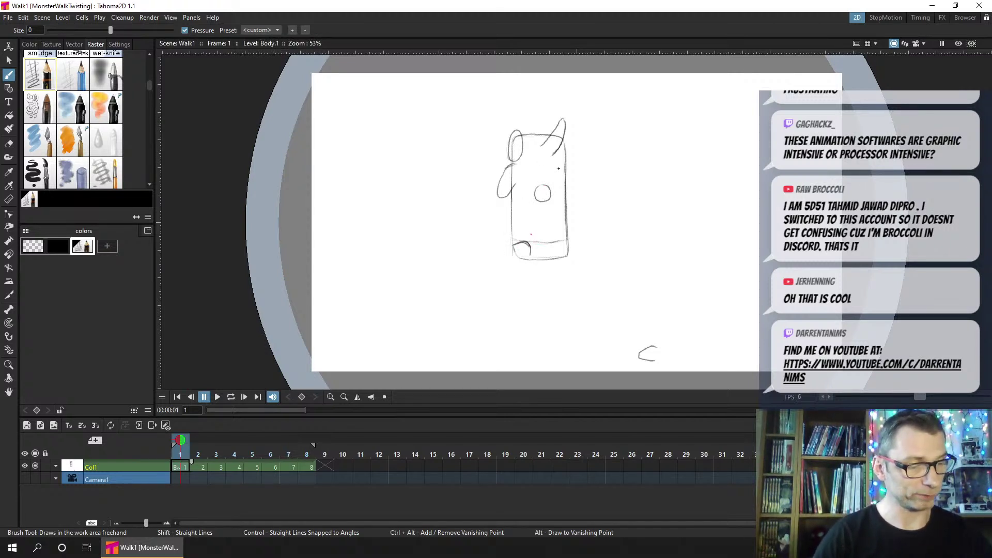
Select the circle on the body in frame 1 with a freehand selection and move it 78.75 px to the right
key("s")
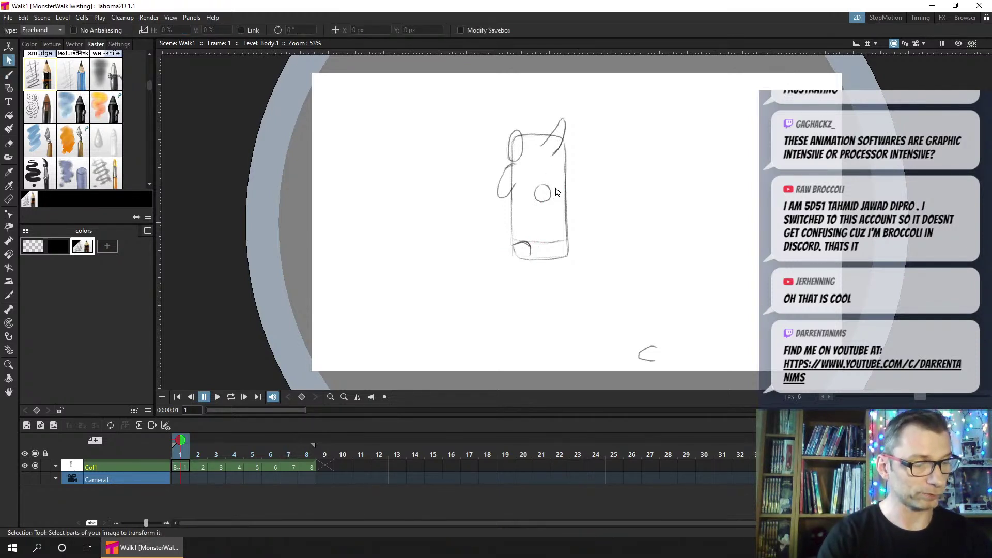
mouse_move(557, 192)
left_mouse_down()
mouse_move(538, 178)
mouse_move(543, 220)
mouse_move(557, 196)
left_mouse_up()
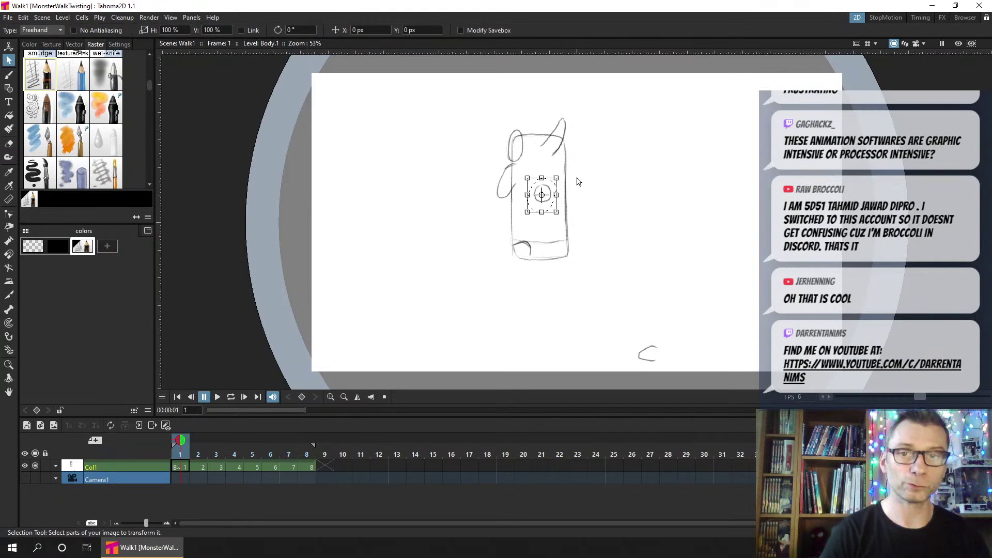
key("Right")
key("Right")
key("Right")
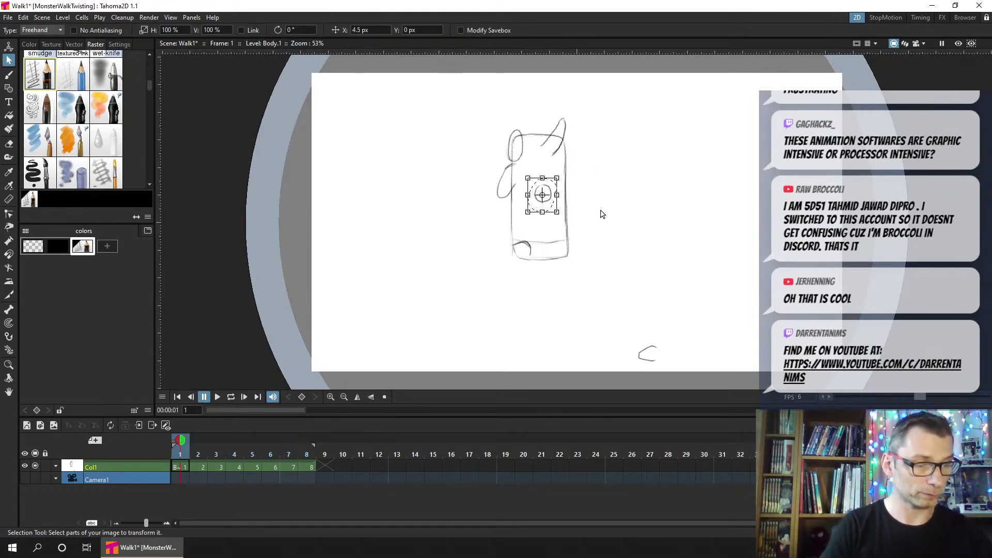
key("Right")
key("Right")
key("Right")
key("Right")
key("Right")
key("Right")
key("Right")
key("Right")
key("Right")
key("Right")
key("Right")
key("Right")
key("Right")
key("Right")
key("Right")
key("Right")
key("Right")
key("Right")
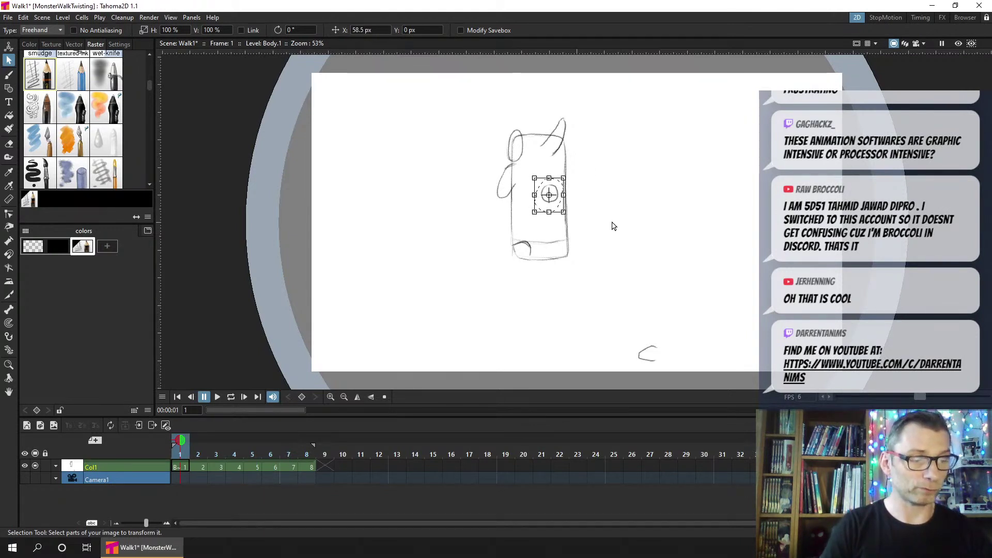
Place a horizontal guide across the upper part of the body circle and release the circle's selection on frame 1
left_click_drag(158, 174, 158, 186)
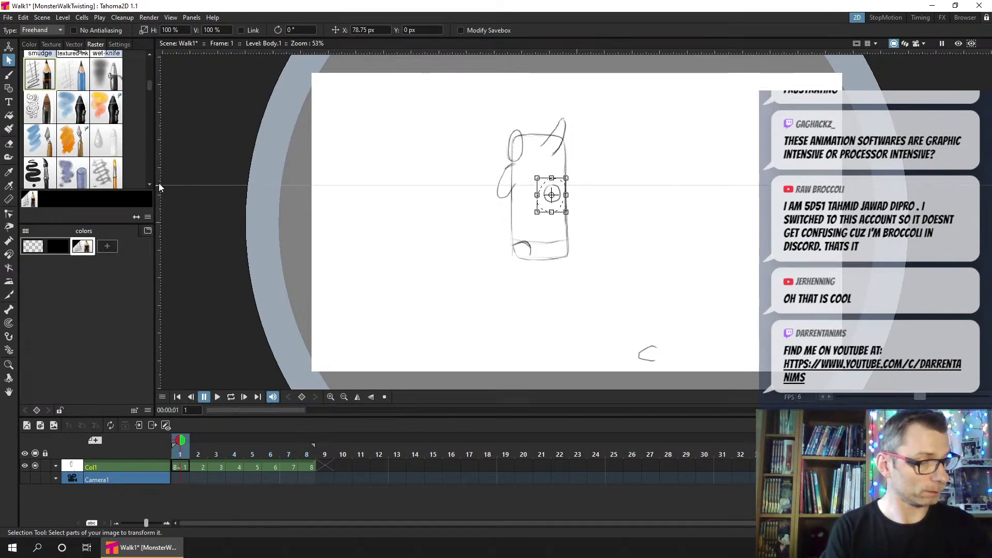
scroll(583, 210, "up", 2)
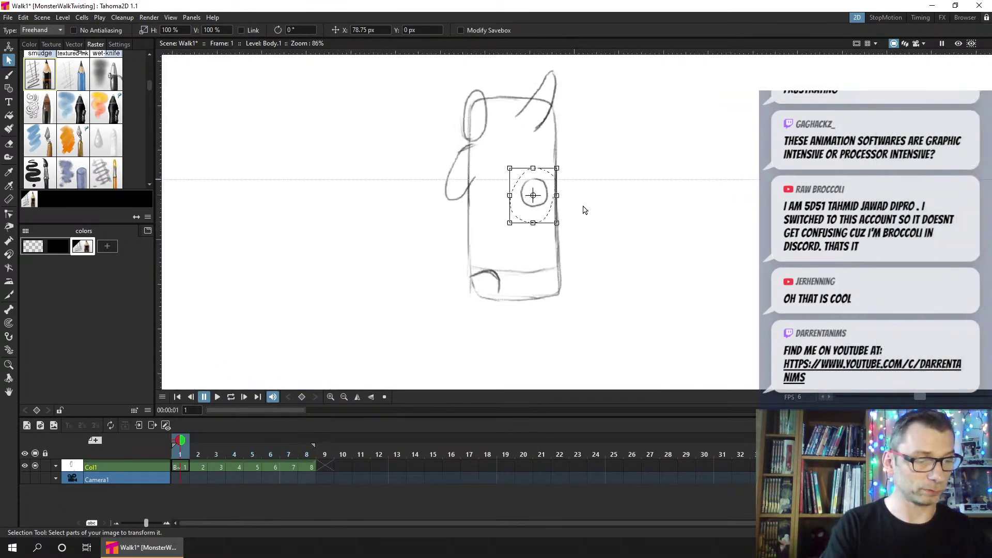
left_click_drag(589, 224, 589, 203)
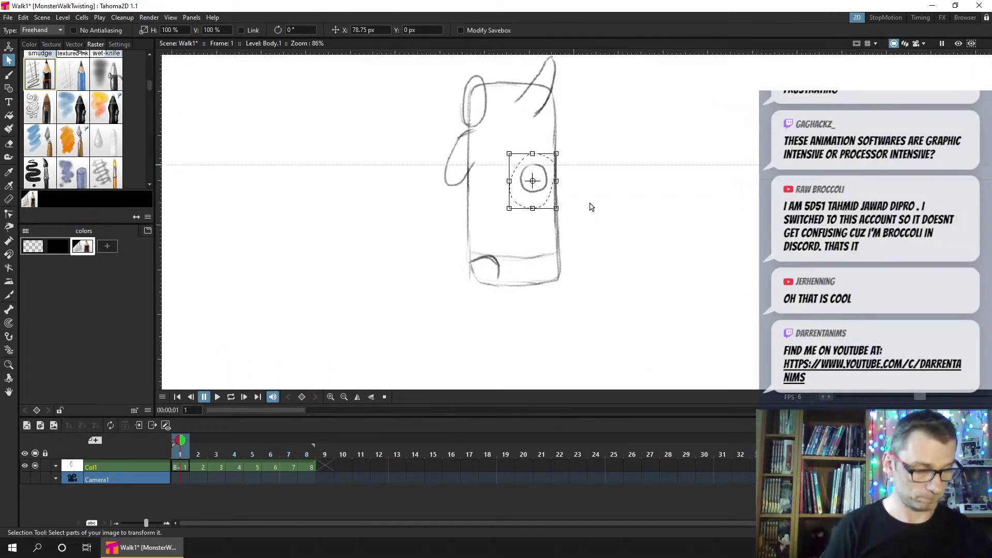
left_click(182, 463)
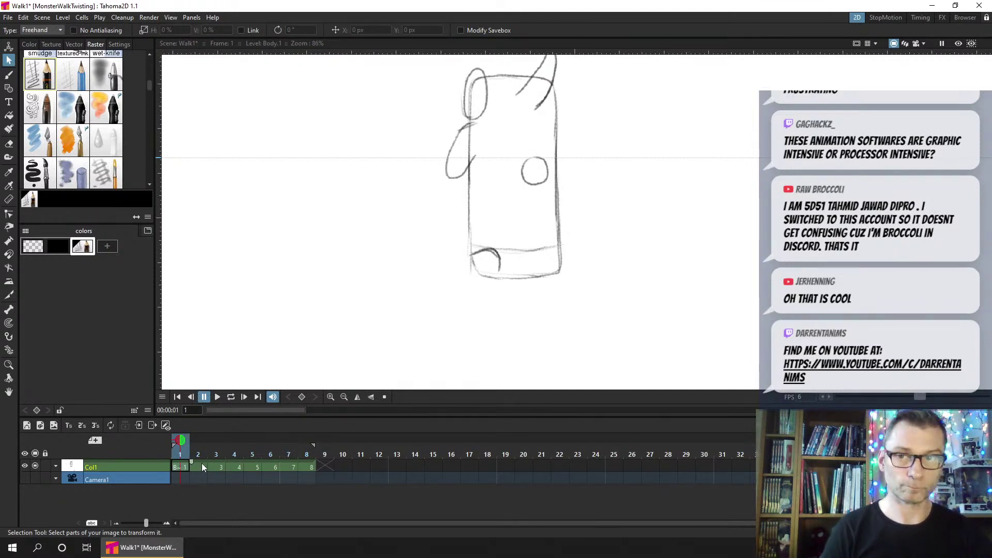
On frame 2, select the body circle with a freehand selection, move it slightly right towards frame 1's circle, and release the selection
left_click(201, 466)
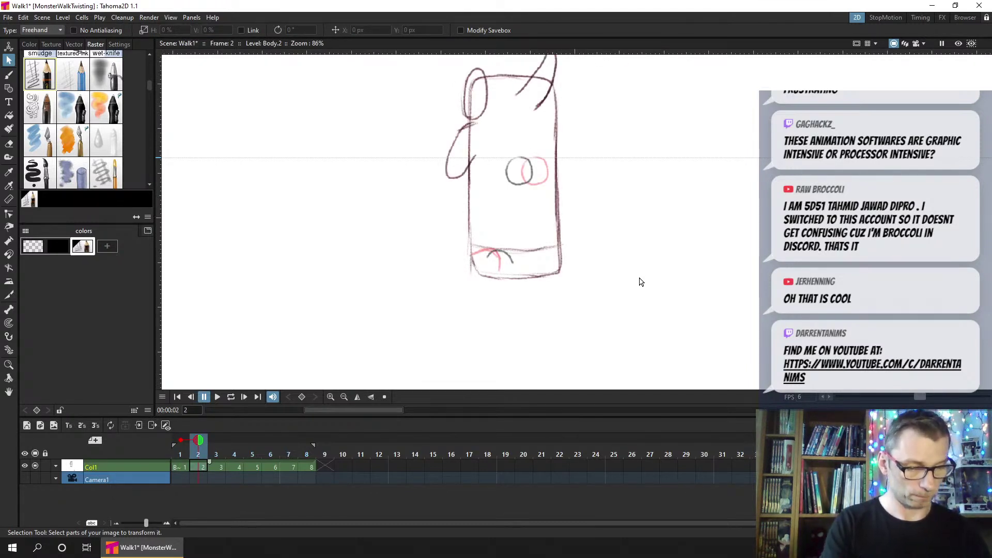
left_click_drag(641, 281, 636, 250)
scroll(682, 273, "down", 2)
scroll(694, 274, "up", 2)
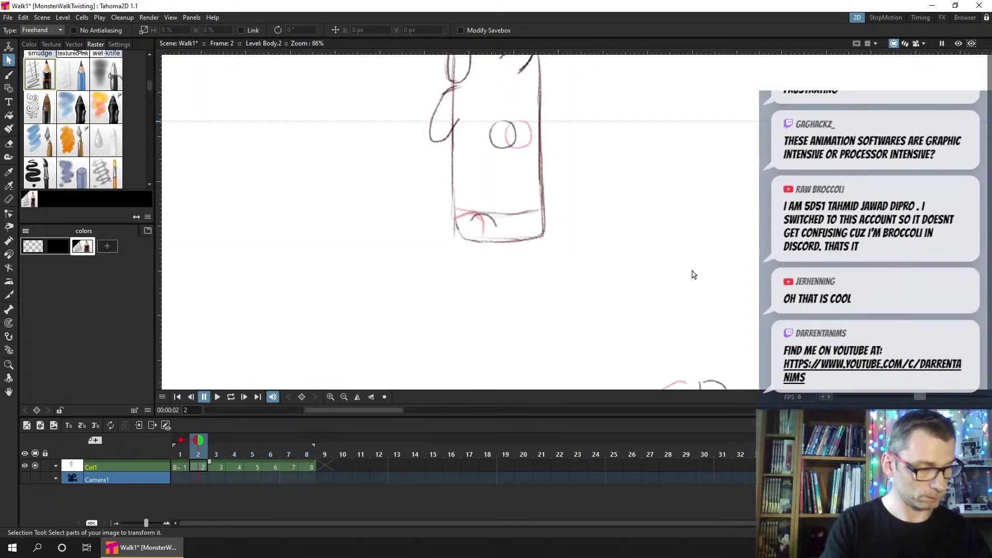
left_click_drag(733, 343, 733, 321)
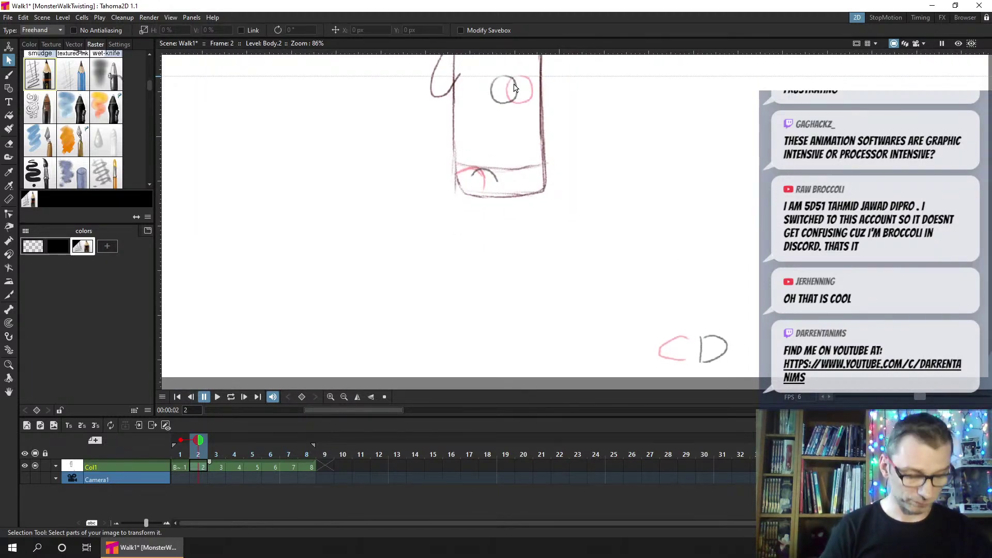
mouse_move(476, 68)
left_mouse_down()
mouse_move(529, 117)
mouse_move(515, 106)
mouse_move(526, 105)
left_mouse_up()
left_click(508, 131)
On frame 3, select the body circle with a freehand selection, nudge it slightly to the left, and release the selection
key(".")
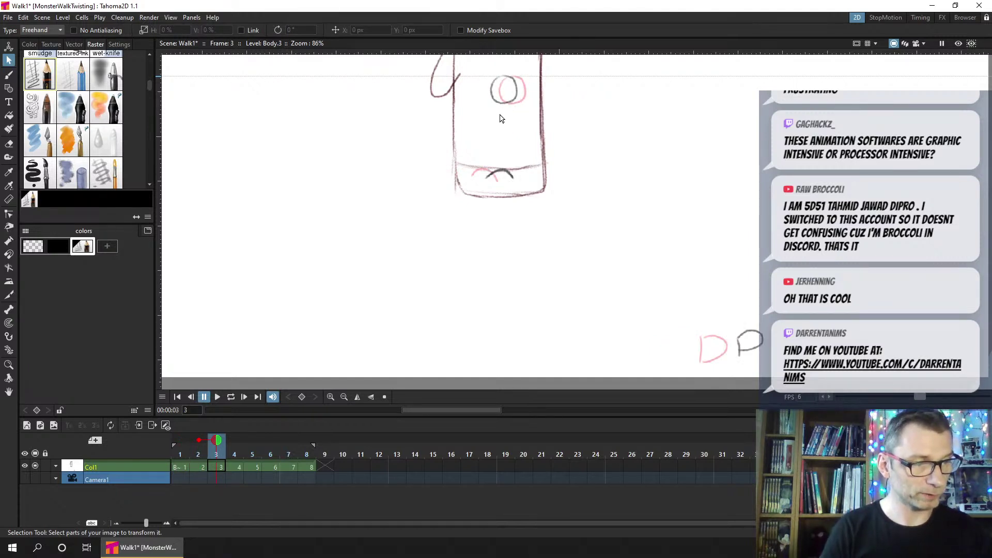
left_click_drag(481, 70, 520, 111)
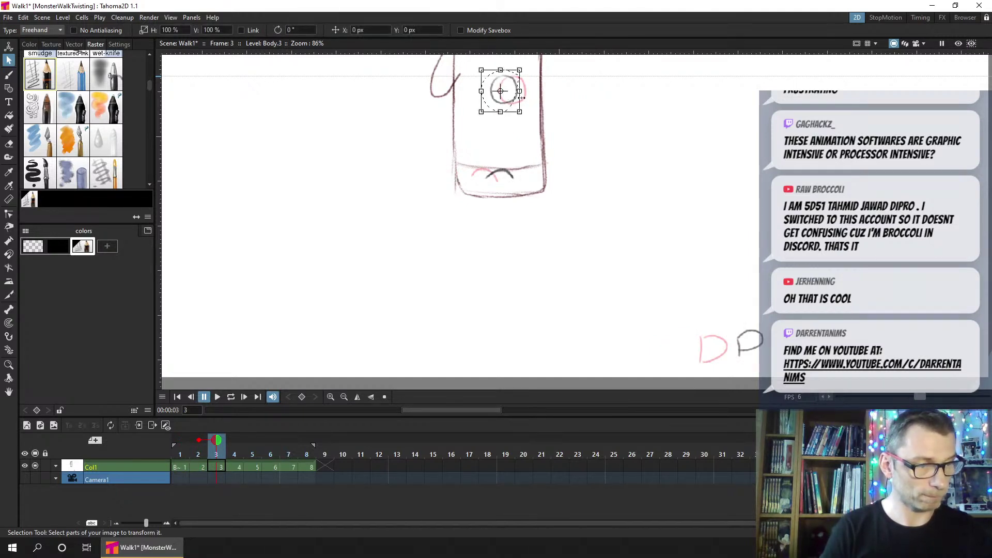
left_click(510, 122)
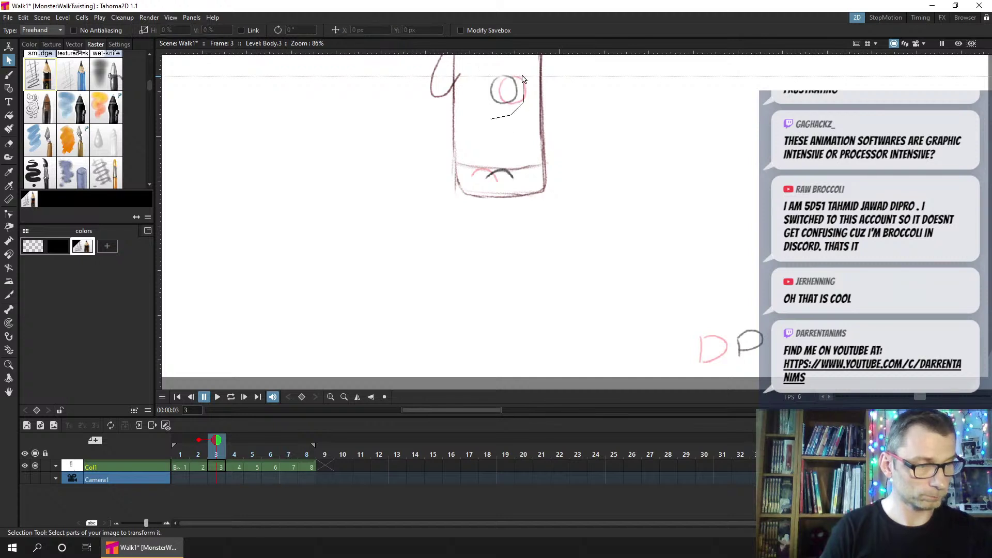
left_click_drag(515, 107, 482, 85)
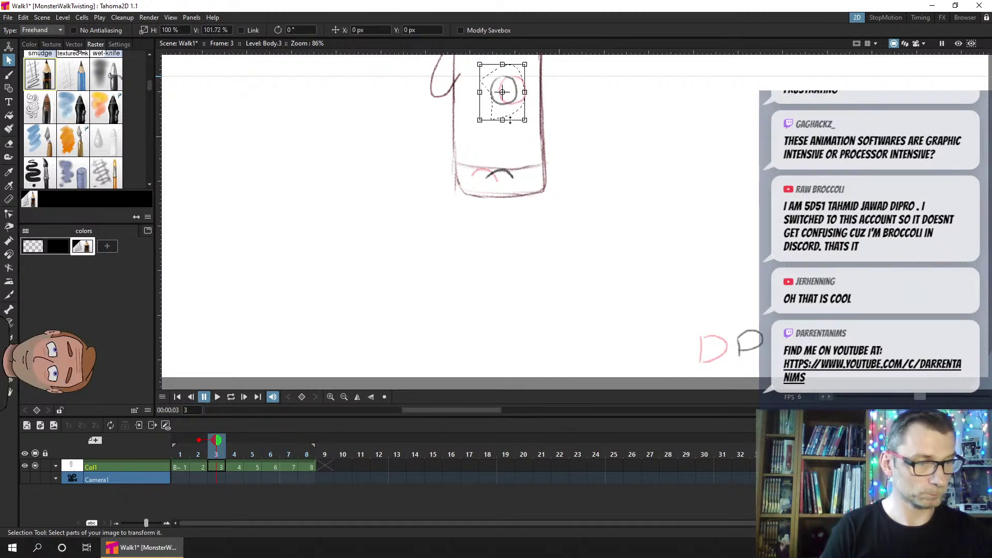
left_click(527, 102)
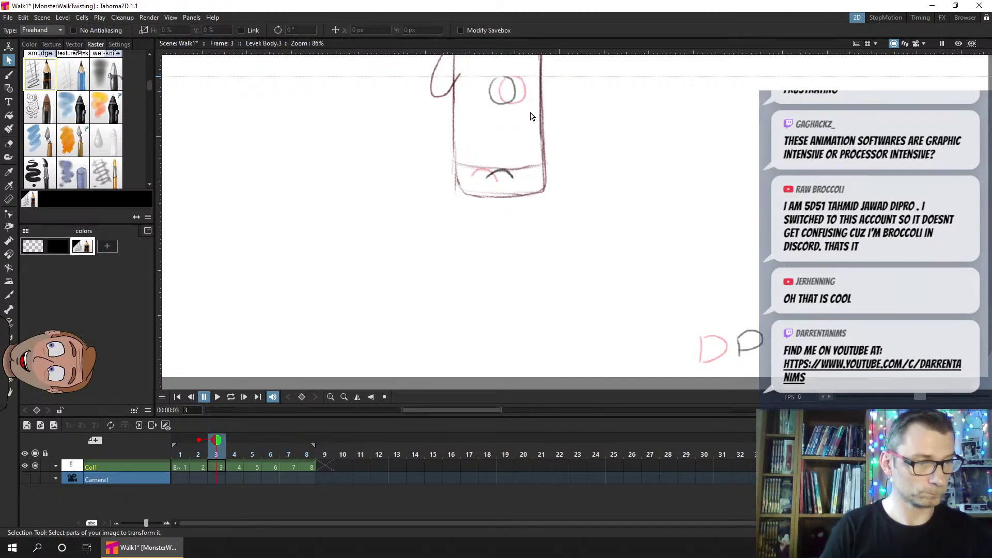
On frame 4, select the body circle with a freehand selection, move it 92.89 px to the left, and release the selection
key(".")
mouse_move(521, 80)
left_mouse_down()
mouse_move(512, 128)
mouse_move(523, 103)
mouse_move(506, 106)
left_mouse_up()
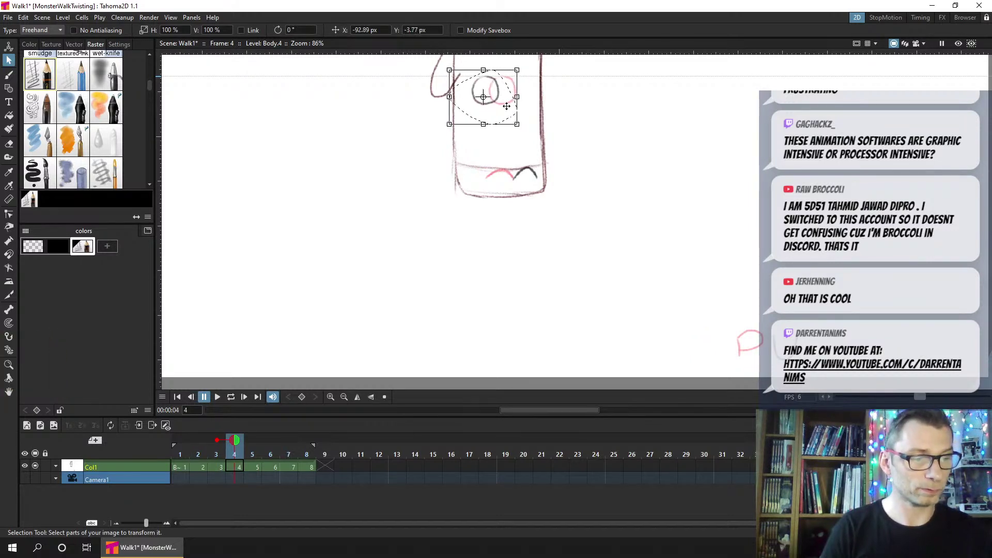
left_click(508, 133)
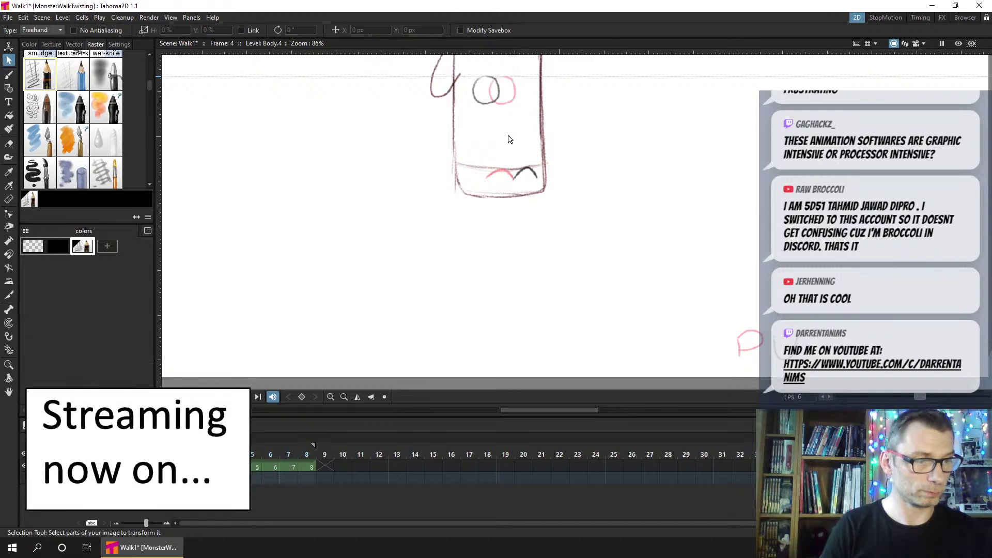
On frame 5, move the body circle 121.72 px to the left using a freehand selection, release it, and save the scene
key(".")
mouse_move(516, 94)
left_mouse_down()
mouse_move(505, 121)
mouse_move(516, 109)
mouse_move(499, 119)
mouse_move(491, 89)
left_mouse_up()
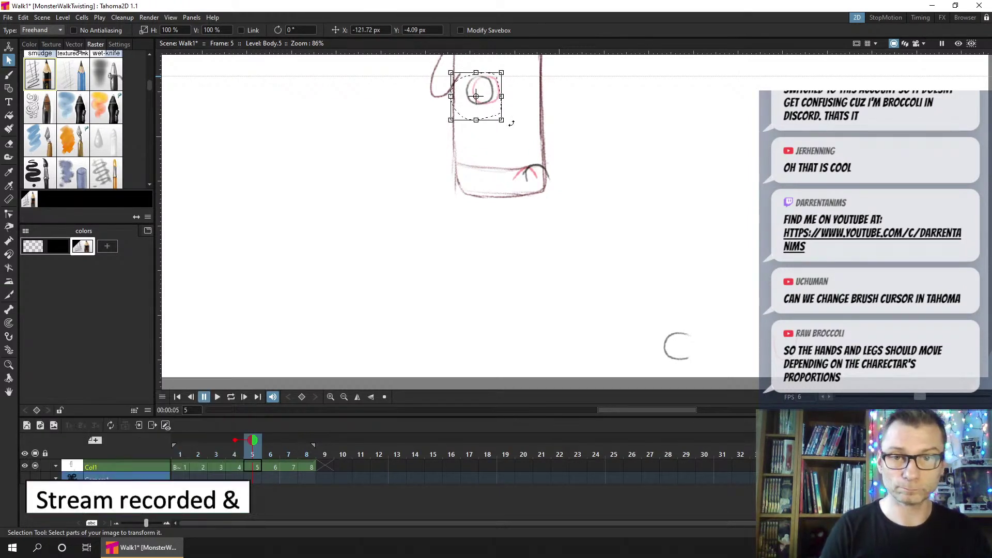
left_click(573, 129)
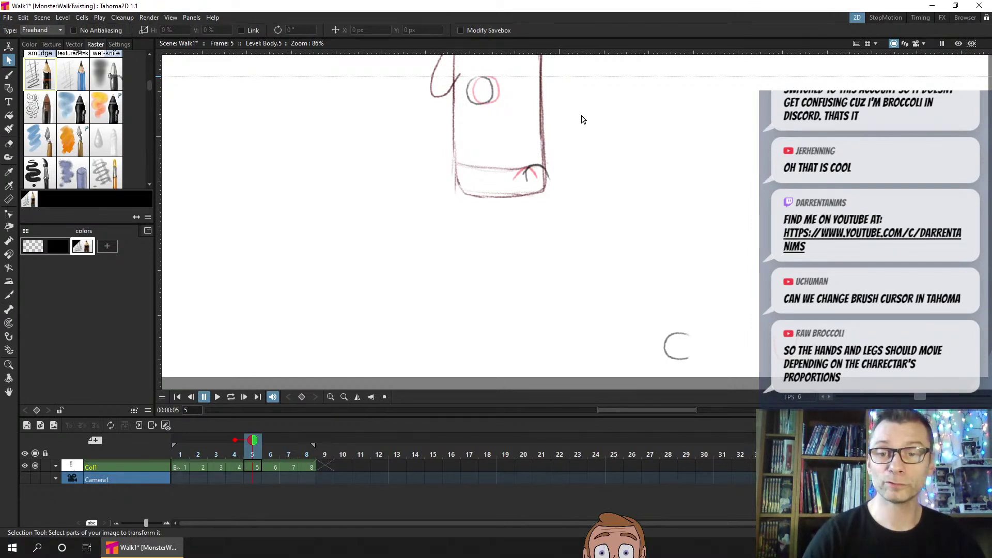
key("ctrl+s")
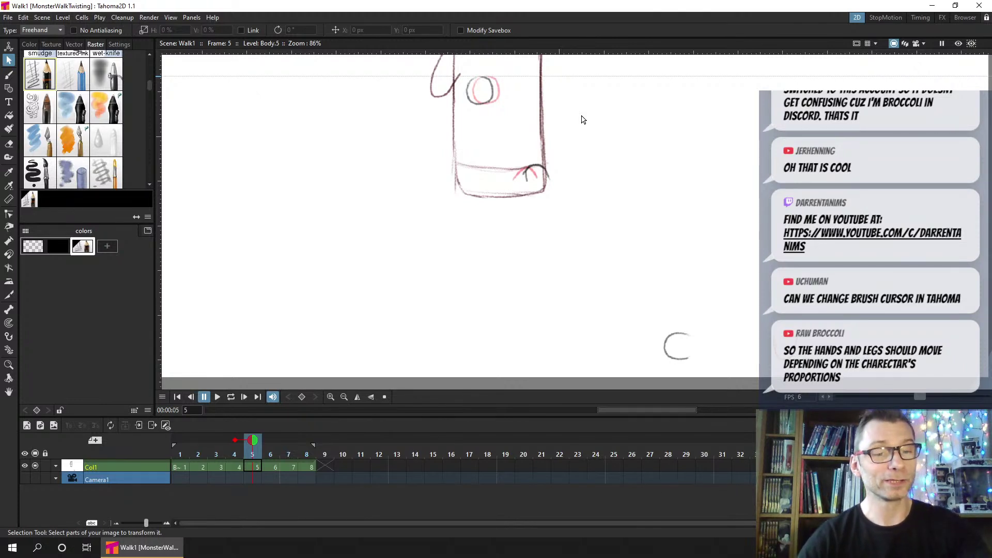
Look through the Interface, Visualization, Drawing and Tools preferences for the brush cursor settings
left_click(7, 18)
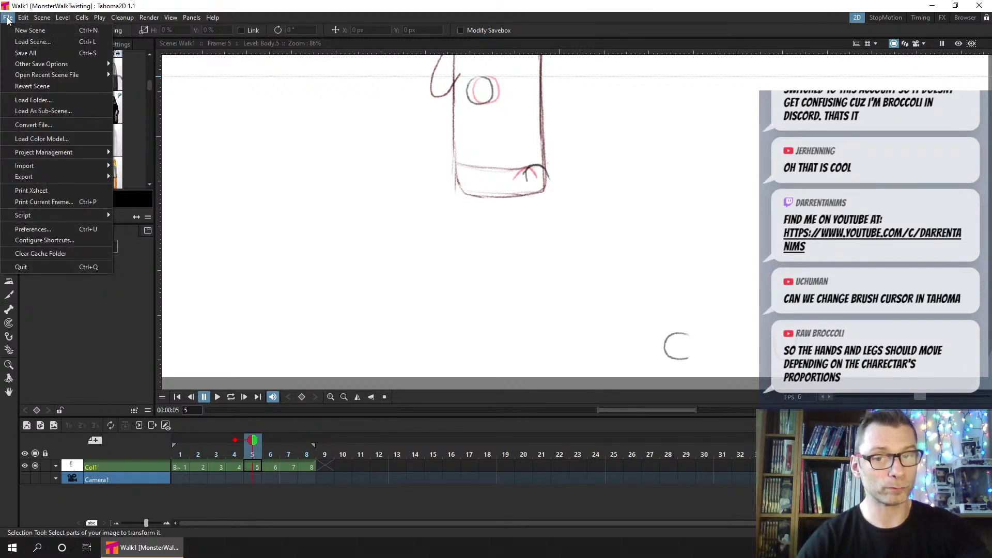
left_click(55, 229)
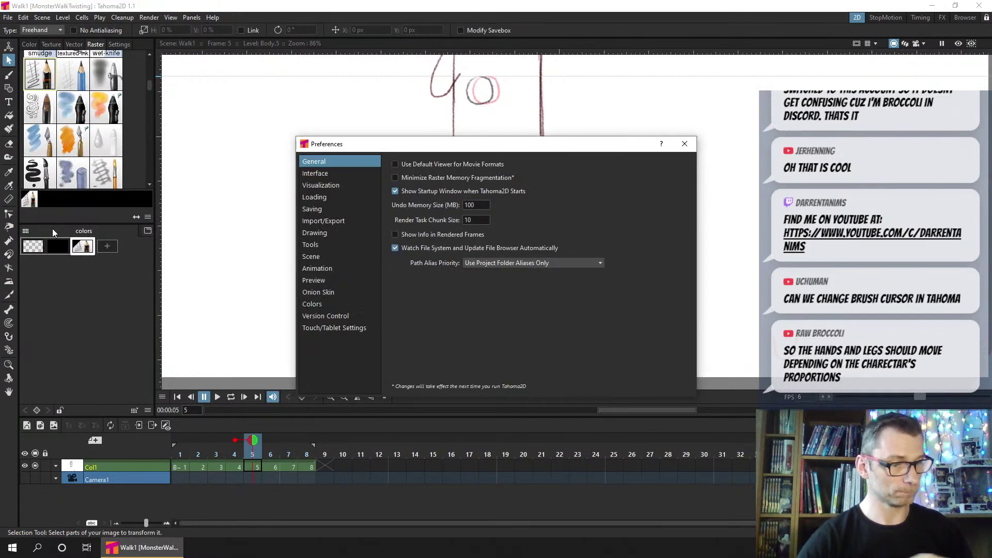
left_click_drag(544, 138, 459, 63)
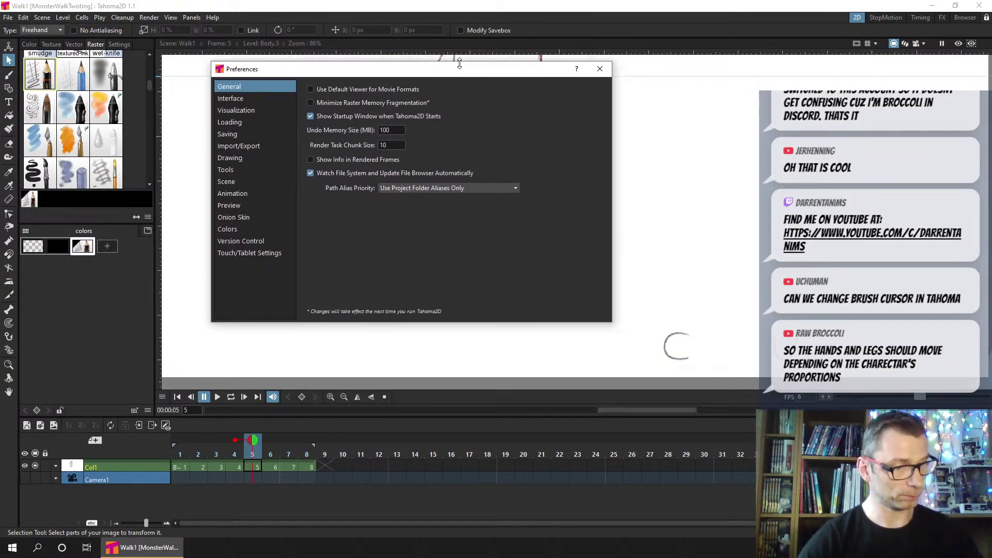
left_click(257, 96)
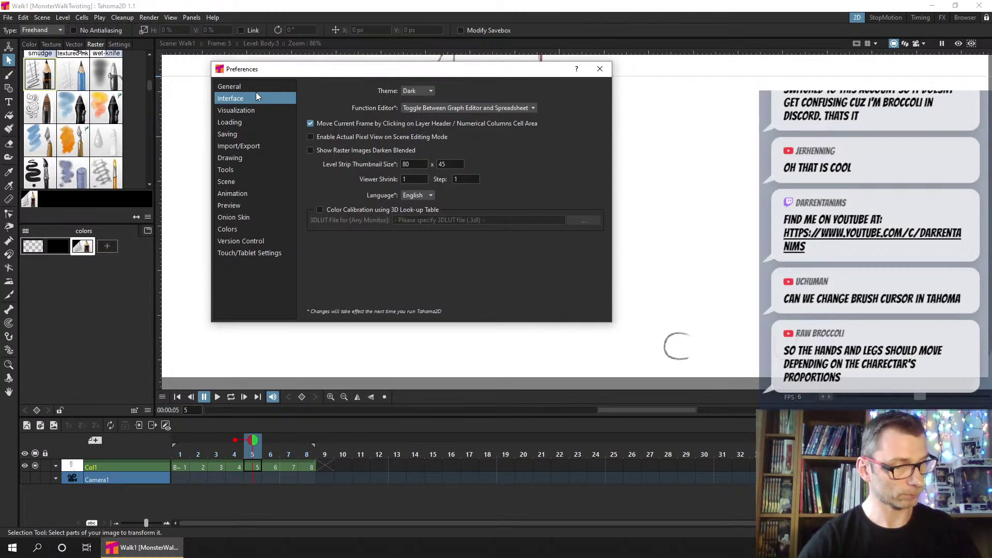
left_click(263, 110)
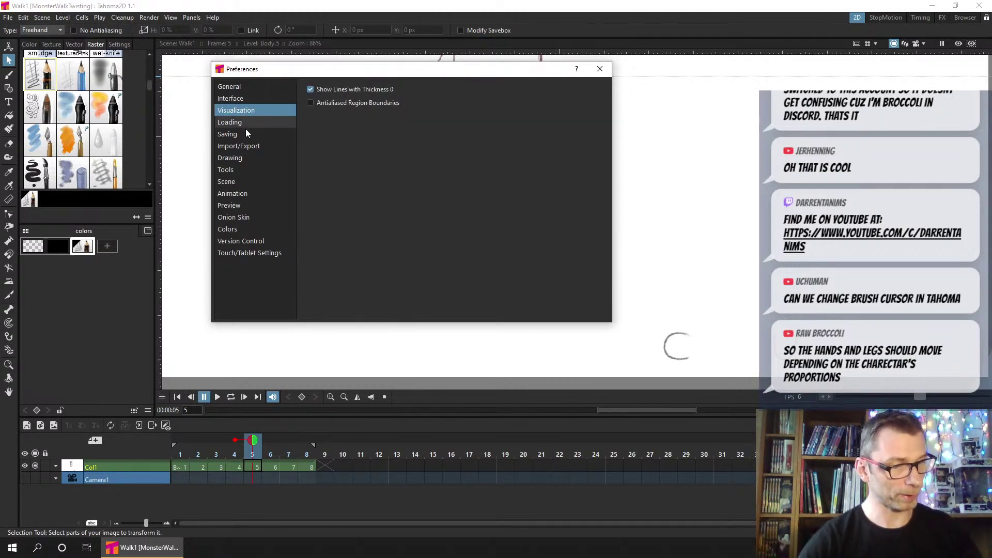
left_click(231, 159)
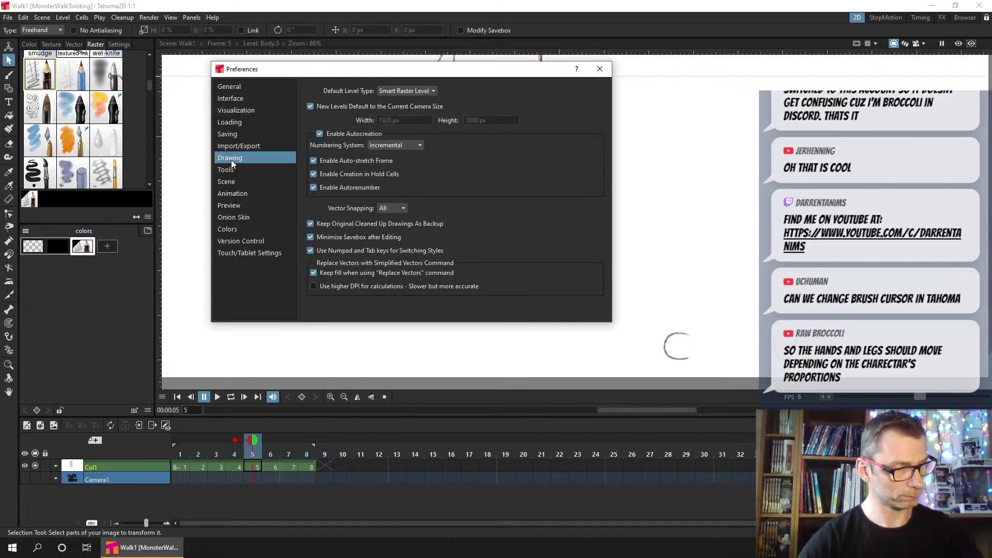
left_click(236, 170)
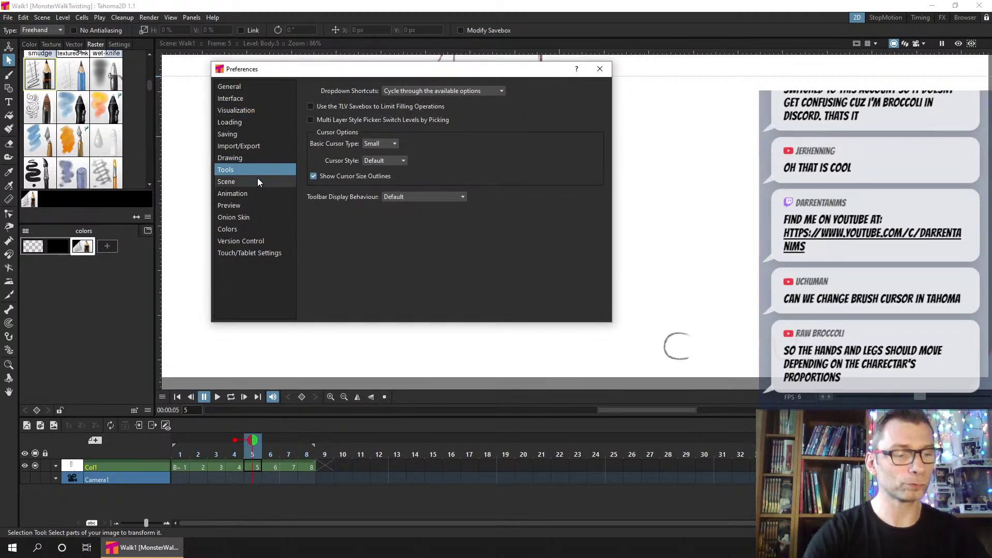
Review the available Basic Cursor Type and Cursor Style options, keeping Small and Default, and close the preferences
left_click(394, 142)
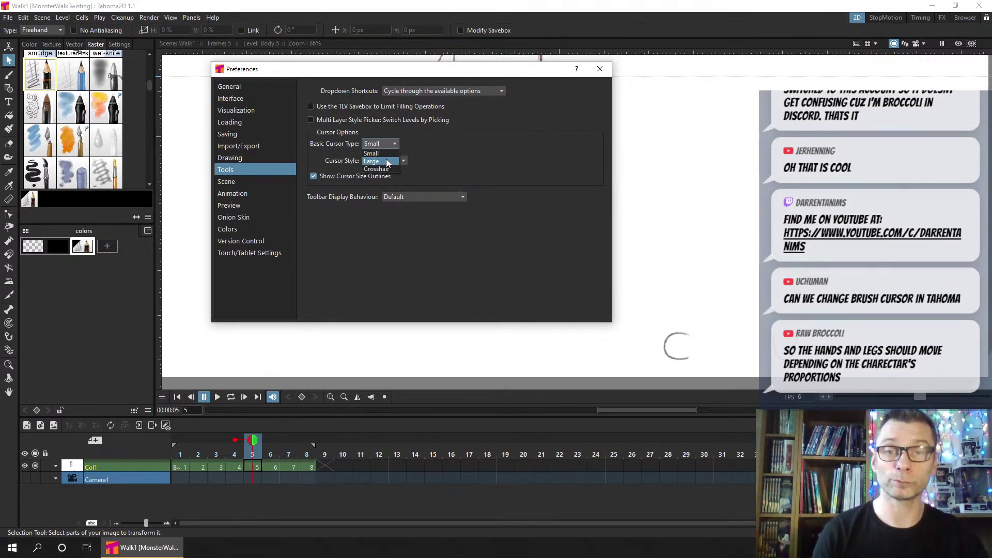
left_click(394, 150)
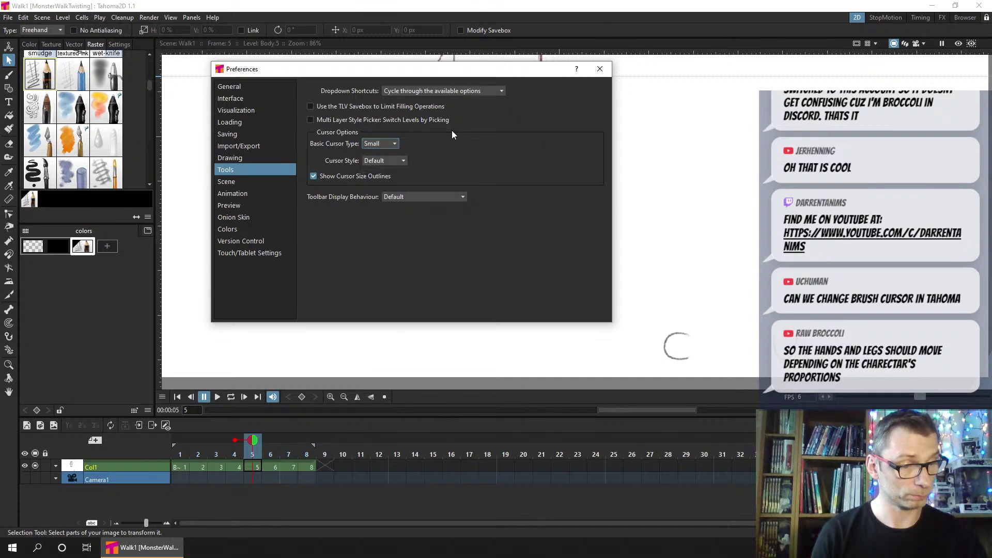
left_click(394, 161)
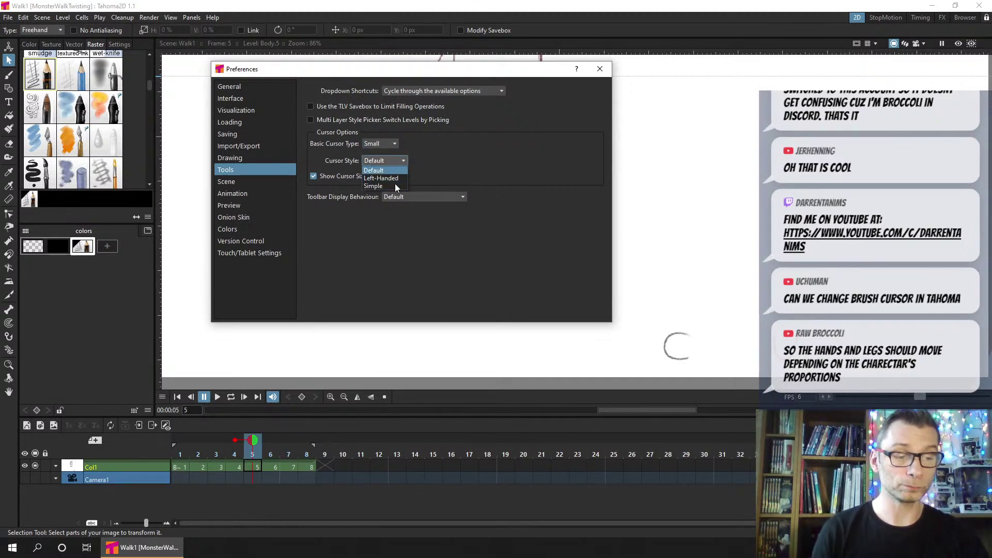
left_click(541, 113)
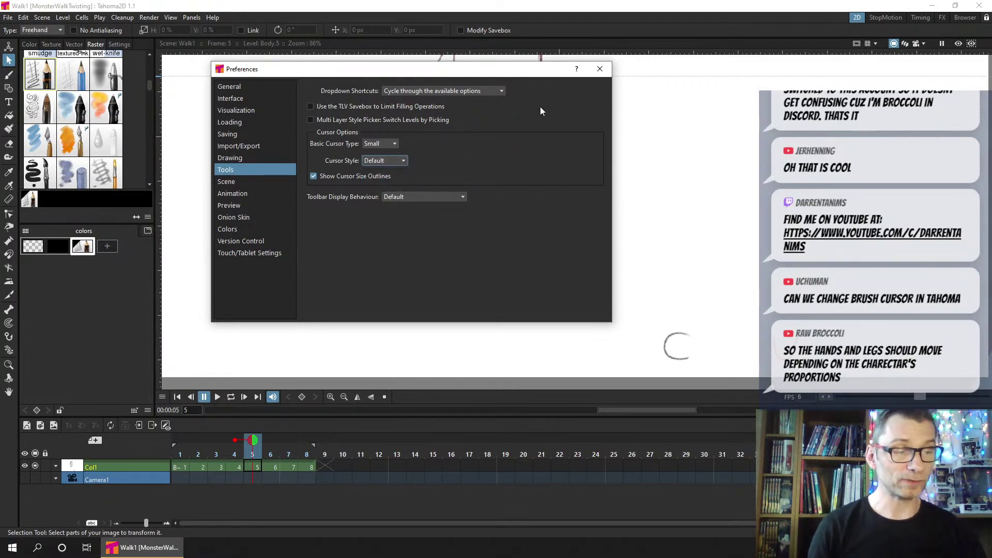
left_click(599, 69)
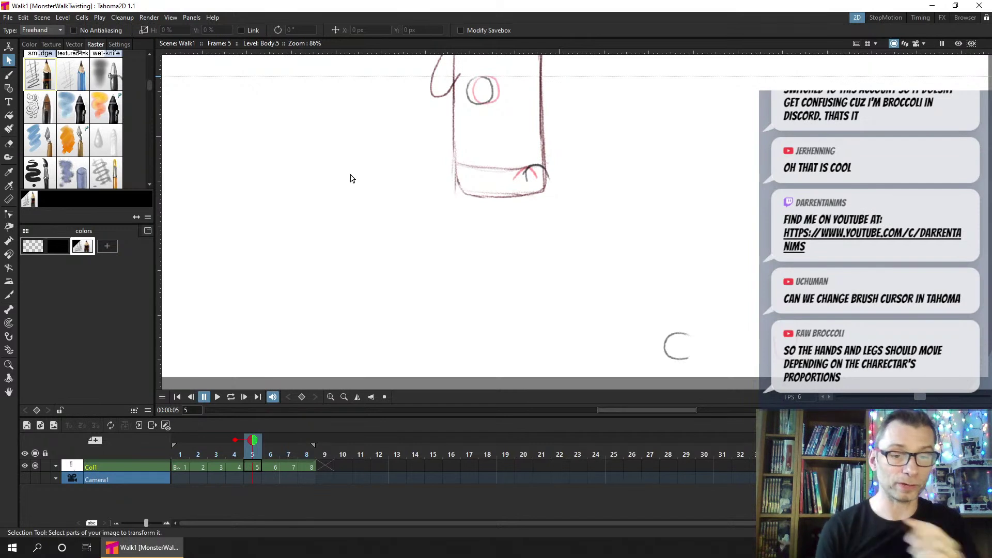
Activate the Eraser and the Brush tool in turn to examine how each cursor looks on the canvas
left_click(9, 143)
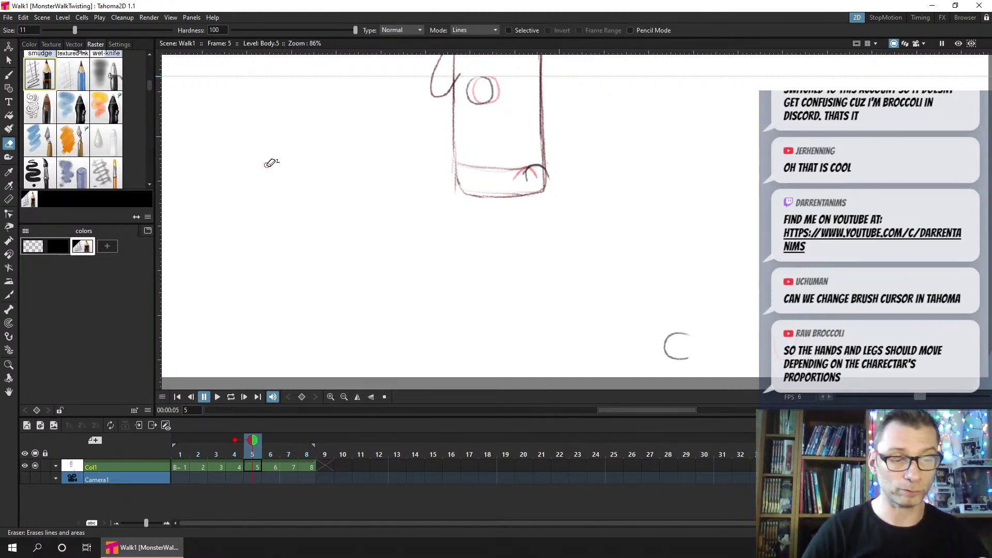
left_click(10, 76)
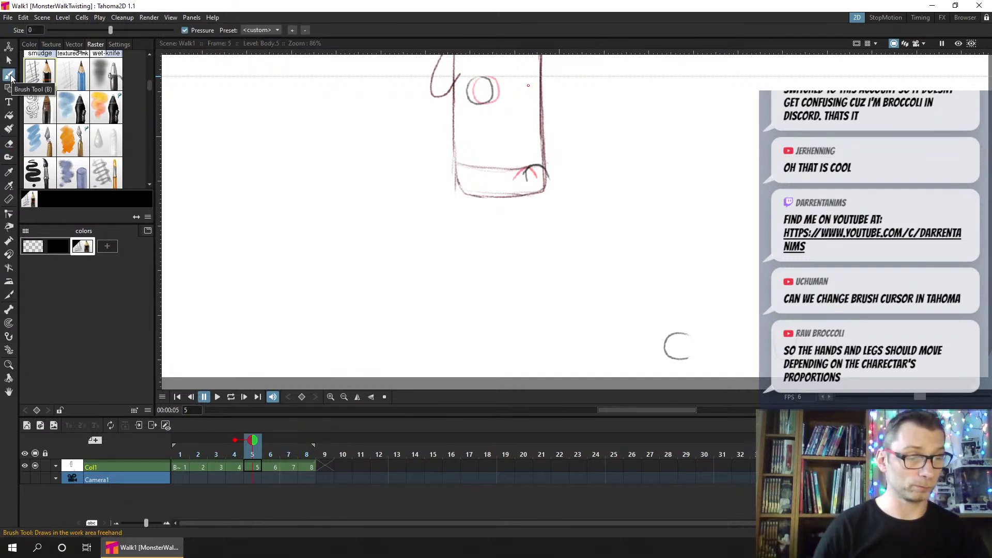
On frame 6, move the body circle 87.12 px to the left using a freehand selection, and go to frame 7
left_click(271, 451)
left_click(273, 468)
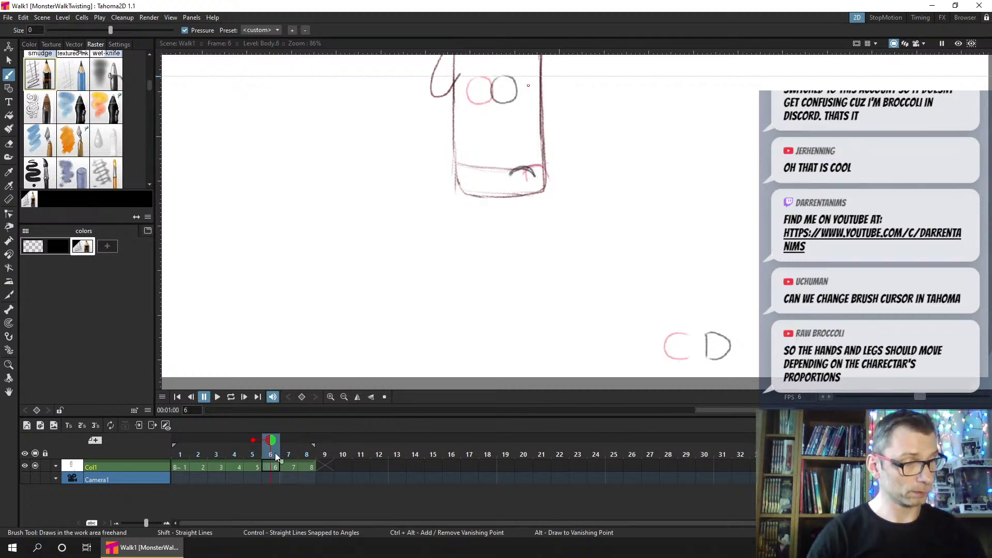
key("s")
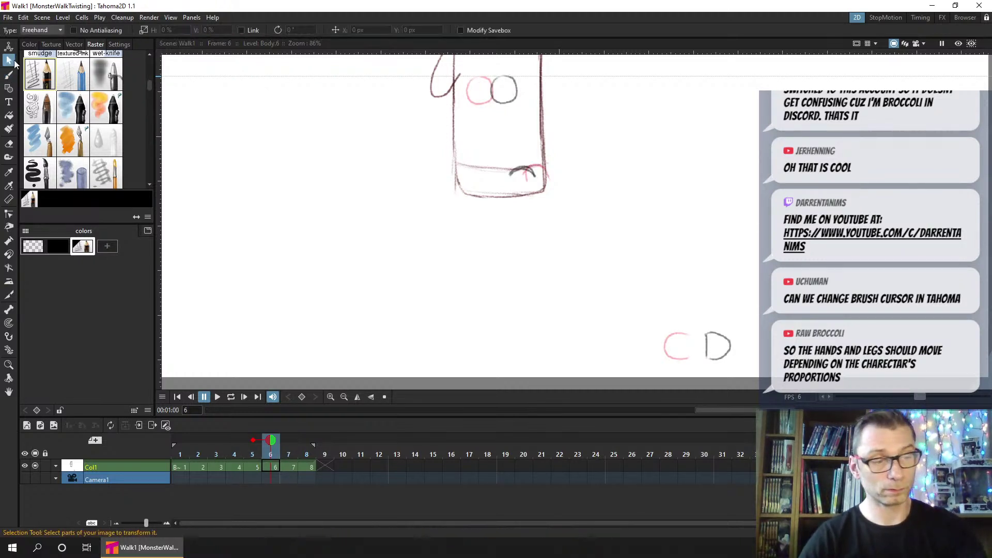
mouse_move(485, 79)
left_mouse_down()
mouse_move(513, 118)
mouse_move(478, 111)
mouse_move(513, 110)
mouse_move(496, 111)
left_mouse_up()
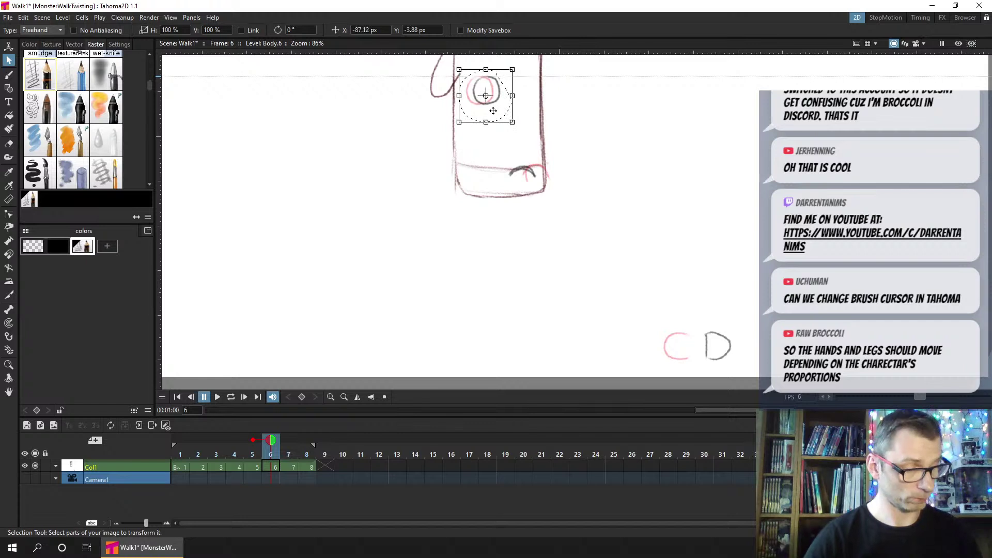
left_click(287, 464)
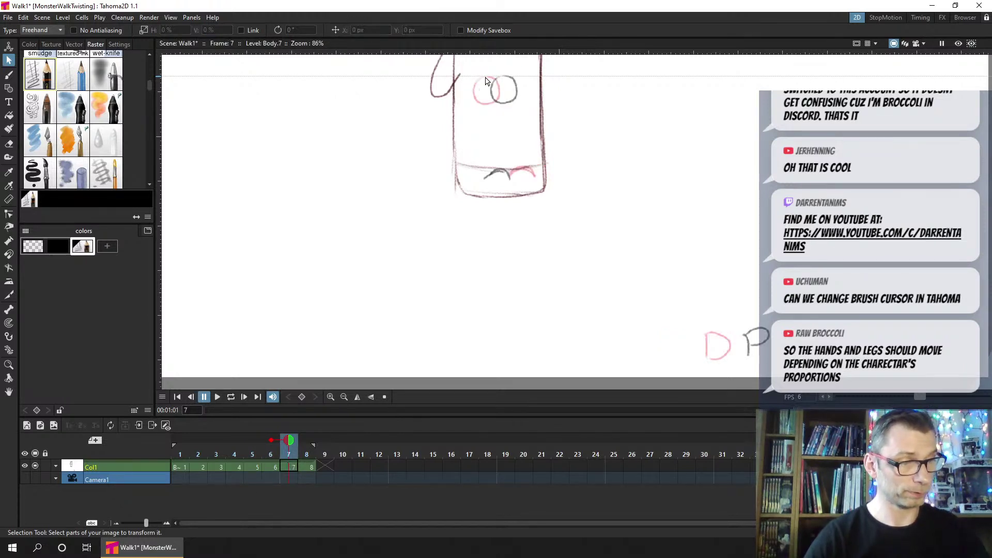
Select the circle on the body in frame 7 with the freehand selection and shift it slightly left
mouse_move(497, 70)
left_mouse_down()
mouse_move(521, 118)
mouse_move(499, 71)
left_mouse_up()
left_click_drag(514, 109, 510, 109)
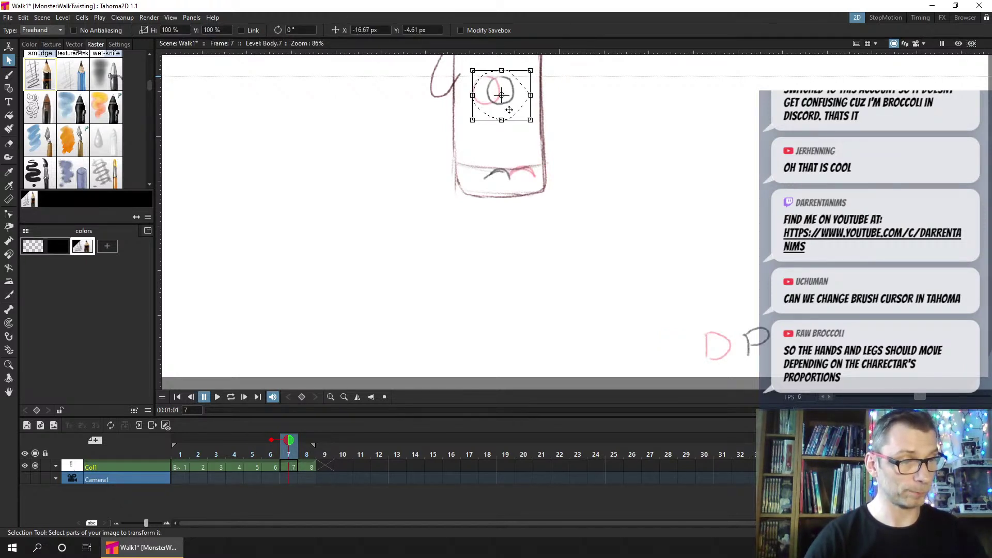
In frame 8, show frame 1 as a fixed onion skin, move the circle right to sit near frame 1's circle, and save the scene
left_click(313, 454)
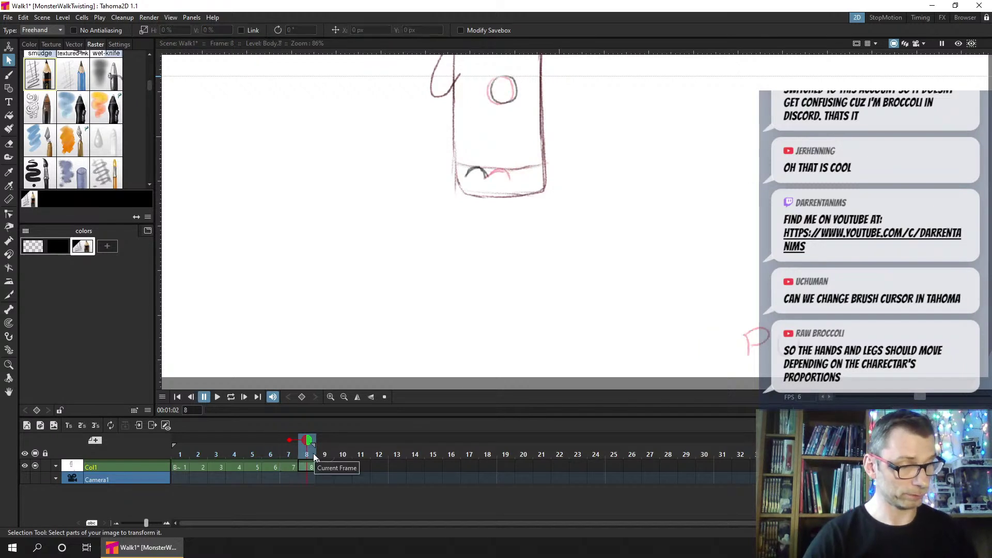
left_click(181, 436)
mouse_move(525, 78)
left_mouse_down()
mouse_move(479, 82)
mouse_move(495, 113)
mouse_move(523, 110)
left_mouse_up()
left_click(568, 126)
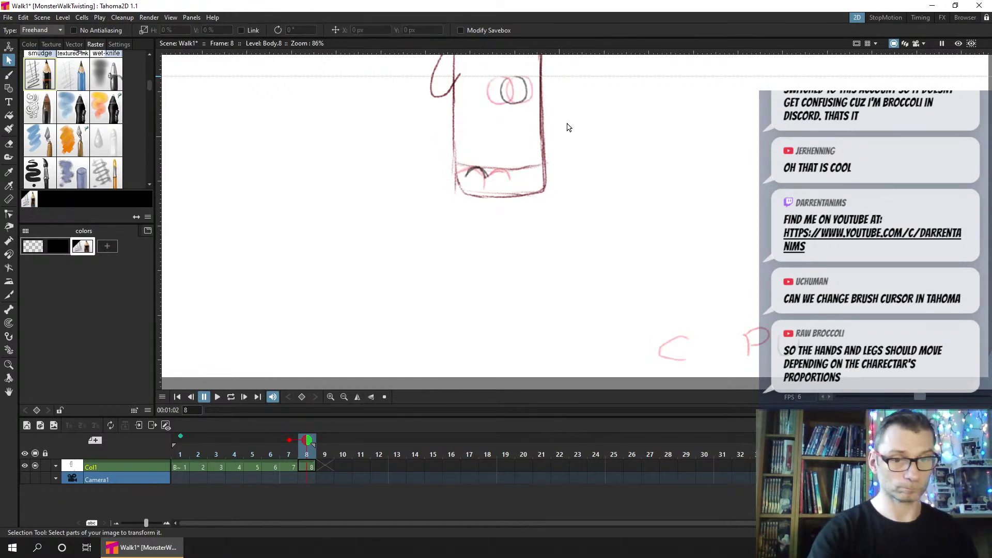
key("ctrl+s")
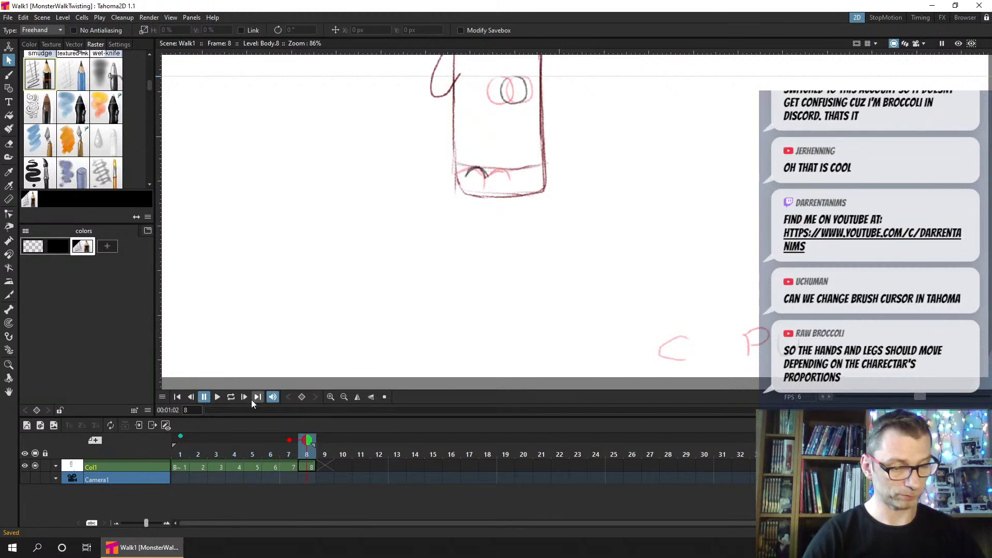
Play the walk cycle in a loop, stop it, and scrub to frames 4 and 5 to examine the circle spacing
left_click(231, 396)
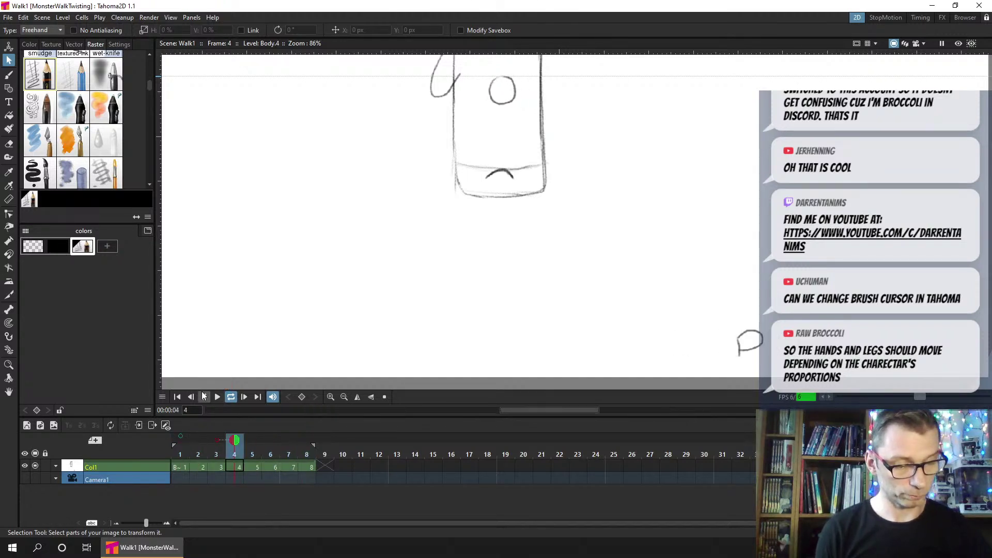
left_click(205, 397)
left_click_drag(196, 450, 231, 449)
left_click(231, 449)
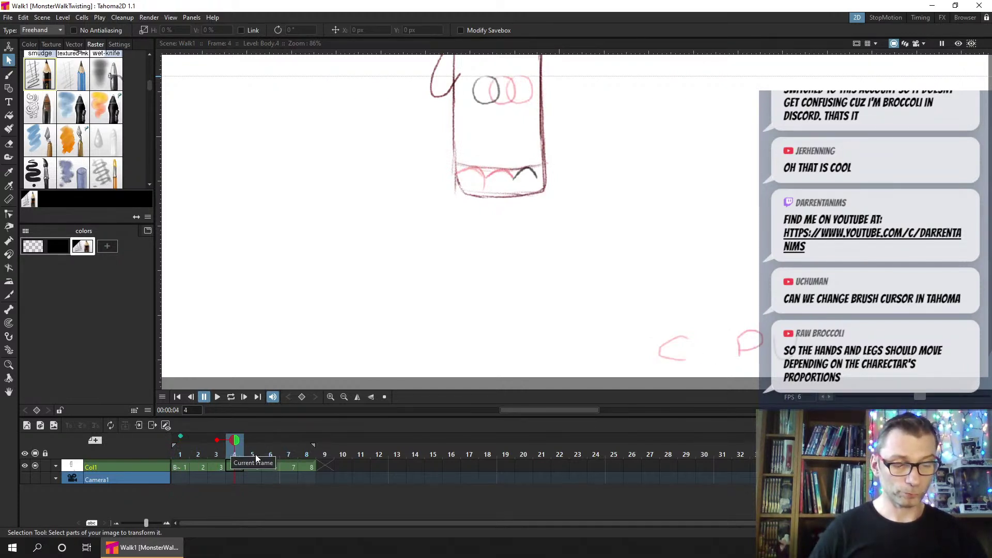
left_click(252, 449)
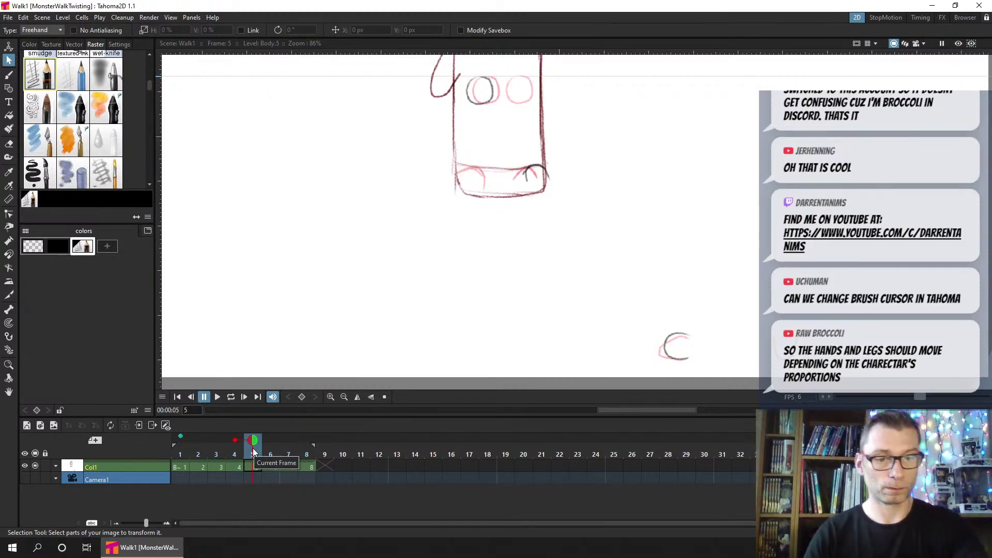
With the brush, sketch a span line in frame 5's blank area, numbered 1 2 3 4 under a right-pointing arrow
left_click(9, 75)
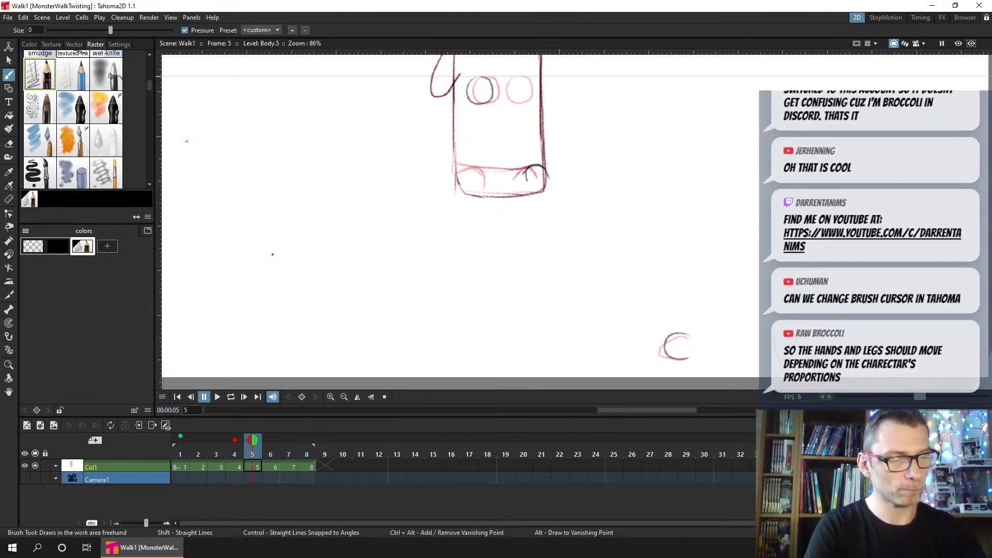
mouse_move(186, 142)
left_mouse_down()
mouse_move(188, 172)
mouse_move(188, 156)
mouse_move(304, 168)
left_mouse_up()
left_click(305, 158, "shift")
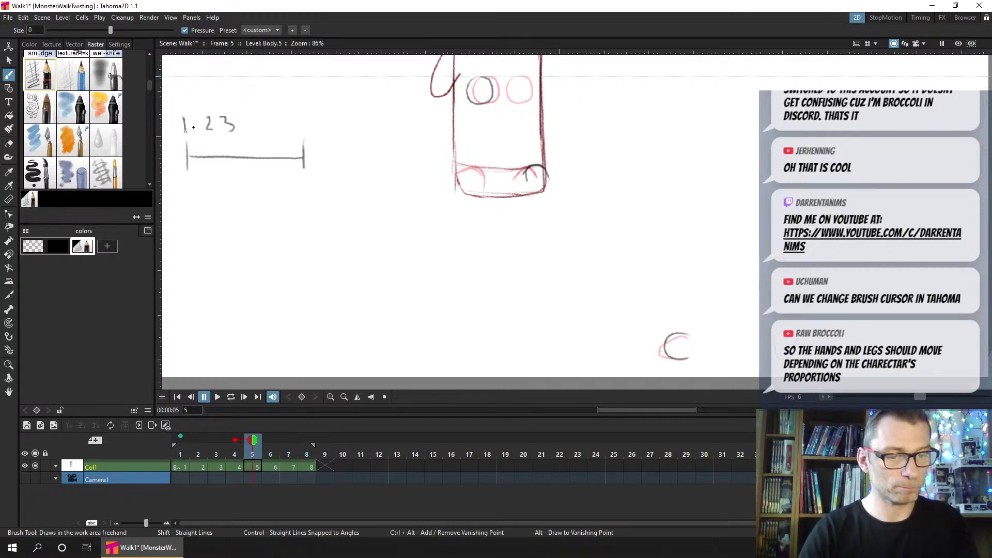
left_click_drag(252, 118, 258, 133)
left_click_drag(194, 102, 258, 108)
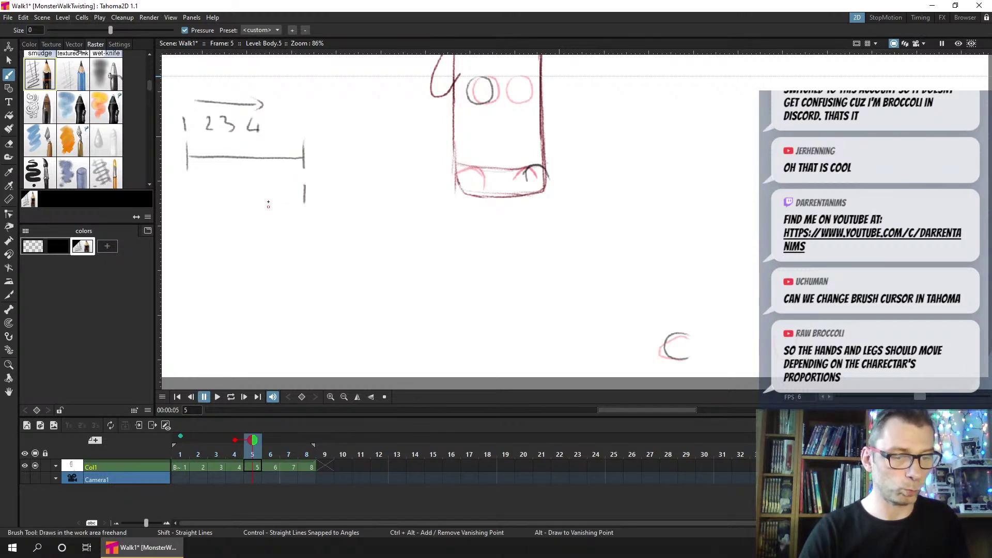
Add the reverse order 1 2 3 4 with a left-pointing arrow below the span line, mark both turning ends with 5, and save
mouse_move(270, 187)
left_mouse_down()
mouse_move(279, 205)
mouse_move(249, 196)
mouse_move(240, 207)
mouse_move(214, 204)
left_mouse_up()
mouse_move(312, 226)
left_mouse_down()
mouse_move(228, 221)
mouse_move(226, 233)
left_mouse_up()
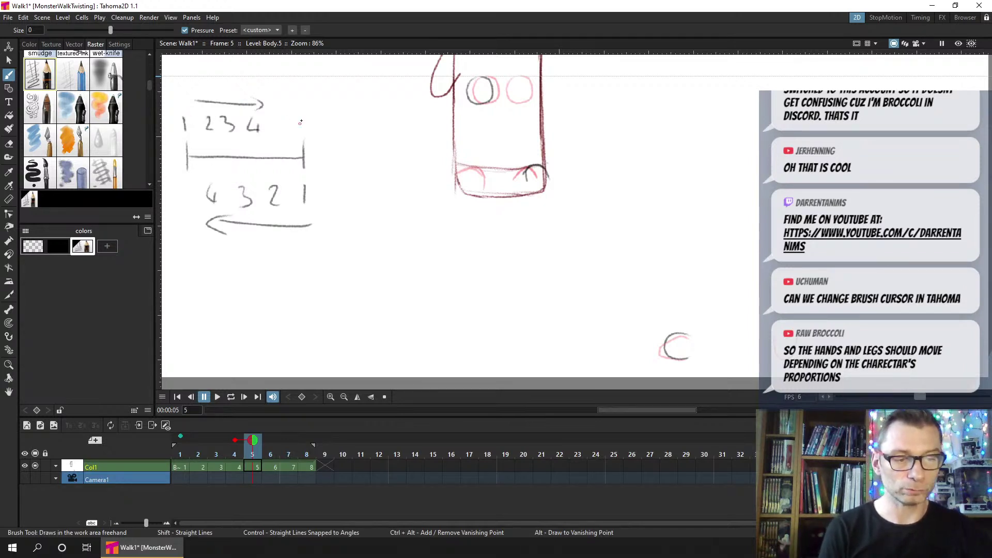
left_click_drag(298, 109, 307, 123)
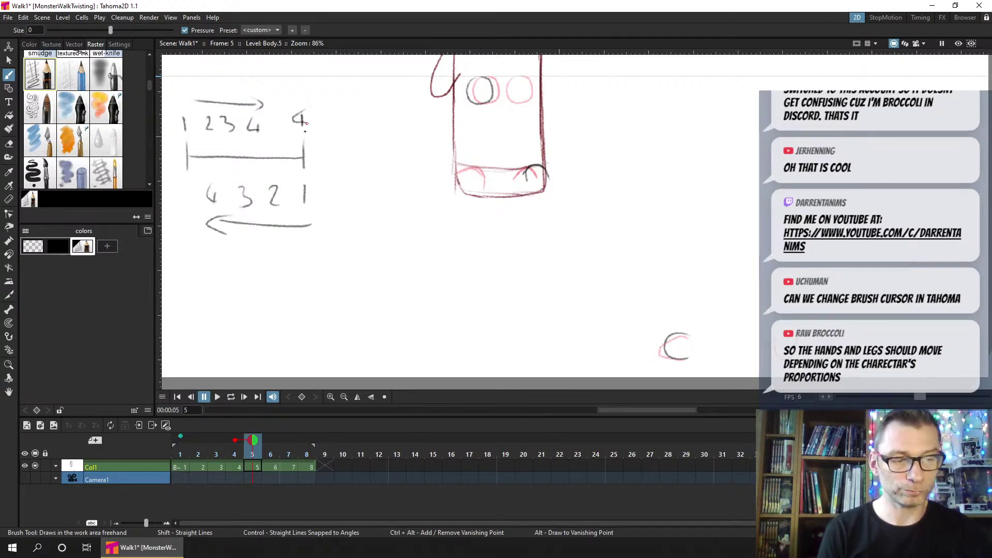
left_click_drag(184, 181, 182, 197)
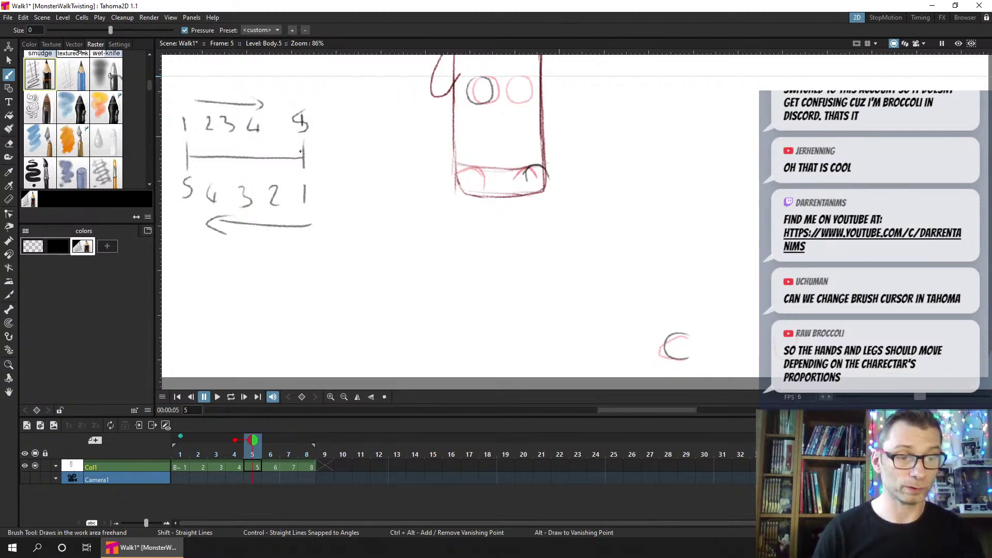
key("ctrl+s")
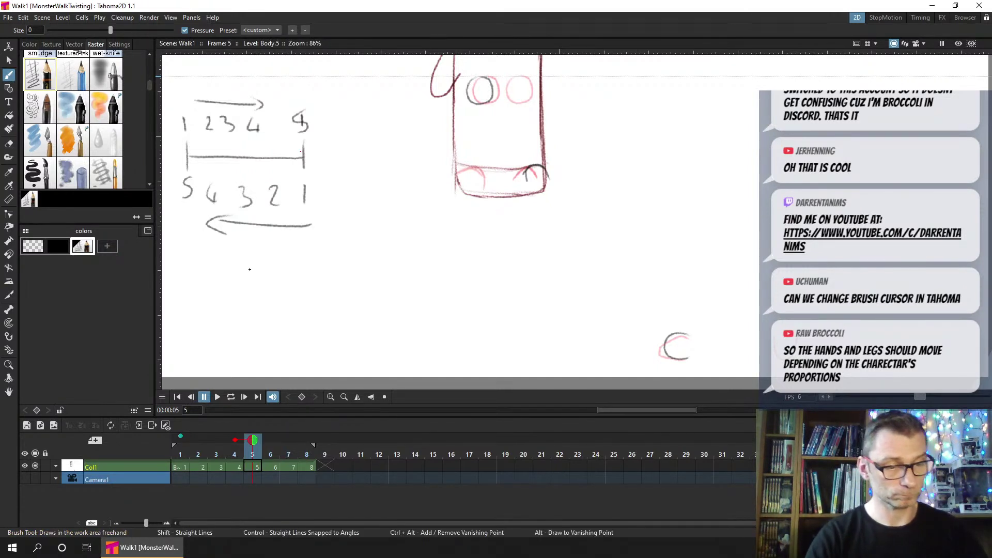
Sketch a second spacing chart labelled S and E, with a middle tick and one tick close to each end
mouse_move(228, 310)
left_mouse_down()
mouse_move(375, 294)
mouse_move(396, 280)
mouse_move(391, 302)
left_mouse_up()
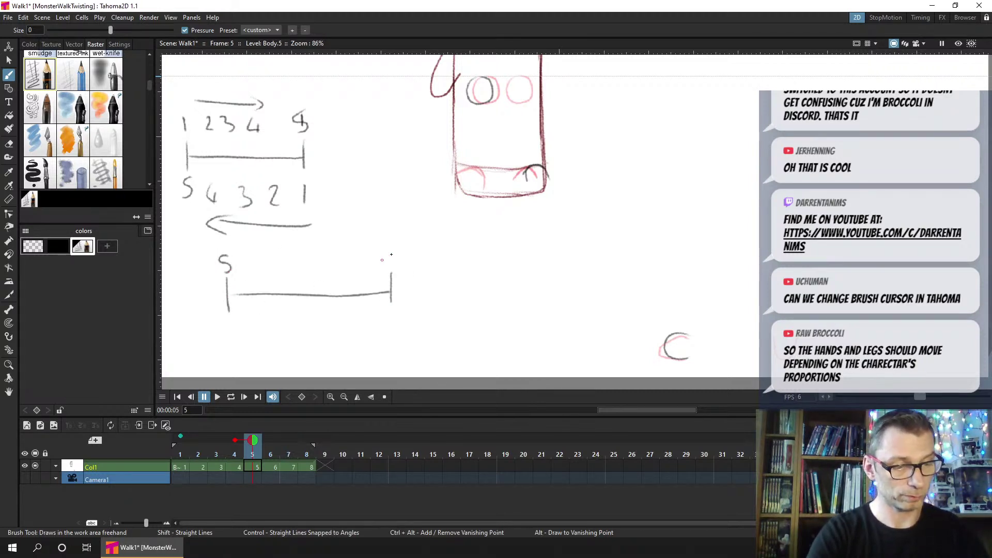
left_click_drag(383, 262, 395, 261)
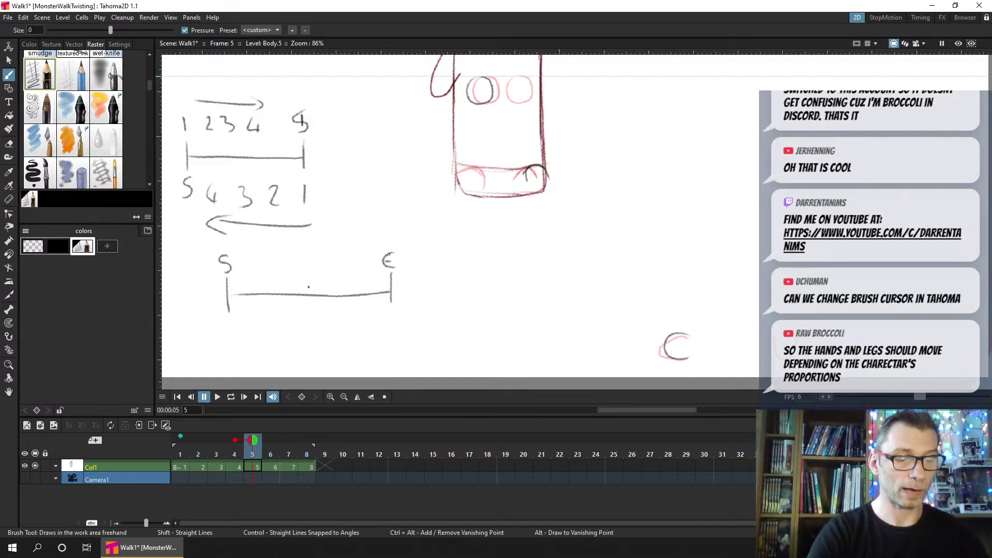
left_click_drag(309, 276, 309, 308)
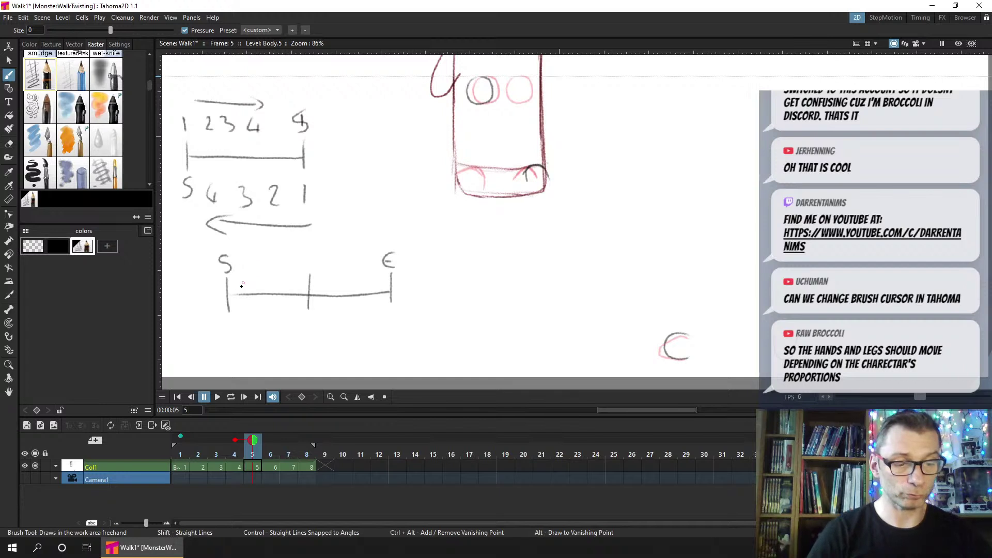
left_click_drag(242, 279, 243, 309)
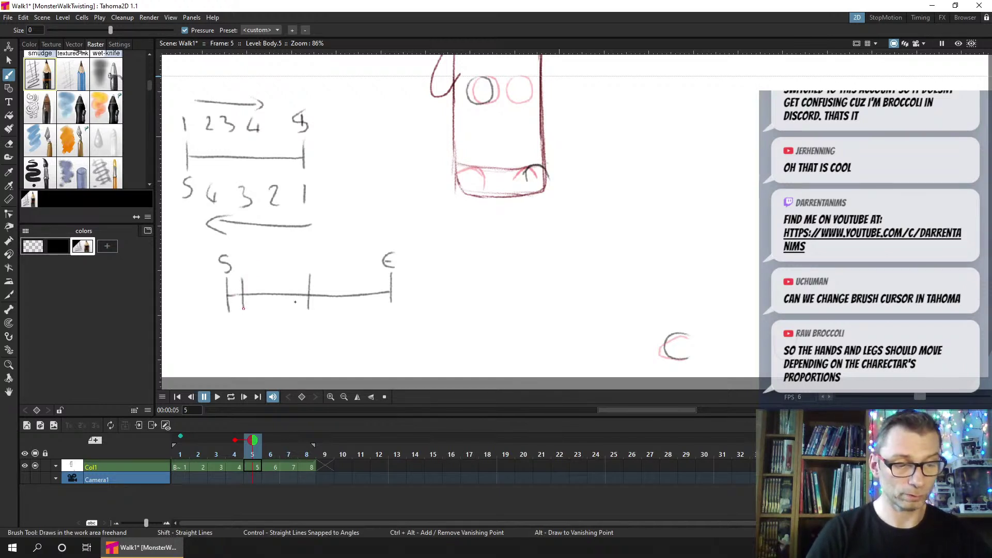
left_click_drag(374, 278, 375, 305)
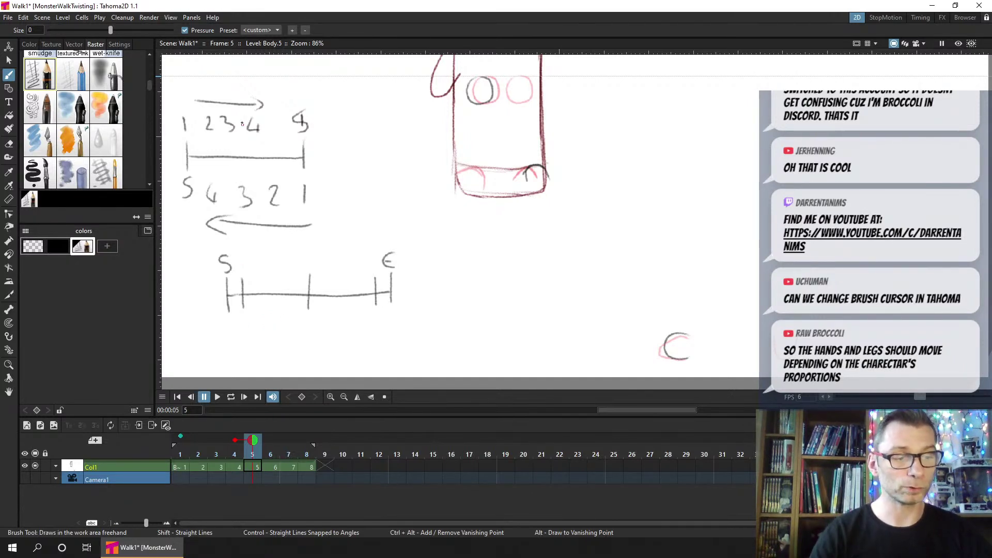
Erase both sketched spacing charts from frame 5 with the Freehand eraser, return to the brush, and save the scene
left_click(9, 145)
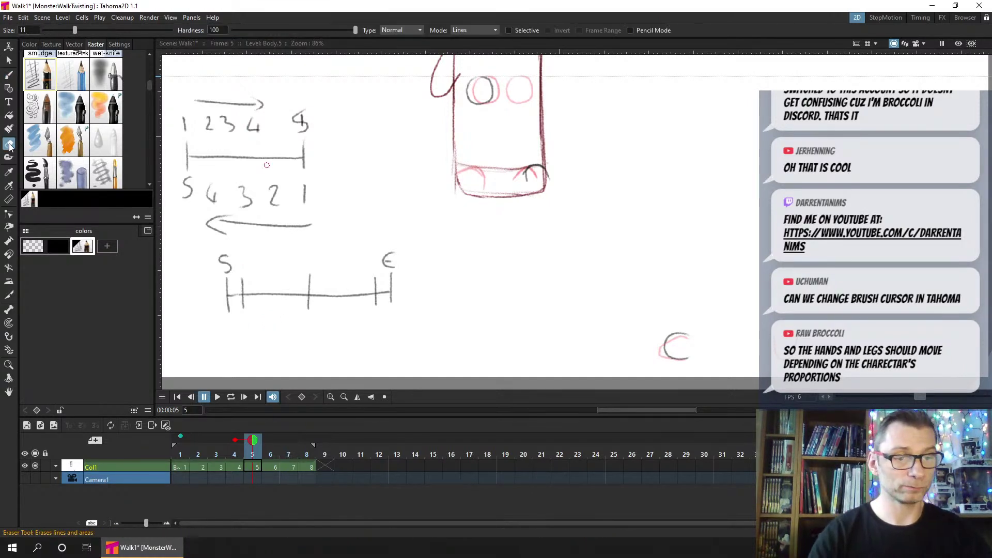
left_click(419, 30)
left_click(394, 55)
mouse_move(368, 90)
left_mouse_down()
mouse_move(238, 72)
mouse_move(168, 101)
mouse_move(171, 213)
mouse_move(229, 342)
mouse_move(448, 321)
mouse_move(379, 101)
left_mouse_up()
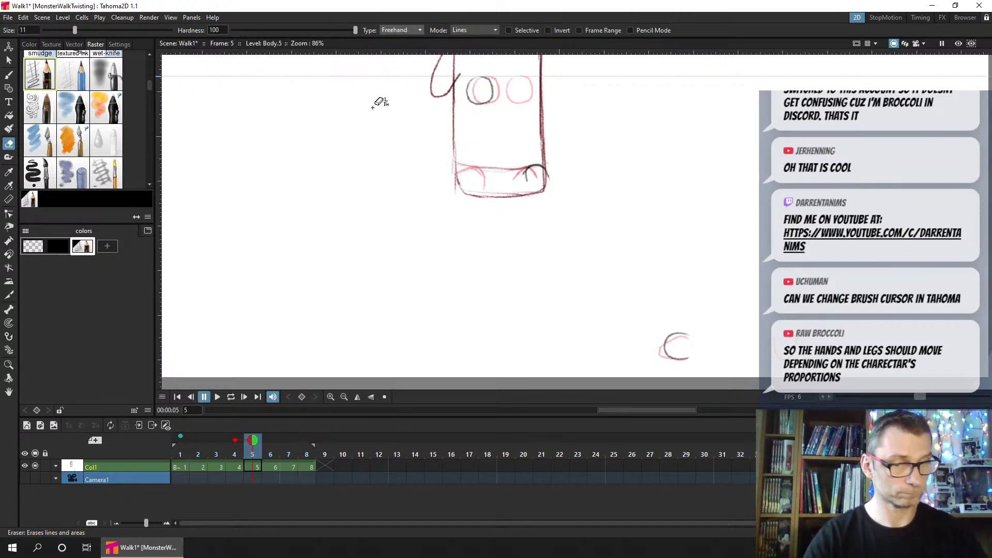
left_click(13, 77)
key("ctrl+s")
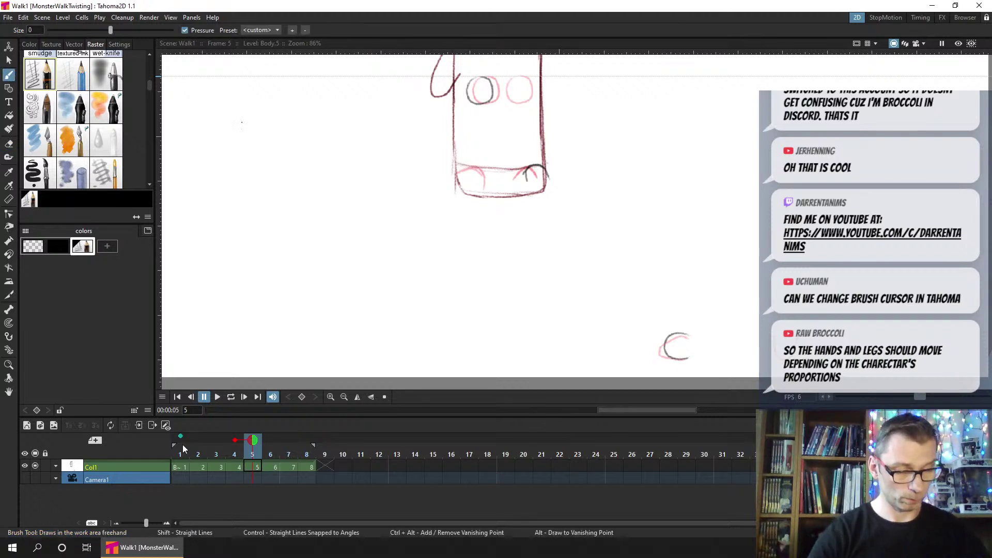
Scrub from frame 1 to frame 5 and extend the onion skin back to include frames 2 and 3
left_click(182, 445)
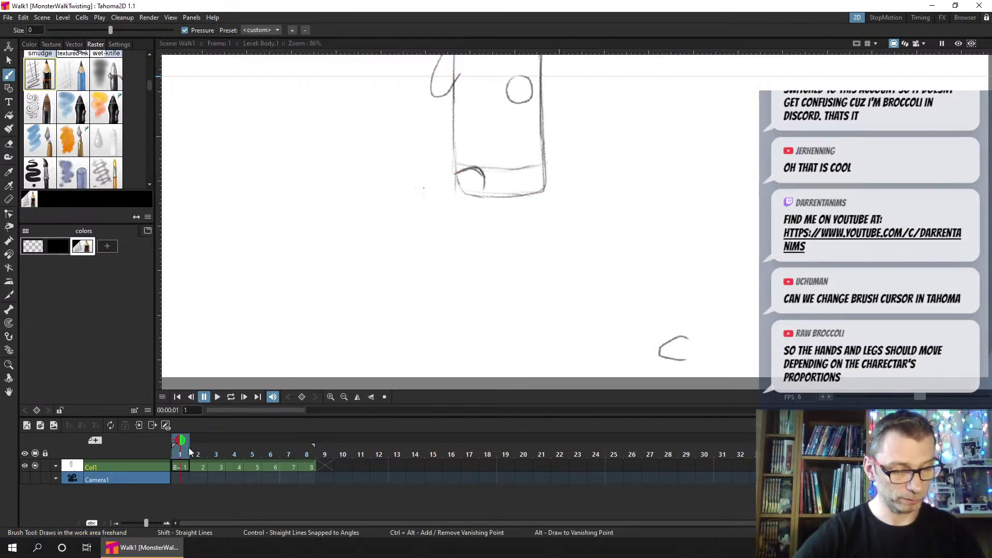
left_click_drag(190, 452, 256, 447)
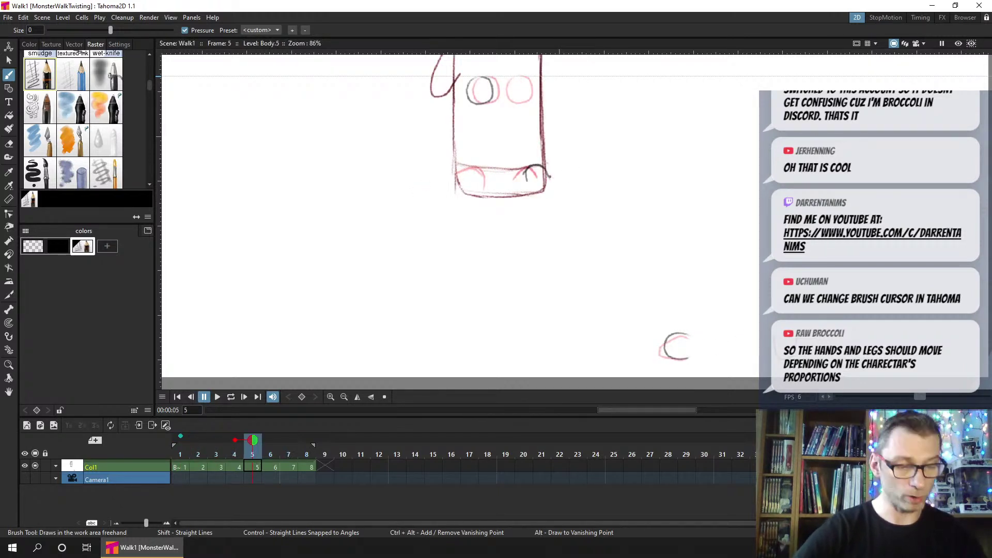
left_click(217, 441)
left_click_drag(210, 439, 197, 440)
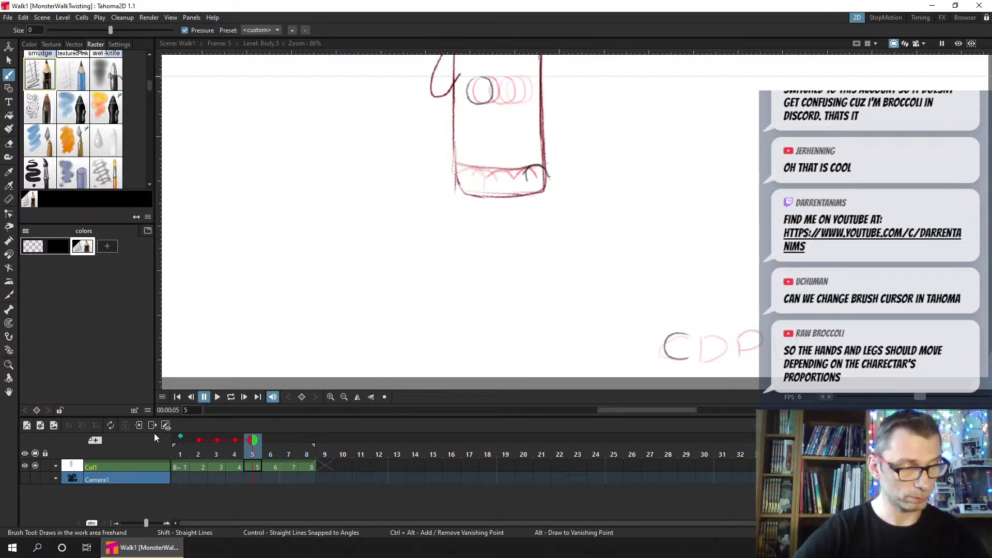
Draw short vertical tick marks at the centres of the five onion-skinned arches along the base of the body
scroll(534, 171, "up", 5)
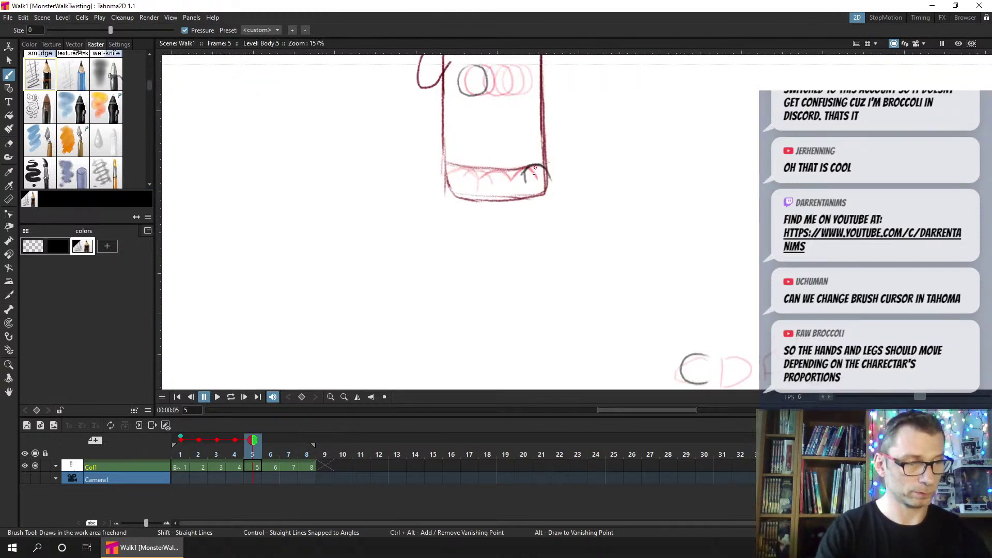
left_click_drag(528, 134, 529, 170)
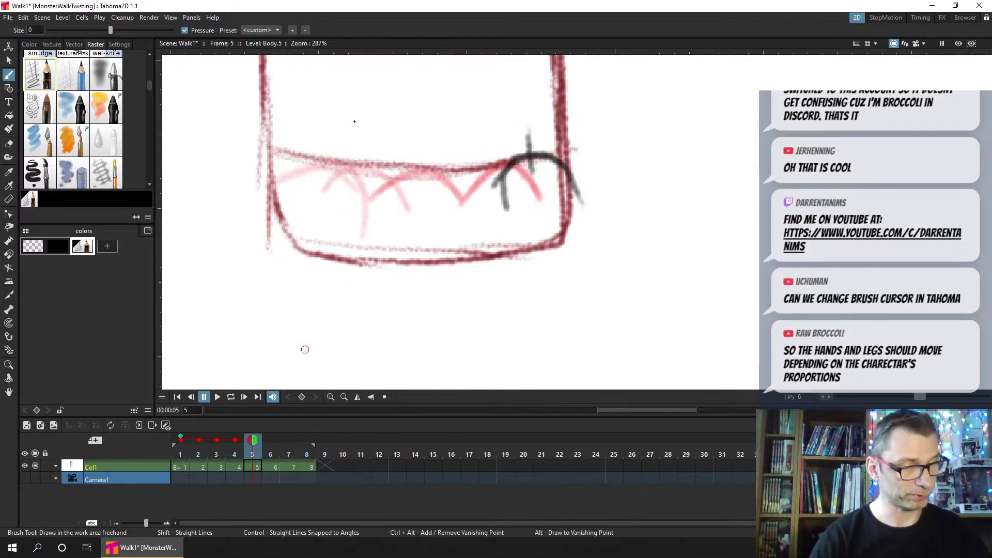
left_click_drag(322, 127, 320, 184)
left_click_drag(345, 137, 345, 178)
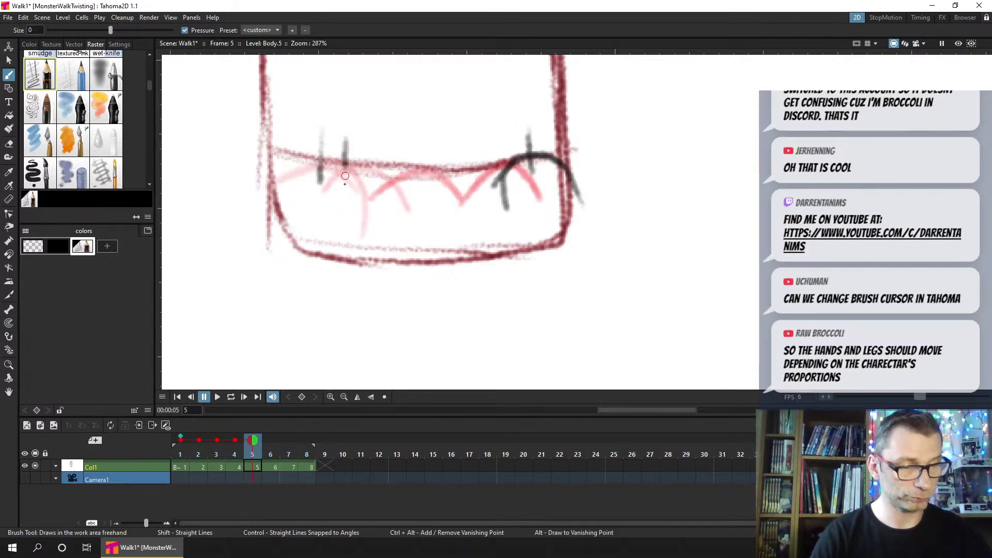
left_click_drag(418, 138, 420, 197)
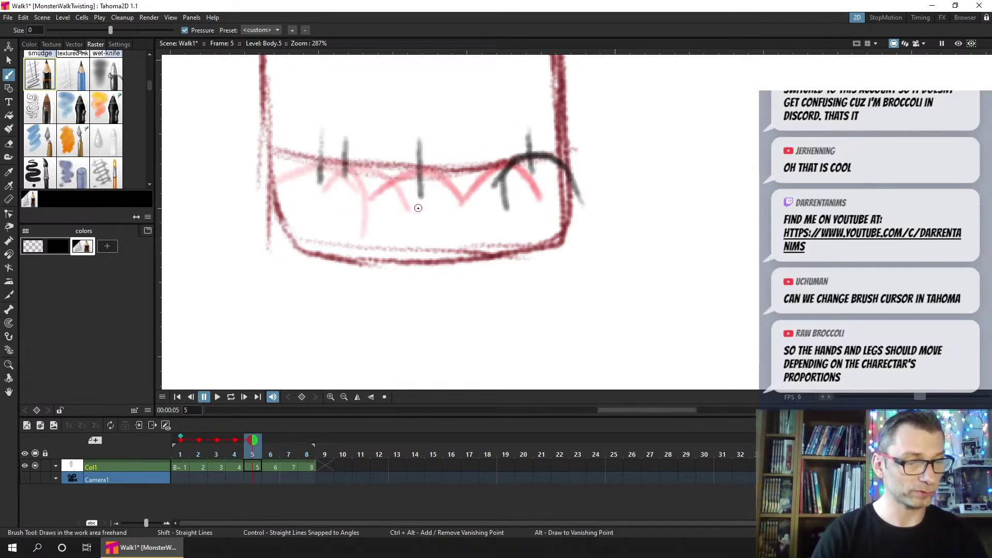
left_click_drag(499, 137, 500, 178)
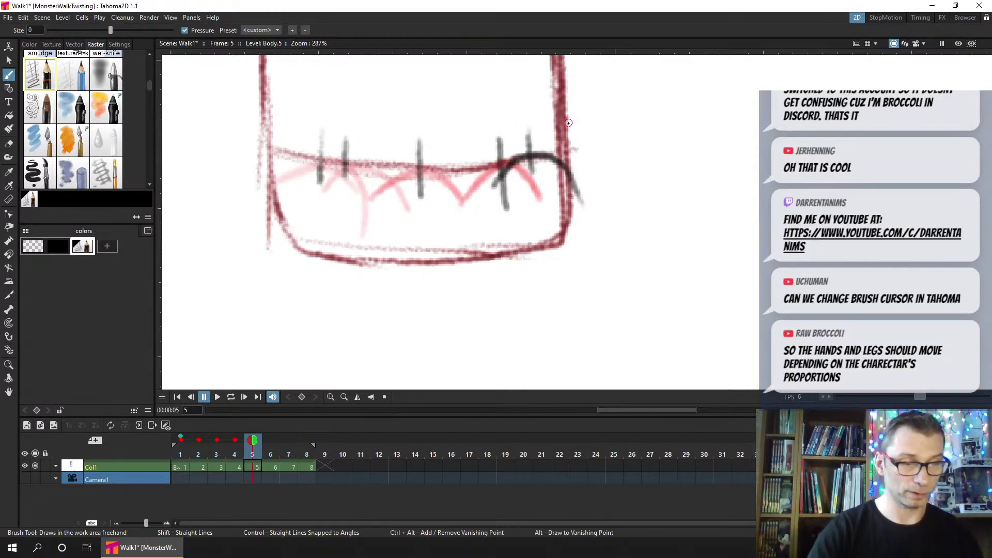
Undo all the tick marks drawn on the arches and save the scene
key("ctrl+z")
key("ctrl+z")
key("ctrl+z")
key("ctrl+z")
key("ctrl+z")
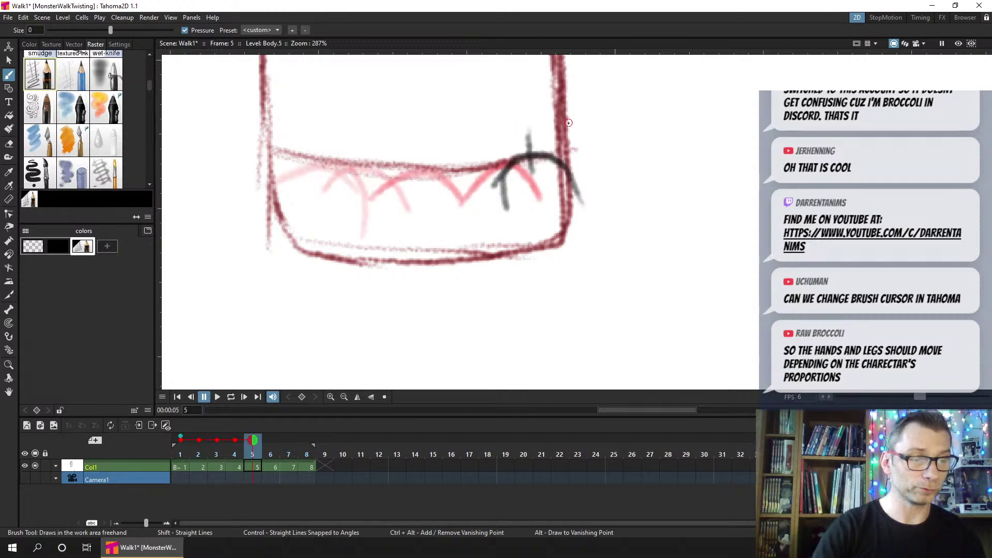
key("ctrl+s")
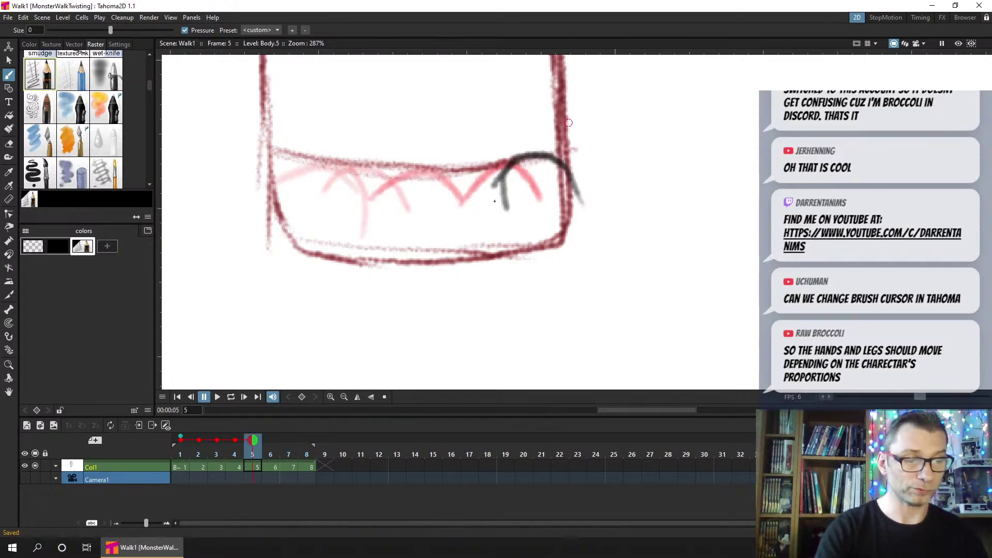
Fit the whole drawing in view, play the walk cycle to review the twisting motion, and stop playback
key("alt+9")
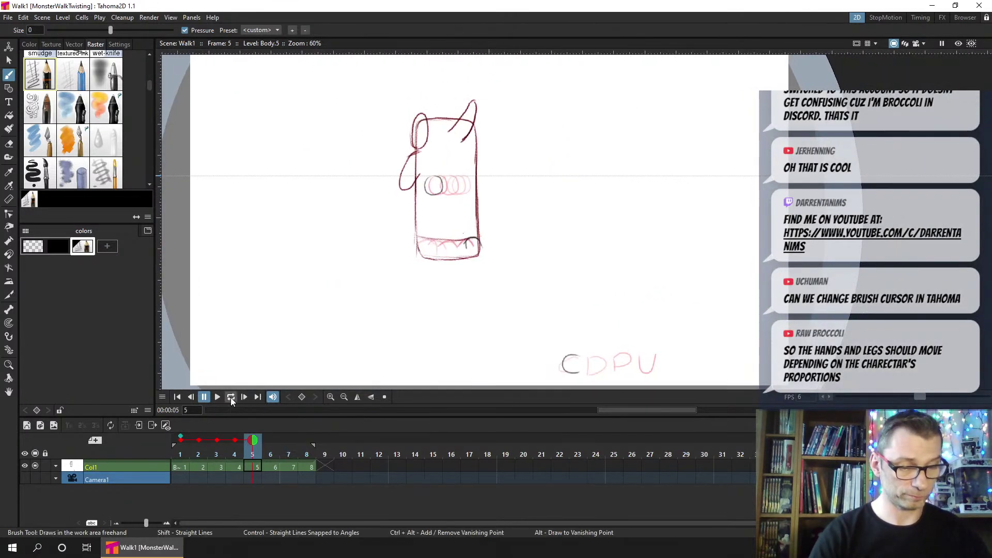
left_click(217, 397)
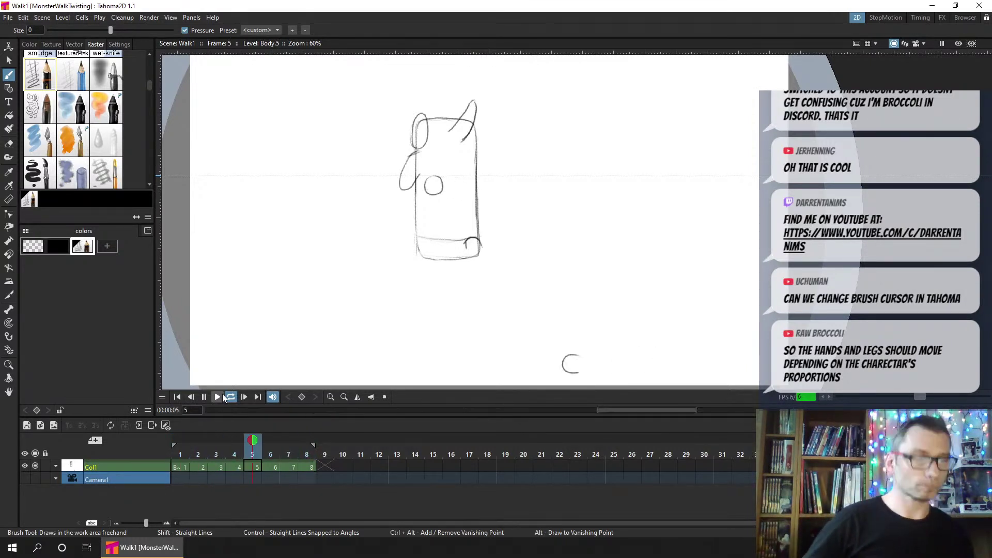
left_click(204, 397)
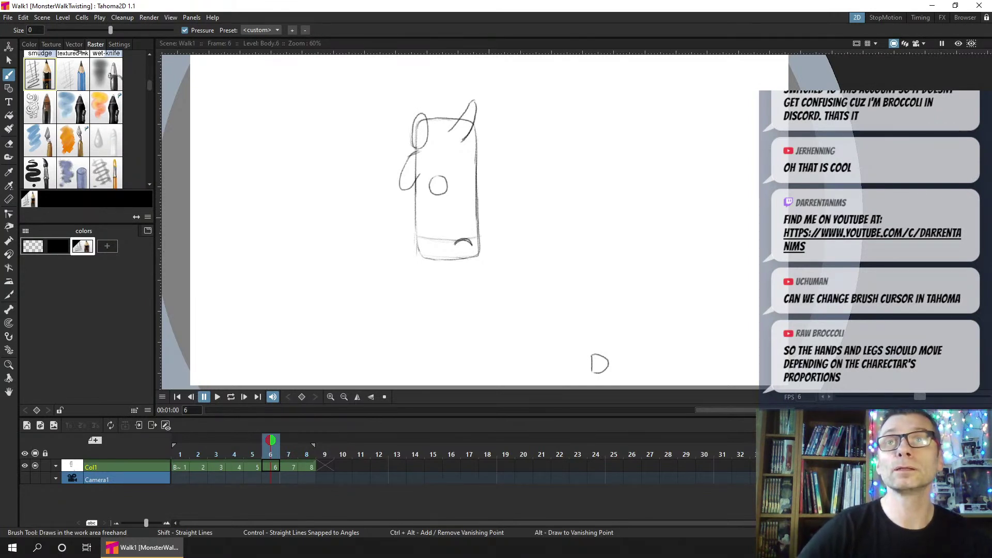
Review the body heights in the WalkCycleReference.jpg image, close it, and save the scene at frame 1
left_click_drag(0, 253, 223, 79)
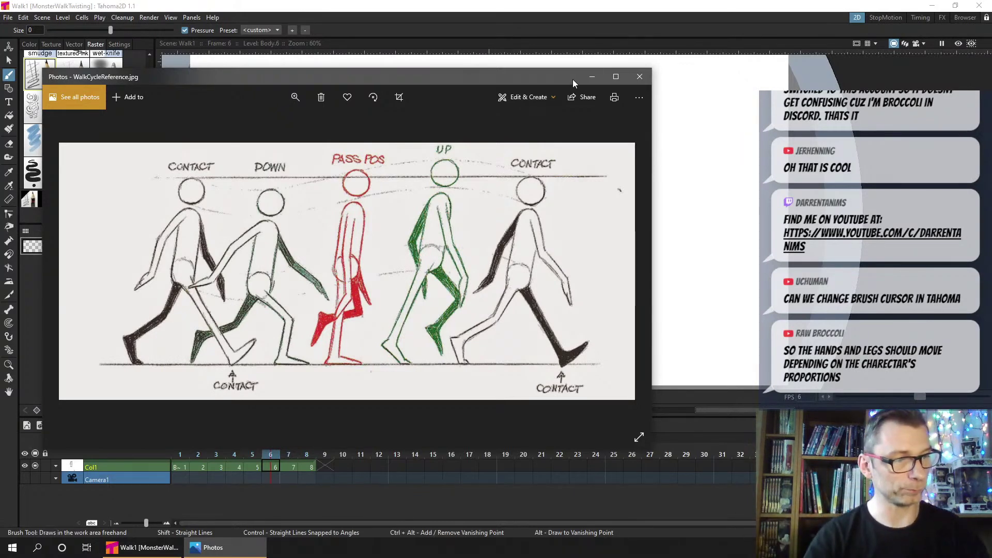
mouse_move(556, 82)
left_mouse_down()
mouse_move(456, 92)
mouse_move(74, 74)
left_mouse_up()
key("alt+F4")
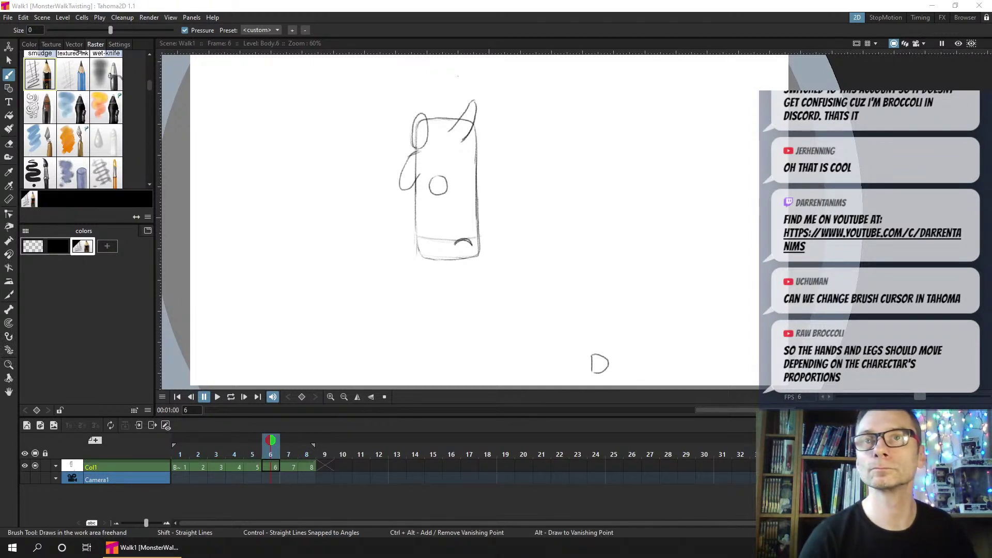
left_click(181, 467)
key("ctrl+s")
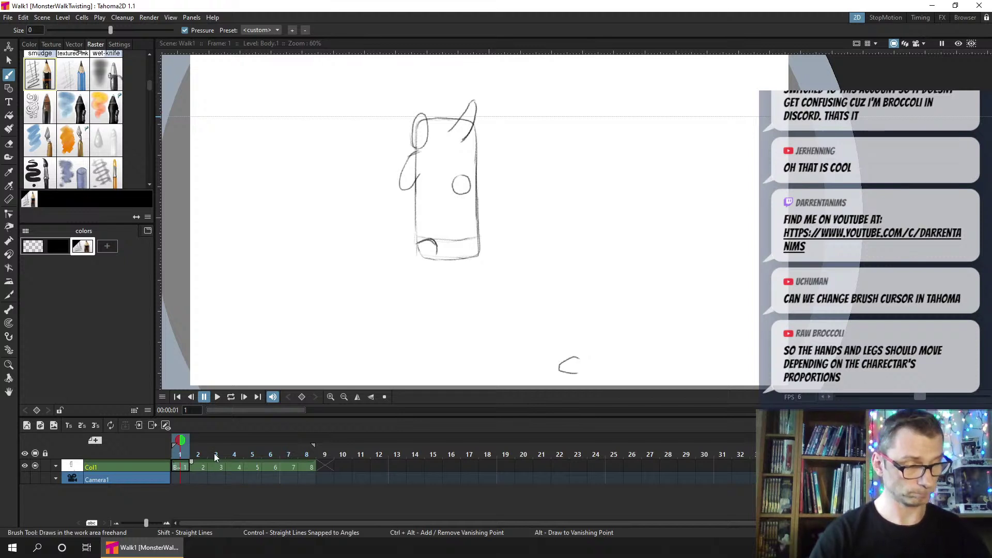
Lasso the body on frame 2, show frame 1 as onion skin, and move the body slightly lower than the contact pose
left_click(200, 466)
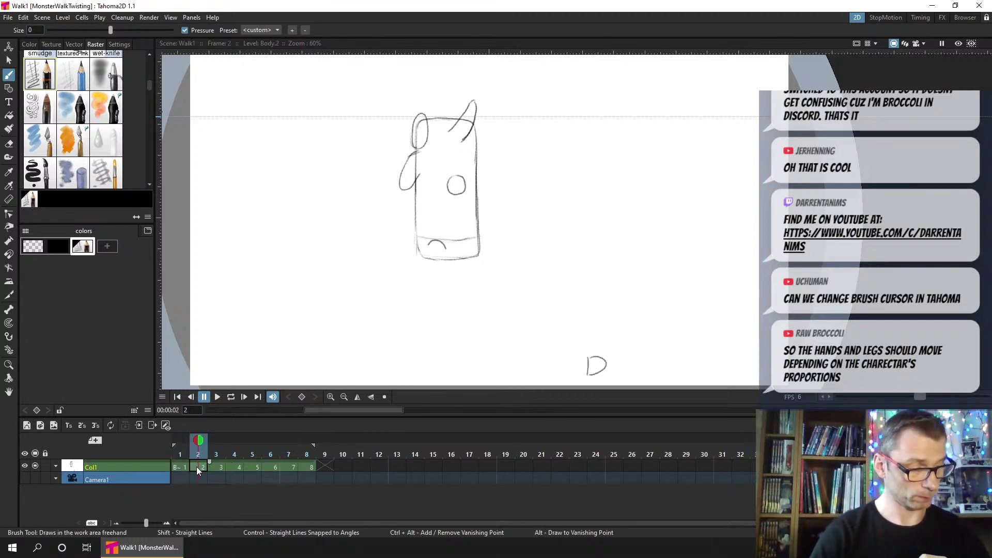
left_click(8, 61)
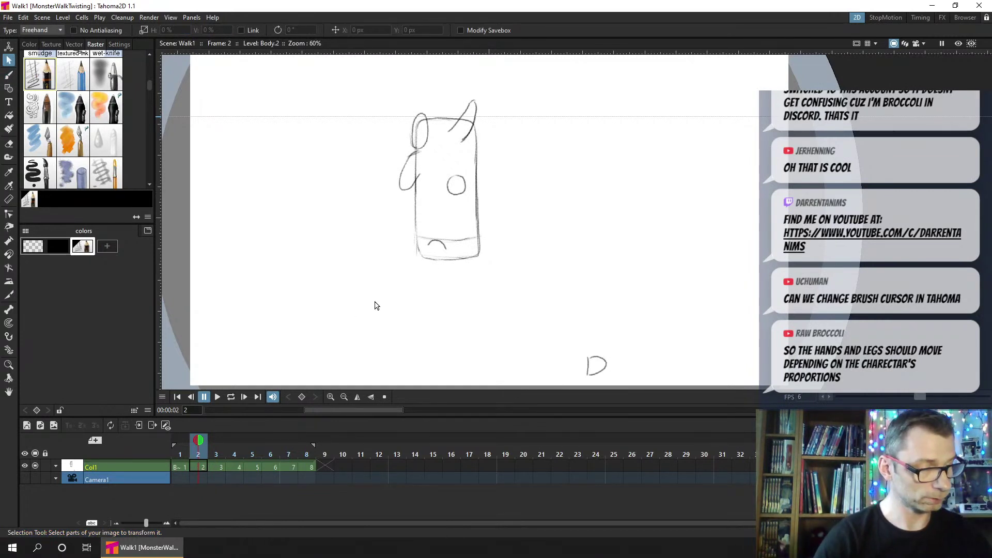
left_click_drag(551, 81, 518, 281)
key("Delete")
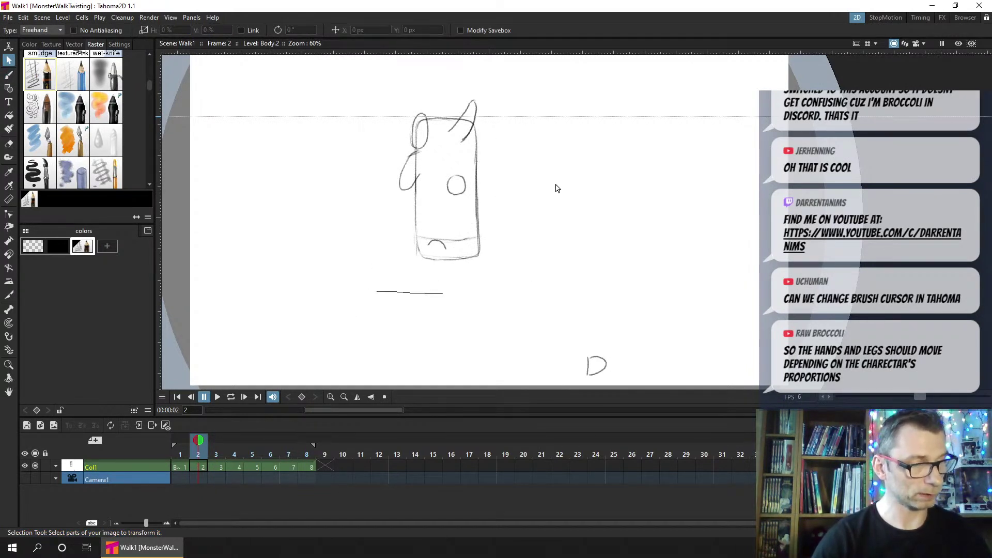
left_click_drag(556, 188, 371, 115)
left_click_drag(476, 198, 472, 207)
left_click(181, 443)
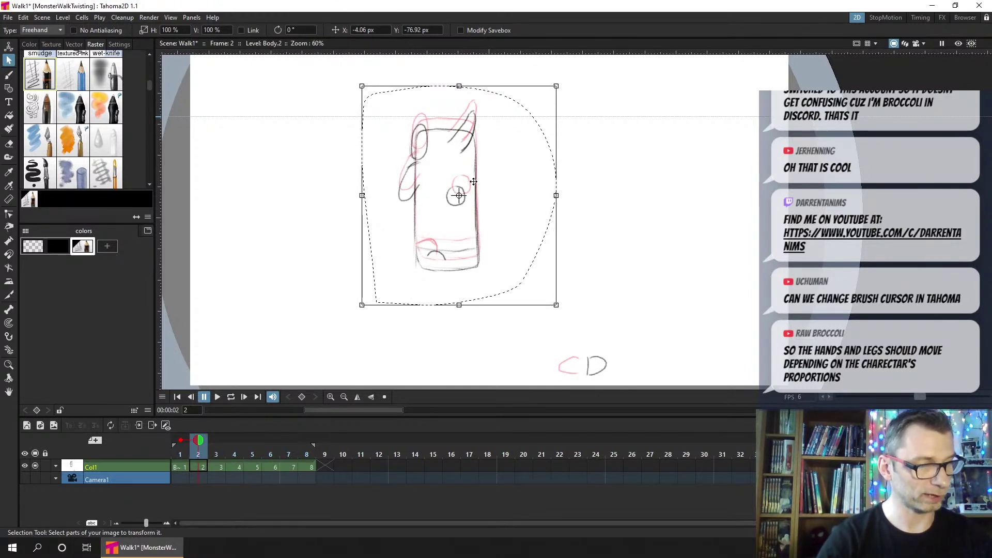
left_click_drag(473, 182, 470, 179)
Lasso the body on frame 3 and raise it about 56 px for the passing pose
left_click(217, 452)
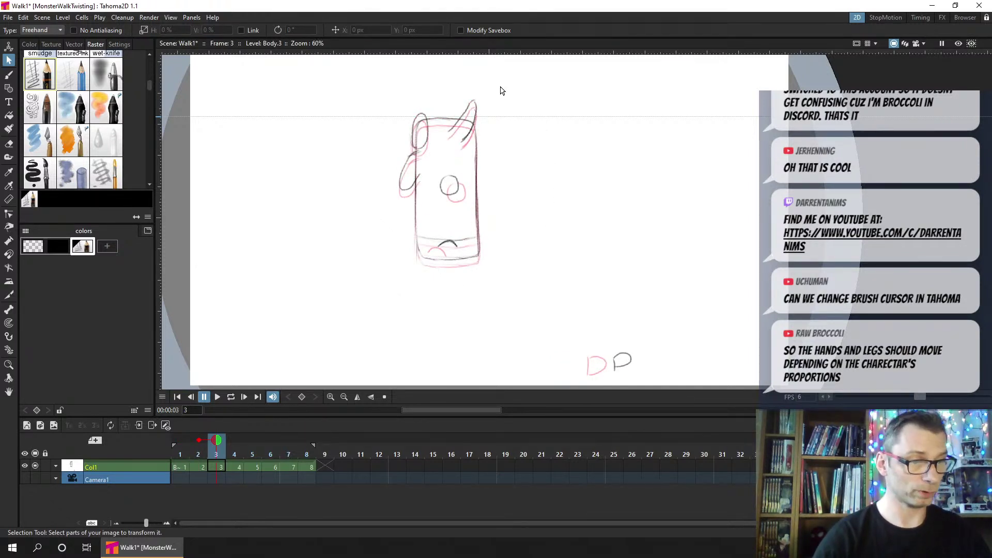
left_click_drag(550, 217, 595, 243)
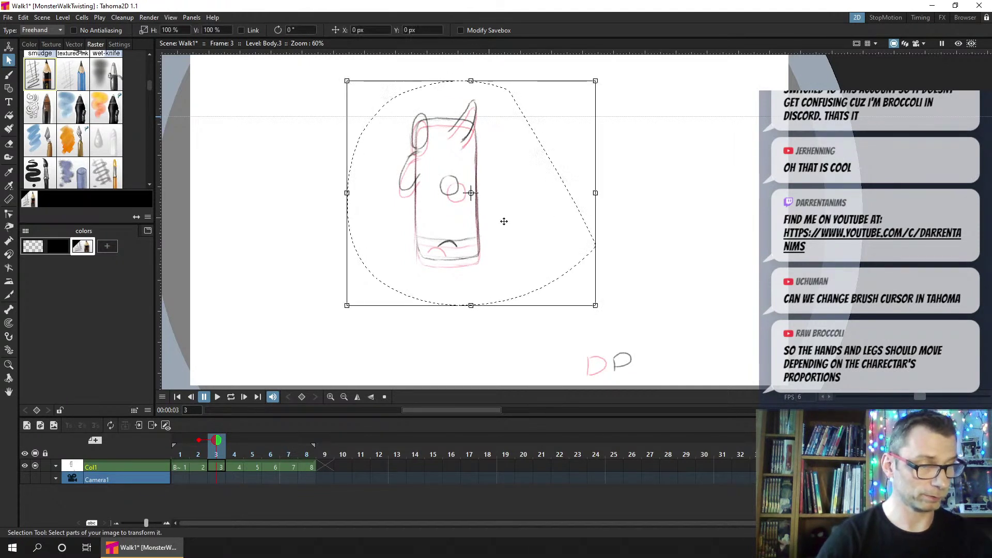
left_click_drag(504, 221, 505, 218)
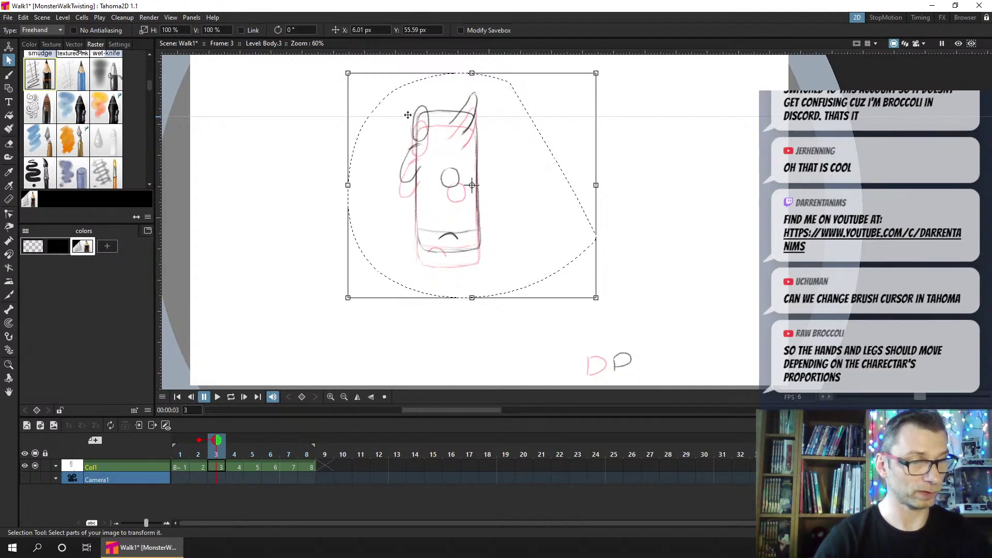
Lasso the body on frame 4 and raise it above the frame 3 onion skin for the up pose
left_click(238, 467)
left_click_drag(362, 123, 362, 122)
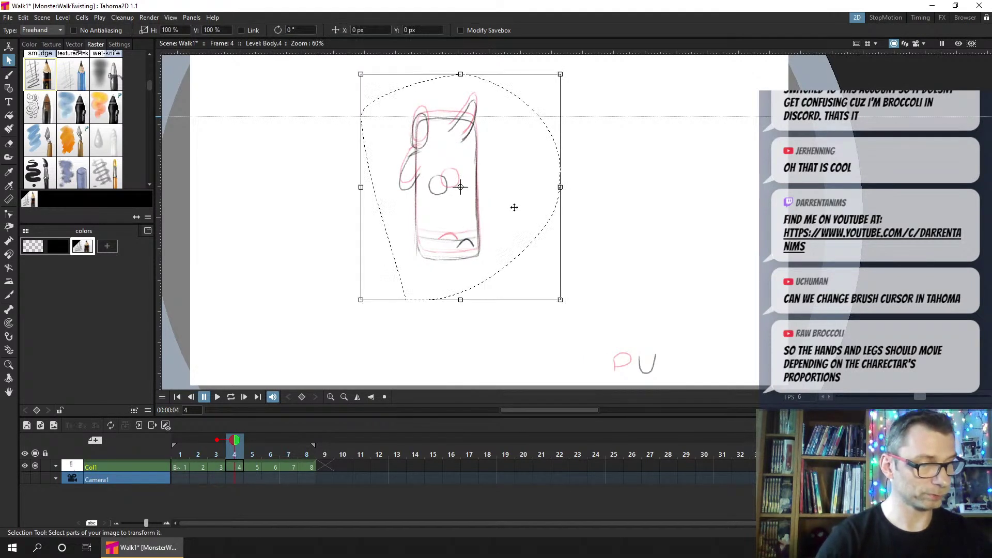
left_click_drag(514, 206, 515, 192)
left_click(255, 467)
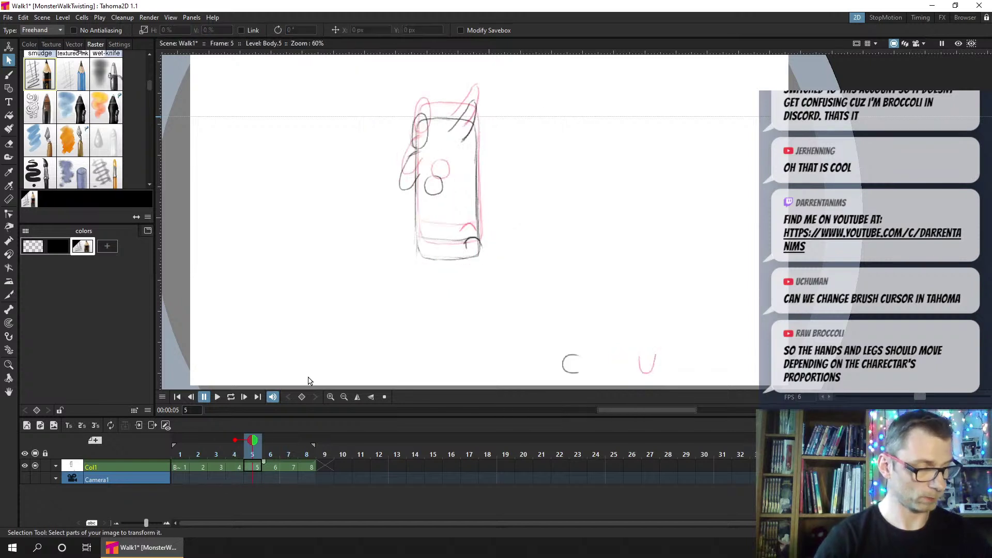
left_click_drag(478, 288, 454, 250)
key("Delete")
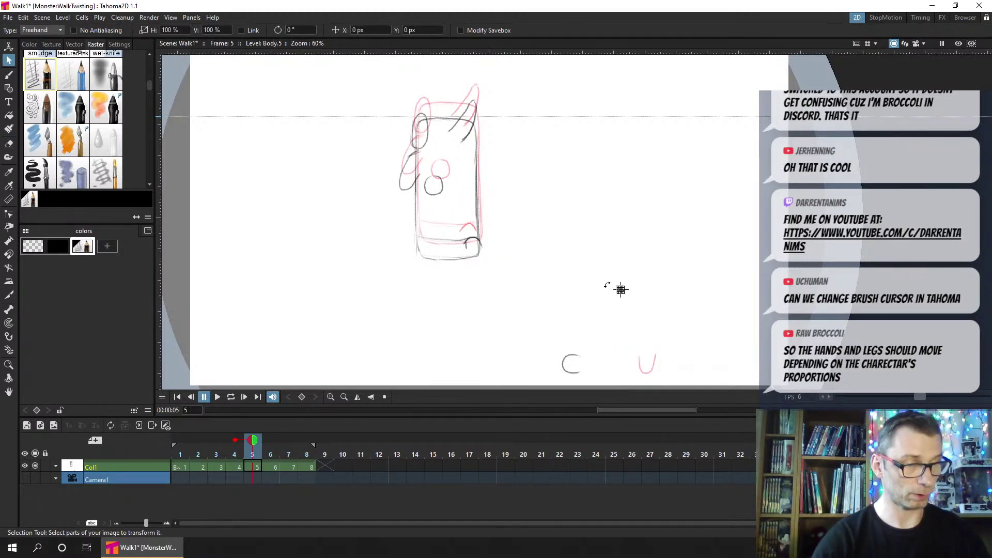
Lasso the body on frame 6 and lower it about 59 px for the second down pose
left_click(273, 467)
mouse_move(338, 291)
left_mouse_down()
mouse_move(476, 283)
mouse_move(354, 295)
left_mouse_up()
left_click_drag(507, 221, 508, 225)
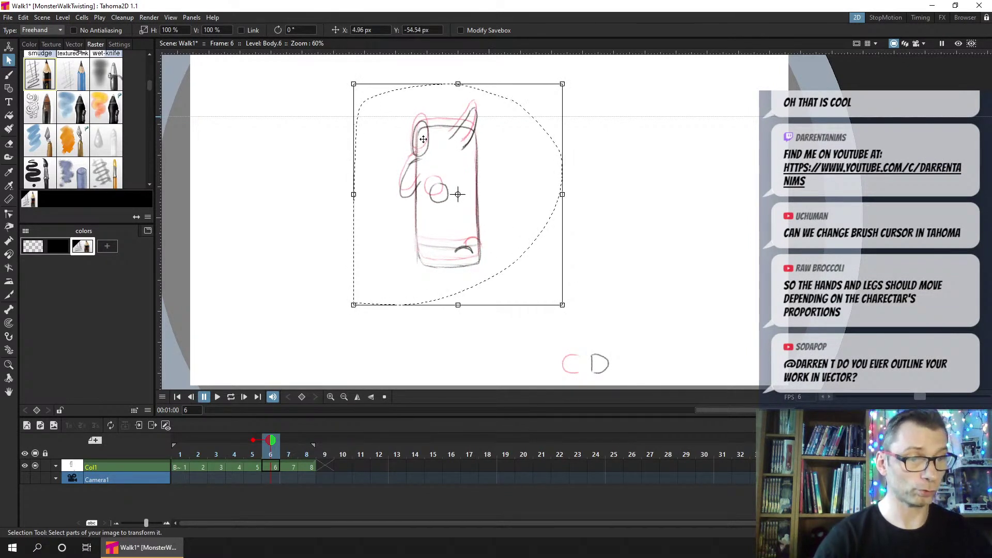
left_click_drag(495, 177, 494, 177)
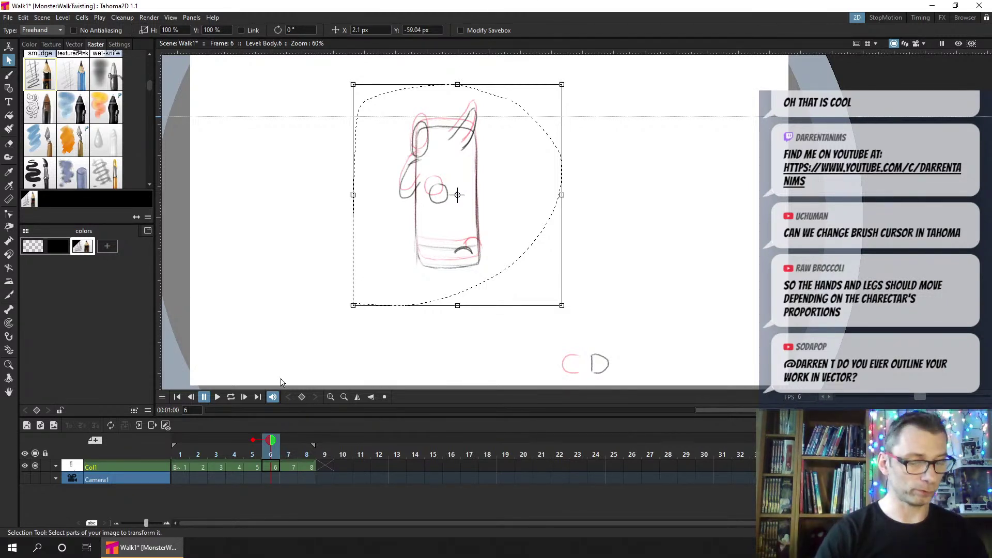
Lasso the body on frame 7 and raise it about 45 px for the second passing pose
left_click(290, 452)
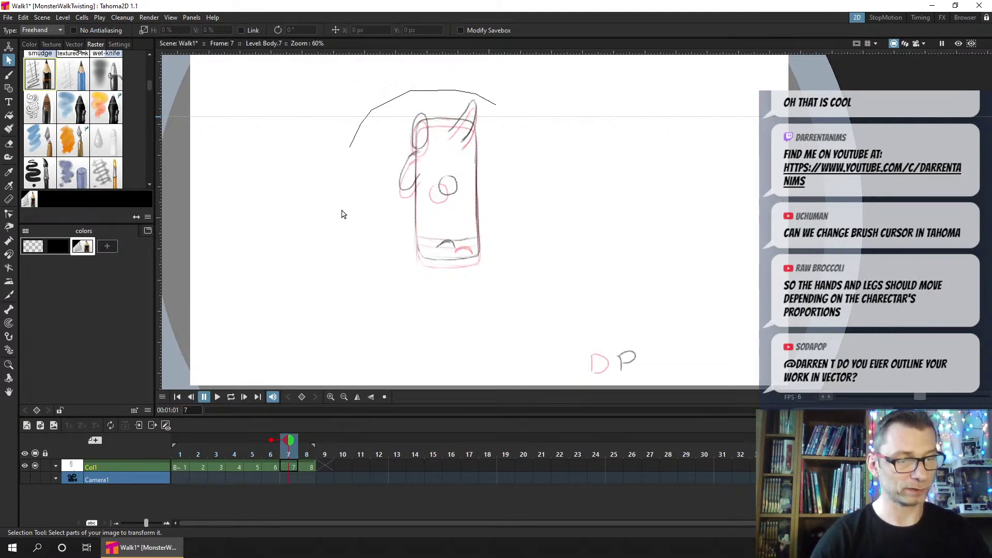
left_click_drag(539, 286, 538, 282)
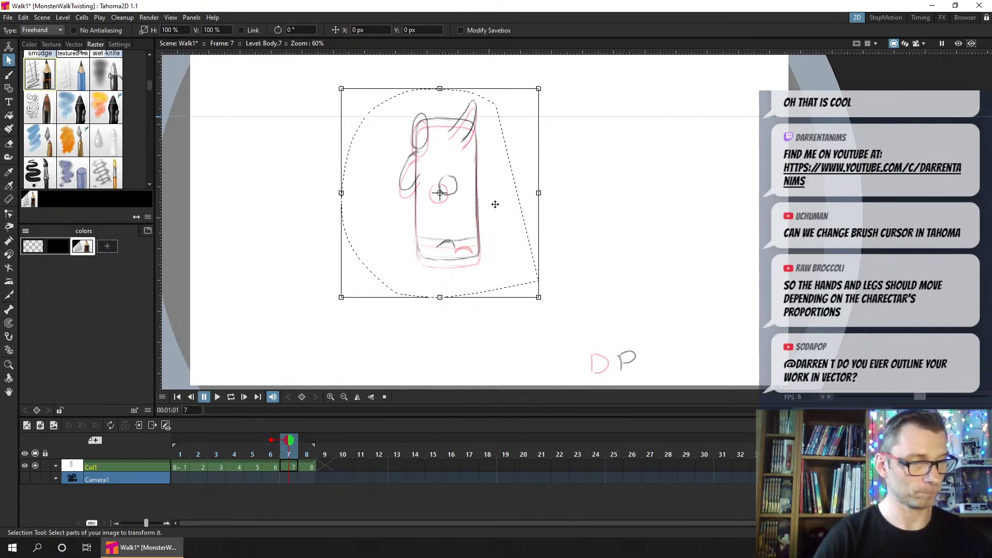
left_click_drag(495, 204, 496, 198)
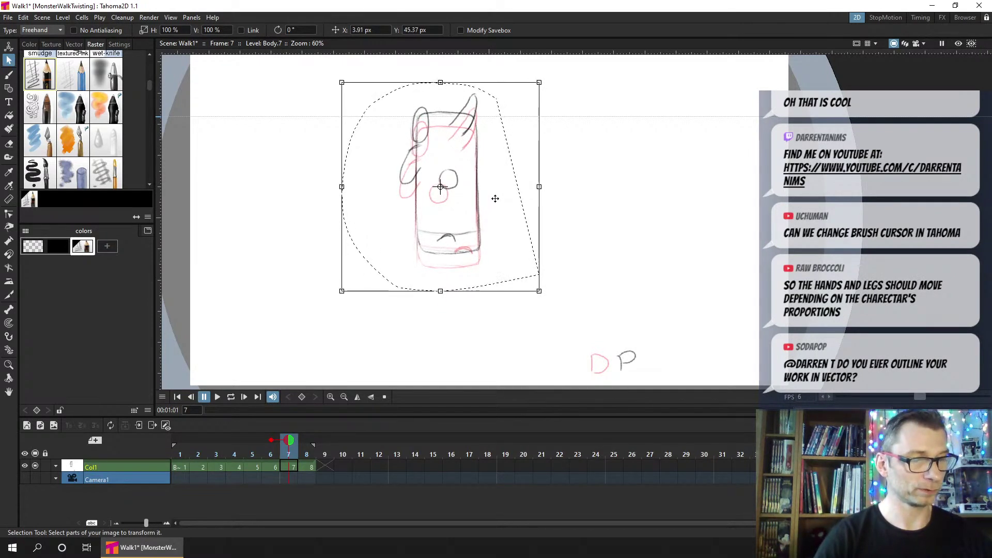
Lasso the body on frame 8, raise it about 92 px for the second up pose, and save the scene
key("period")
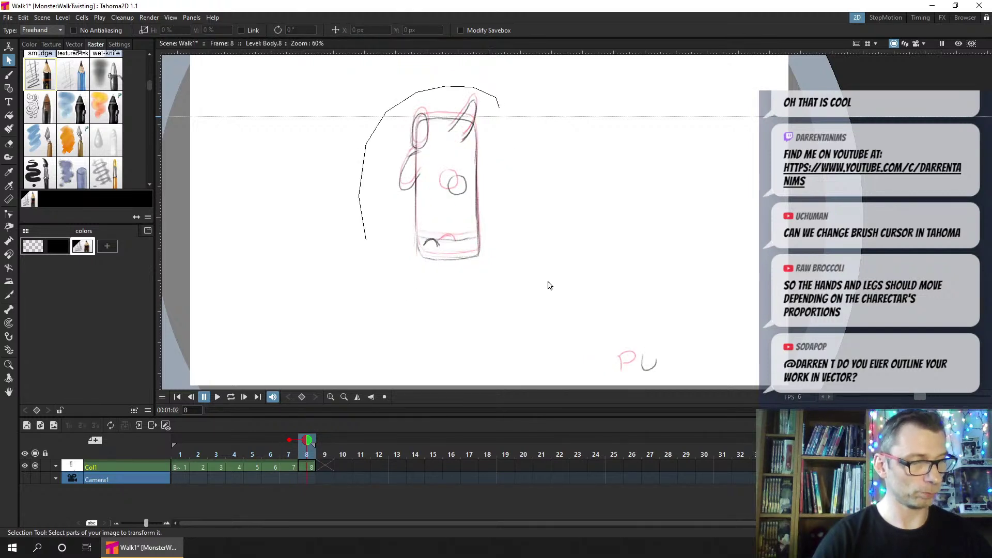
left_click_drag(550, 286, 557, 259)
left_click_drag(510, 206, 510, 198)
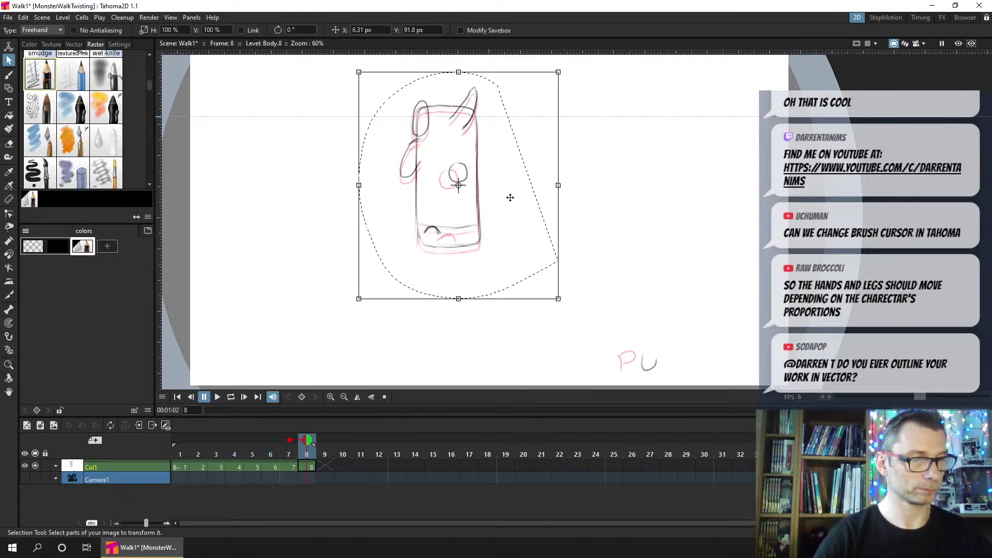
left_click(593, 191)
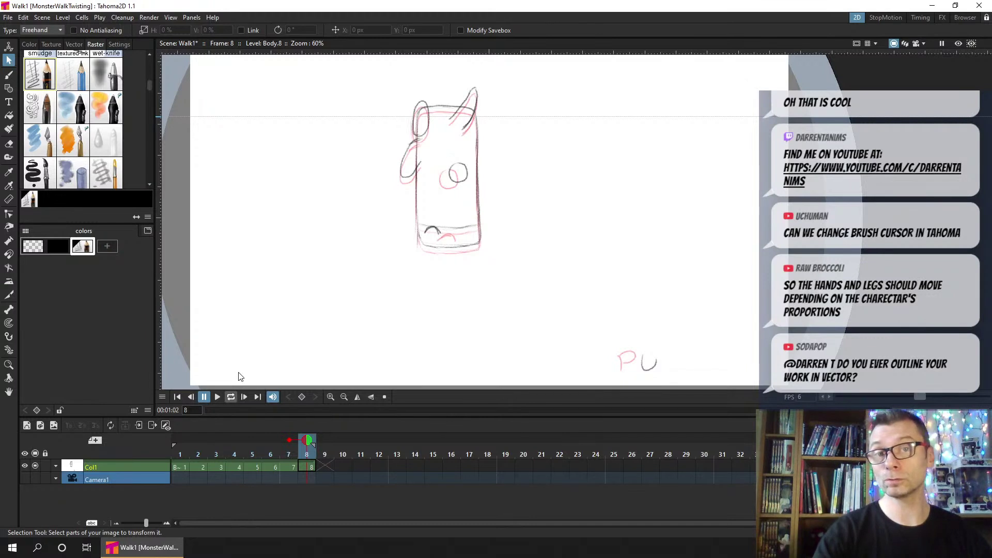
key("ctrl+s")
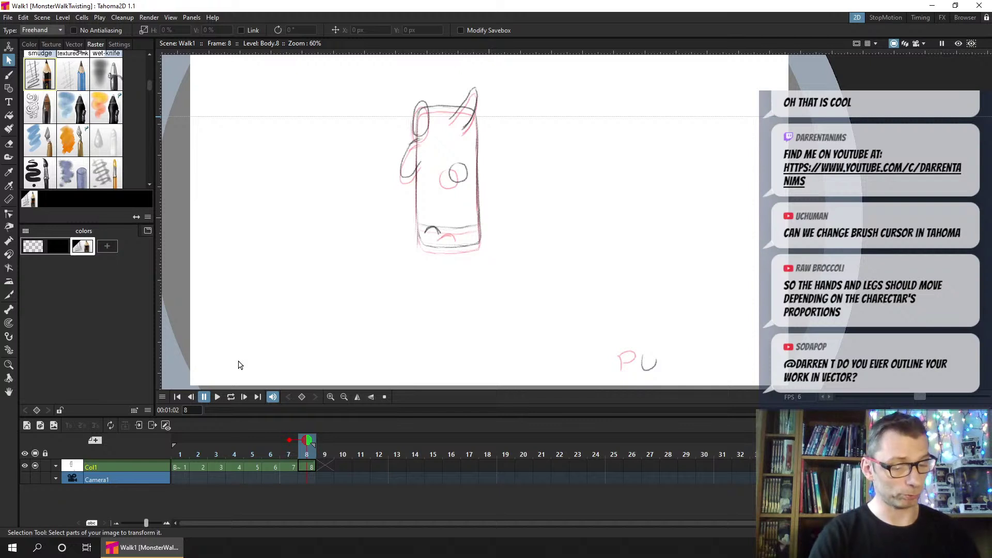
Play the walk cycle to review the body's up-and-down motion, stop playback, and save the scene
left_click(218, 397)
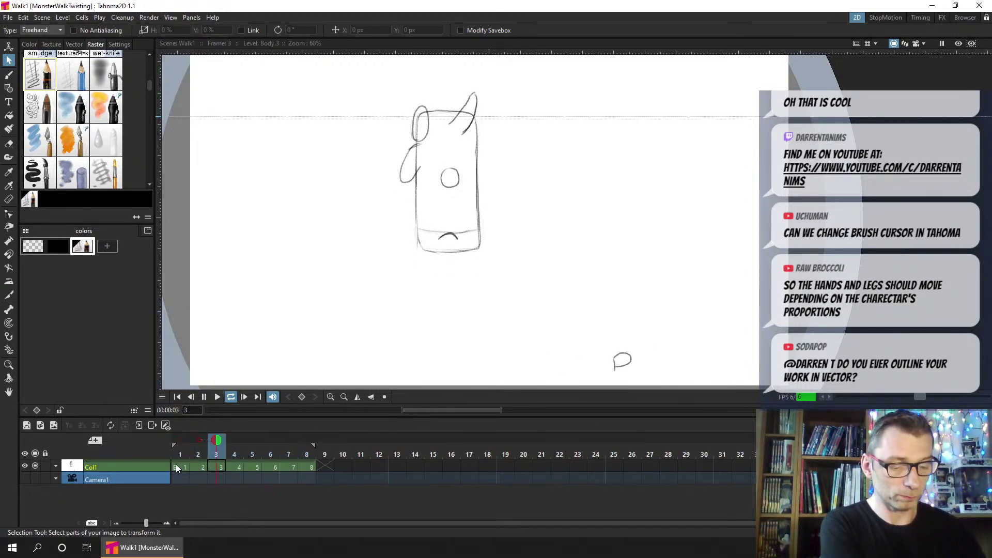
left_click(289, 468)
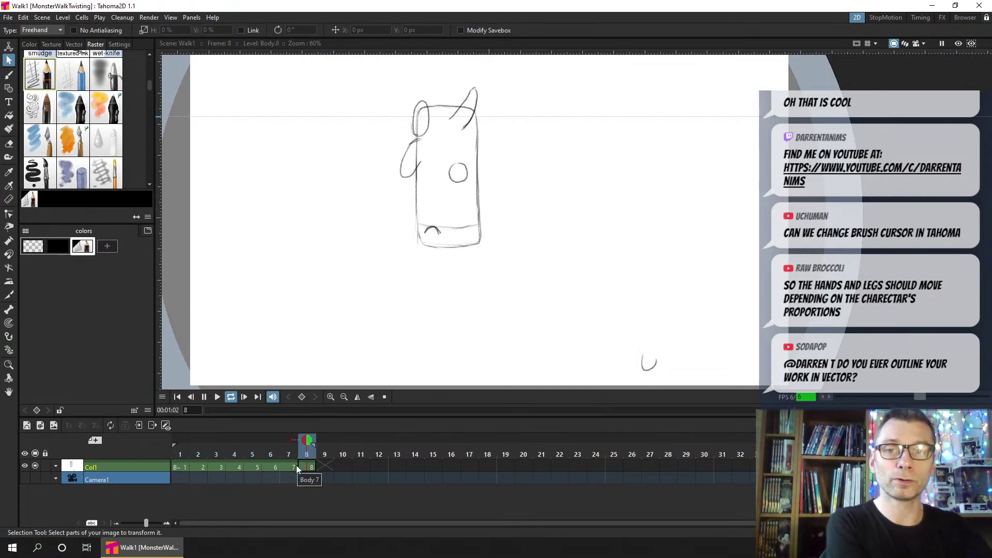
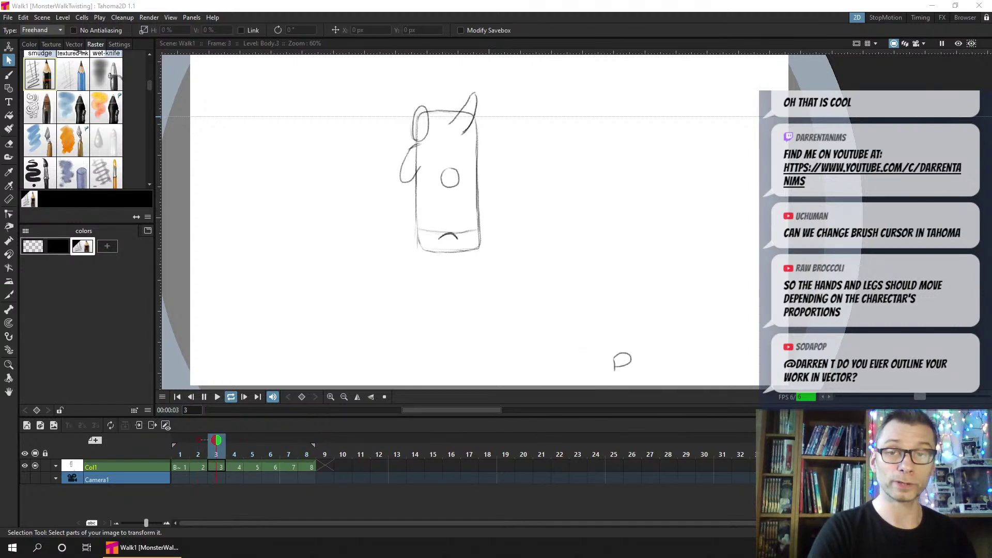
left_click(204, 397)
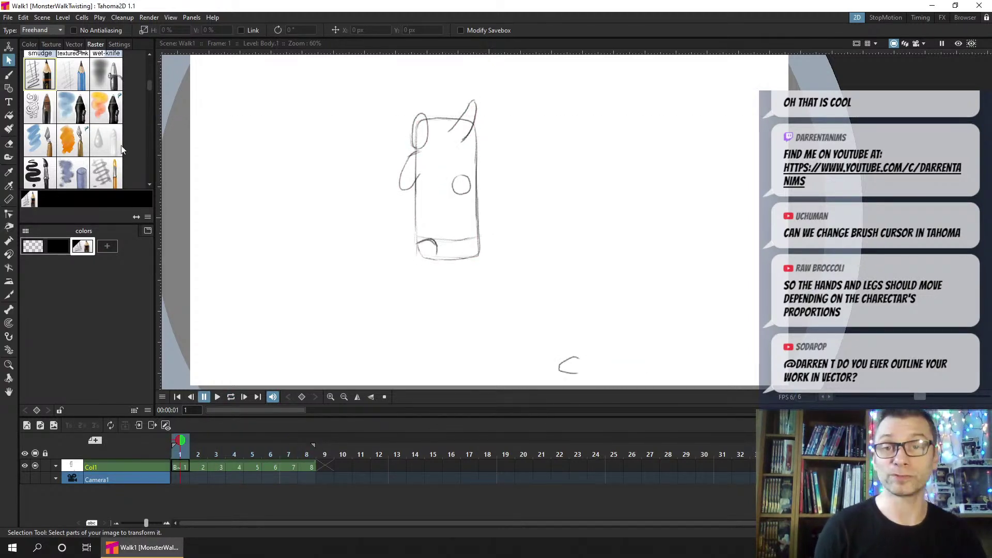
left_click(29, 47)
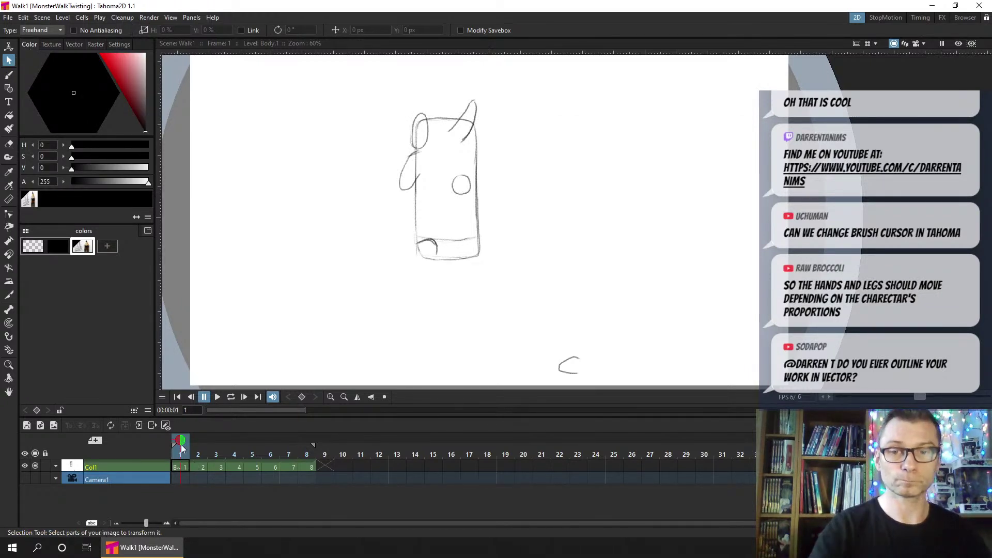
key("ctrl+s")
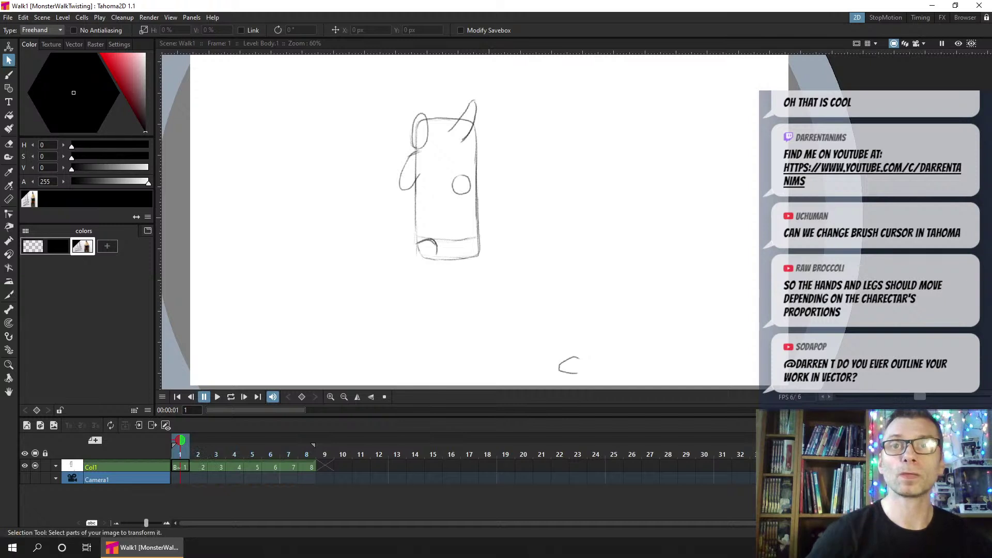
Brush a straight leg line on frame 1 from the hip arch down to the heel and sketch a raised foot
left_click(179, 466)
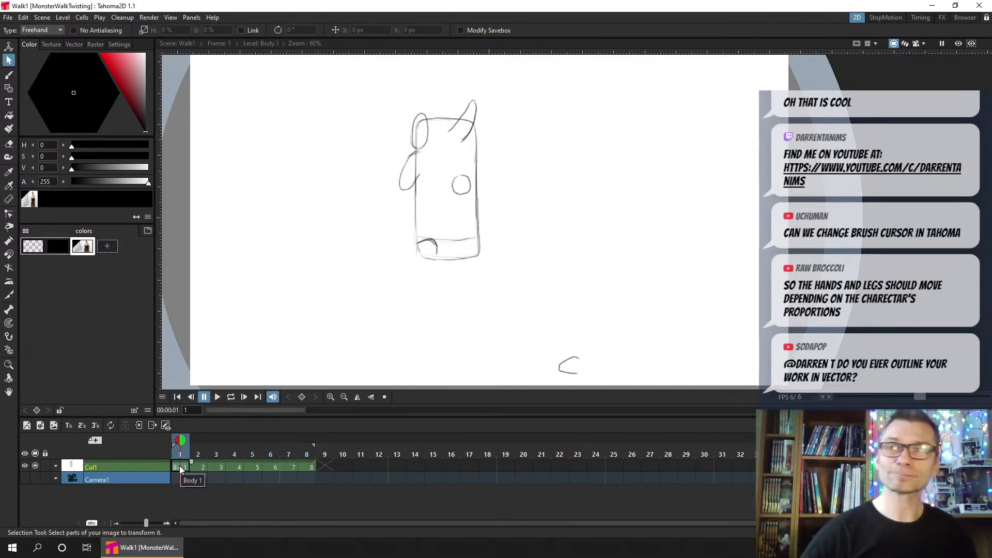
left_click(13, 77)
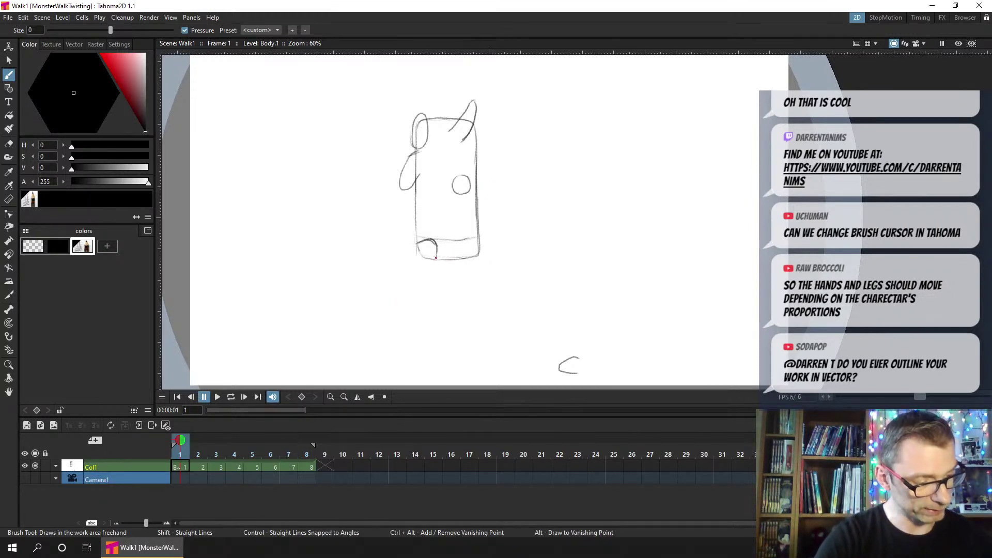
mouse_move(436, 244)
left_mouse_down()
mouse_move(439, 257)
mouse_move(368, 353)
left_mouse_up()
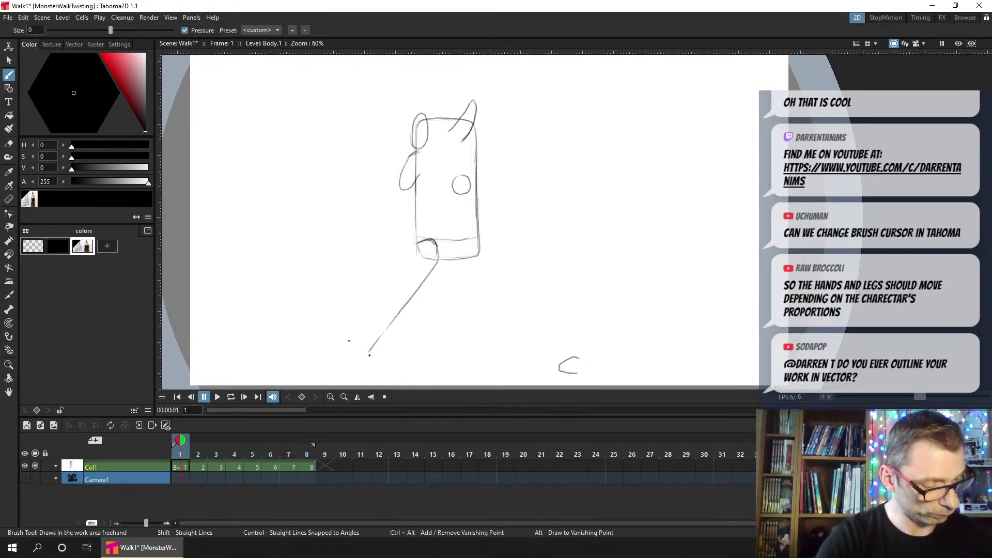
left_click_drag(343, 341, 361, 349)
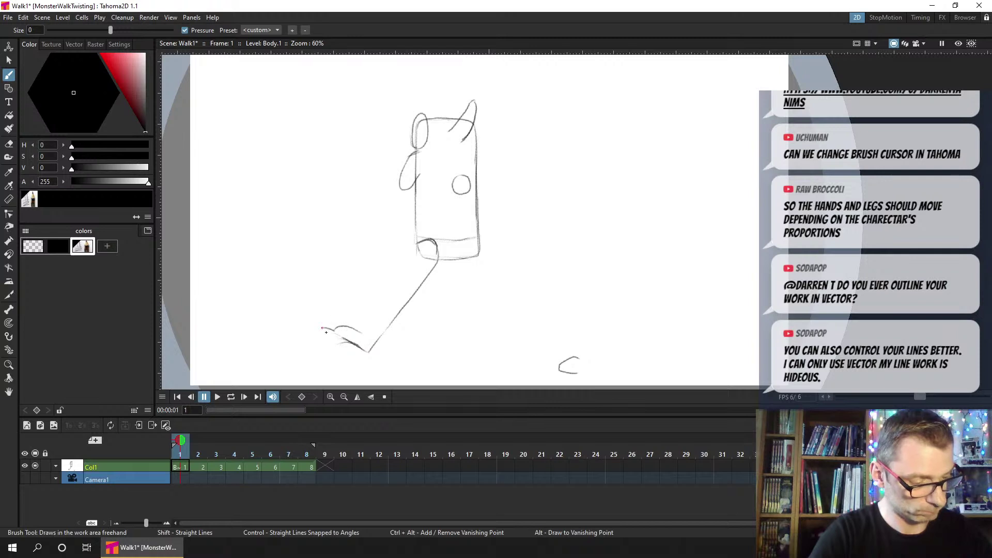
left_click_drag(334, 332, 347, 340)
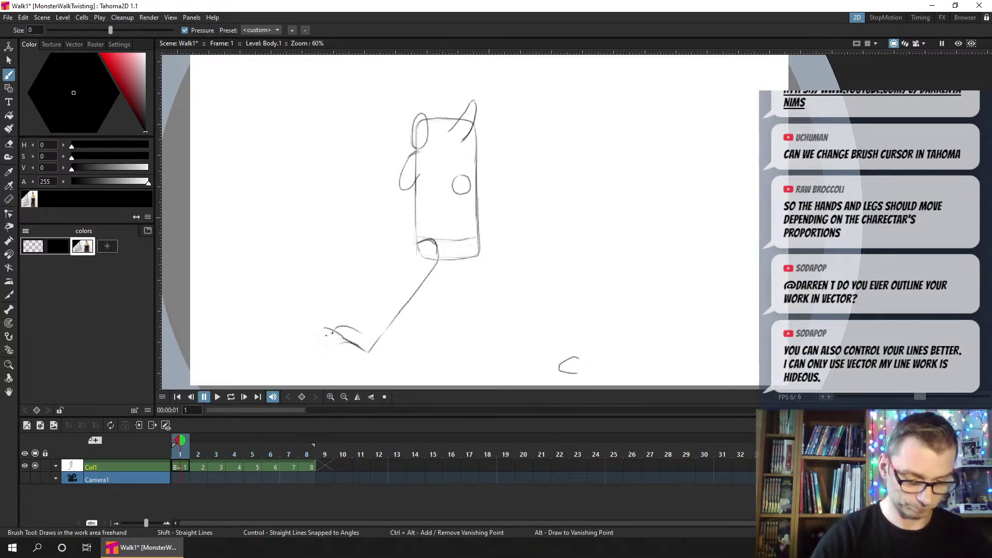
Set the eraser type to Normal, trim the tip of the raised toe on frame 1, enlarge the eraser to 18, and save the scene
key("e")
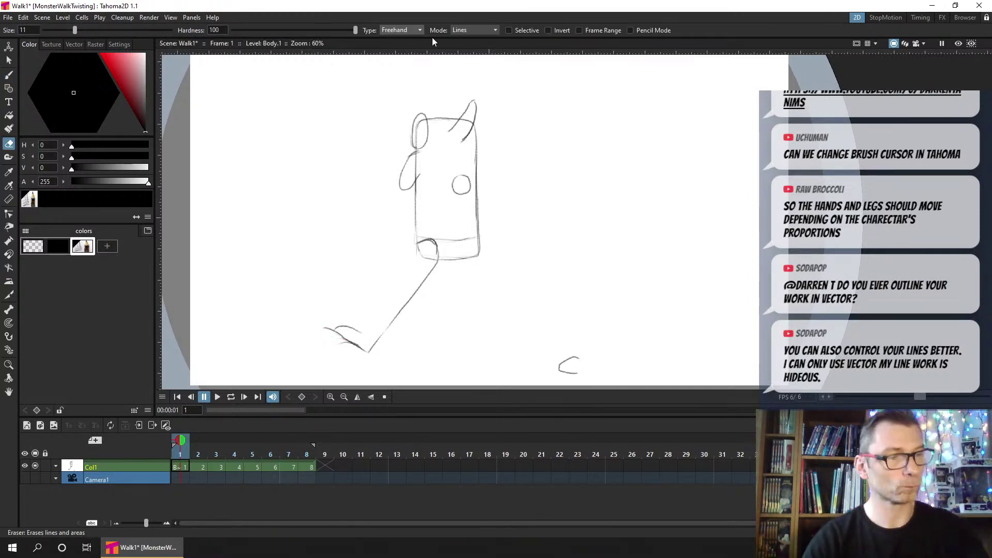
left_click(408, 30)
left_click(405, 39)
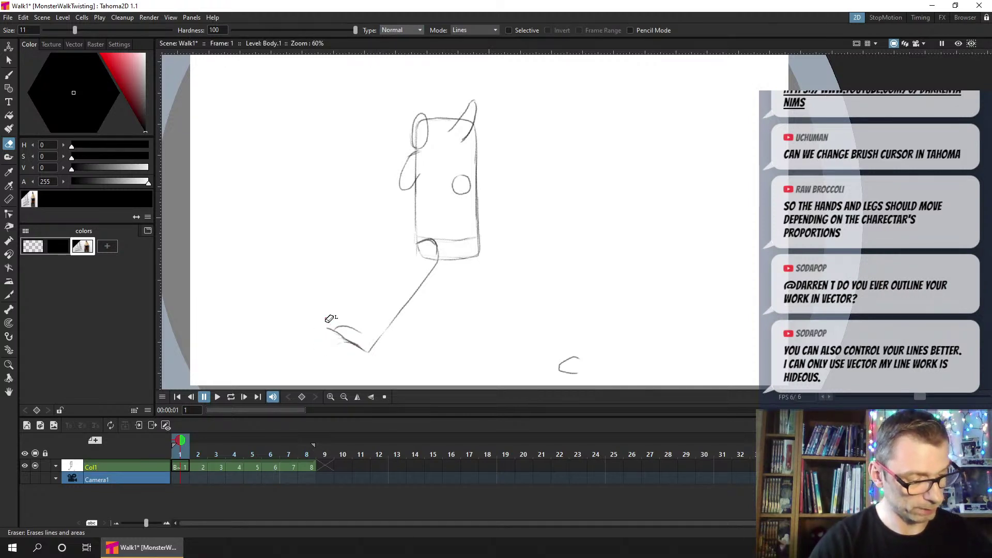
left_click_drag(328, 327, 333, 332)
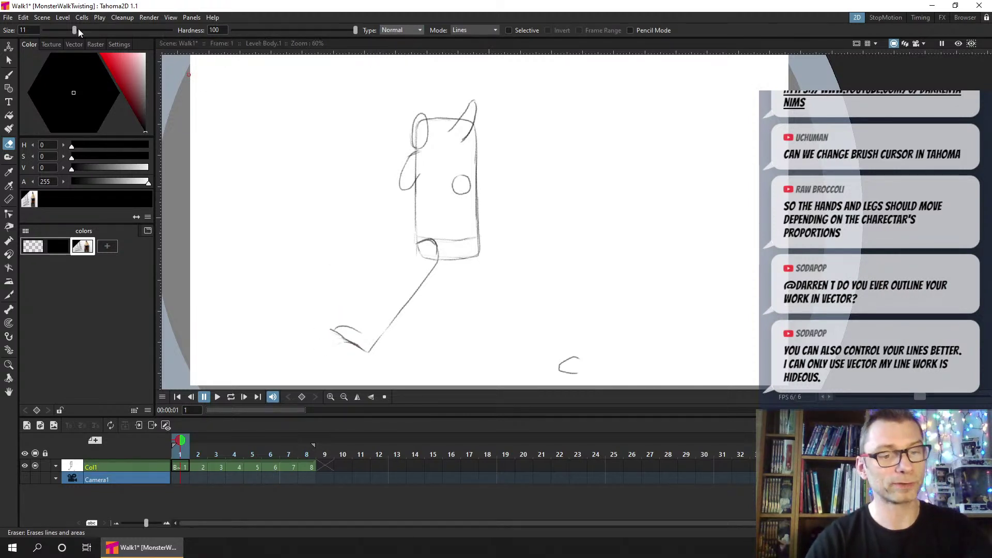
left_click_drag(78, 29, 85, 29)
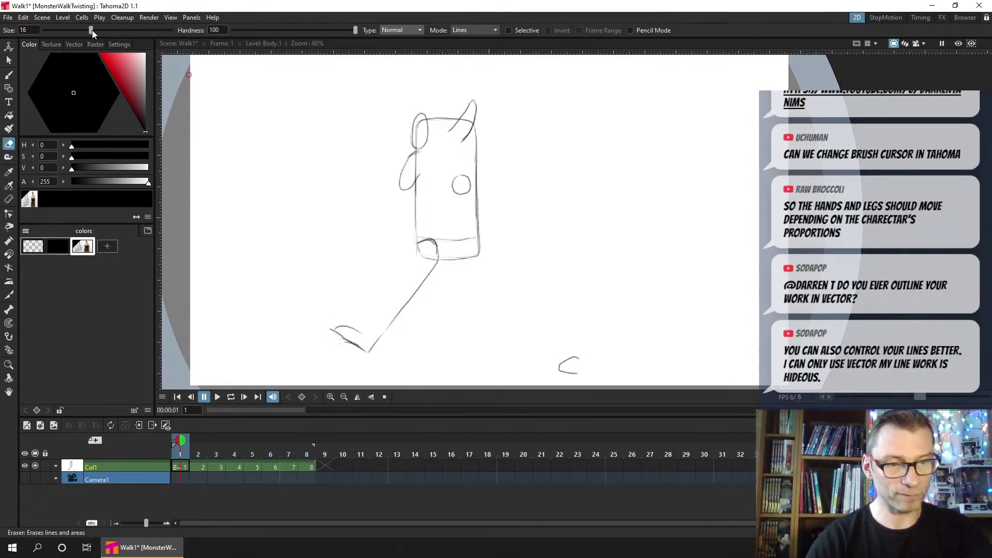
key("b")
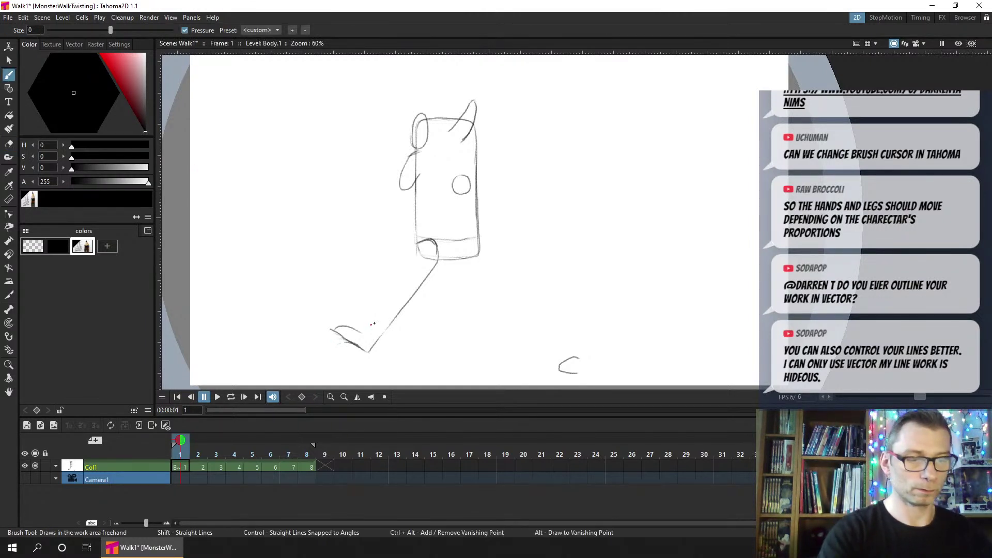
key("ctrl+s")
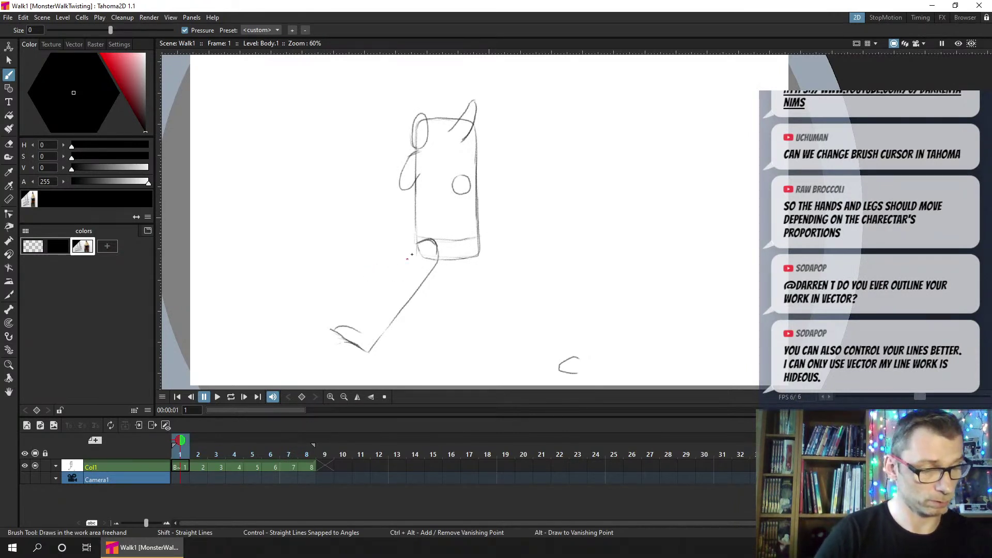
Brush the front leg's second contour from hip to ankle and start the back leg's outer thigh line on frame 1
left_click(406, 254)
left_click_drag(387, 294, 366, 324)
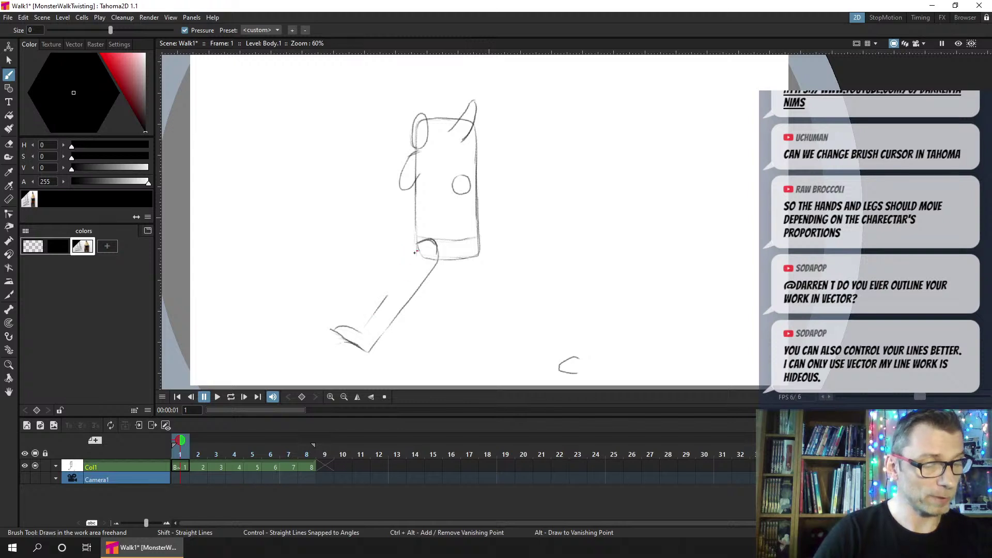
left_click_drag(420, 241, 363, 337)
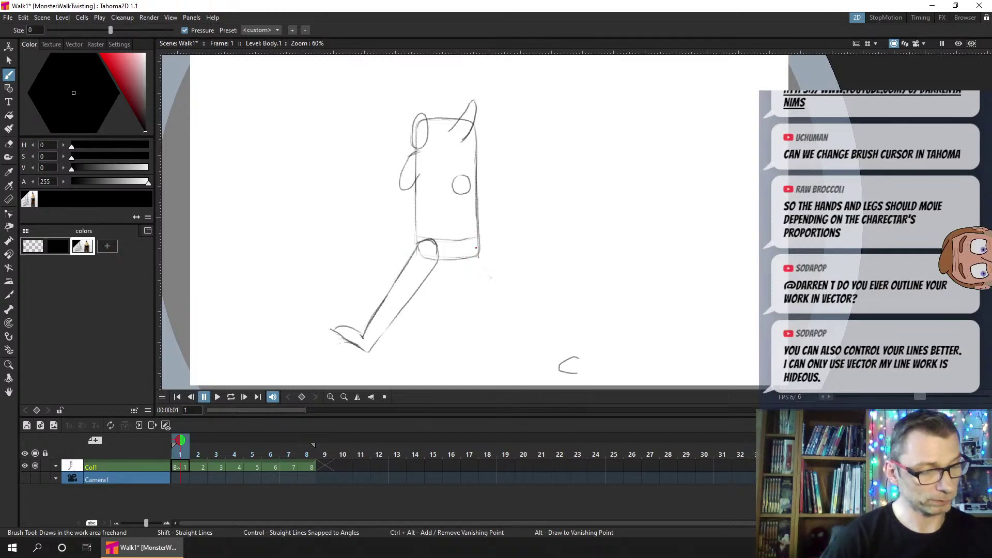
left_click_drag(478, 255, 498, 295)
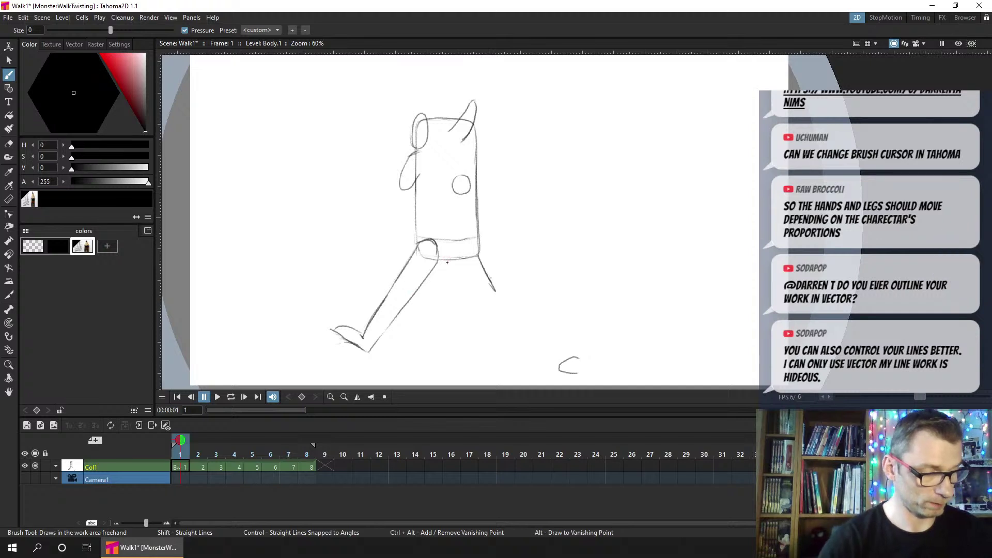
Erase the upper part of the front leg's rear contour and redraw it as a fuller thigh curve
key("a")
mouse_move(439, 267)
left_mouse_down()
mouse_move(400, 317)
mouse_move(435, 274)
left_mouse_up()
key("b")
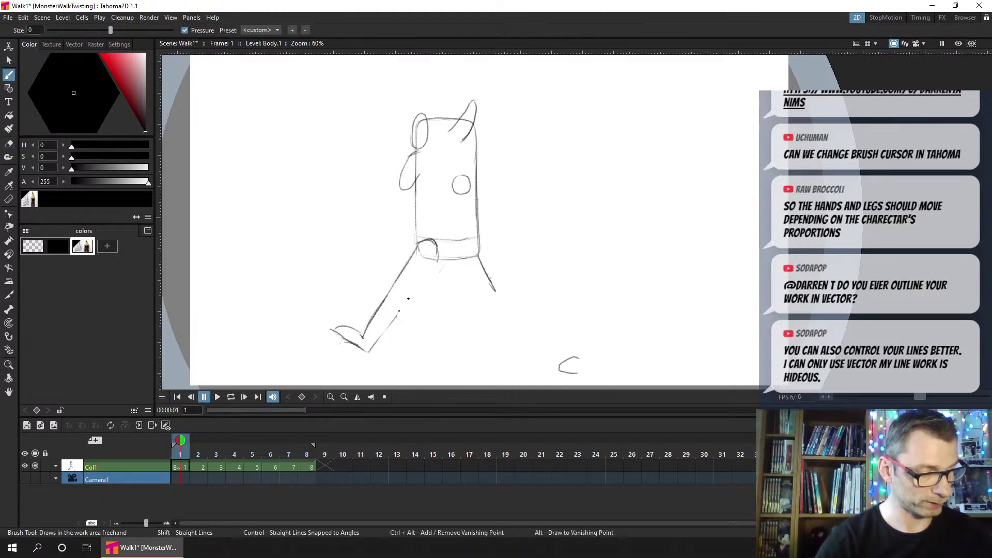
left_click_drag(445, 263, 403, 303)
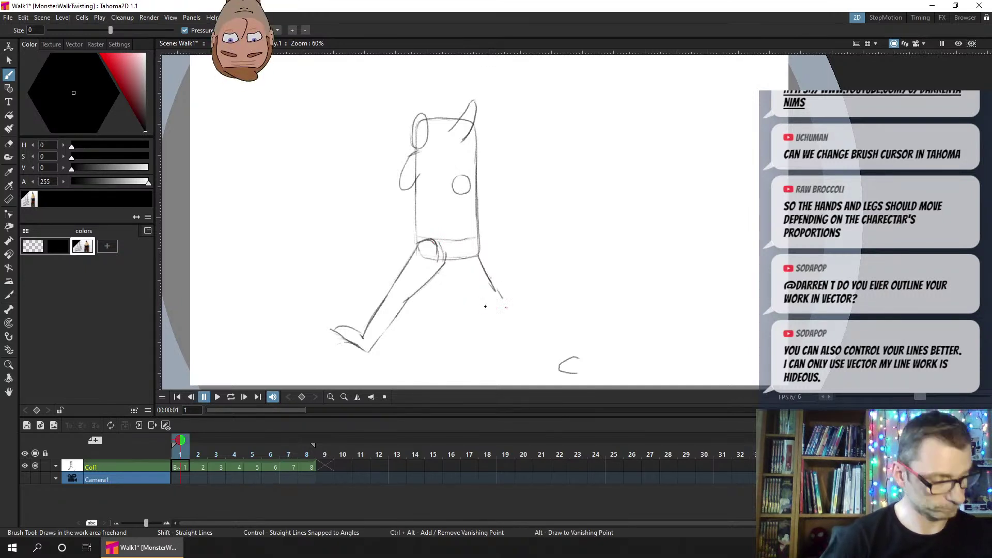
Sketch the back leg's inner thigh line and a trial lower-leg stroke, and redraw the outer thigh as a curve
left_click_drag(495, 286, 523, 321)
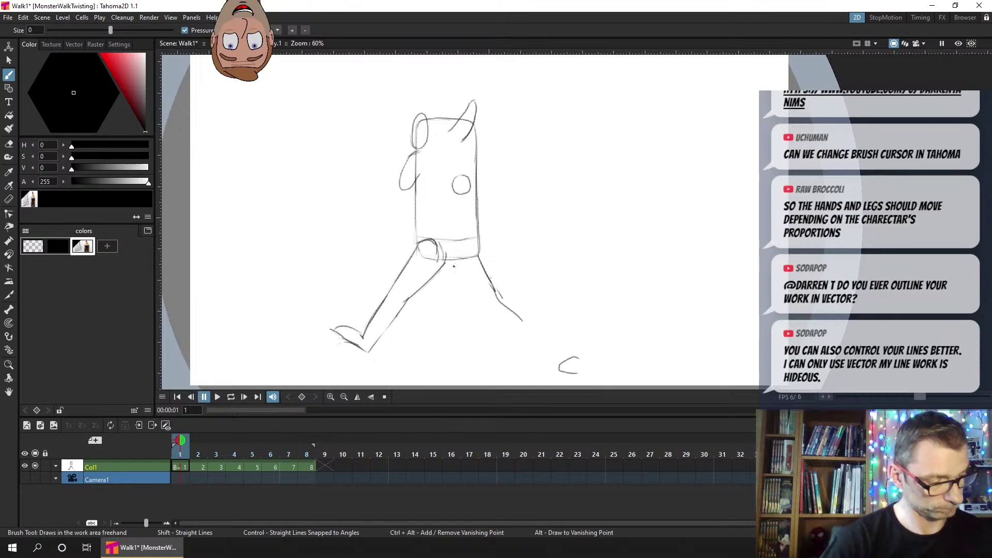
mouse_move(457, 264)
left_mouse_down()
mouse_move(481, 295)
mouse_move(493, 276)
left_mouse_up()
key("a")
key("b")
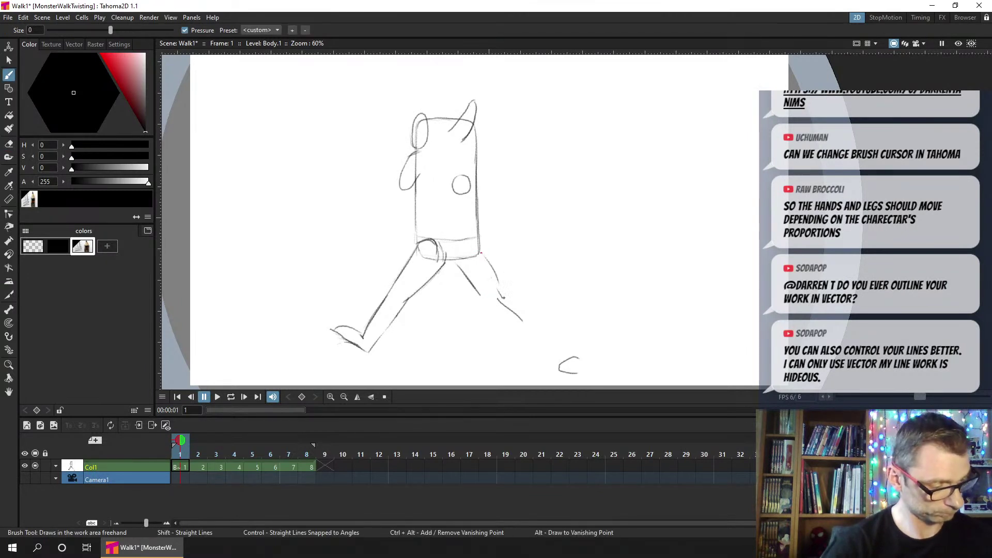
Erase the back leg's lower-leg stroke, save the scene, and extend both thigh lines down to the knee
key("a")
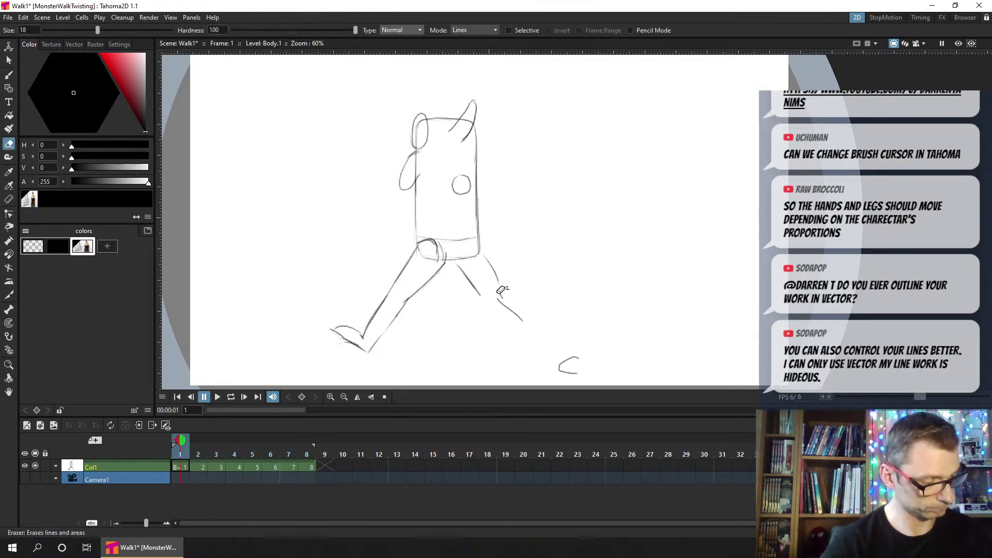
mouse_move(517, 310)
left_mouse_down()
mouse_move(493, 292)
mouse_move(503, 317)
mouse_move(491, 266)
left_mouse_up()
key("b")
key("a")
key("ctrl+s")
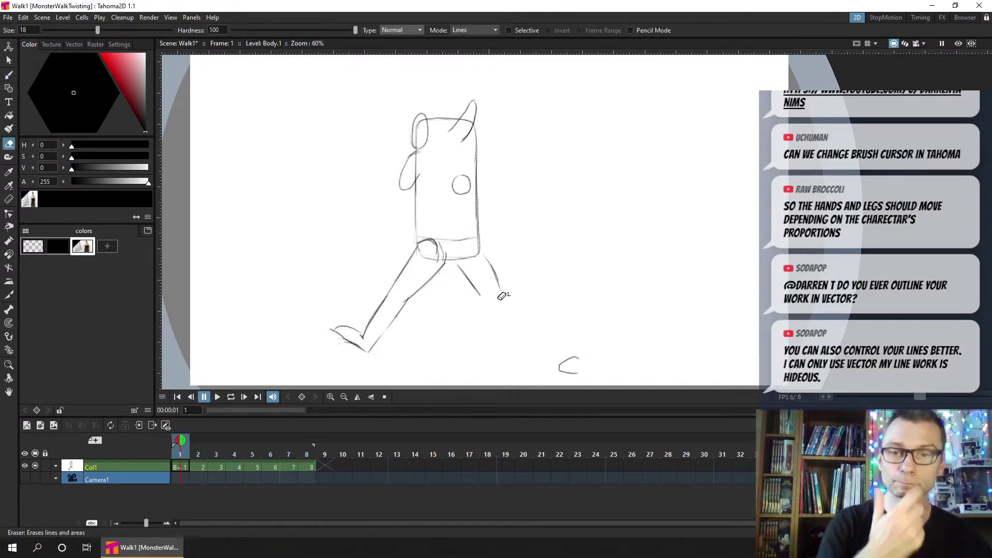
key("b")
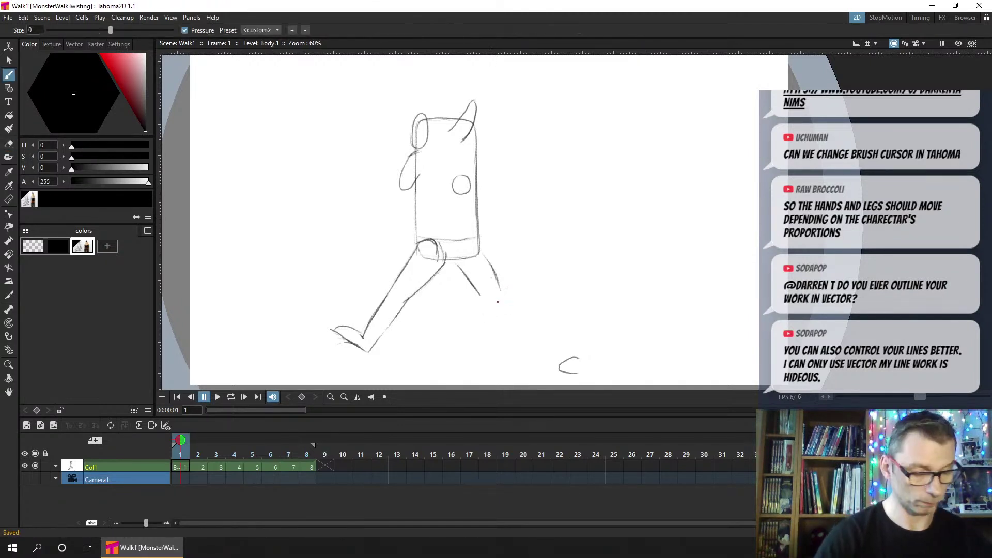
left_click_drag(503, 297, 493, 269)
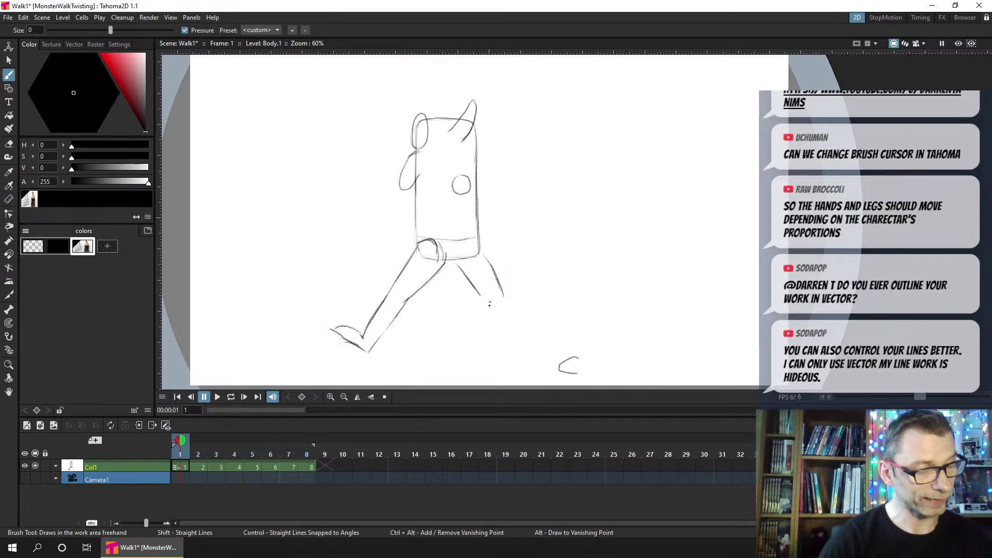
left_click_drag(490, 304, 476, 299)
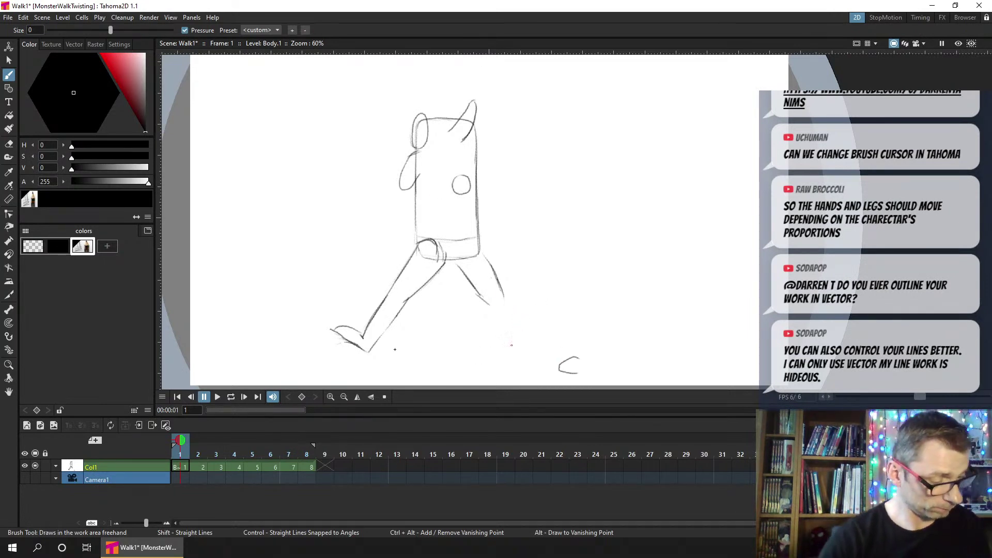
Place a horizontal ground guide just below the front heel, brush the back leg's bent shin and foot above it, and save
left_click_drag(159, 358, 160, 354)
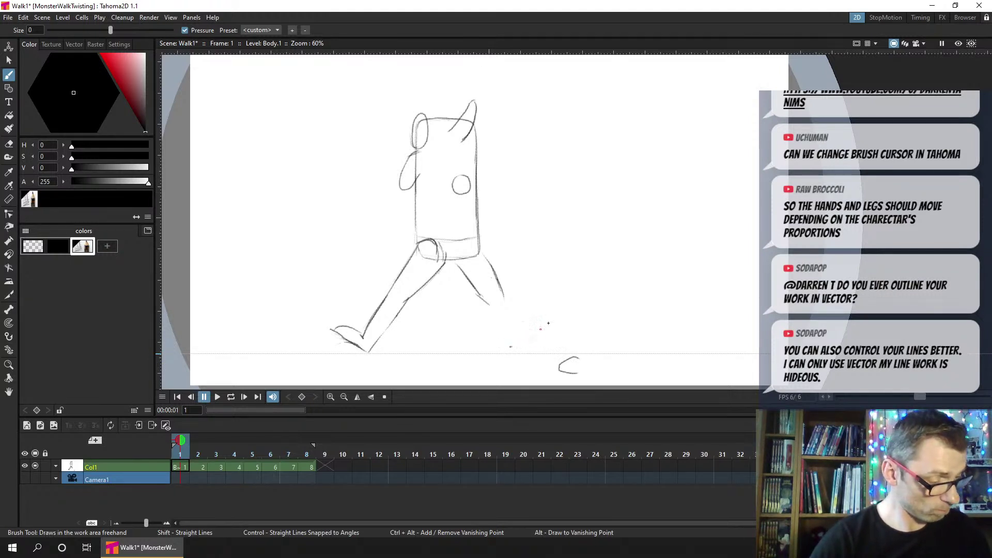
left_click_drag(548, 323, 520, 347)
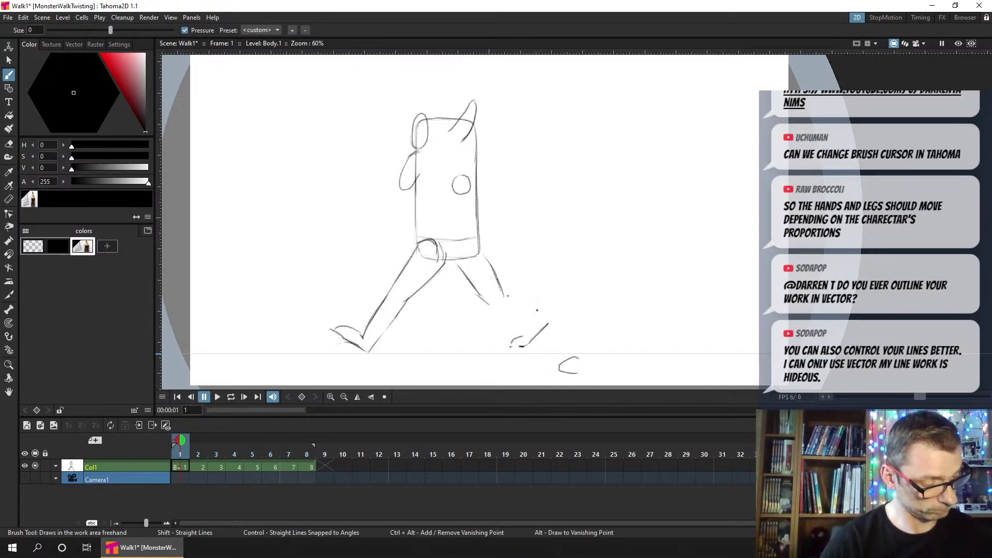
left_click_drag(508, 295, 552, 320)
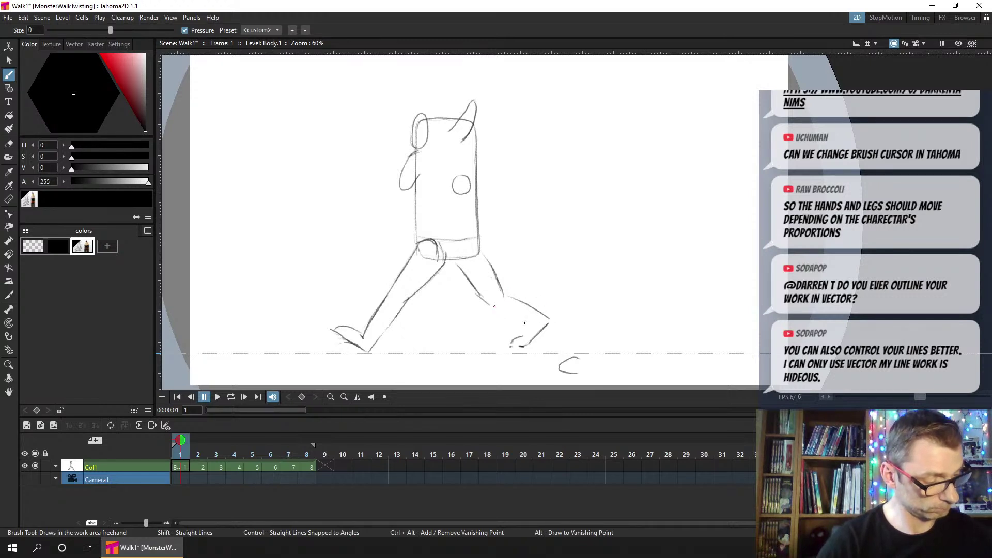
left_click_drag(494, 306, 528, 326)
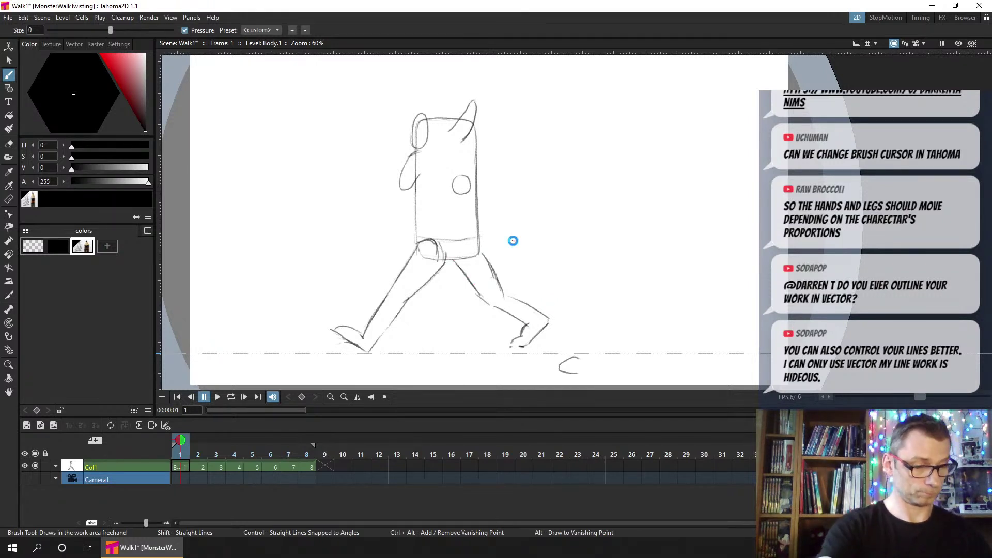
key("ctrl+s")
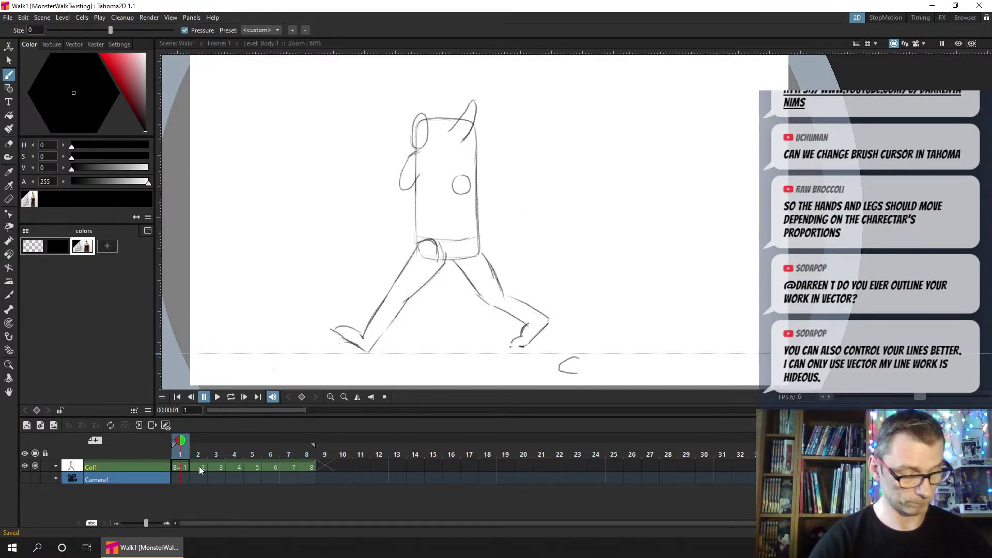
On frame 2, brush the front leg's bent thigh from the hip arch to the knee and save the scene
left_click(201, 466)
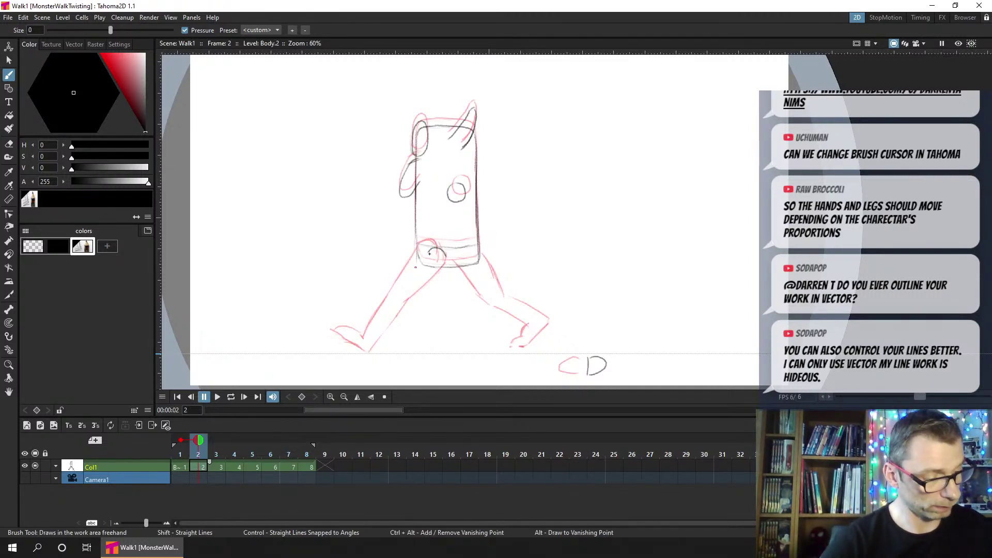
left_click_drag(433, 250, 400, 278)
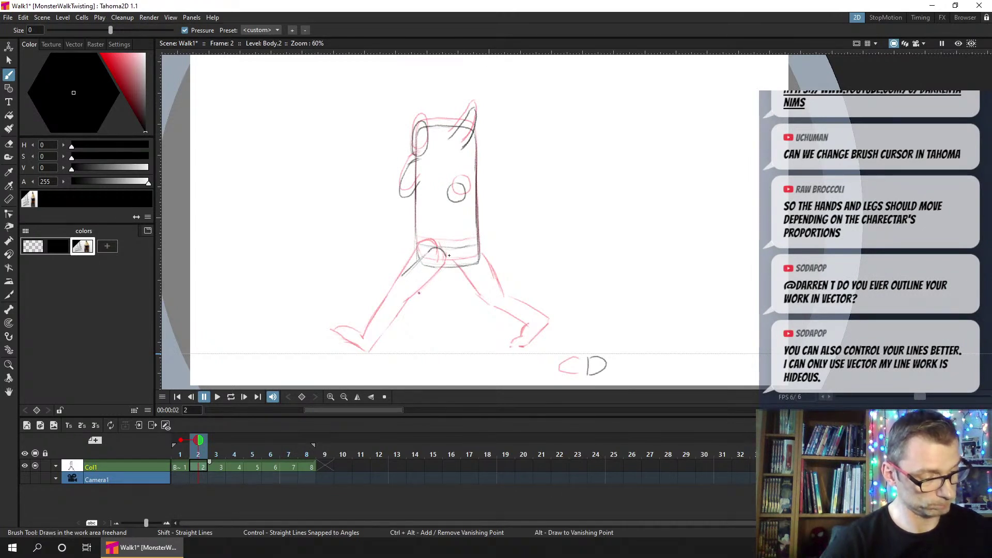
left_click_drag(445, 259, 427, 288)
left_click_drag(443, 274, 412, 296)
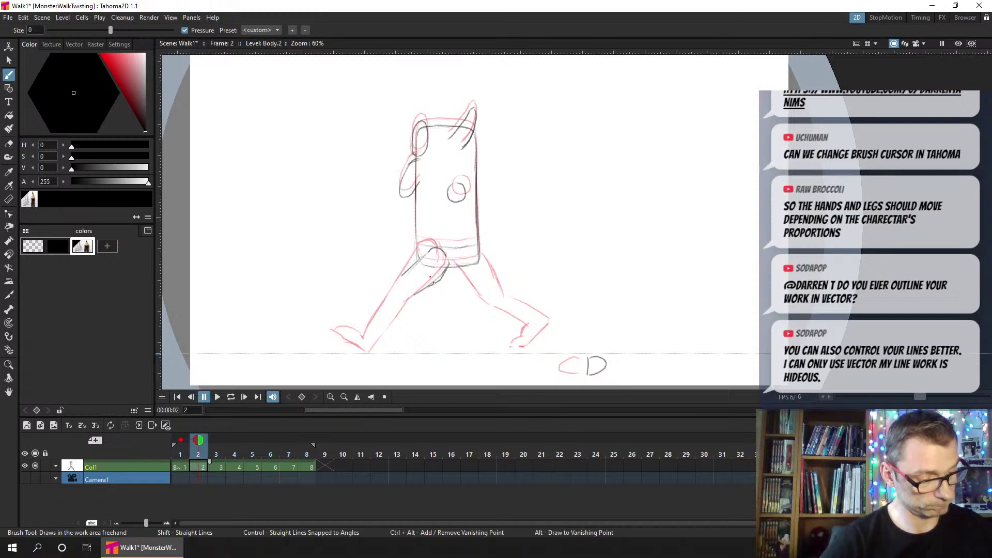
mouse_move(445, 253)
left_mouse_down()
mouse_move(449, 265)
mouse_move(399, 282)
left_mouse_up()
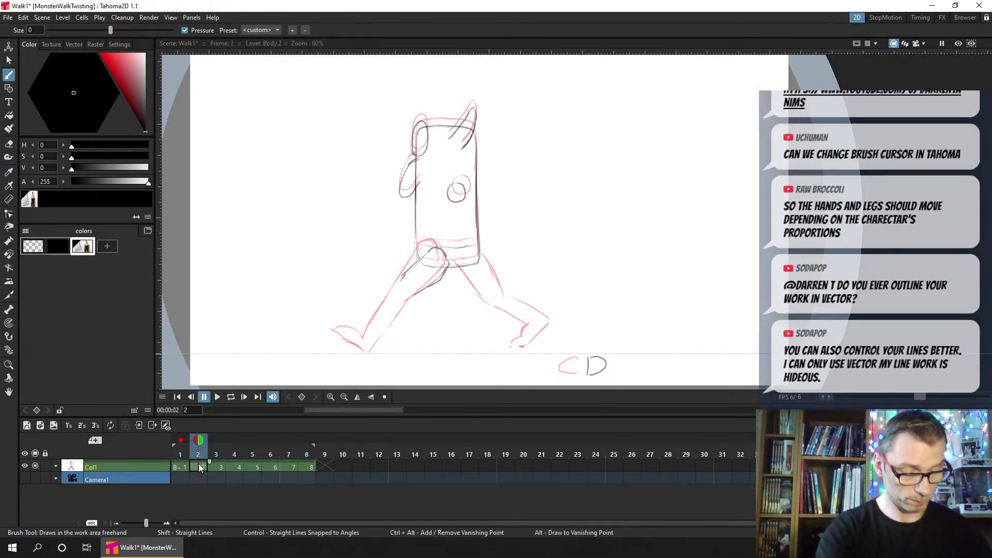
key("ctrl+s")
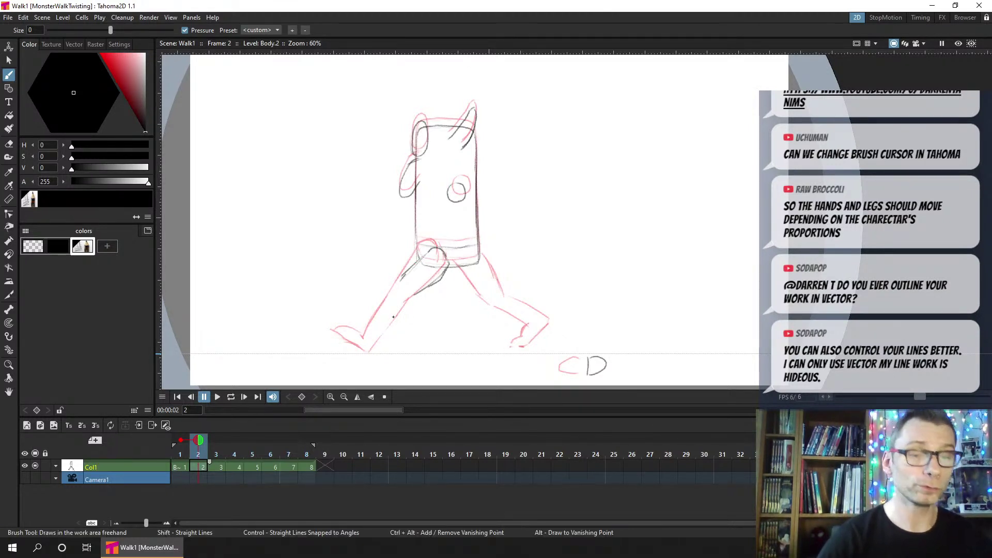
left_click(403, 323)
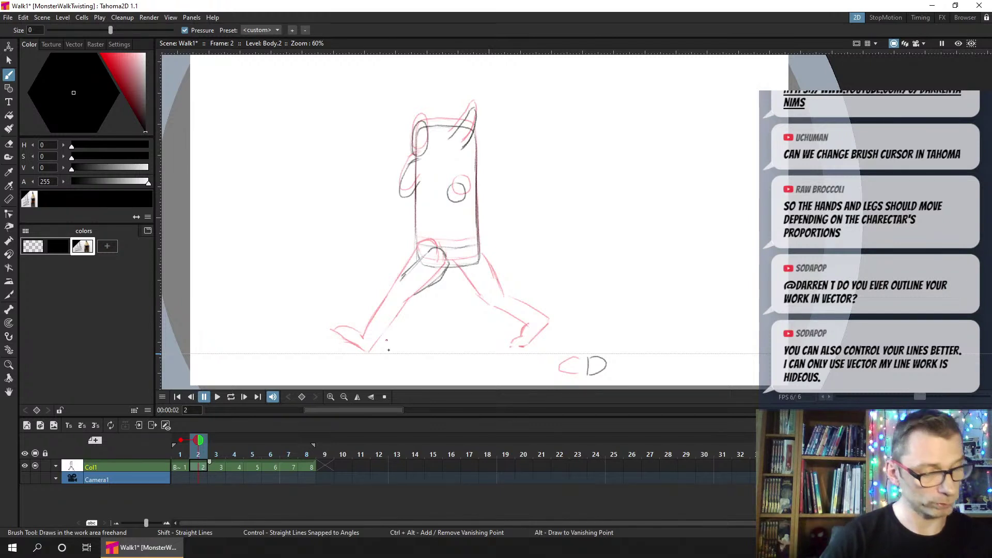
left_click_drag(403, 303, 391, 353)
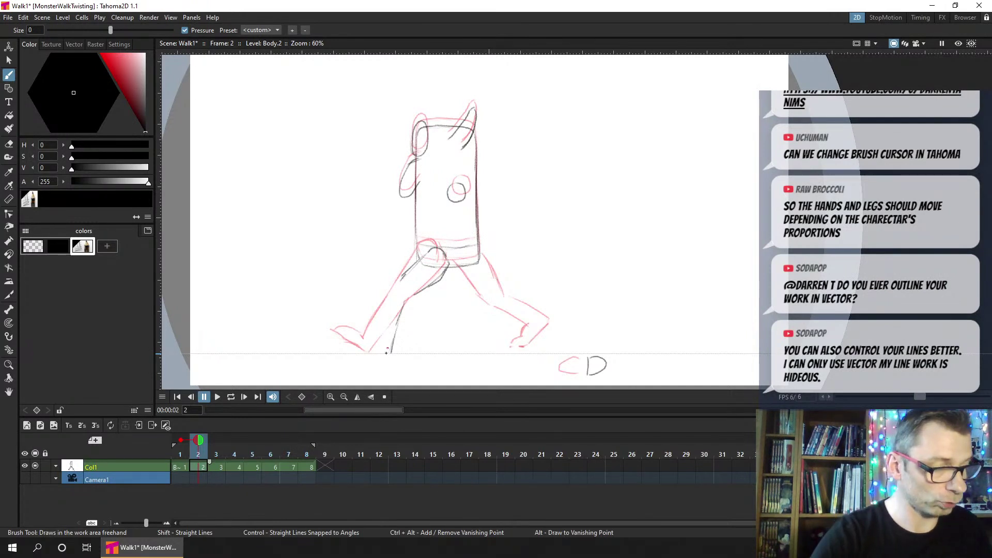
left_click_drag(391, 353, 362, 354)
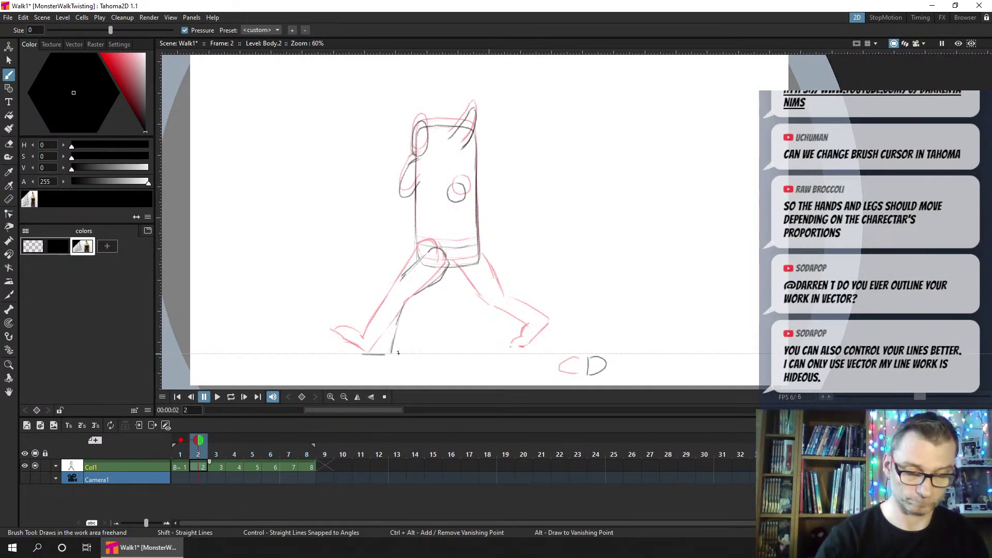
key("e")
left_click_drag(411, 300, 398, 354)
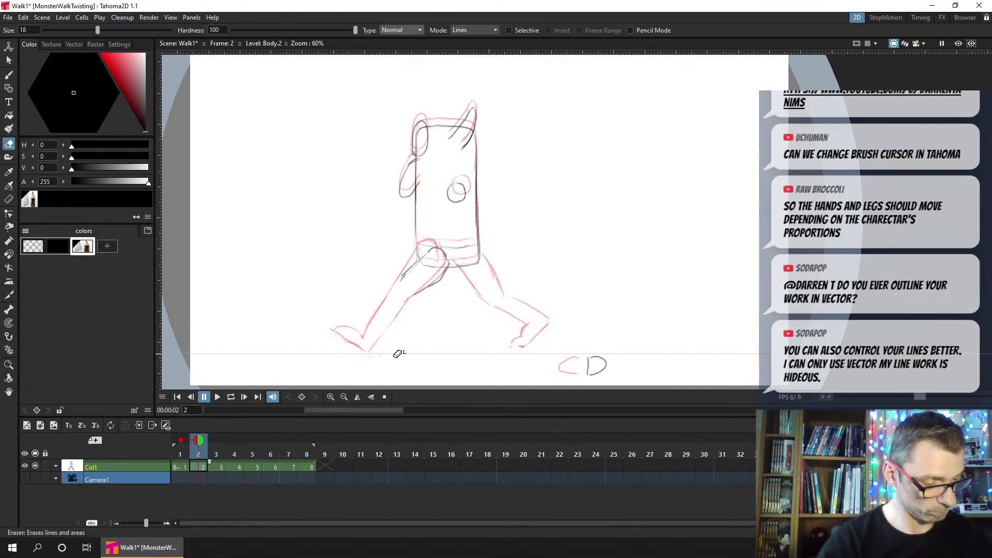
Brush the front leg's near-vertical shin on frame 2 and a foot planted flat on the ground guide
key("b")
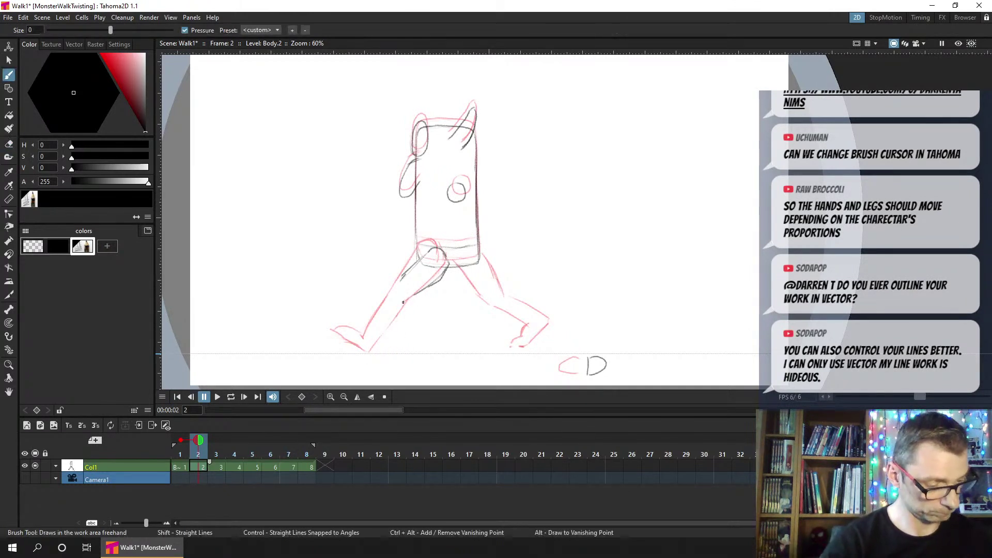
mouse_move(403, 302)
left_mouse_down()
mouse_move(397, 352)
mouse_move(397, 335)
mouse_move(368, 355)
mouse_move(396, 355)
mouse_move(384, 306)
mouse_move(384, 336)
left_mouse_up()
mouse_move(404, 270)
left_mouse_down()
mouse_move(389, 290)
mouse_move(383, 341)
mouse_move(355, 354)
left_mouse_up()
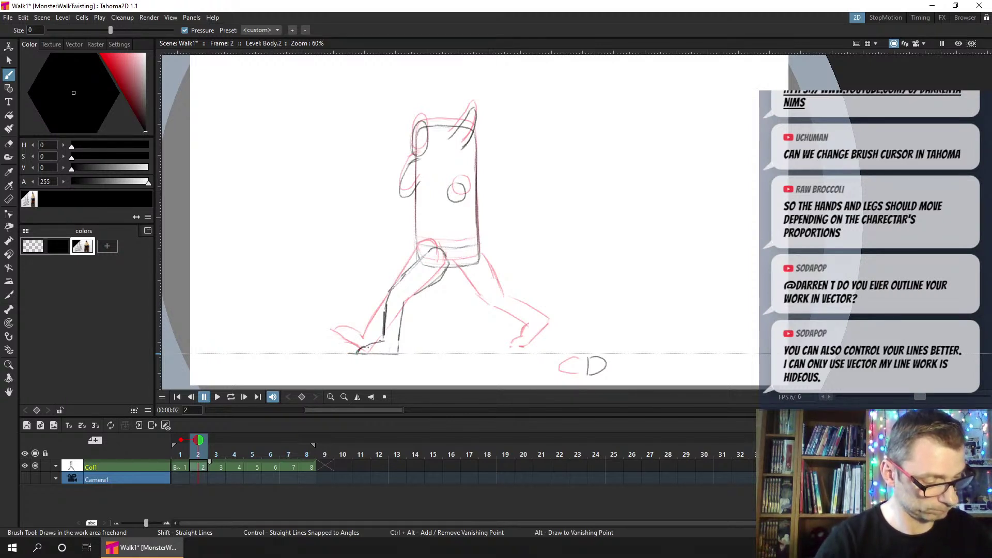
key("a")
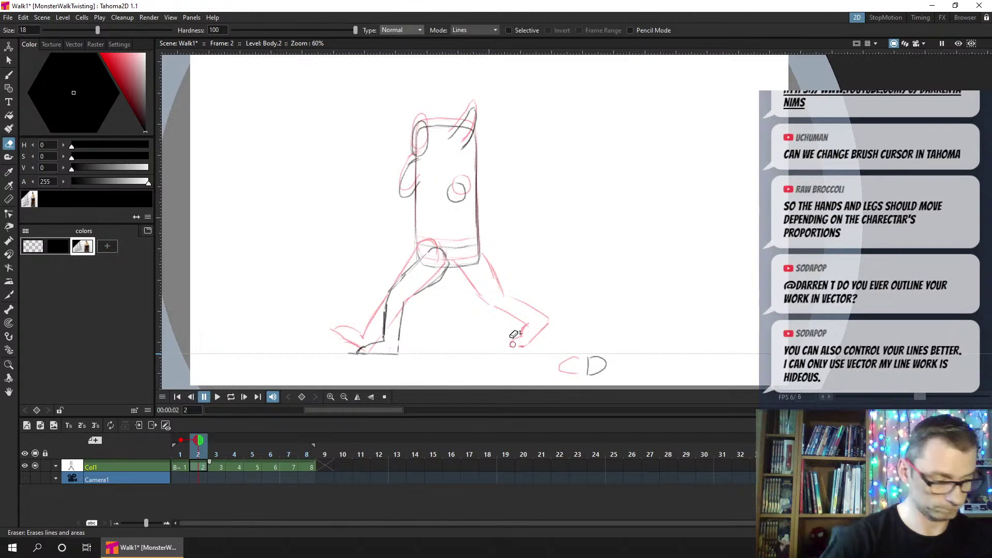
Brush the back leg's thigh on frame 2 from the body's lower edge to the knee, and save the scene
key("b")
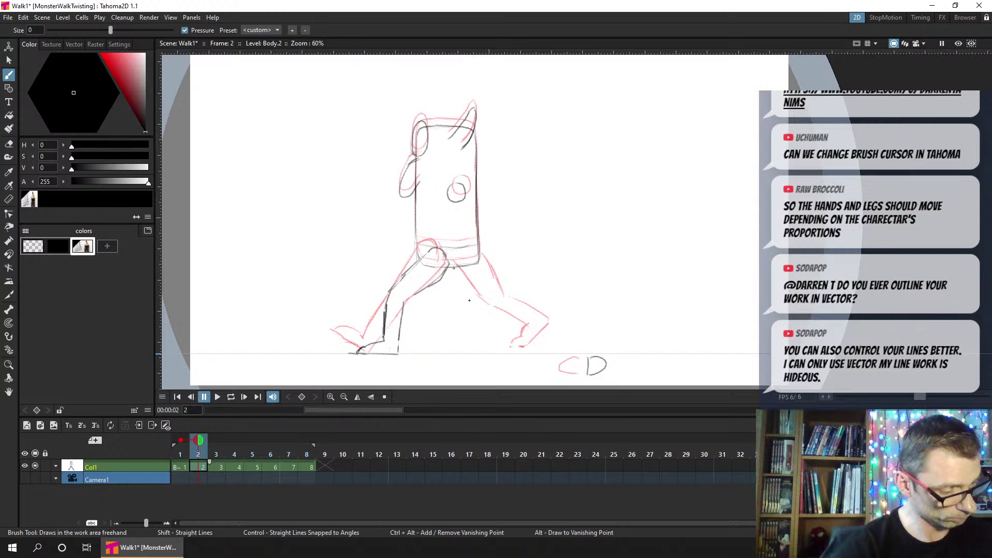
left_click_drag(467, 297, 455, 269)
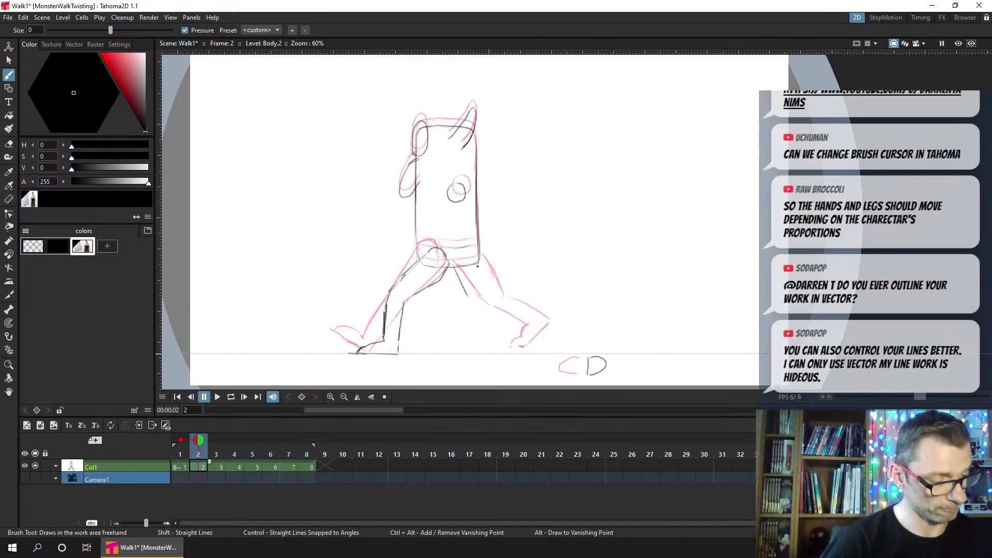
left_click_drag(476, 261, 488, 292)
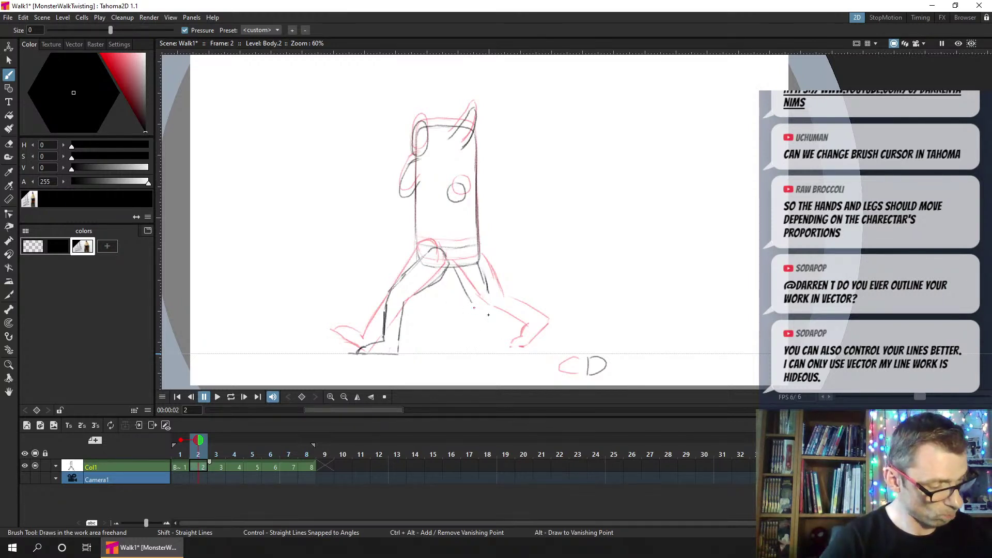
left_click_drag(476, 308, 499, 319)
left_click_drag(483, 282, 493, 302)
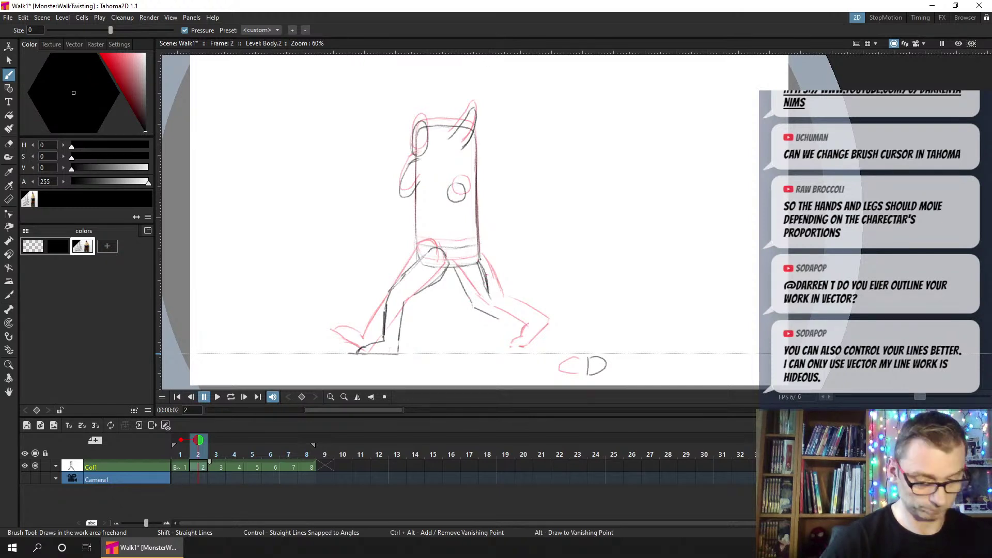
key("a")
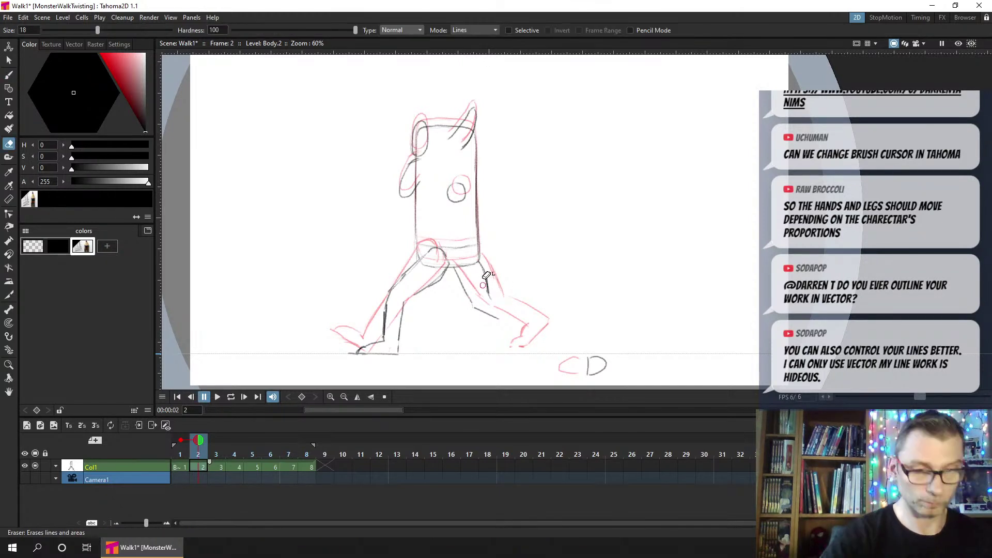
key("b")
key("ctrl+s")
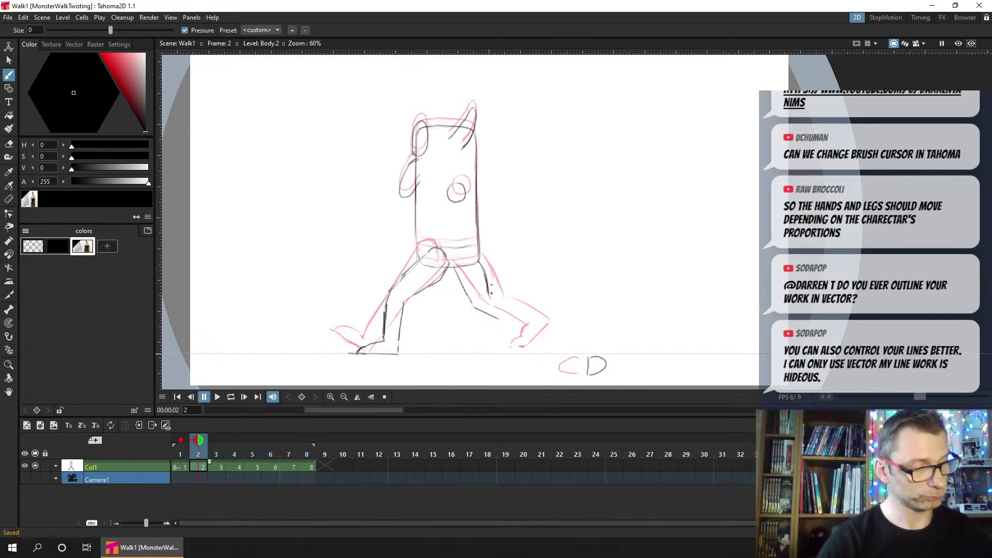
Brush the back leg's shin on frame 2 and a foot pointing down just above the ground guide, saving the scene
left_click_drag(490, 298, 502, 301)
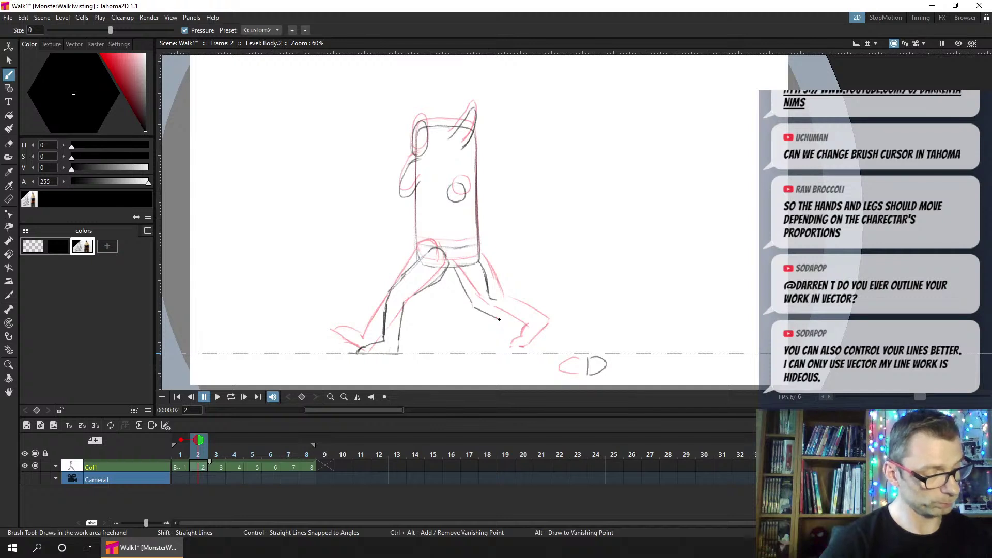
mouse_move(499, 320)
left_mouse_down()
mouse_move(516, 326)
mouse_move(517, 343)
left_mouse_up()
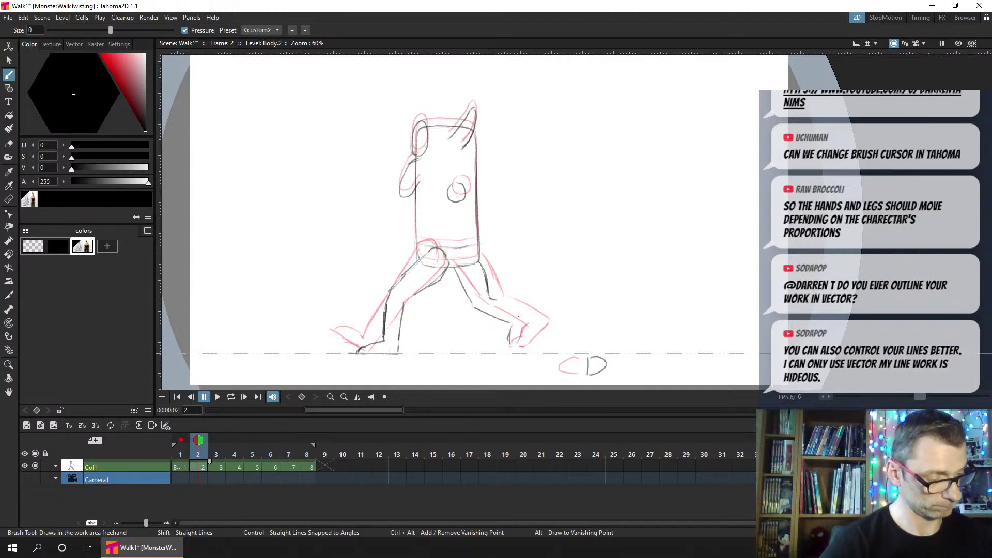
left_click_drag(523, 309, 520, 342)
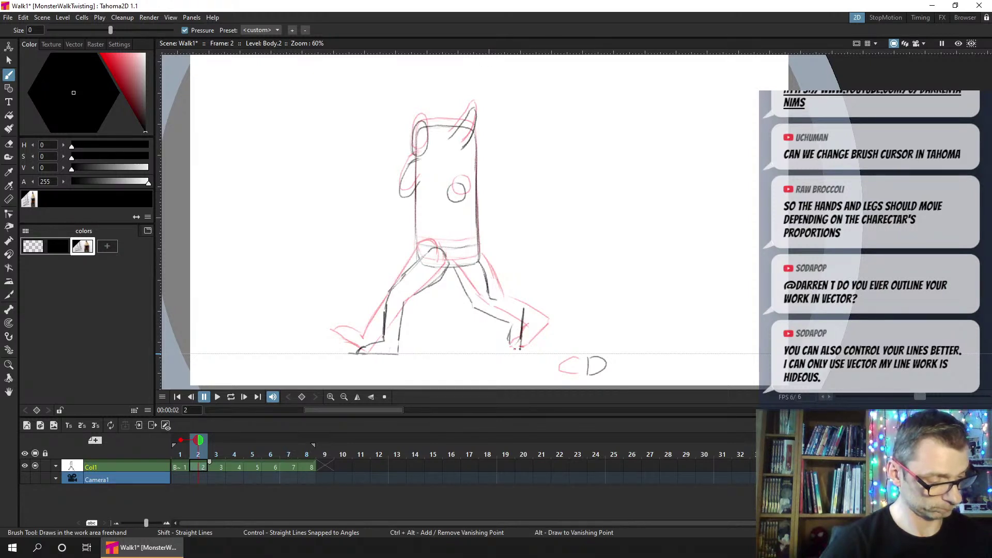
mouse_move(518, 306)
left_mouse_down()
mouse_move(490, 299)
mouse_move(515, 304)
left_mouse_up()
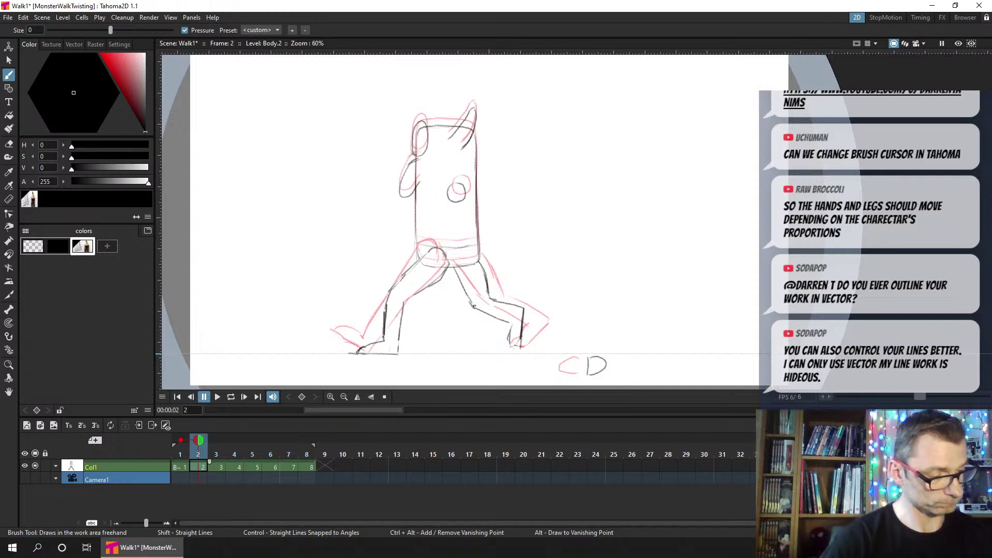
key("ctrl+s")
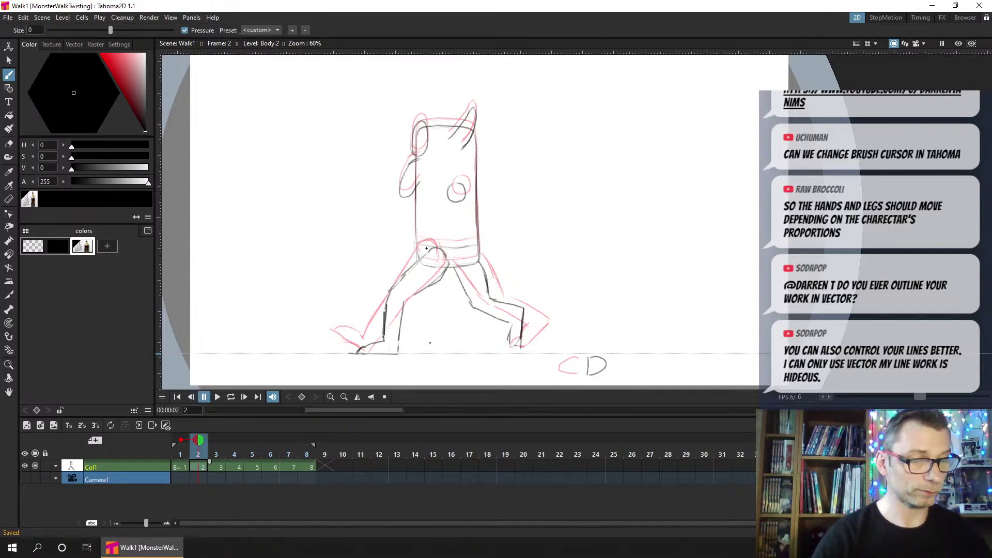
left_click_drag(387, 346, 365, 353)
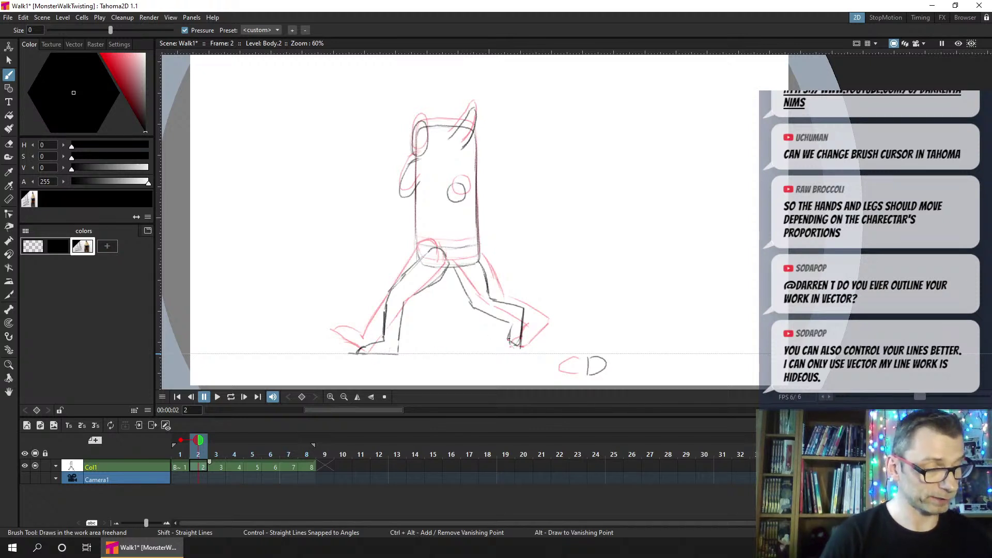
left_click_drag(509, 340, 521, 345)
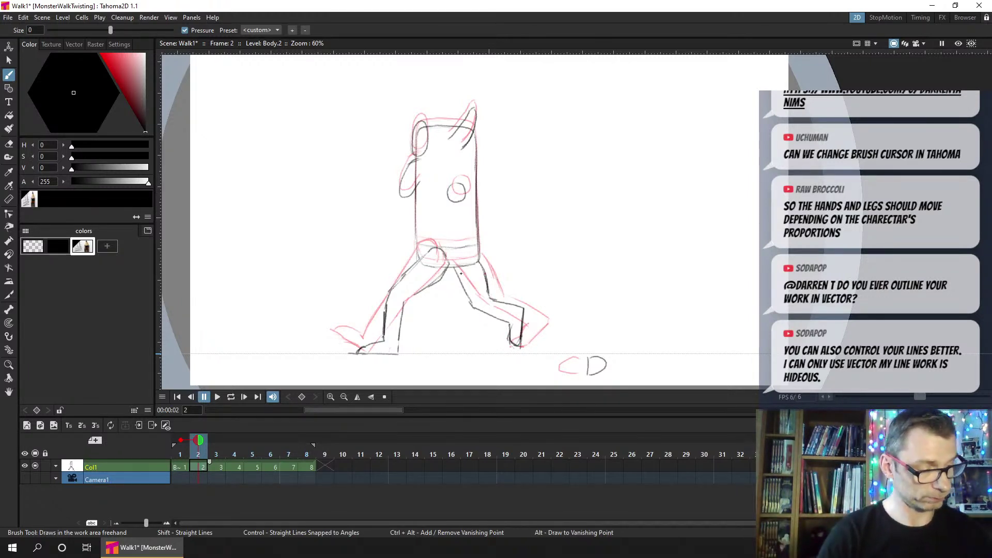
On frame 3, brush a straight vertical leg from the hip arch down to just above the ground guide
left_click(216, 454)
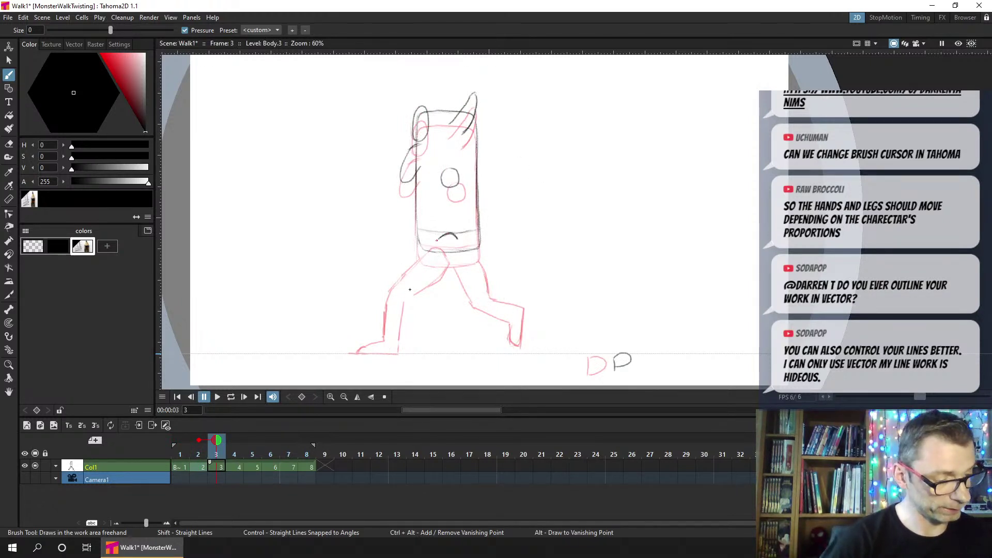
mouse_move(443, 238)
left_mouse_down()
mouse_move(439, 300)
mouse_move(460, 237)
mouse_move(459, 287)
mouse_move(458, 238)
left_mouse_up()
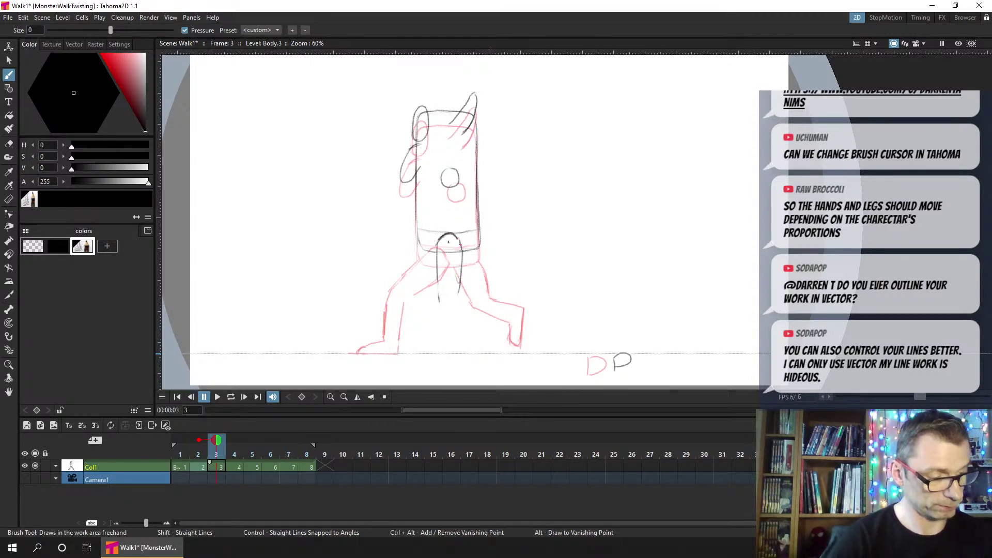
left_click_drag(437, 278, 439, 336)
left_click_drag(457, 297, 457, 340)
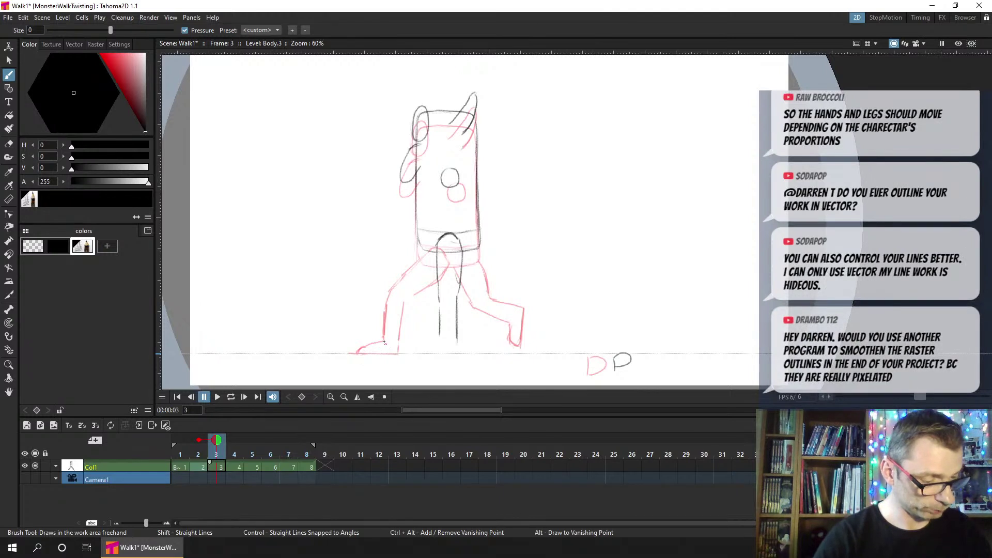
Add a flat foot to frame 3 and position it on the ground guide beneath the straight shin
mouse_move(370, 345)
left_mouse_down()
mouse_move(400, 342)
mouse_move(397, 353)
mouse_move(392, 336)
mouse_move(408, 336)
mouse_move(336, 358)
mouse_move(428, 367)
mouse_move(352, 328)
mouse_move(346, 365)
mouse_move(400, 377)
mouse_move(461, 358)
left_mouse_up()
key("ctrl+z")
key("s")
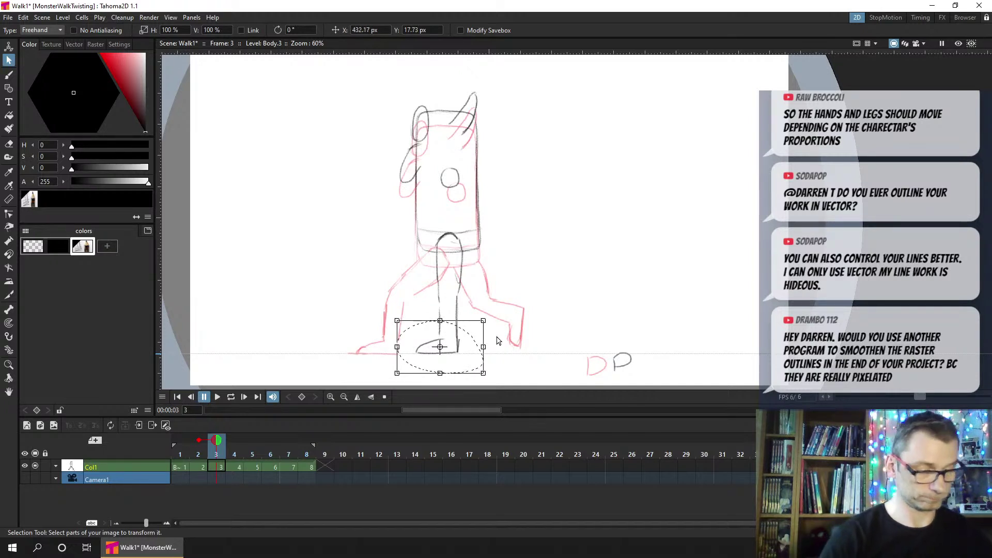
key("b")
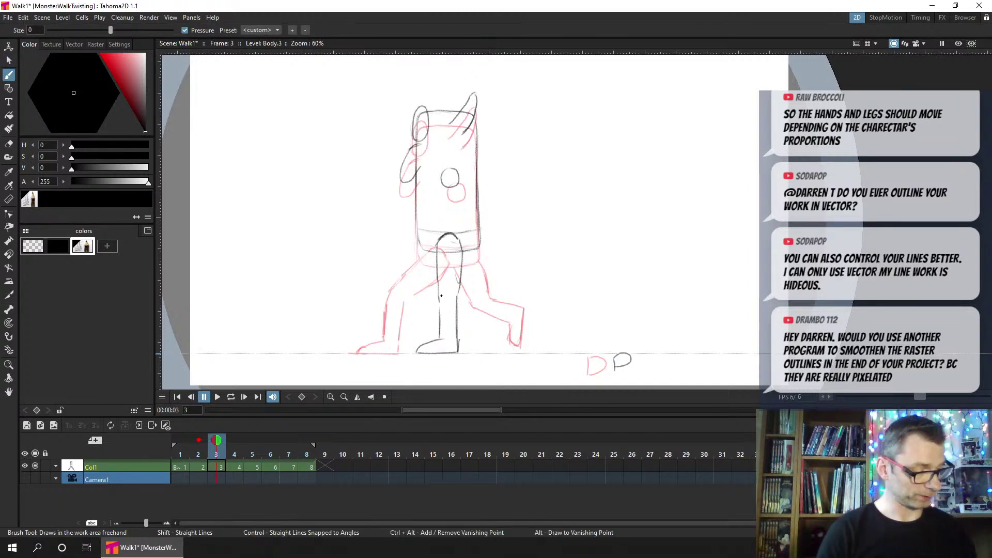
On frame 2, select the front leg's shin and foot freehand and shift them slightly back towards the body
left_click(198, 453)
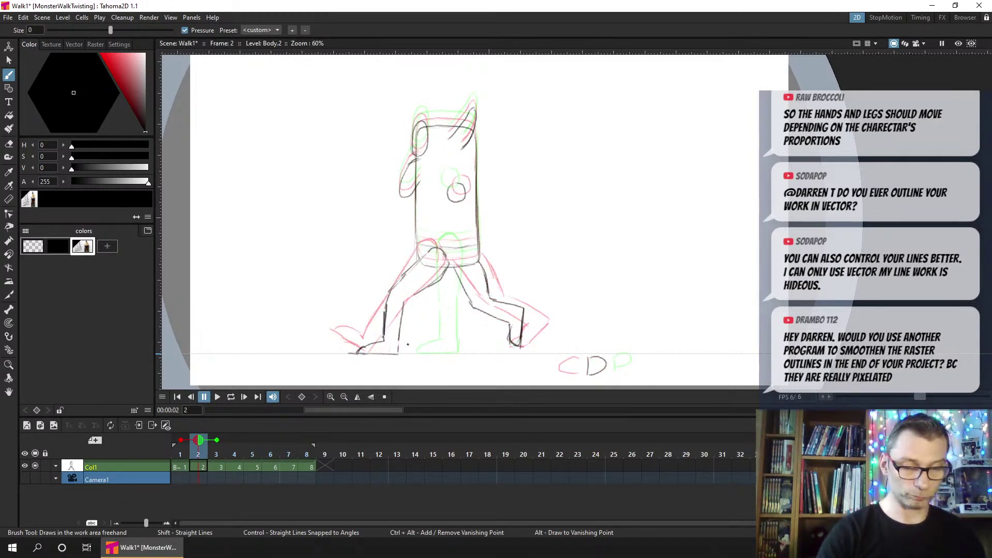
key("s")
mouse_move(411, 306)
left_mouse_down()
mouse_move(372, 292)
mouse_move(337, 355)
mouse_move(379, 378)
mouse_move(426, 335)
left_mouse_up()
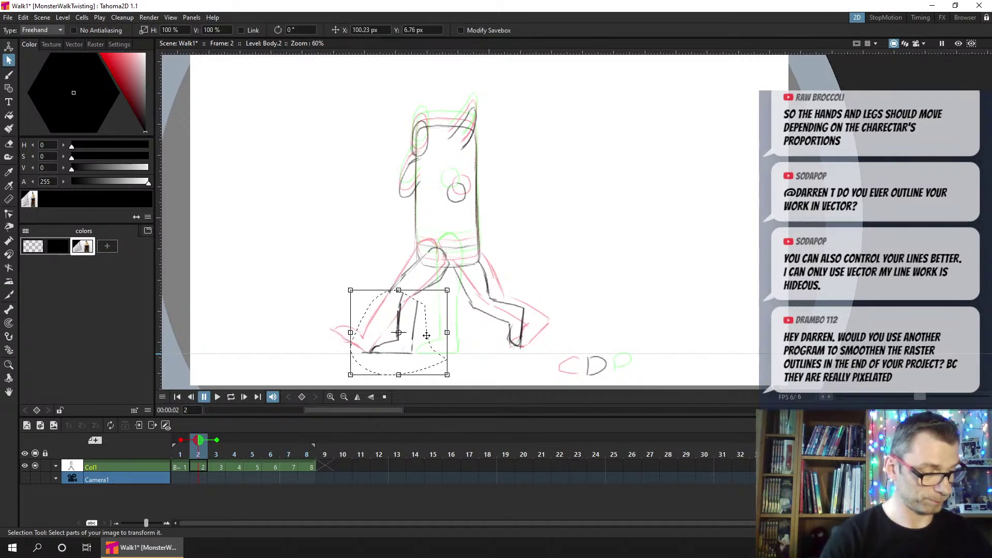
left_click(423, 274)
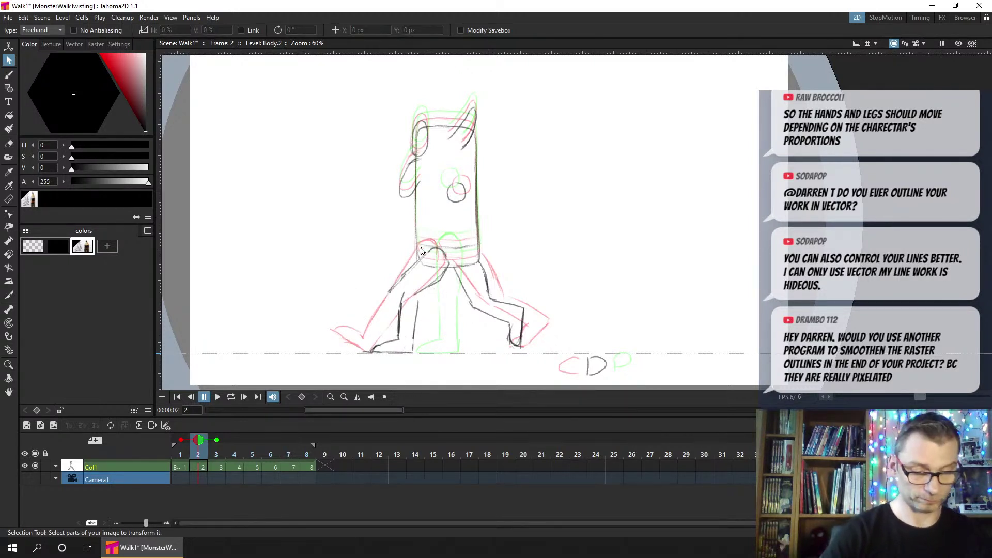
Erase the front leg's thigh lines on frame 2 and brush new ones joining the hip arch to the shifted shin
key("b")
key("e")
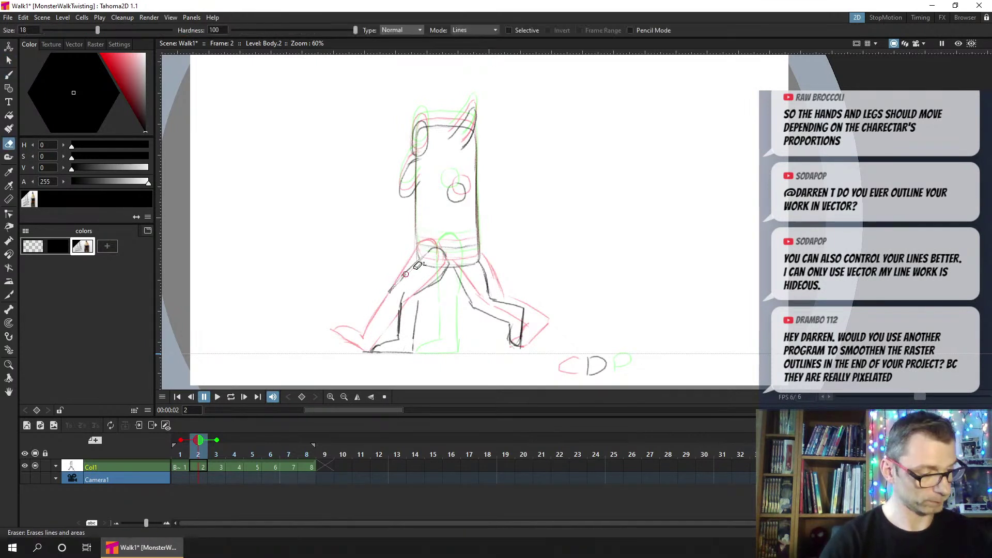
left_click_drag(421, 262, 392, 291)
mouse_move(446, 275)
left_mouse_down()
mouse_move(414, 292)
mouse_move(448, 263)
mouse_move(441, 280)
mouse_move(424, 299)
mouse_move(444, 260)
mouse_move(405, 294)
mouse_move(428, 254)
mouse_move(403, 295)
left_mouse_up()
key("b")
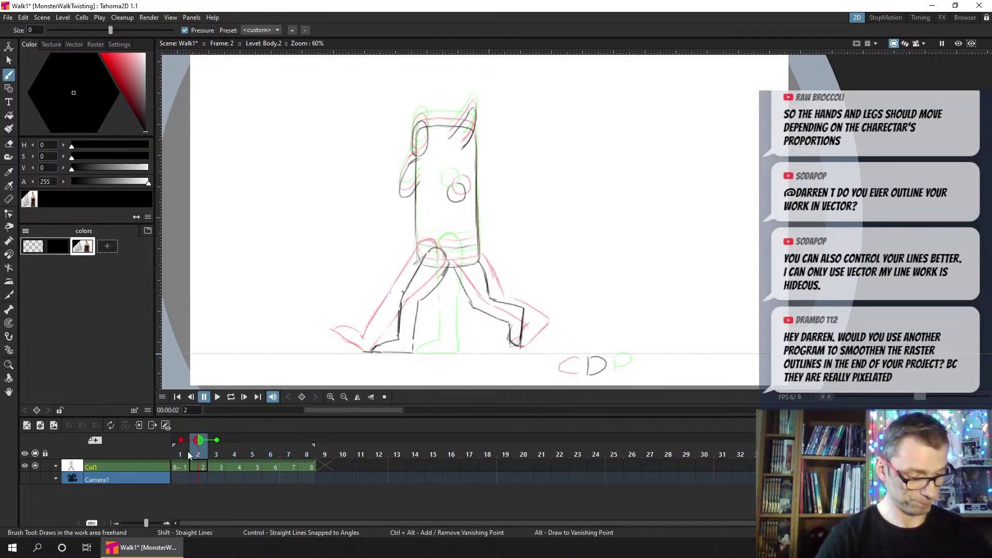
Check the leg poses on frames 1 and 2, go to the frame 4 drawing, and save the scene
left_click(182, 451)
left_click(198, 453)
left_click(233, 454)
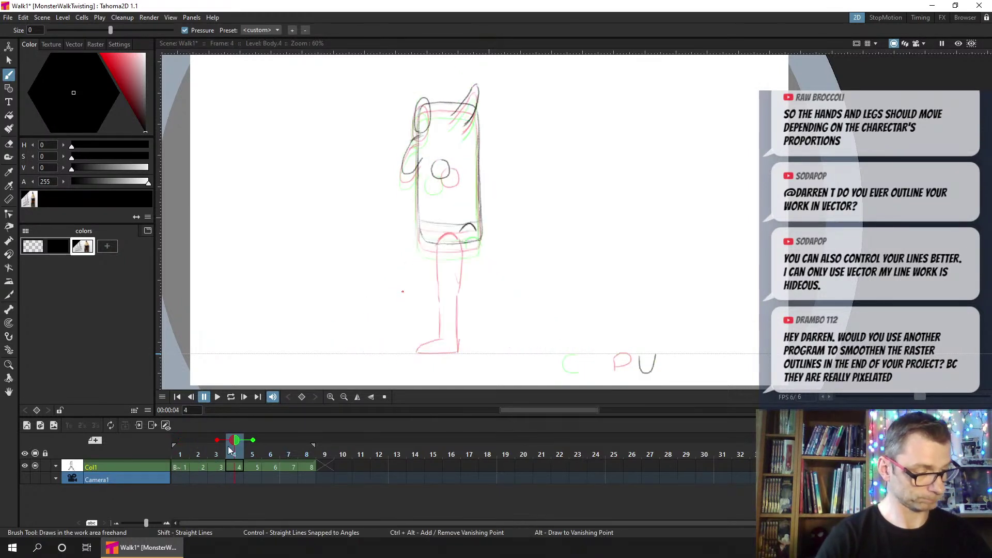
left_click(235, 467)
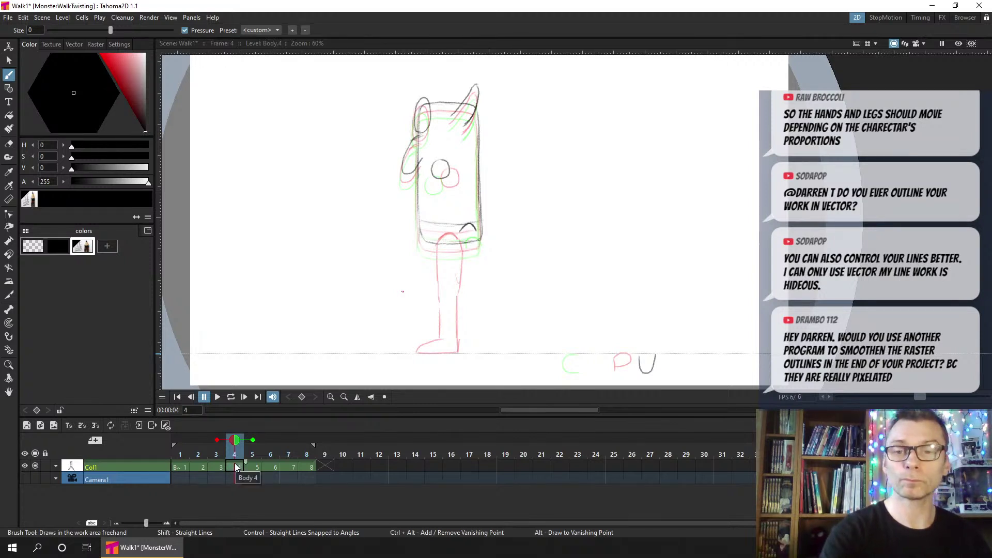
key("ctrl+s")
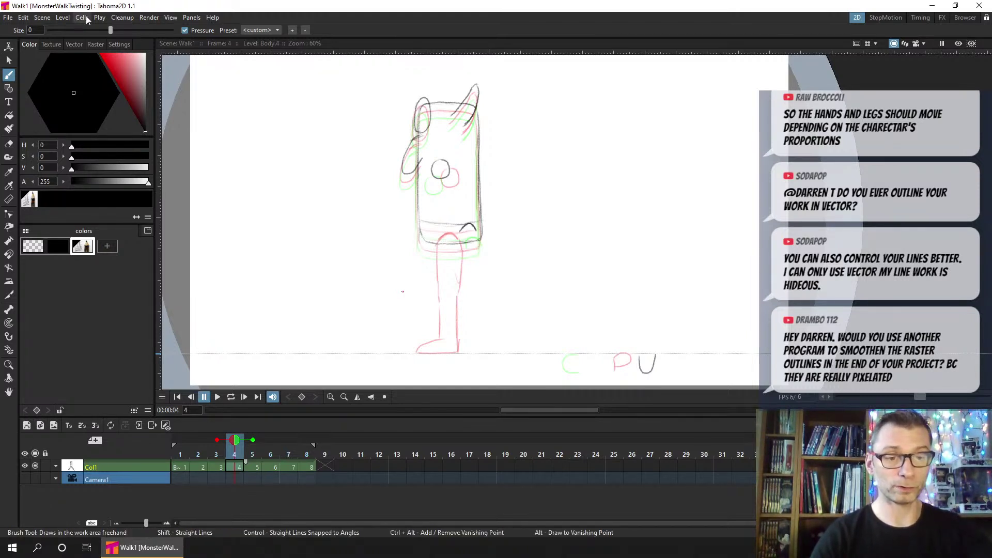
Review the resolution settings in the startup and new level dialogs, closing both without creating anything
left_click(191, 17)
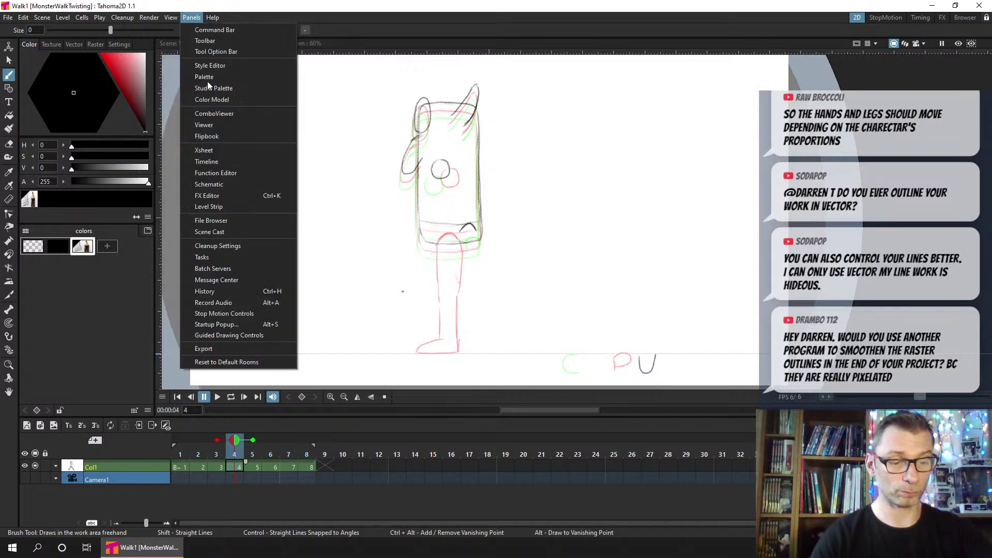
left_click(248, 322)
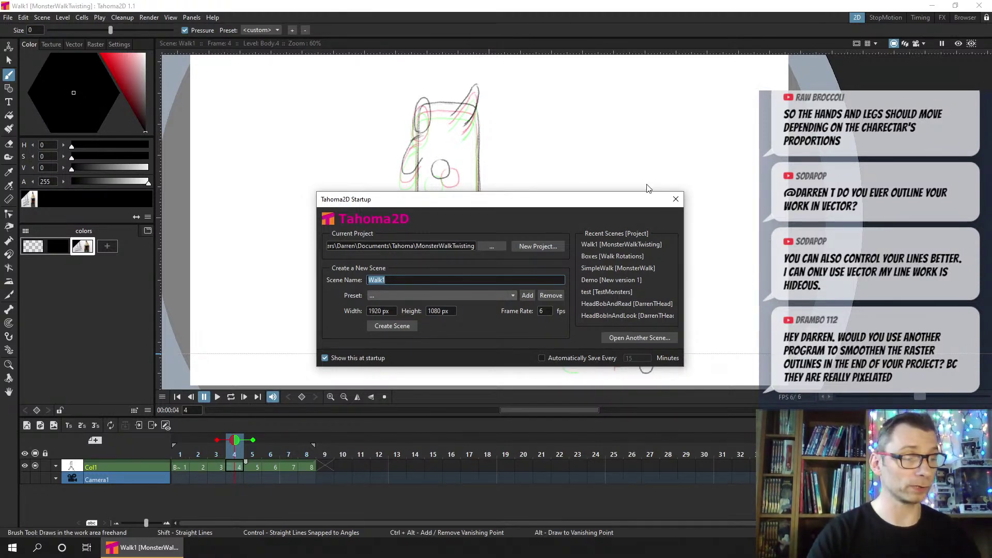
left_click(676, 200)
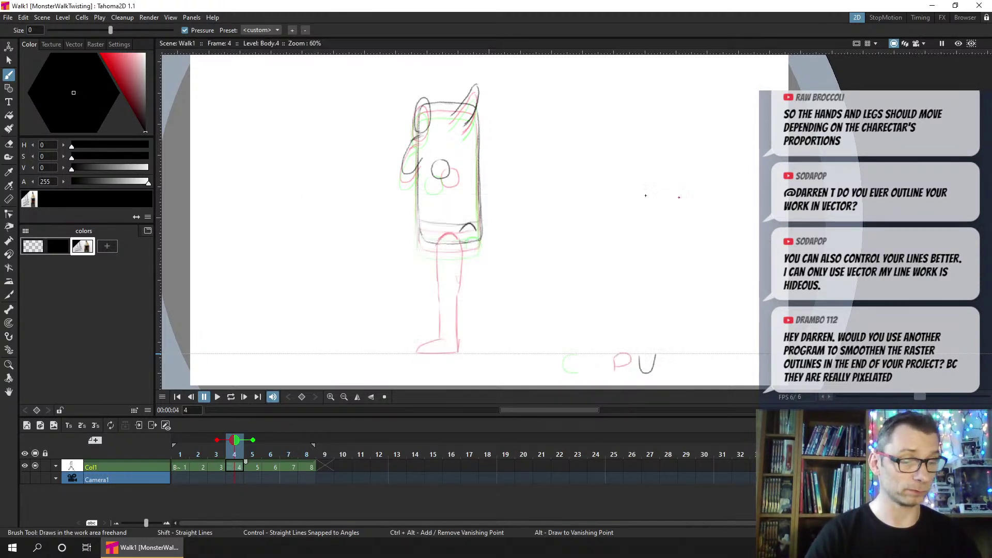
left_click(40, 426)
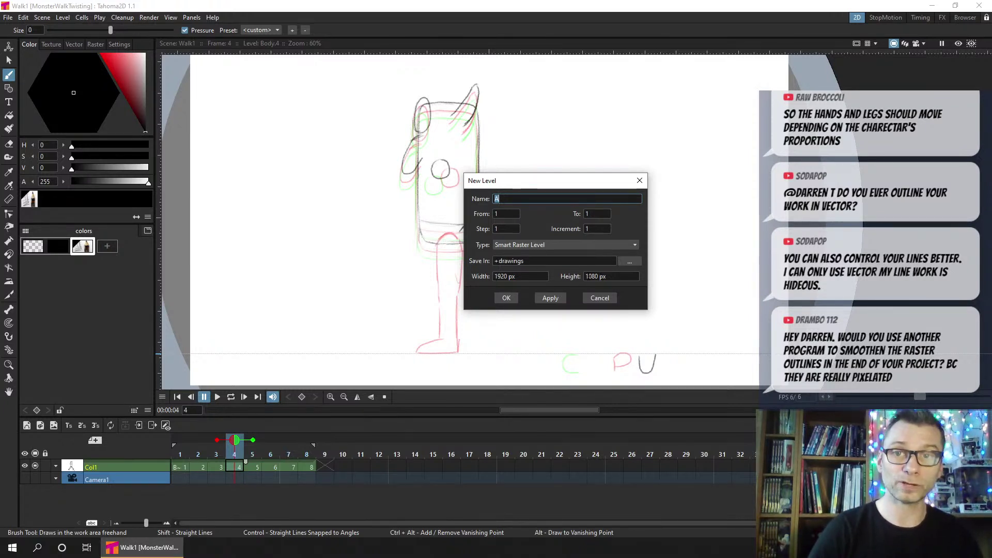
left_click(644, 178)
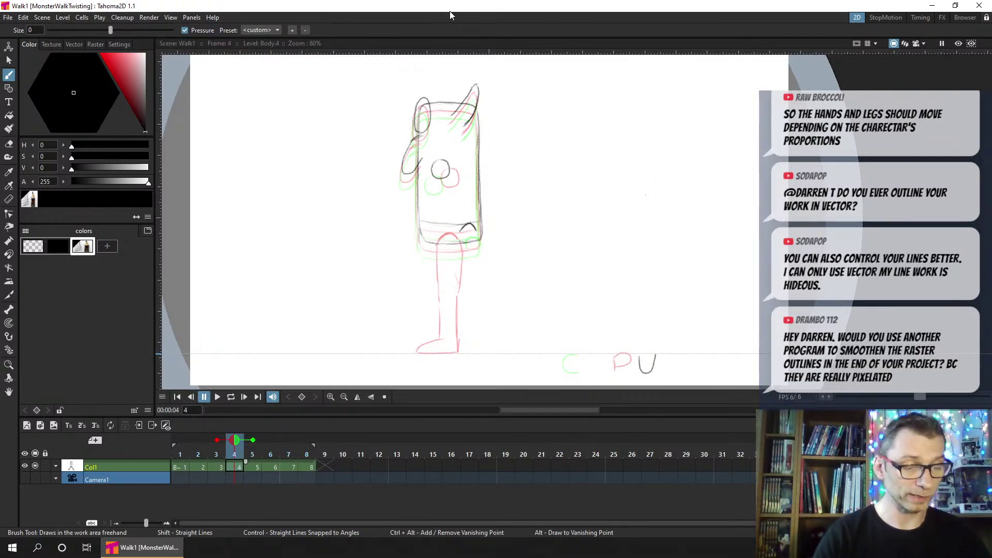
Examine the frame 4 line work up close, reset the view, and fit the drawing to the window
scroll(432, 110, "up", 3)
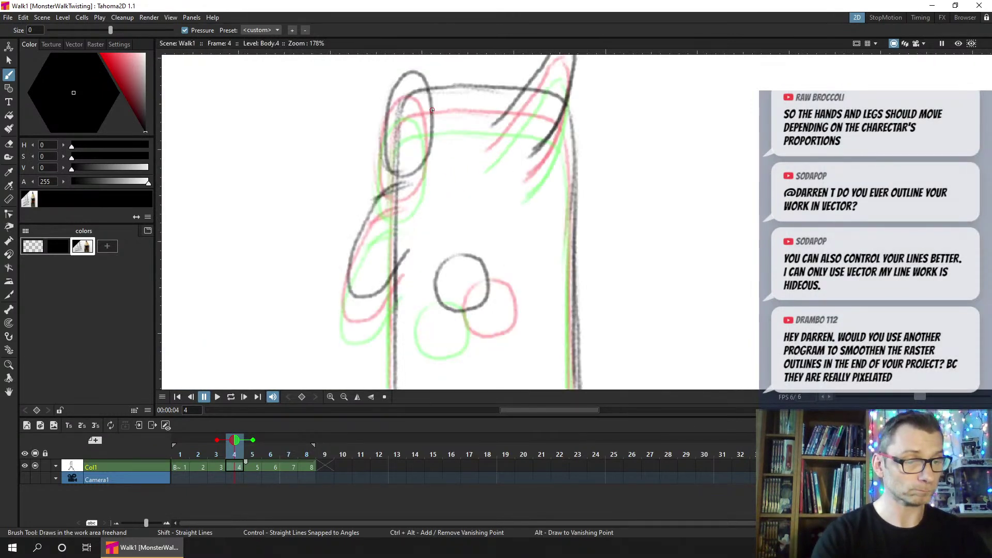
scroll(432, 110, "up", 4)
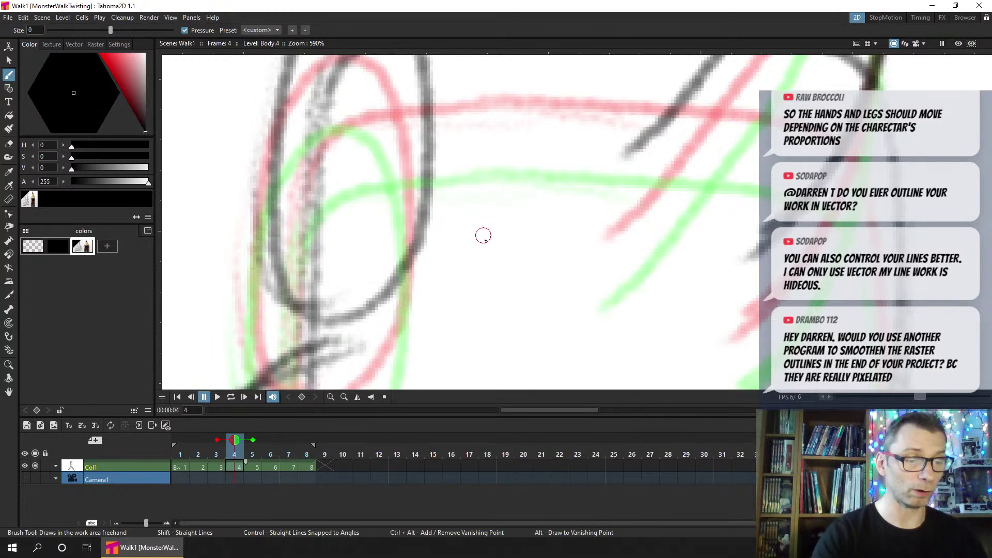
scroll(483, 236, "down", 3)
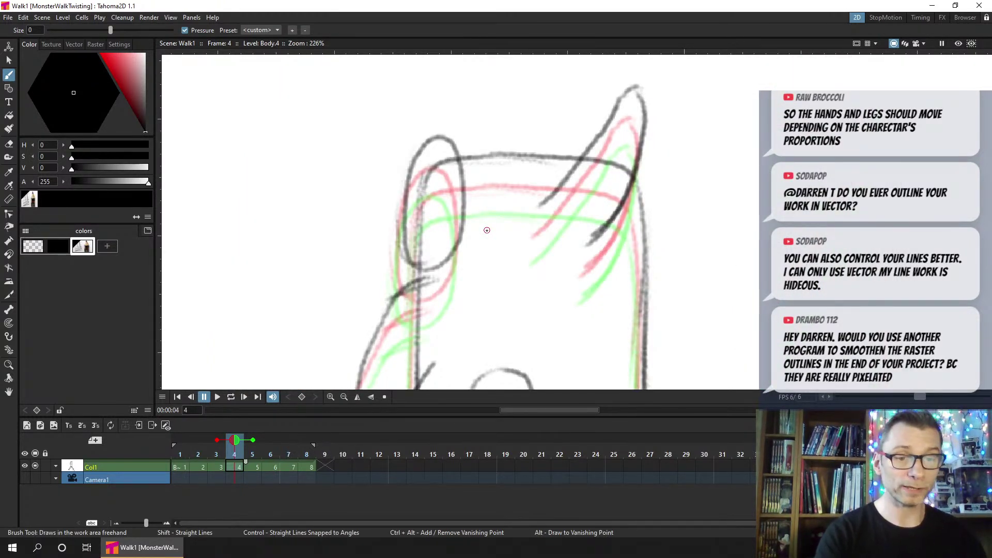
right_click(451, 205)
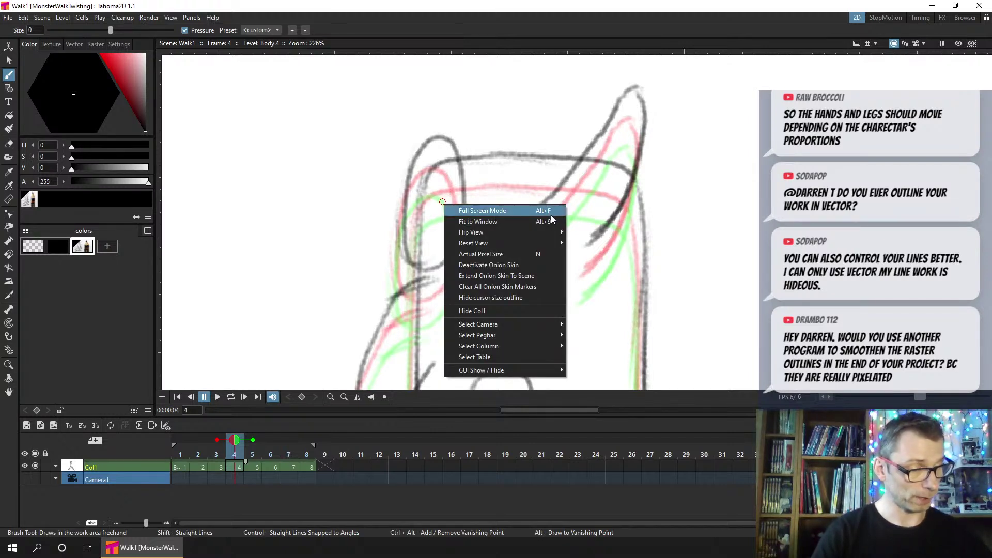
mouse_move(502, 244)
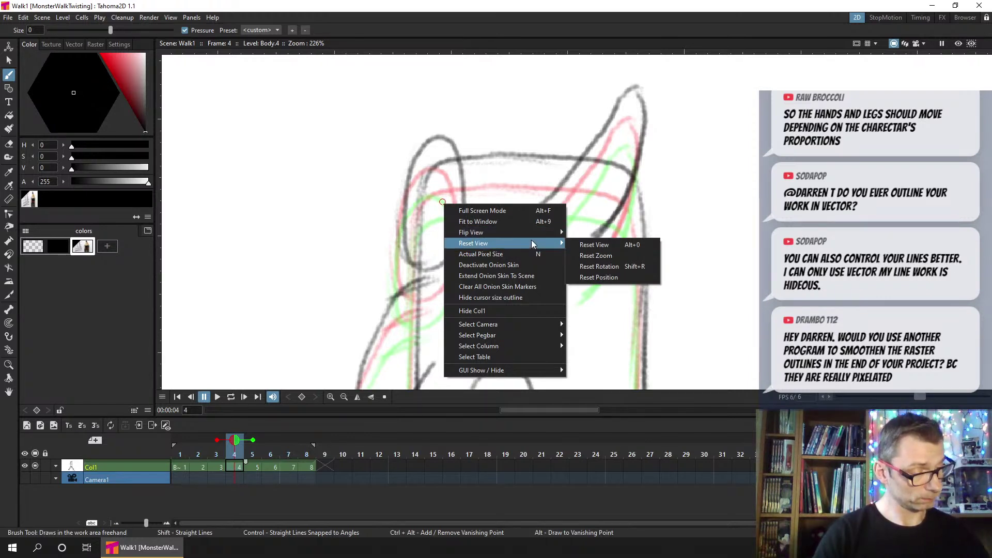
left_click(631, 243)
right_click(631, 244)
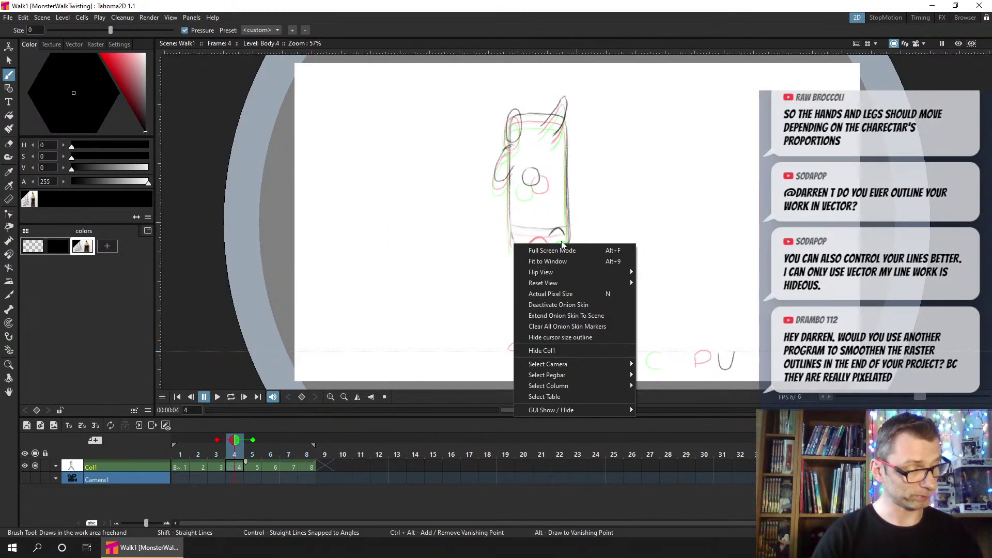
left_click(615, 261)
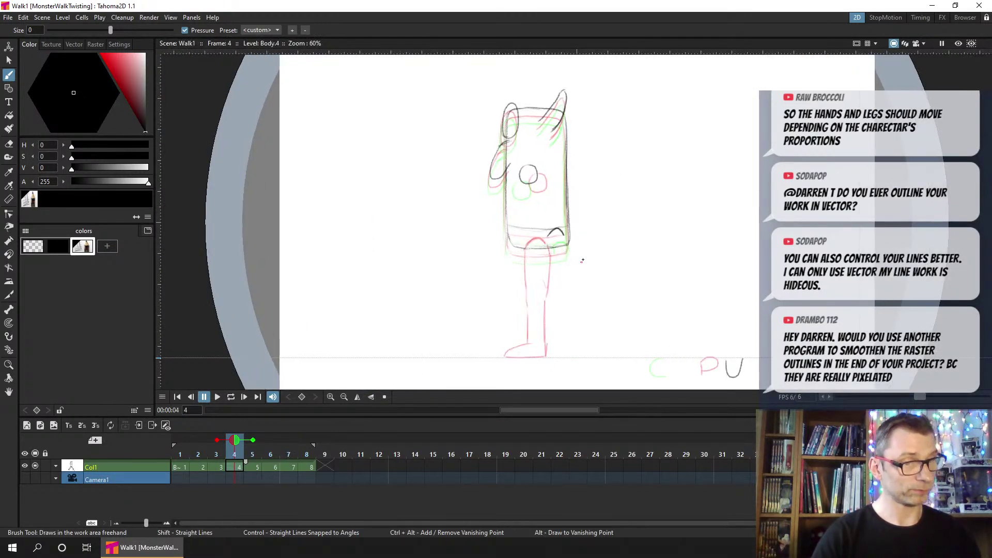
Review the view reset and Actual Pixel Size options without applying any, and zoom in on the monster's upper body
right_click(462, 264)
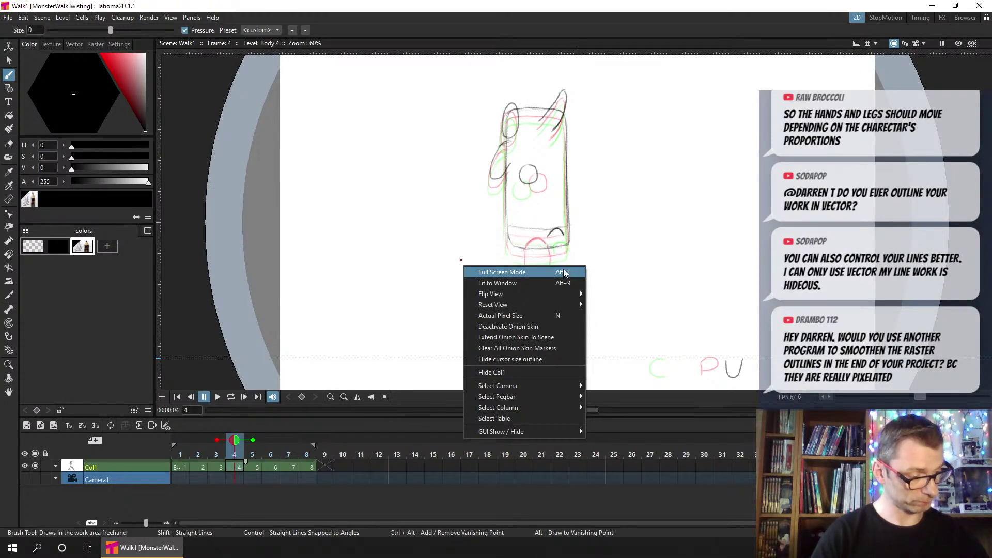
mouse_move(573, 307)
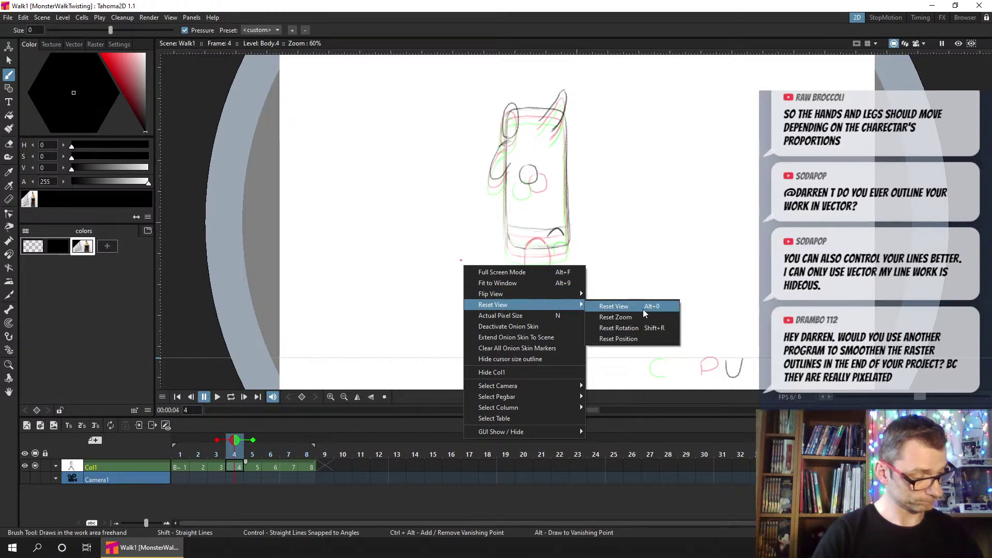
mouse_move(538, 293)
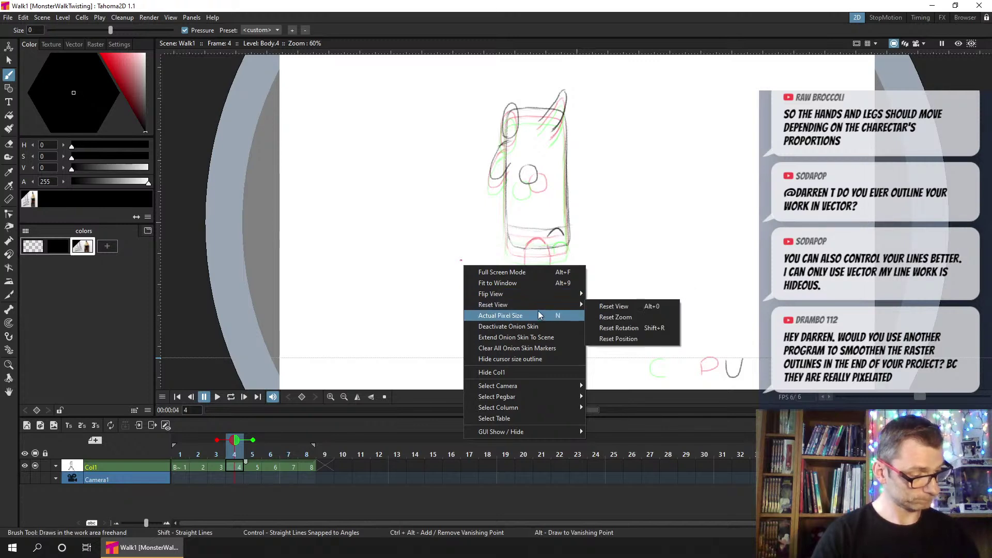
left_click(517, 217)
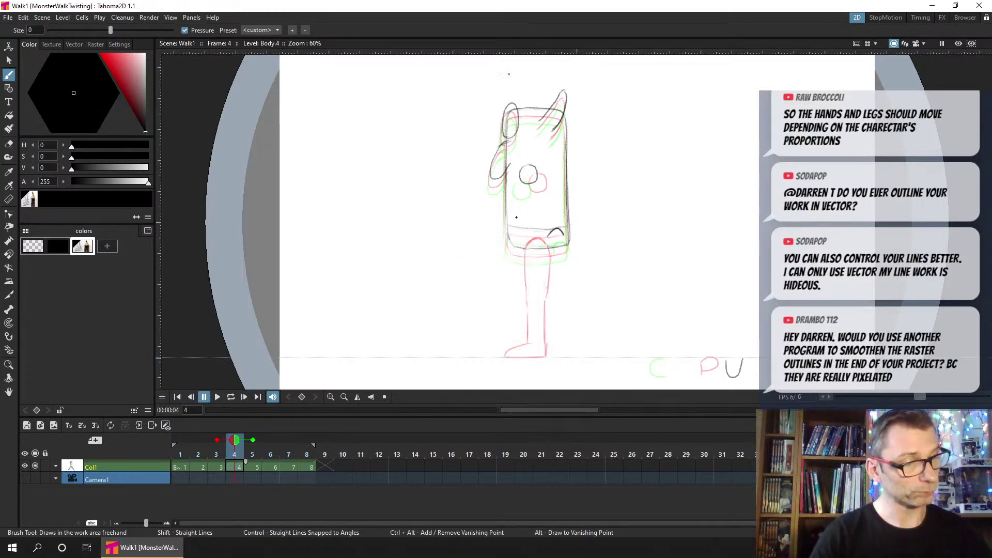
scroll(519, 136, "up", 3)
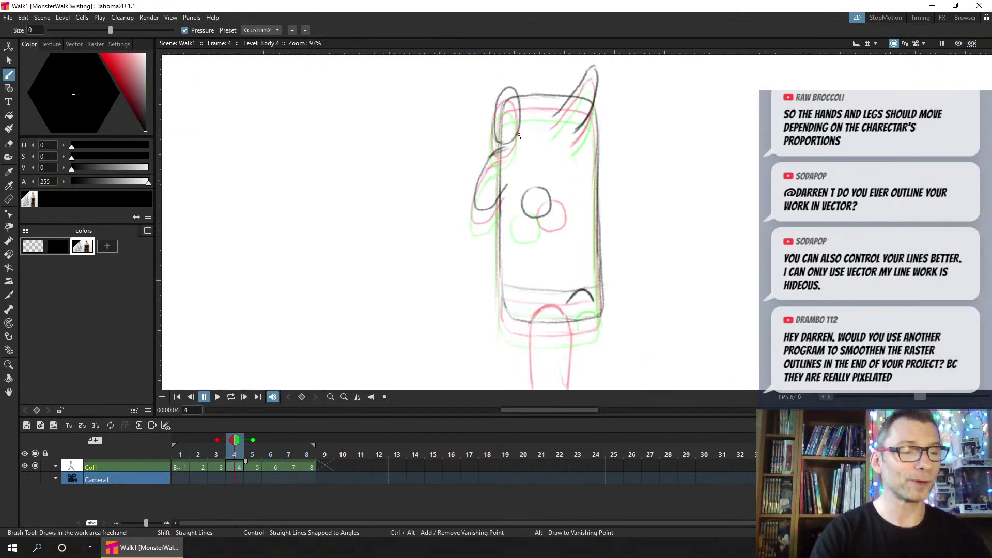
scroll(519, 137, "down", 1)
scroll(422, 113, "up", 1)
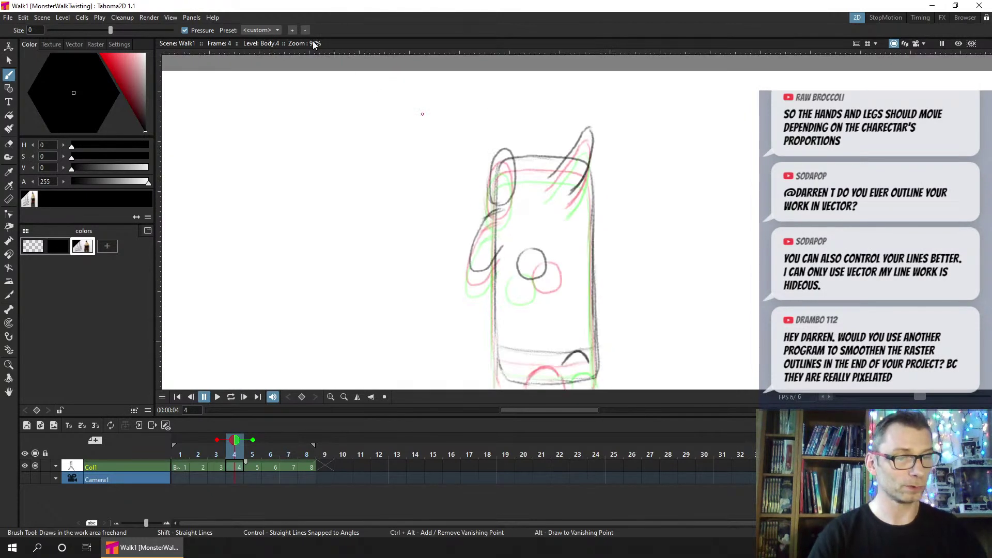
View frame 4 in full screen mode fitted to the window, and return to the normal workspace
right_click(475, 224)
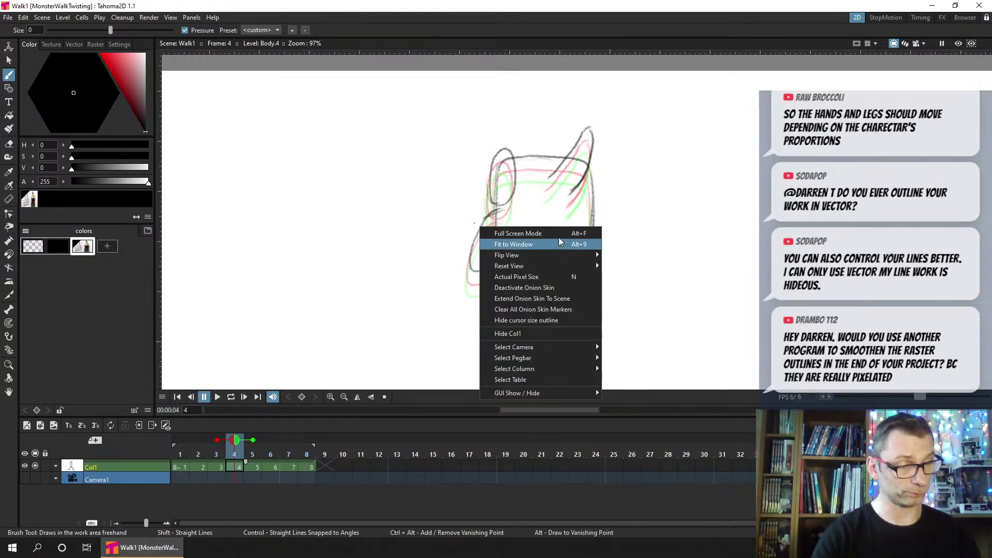
left_click(559, 239)
key("alt+f")
right_click(484, 203)
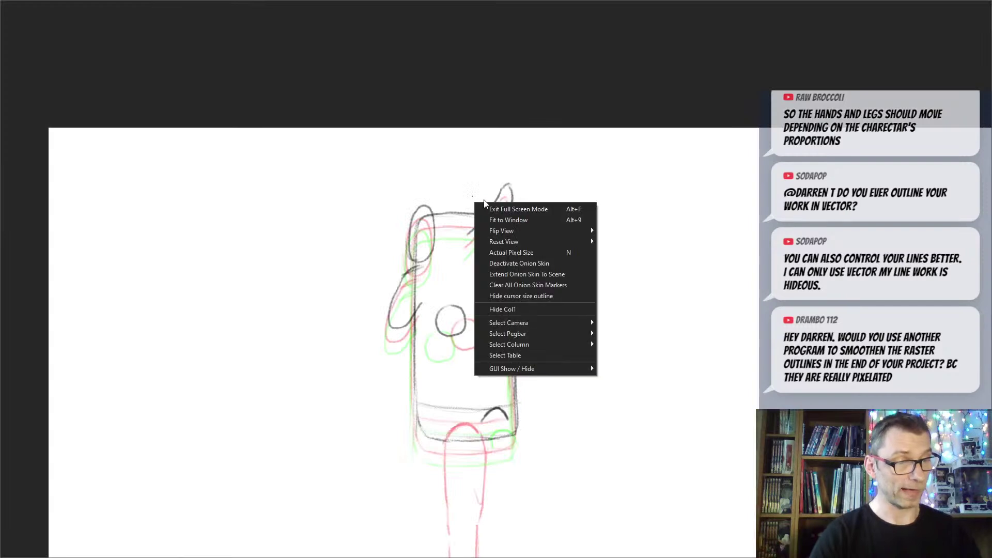
left_click(535, 220)
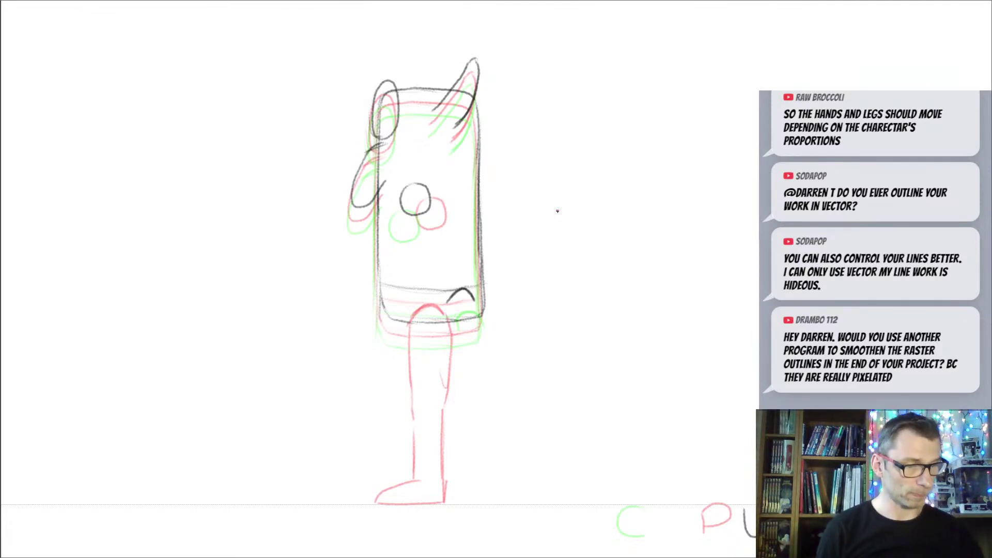
right_click(580, 197)
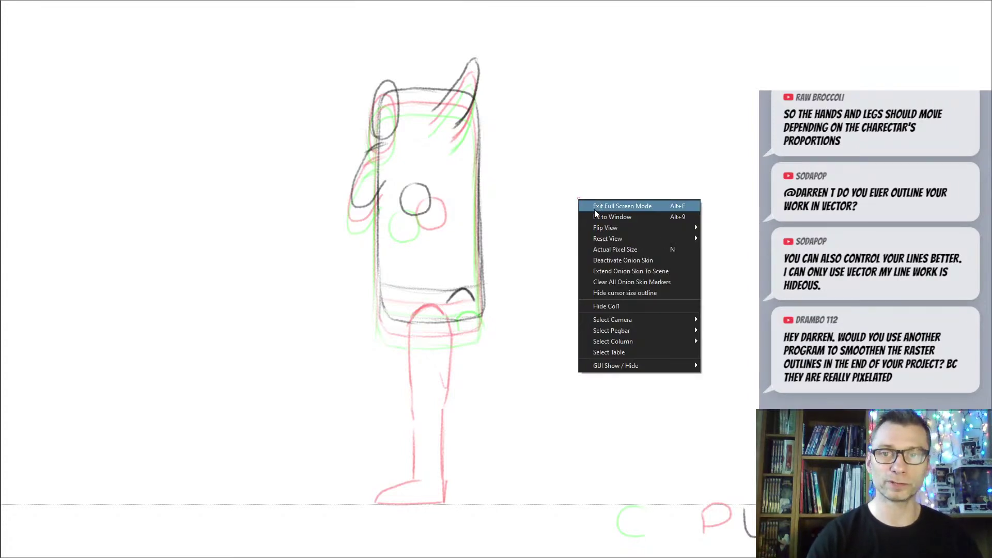
left_click(653, 206)
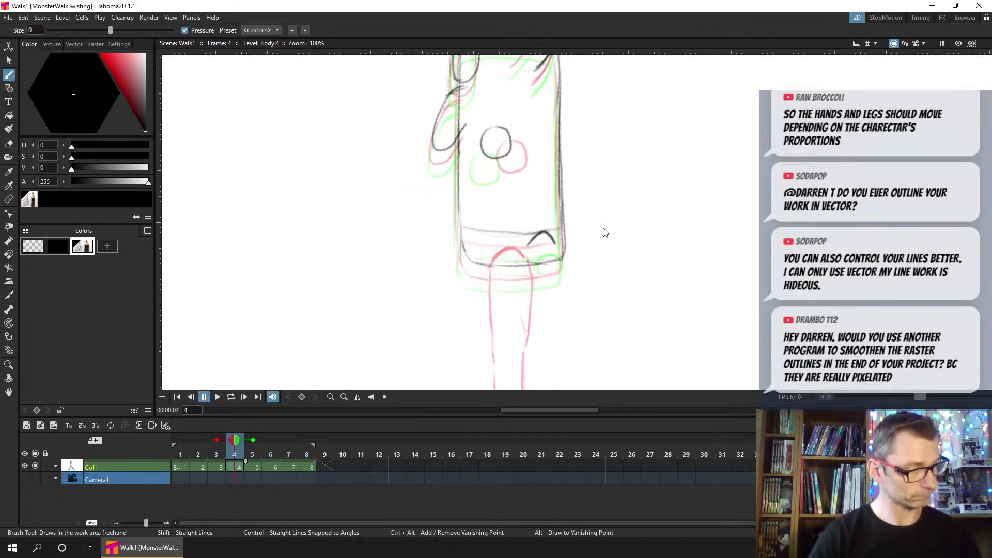
Save the scene, and on frame 4 brush the trailing leg's upper thigh line, full front line, and foot lines at the ground
right_click(567, 224)
left_click(618, 241)
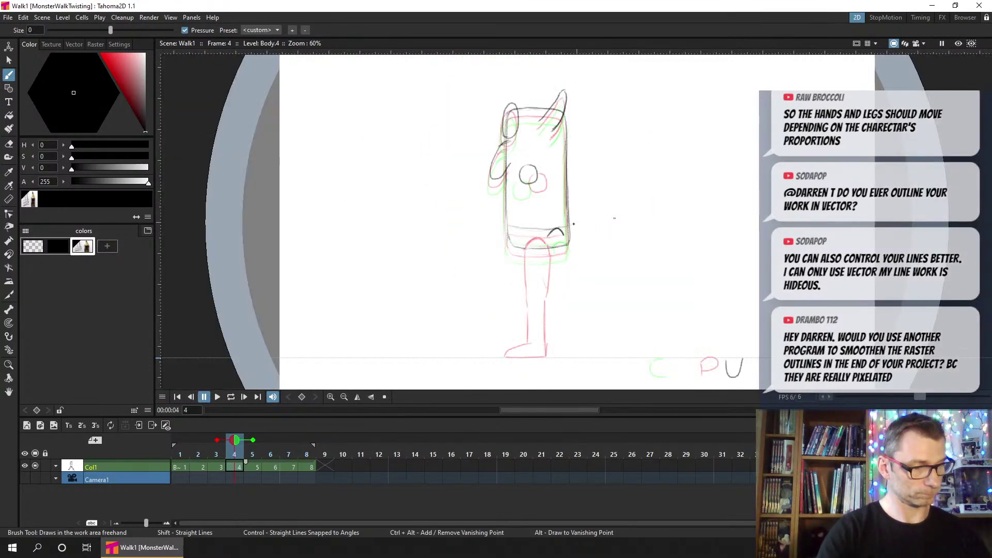
scroll(573, 223, "up", 3)
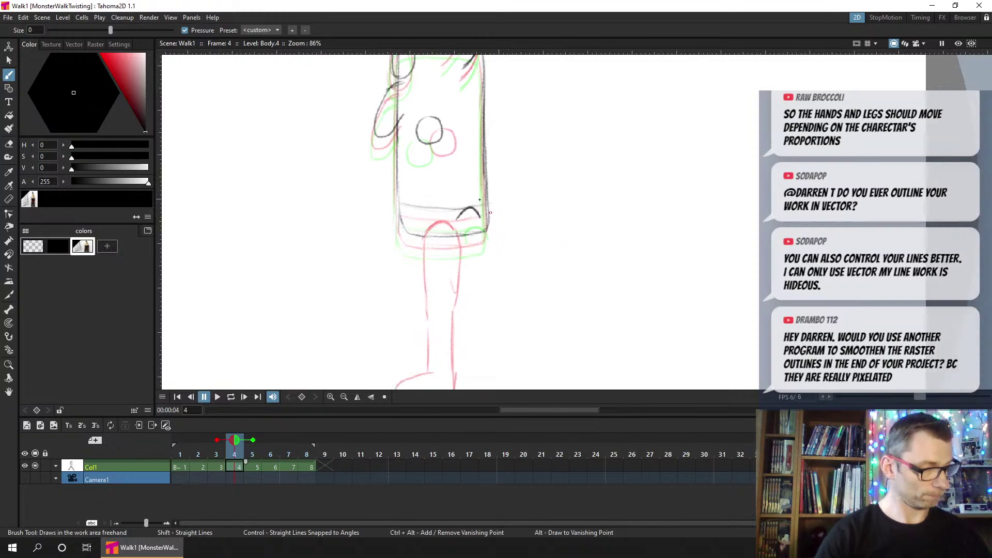
left_click_drag(480, 199, 477, 178)
key("ctrl+s")
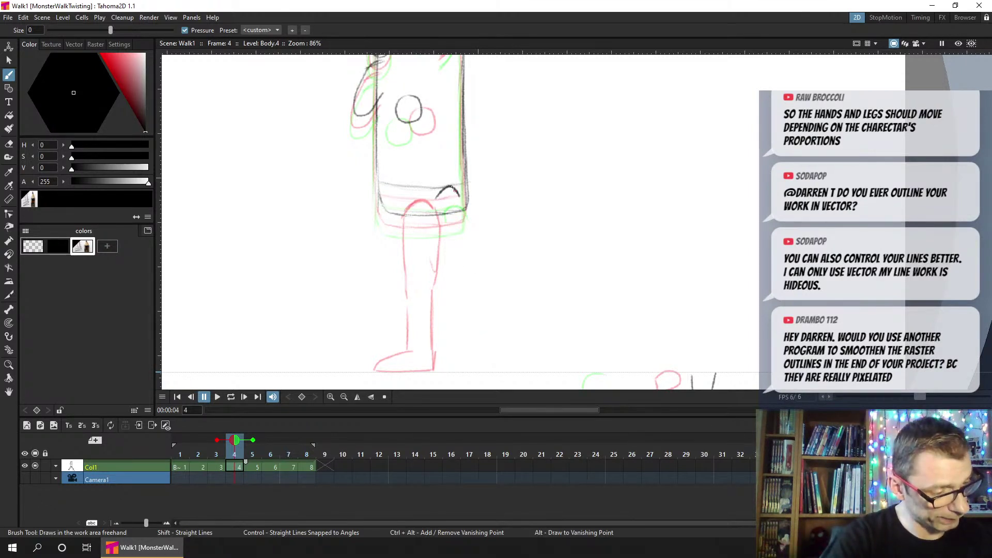
left_click_drag(453, 190, 479, 244)
left_click_drag(436, 192, 456, 240)
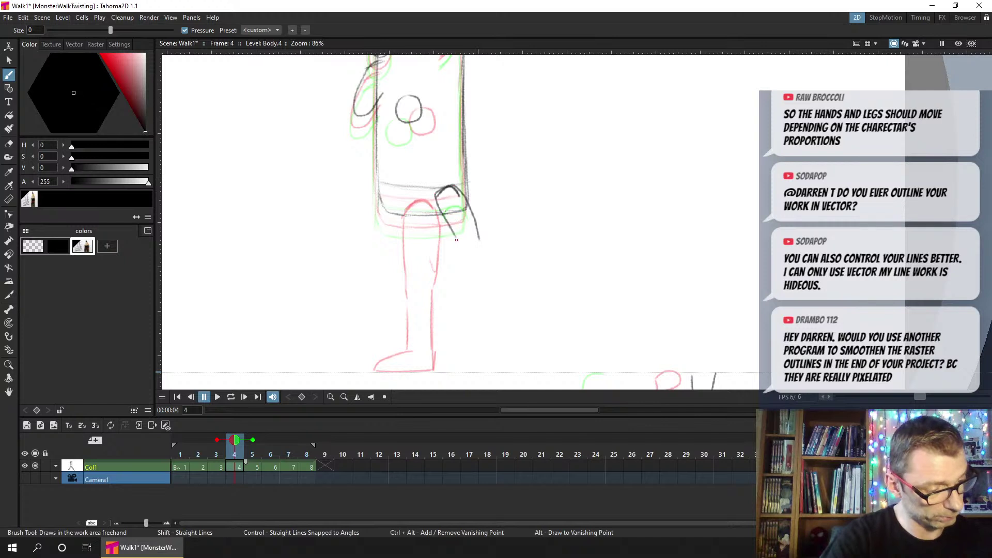
key("ctrl+z")
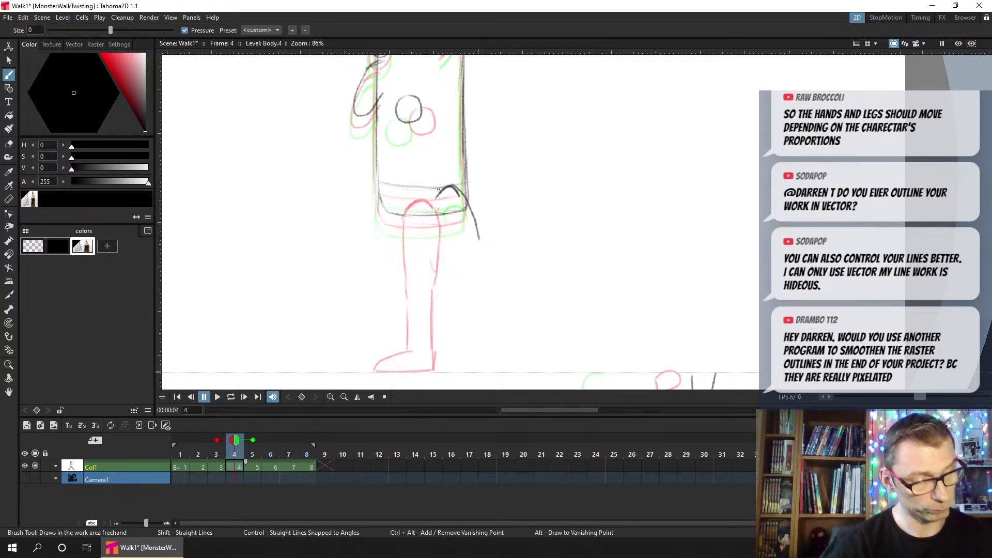
mouse_move(435, 205)
left_mouse_down()
mouse_move(471, 273)
mouse_move(480, 269)
mouse_move(484, 304)
mouse_move(480, 291)
mouse_move(505, 342)
left_mouse_up()
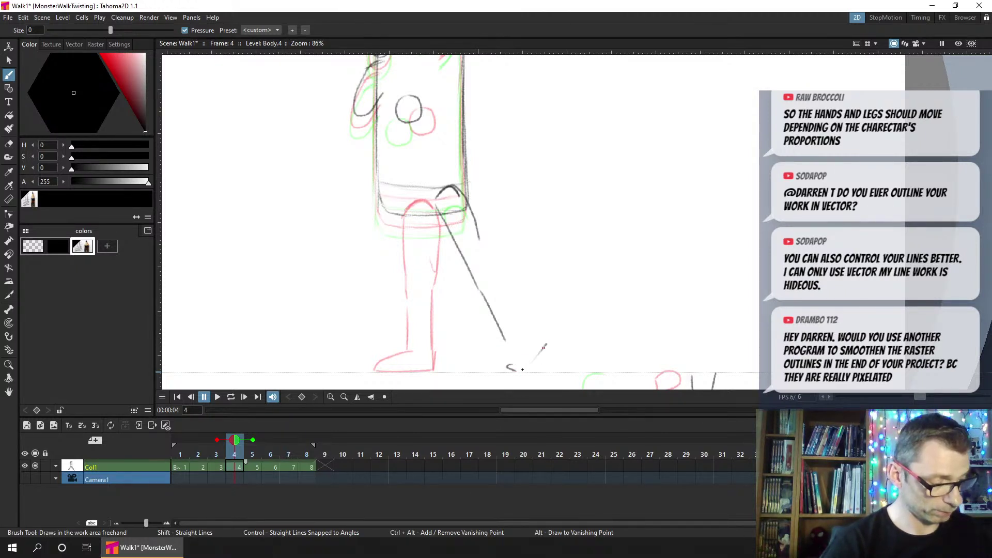
mouse_move(547, 343)
left_mouse_down()
mouse_move(525, 370)
mouse_move(521, 340)
left_mouse_up()
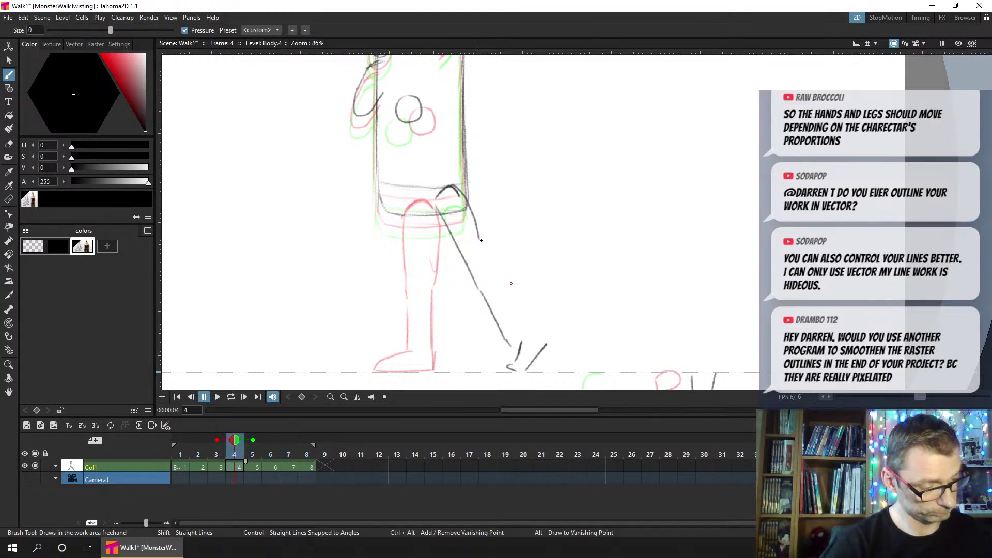
Brush the trailing leg's calf line from knee to heel on frame 4, clean up the shin with the eraser, and save
left_click_drag(485, 256, 549, 339)
key("ctrl+z")
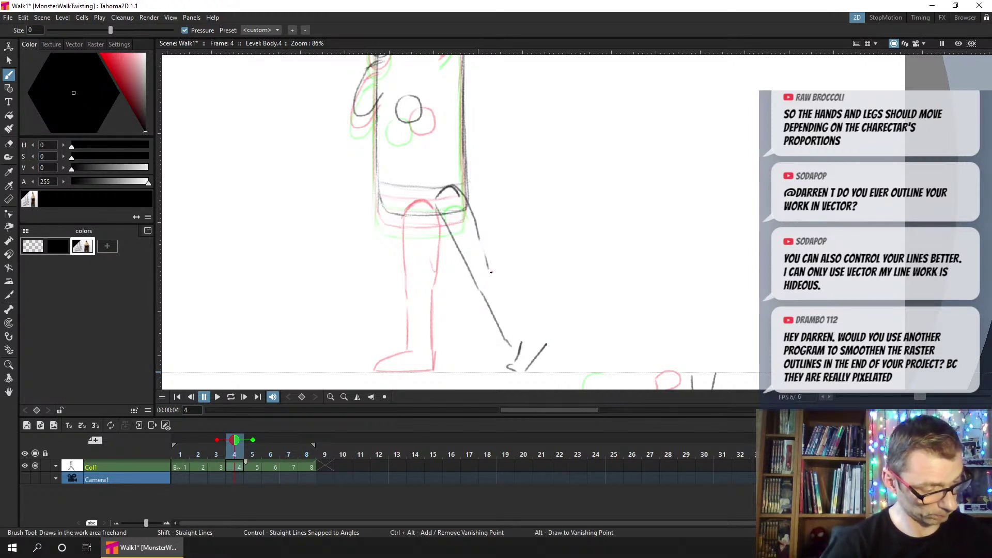
left_click_drag(489, 269, 544, 333)
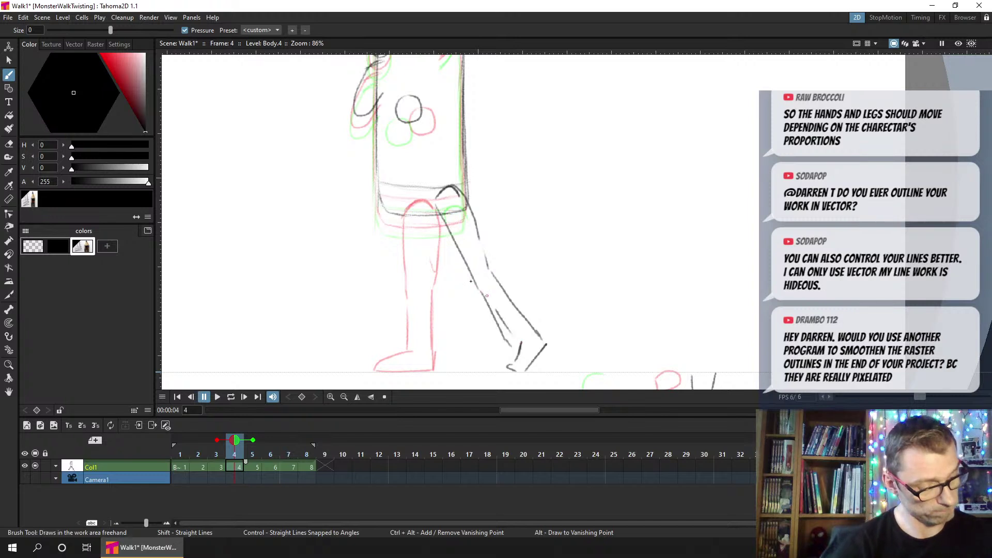
key("a")
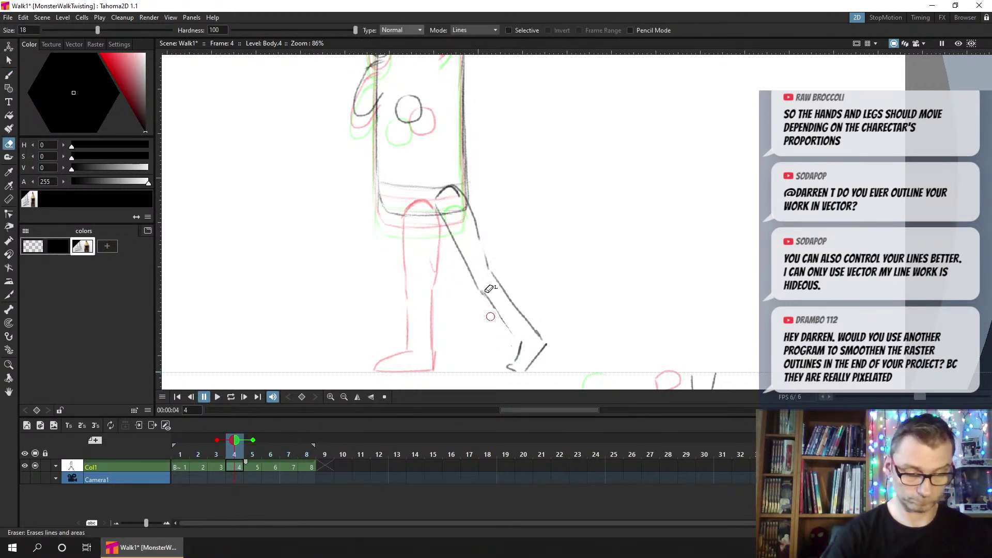
key("b")
key("ctrl+s")
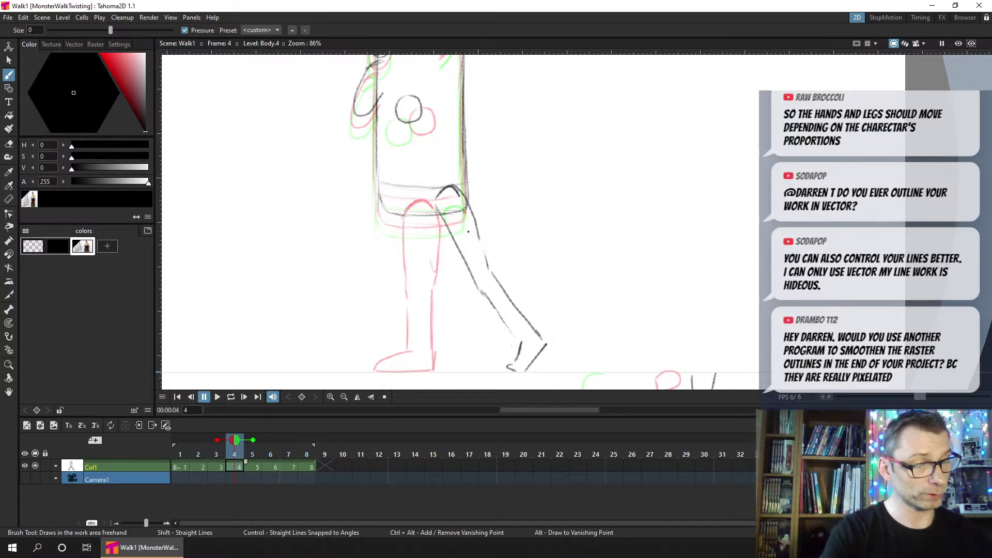
Redraw the back thigh line and hip curve of frame 4's trailing leg, erase the stray thigh stroke, and save the scene
mouse_move(479, 233)
left_mouse_down()
mouse_move(454, 186)
mouse_move(488, 243)
left_mouse_up()
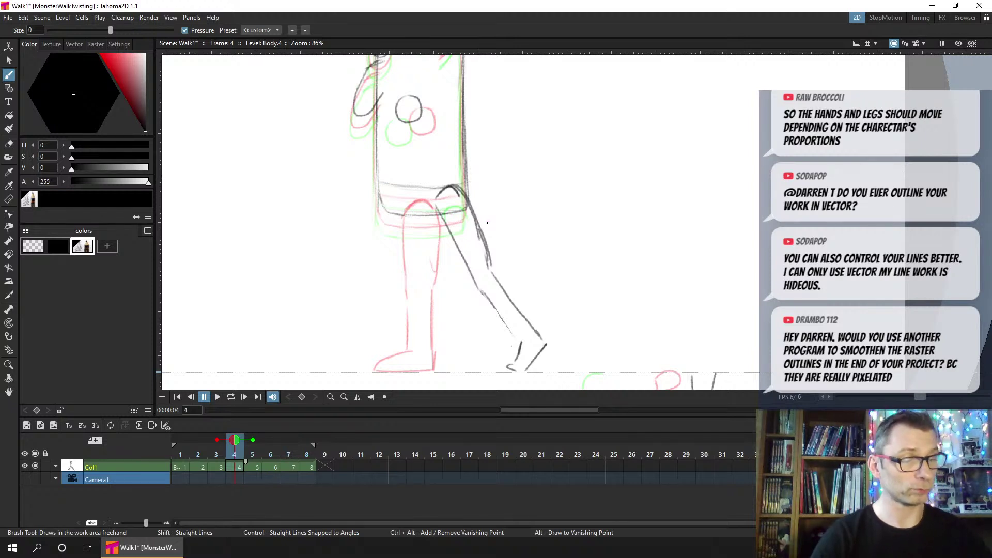
left_click_drag(436, 201, 438, 209)
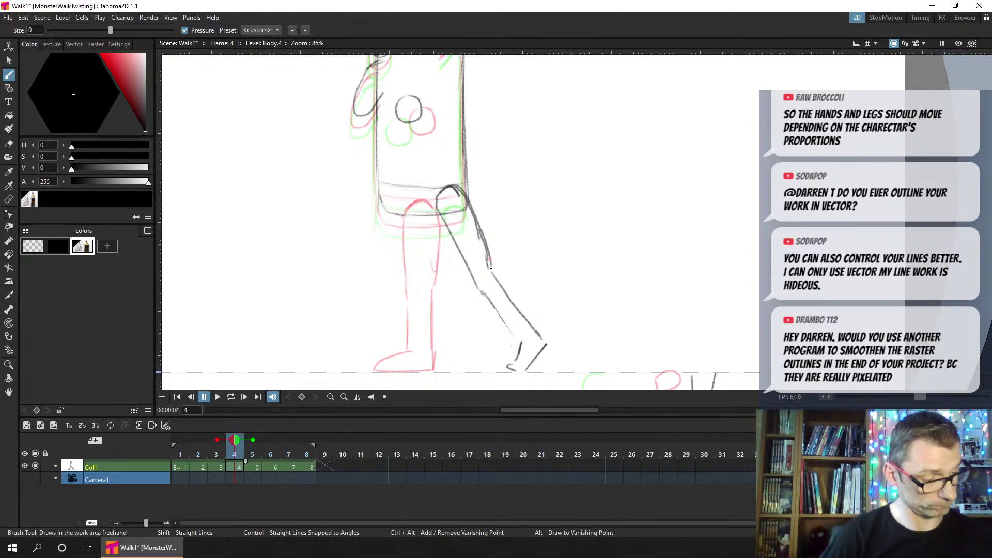
mouse_move(234, 454)
left_mouse_down()
mouse_move(217, 454)
mouse_move(261, 456)
mouse_move(245, 460)
left_mouse_up()
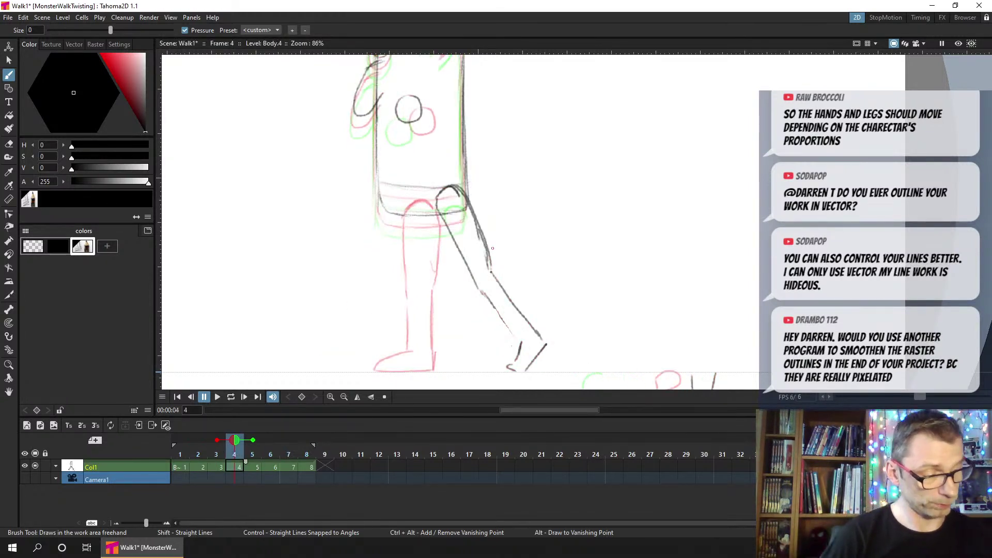
left_click_drag(491, 272, 490, 261)
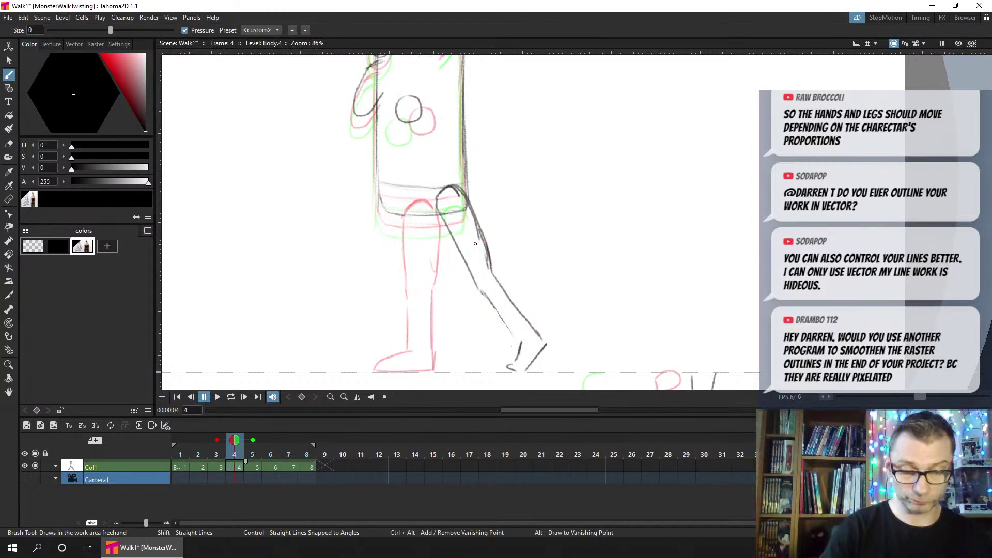
key("a")
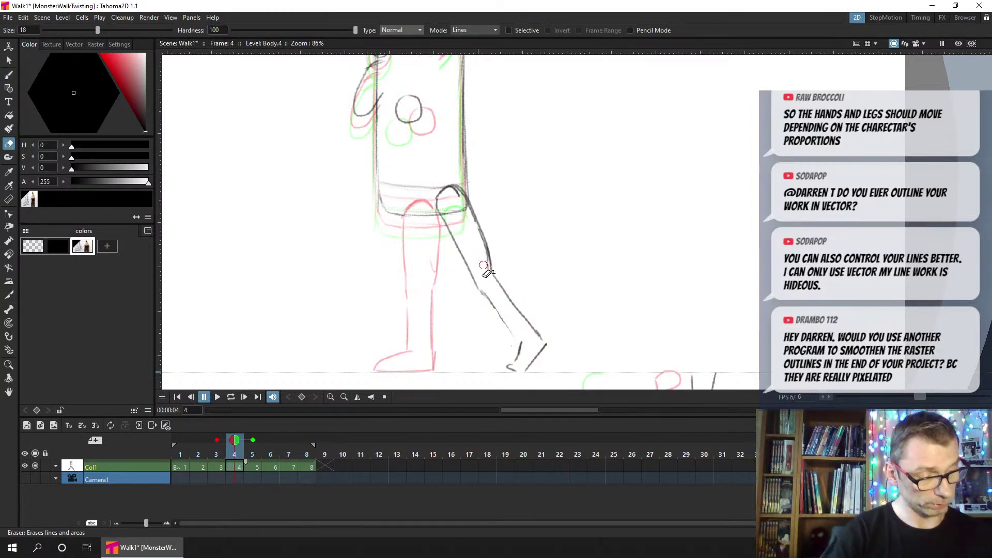
key("ctrl+s")
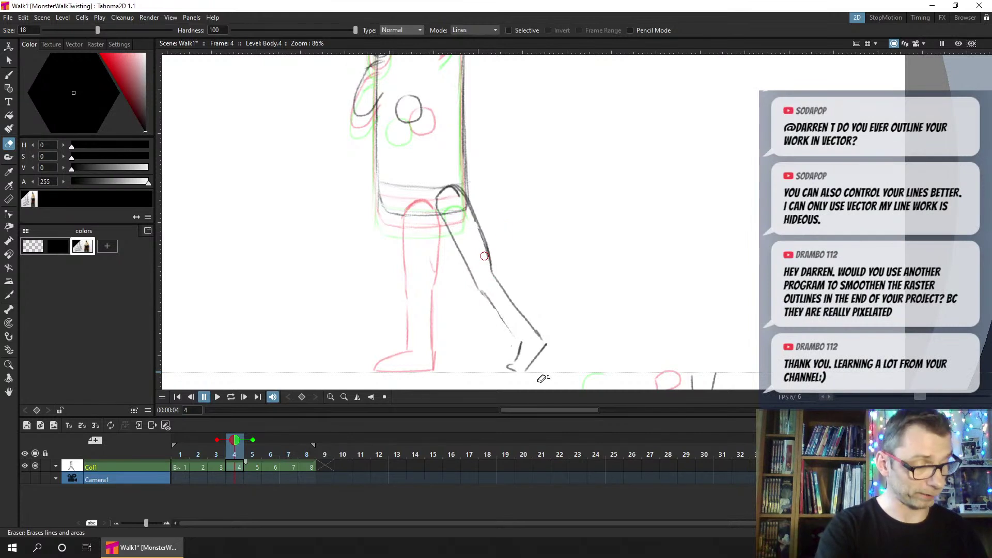
Brush in the gap at the lower calf of frame 4's trailing leg and turn off the frame 5 onion skin
key("b")
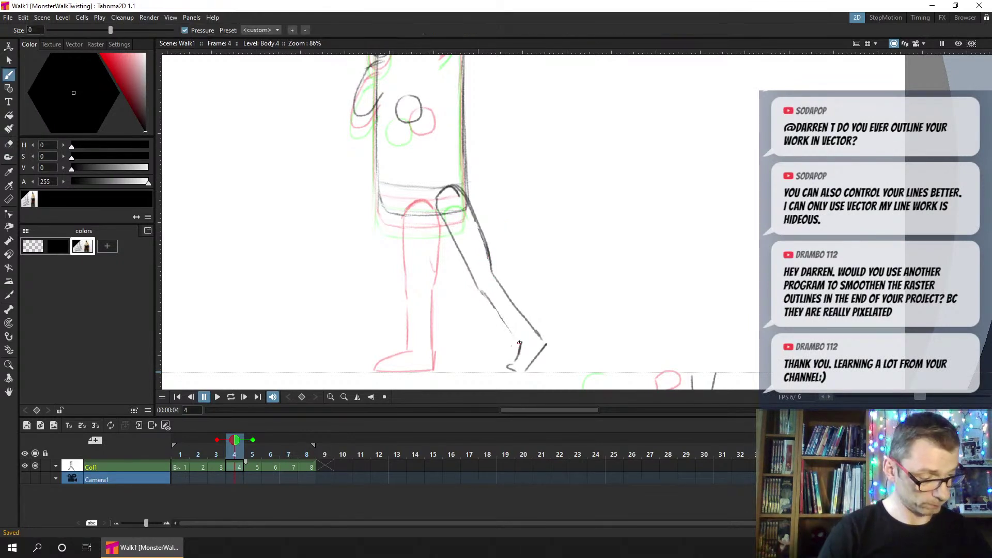
left_click(496, 298)
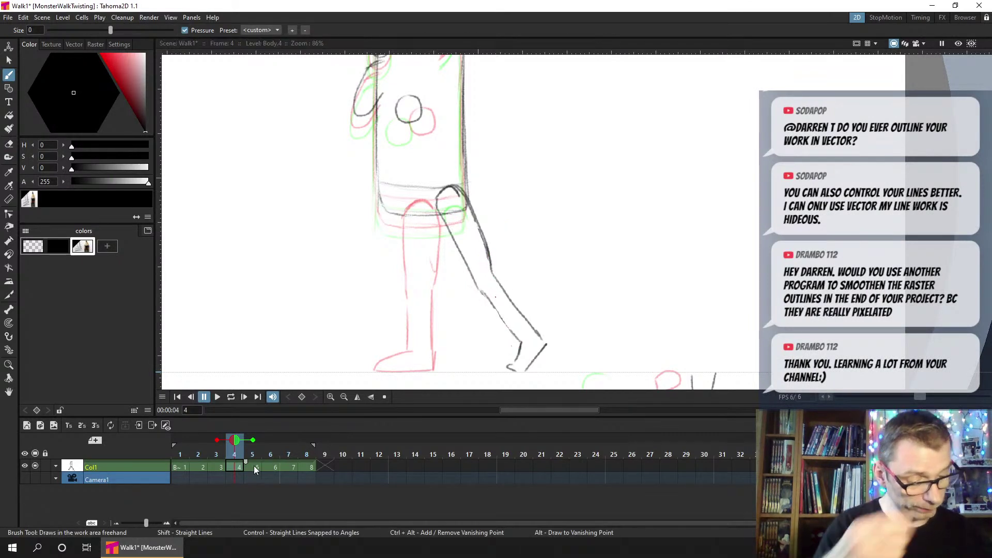
left_click(253, 440)
On frame 3, brush the lifted far leg's thigh, bent knee, horizontal shin and hanging foot, tidy the foot, and save the scene
left_click(219, 467)
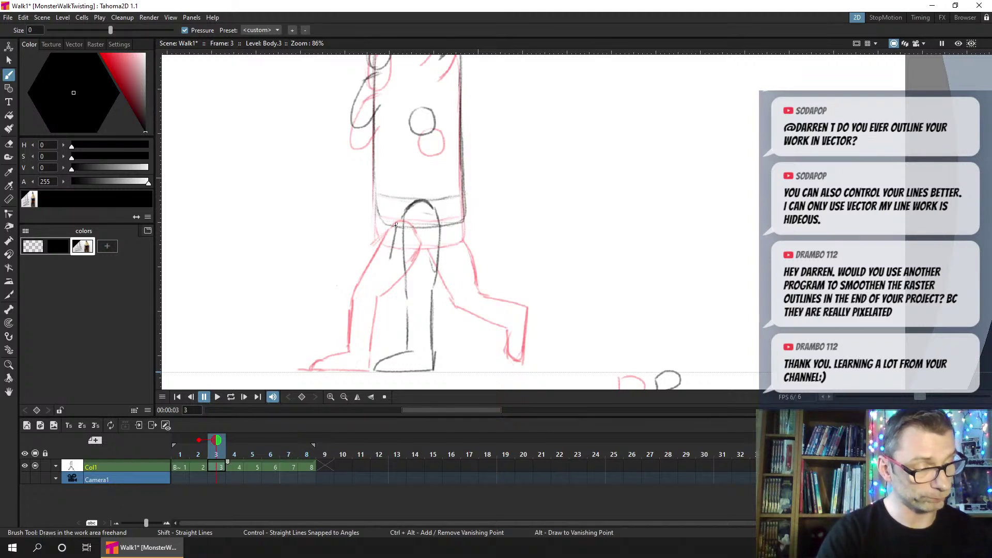
mouse_move(397, 223)
left_mouse_down()
mouse_move(399, 297)
mouse_move(386, 280)
mouse_move(385, 299)
mouse_move(426, 305)
mouse_move(382, 303)
left_mouse_up()
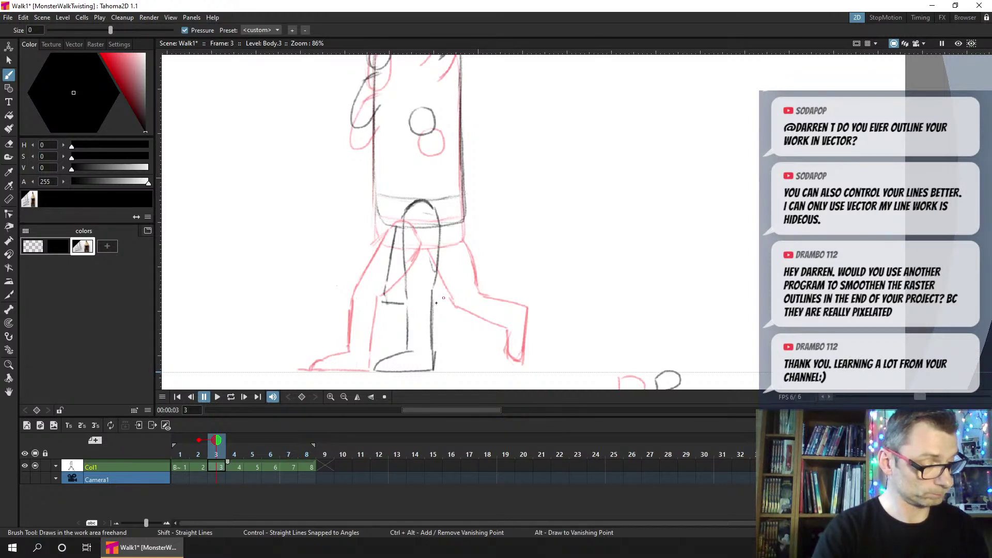
mouse_move(469, 306)
left_mouse_down()
mouse_move(467, 275)
mouse_move(410, 285)
mouse_move(472, 285)
mouse_move(438, 304)
mouse_move(466, 306)
mouse_move(489, 282)
mouse_move(472, 323)
left_mouse_up()
left_click_drag(488, 289, 487, 321)
mouse_move(467, 284)
left_mouse_down()
mouse_move(490, 284)
mouse_move(480, 335)
left_mouse_up()
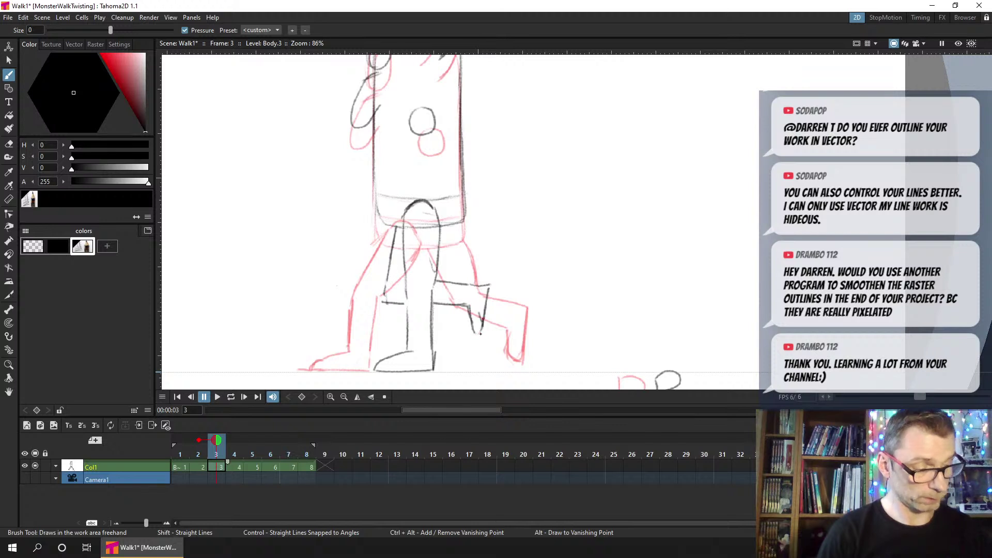
key("a")
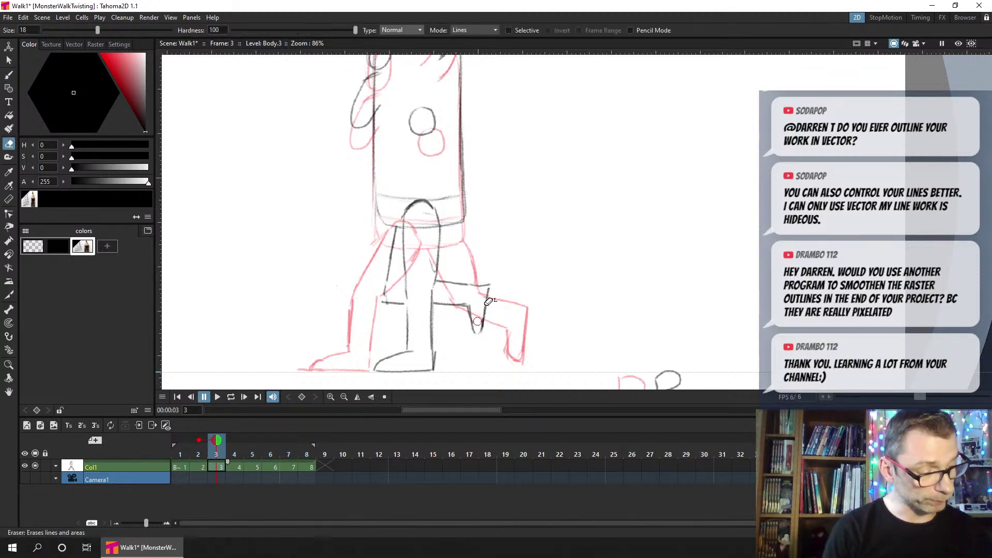
key("ctrl+s")
Close the gaps at the heel and knee of frame 3's lifted leg with the brush, saving the scene
key("b")
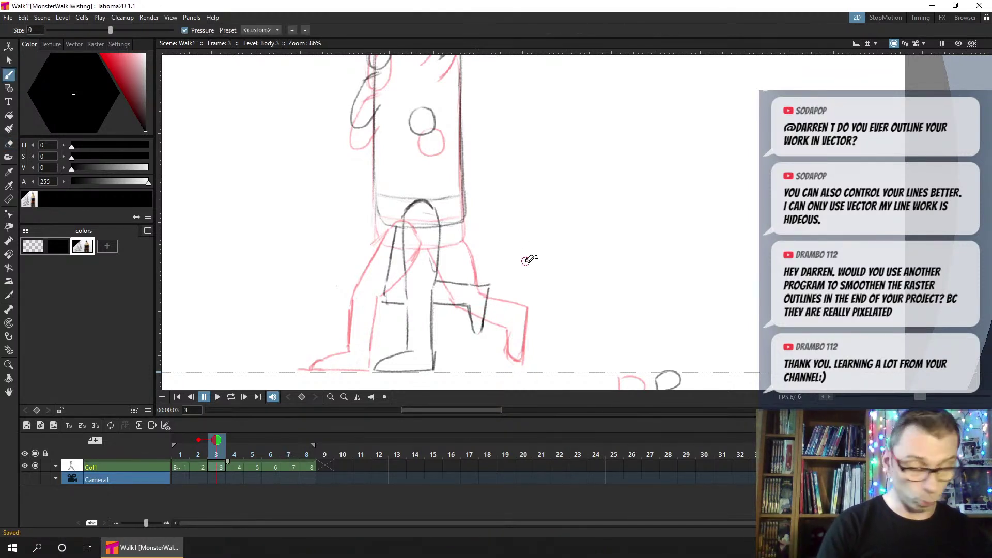
left_click_drag(487, 285, 482, 327)
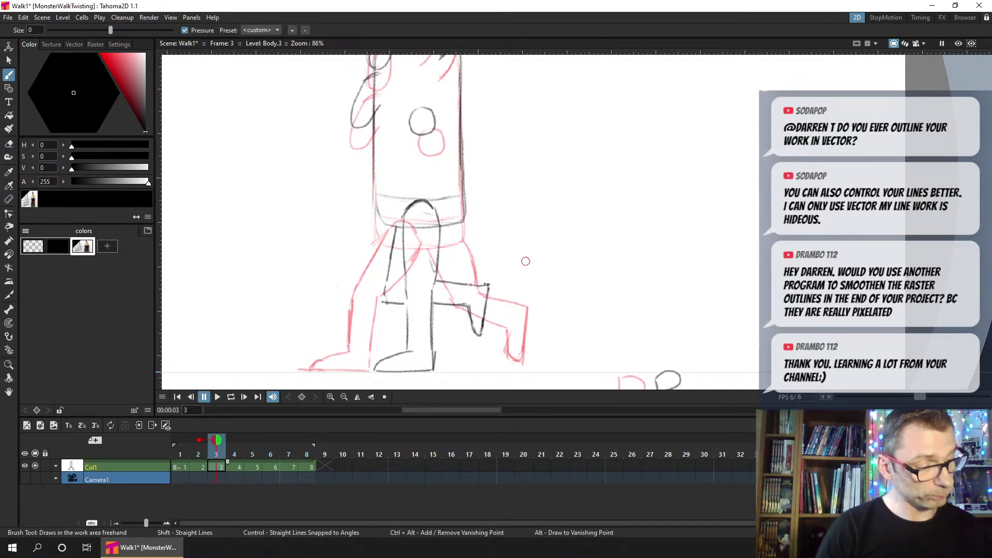
key("ctrl+s")
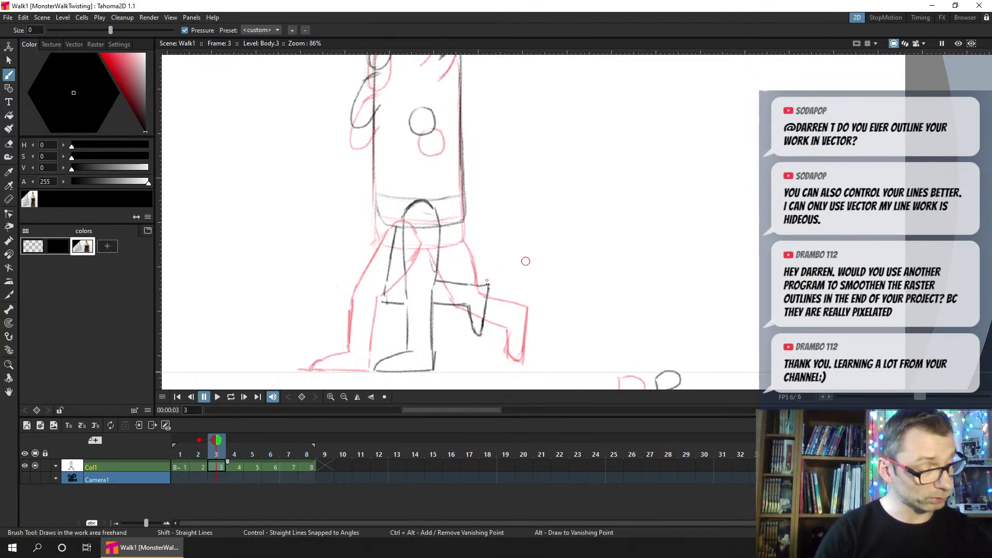
left_click_drag(487, 285, 471, 285)
left_click_drag(383, 301, 387, 293)
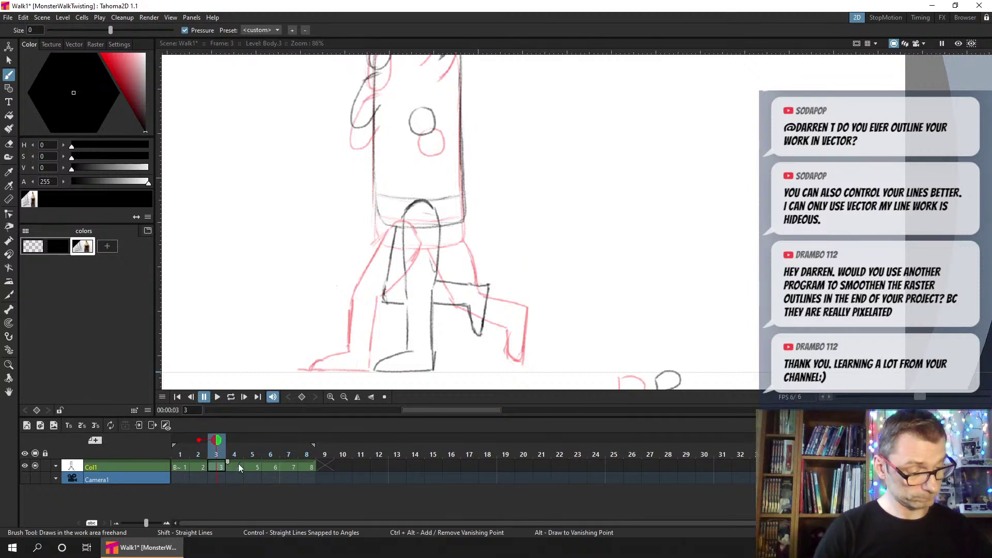
On frame 4, brush the forward leg's front thigh, shin and calf lines, save, and redraw the underside of the thigh as a curve
key("period")
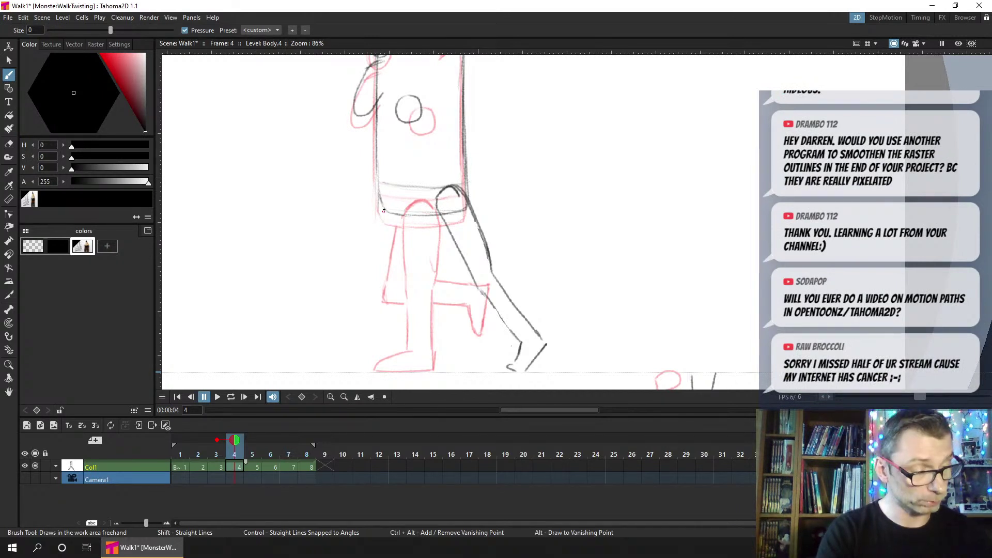
left_click_drag(347, 256, 380, 211)
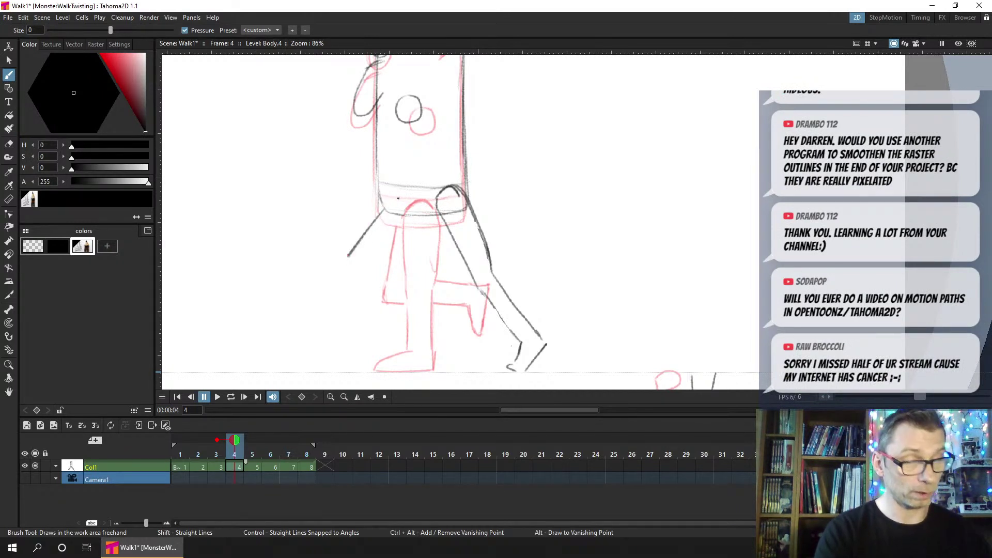
key("ctrl+s")
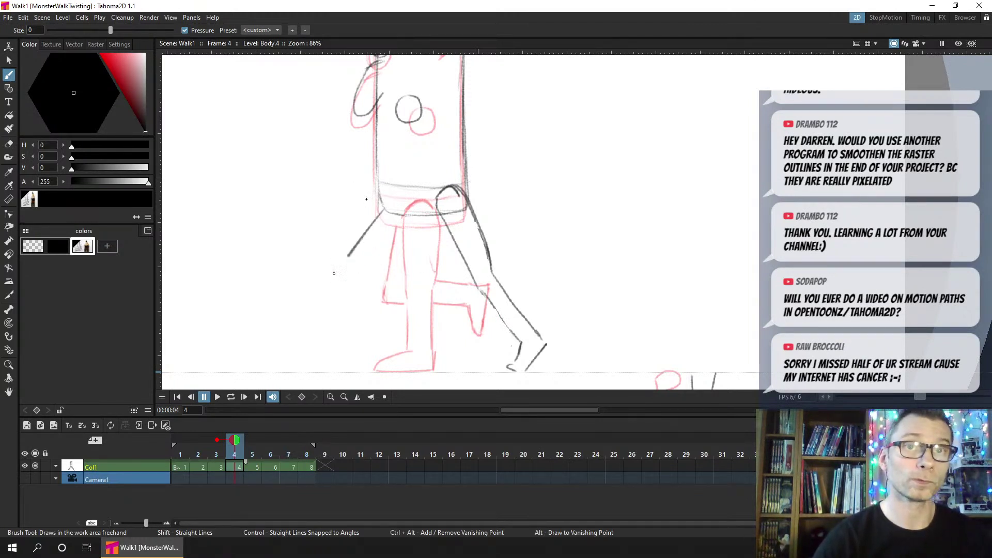
mouse_move(359, 254)
left_mouse_down()
mouse_move(337, 273)
mouse_move(363, 322)
left_mouse_up()
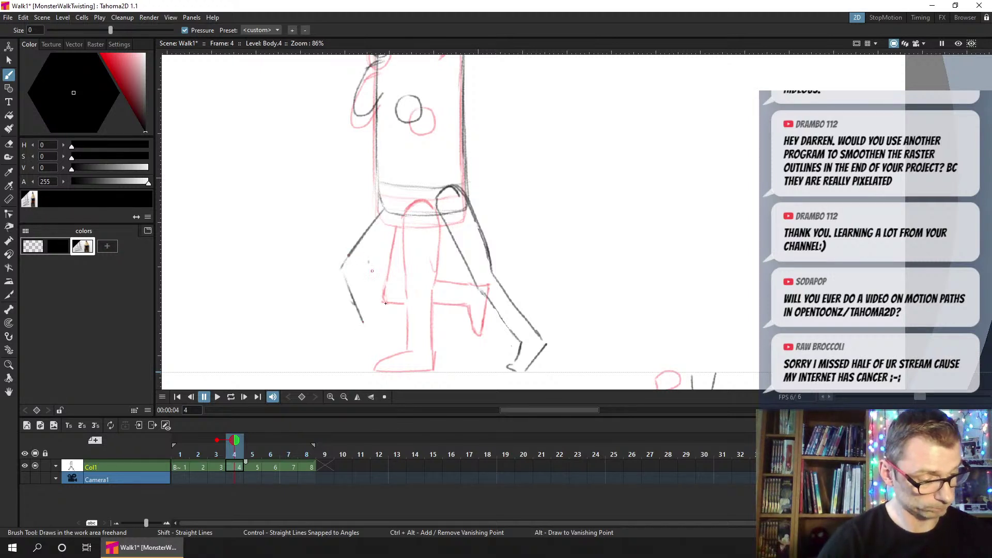
left_click_drag(369, 262, 388, 310)
left_click_drag(369, 262, 418, 220)
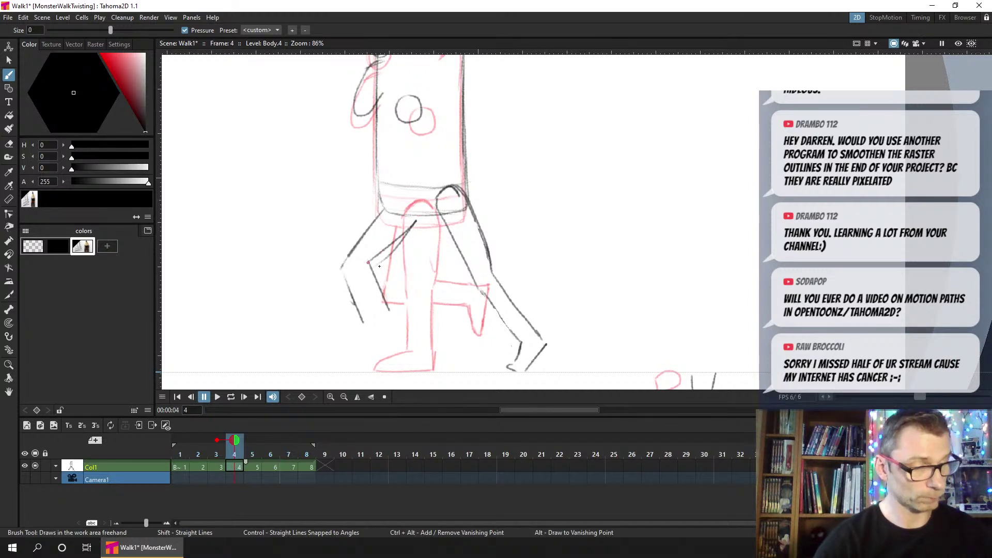
key("ctrl+z")
left_click_drag(369, 262, 412, 219)
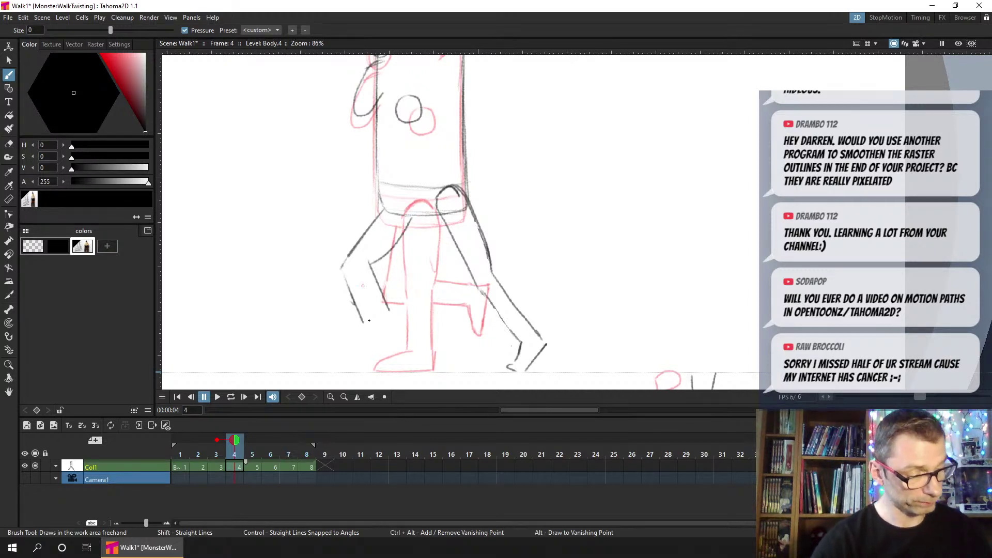
Brush the raised foot of frame 4's forward leg, clean up its toe with the eraser, and save the scene
mouse_move(363, 322)
left_mouse_down()
mouse_move(388, 325)
mouse_move(355, 331)
mouse_move(351, 343)
mouse_move(357, 329)
left_mouse_up()
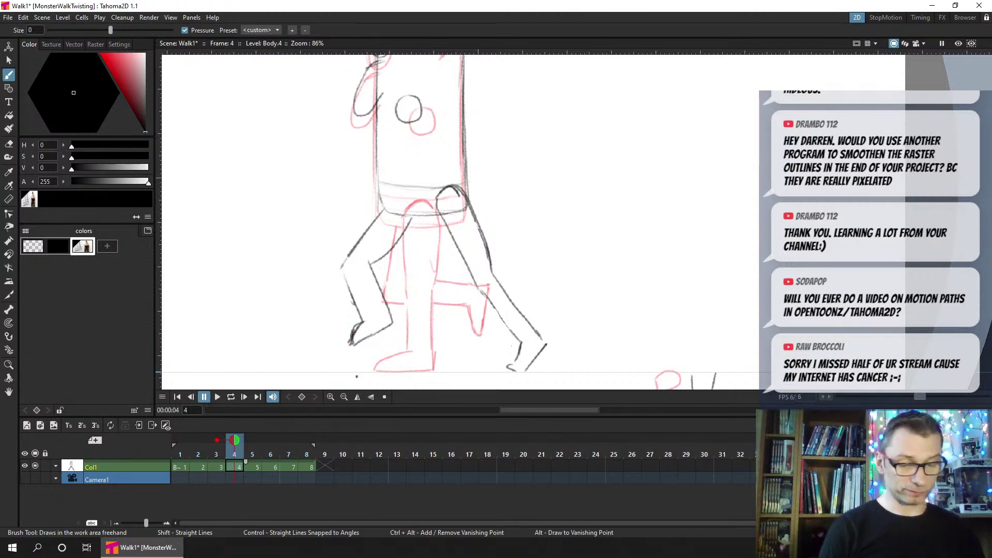
key("e")
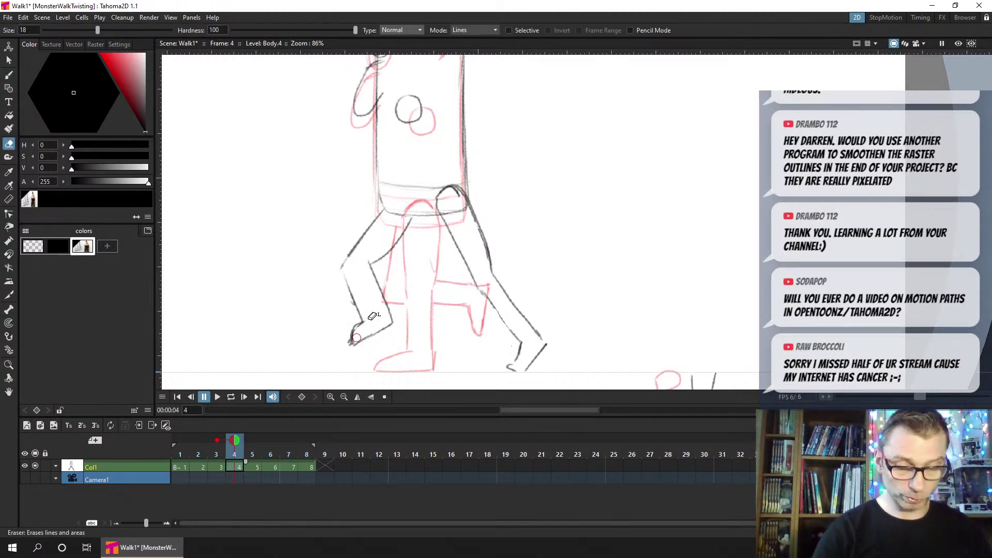
key("ctrl+s")
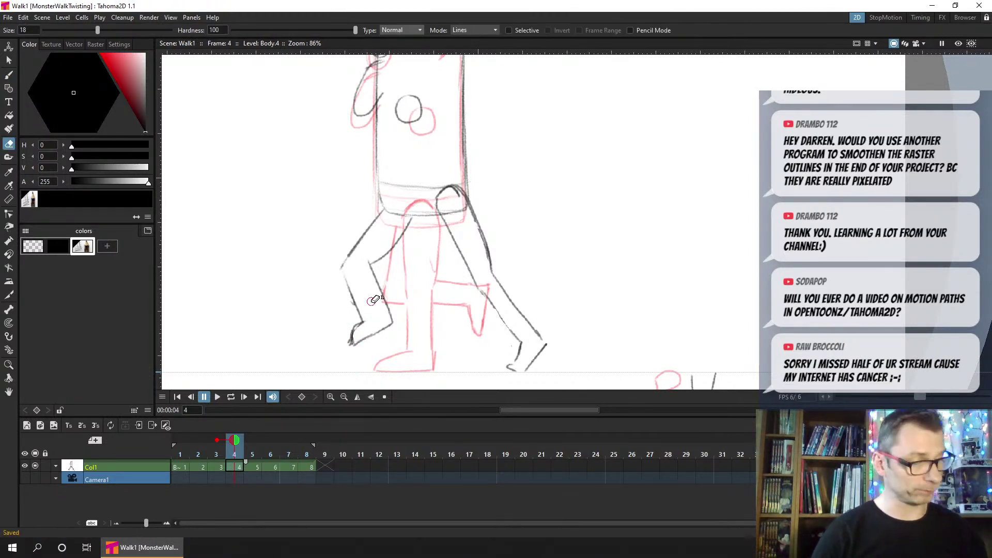
key("b")
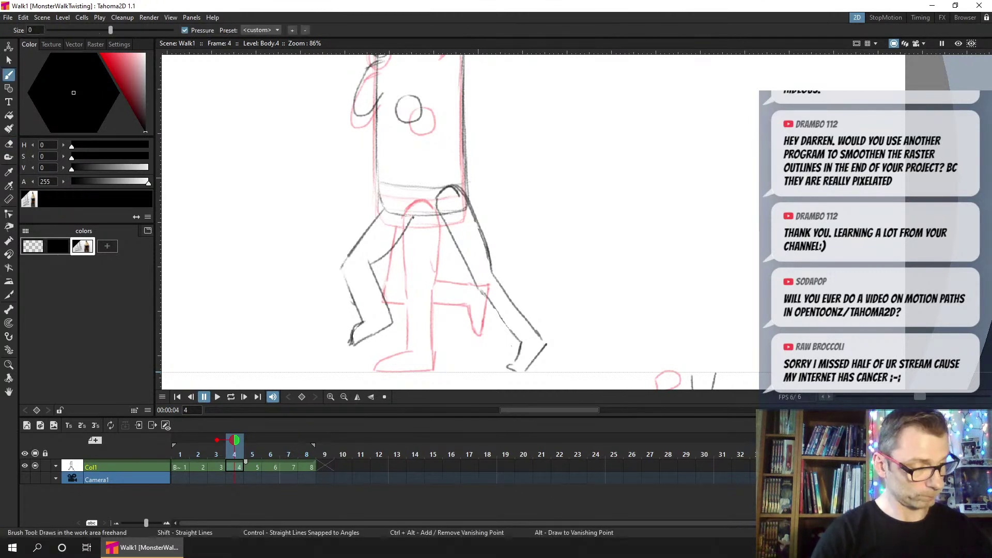
Flip through frames 1 to 5, and on frame 5 replace the frame 4 onion skin with frame 1
left_click(180, 453)
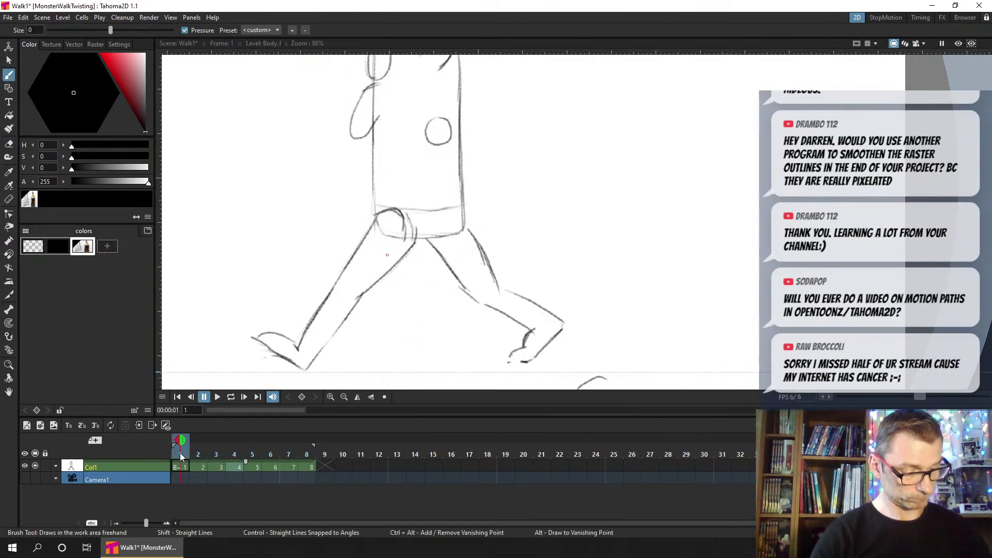
left_click(204, 451)
left_click(217, 449)
left_click(238, 446)
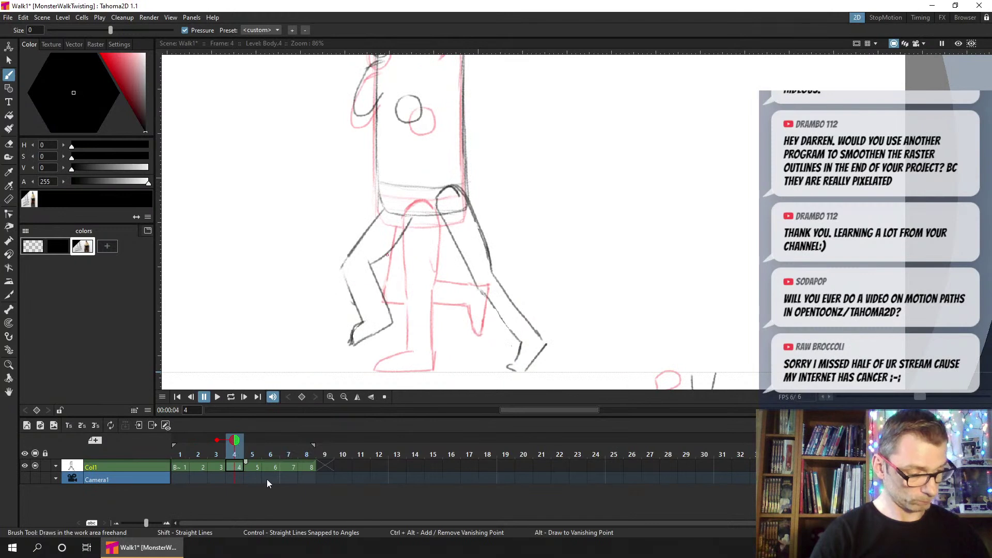
left_click(252, 448)
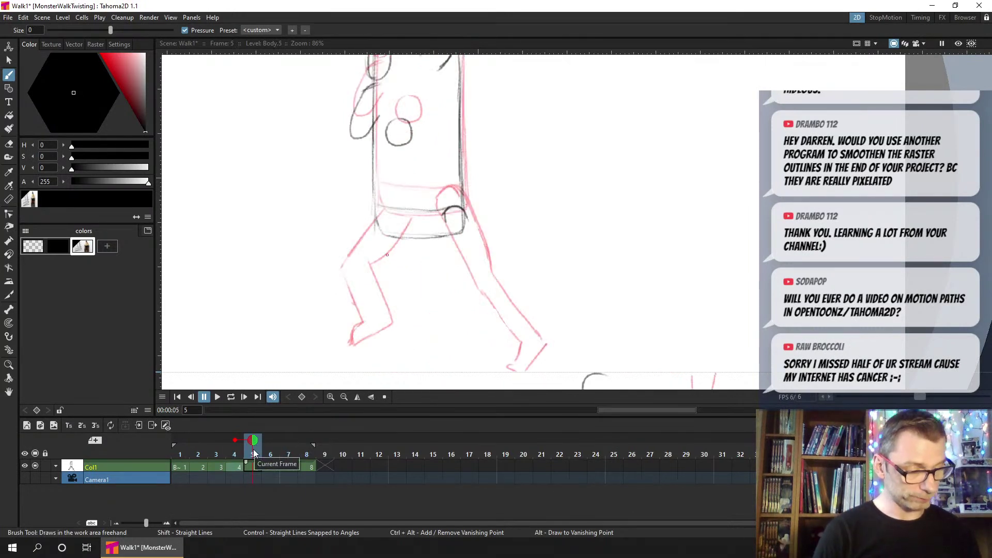
left_click(236, 441)
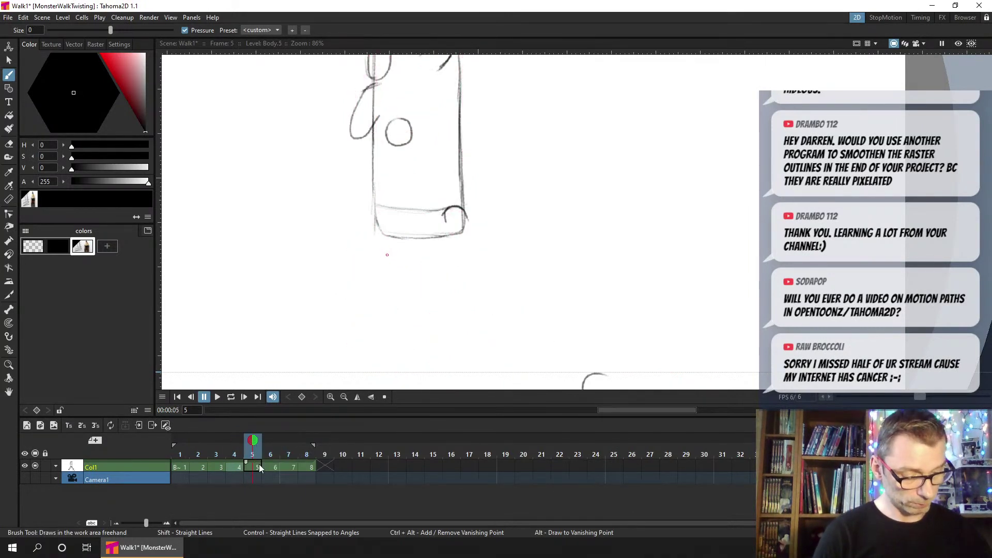
left_click(181, 440)
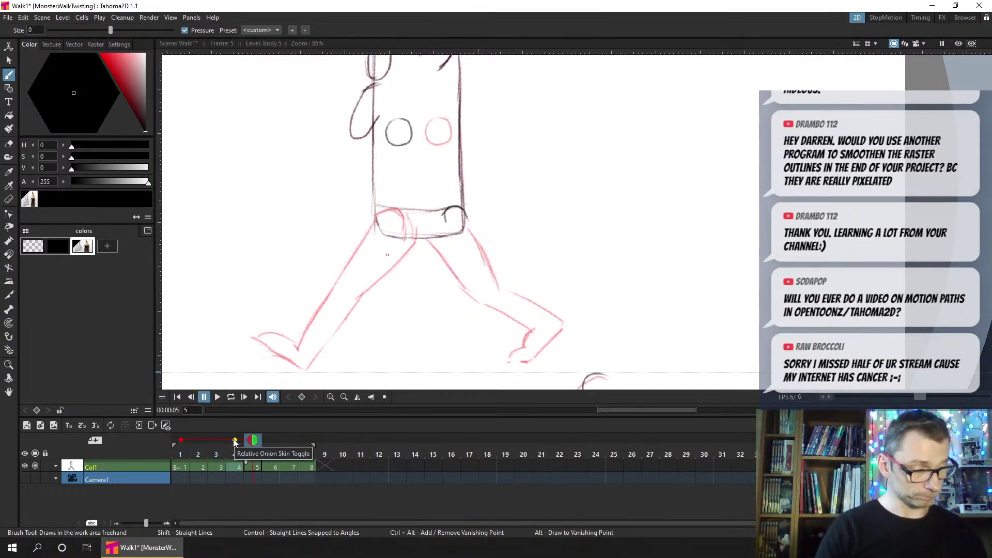
Erase the body and hip lines that overlap the near leg's upper thigh on frames 1, 2 and 3
left_click(180, 455)
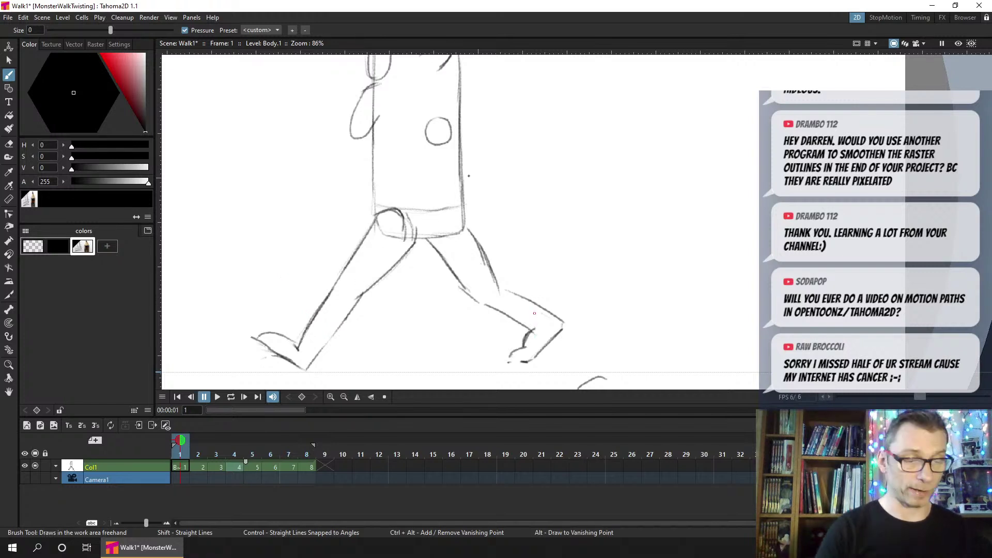
key("e")
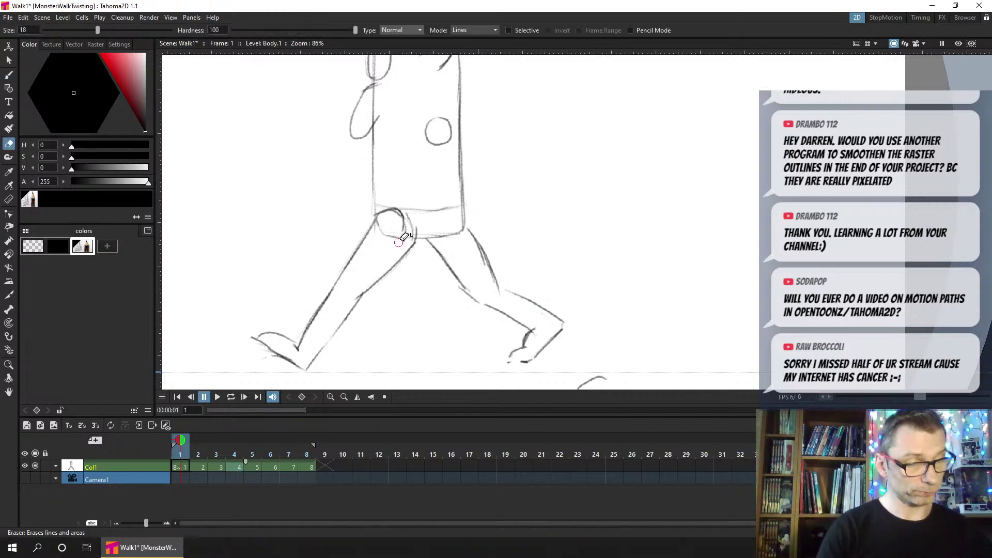
mouse_move(382, 223)
left_mouse_down()
mouse_move(398, 235)
mouse_move(420, 226)
mouse_move(405, 214)
mouse_move(408, 243)
left_mouse_up()
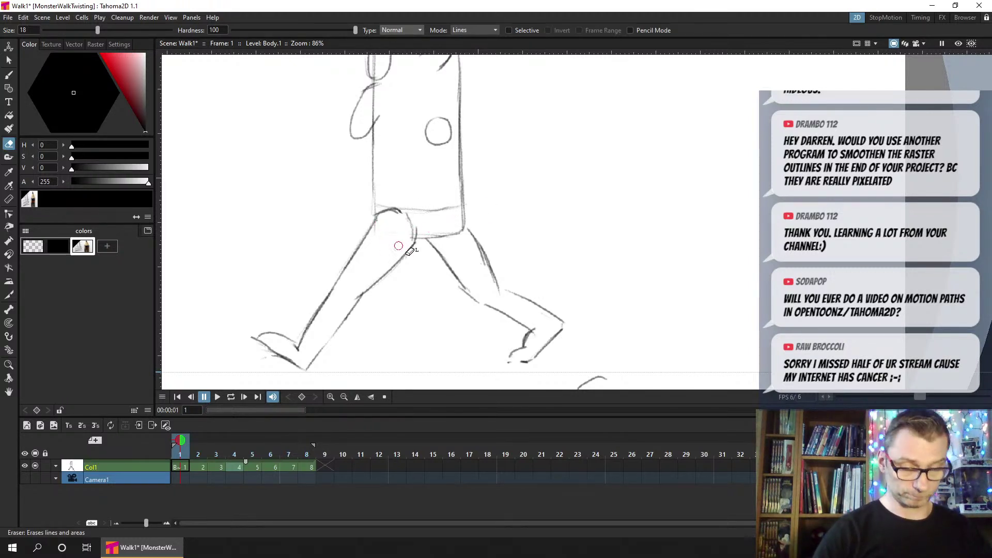
key("period")
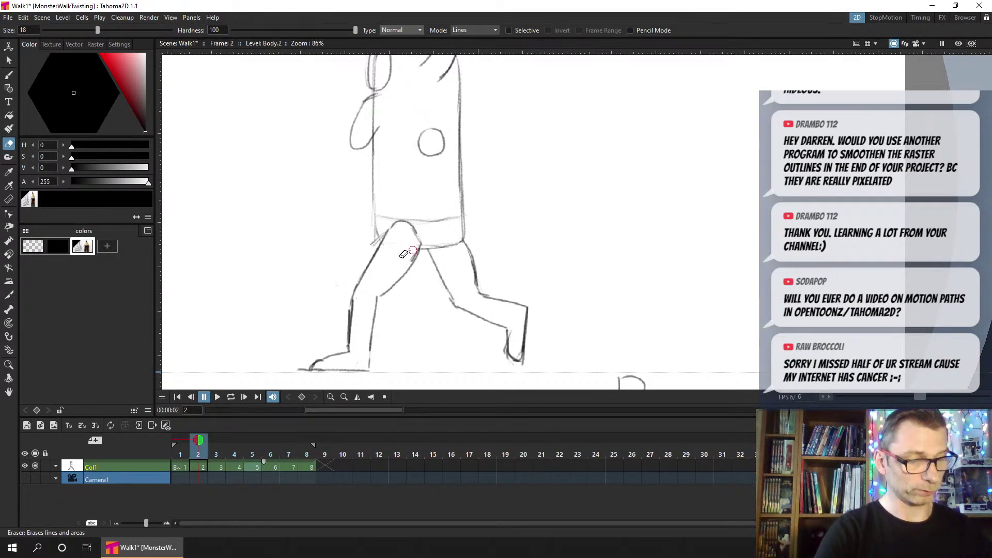
key("period")
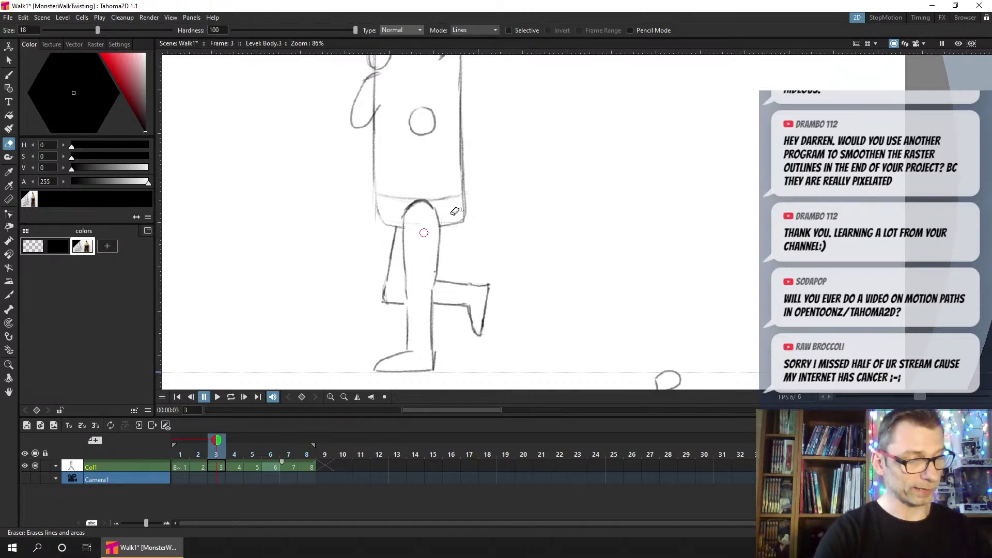
On frame 4, erase the body lines overlapping the trailing thigh, redraw its back contour from hip to knee, and clean up stray marks
key("period")
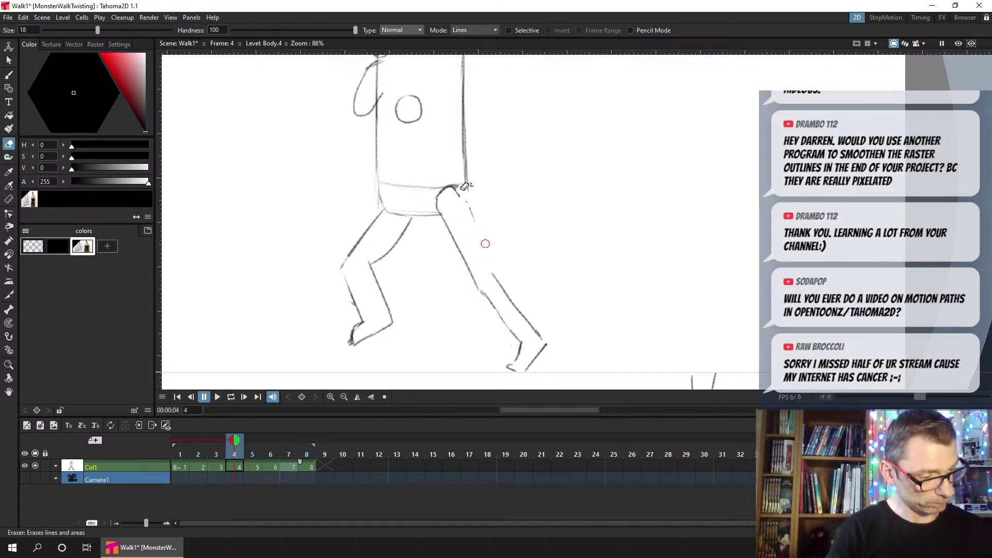
key("b")
mouse_move(457, 187)
left_mouse_down()
mouse_move(486, 232)
mouse_move(494, 273)
left_mouse_up()
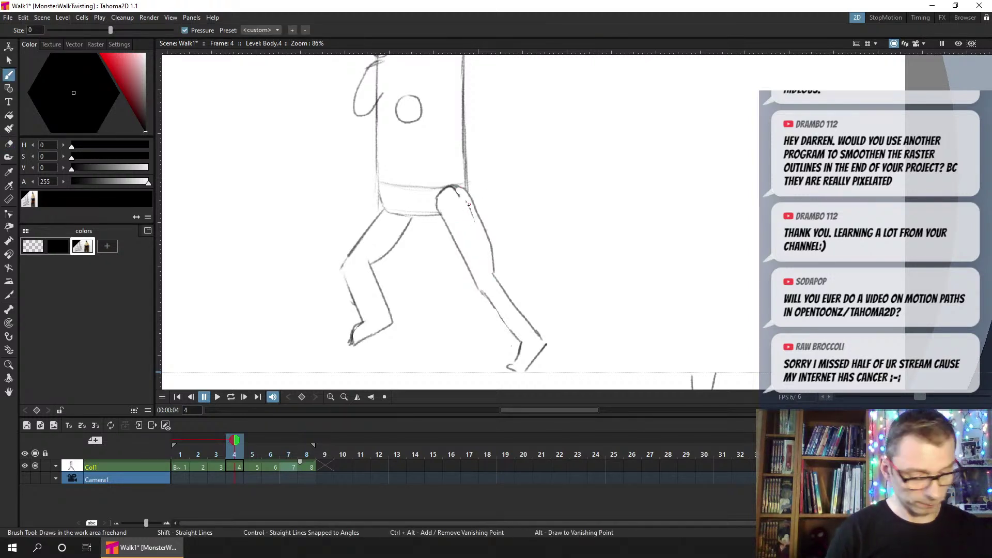
key("a")
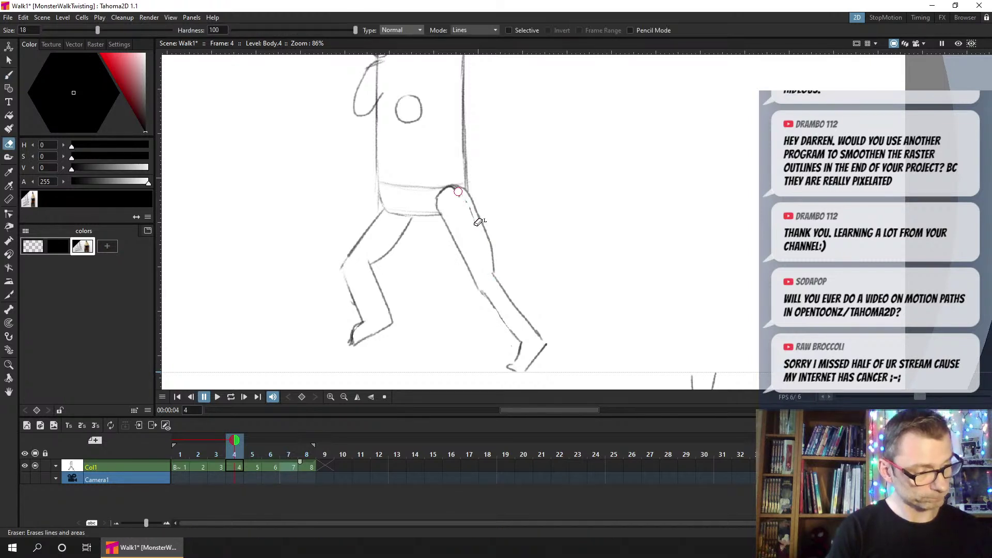
Save the scene and, on frame 5, brush the trailing leg's thigh, shin and foot outline using the frame 1 onion skin as a guide
left_click(252, 454)
key("ctrl+s")
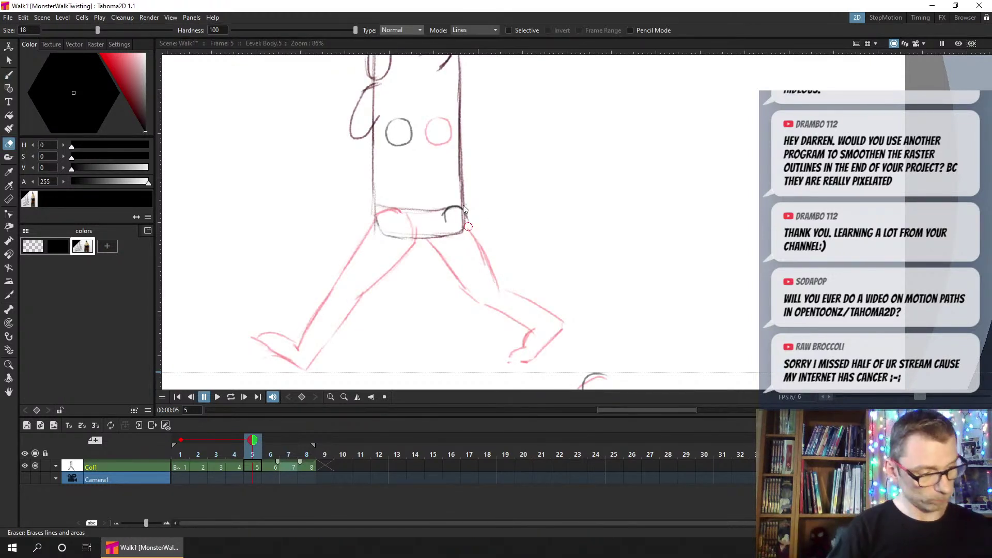
key("b")
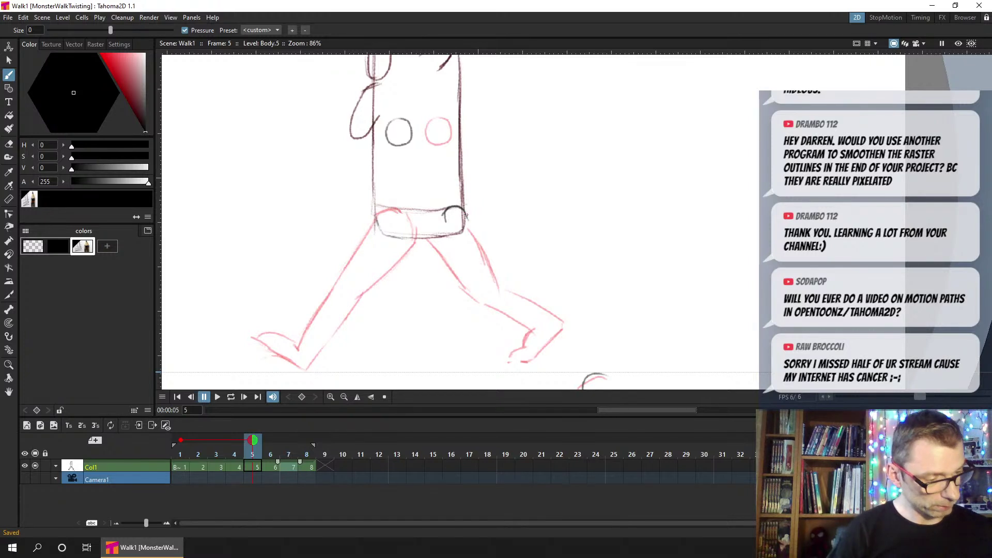
left_click_drag(465, 214, 497, 286)
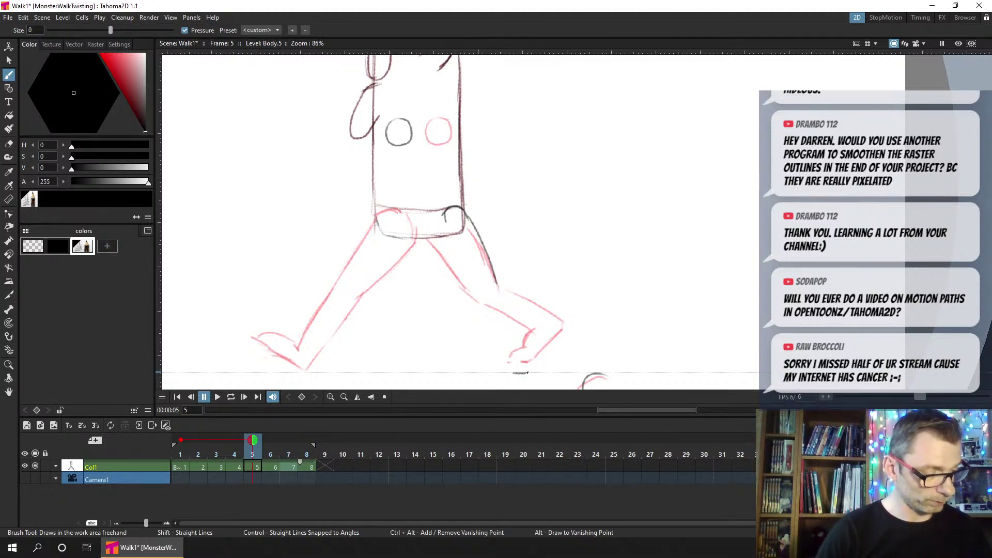
mouse_move(529, 371)
left_mouse_down()
mouse_move(558, 354)
mouse_move(568, 328)
mouse_move(558, 315)
mouse_move(545, 365)
mouse_move(529, 376)
mouse_move(559, 339)
mouse_move(524, 372)
left_mouse_up()
key("ctrl+z")
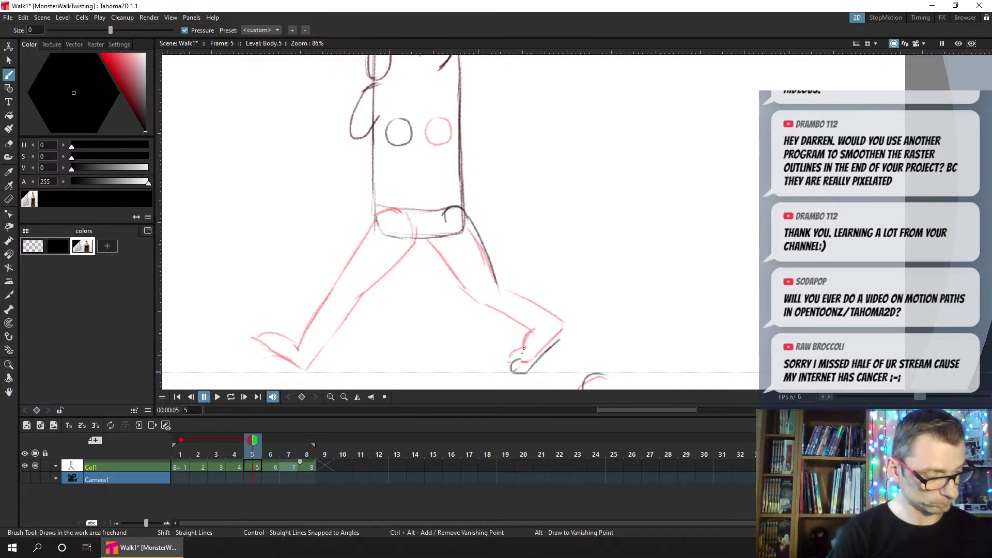
left_click_drag(534, 337, 520, 355)
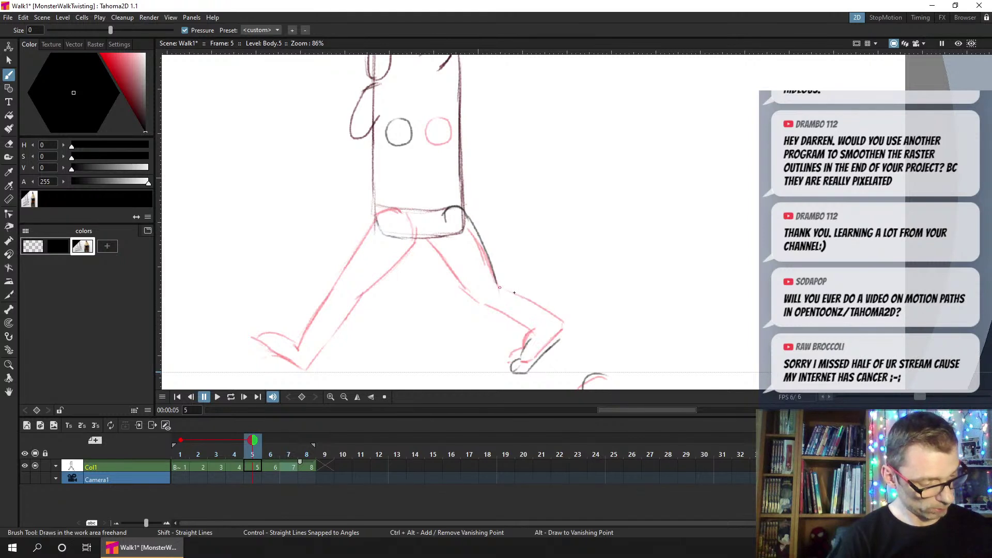
left_click_drag(499, 288, 563, 333)
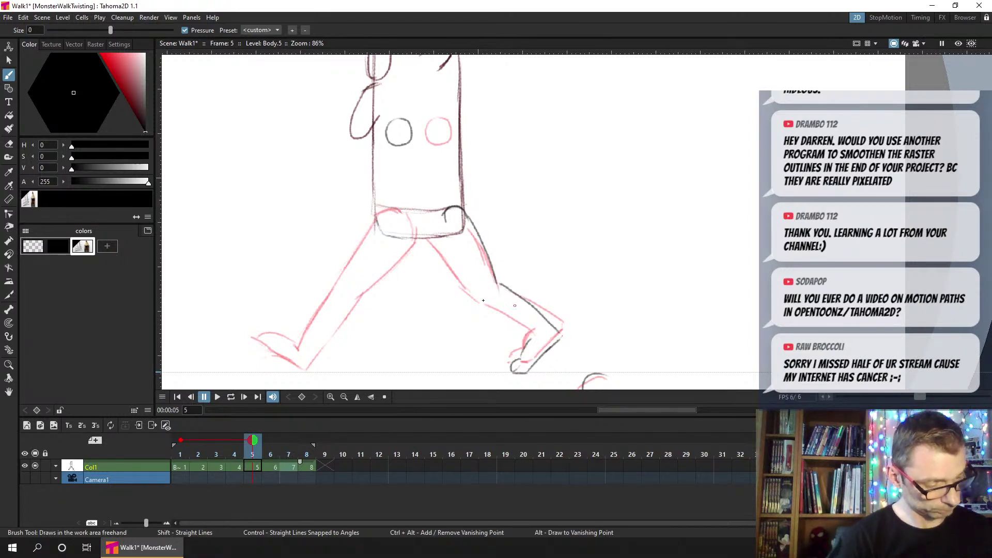
left_click_drag(481, 296, 532, 334)
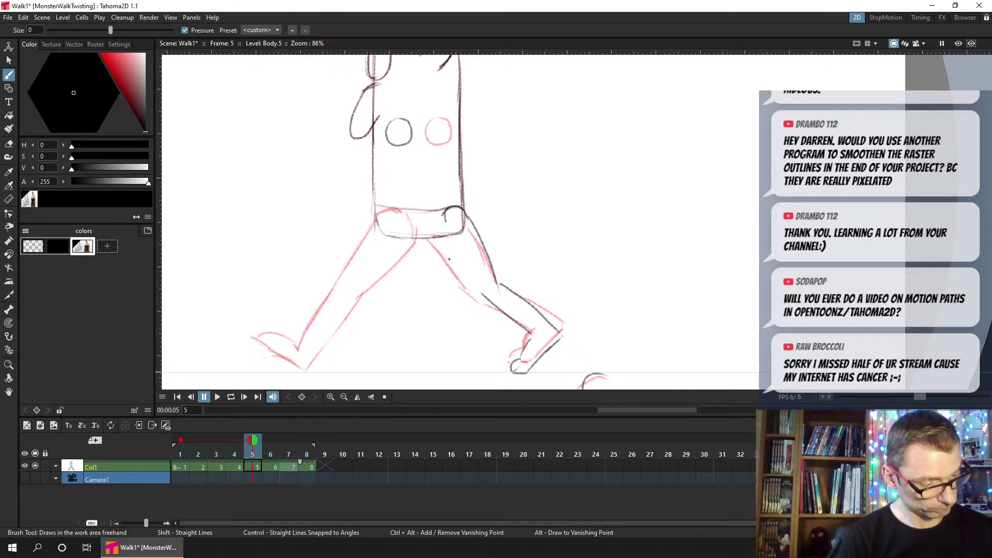
left_click_drag(434, 238, 482, 295)
Compare with frame 4, erase the body lines overlapping frame 5's trailing thigh, and extend the thigh's front contour up into the hip
left_click(235, 450)
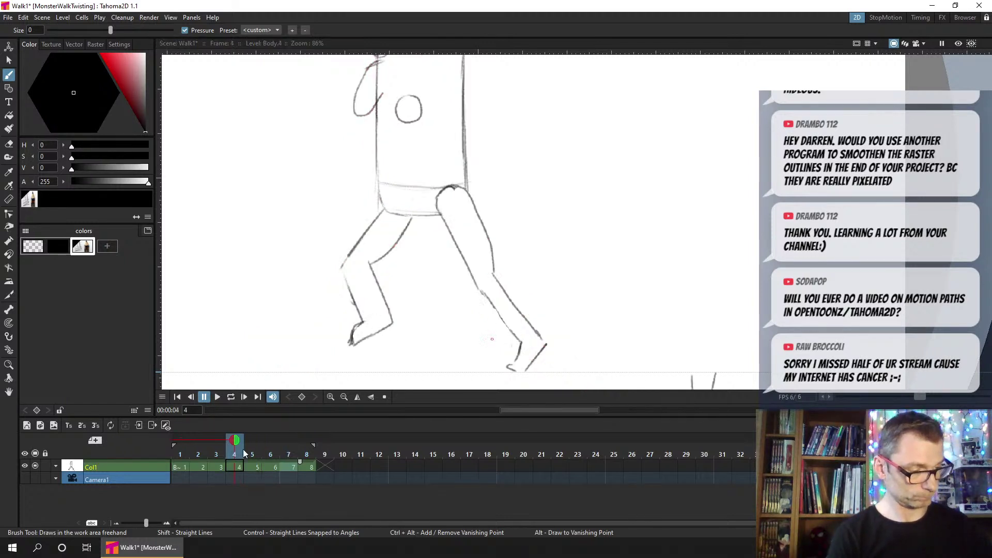
left_click(251, 454)
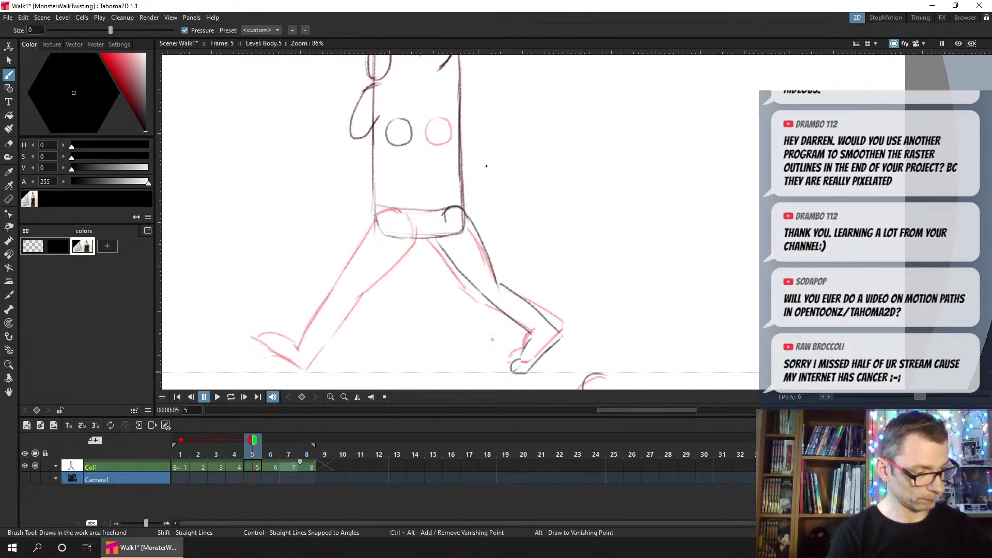
key("a")
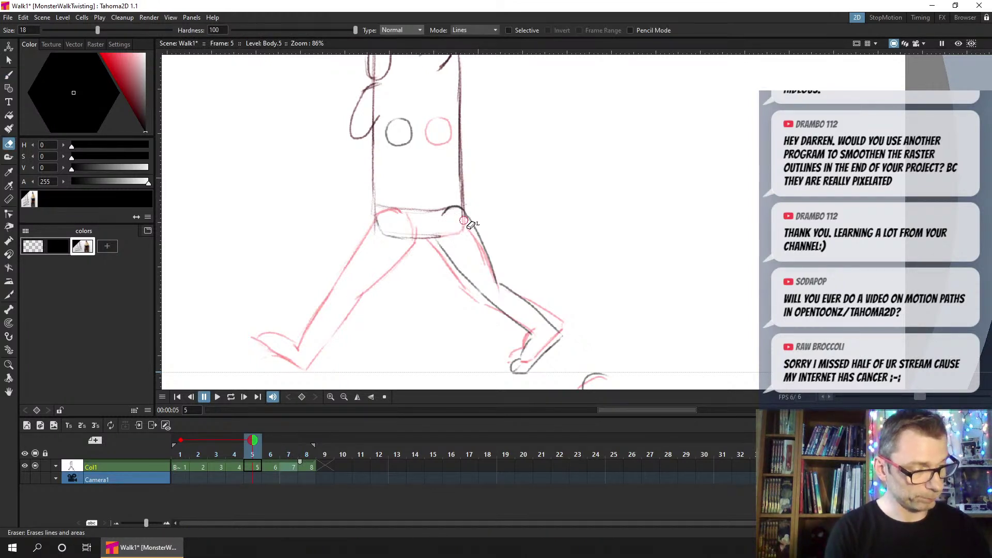
key("b")
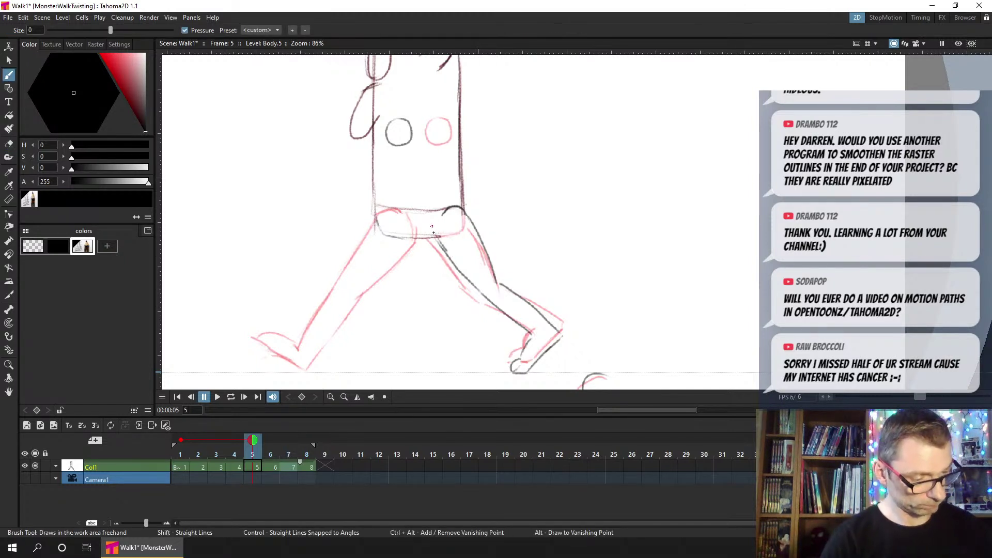
left_click_drag(431, 227, 445, 253)
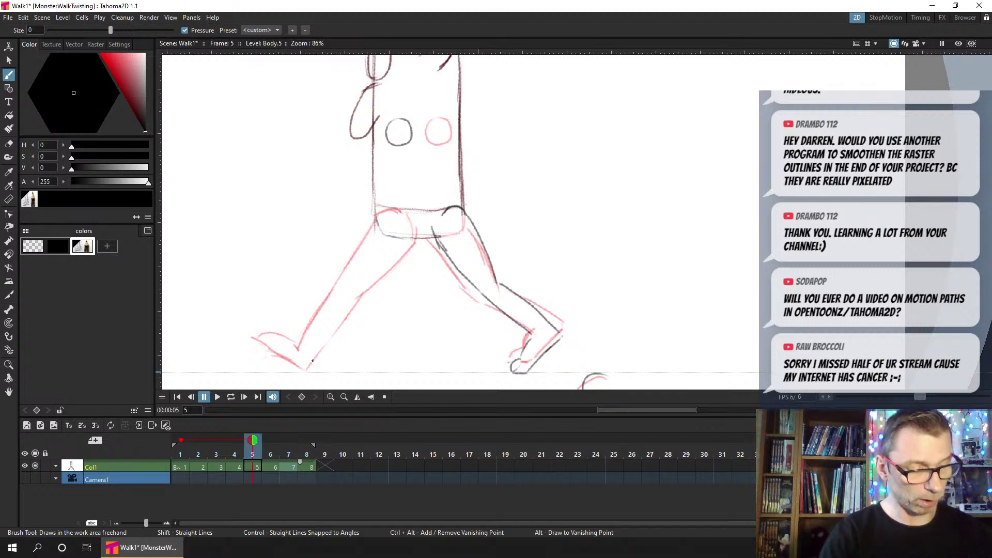
Brush the rear contour of the forward leg's shin on frame 5, and undo the thigh stroke above the knee
mouse_move(313, 361)
left_mouse_down()
mouse_move(358, 293)
mouse_move(373, 299)
mouse_move(360, 296)
mouse_move(414, 238)
left_mouse_up()
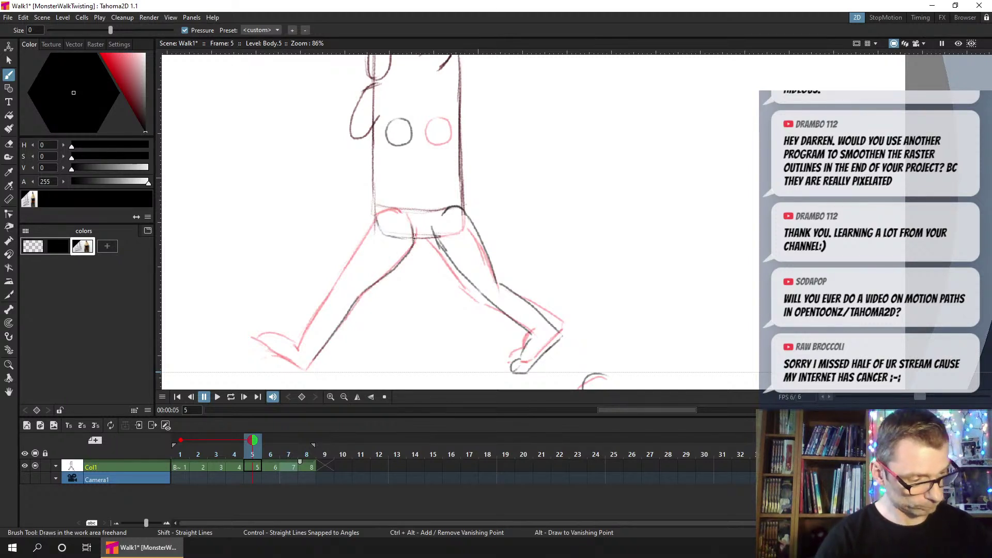
key("ctrl+z")
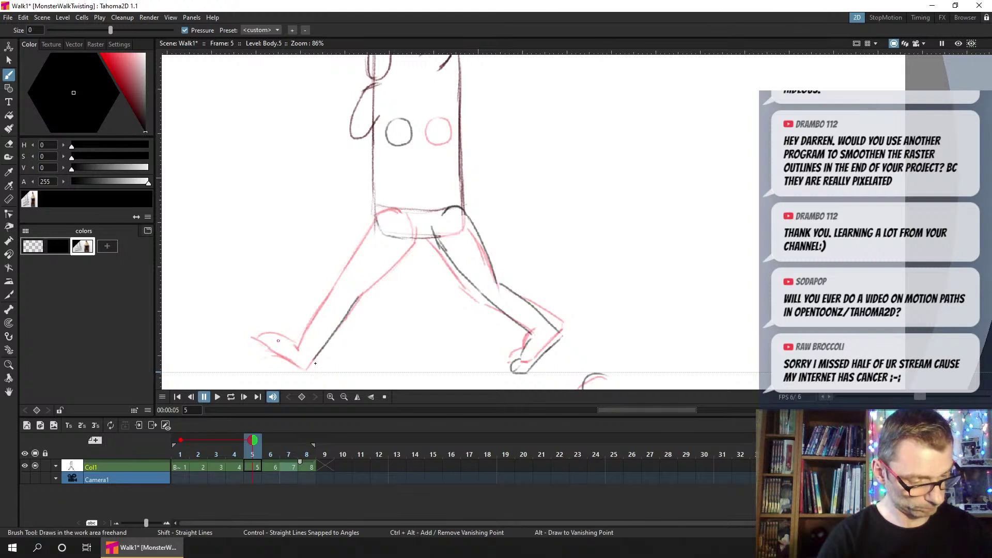
left_click_drag(315, 363, 307, 369)
left_click(268, 467)
left_click(254, 466)
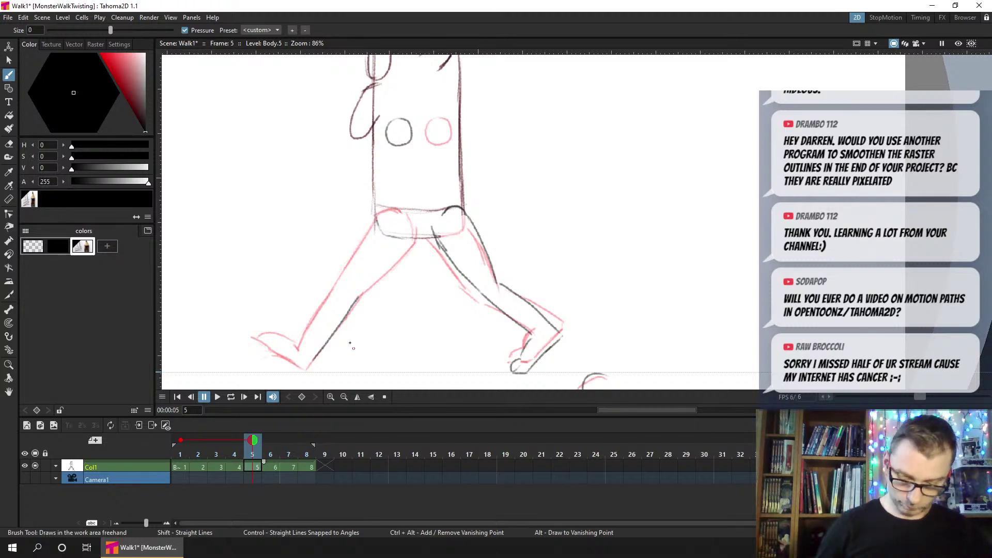
left_click_drag(340, 352, 355, 345)
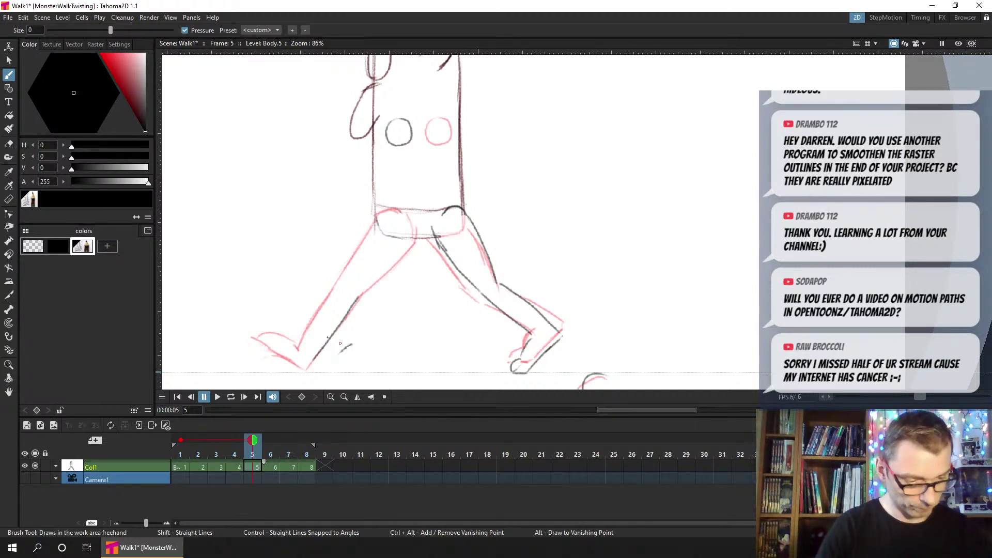
key("ctrl+z")
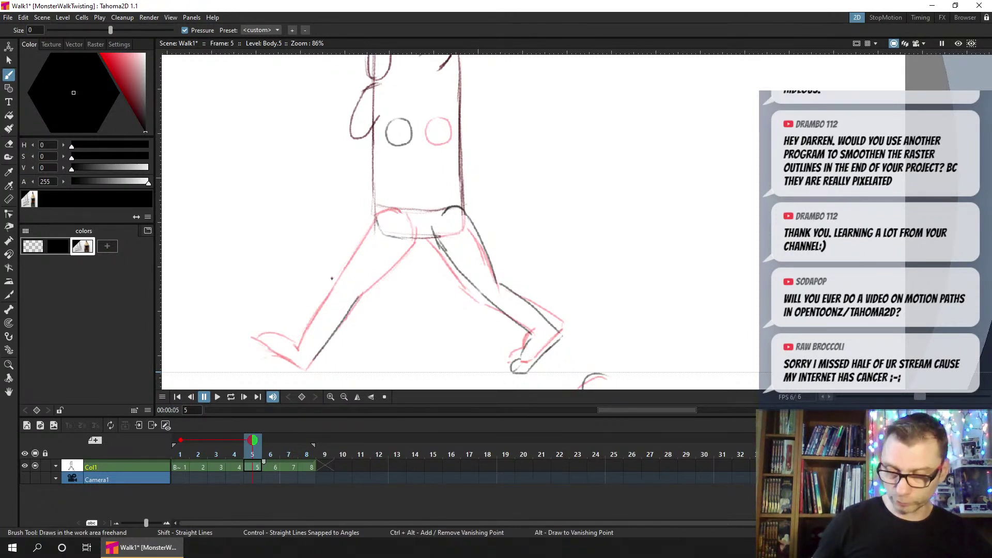
left_click_drag(215, 288, 294, 241)
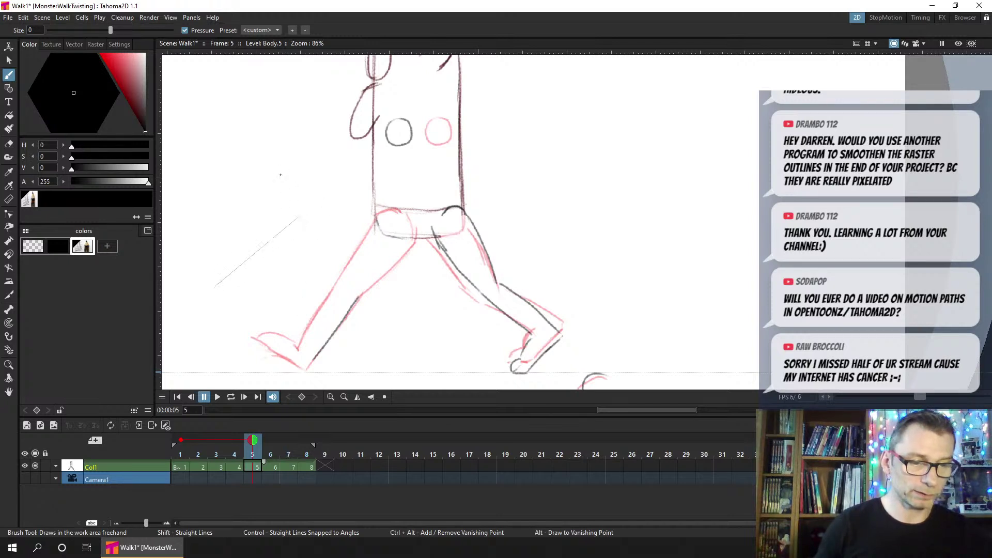
key("ctrl+z")
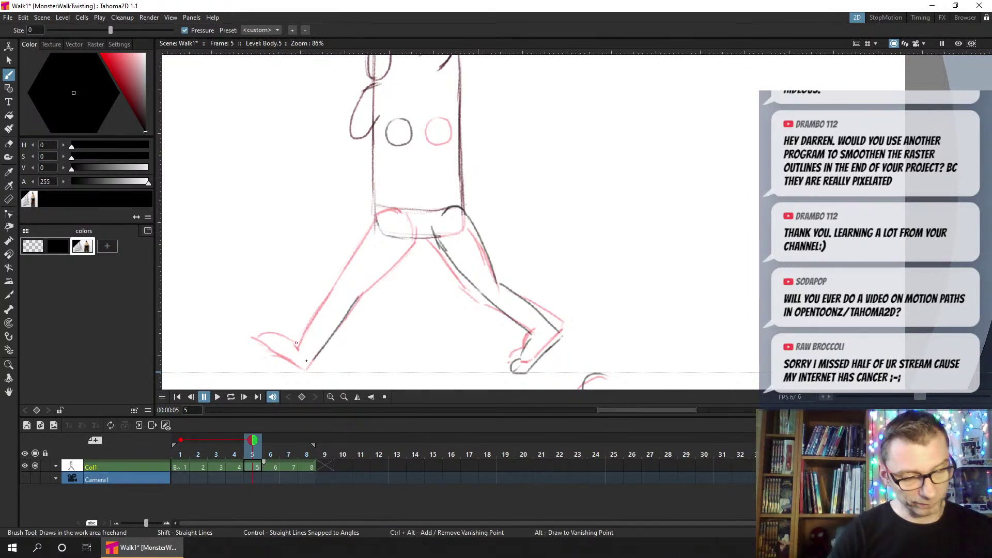
Brush the forward leg's sole, front shin, top of the foot and both thigh contours on frame 5
left_click_drag(309, 358, 284, 339)
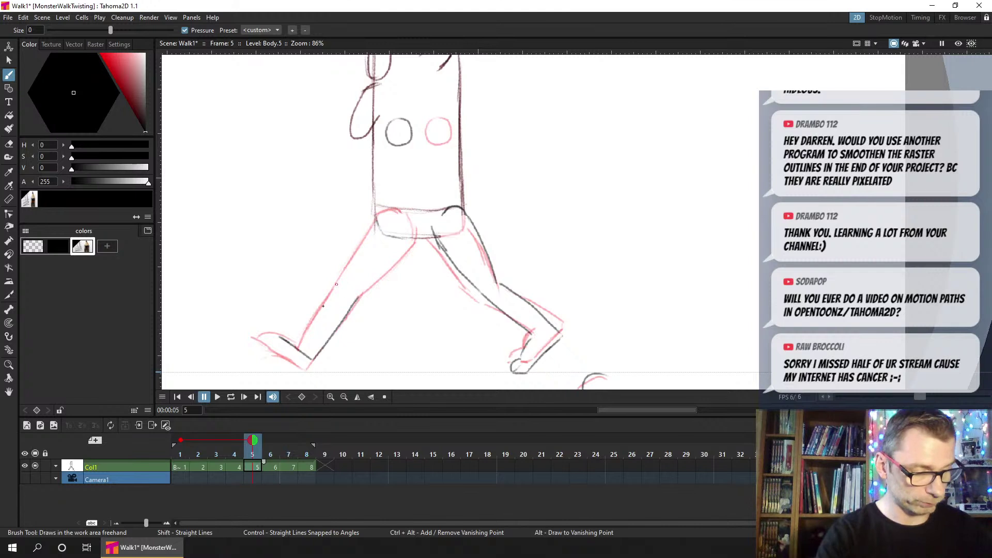
mouse_move(336, 284)
left_mouse_down()
mouse_move(308, 329)
mouse_move(279, 331)
mouse_move(281, 339)
left_mouse_up()
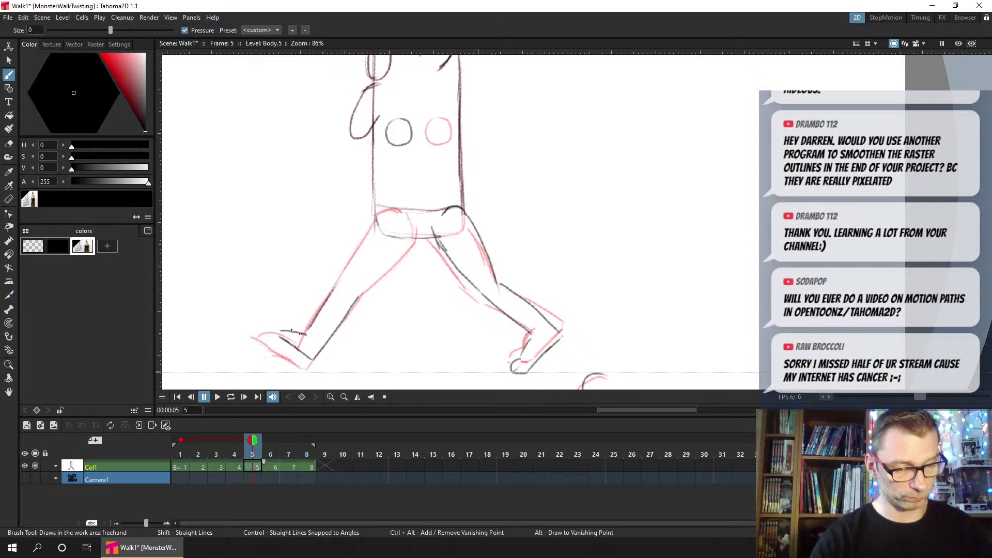
left_click_drag(302, 335, 277, 329)
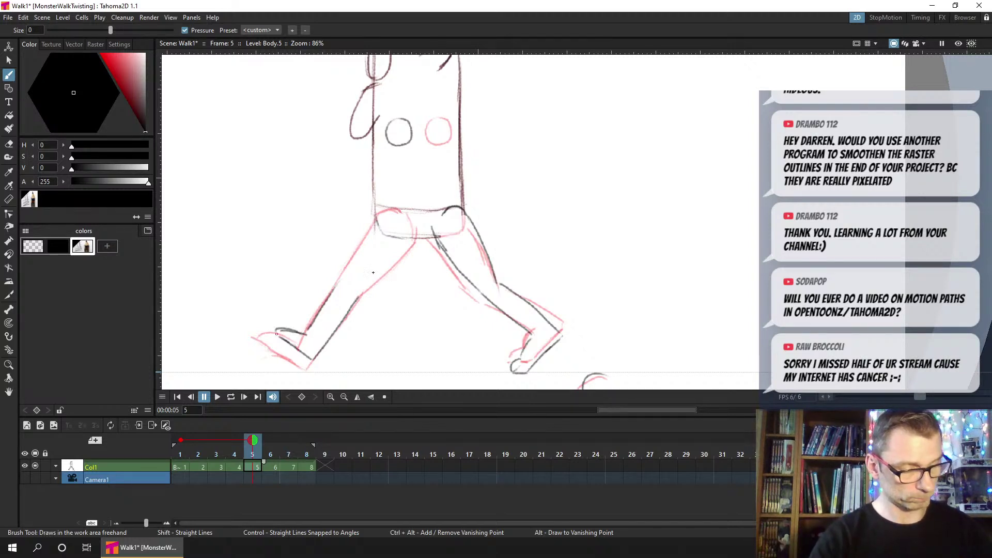
left_click_drag(360, 295, 416, 237)
left_click_drag(375, 221, 326, 300)
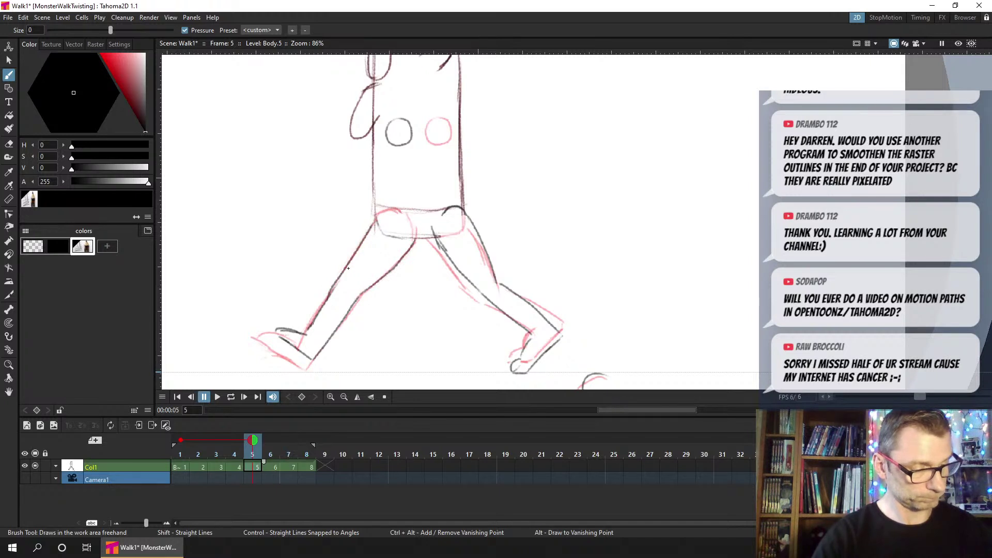
Save the scene and, on frame 6, brush the trailing leg's thigh, shin and foot outline over the frame 2 onion skin
left_click(273, 466)
key("ctrl+s")
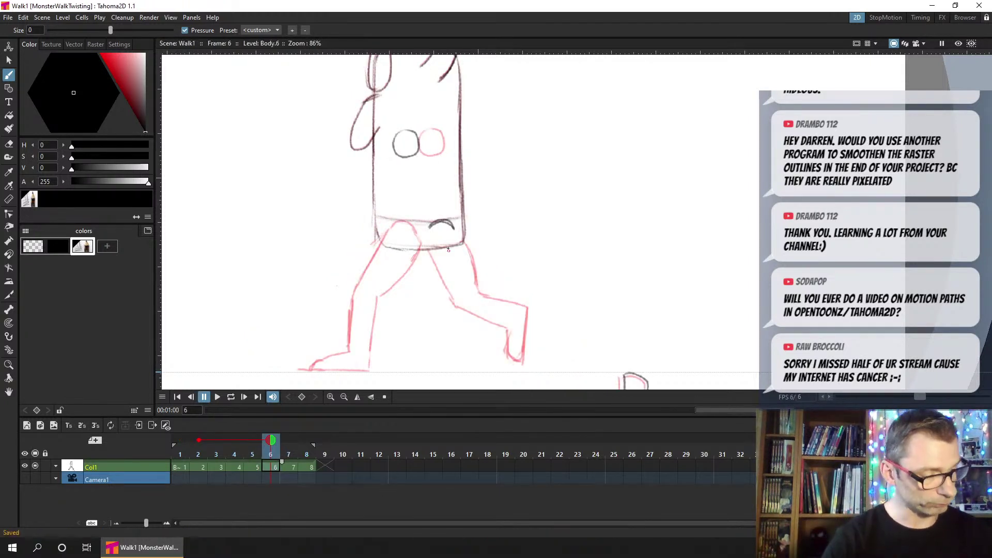
left_click_drag(453, 224, 476, 287)
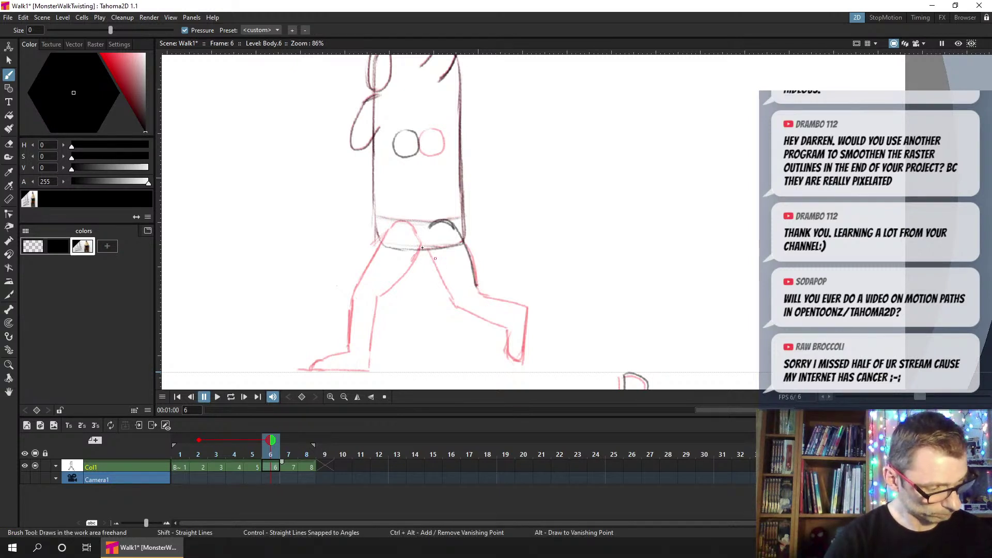
mouse_move(427, 250)
left_mouse_down()
mouse_move(458, 306)
mouse_move(508, 339)
mouse_move(520, 373)
mouse_move(524, 343)
left_mouse_up()
mouse_move(487, 296)
left_mouse_down()
mouse_move(528, 329)
mouse_move(525, 355)
left_mouse_up()
Erase the shin lines of frame 6's trailing leg and redraw the shin slightly lower, closing the foot outline at the toe
key("a")
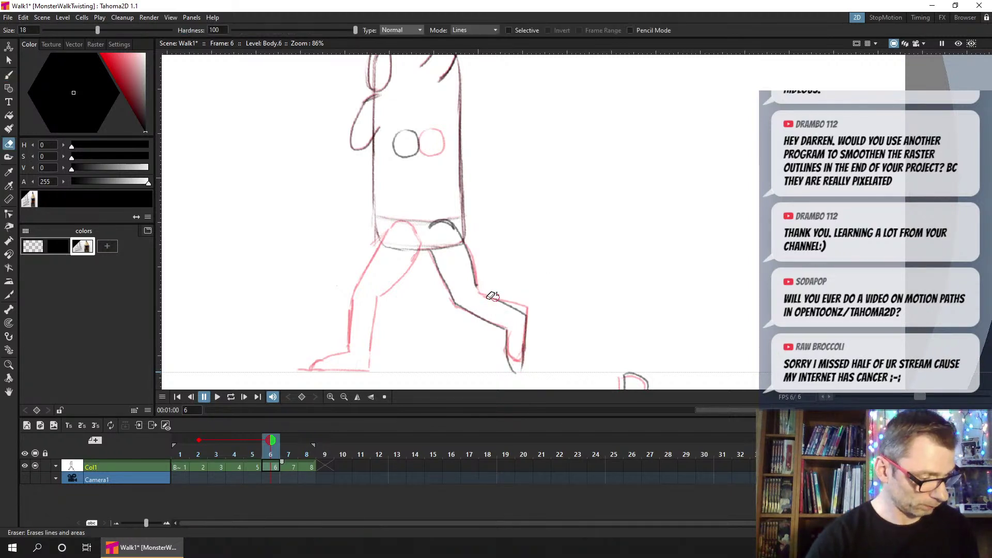
mouse_move(493, 295)
left_mouse_down()
mouse_move(523, 315)
mouse_move(457, 304)
left_mouse_up()
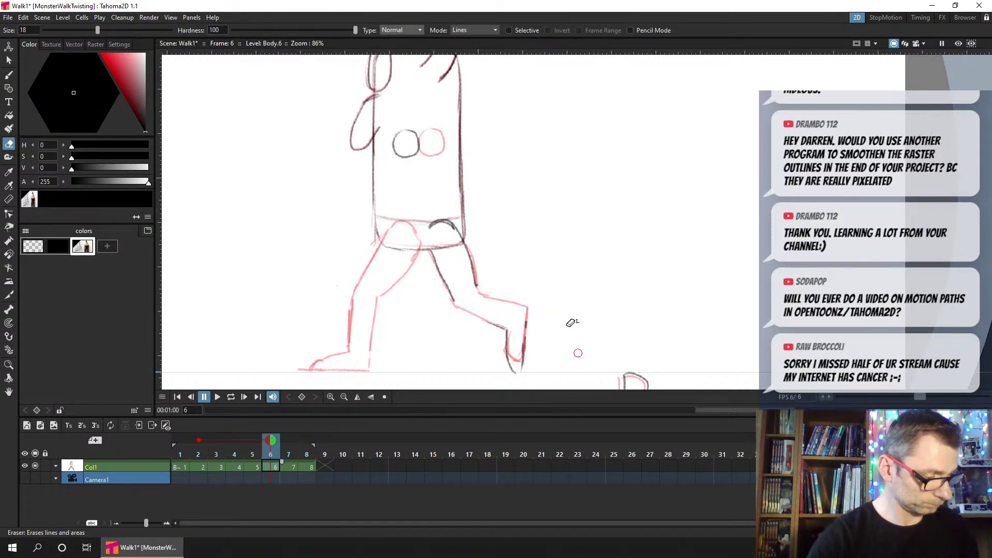
key("b")
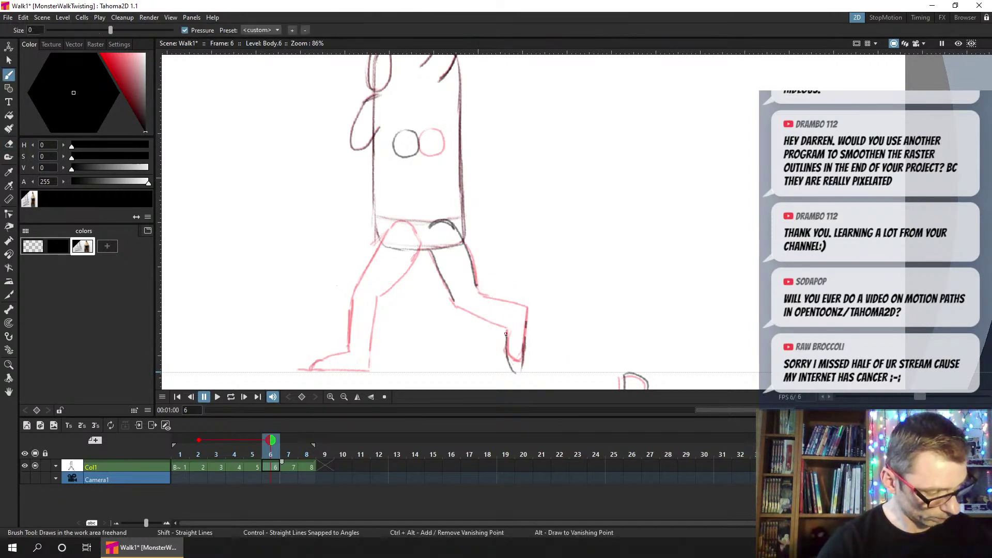
mouse_move(503, 334)
left_mouse_down()
mouse_move(506, 309)
mouse_move(524, 331)
mouse_move(476, 286)
mouse_move(528, 335)
mouse_move(514, 371)
mouse_move(524, 361)
mouse_move(507, 321)
mouse_move(524, 371)
left_mouse_up()
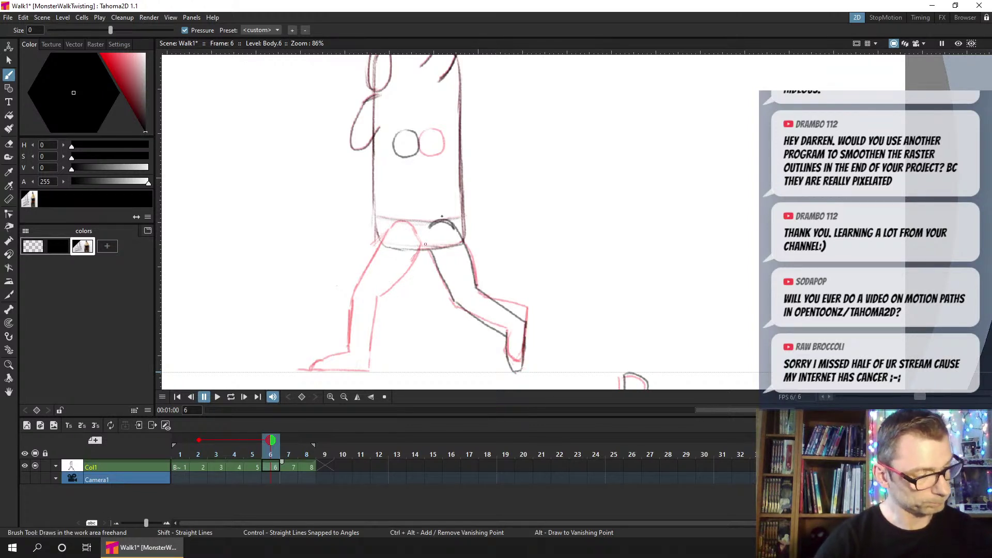
Brush the forward leg and its foot on frame 6, and erase the hip line overlapping the trailing thigh
left_click_drag(419, 252, 380, 298)
mouse_move(382, 242)
left_mouse_down()
mouse_move(353, 292)
mouse_move(374, 328)
mouse_move(369, 359)
mouse_move(326, 359)
mouse_move(348, 344)
left_mouse_up()
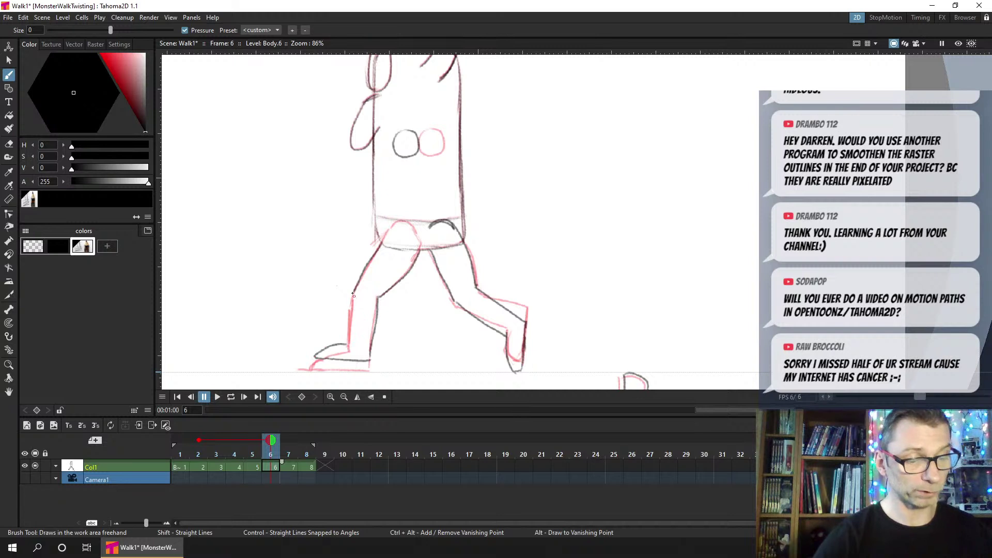
left_click_drag(353, 294, 349, 341)
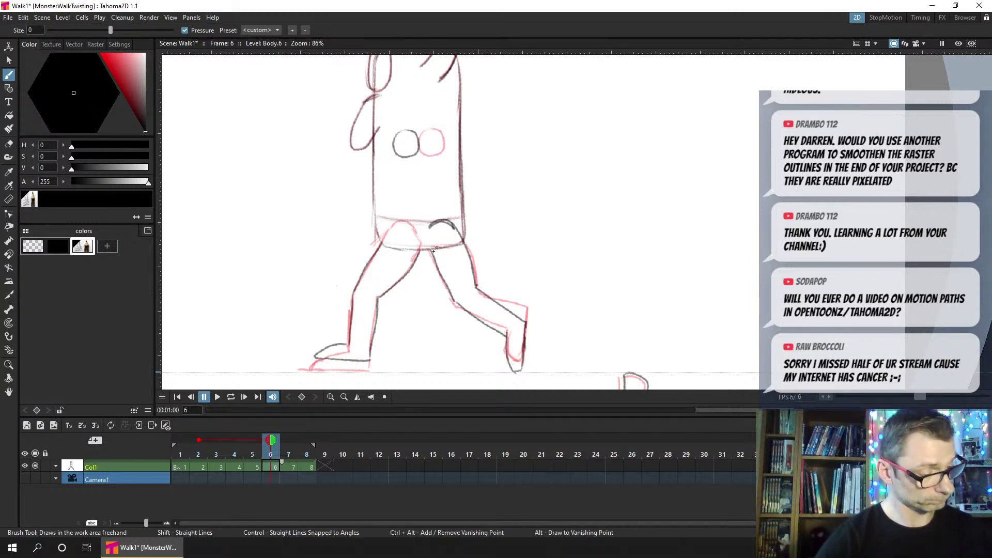
key("a")
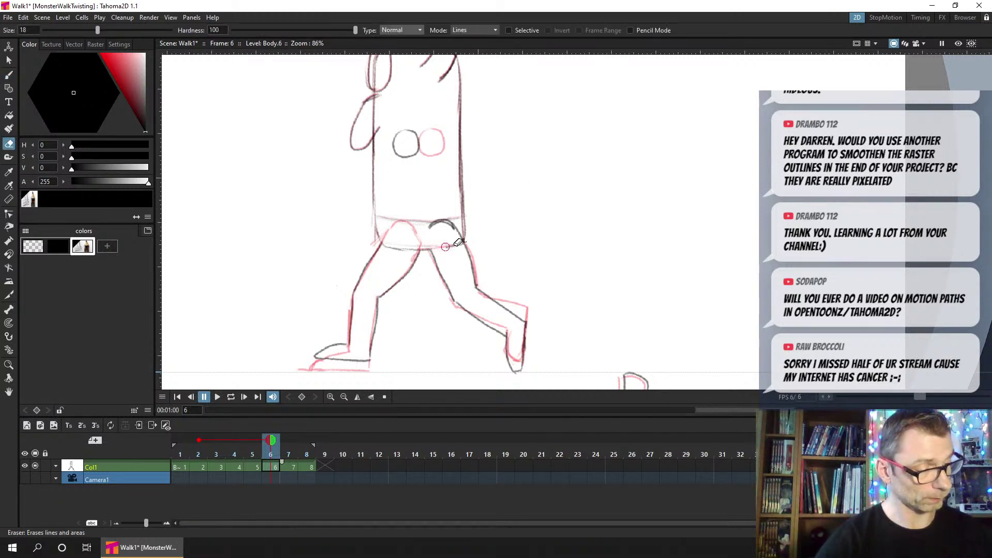
key("b")
Save the scene and, on frame 7, brush the raised leg's thigh, shin and foot over the frame 3 onion skin
key(".")
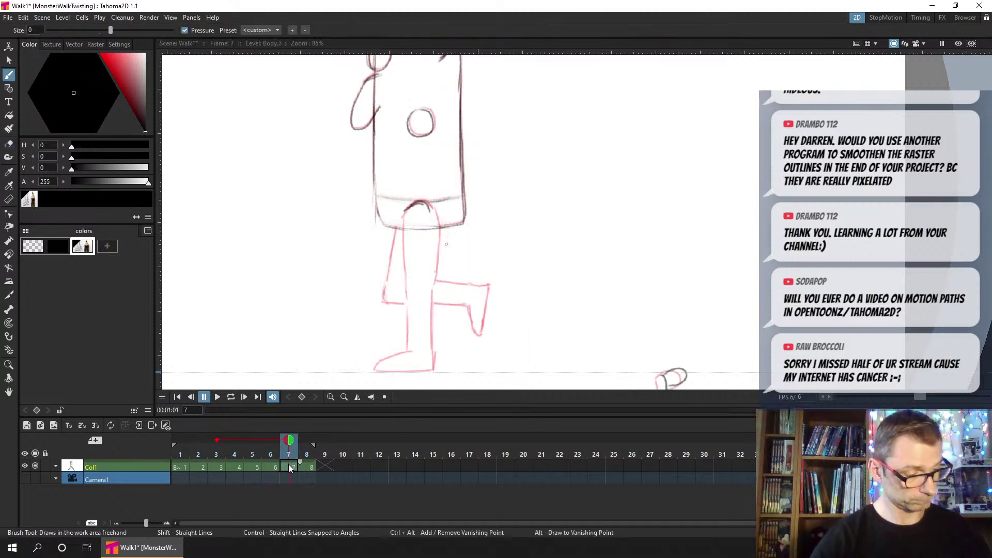
key("ctrl+s")
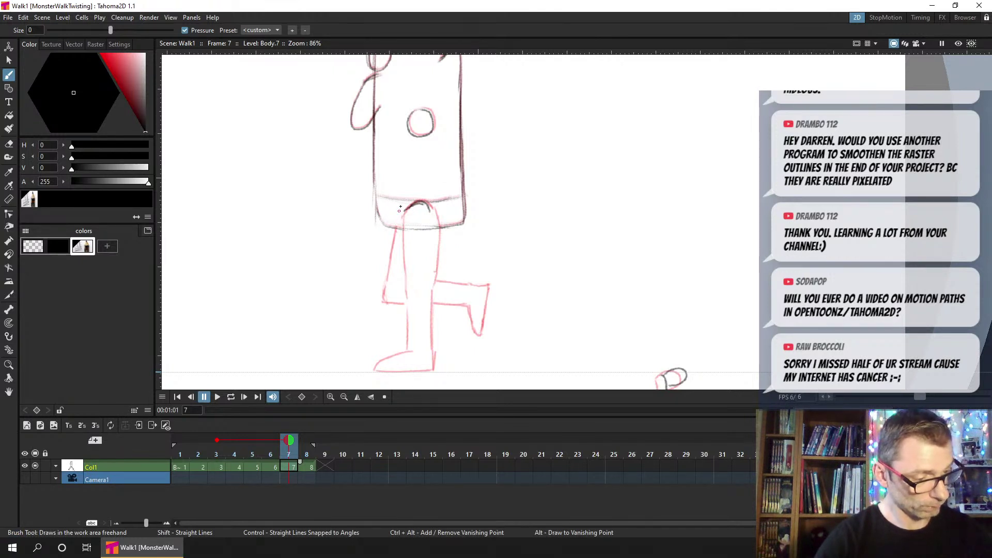
mouse_move(401, 206)
left_mouse_down()
mouse_move(384, 301)
mouse_move(456, 307)
mouse_move(483, 333)
left_mouse_up()
mouse_move(425, 279)
left_mouse_down()
mouse_move(489, 286)
mouse_move(479, 339)
left_mouse_up()
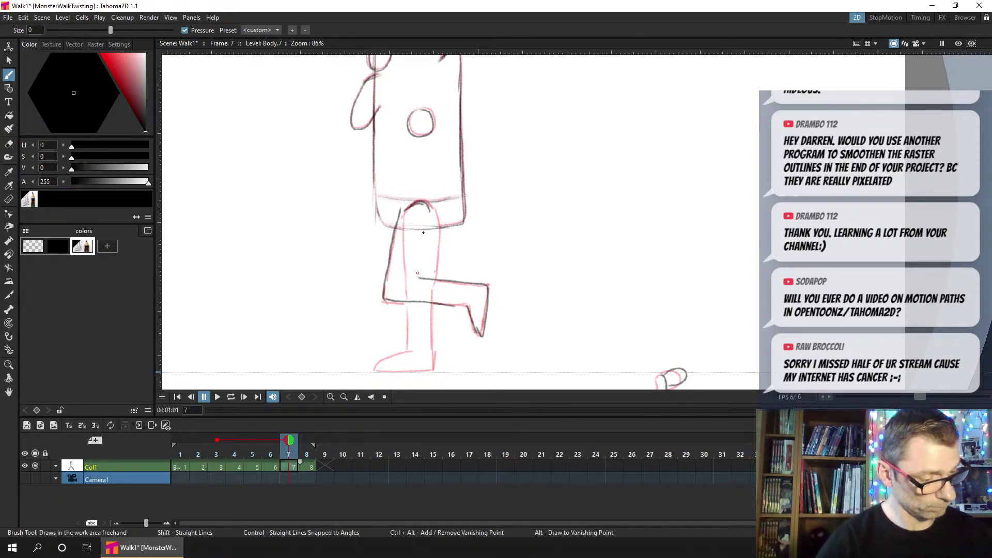
left_click_drag(431, 213, 414, 280)
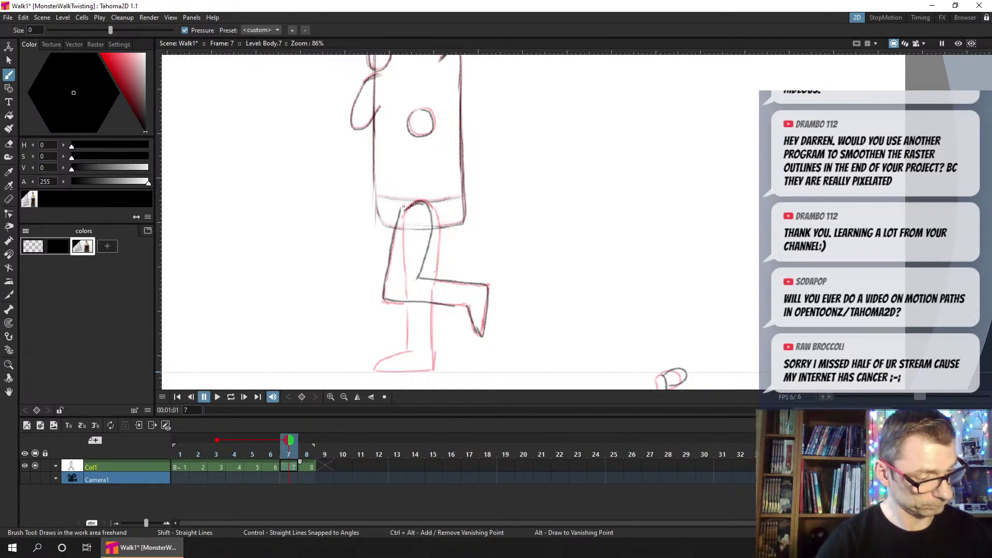
Erase the body edge overlapping frame 7's raised thigh, and brush the standing leg's shin and foot
key("a")
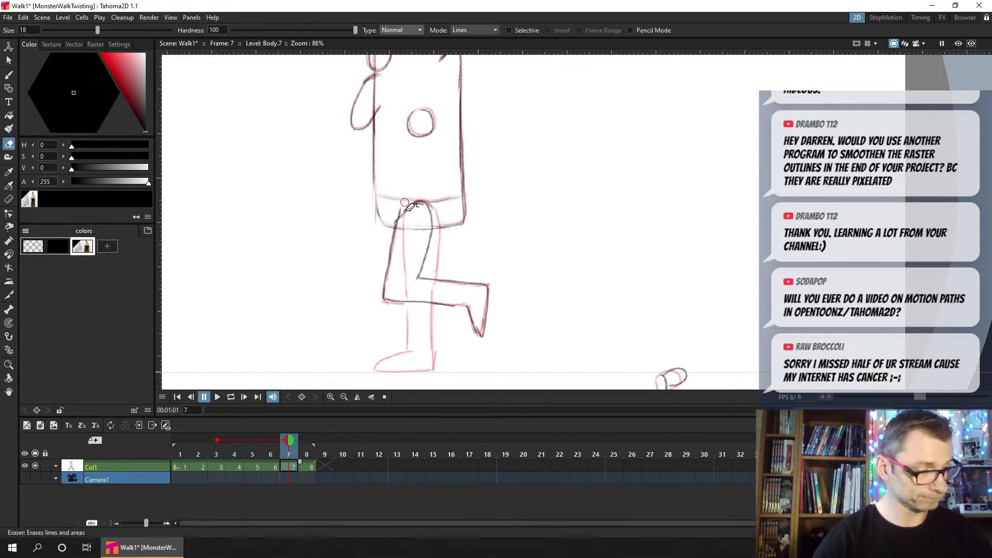
mouse_move(405, 207)
left_mouse_down()
mouse_move(408, 229)
mouse_move(432, 228)
mouse_move(414, 231)
left_mouse_up()
key("b")
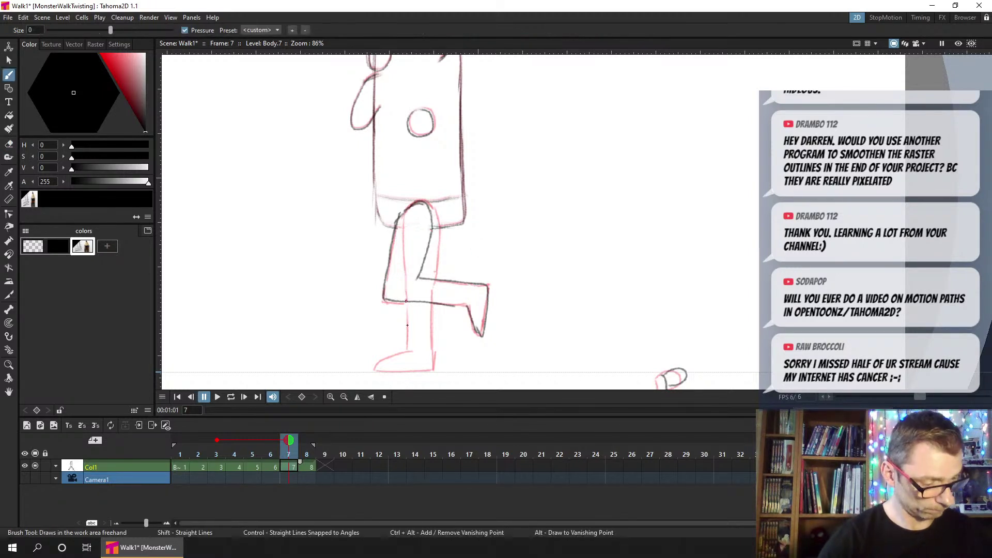
mouse_move(408, 325)
left_mouse_down()
mouse_move(407, 361)
mouse_move(433, 353)
left_mouse_up()
mouse_move(433, 304)
left_mouse_down()
mouse_move(433, 356)
mouse_move(380, 352)
left_mouse_up()
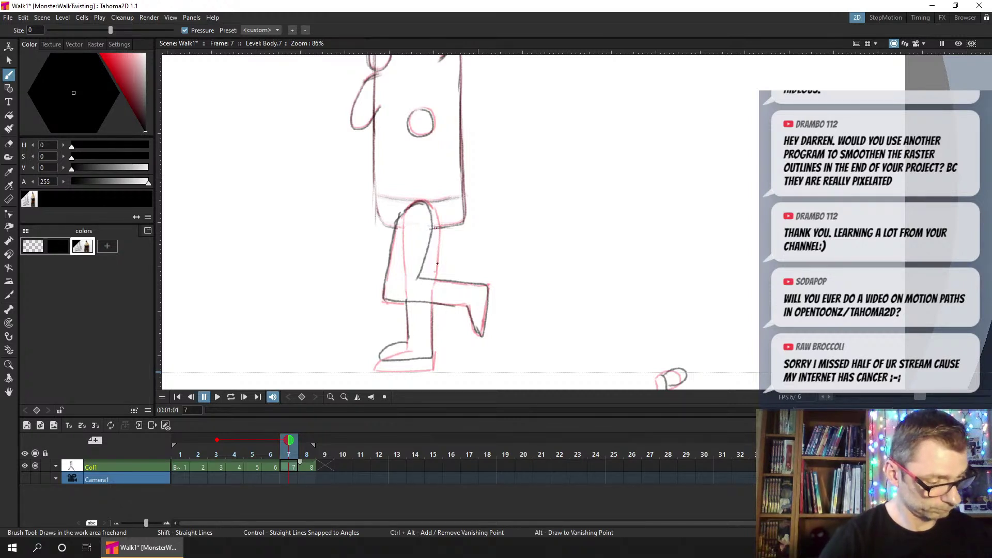
Save the scene and, on frame 8, brush the forward leg's thigh, shin and foot over the frame 4 onion skin
key(".")
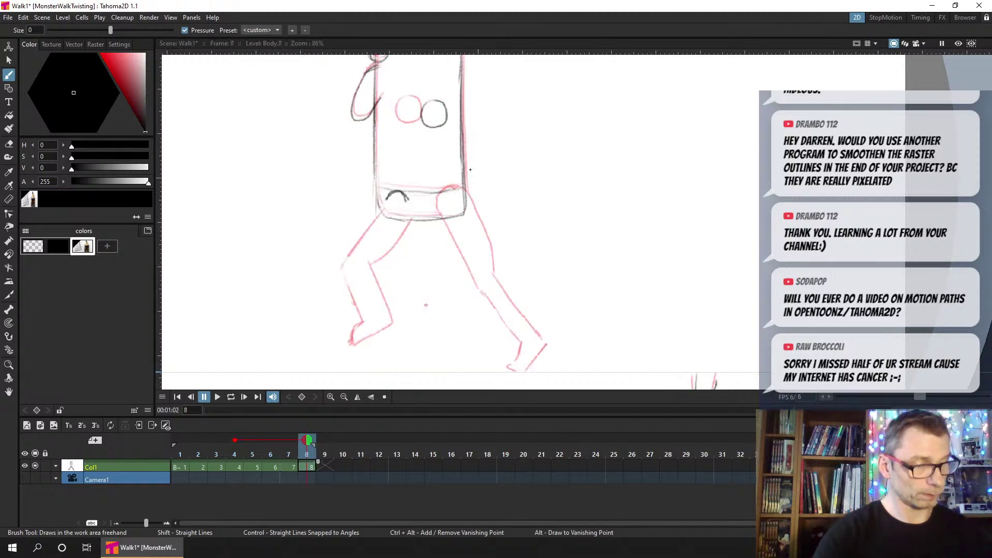
key("ctrl+s")
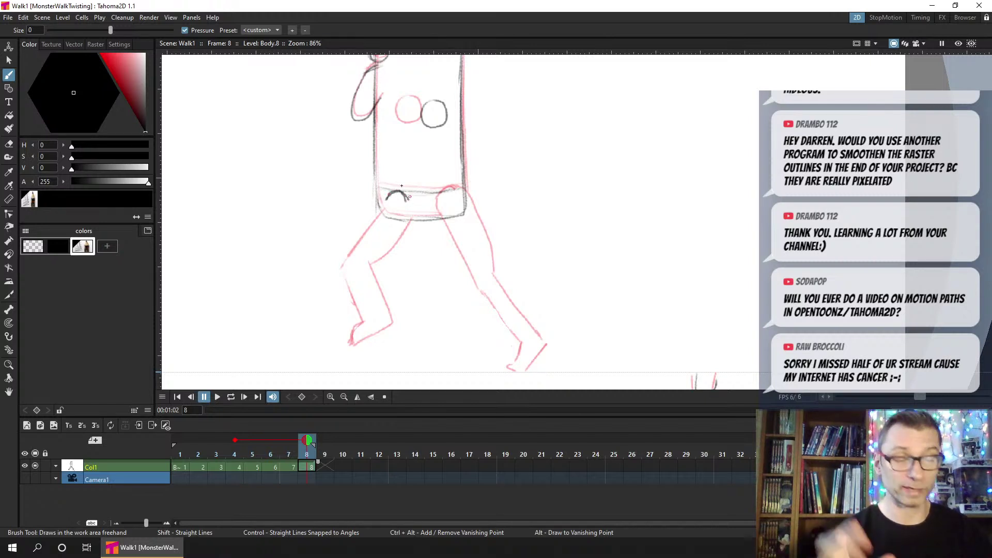
mouse_move(341, 257)
left_mouse_down()
mouse_move(385, 202)
mouse_move(406, 198)
left_mouse_up()
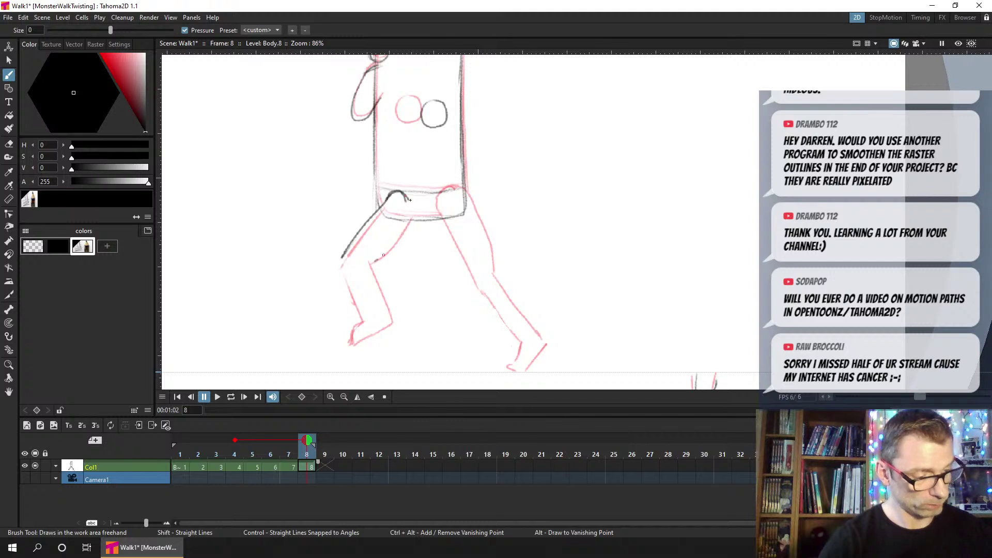
left_click_drag(375, 260, 409, 208)
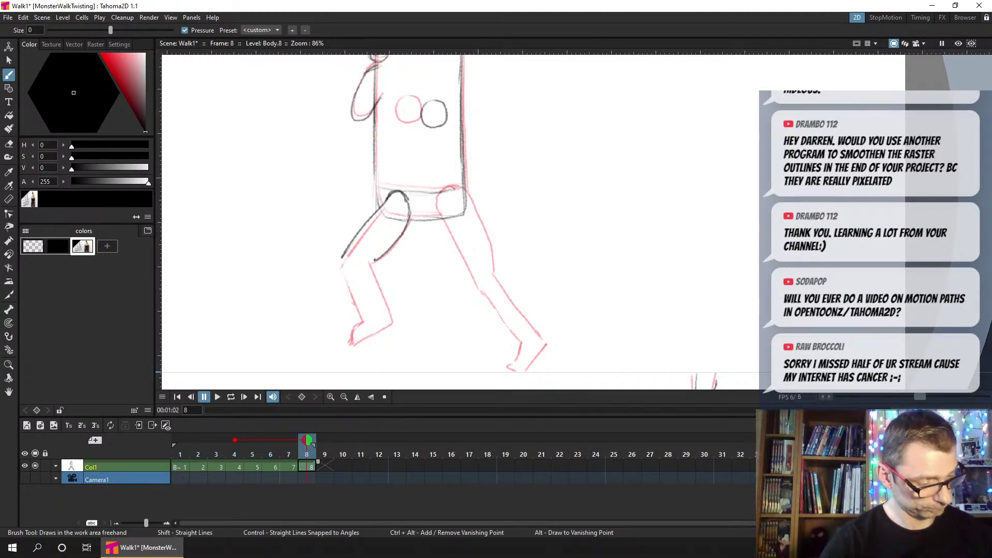
left_click_drag(372, 265, 396, 333)
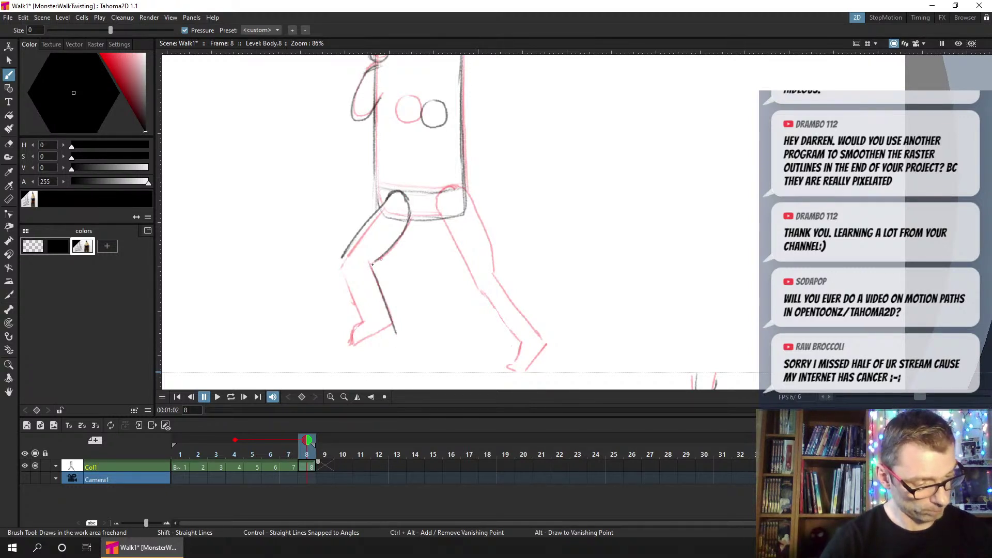
mouse_move(354, 305)
left_mouse_down()
mouse_move(365, 329)
mouse_move(394, 331)
mouse_move(353, 348)
mouse_move(365, 319)
mouse_move(349, 354)
mouse_move(424, 323)
mouse_move(354, 352)
mouse_move(395, 332)
left_mouse_up()
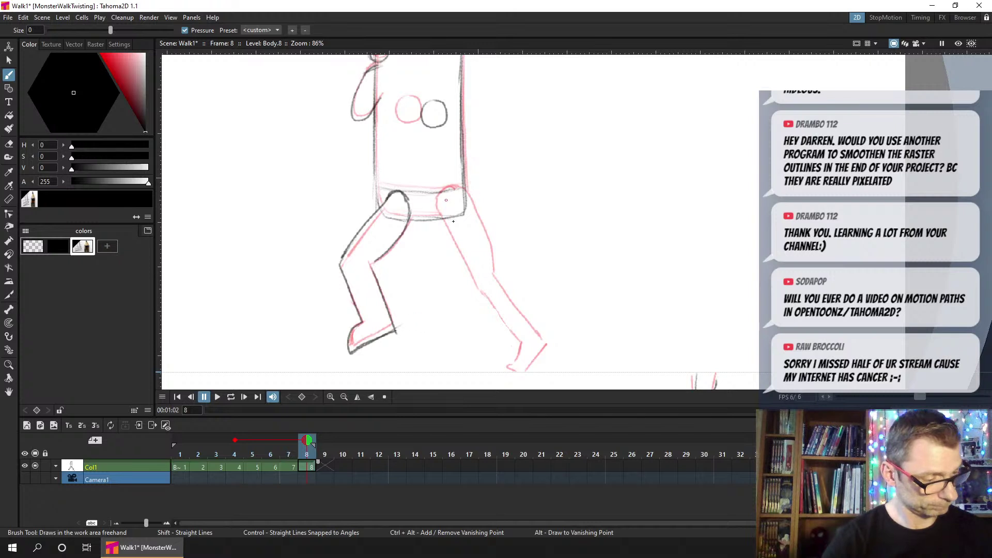
Brush the trailing foot on frame 8, undoing stray strokes, and move the selected foot up and slightly forward
left_click_drag(443, 217, 519, 335)
key("ctrl+z")
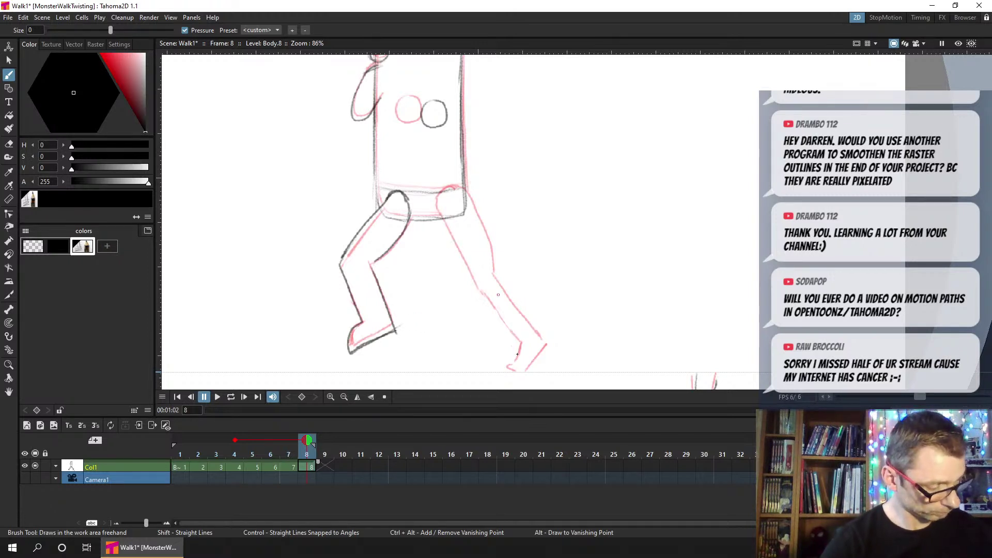
mouse_move(522, 342)
left_mouse_down()
mouse_move(507, 366)
mouse_move(519, 376)
mouse_move(534, 360)
mouse_move(523, 374)
mouse_move(520, 353)
mouse_move(525, 373)
left_mouse_up()
key("ctrl+z")
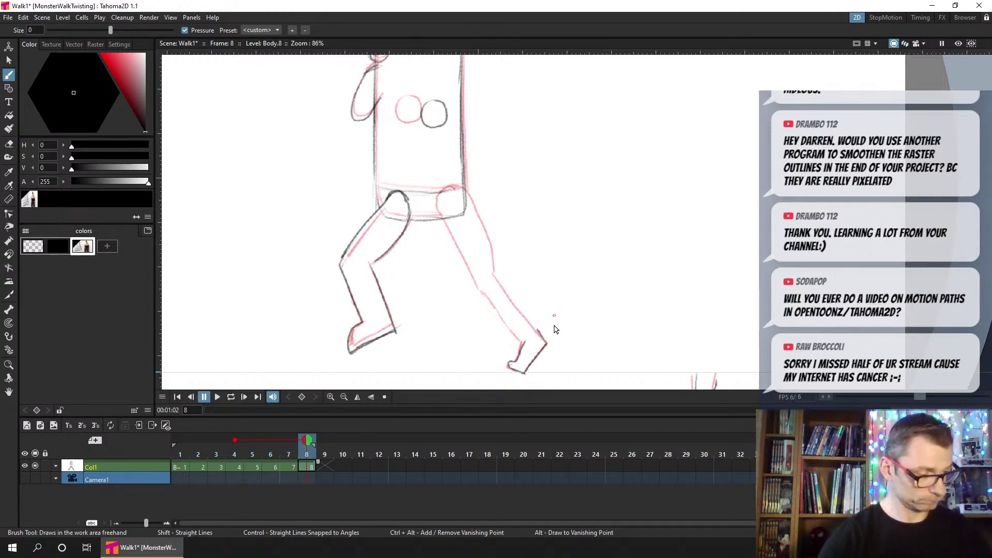
key("s")
left_click_drag(536, 317, 517, 315)
mouse_move(562, 359)
left_mouse_down()
mouse_move(540, 353)
mouse_move(546, 347)
left_mouse_up()
left_click(608, 340)
key("b")
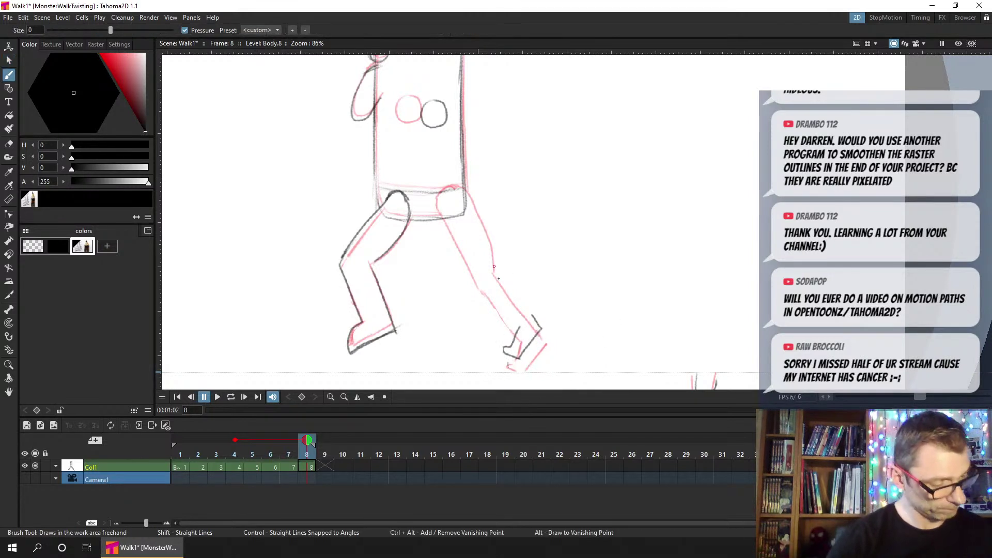
Brush frame 8's trailing shin and thigh contours down to the raised foot, and remove the frame 4 onion skin
mouse_move(491, 265)
left_mouse_down()
mouse_move(534, 319)
mouse_move(506, 297)
mouse_move(494, 300)
mouse_move(514, 321)
left_mouse_up()
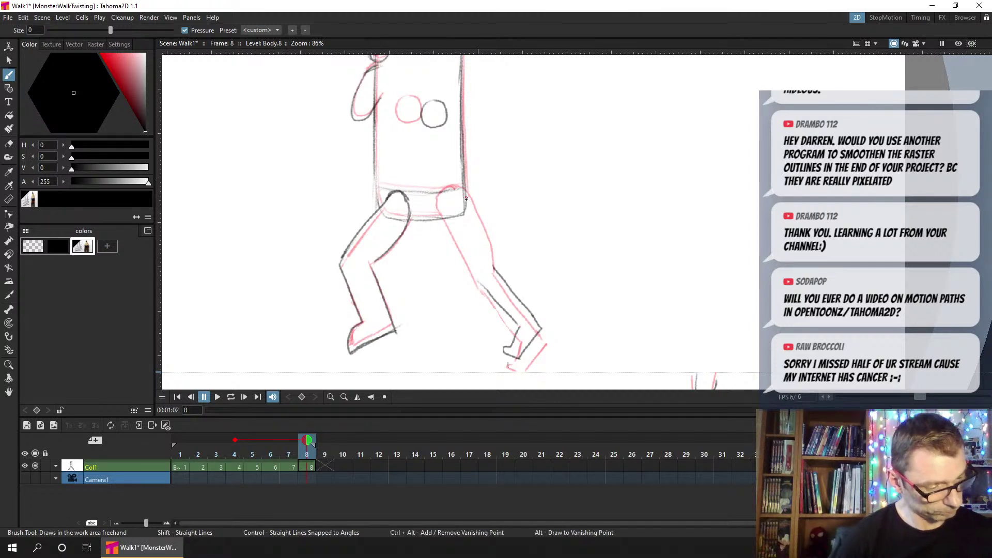
left_click_drag(466, 198, 494, 268)
left_click_drag(457, 239, 489, 295)
left_click(234, 443)
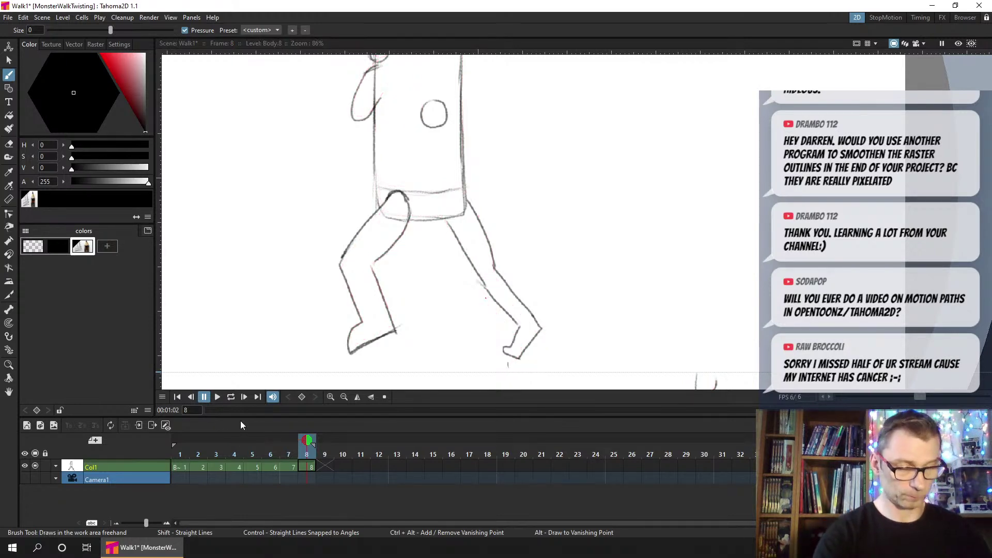
Erase the body line overlapping frame 8's forward thigh and save the scene
key("alt+9")
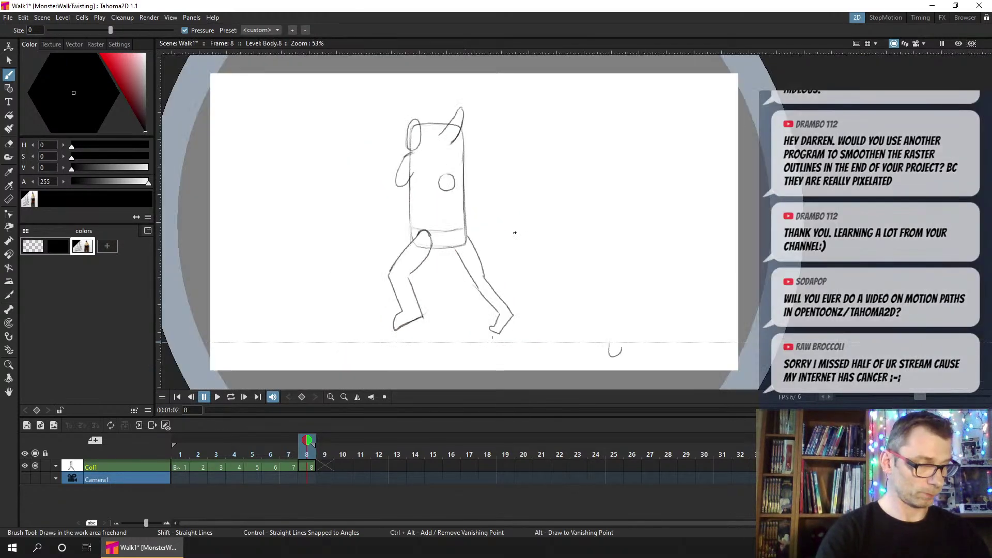
key("e")
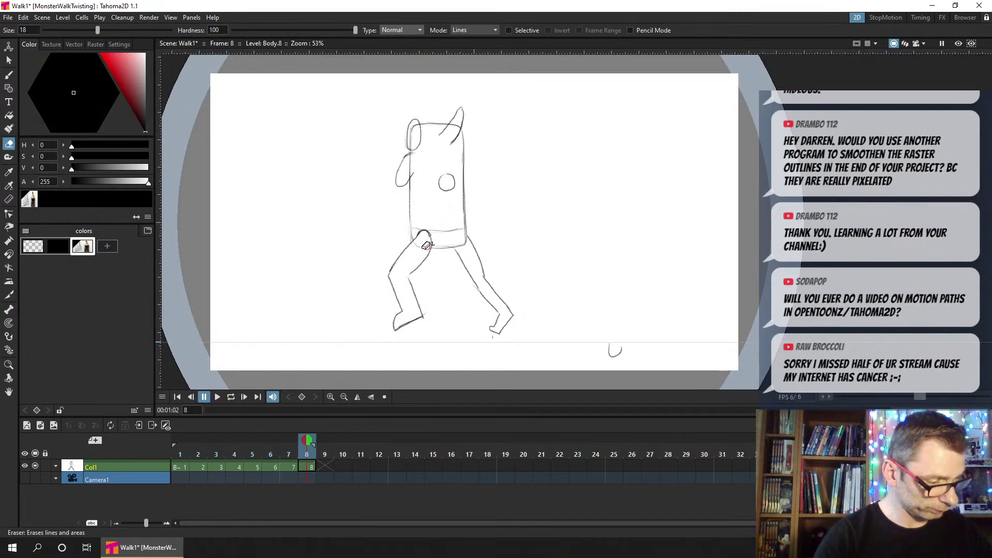
key("b")
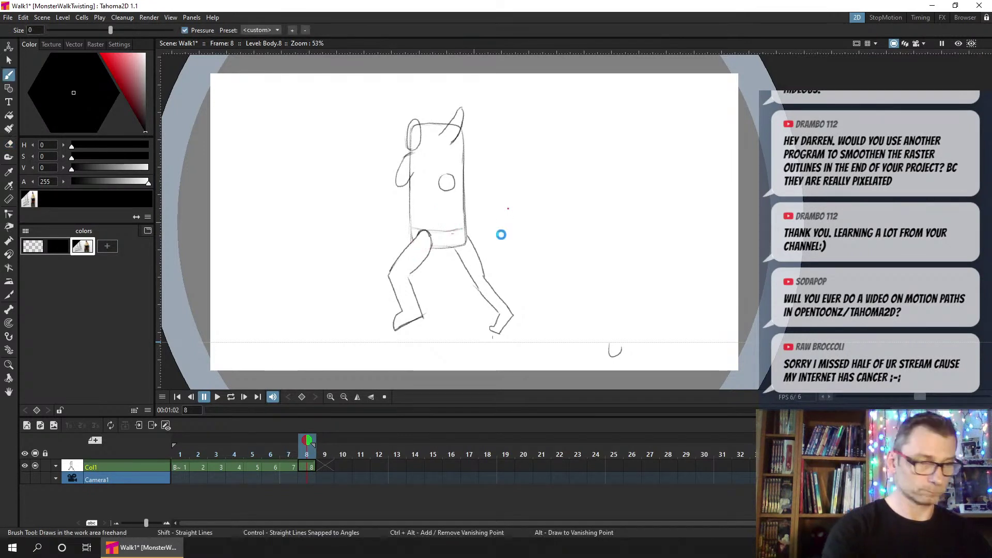
key("ctrl+s")
Play the walk cycle in a loop to review the legs, stop at frame 1 and save the scene
left_click(231, 397)
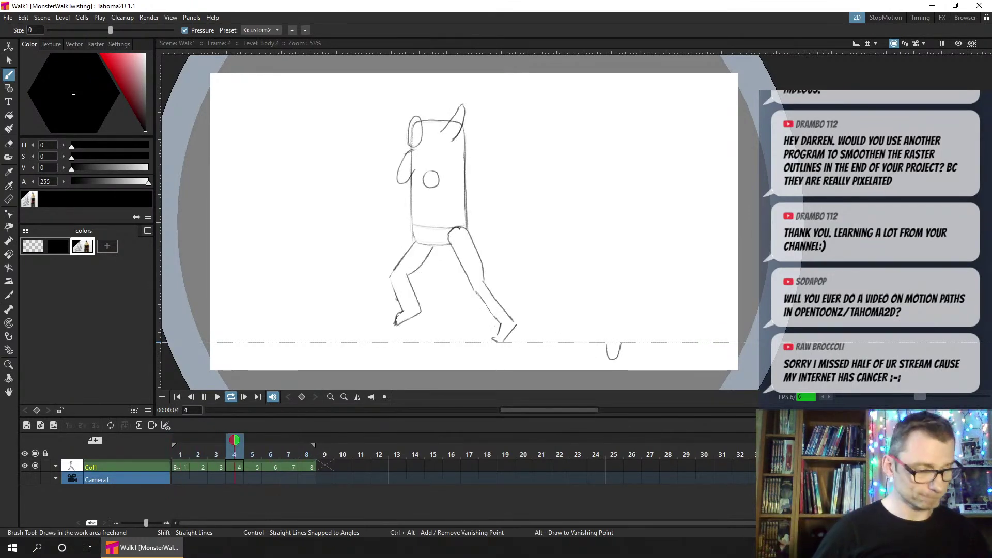
left_click(182, 449)
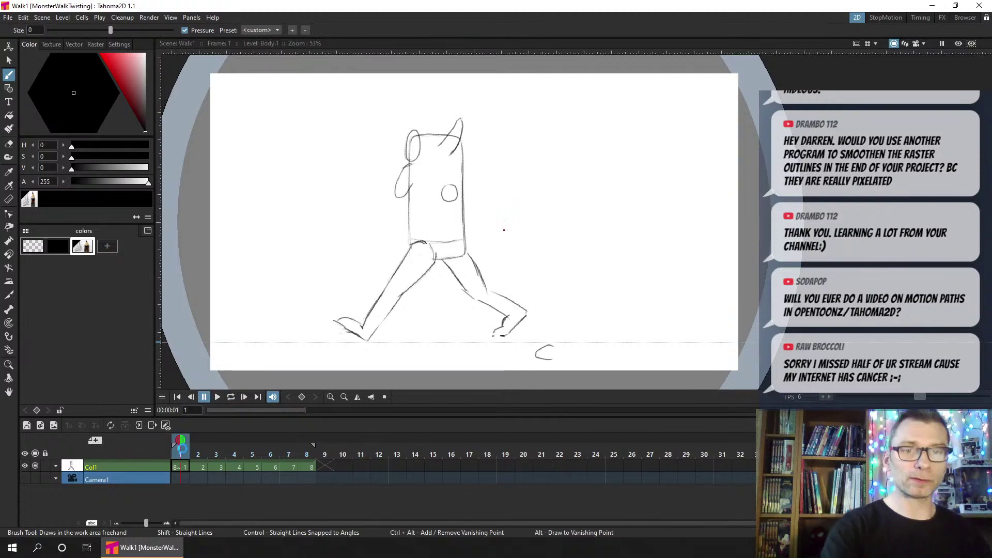
key("ctrl+s")
On frame 1, brush the upper arm and forearm contours swinging back from the shoulder circle
left_click(181, 468)
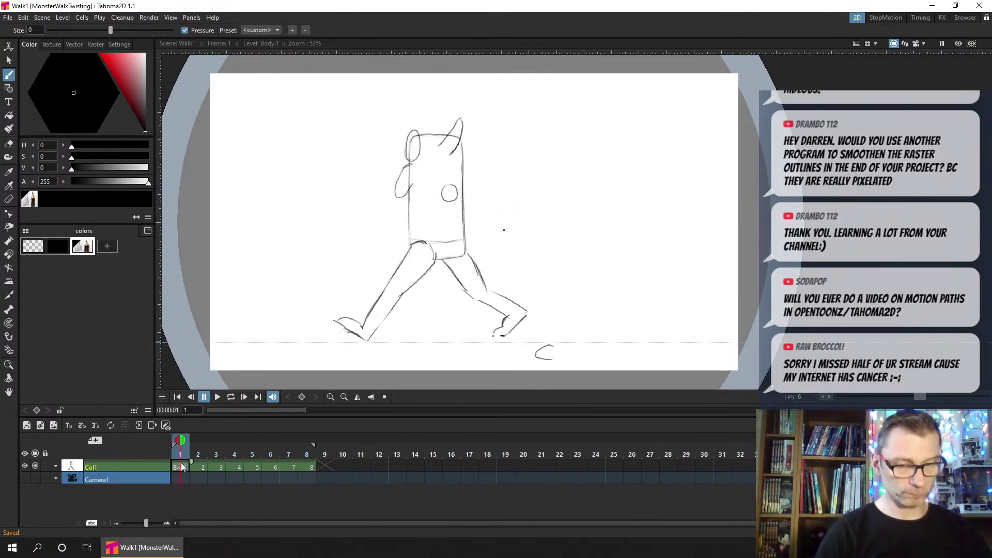
left_click(9, 76)
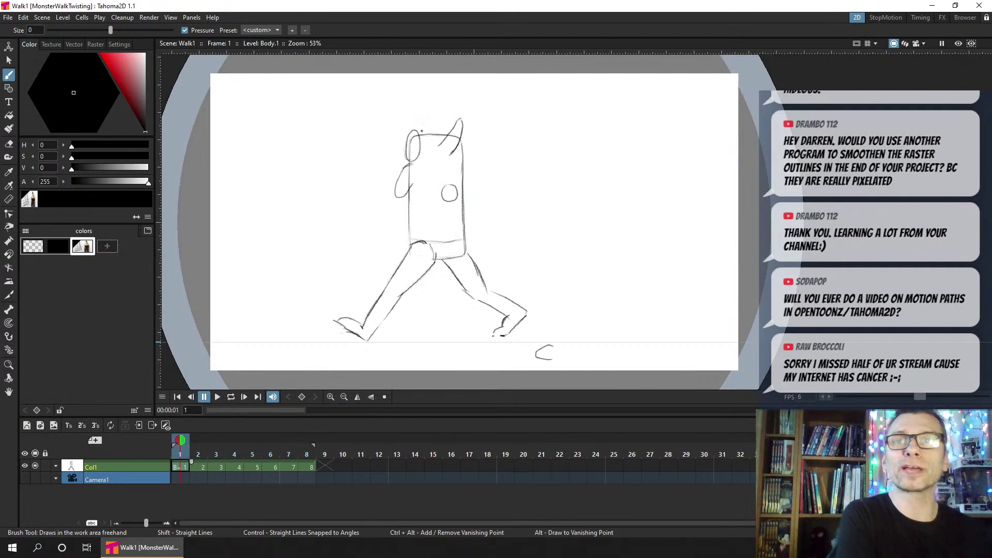
left_click(437, 191)
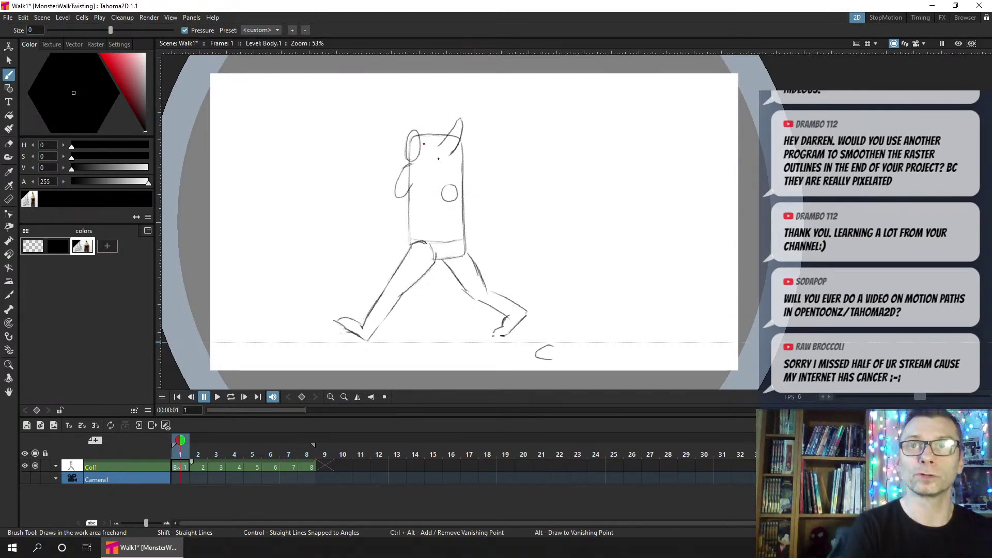
left_click_drag(462, 191, 479, 220)
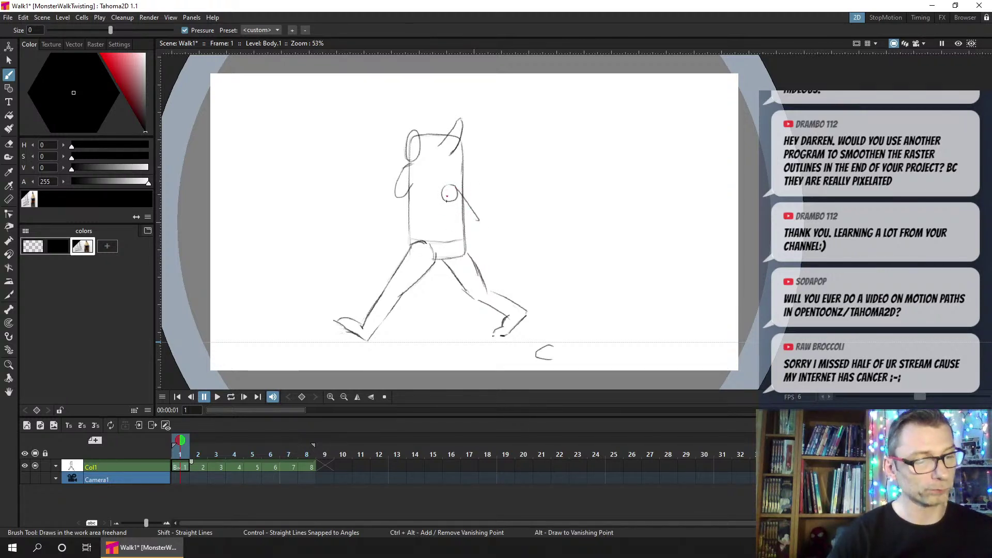
left_click_drag(448, 201, 469, 231)
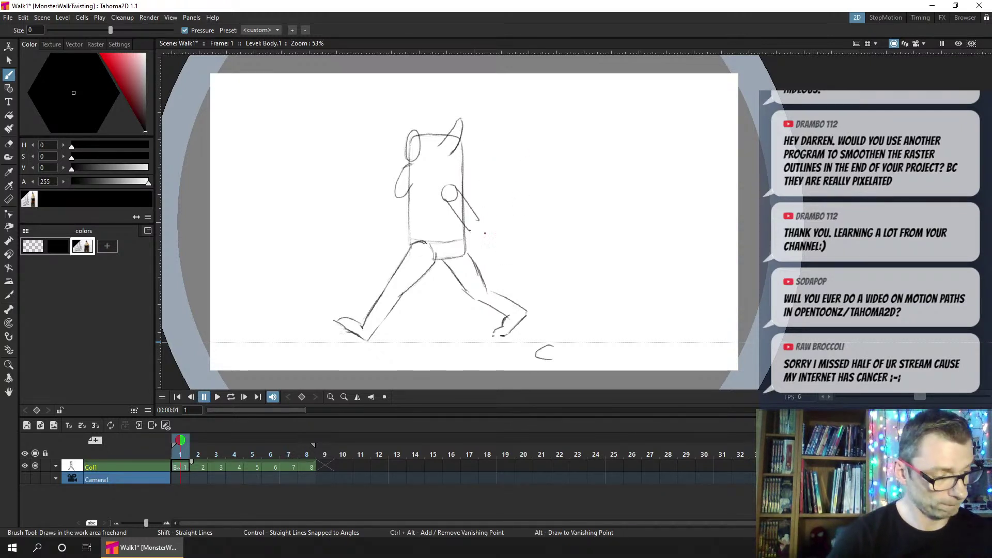
left_click_drag(471, 232, 481, 266)
left_click_drag(483, 226, 493, 262)
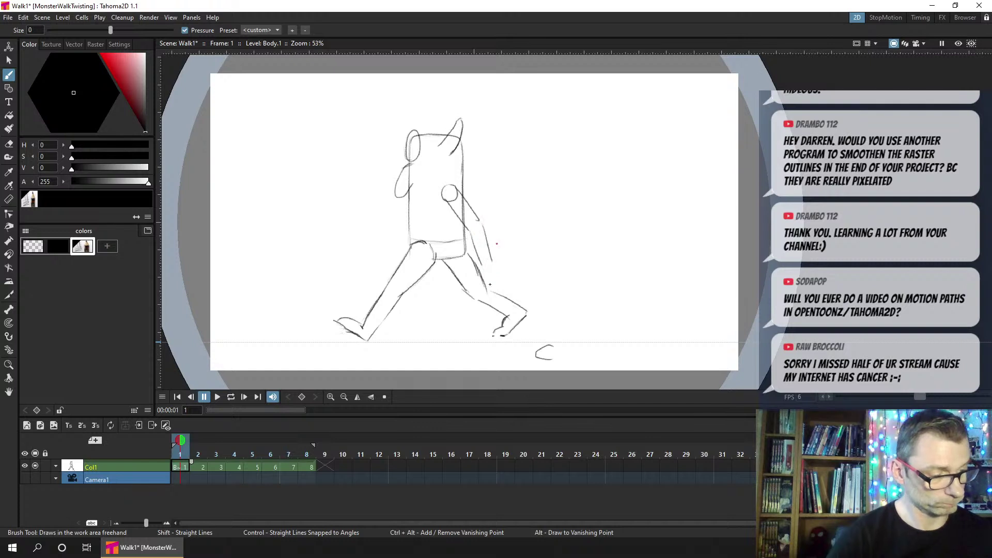
On frame 2, turn on the frame 1 onion skin, brush the backward-swinging upper arm and forearm, and save the scene
left_click(202, 454)
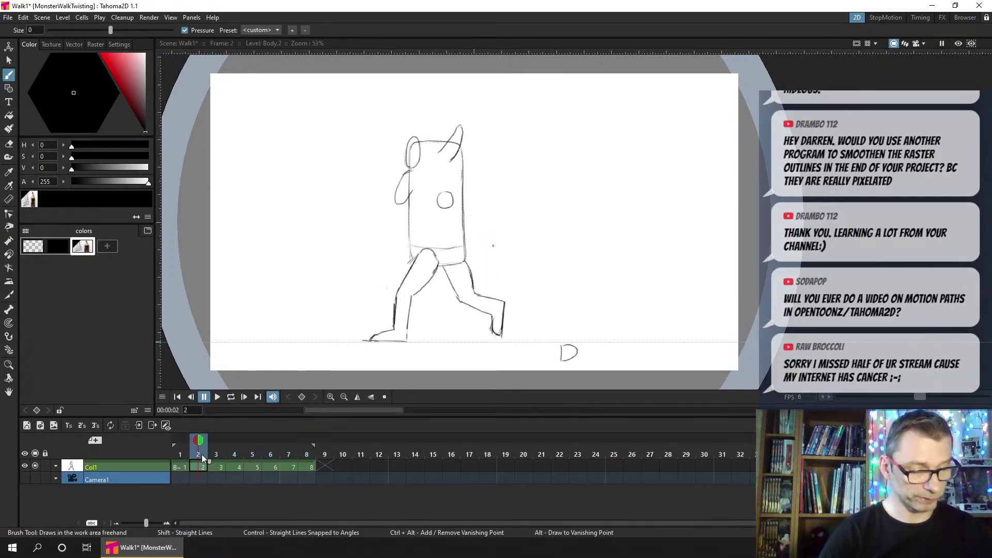
left_click(181, 441)
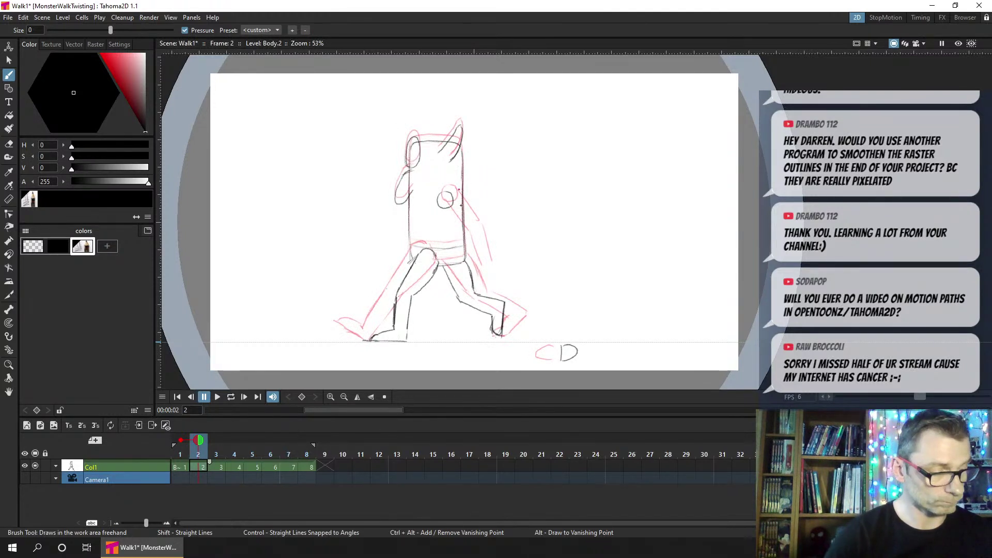
mouse_move(453, 197)
left_mouse_down()
mouse_move(479, 218)
mouse_move(487, 268)
left_mouse_up()
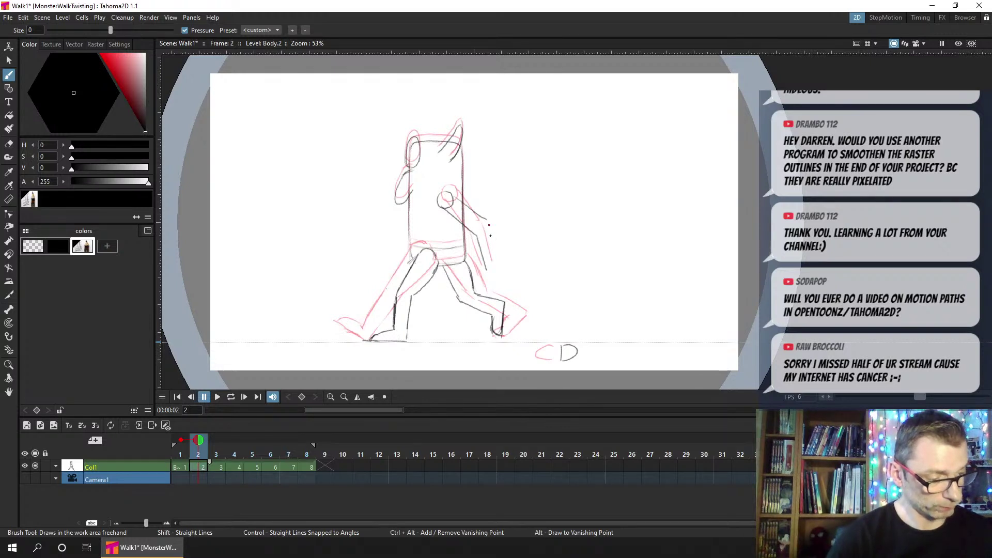
key("ctrl+z")
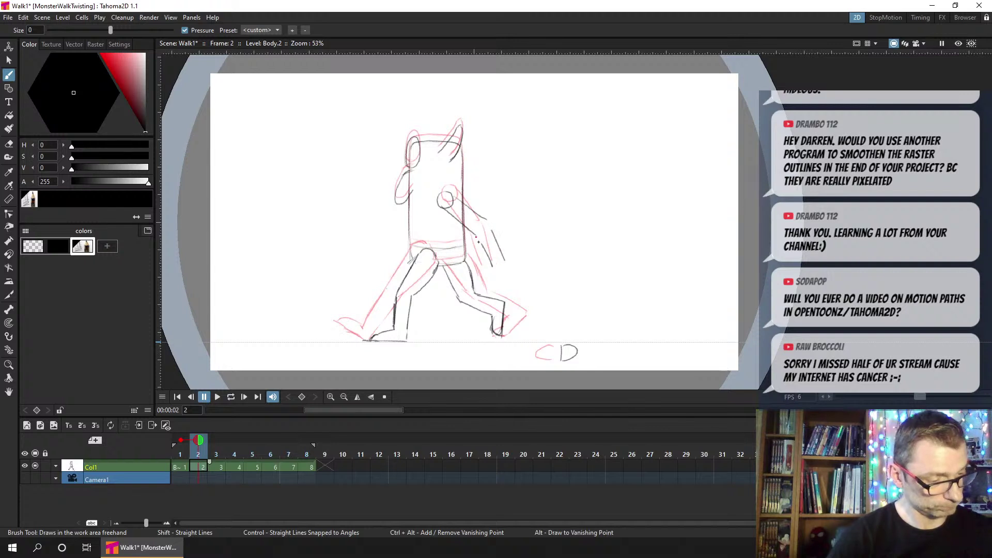
left_click_drag(478, 242, 491, 265)
left_click_drag(487, 219, 500, 255)
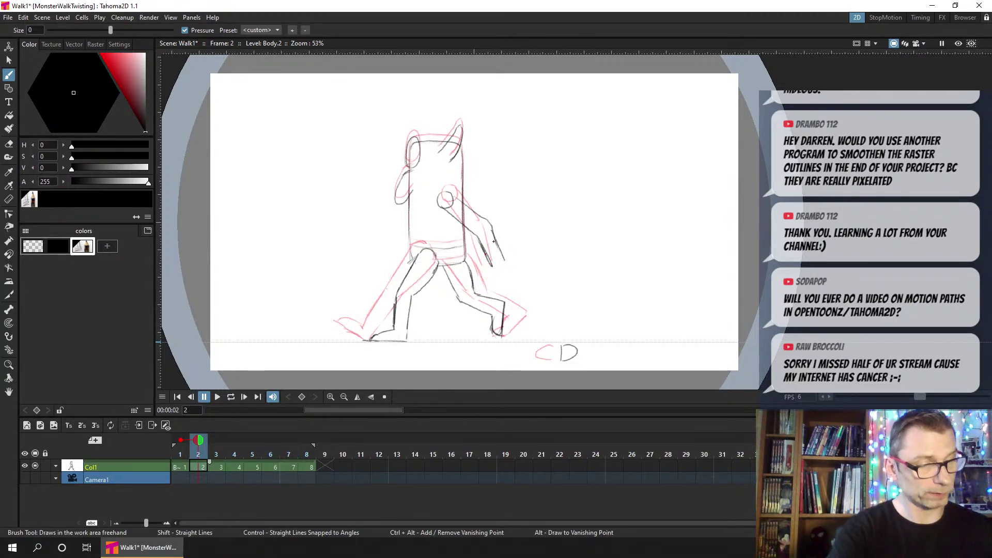
key("ctrl+s")
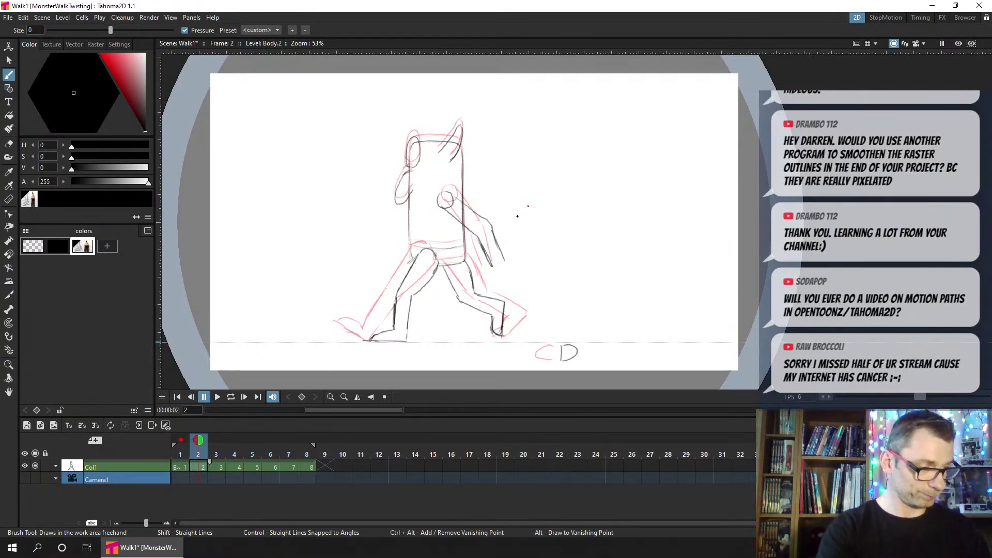
On frame 2, erase the forearm lines, save the scene, and brush a new forearm trailing back from the elbow
key("e")
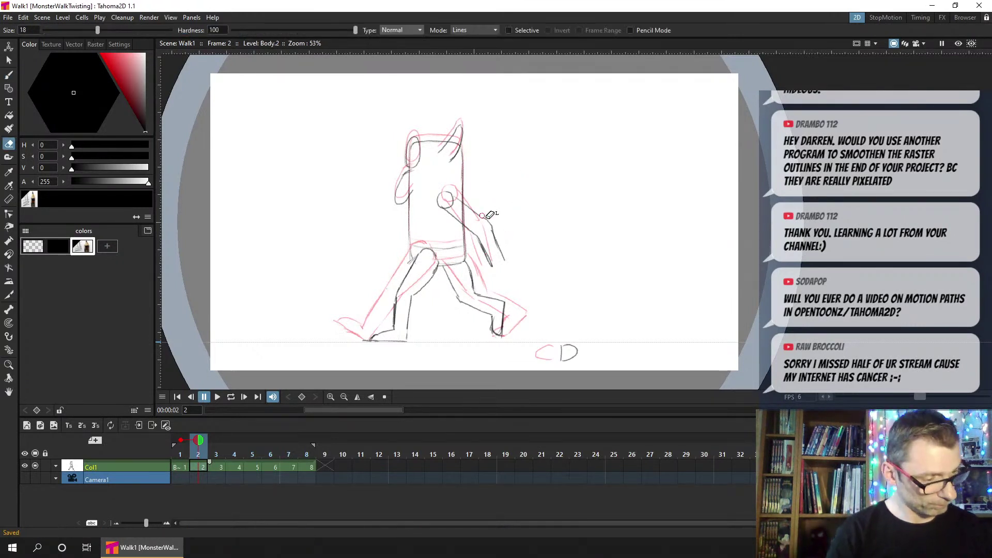
mouse_move(495, 220)
left_mouse_down()
mouse_move(505, 262)
mouse_move(495, 237)
mouse_move(498, 271)
mouse_move(484, 248)
mouse_move(505, 228)
left_mouse_up()
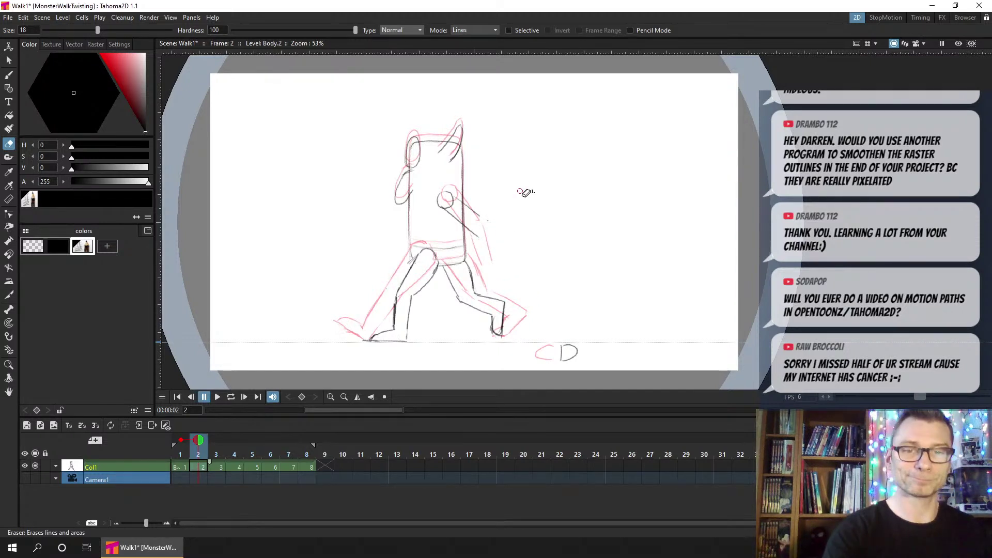
key("ctrl+s")
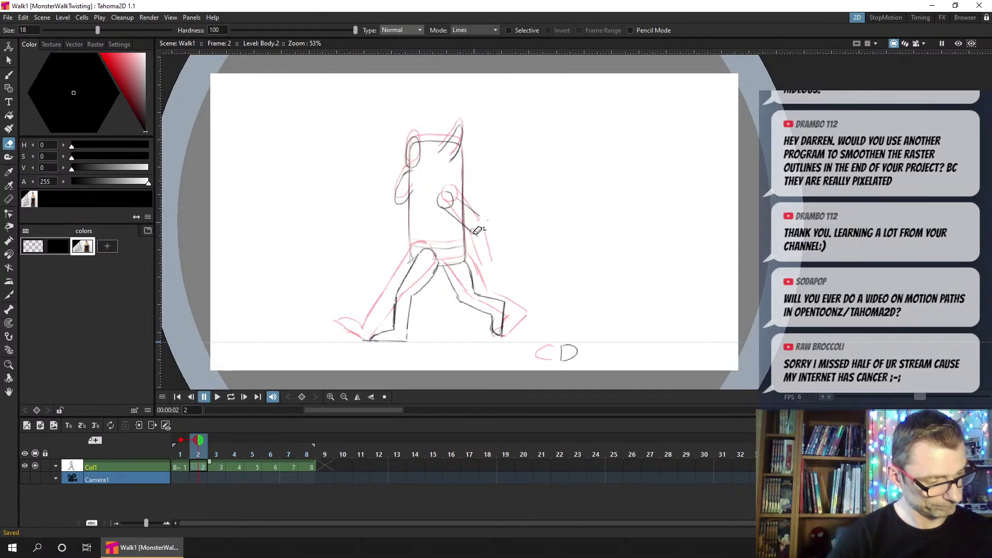
left_click(491, 243)
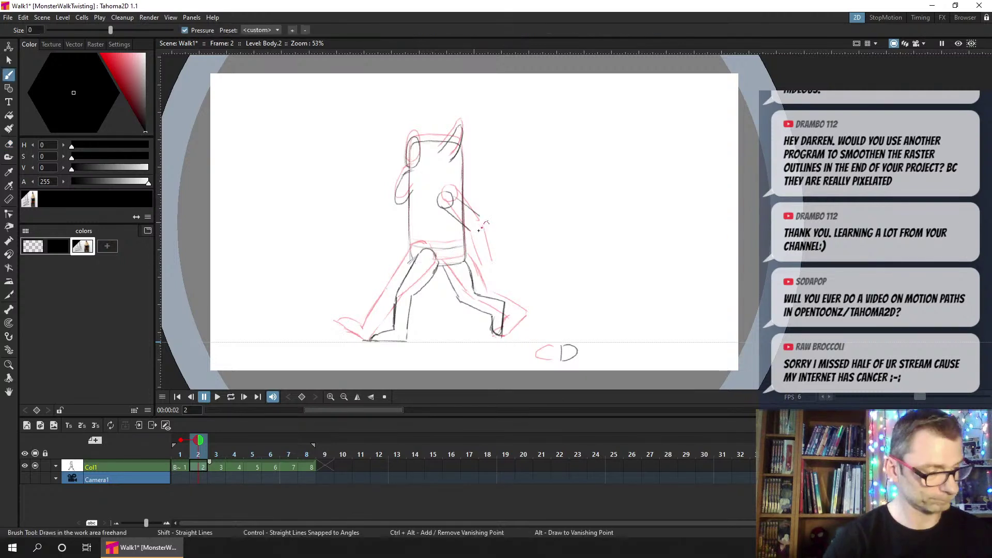
key("b")
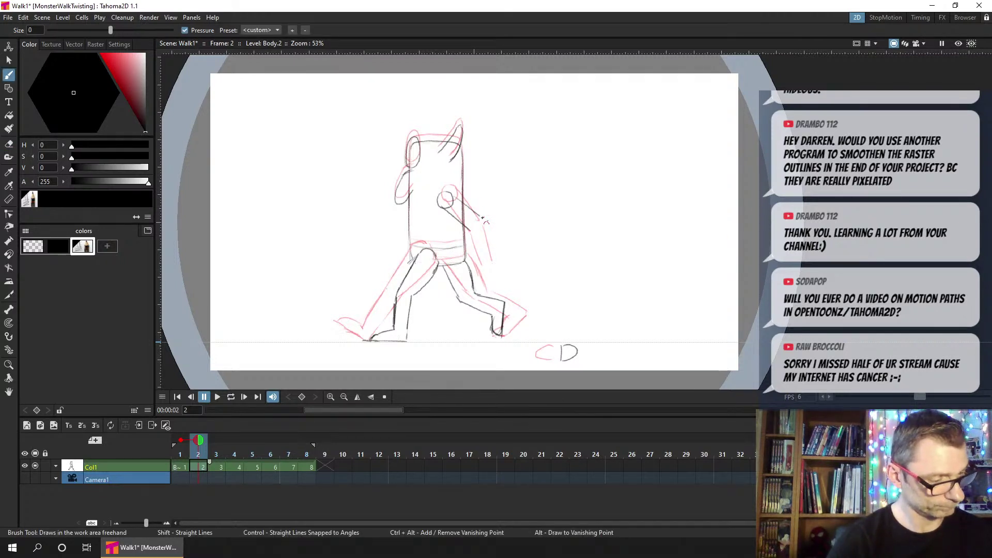
left_click_drag(485, 221, 501, 251)
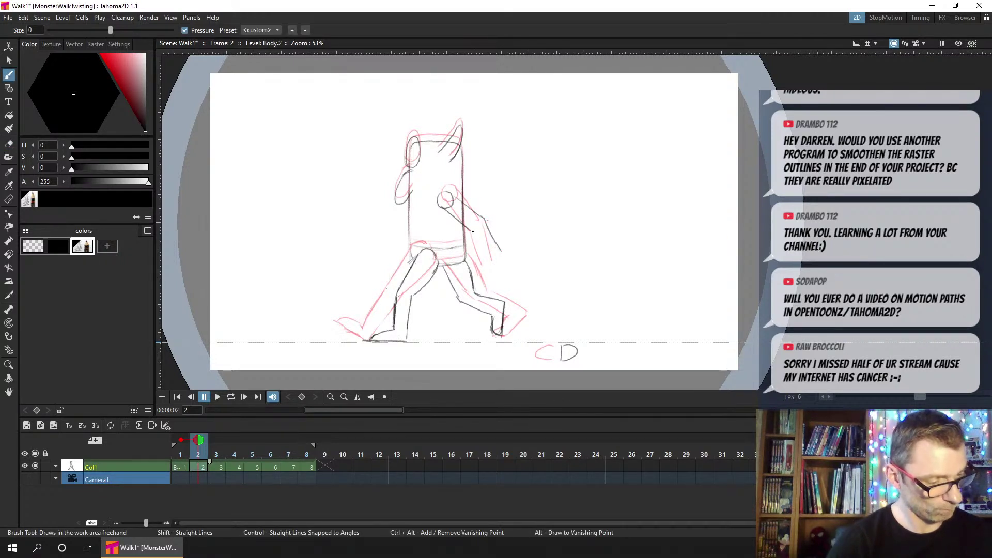
Brush the upper arm and forearm hanging down on frame 3 and swinging forward on frame 4
left_click(219, 466)
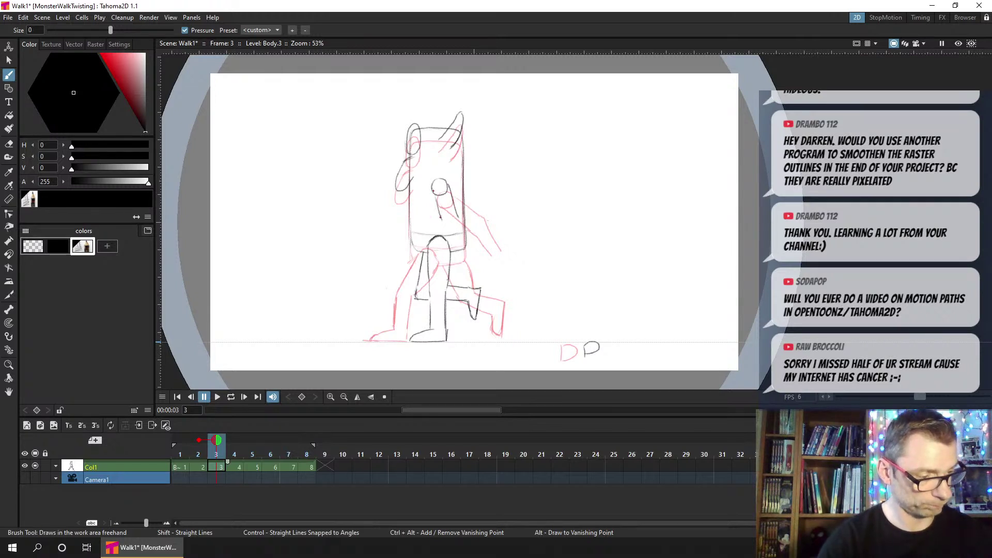
left_click_drag(432, 187, 457, 263)
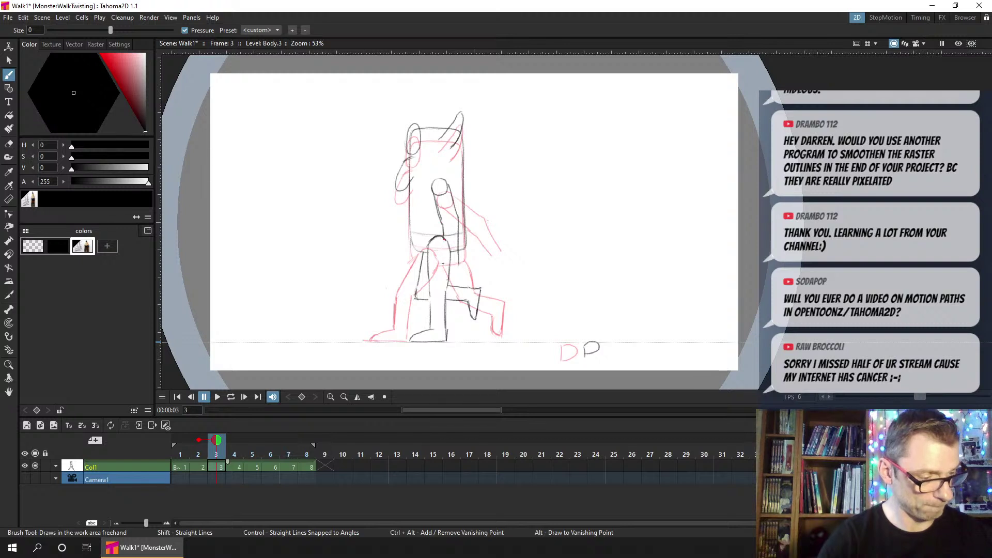
key("period")
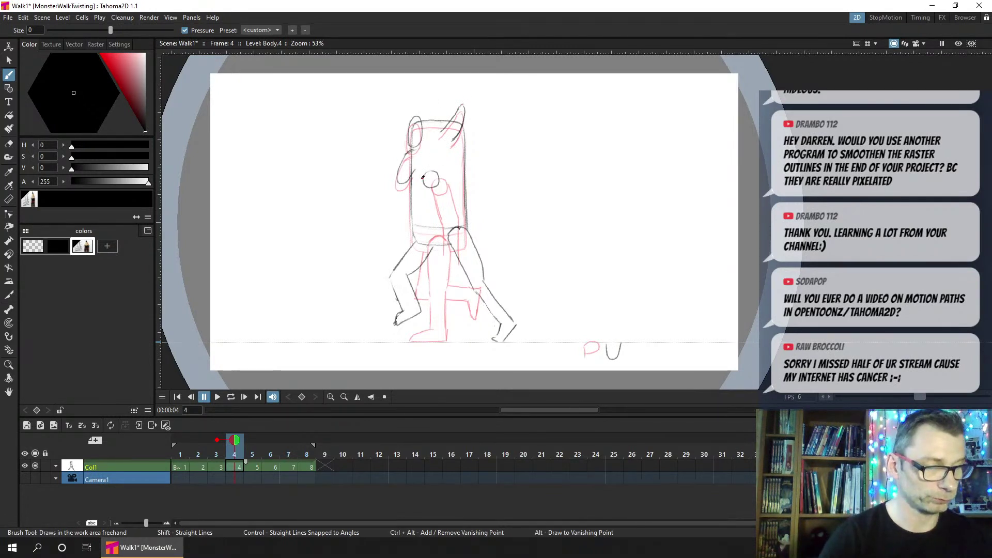
mouse_move(422, 178)
left_mouse_down()
mouse_move(402, 220)
mouse_move(407, 233)
left_mouse_up()
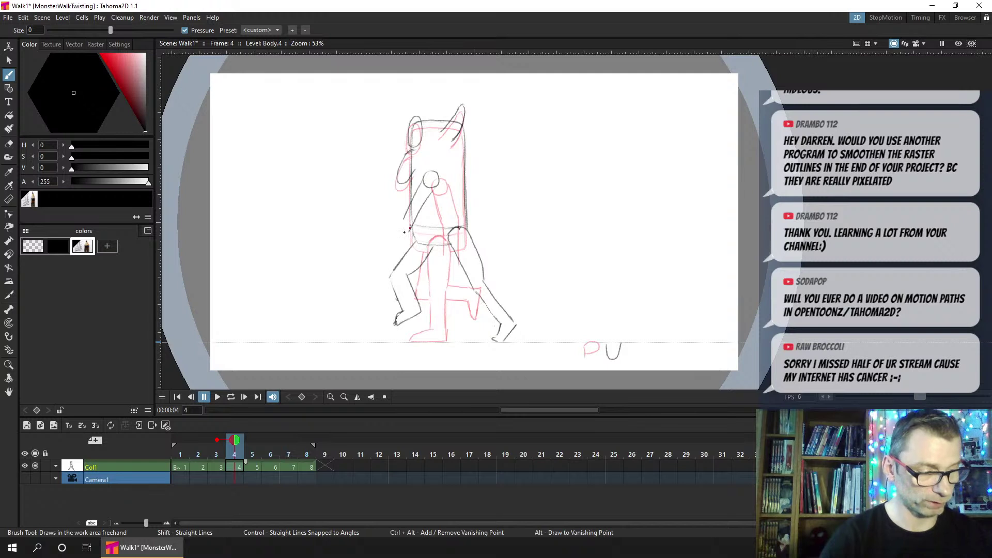
left_click_drag(404, 232, 396, 262)
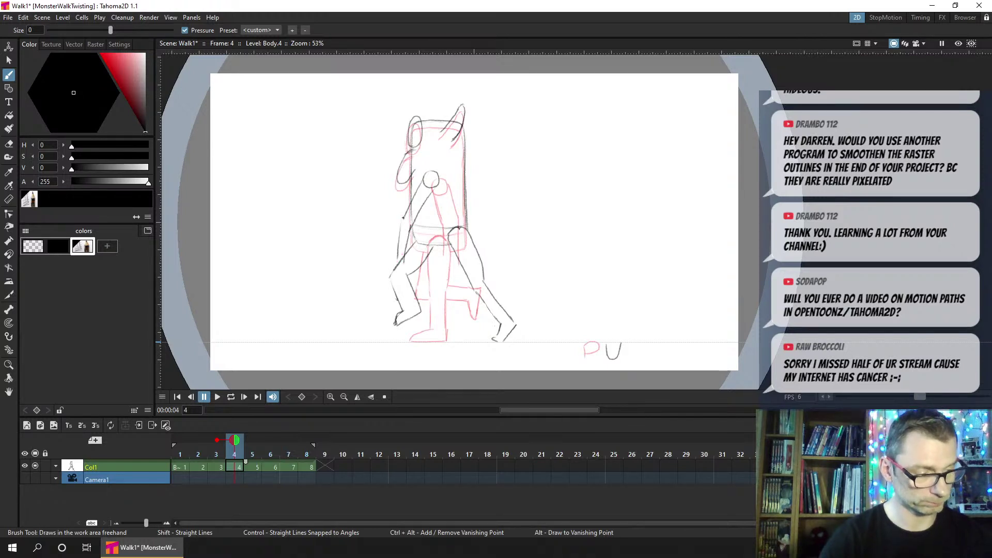
mouse_move(403, 217)
left_mouse_down()
mouse_move(397, 256)
mouse_move(405, 262)
left_mouse_up()
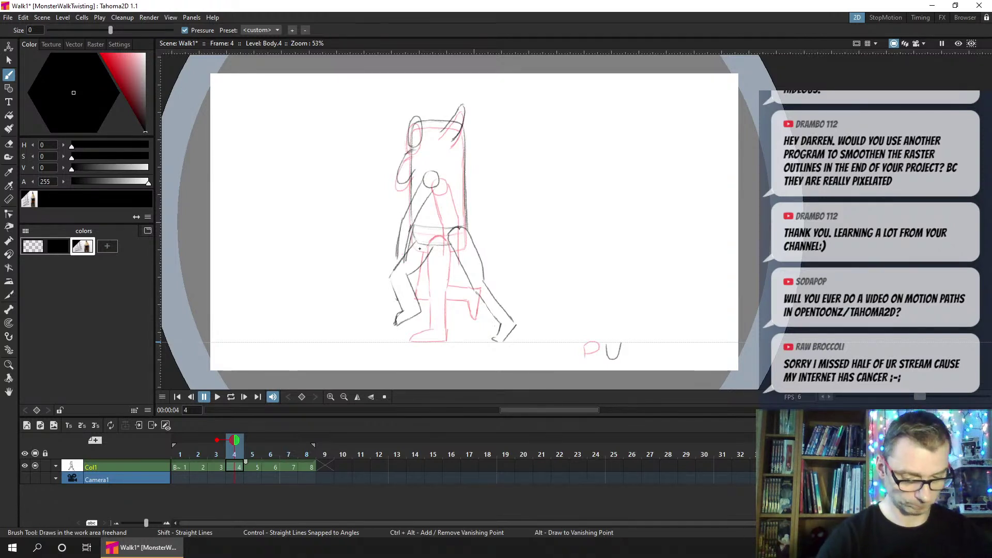
On frame 4, erase the body and thigh lines overlapping the arm, revisit frame 3, and save the scene at frame 5
key("a")
left_click_drag(416, 221, 406, 258)
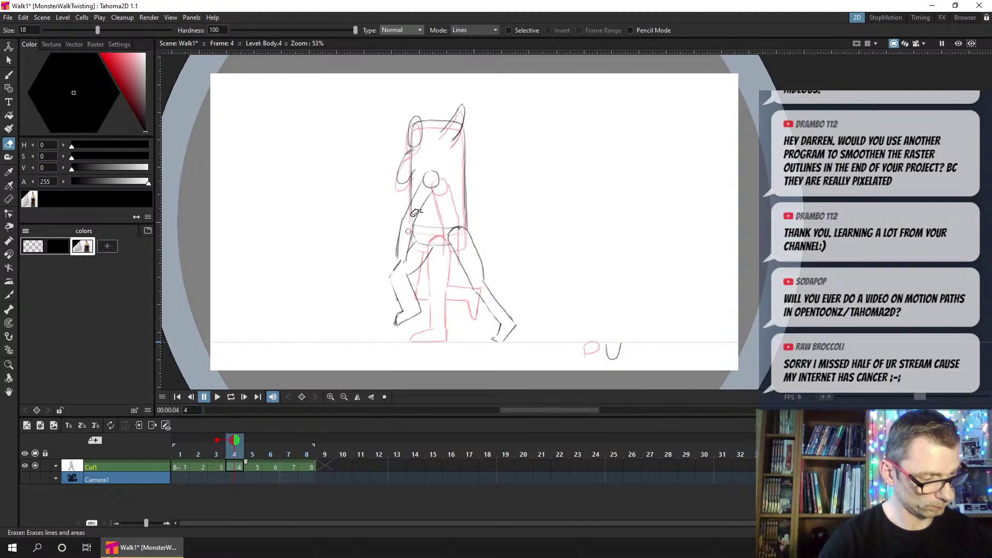
left_click(222, 458)
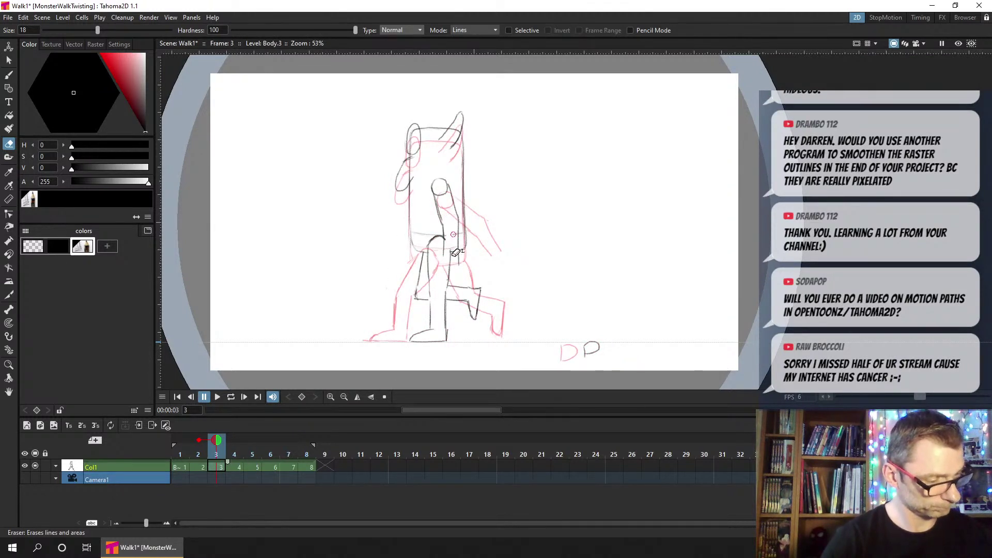
left_click(246, 454)
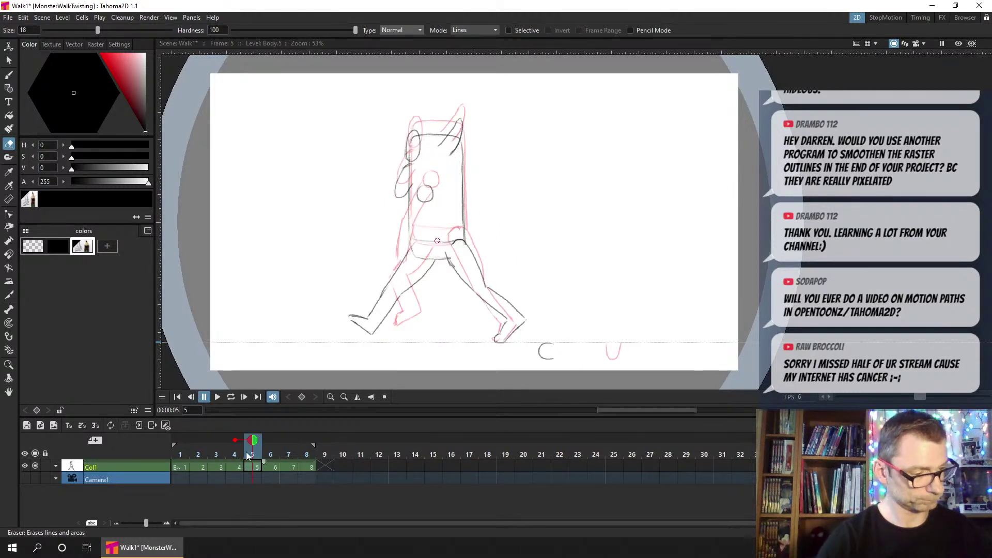
key("ctrl+s")
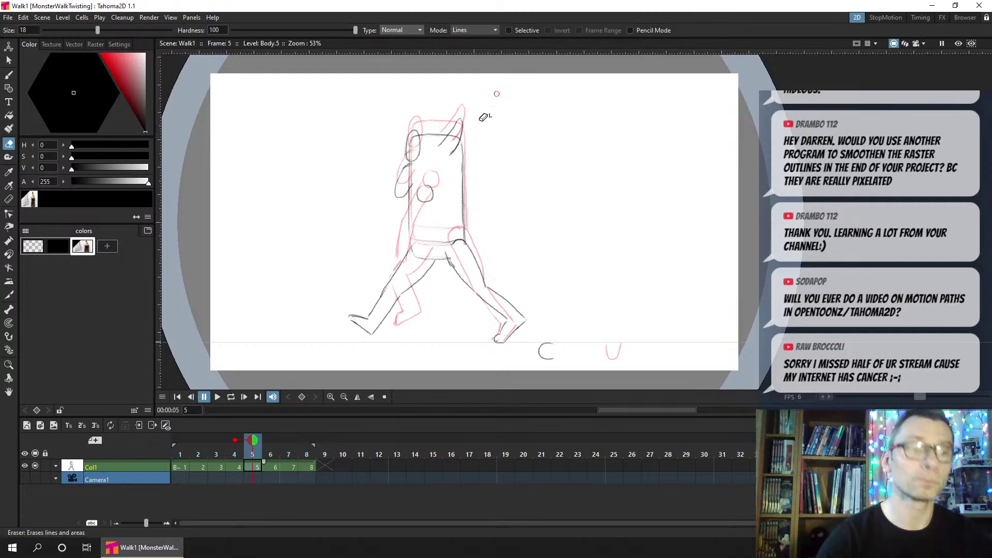
On frames 5 and 6, brush the upper arm and forearm reaching forward from the shoulder circle
key("b")
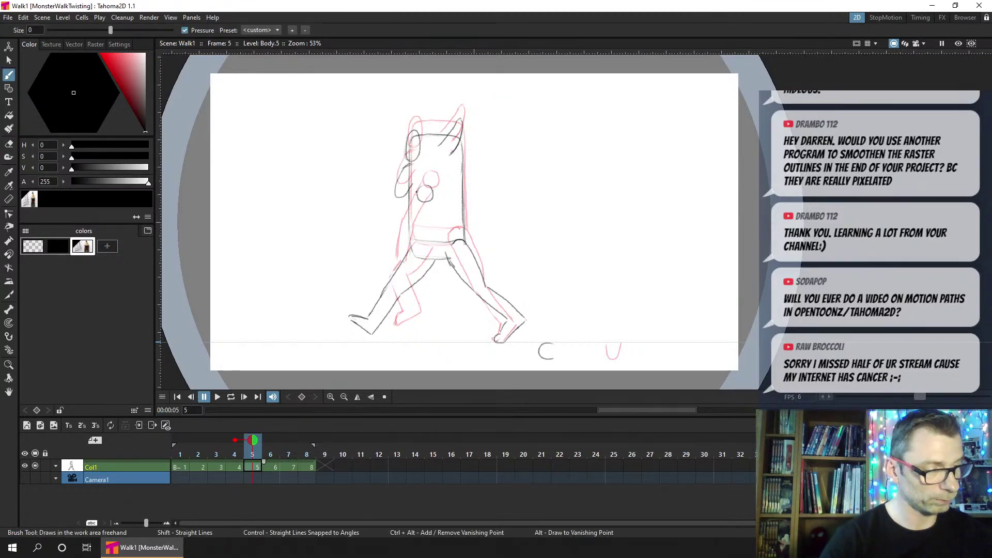
left_click_drag(389, 217, 432, 197)
key("ctrl+z")
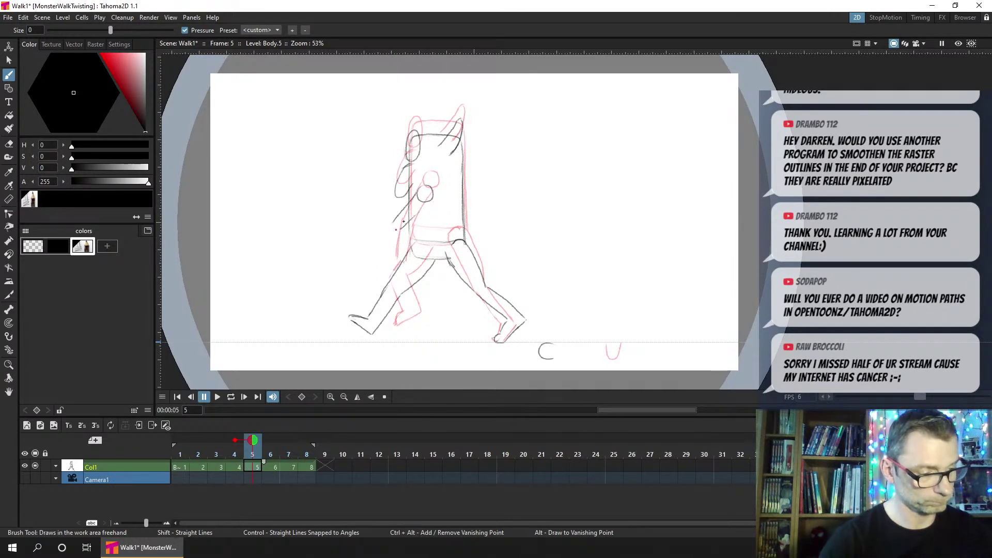
left_click_drag(402, 228, 422, 212)
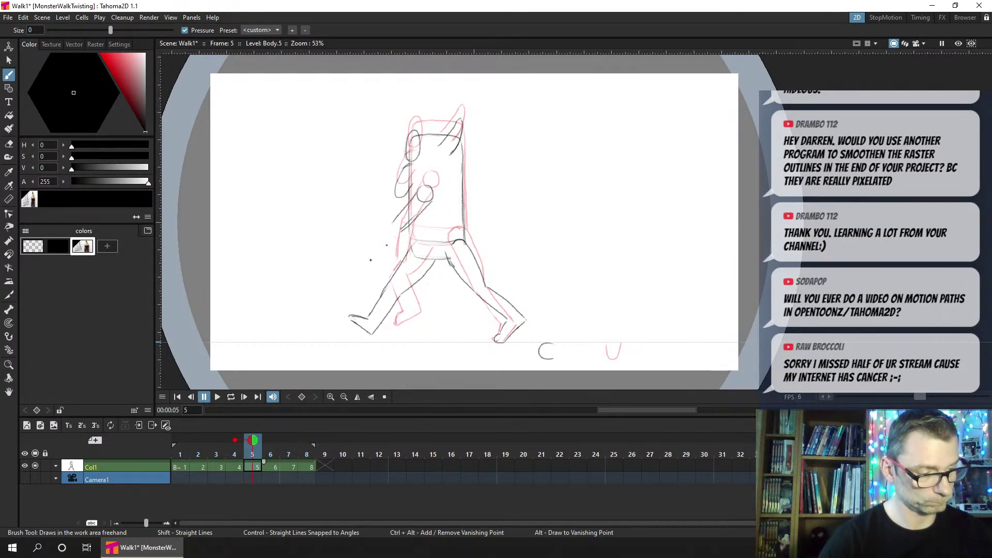
mouse_move(371, 260)
left_mouse_down()
mouse_move(395, 237)
mouse_move(394, 222)
left_mouse_up()
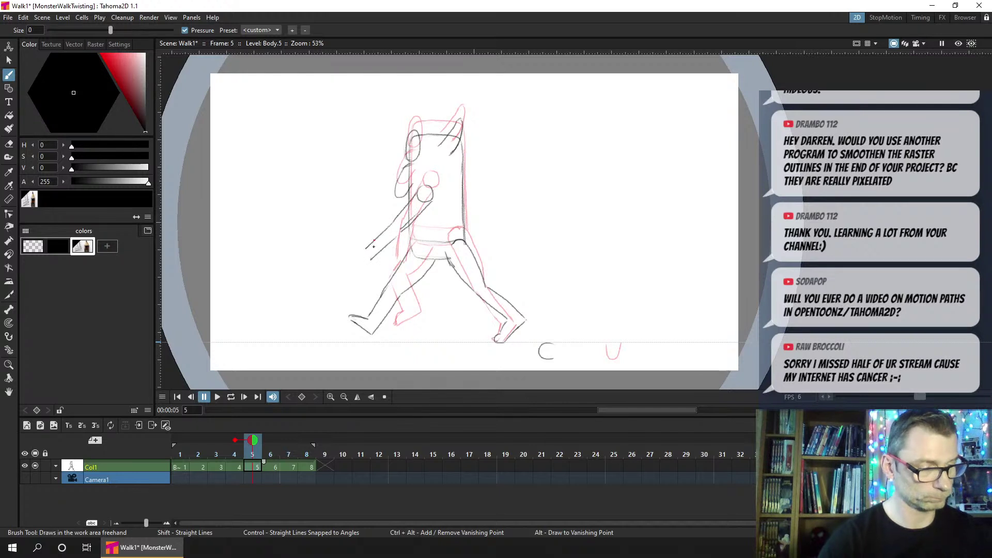
left_click(273, 465)
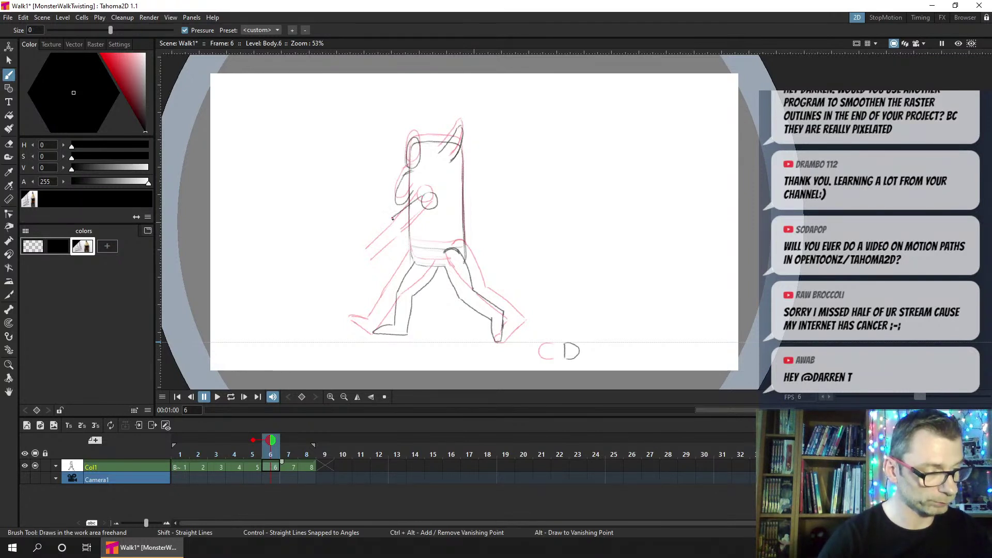
left_click_drag(411, 222, 398, 230)
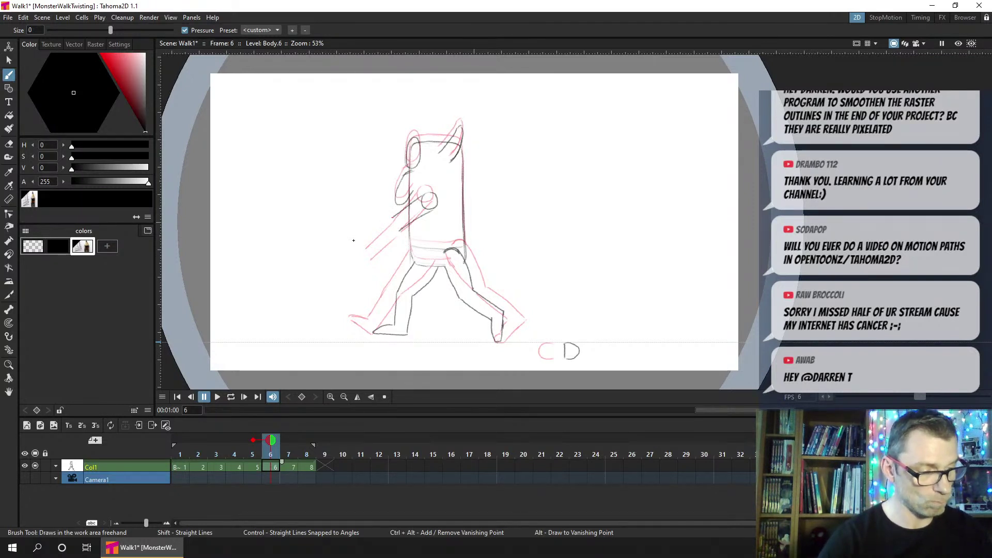
left_click(282, 463)
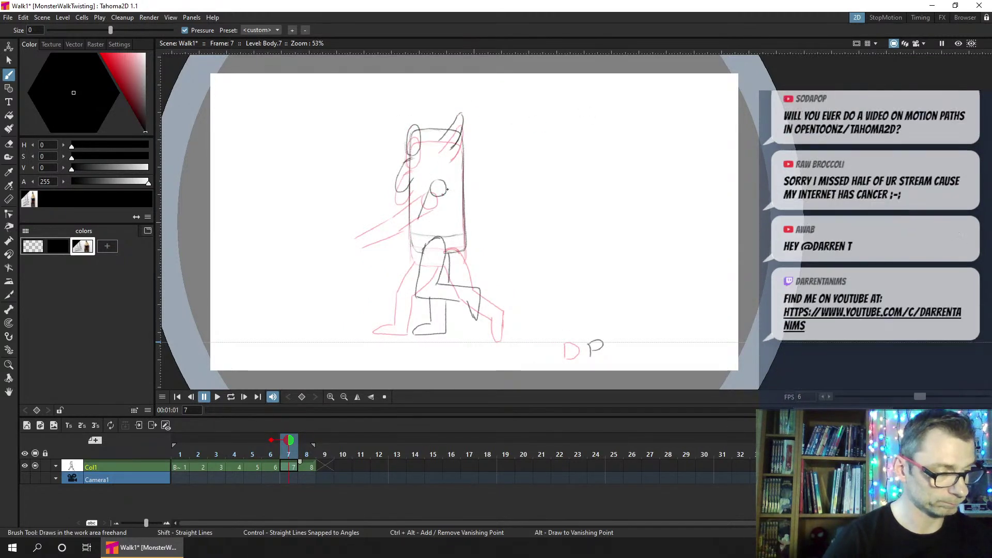
mouse_move(430, 190)
left_mouse_down()
mouse_move(418, 219)
mouse_move(429, 229)
left_mouse_up()
key("ctrl+z")
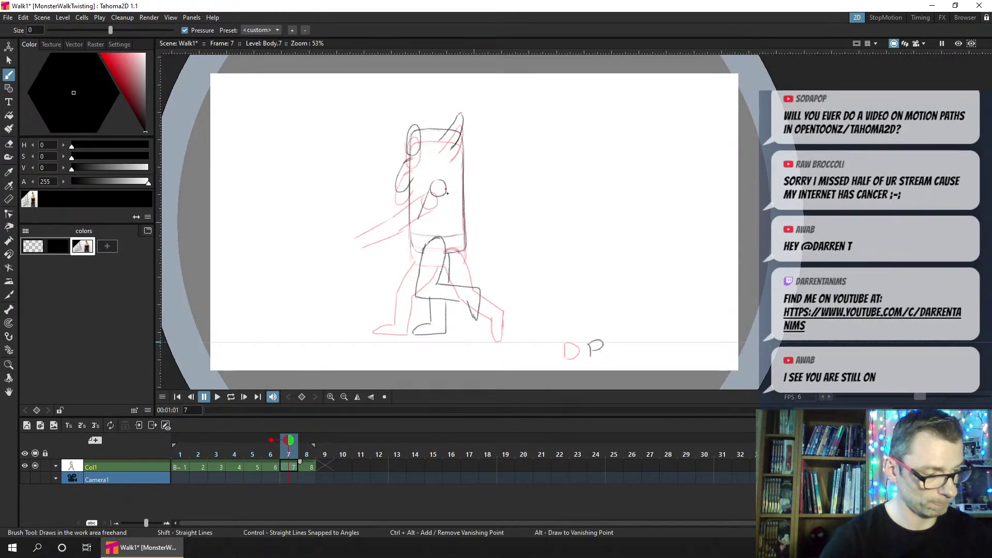
key("ctrl+z")
key("ctrl+z")
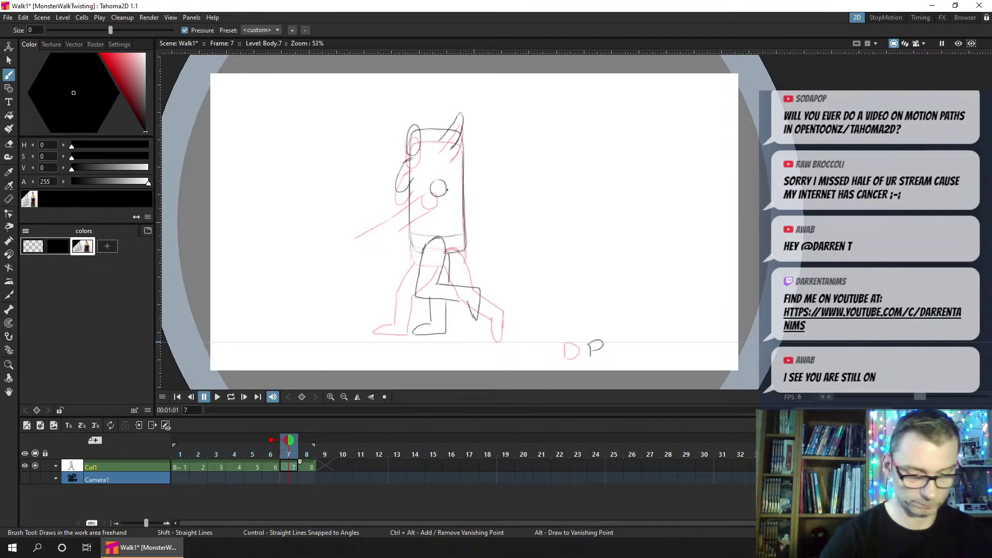
key("ctrl+y")
Save the scene and, on frame 7, brush the upper arm contours hanging slightly forward from the shoulder circle
key("ctrl+s")
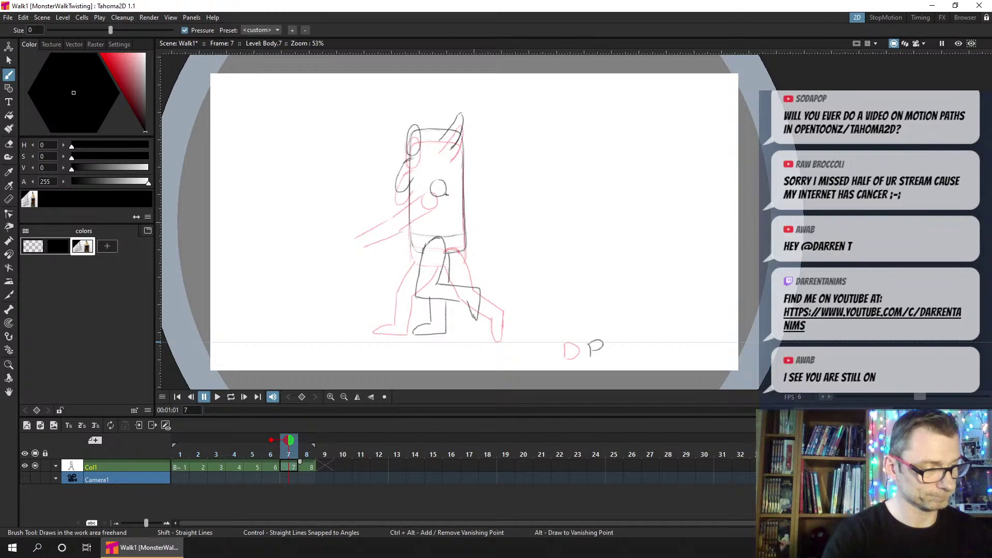
mouse_move(428, 196)
left_mouse_down()
mouse_move(420, 230)
mouse_move(436, 233)
left_mouse_up()
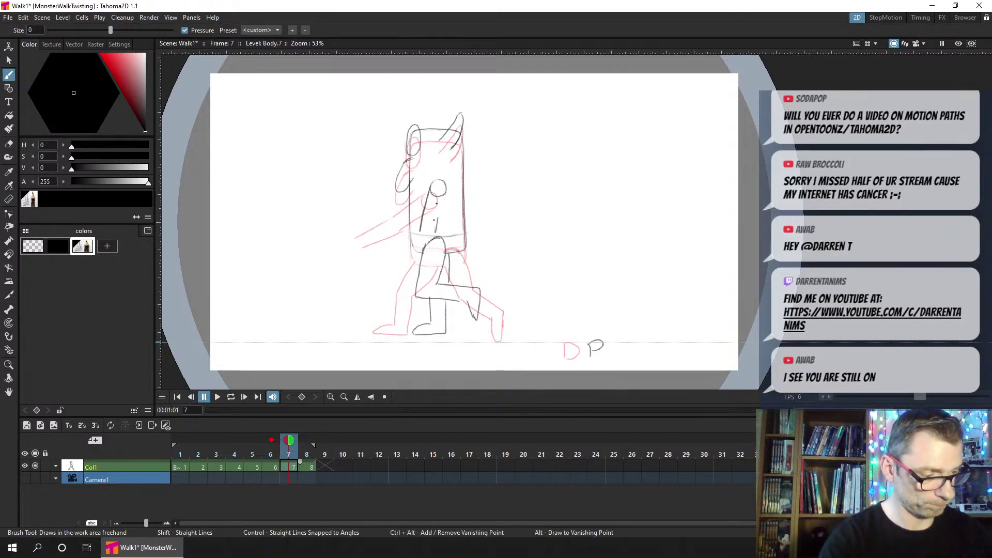
mouse_move(444, 195)
left_mouse_down()
mouse_move(436, 231)
mouse_move(403, 265)
mouse_move(413, 274)
left_mouse_up()
key("ctrl+z")
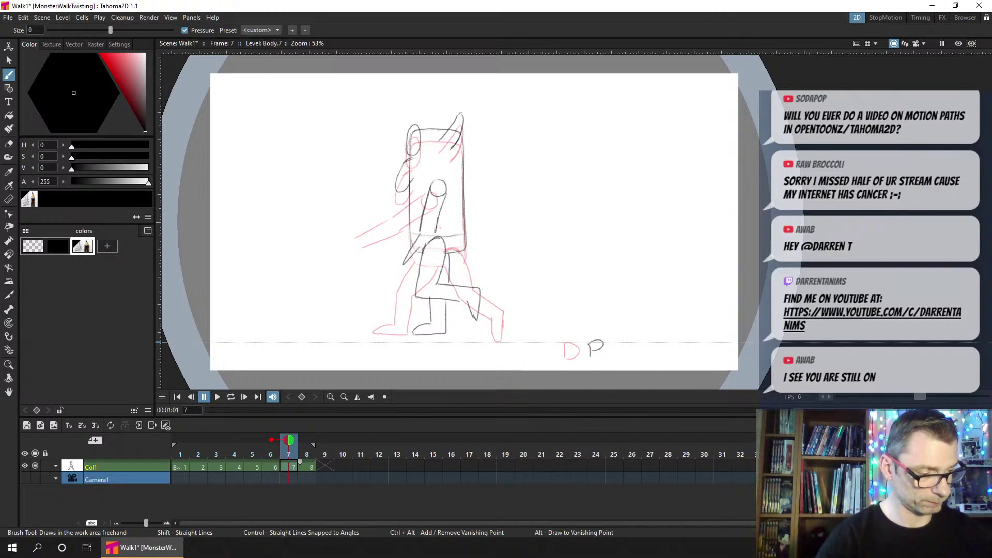
key("ctrl+z")
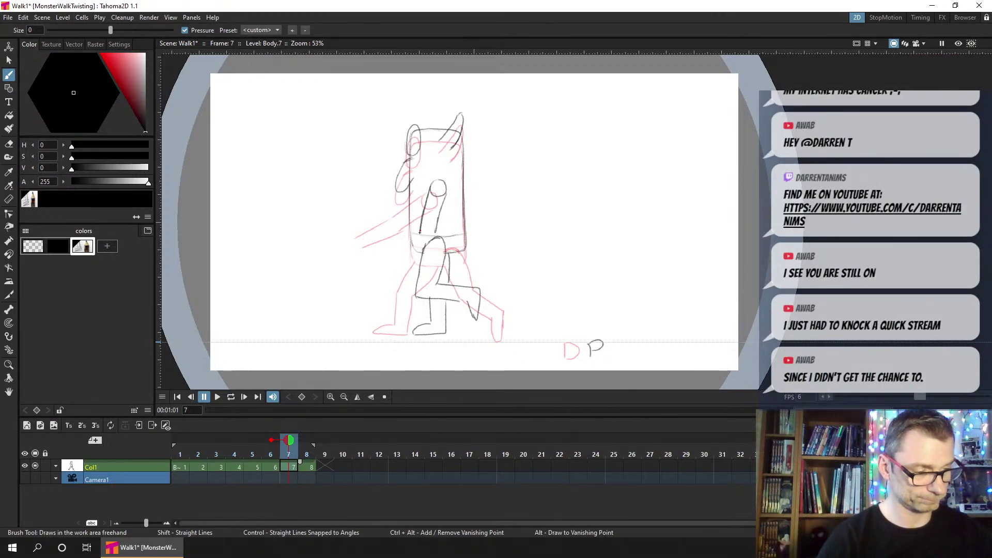
left_click_drag(429, 241, 398, 273)
key("ctrl+z")
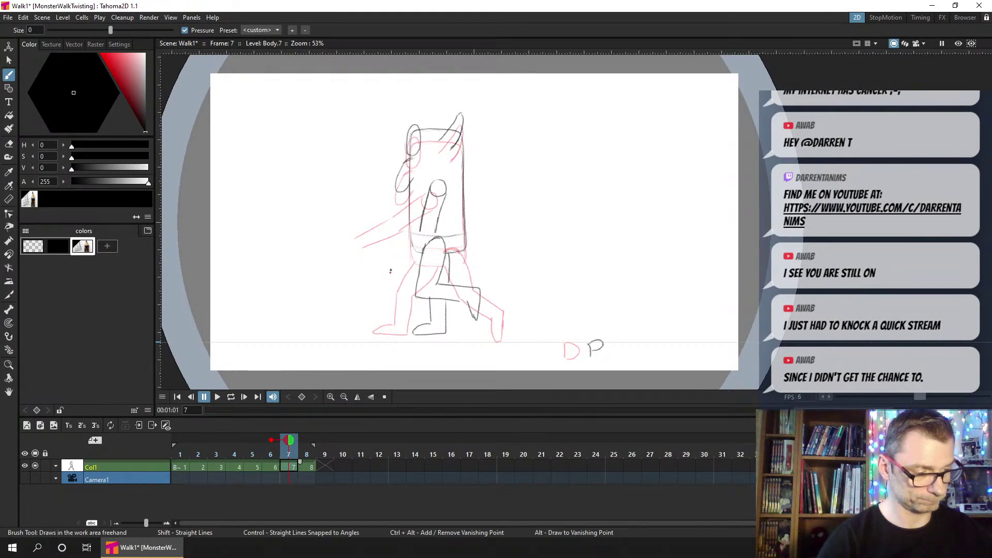
left_click(272, 465)
left_click(286, 466)
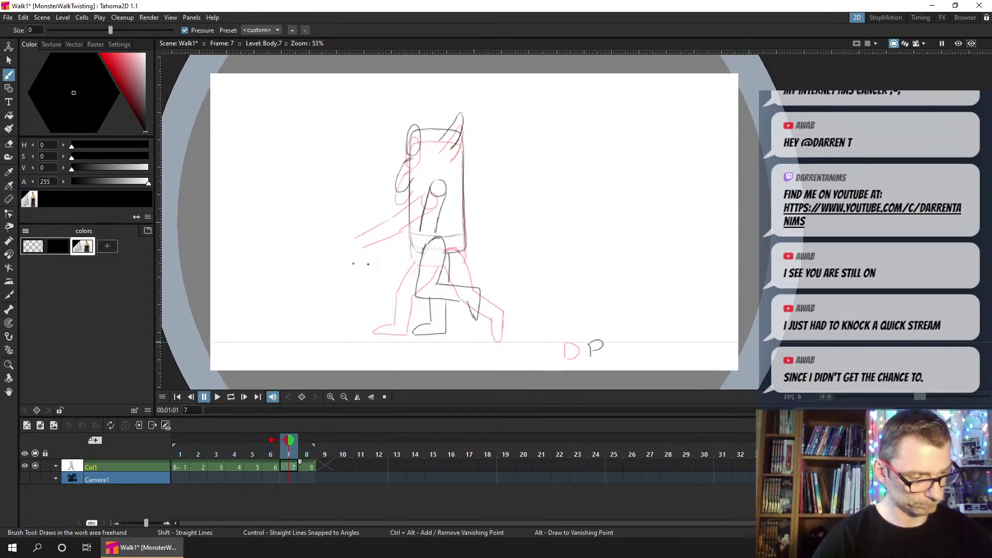
left_click(271, 465)
left_click(286, 467)
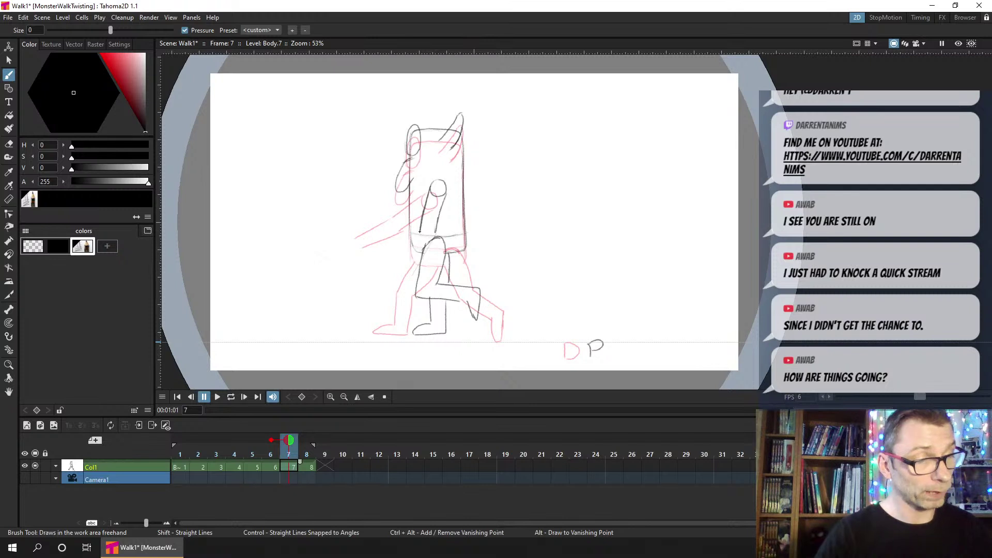
On frame 7, brush the forearm angled forward from the elbow, move to frame 8, and save the scene
left_click_drag(422, 239, 399, 261)
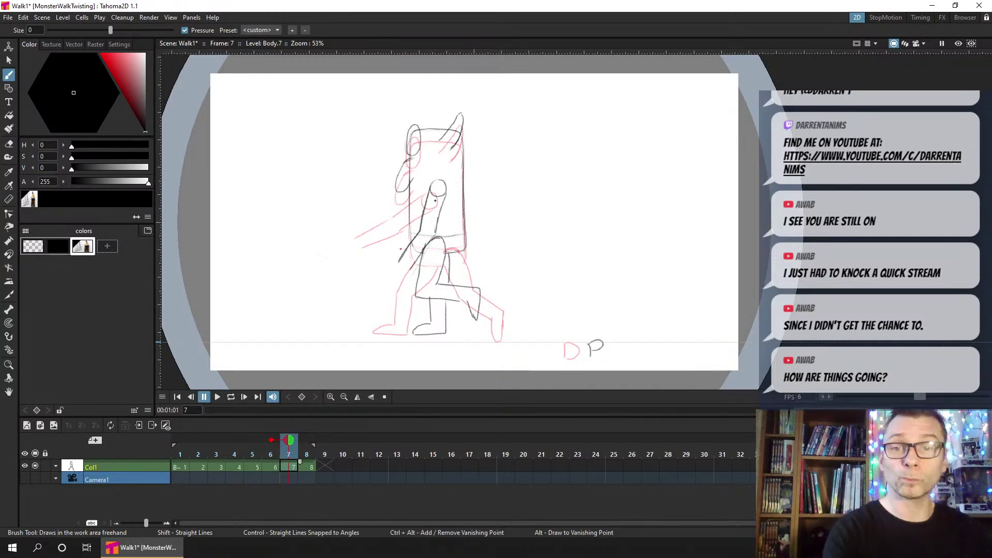
key("ctrl+s")
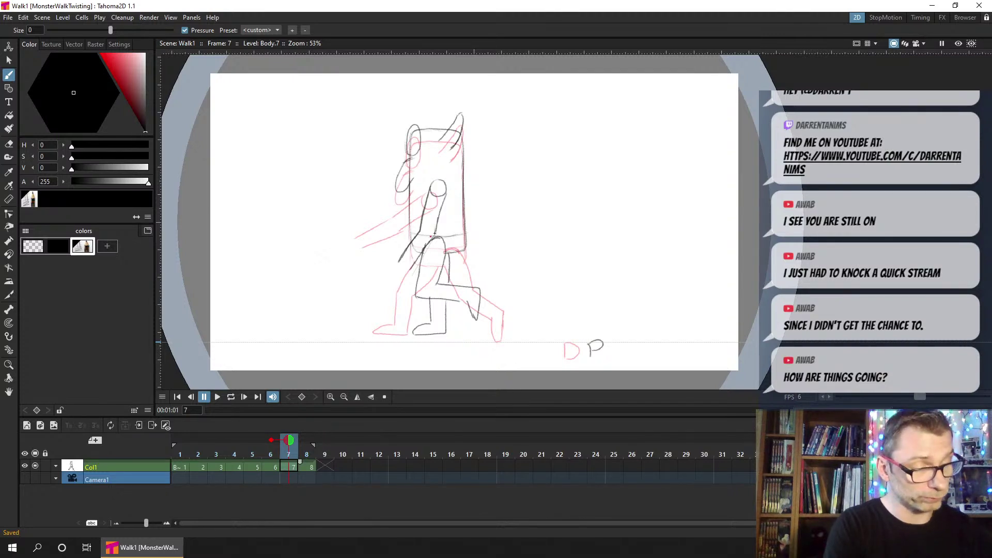
left_click(434, 235)
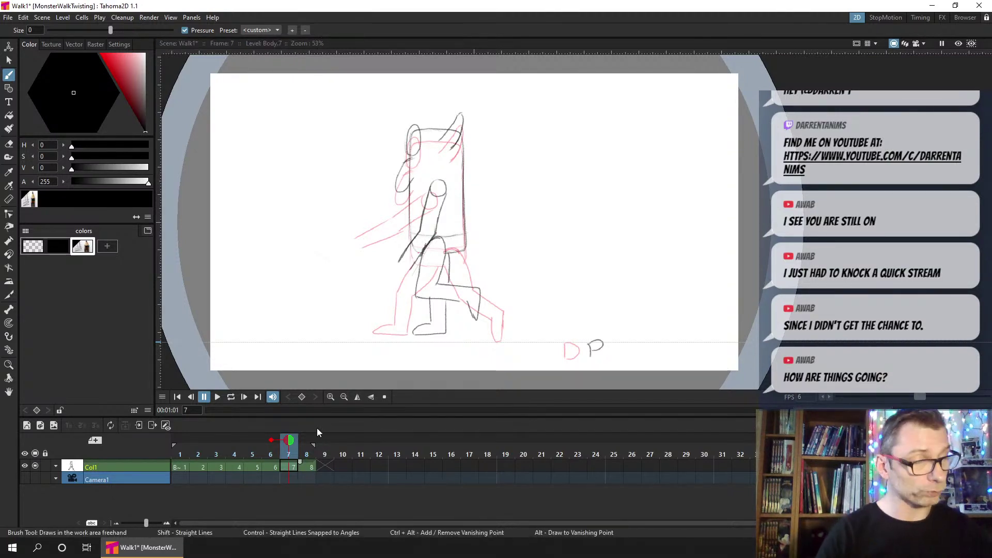
key("period")
key("ctrl+s")
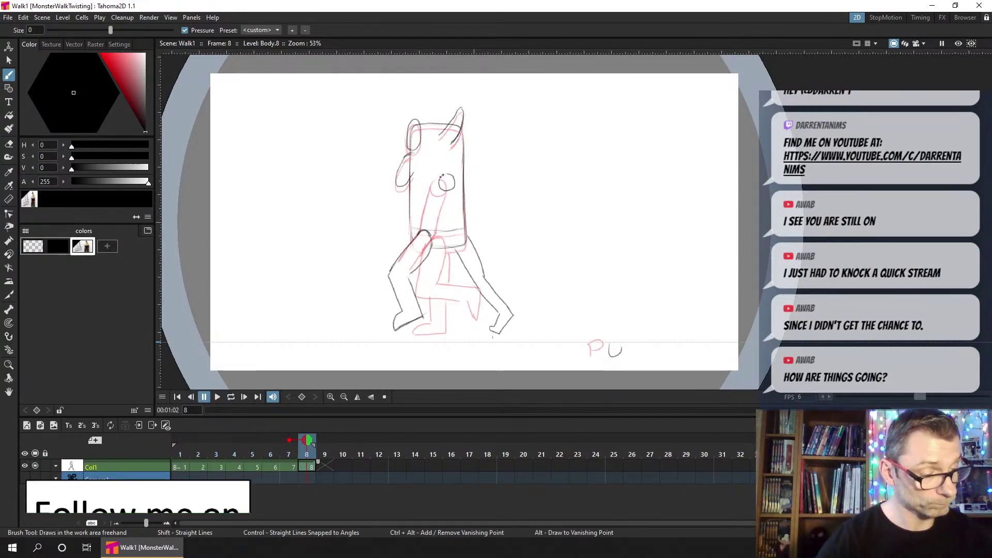
Draw the near arm swinging back from the shoulder circle on frame 8, using frame 1 as reference, and save the scene
key("alt+comma")
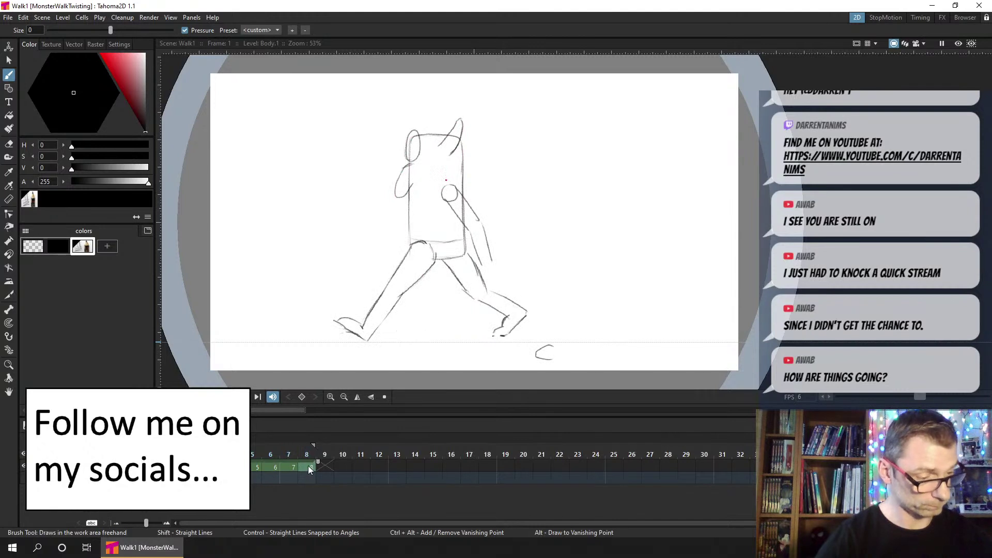
left_click(308, 466)
mouse_move(442, 186)
left_mouse_down()
mouse_move(454, 213)
mouse_move(474, 212)
mouse_move(483, 275)
mouse_move(478, 217)
mouse_move(478, 266)
left_mouse_up()
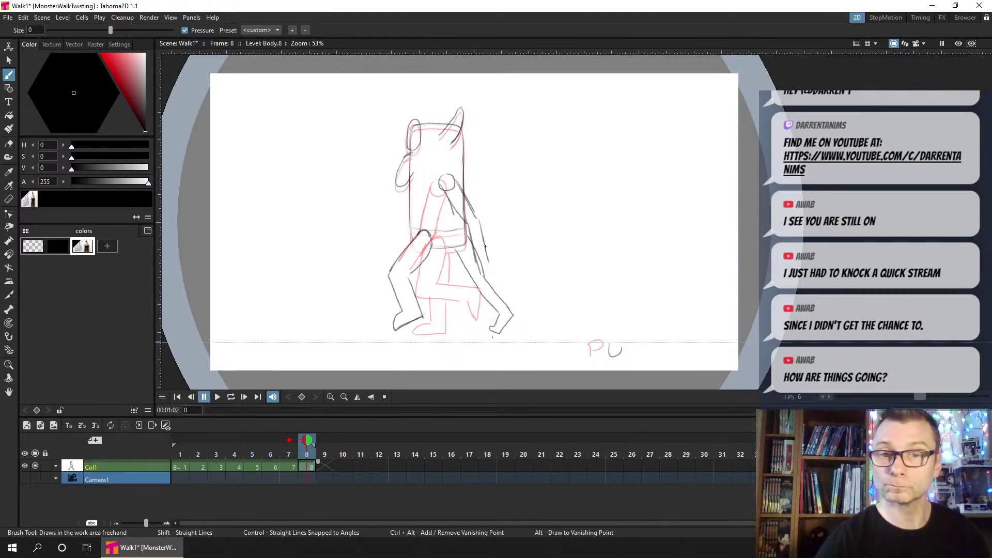
key("ctrl+s")
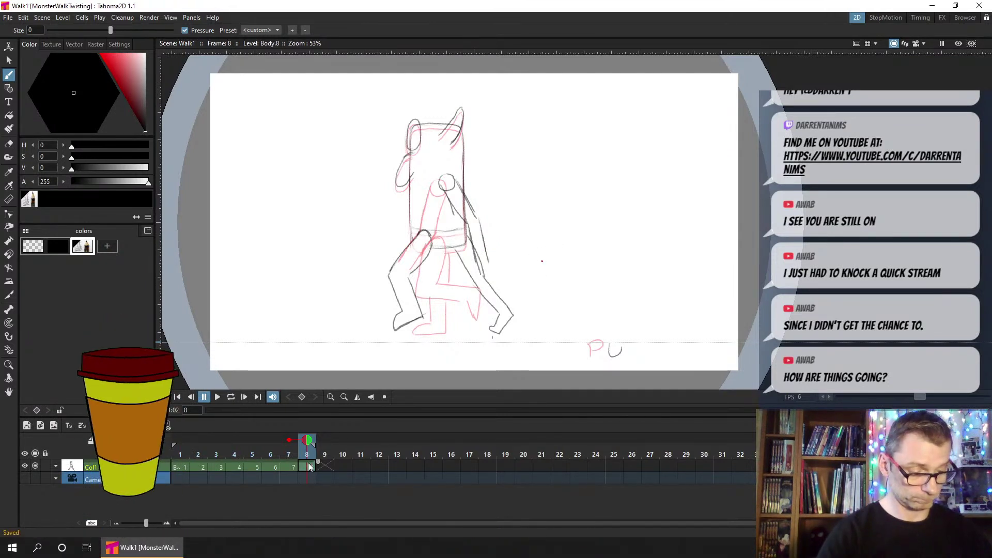
Play the eight-frame walk cycle in a loop from frame 1 to check the motion, and stop it
left_click(181, 455)
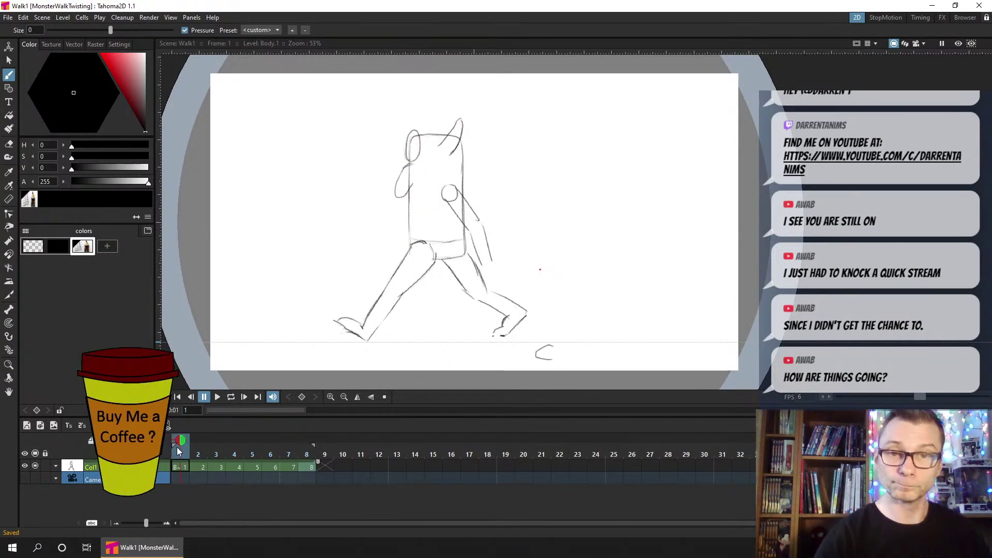
left_click(233, 399)
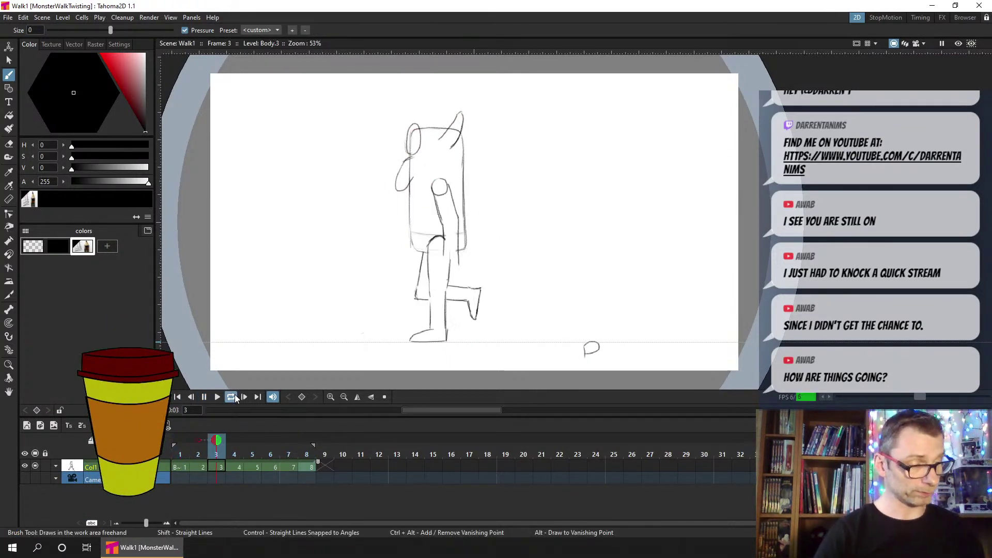
left_click(205, 397)
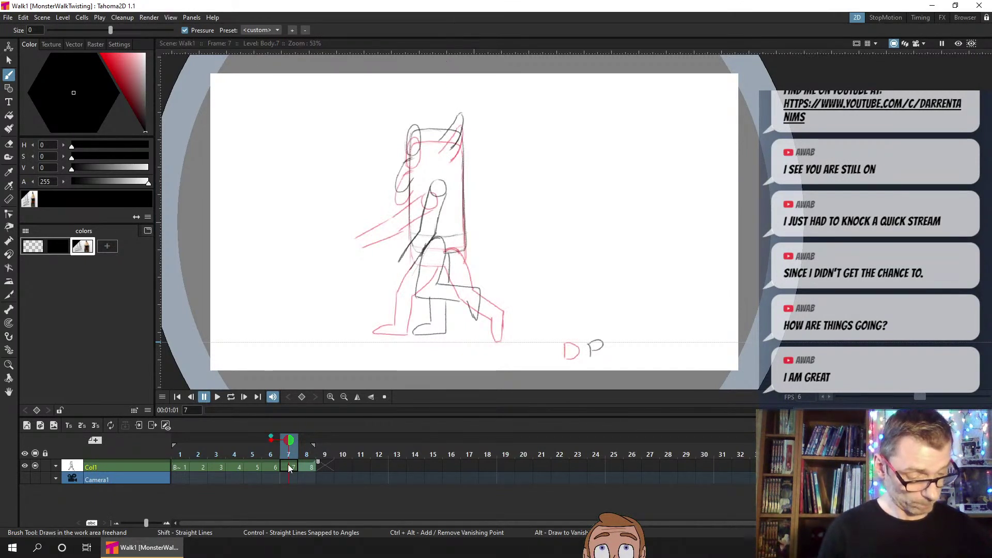
Turn off the onion skin of the previous frame and scrub from frame 1 to frame 4
left_click(270, 439)
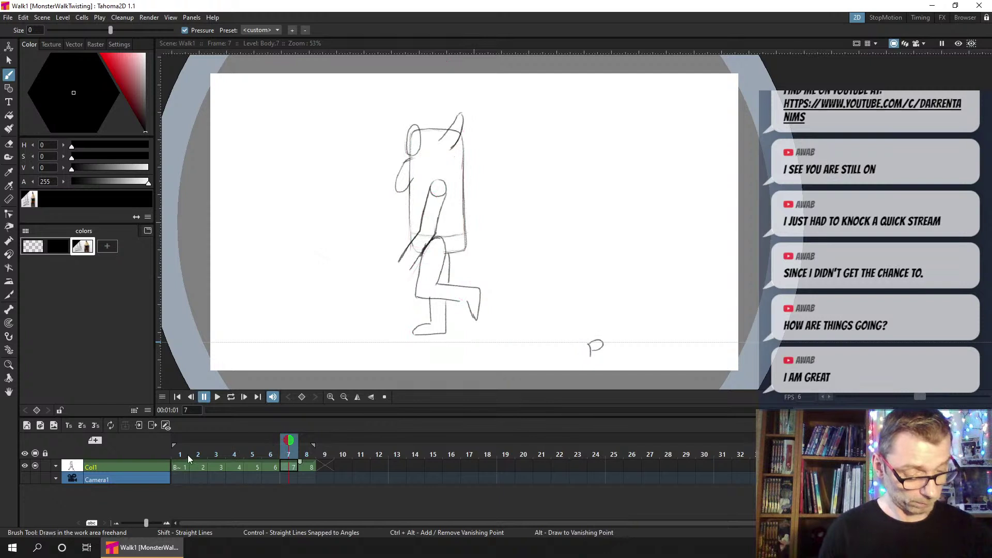
left_click(181, 449)
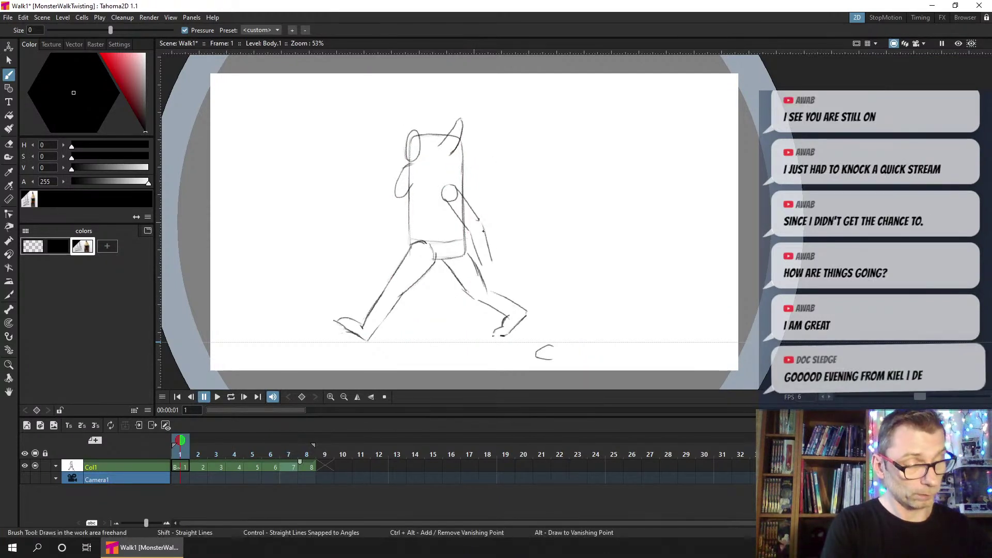
left_click_drag(188, 450, 233, 449)
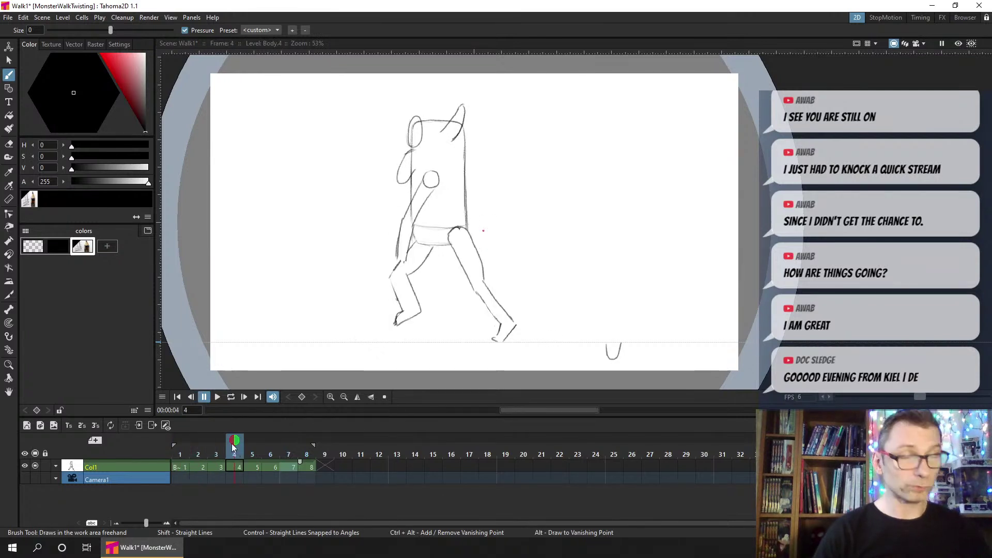
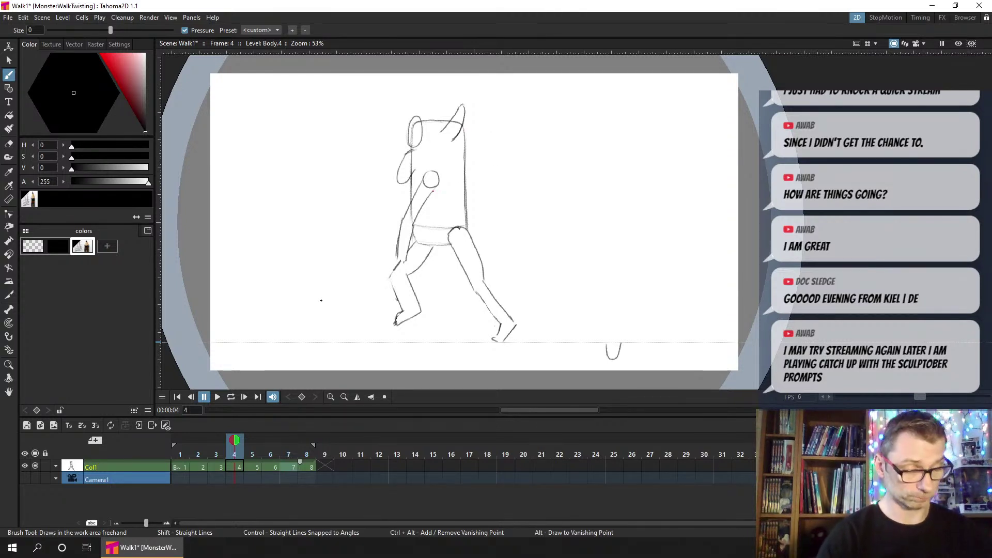
On frame 1, draw a new nose inside the body outline so the character's face turns toward the viewer
left_click(181, 454)
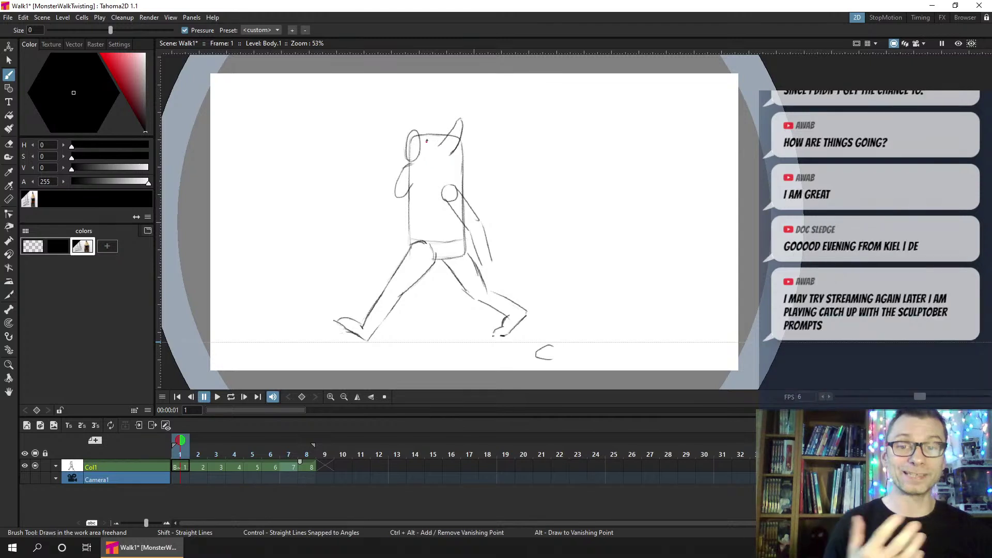
left_click(181, 465)
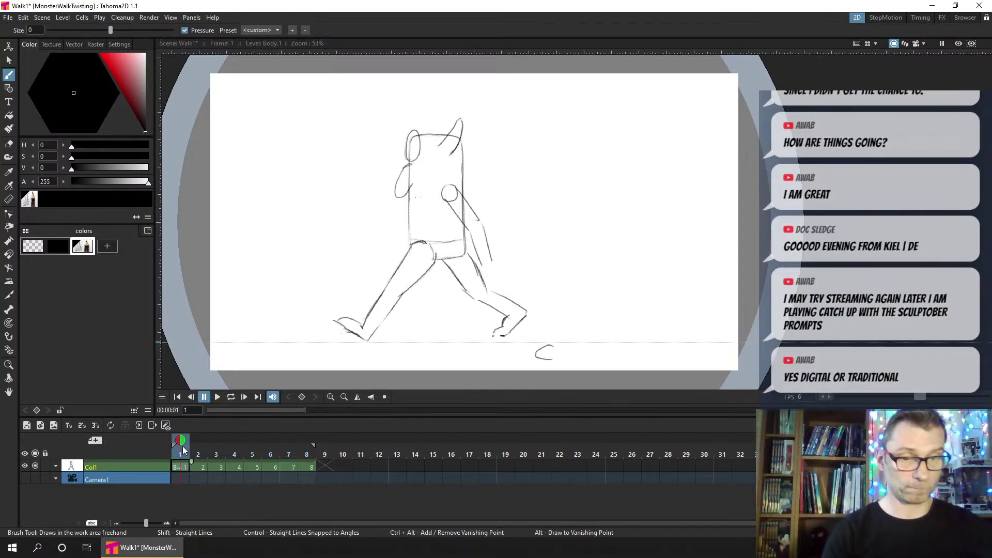
left_click(8, 76)
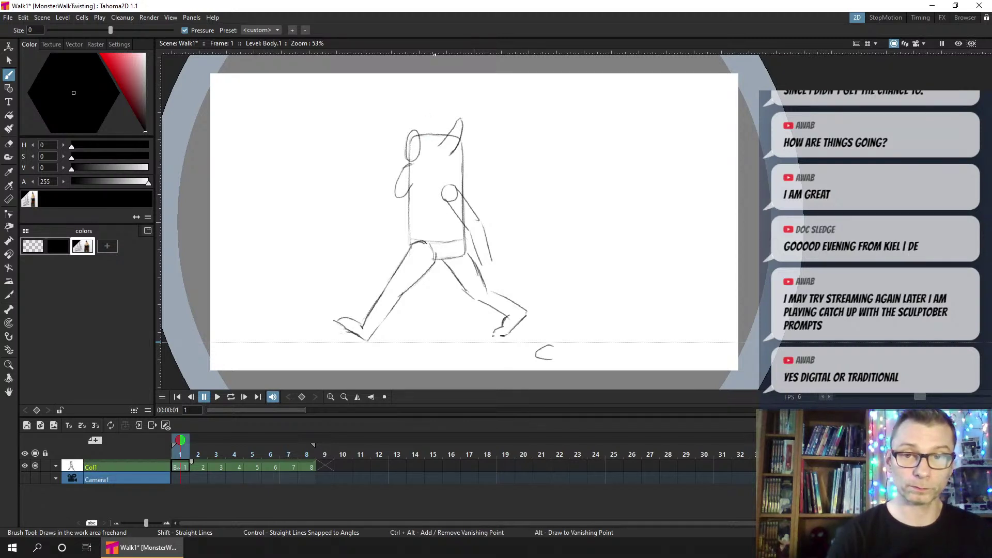
key("a")
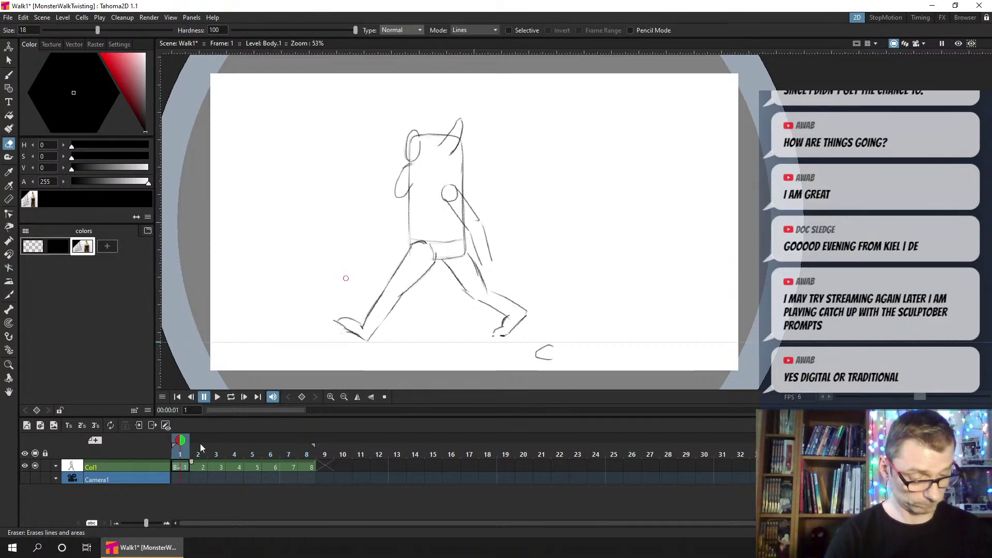
key("b")
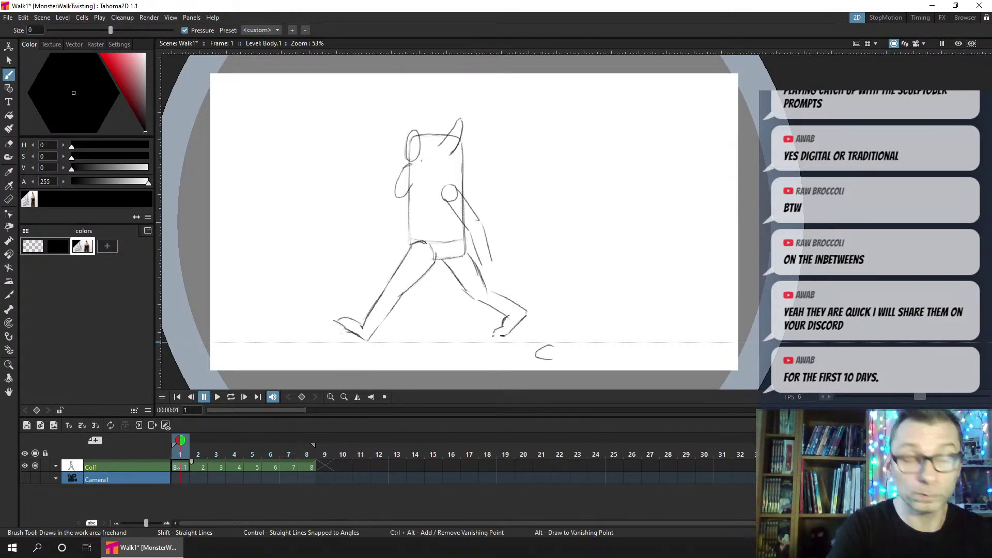
mouse_move(418, 165)
left_mouse_down()
mouse_move(415, 186)
mouse_move(428, 192)
left_mouse_up()
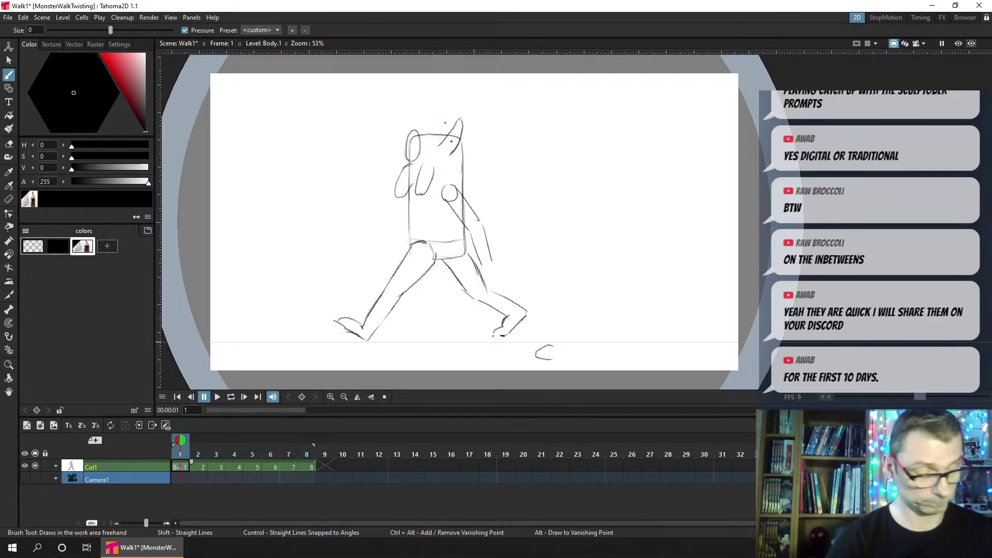
Erase the inner end of the ear on frame 1 and draw a second oval eye beside it
key("a")
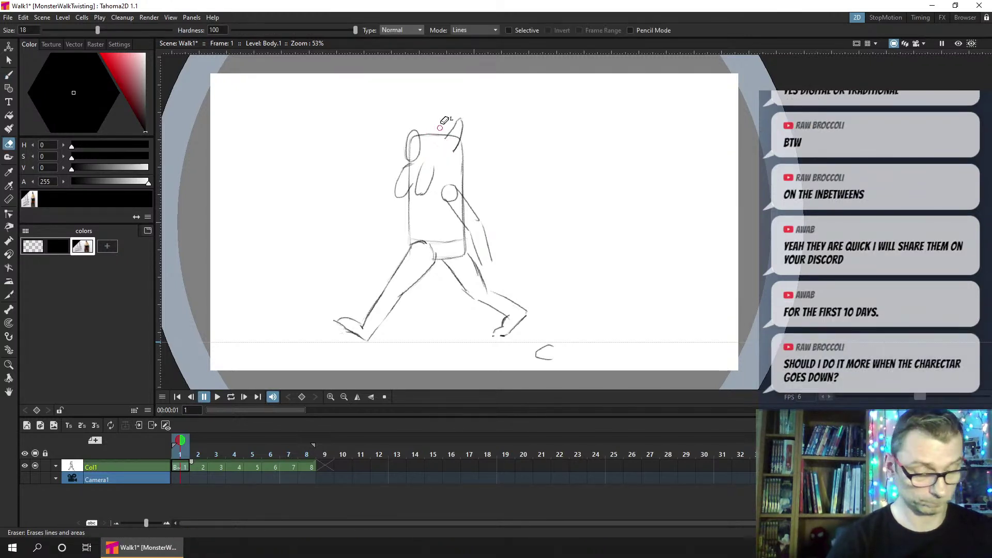
key("b")
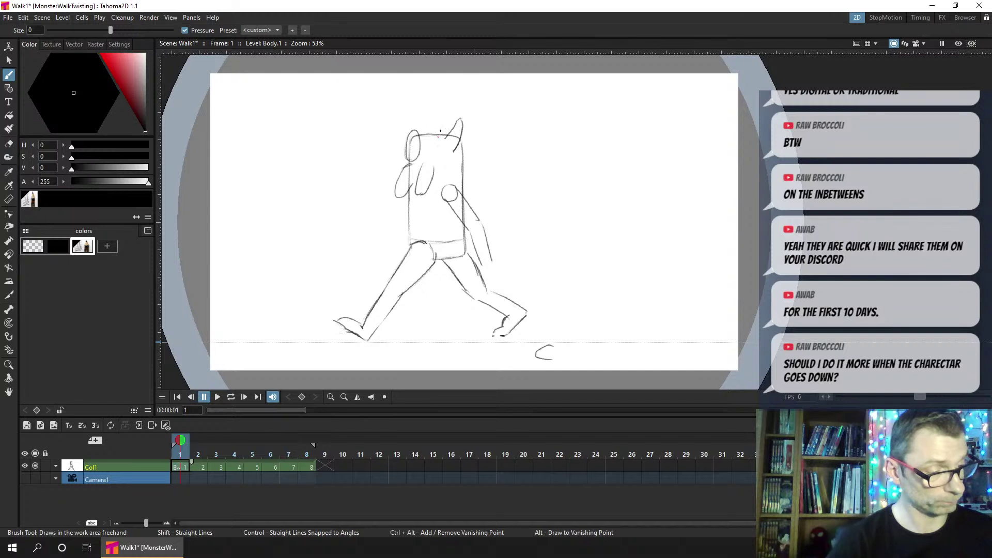
left_click_drag(438, 131, 440, 159)
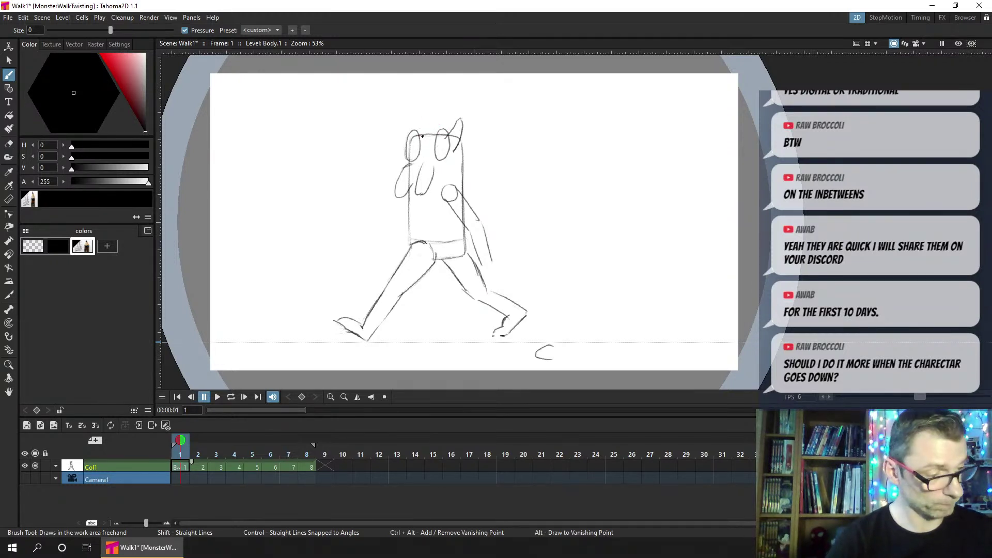
Shift the original eye on frame 1 slightly inward and draw a pupil in each of the two eyes
key("s")
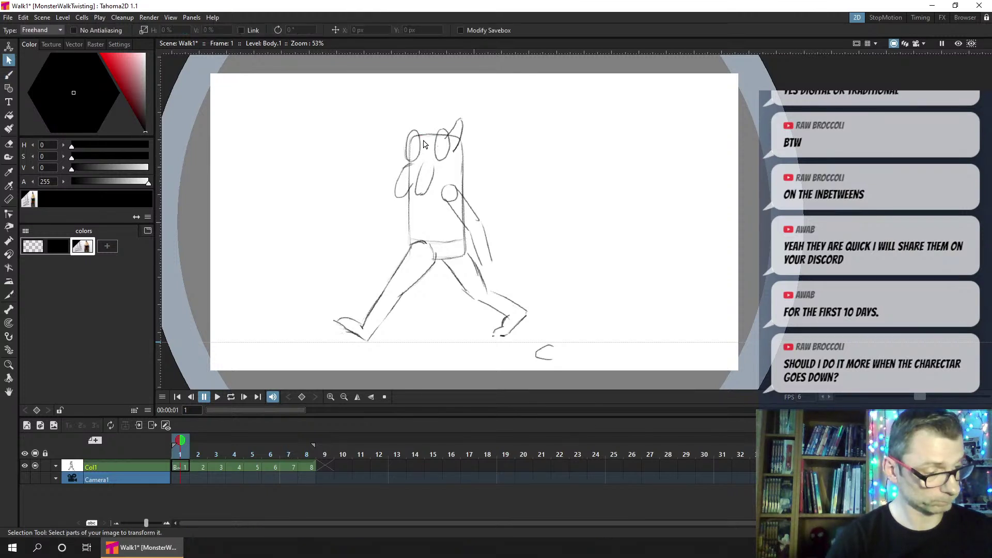
mouse_move(419, 126)
left_mouse_down()
mouse_move(406, 140)
mouse_move(408, 168)
mouse_move(427, 158)
mouse_move(420, 127)
mouse_move(423, 148)
left_mouse_up()
key("b")
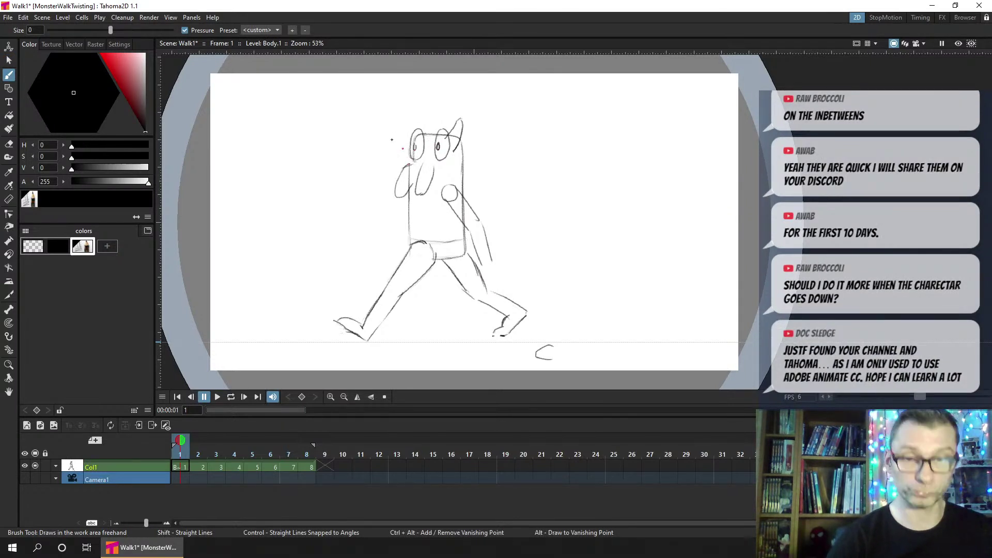
Erase the old nose protruding from the front of the body on frame 1 and save the scene
key("e")
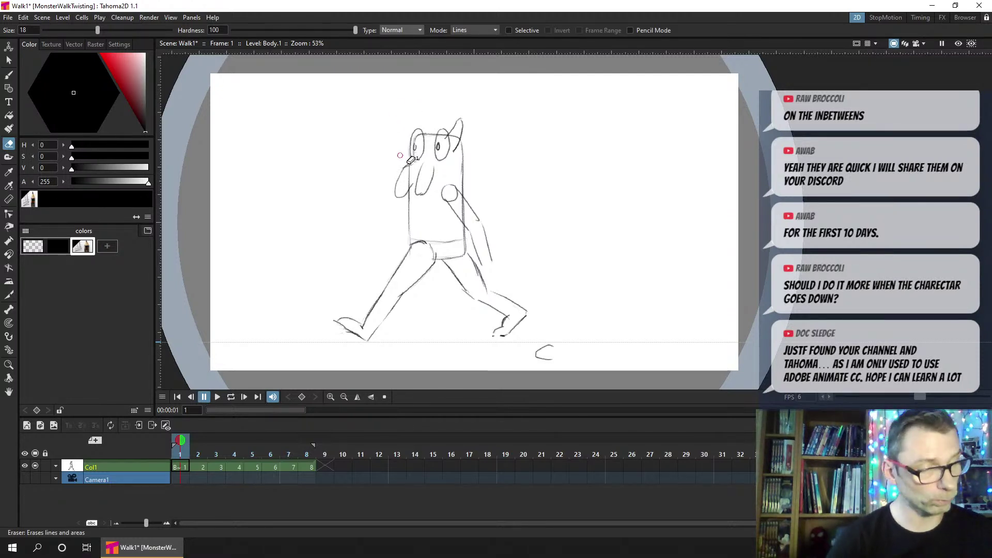
left_click_drag(409, 161, 402, 196)
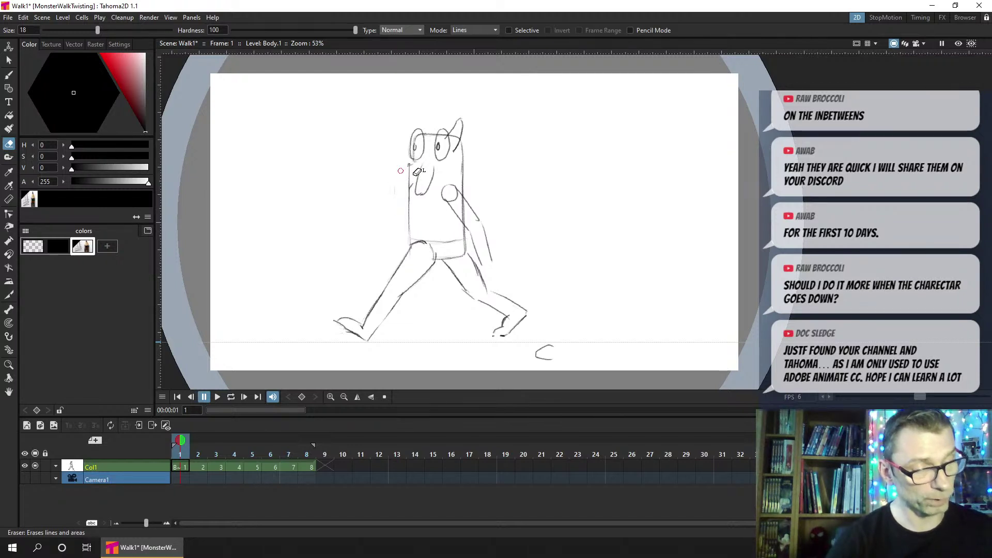
key("ctrl+s")
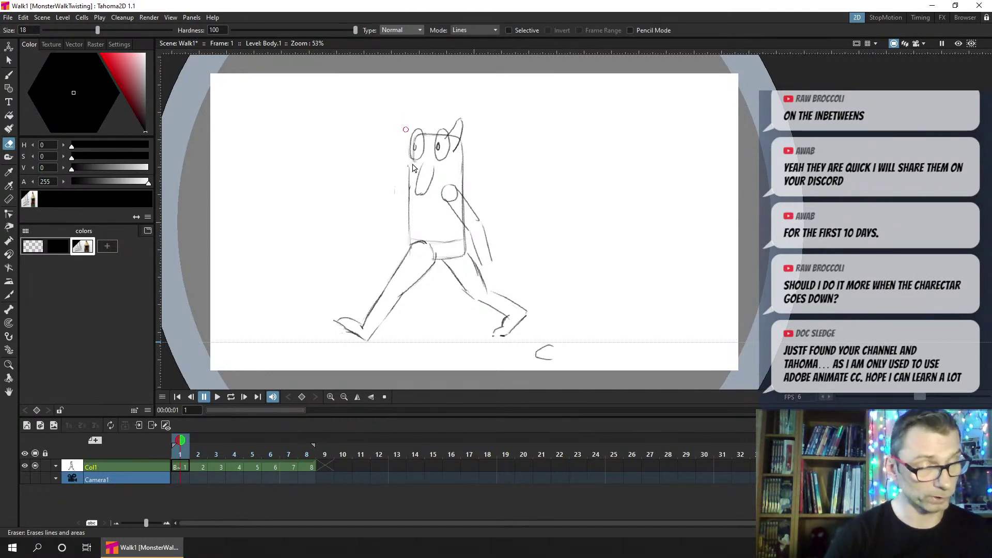
key("b")
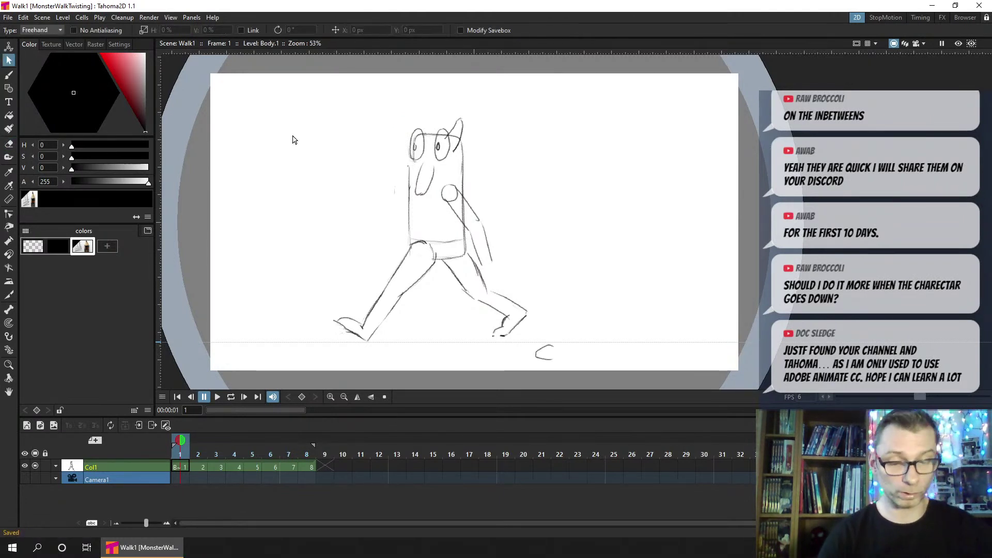
key("ctrl+s")
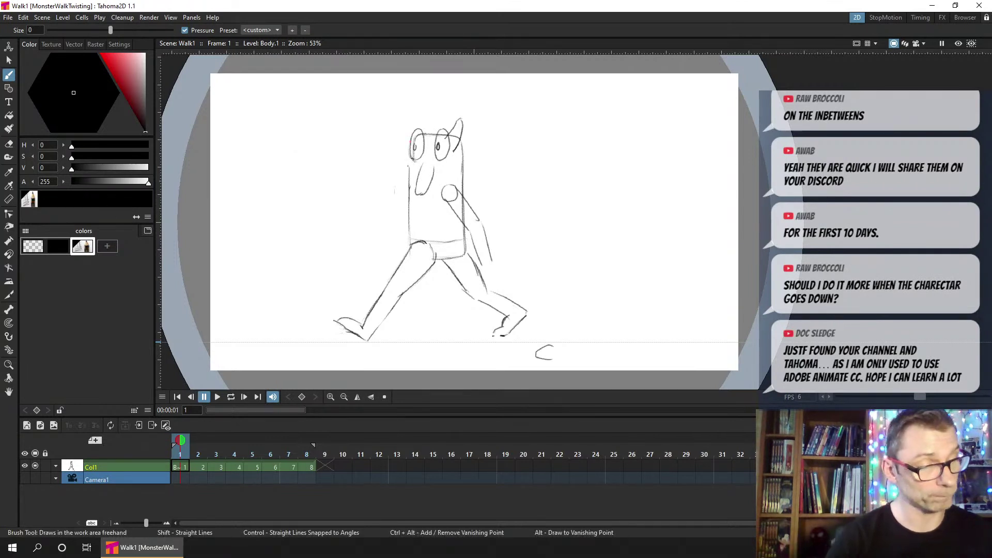
Mend the body outline on frame 1, erase the old ear, and redraw it at the back edge of the head
left_click_drag(445, 138, 462, 135)
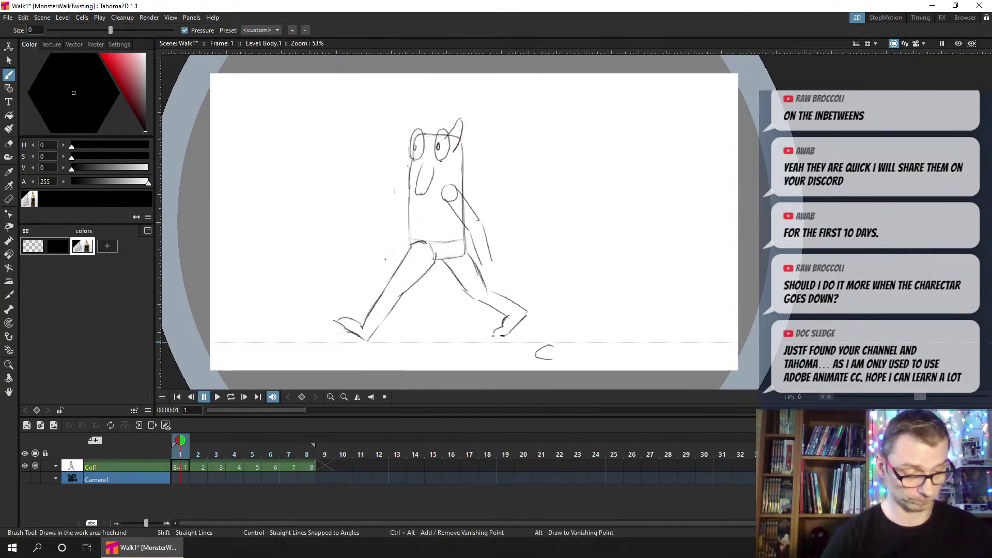
key("a")
left_click_drag(459, 125, 459, 145)
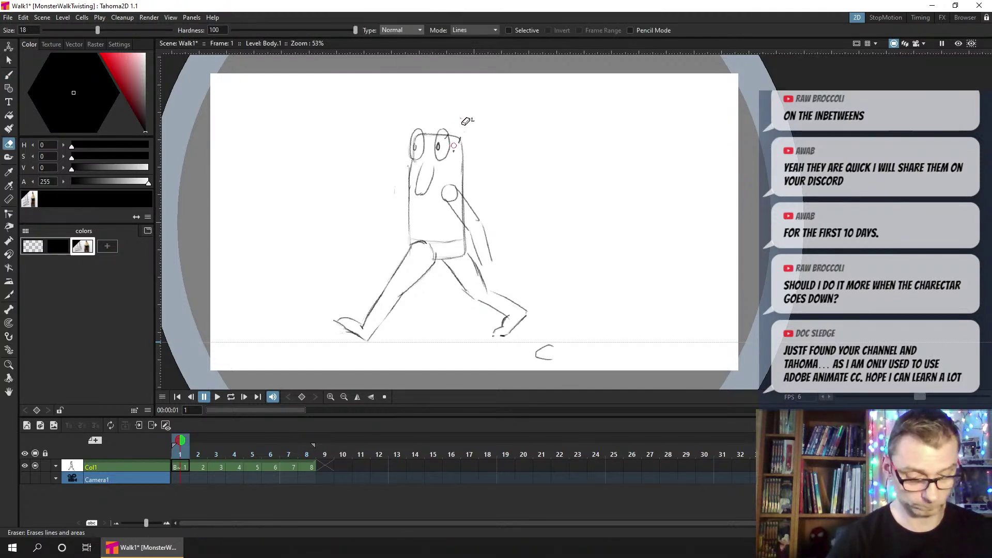
key("b")
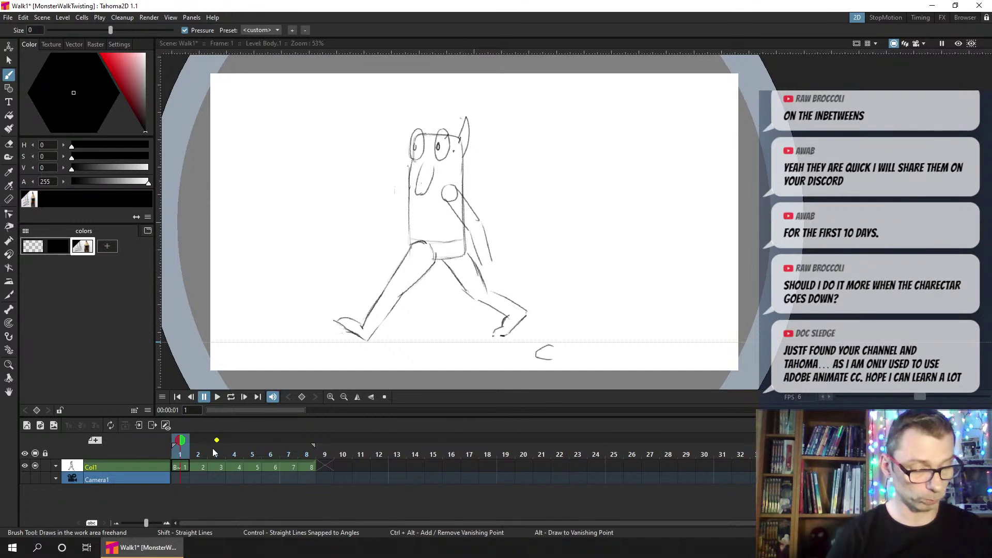
Compare frame 3 with frame 1, draw a dark pupil at the front of frame 3's eye, and save the scene
left_click(200, 452)
left_click(217, 452)
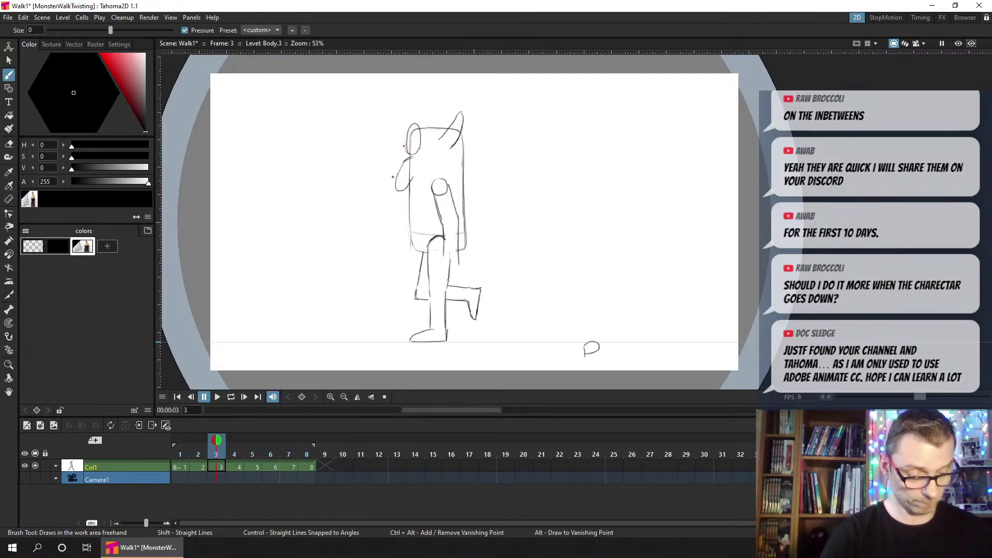
left_click(182, 451)
left_click(216, 451)
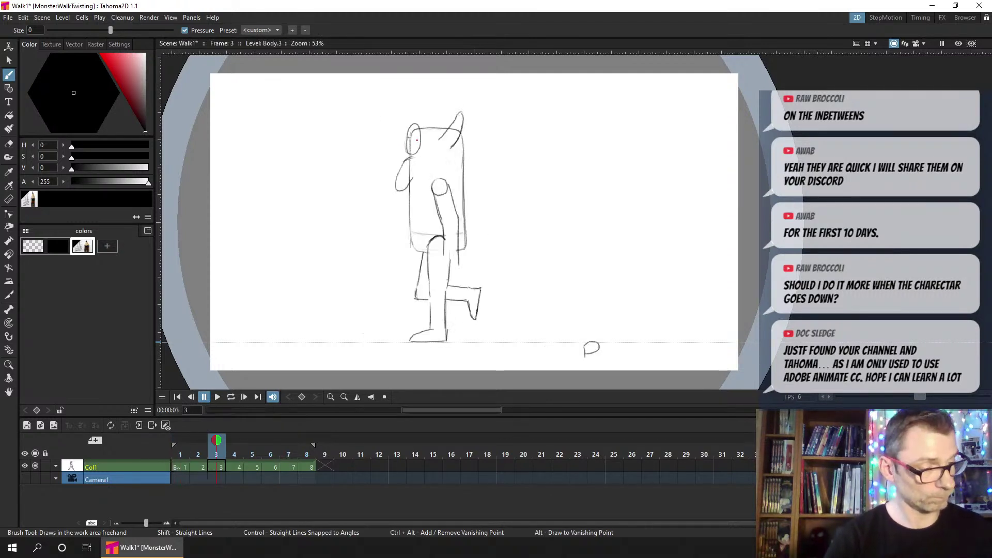
left_click_drag(407, 148, 408, 146)
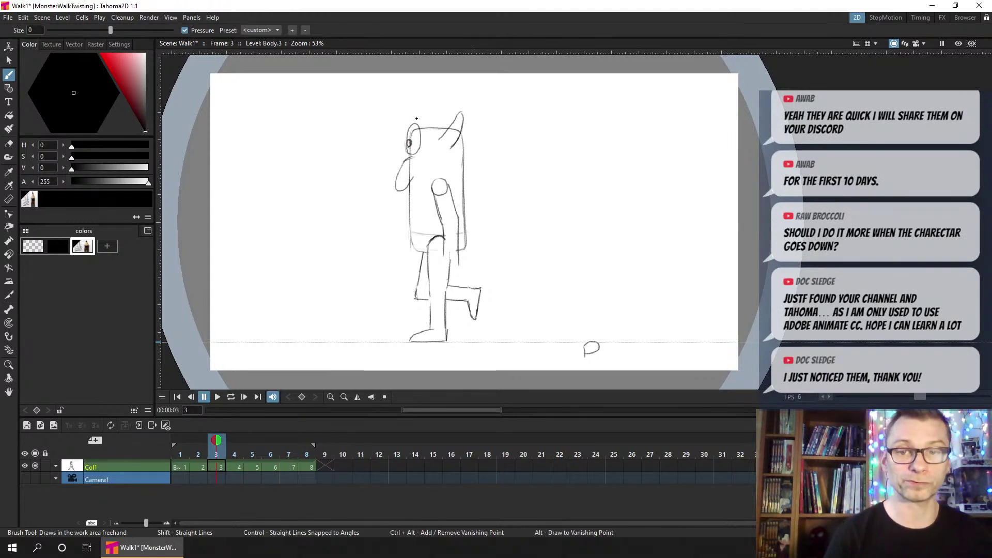
key("ctrl+s")
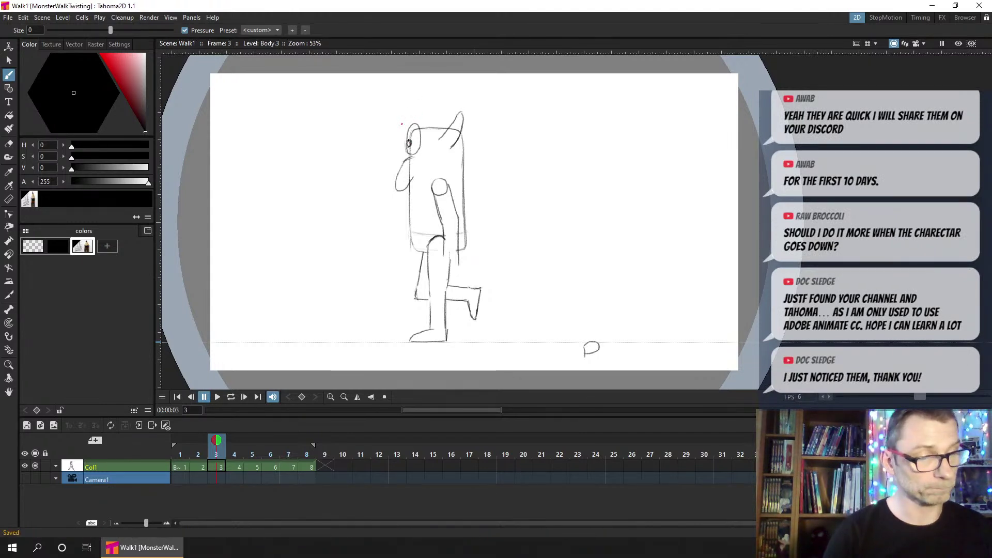
left_click_drag(409, 143, 410, 145)
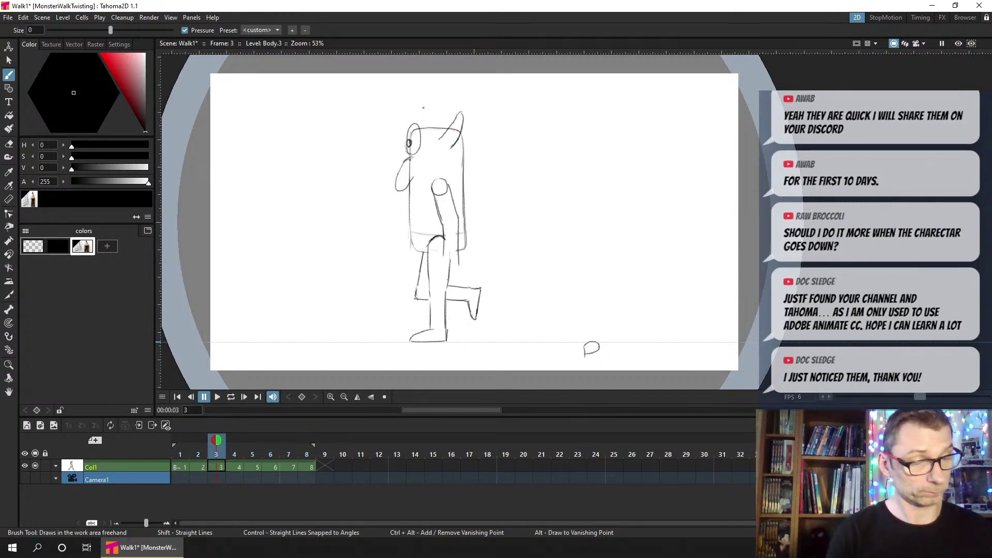
Erase the body line crossing the base of the nose on frame 3, switch to frame 2, and save the scene
key("a")
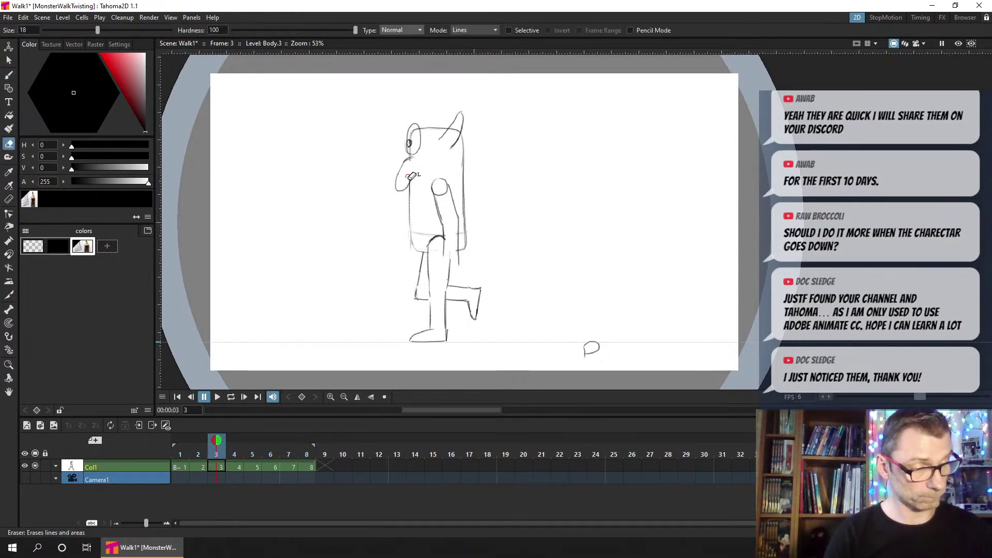
left_click(199, 444)
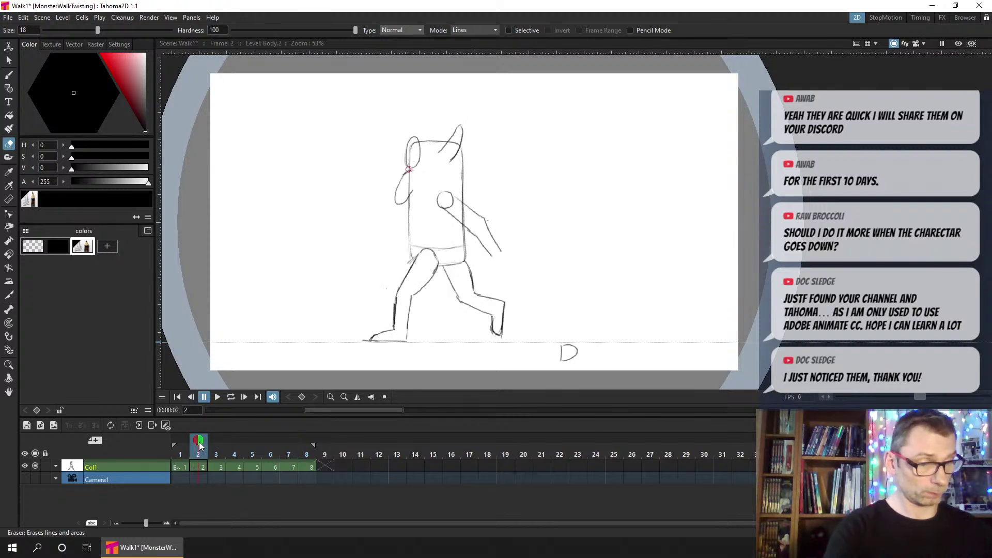
key("ctrl+s")
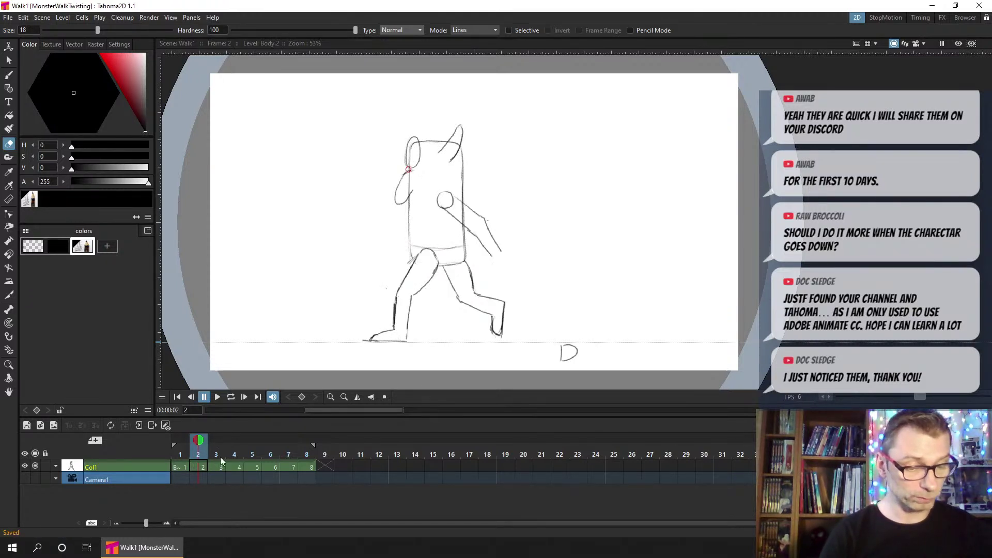
Compare frame 2 with its neighbours and erase the old nose, eye and ear on frame 2
left_click(180, 467)
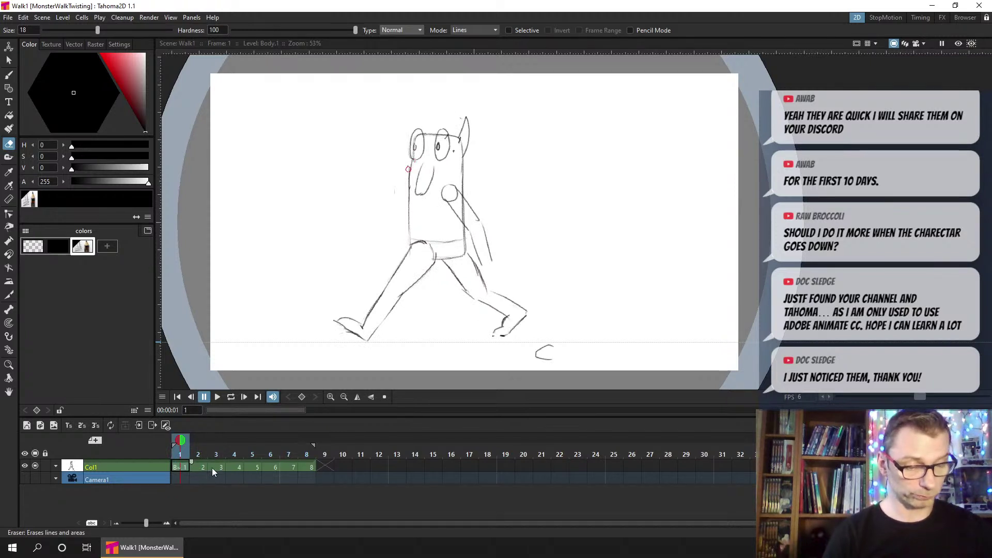
left_click(212, 468)
left_click(200, 461)
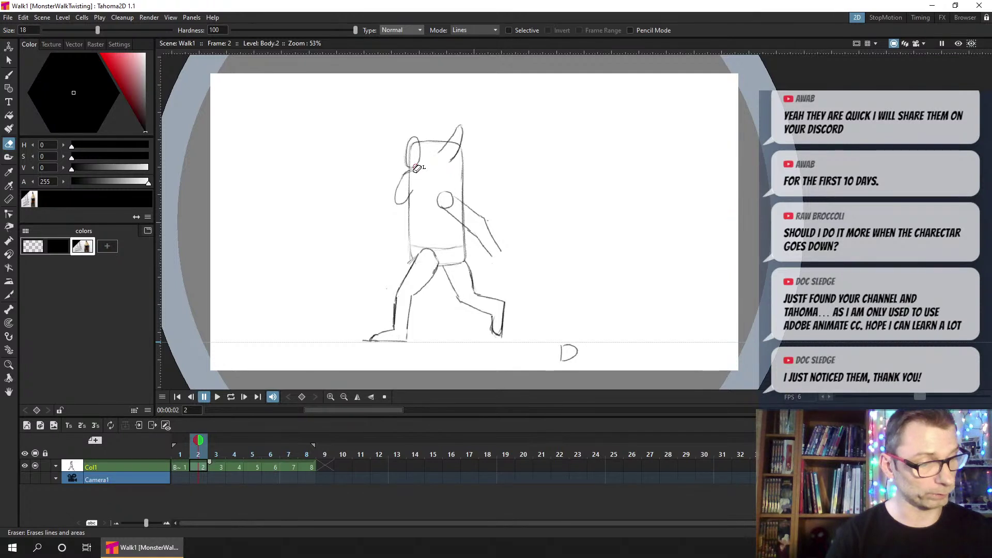
mouse_move(416, 168)
left_mouse_down()
mouse_move(400, 195)
mouse_move(419, 186)
mouse_move(404, 200)
left_mouse_up()
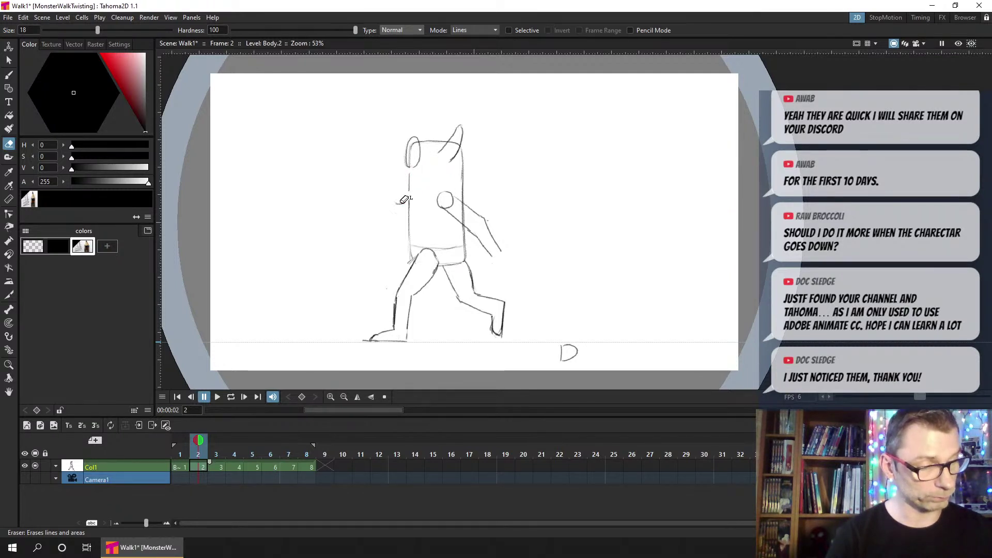
mouse_move(426, 146)
left_mouse_down()
mouse_move(412, 167)
mouse_move(451, 146)
mouse_move(437, 151)
mouse_move(459, 126)
mouse_move(442, 157)
left_mouse_up()
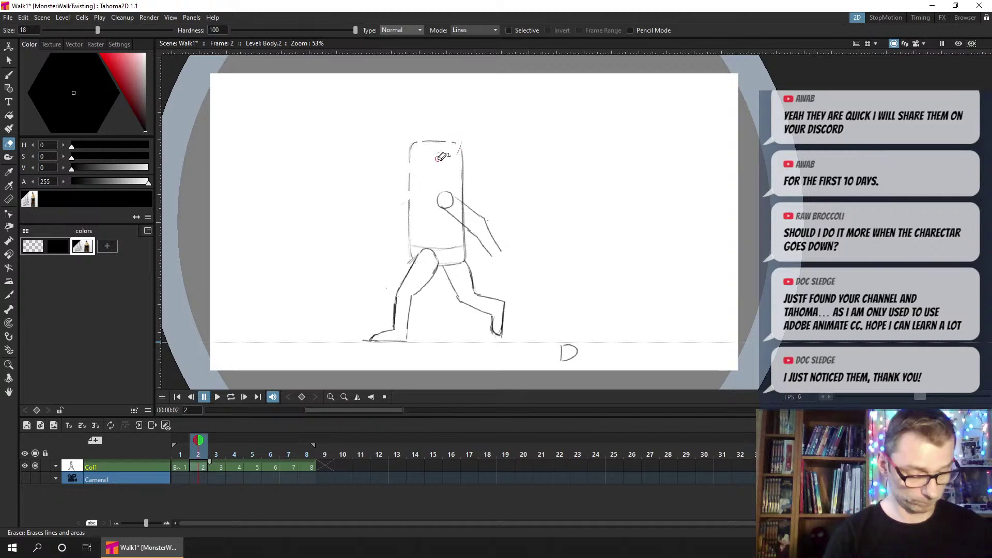
Show frames 1 and 3 as onion skins around frame 2 and save the scene
left_click(186, 440)
left_click(219, 440)
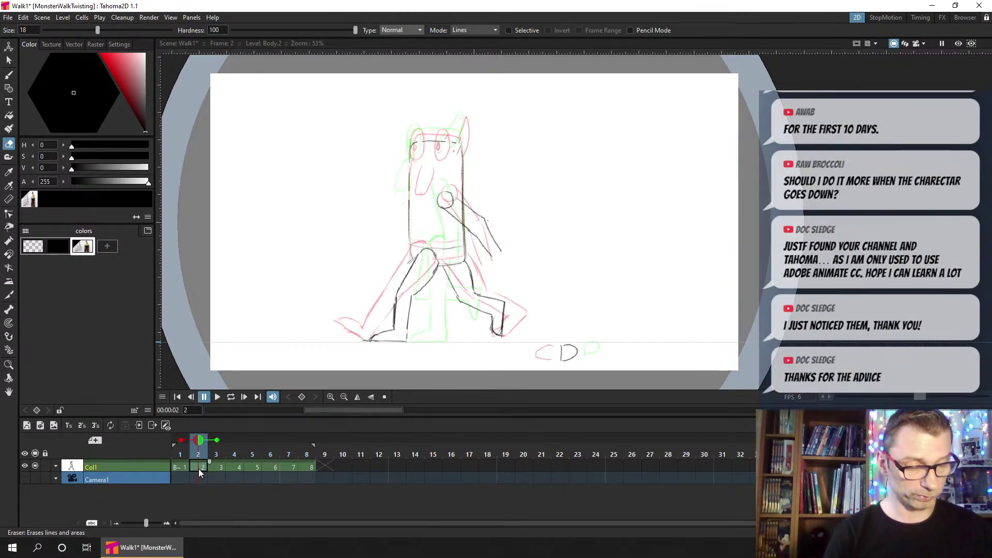
key("ctrl+s")
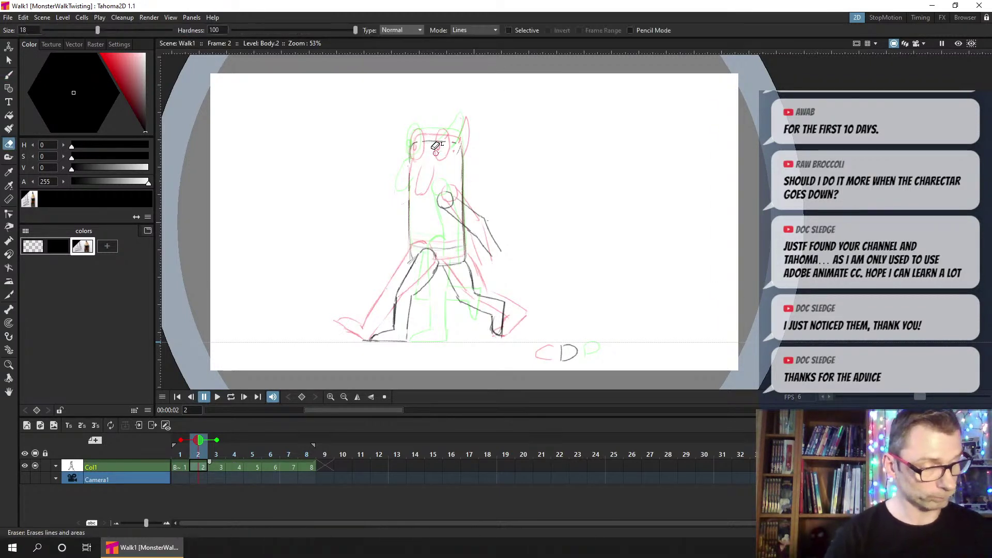
Draw the in-between ear, nose and near eye on frame 2, placed between the onion-skinned features of frames 1 and 3
key("b")
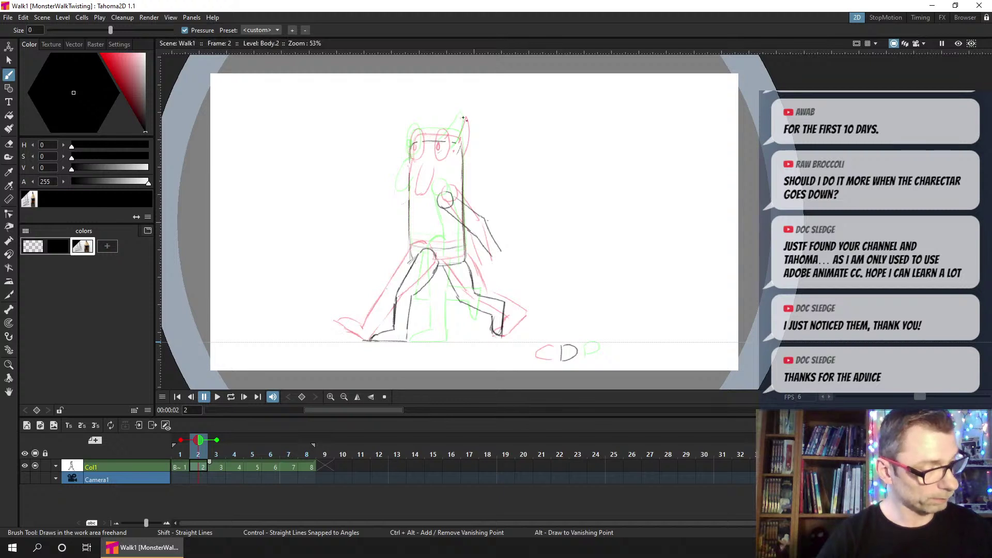
left_click_drag(462, 115, 457, 150)
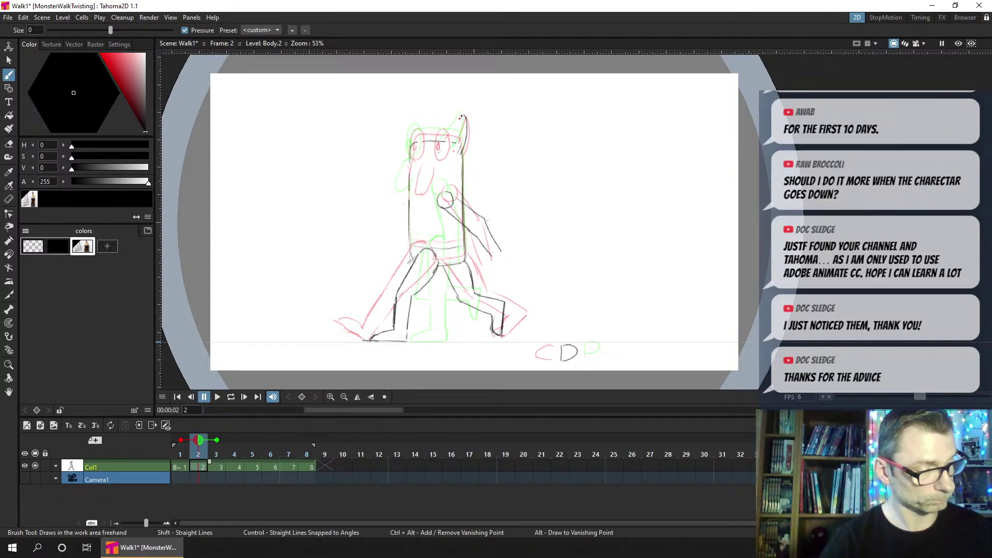
left_click_drag(461, 120, 449, 145)
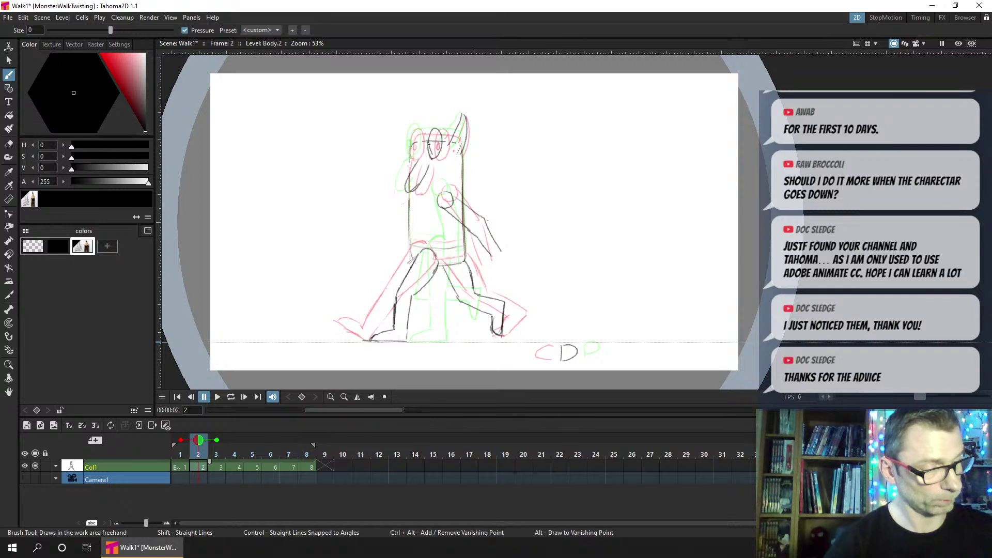
Draw the near eye's pupil and a second eye at the front edge of the head on frame 2, then save the scene
key("e")
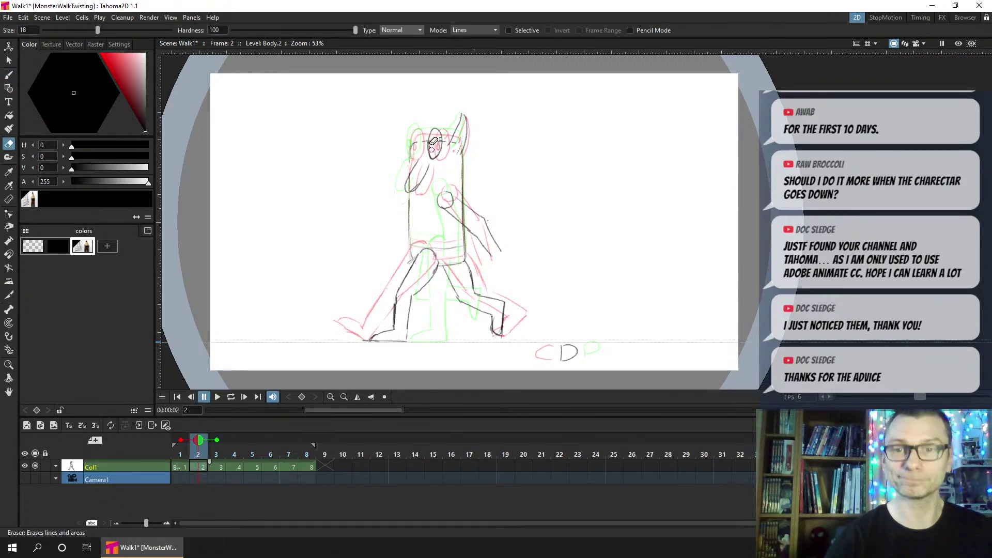
key("b")
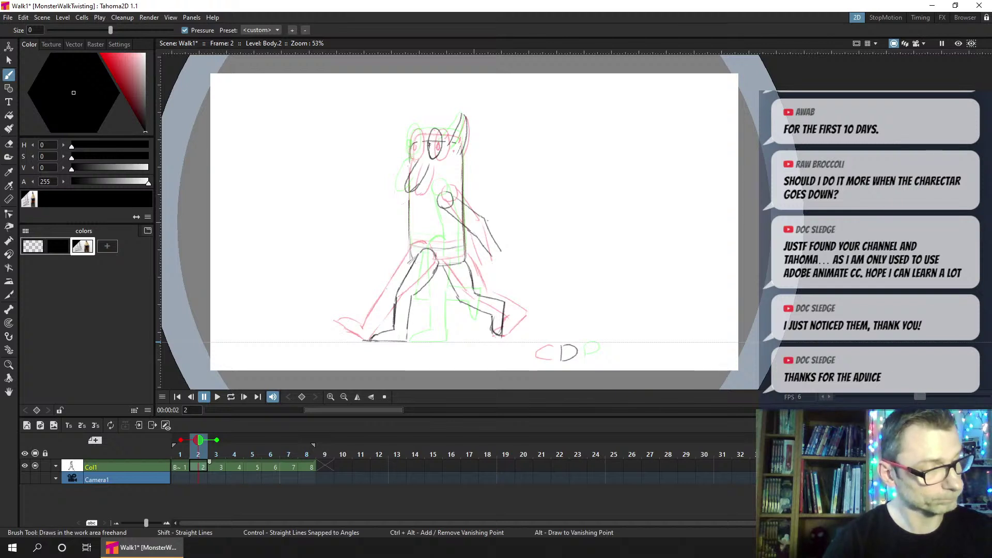
left_click_drag(432, 152, 430, 145)
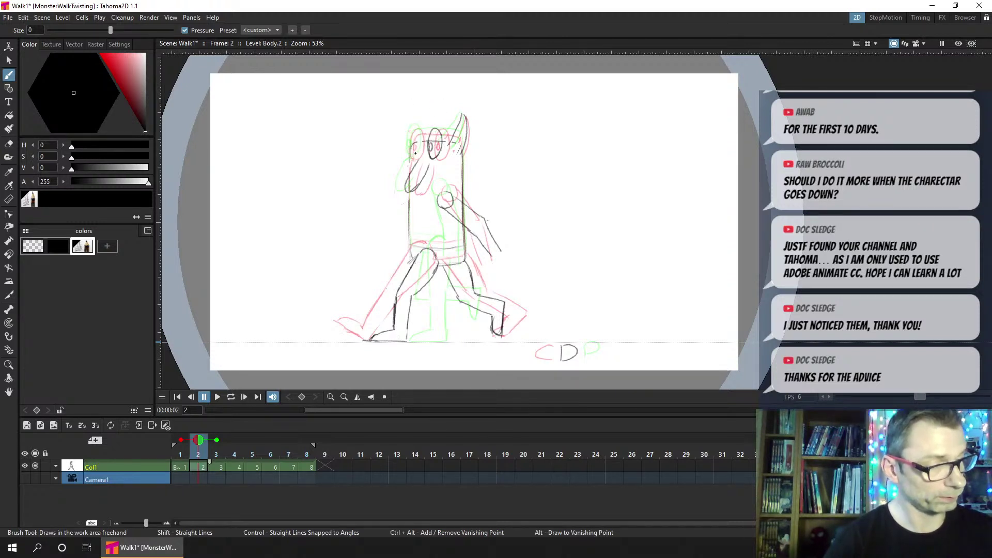
left_click_drag(416, 152, 413, 159)
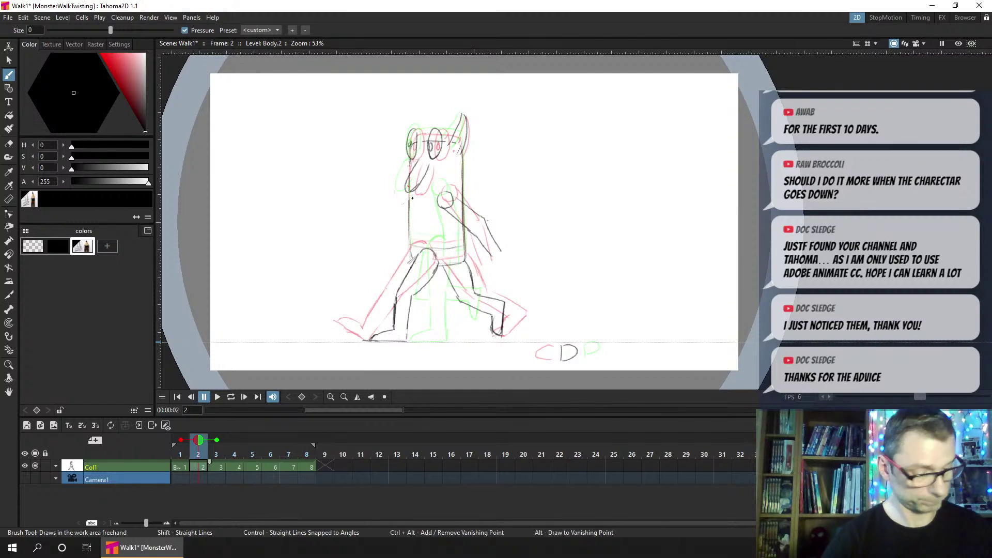
key("a")
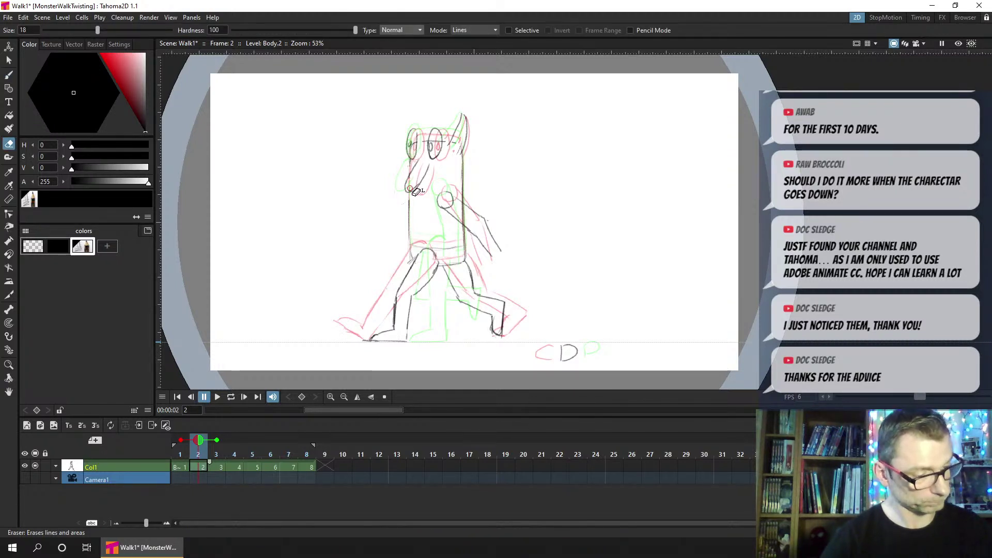
key("b")
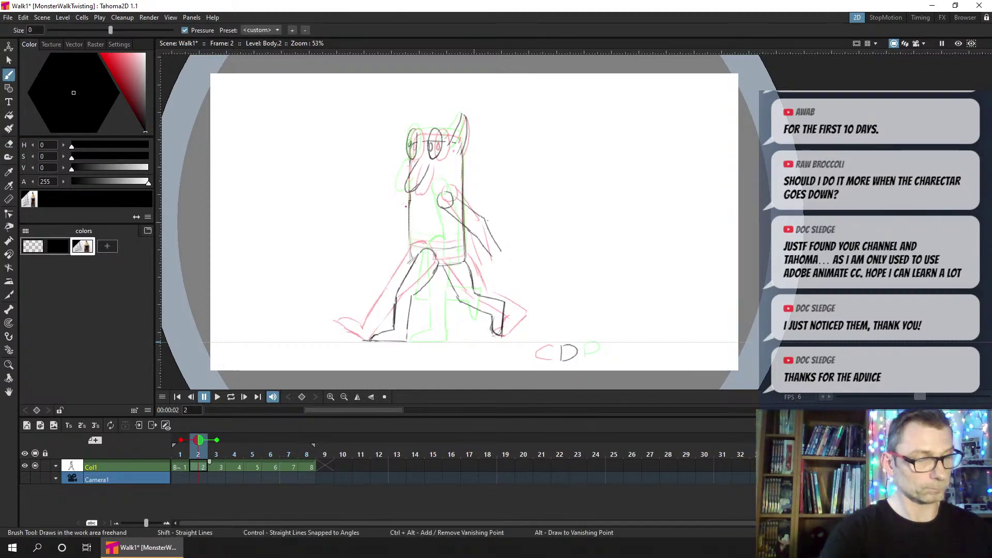
key("ctrl+s")
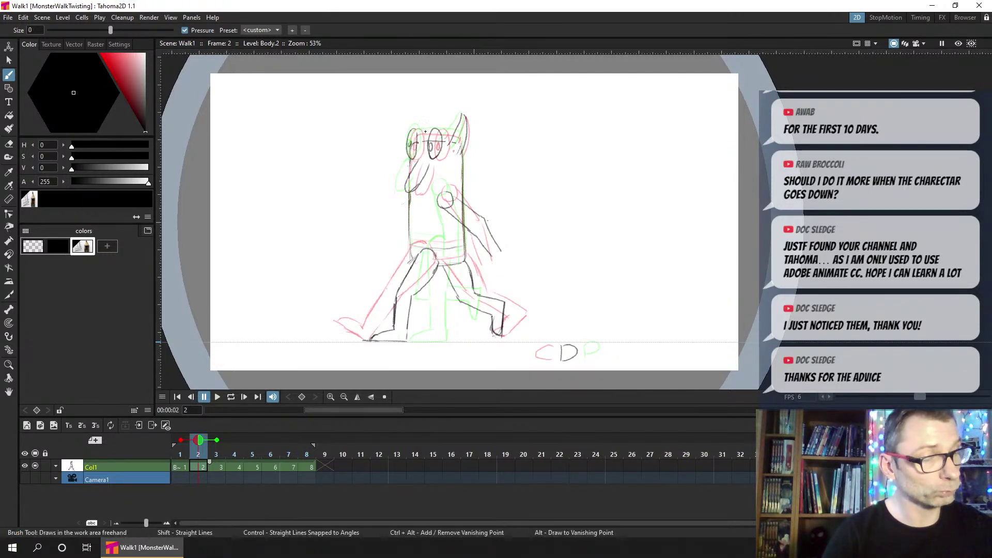
Touch up the front eye's pupil on frame 2, clean the head outline around the ear's base, and save the scene
left_click(417, 141)
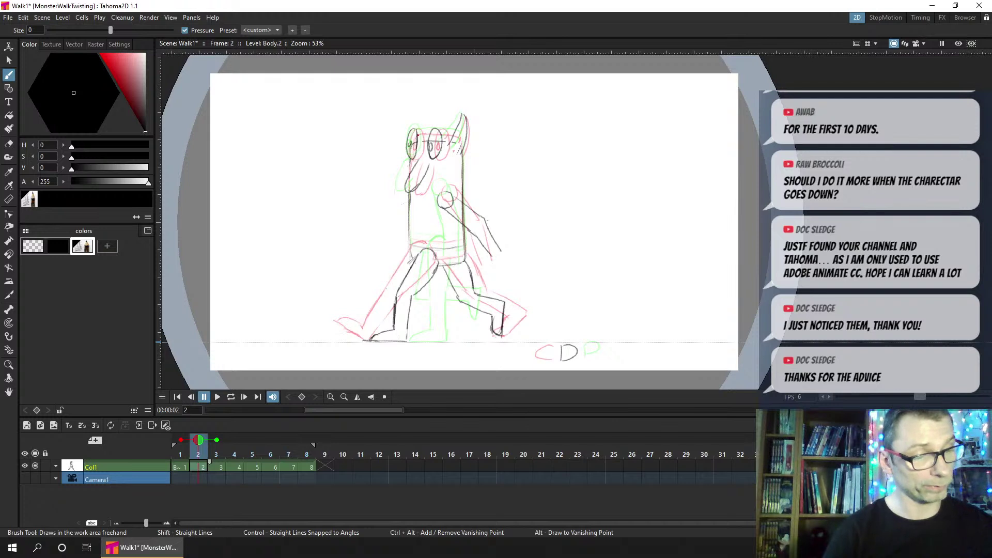
left_click(471, 146)
key("ctrl+s")
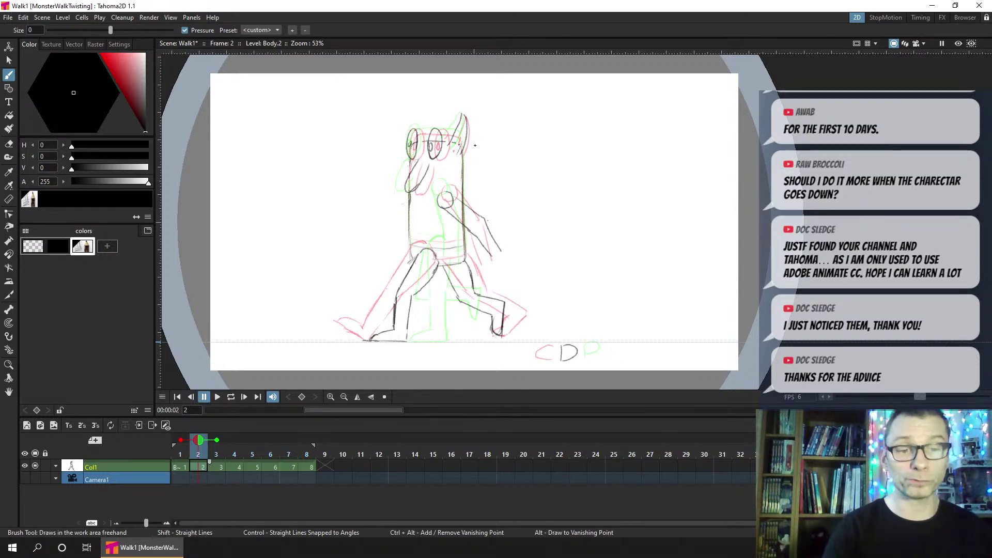
left_click(448, 143)
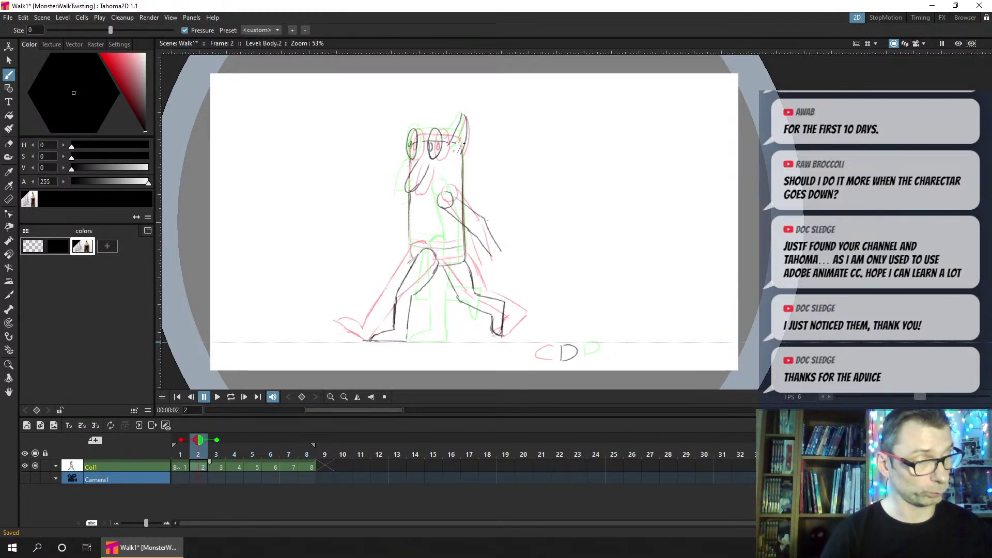
key("a")
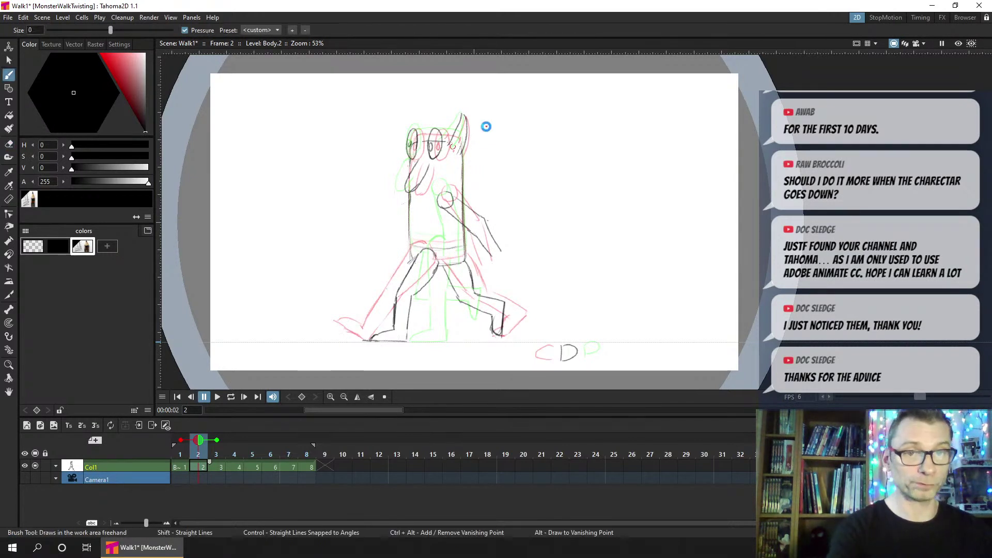
key("ctrl+s")
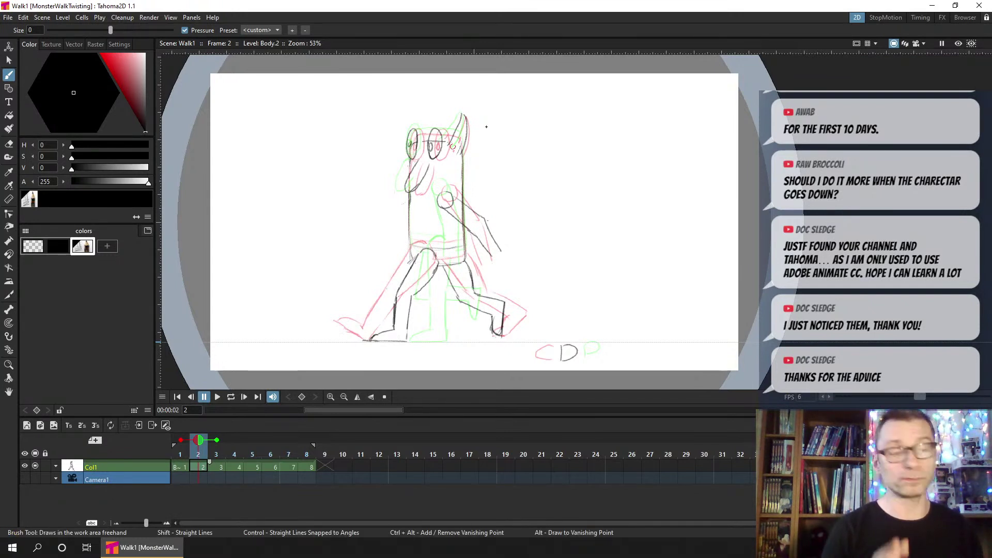
Hide the onion skins and erase the head outline running through the eyes on frame 1
left_click(199, 440)
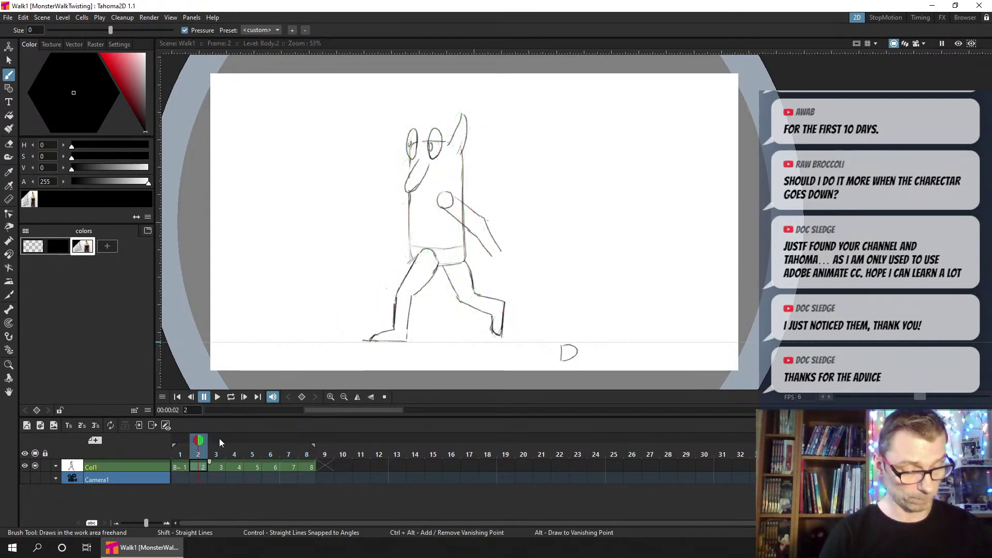
mouse_move(181, 450)
left_mouse_down()
mouse_move(216, 454)
mouse_move(173, 450)
mouse_move(210, 458)
mouse_move(175, 453)
mouse_move(182, 466)
left_mouse_up()
key("e")
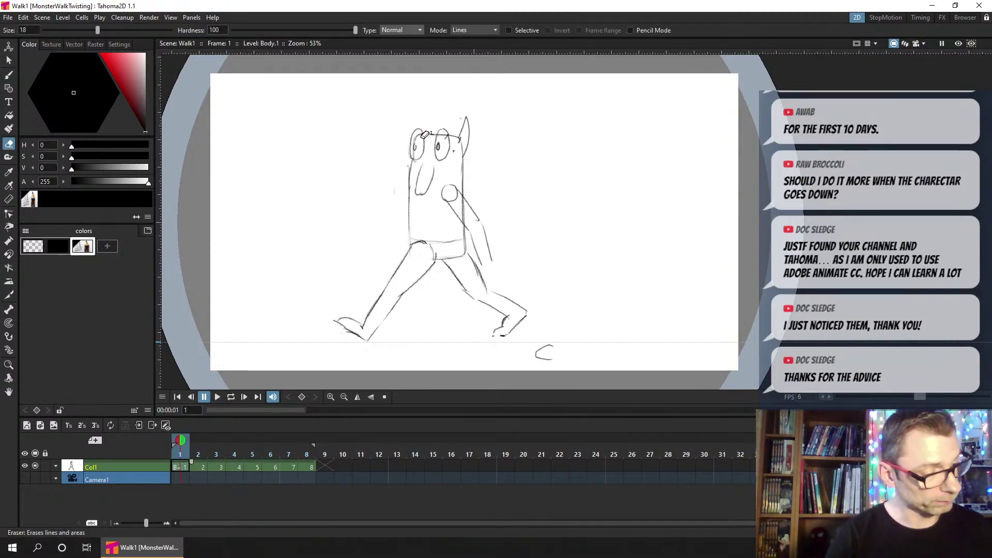
left_click_drag(423, 133, 421, 151)
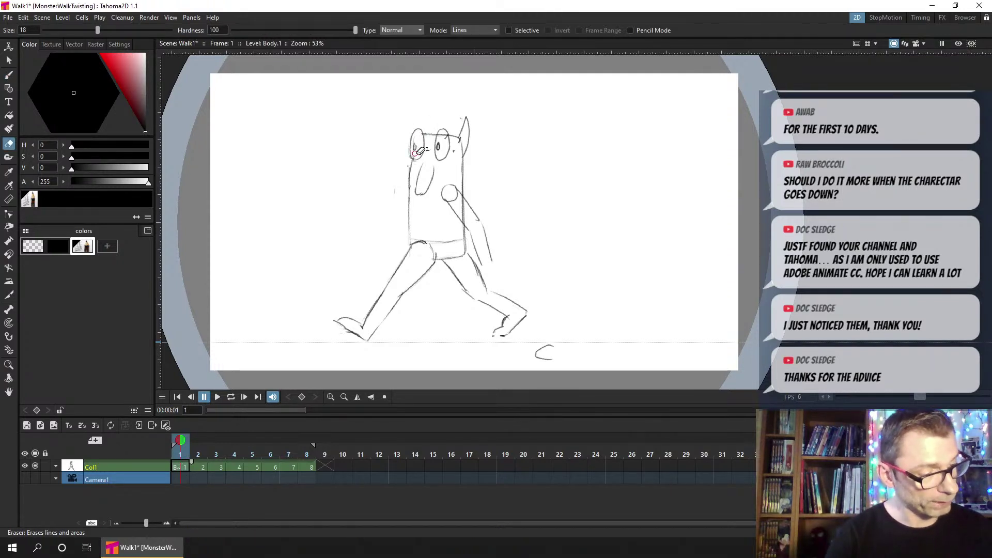
key("b")
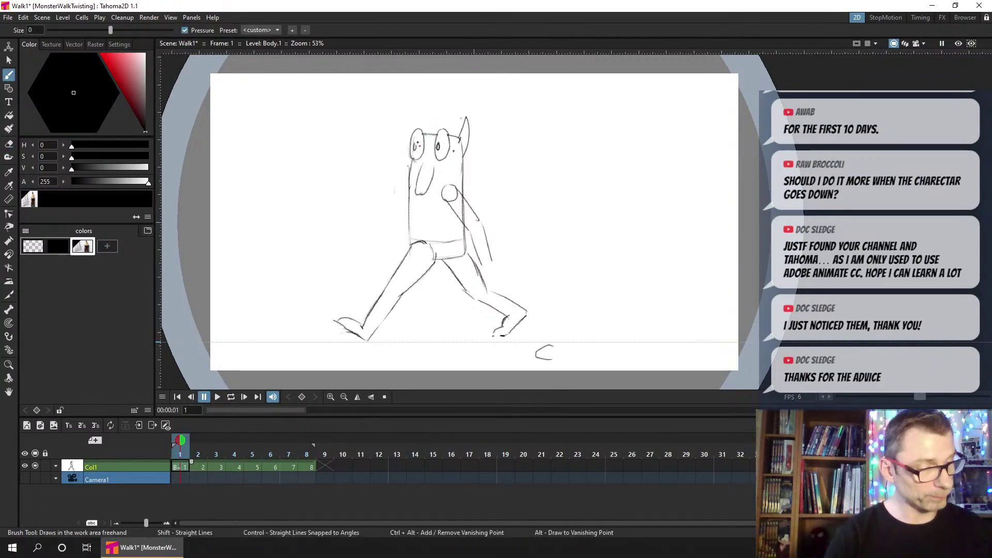
Erase the head outline running through the two eyes on frame 2 and restore the front eye's pupil
left_click(198, 451)
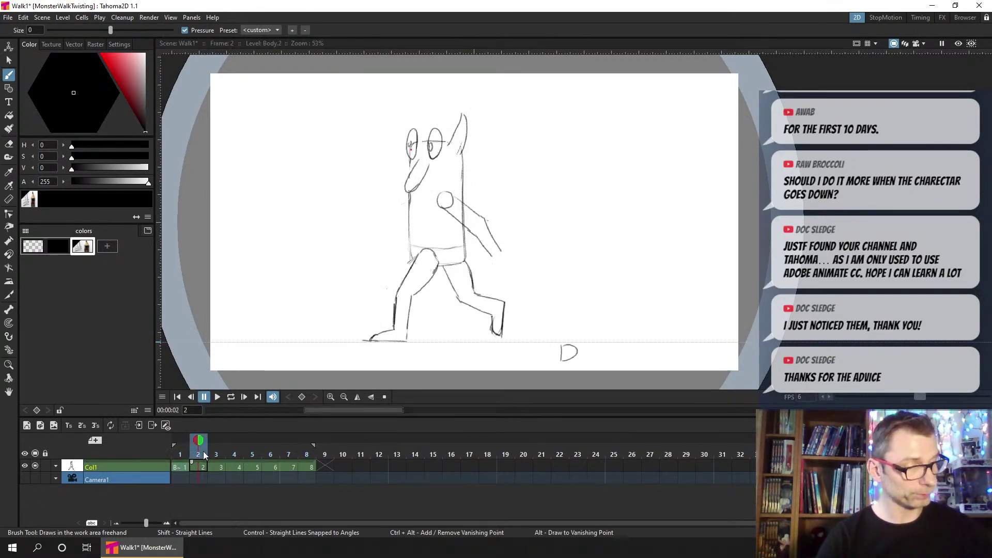
key("e")
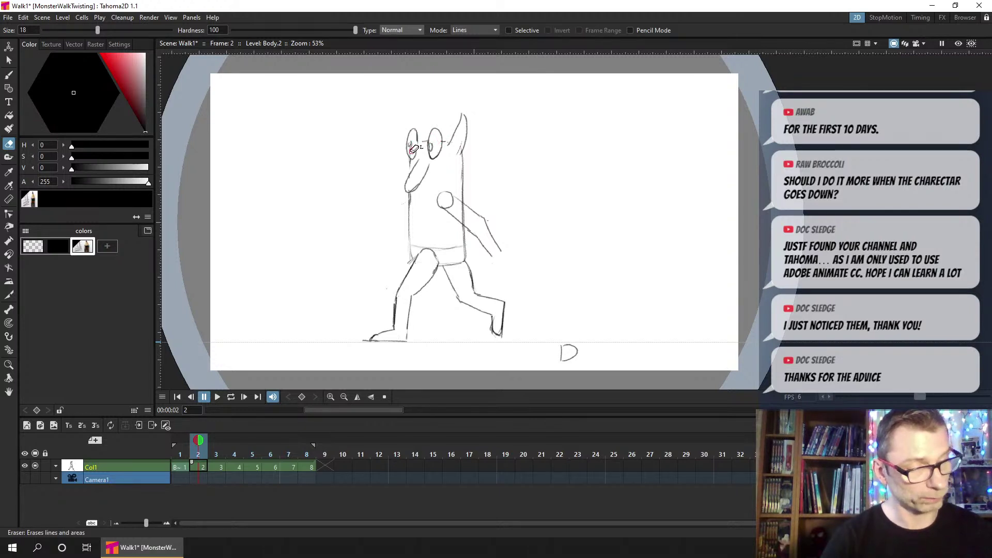
key("b")
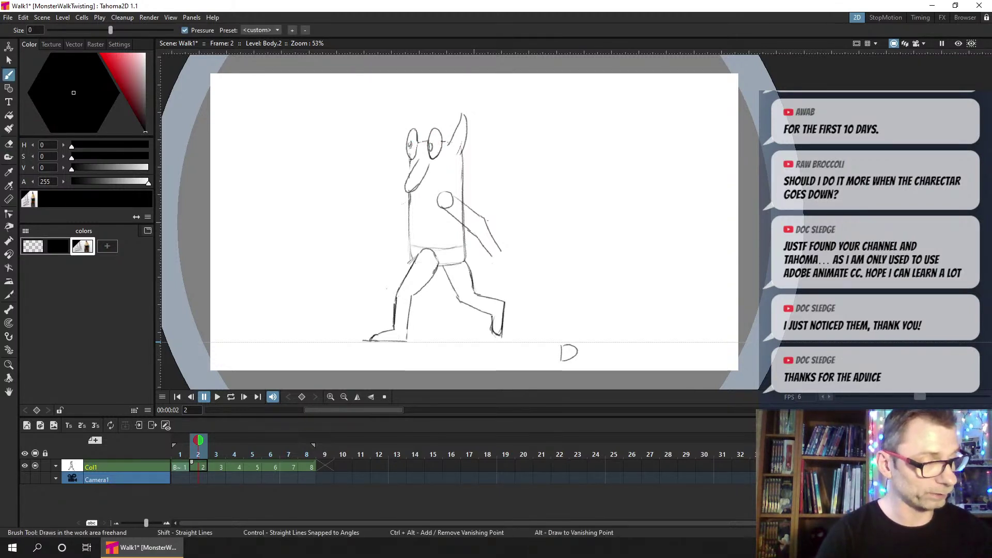
Step through frames 1 to 5 to check the head turn, and save the scene at frame 5
left_click(180, 448)
left_click_drag(191, 447, 215, 448)
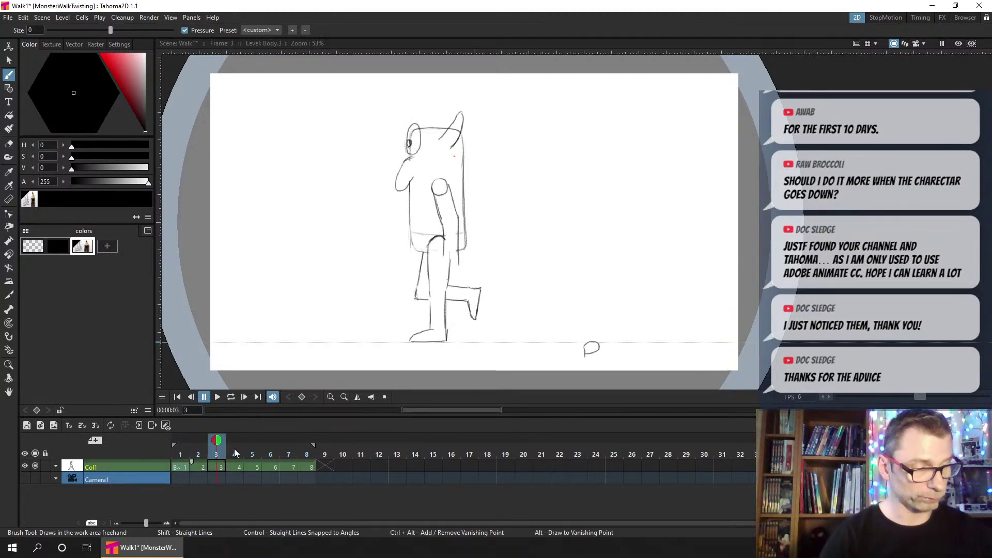
left_click(234, 451)
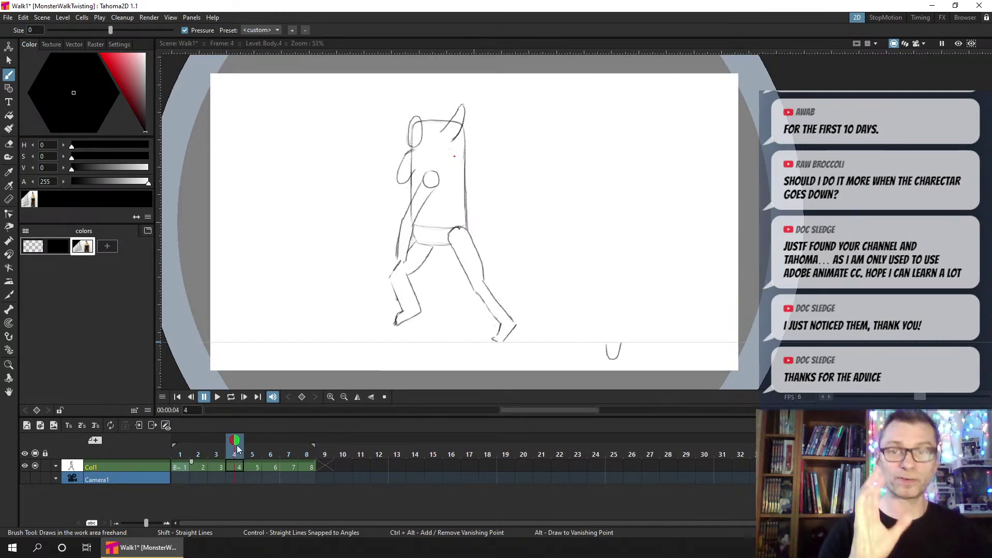
left_click(257, 468)
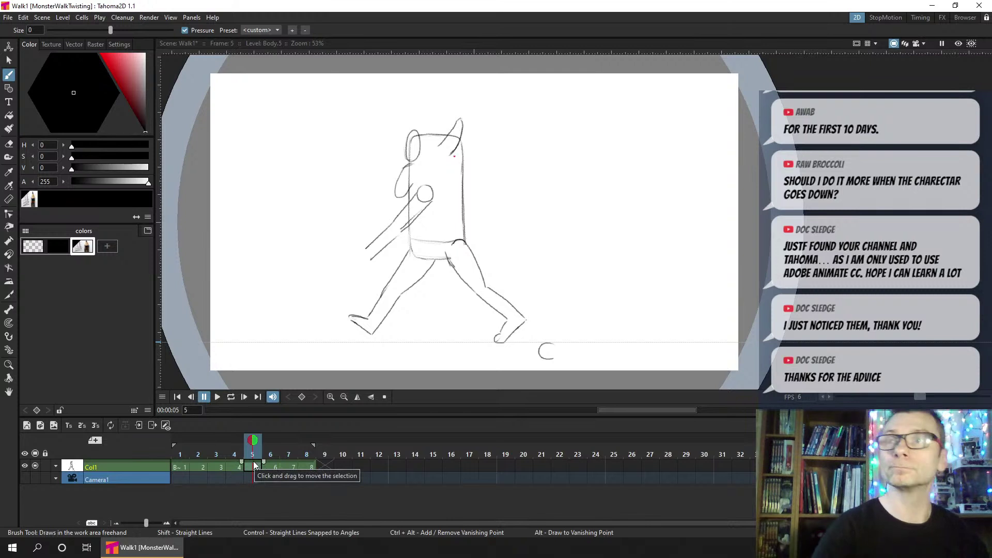
key("ctrl+s")
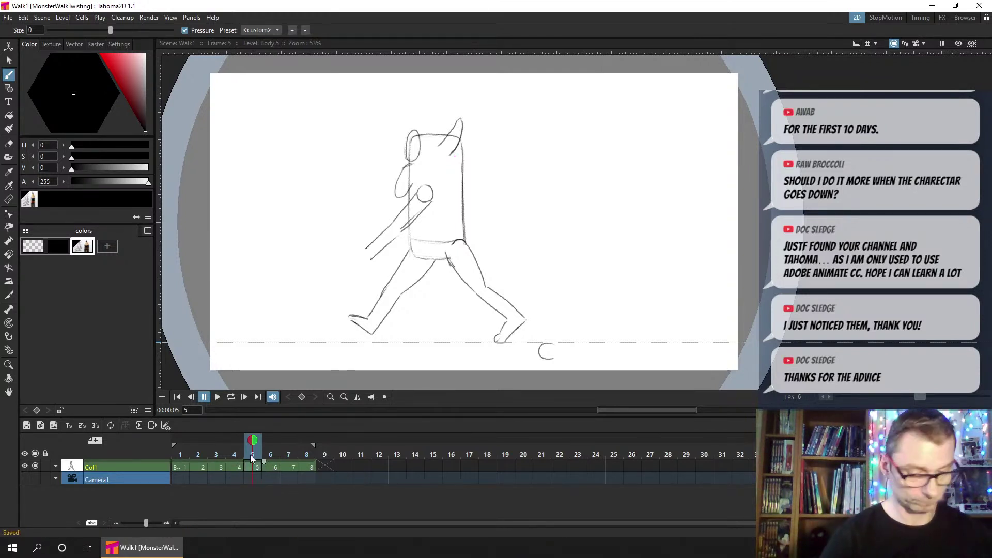
Erase the eye, nose and ear from the head on frame 5, and save the scene
key("a")
mouse_move(459, 135)
left_mouse_down()
mouse_move(439, 145)
mouse_move(462, 117)
mouse_move(447, 157)
mouse_move(462, 134)
mouse_move(430, 129)
mouse_move(419, 144)
mouse_move(414, 129)
mouse_move(405, 152)
mouse_move(419, 149)
mouse_move(396, 193)
mouse_move(418, 178)
left_mouse_up()
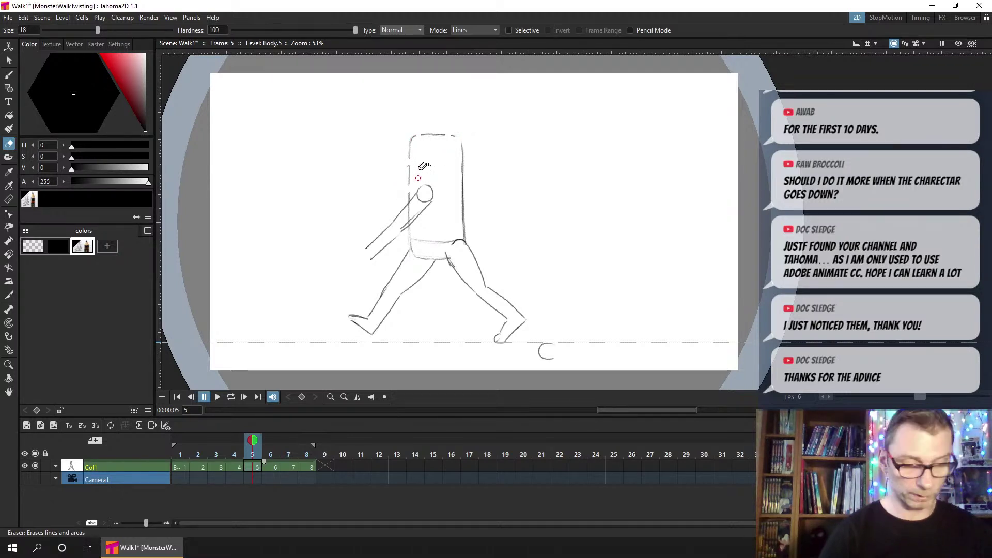
key("b")
key("ctrl+s")
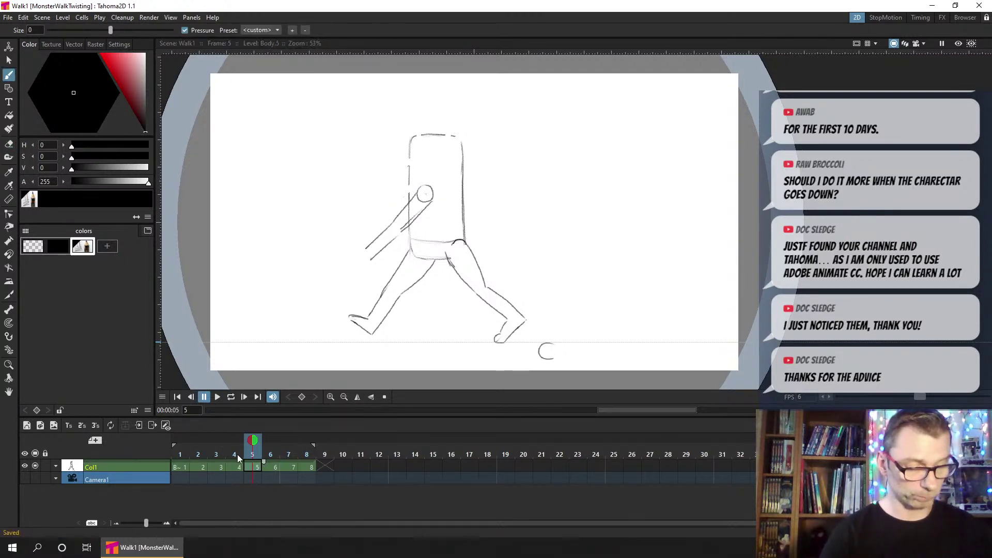
Compare the head poses on key frames 1, 3 and 5
key("comma")
key("comma")
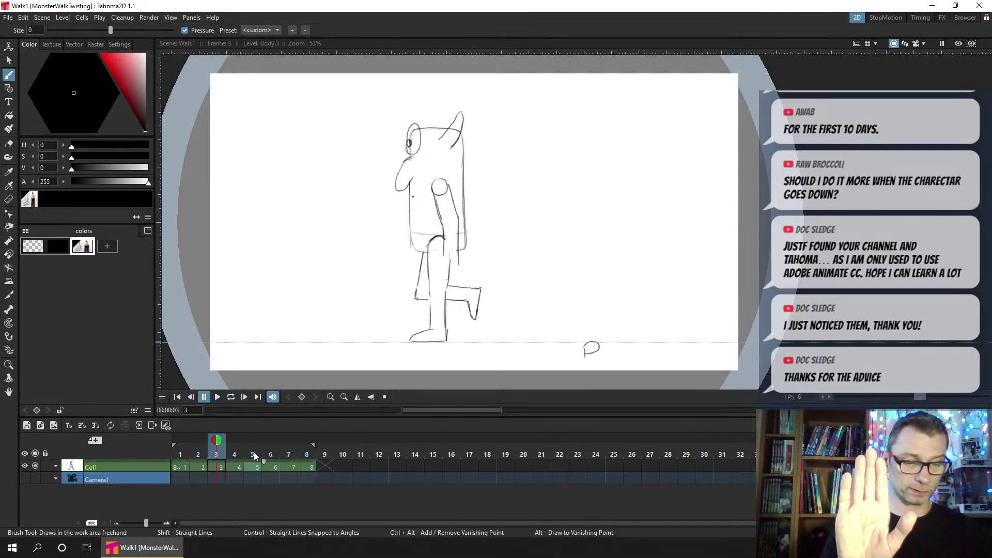
left_click(253, 452)
left_click(180, 446)
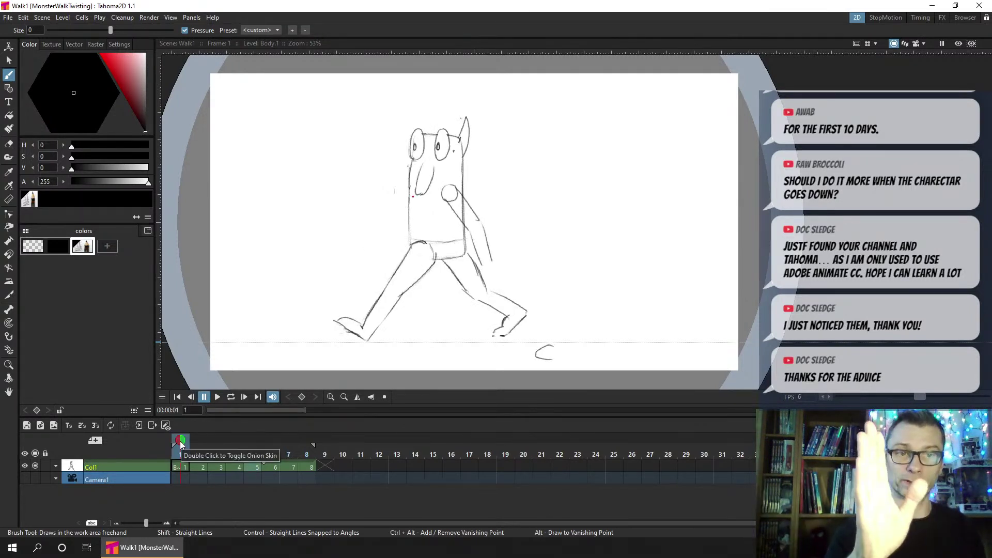
left_click(219, 466)
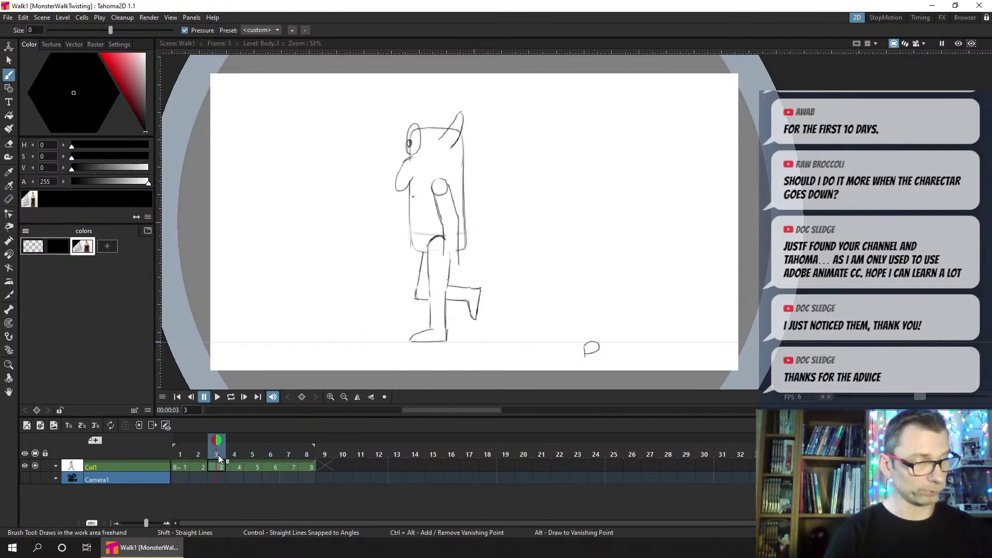
left_click(257, 466)
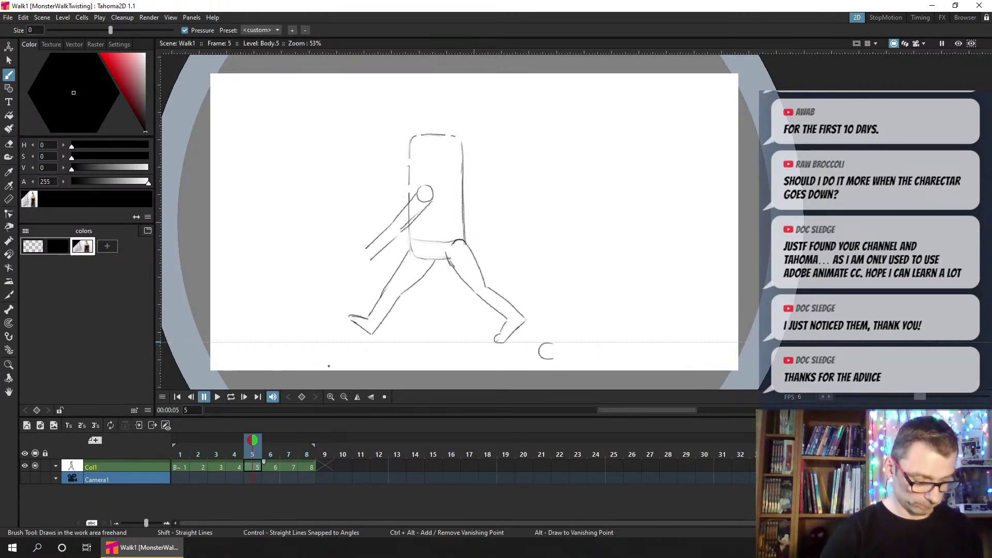
Flip repeatedly between frames 3 and 5 to judge where the ear should sit on the turned-away head
key("comma")
key("comma")
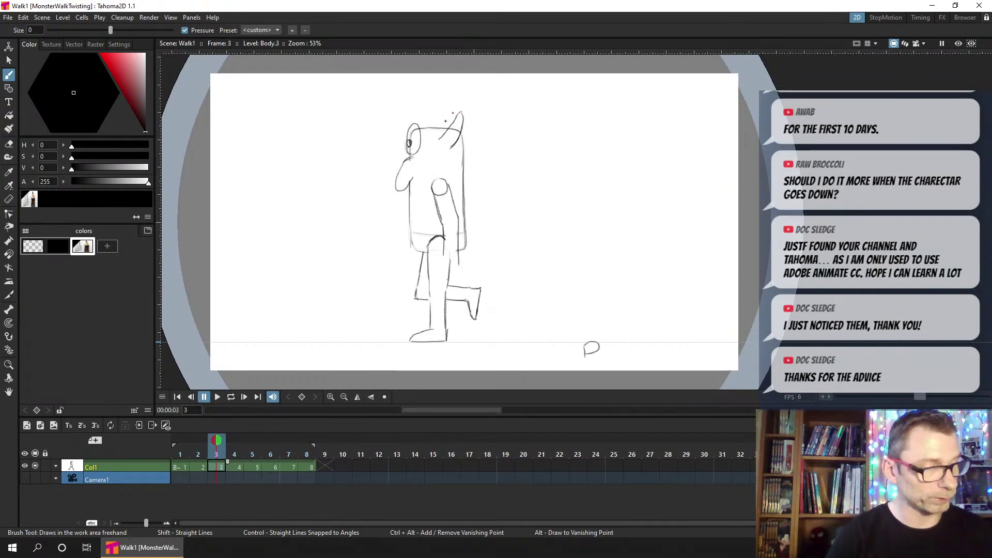
key("period")
key("period")
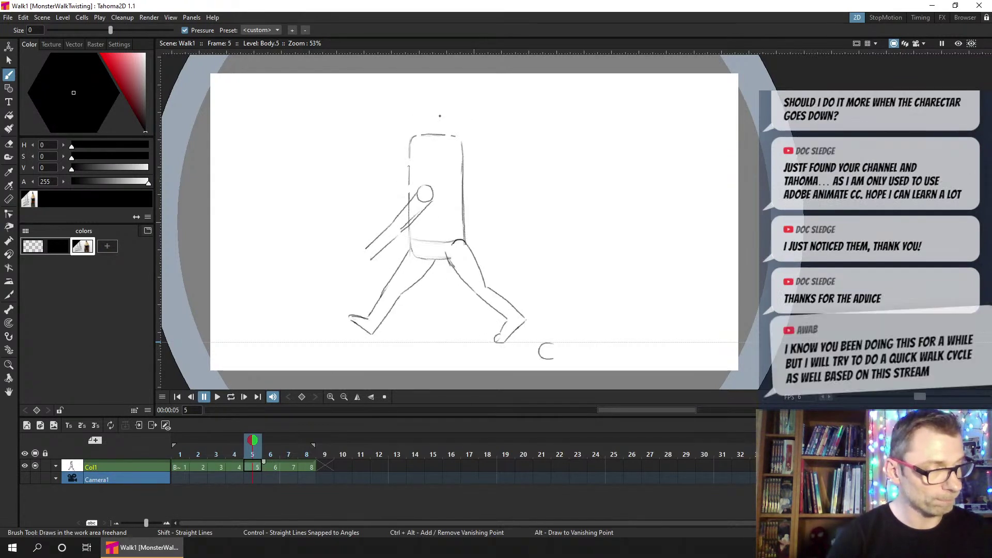
key("comma")
key("comma")
key("period")
key("period")
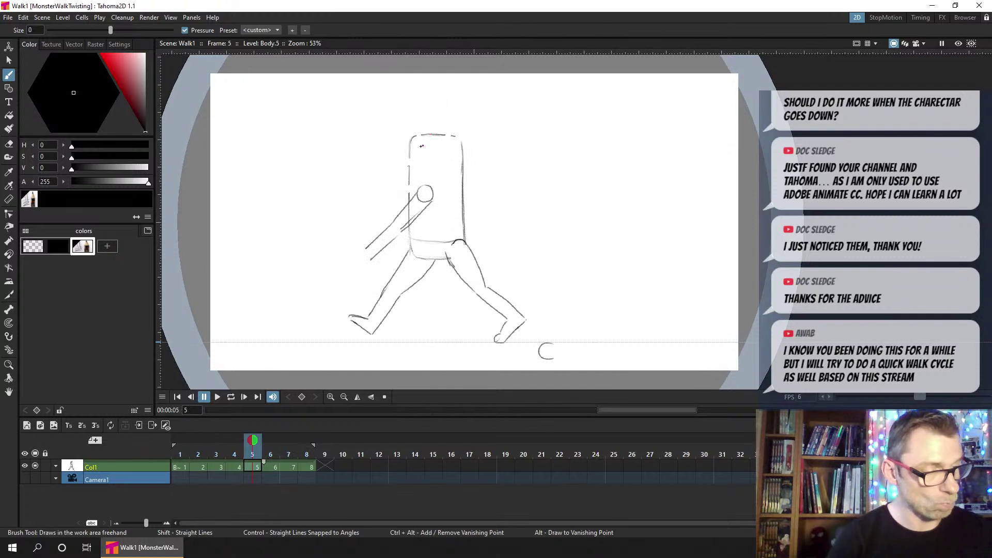
key("comma")
key("comma")
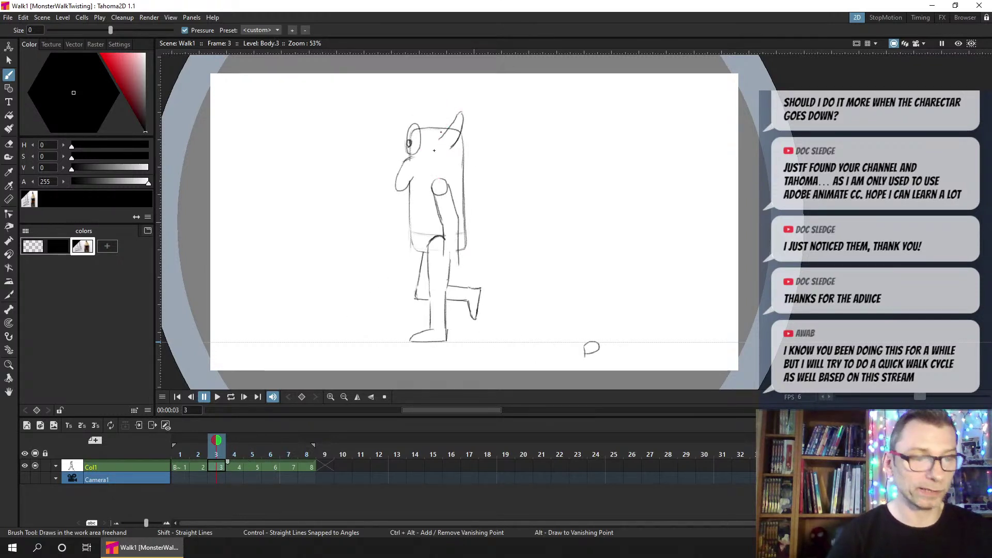
key("period")
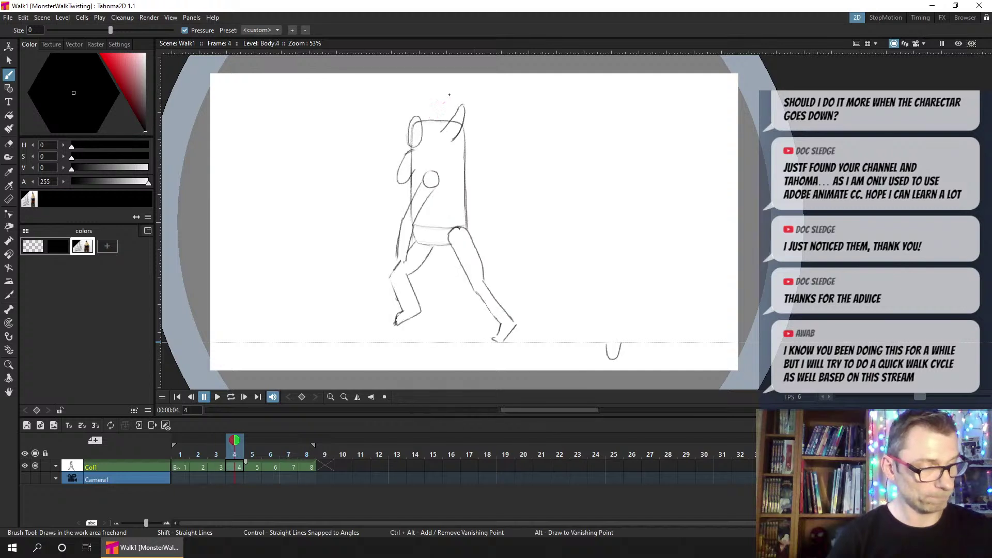
key("period")
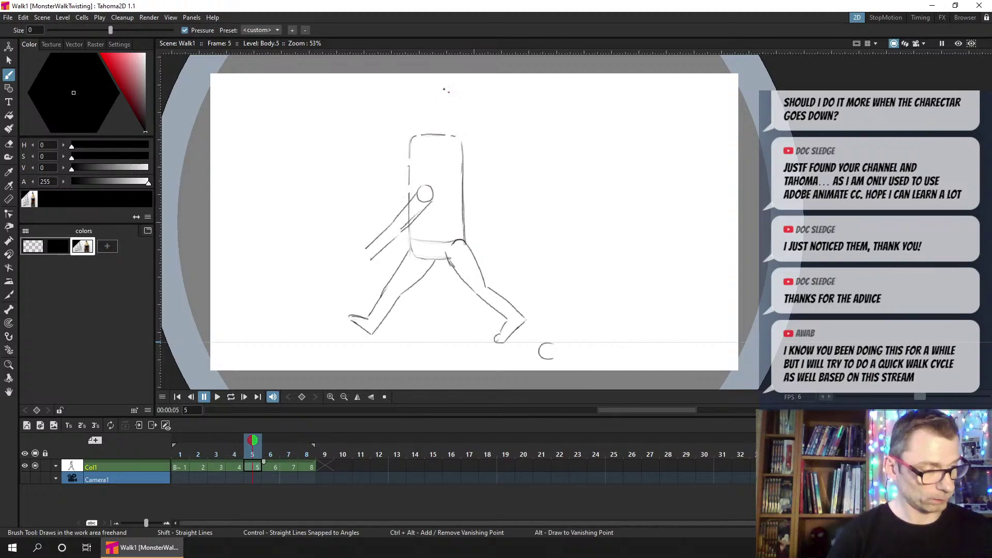
key("comma")
key("comma")
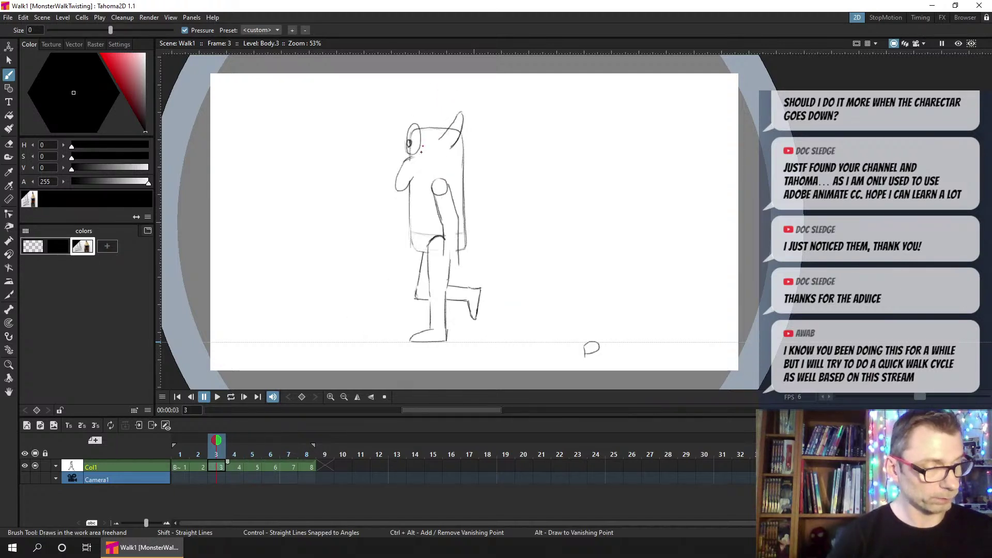
key("period")
key("period")
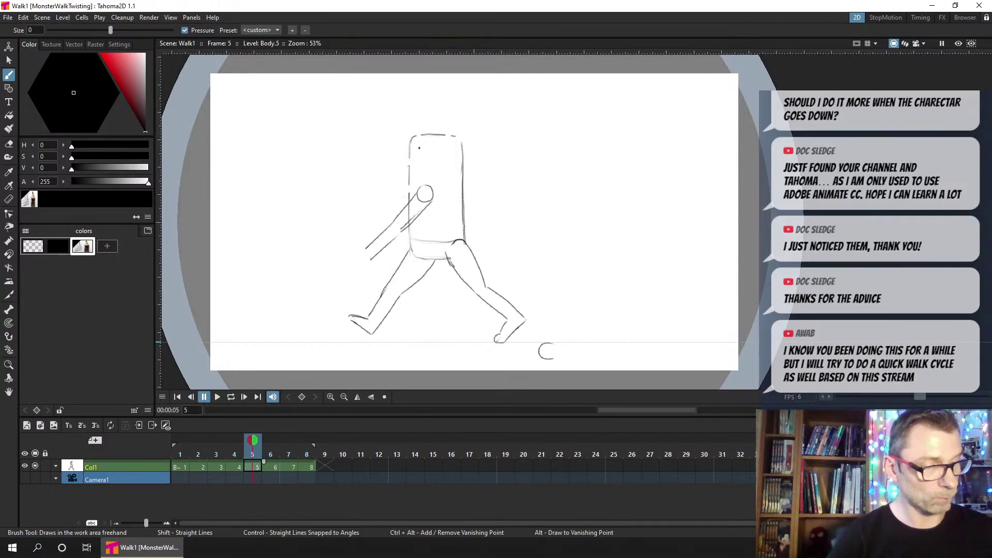
Draw the pointed ear across the middle of the head's top edge on frame 5, checking it against frames 3 and 4
left_click_drag(431, 119, 431, 113)
key("comma")
key("comma")
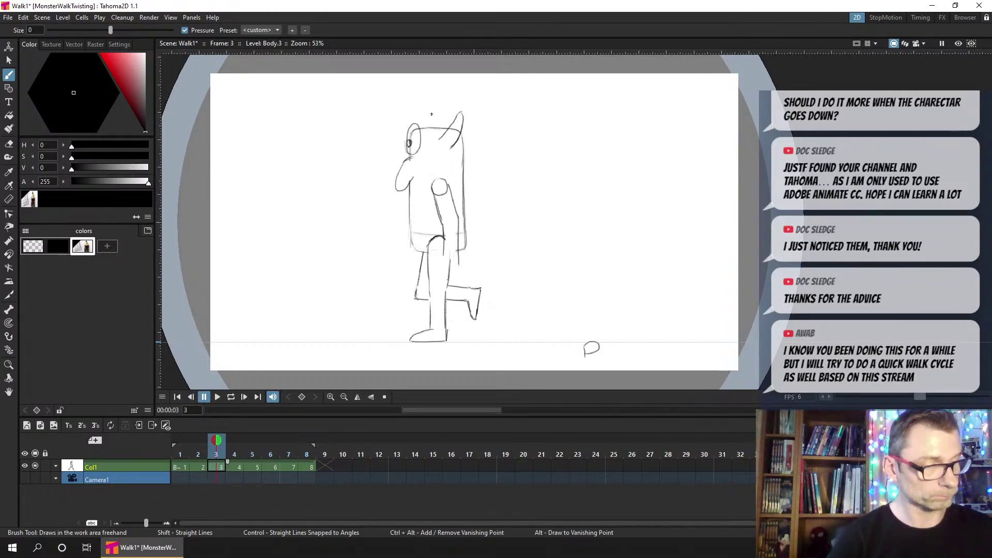
key("period")
key("period")
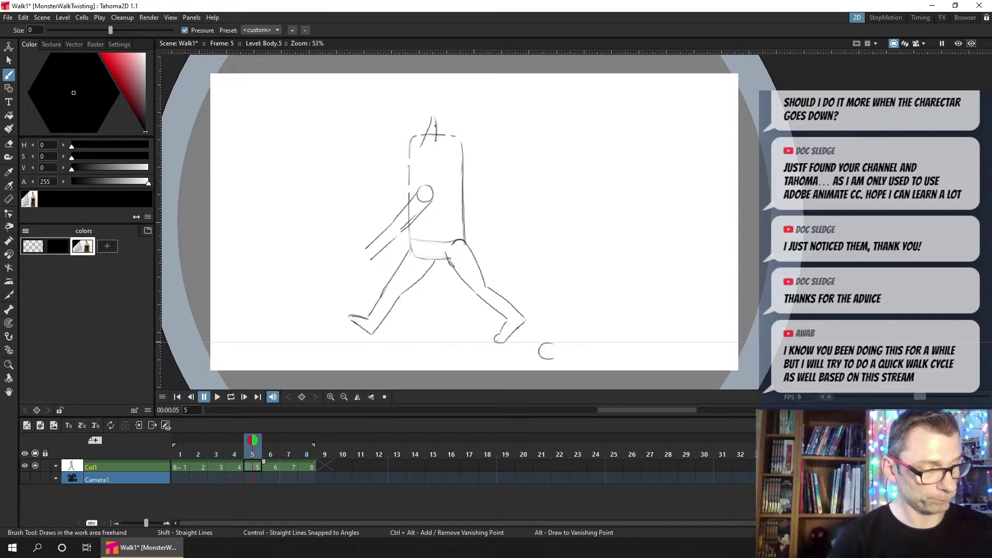
left_click_drag(432, 118, 437, 137)
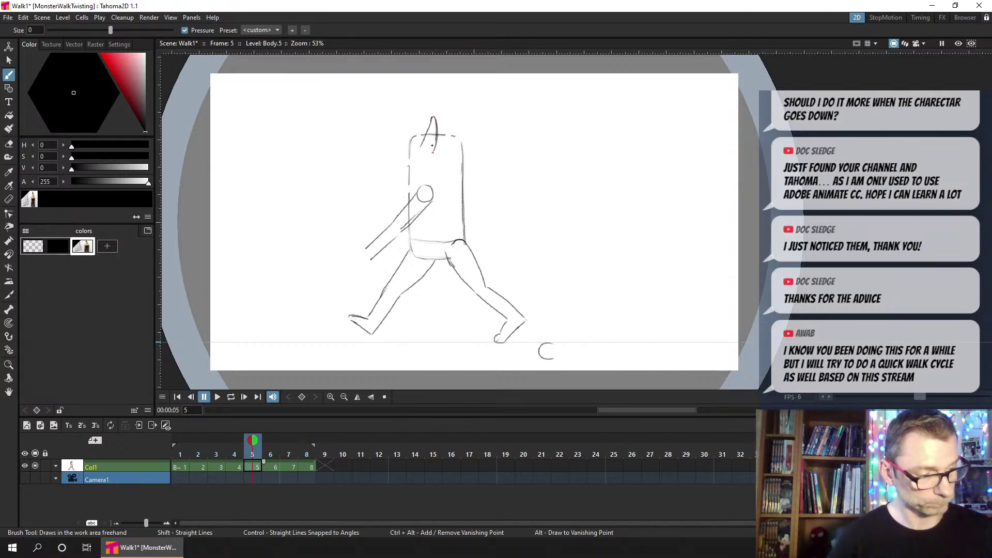
key("comma")
key("comma")
key("period")
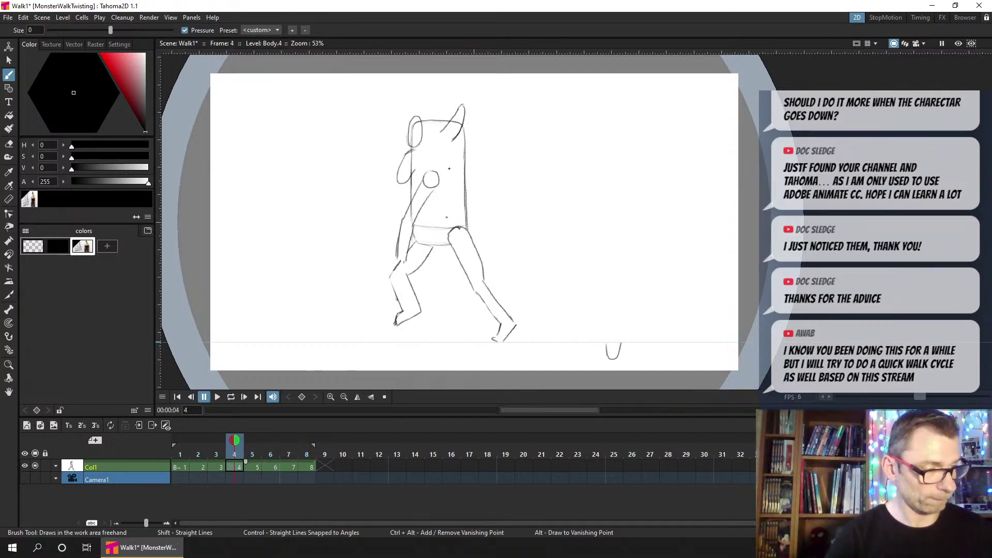
key("period")
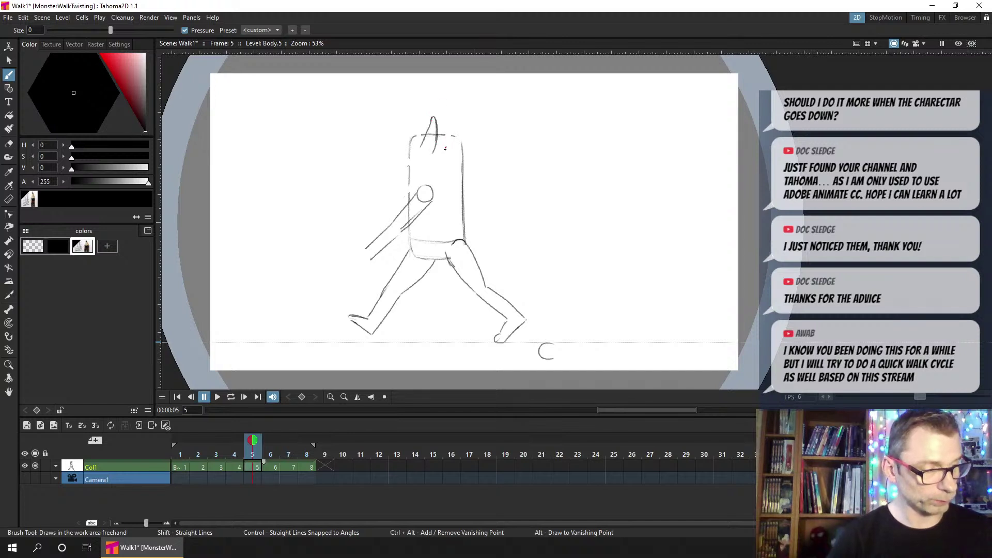
Show the onion skins on frame 4, erase its ear at the back of the head, and save the scene
key("comma")
left_click(243, 440)
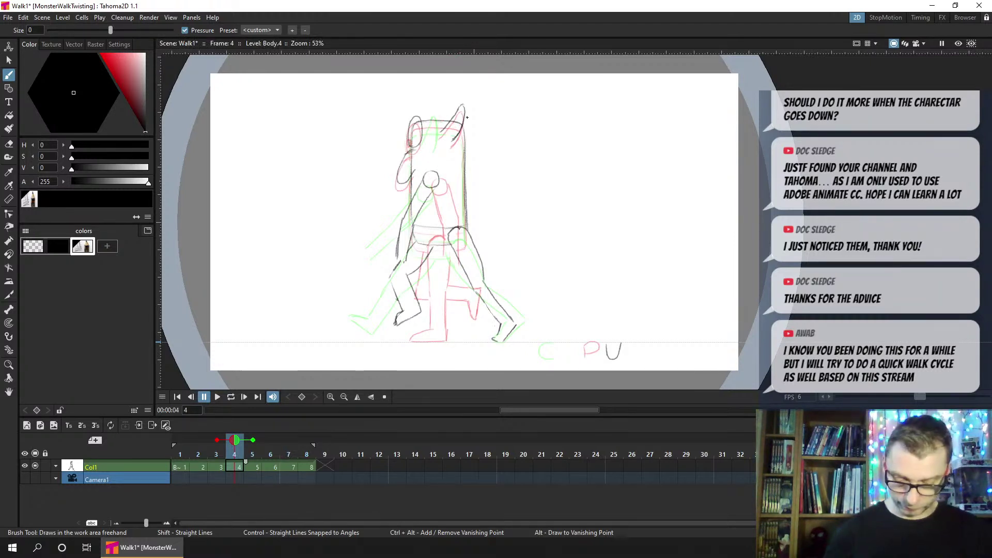
key("a")
mouse_move(443, 130)
left_mouse_down()
mouse_move(462, 104)
mouse_move(453, 143)
left_mouse_up()
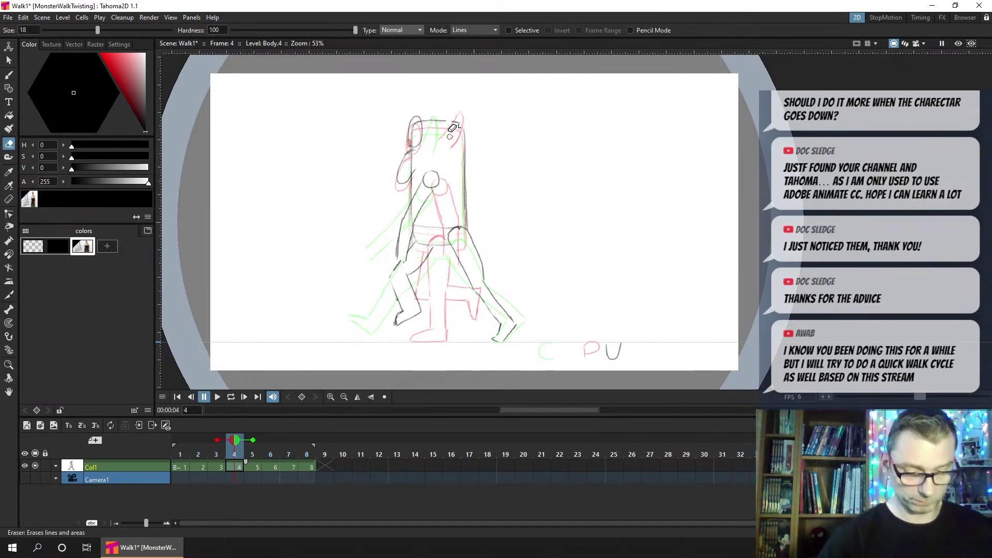
key("b")
key("ctrl+s")
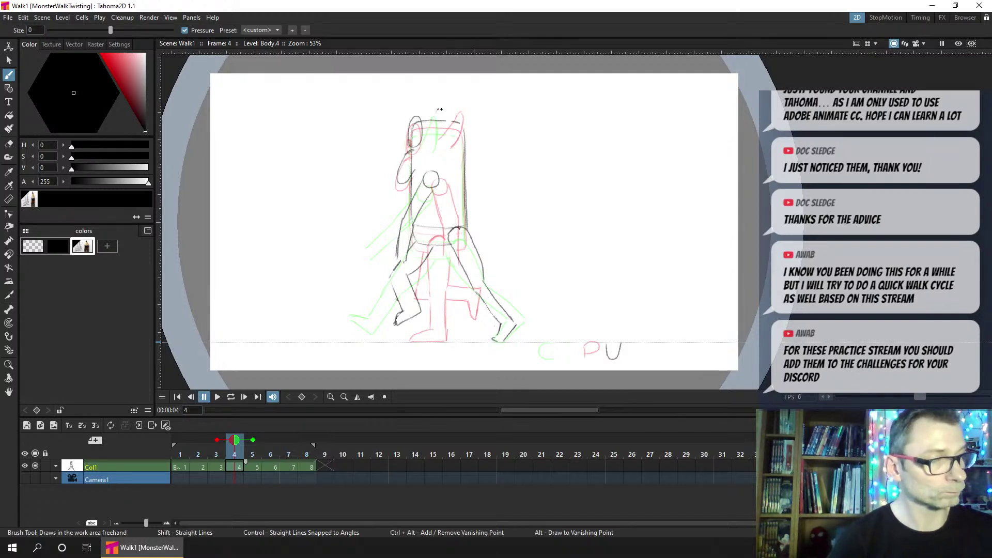
Redraw frame 4's ear between its onion-skinned positions on frames 3 and 5, and refine its outline
left_click_drag(436, 111, 443, 110)
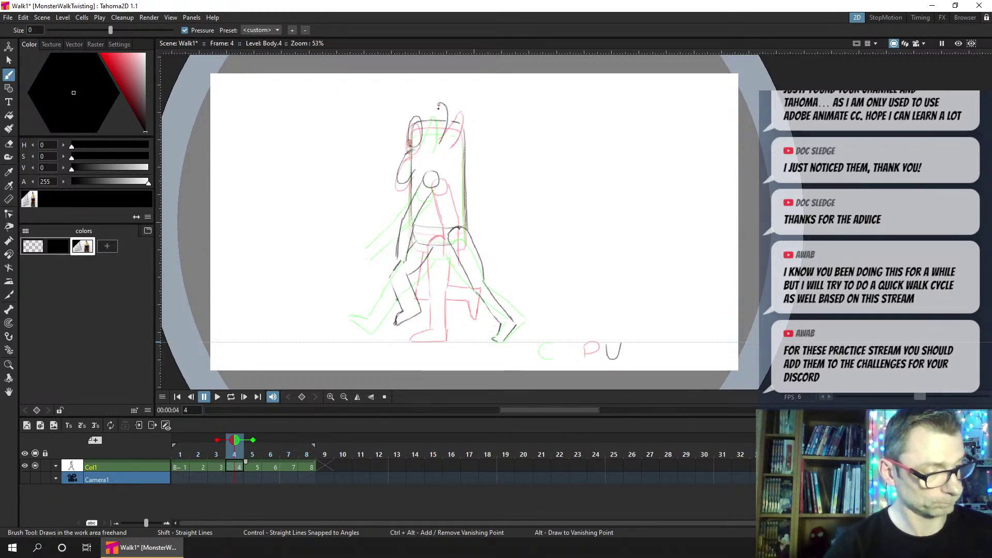
key("ctrl+z")
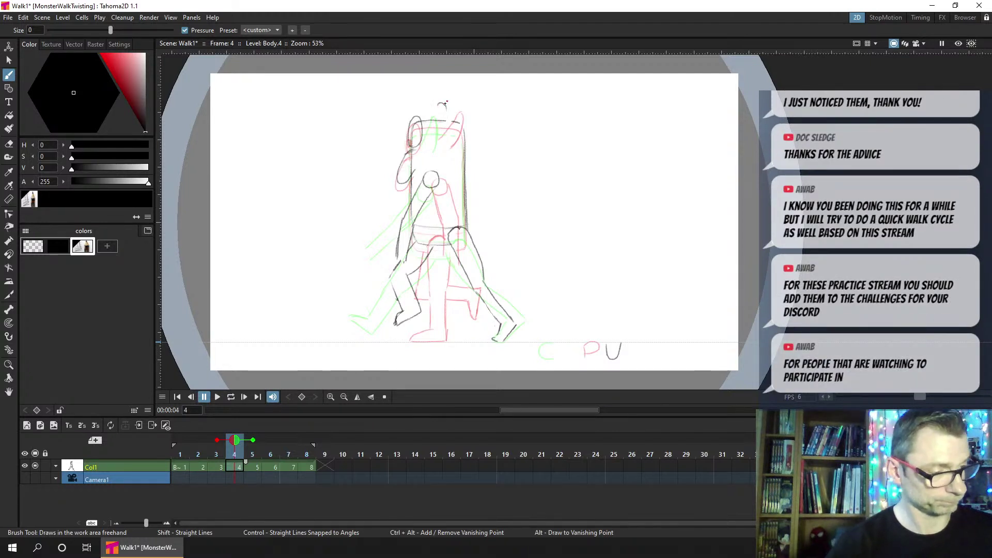
key("z")
left_click_drag(439, 105, 445, 107)
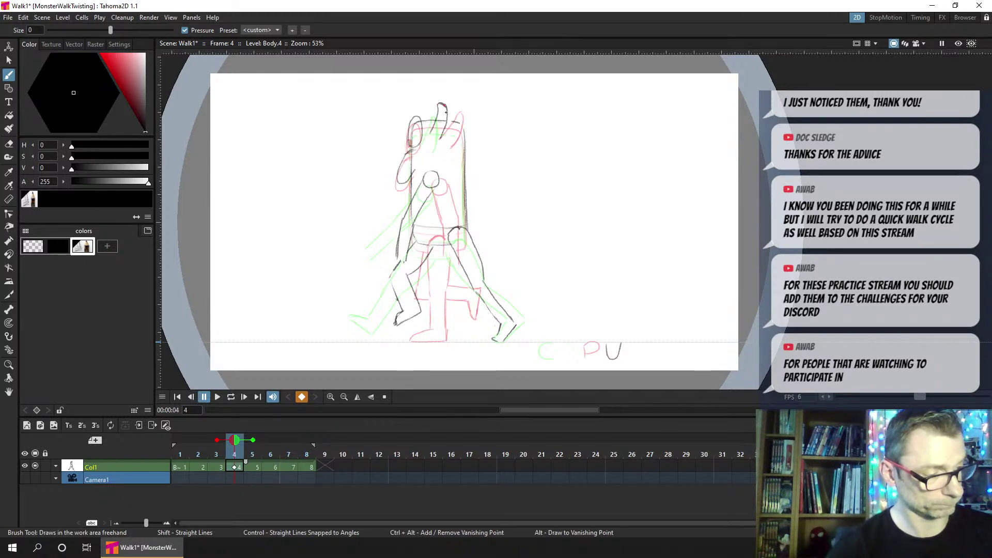
key("e")
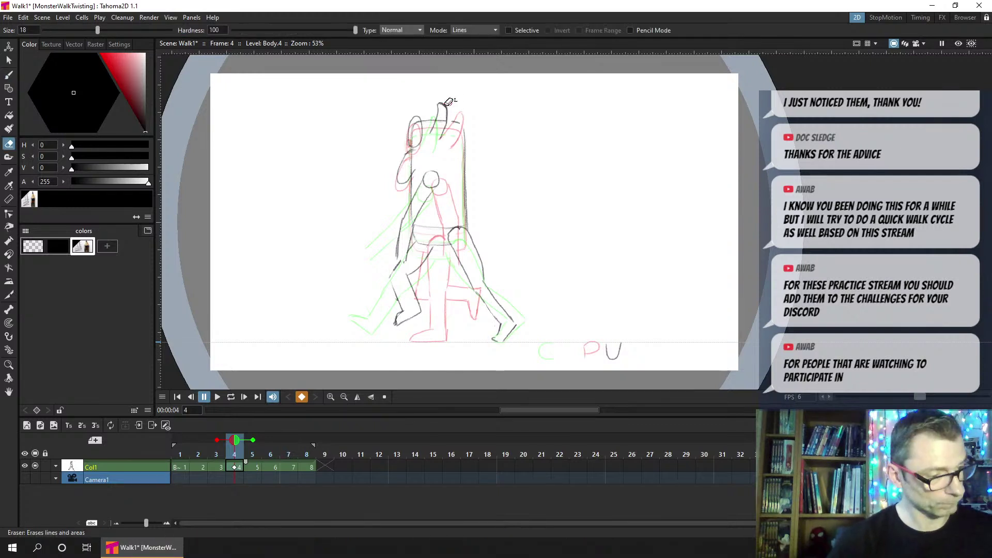
key("b")
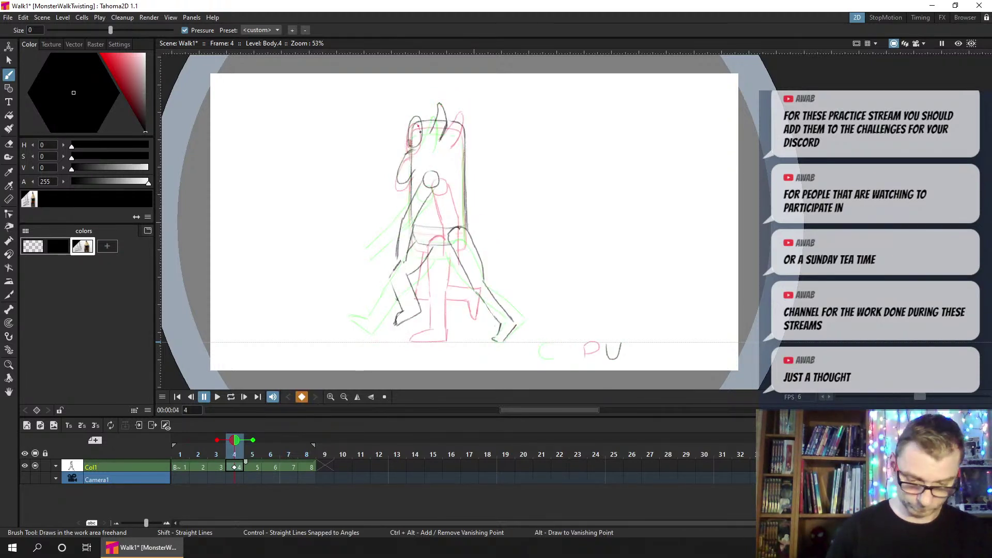
Erase the eye on frame 4, and close the gaps in the head's top outline on frame 5
key("a")
mouse_move(421, 140)
left_mouse_down()
mouse_move(429, 124)
mouse_move(416, 116)
mouse_move(422, 141)
mouse_move(410, 135)
mouse_move(423, 126)
left_mouse_up()
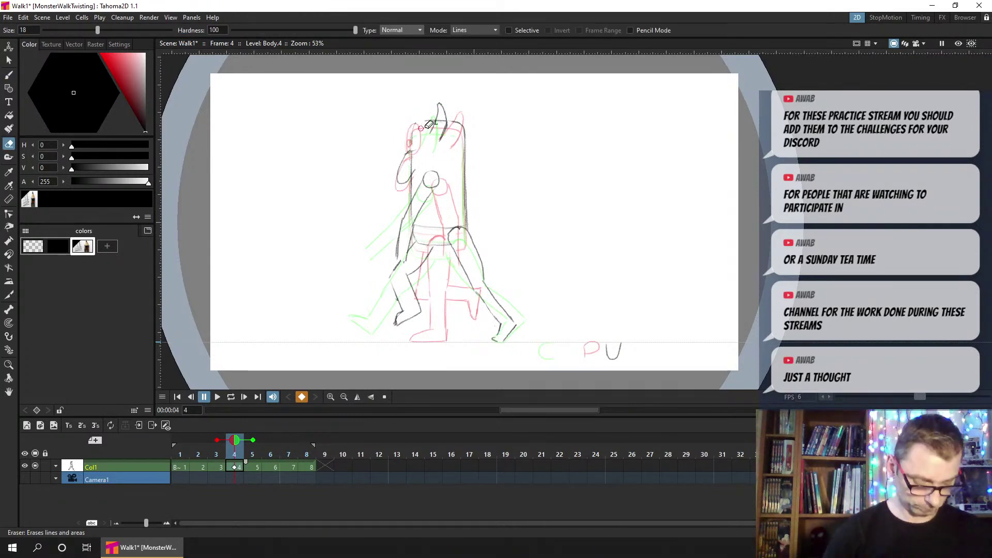
key("period")
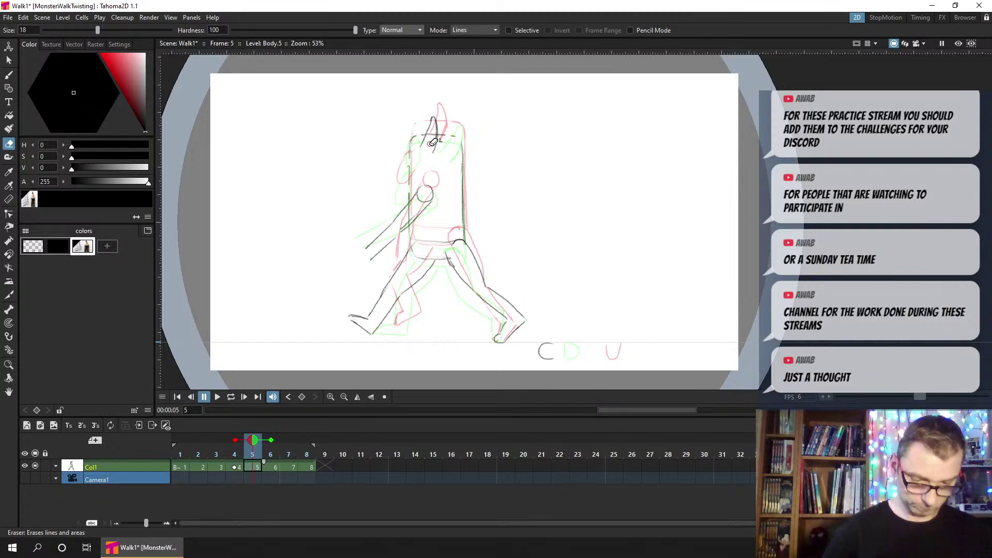
key("b")
key("ctrl+s")
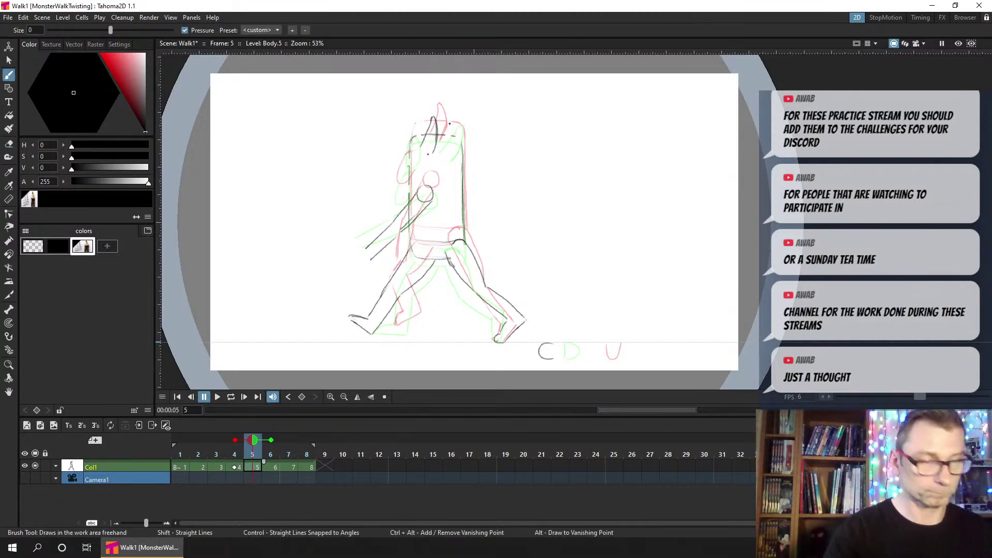
left_click_drag(422, 135, 440, 134)
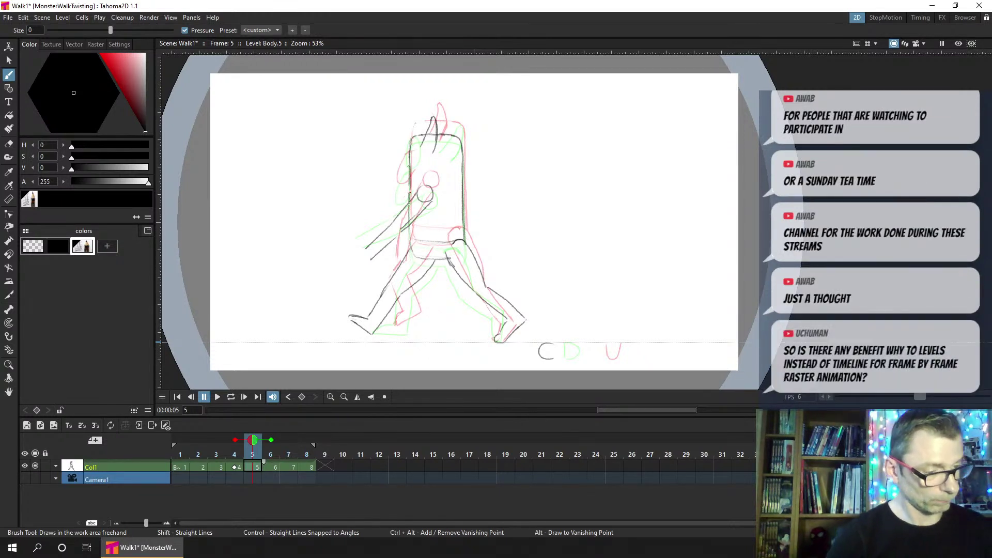
Remove the stray keyframe from frame 4, and flip through frames 3 to 5 to compare the head poses
left_click(234, 467)
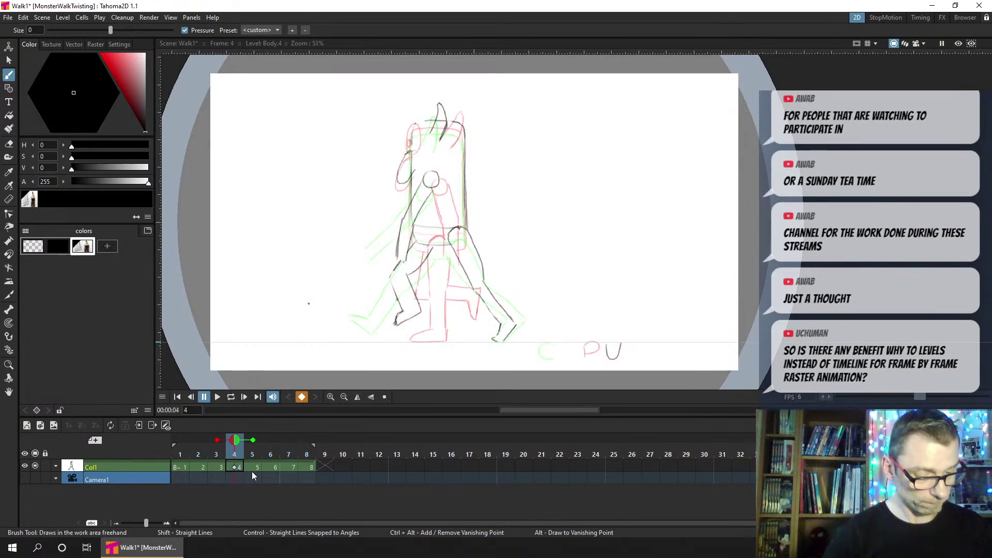
left_click(253, 467)
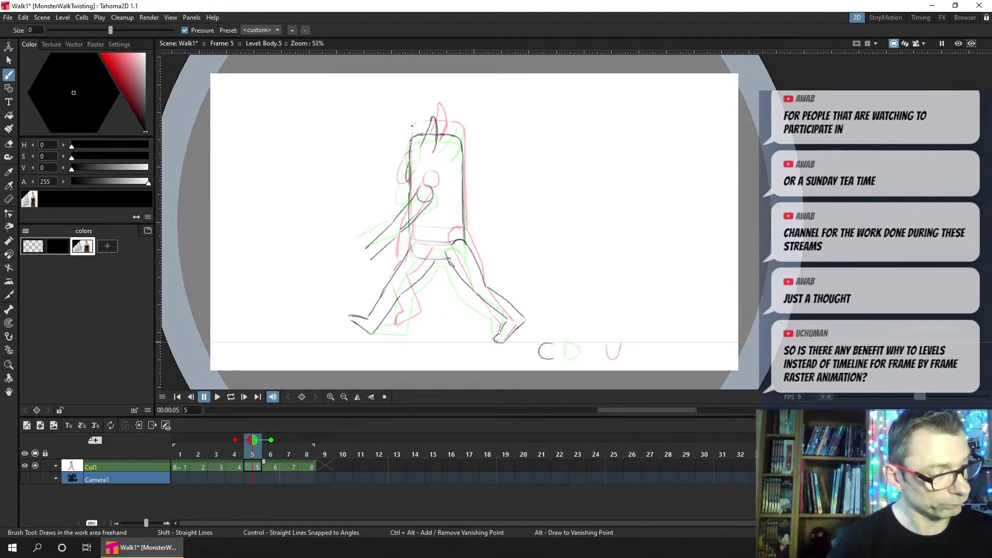
key("comma")
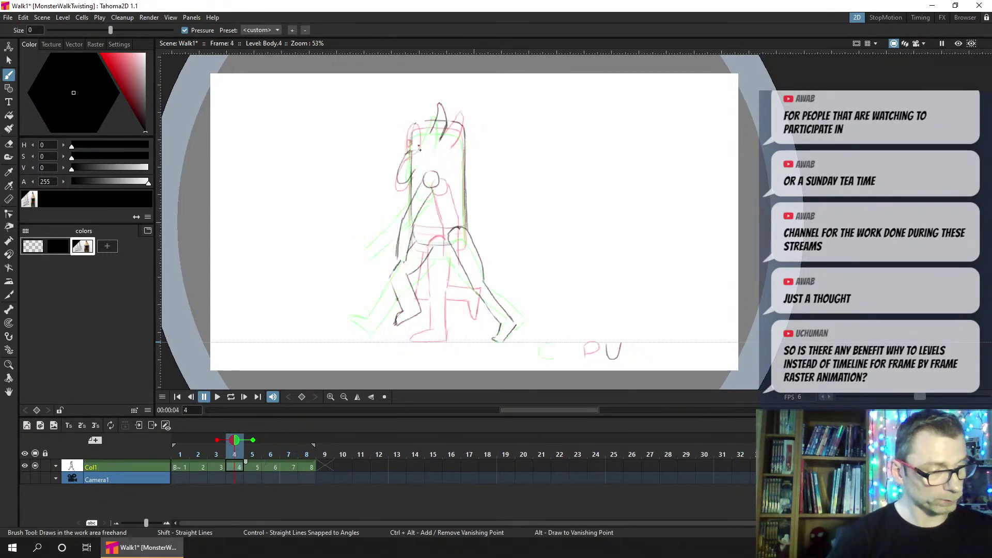
key("comma")
key("period")
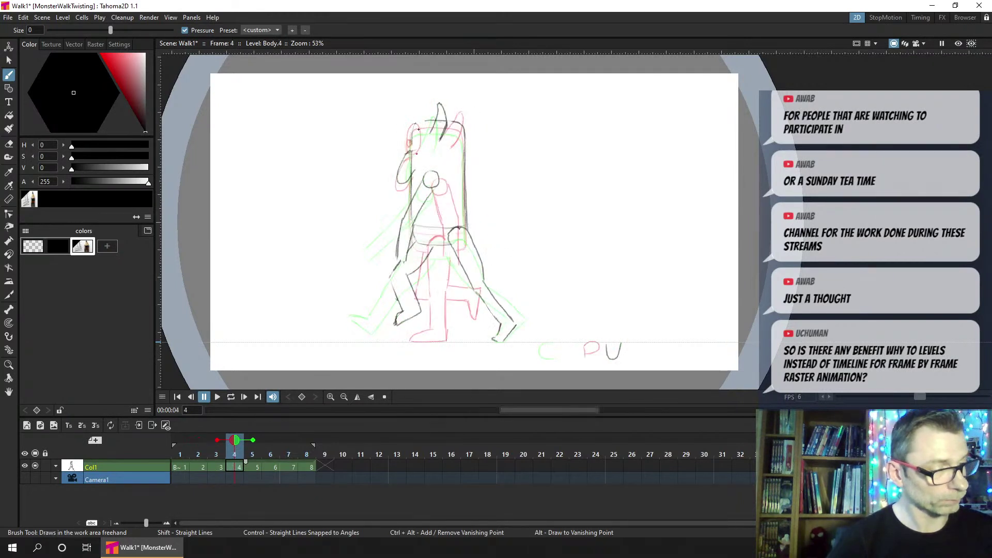
Check frame 5's head against the frame 4 drawing, return to frame 4, and save the scene
key("period")
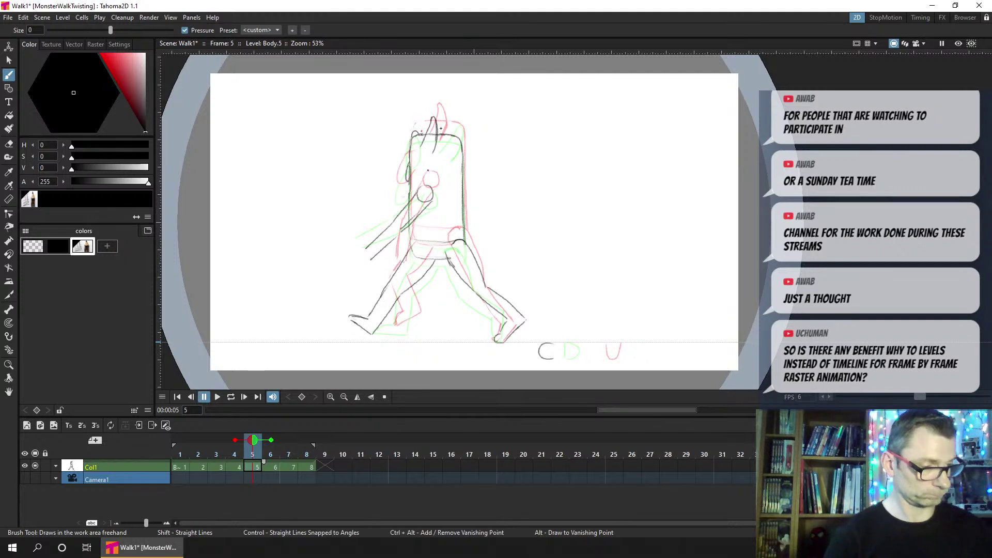
key("a")
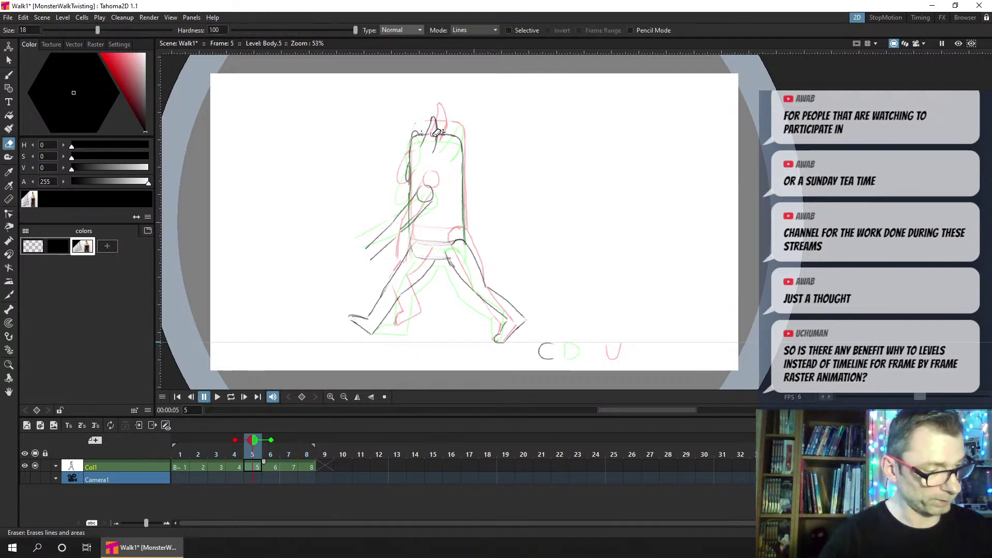
left_click(237, 457)
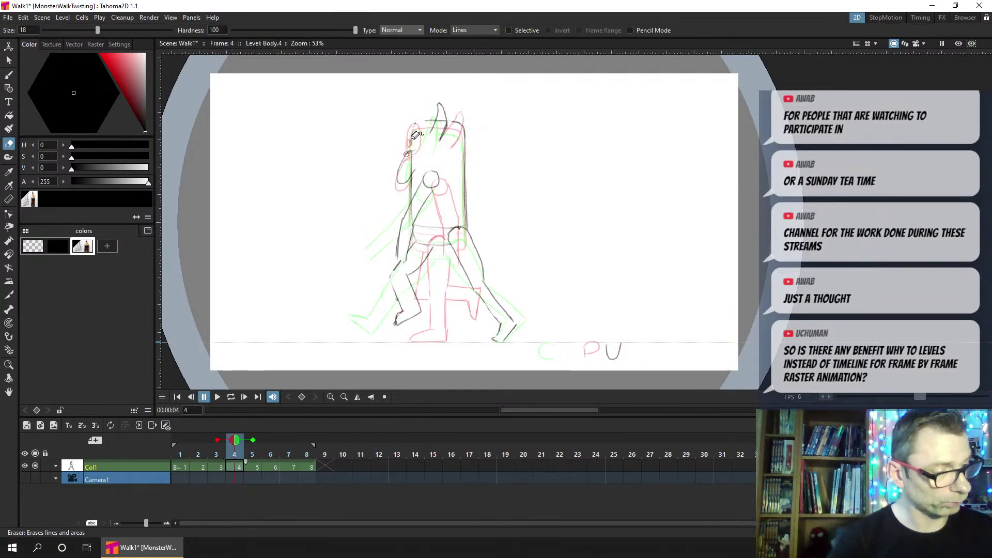
key("b")
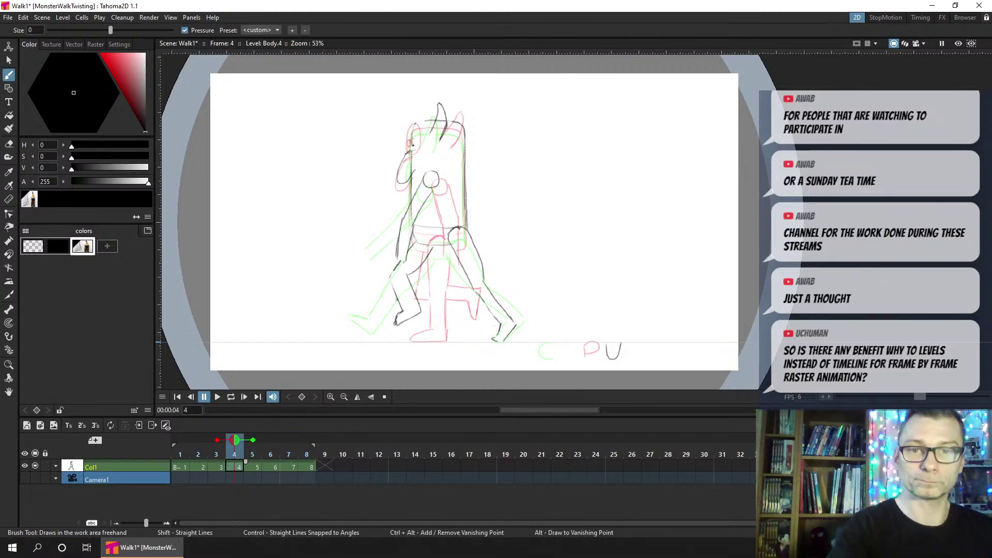
key("ctrl+s")
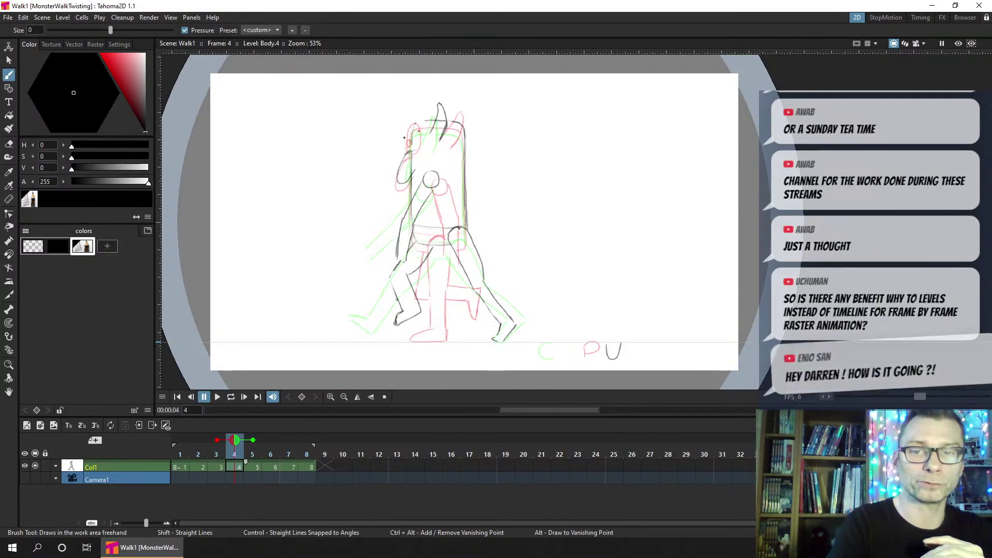
key("ctrl+s")
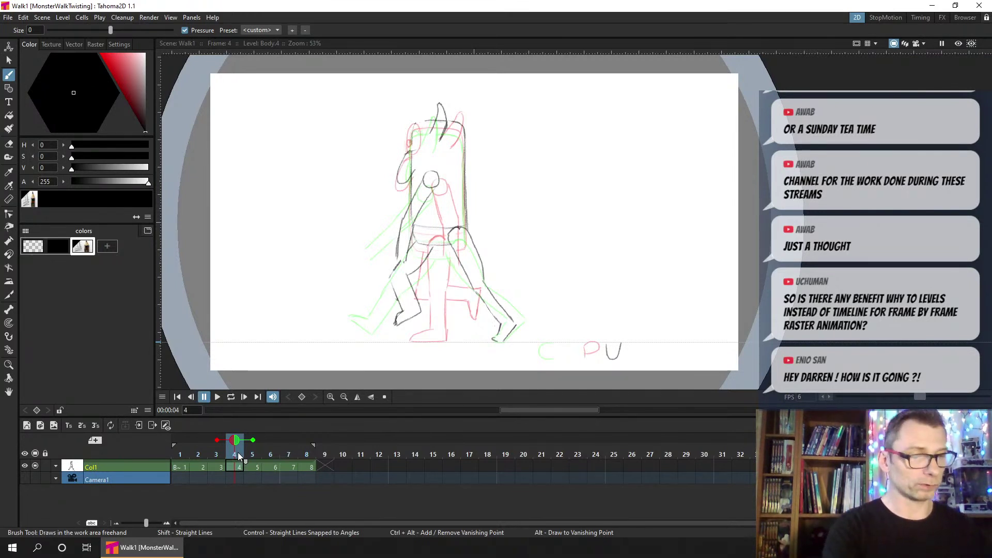
Compare with frame 3, extend frame 4's head outline up to its front upper corner, and save the scene
left_click(219, 468)
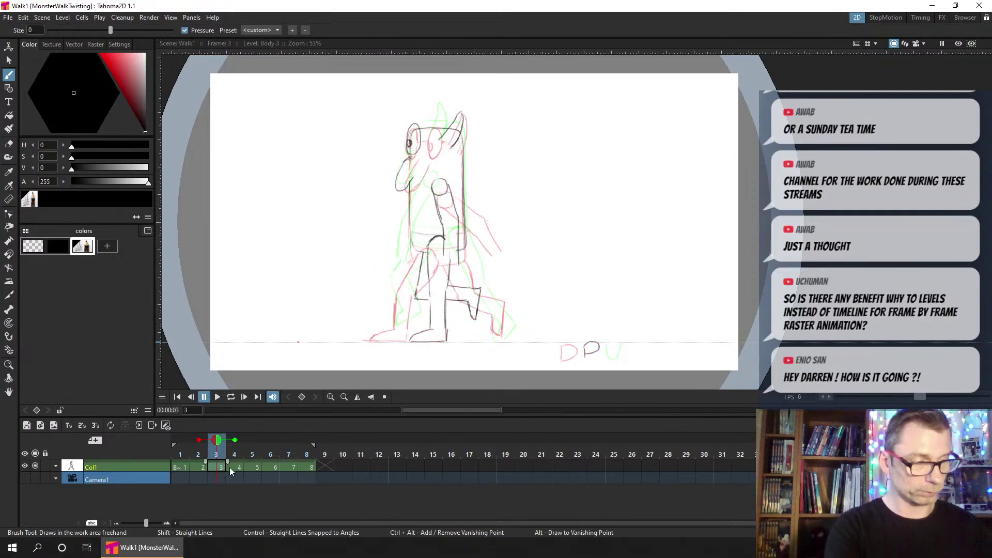
left_click(238, 464)
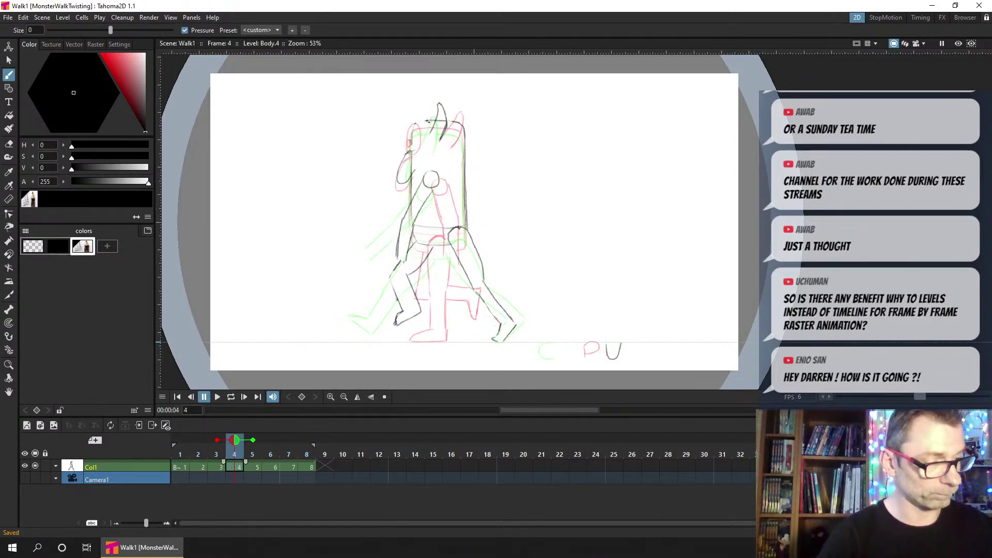
left_click_drag(412, 135, 414, 132)
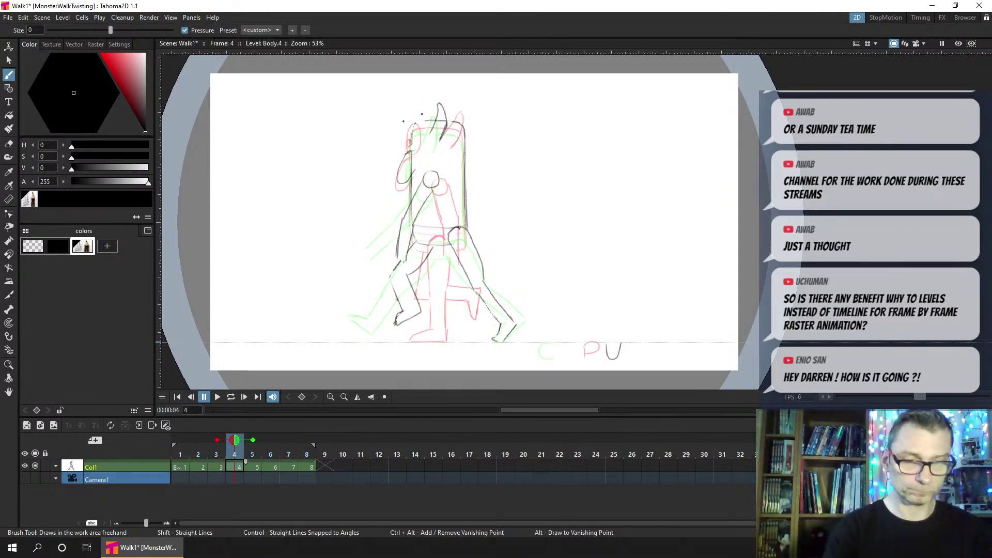
key("ctrl+s")
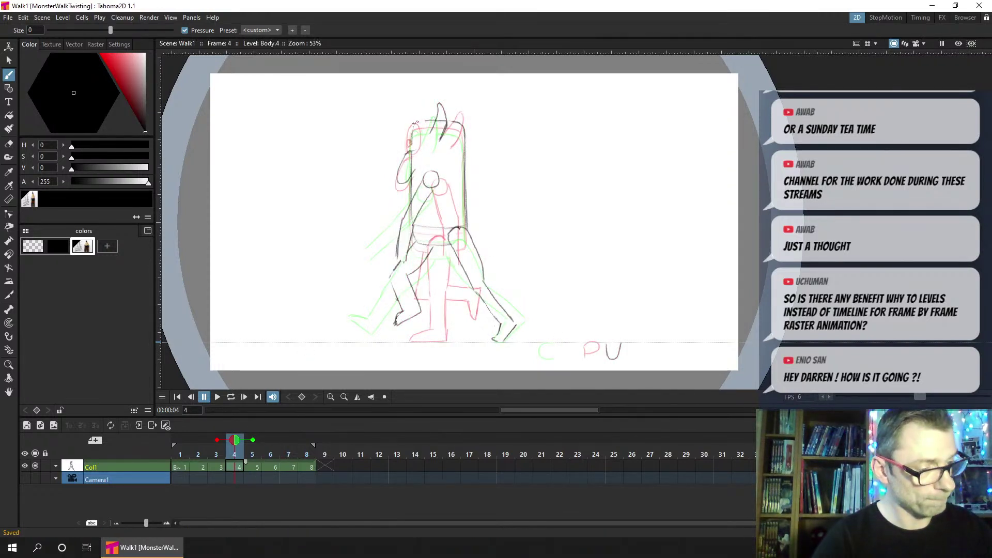
left_click(415, 123)
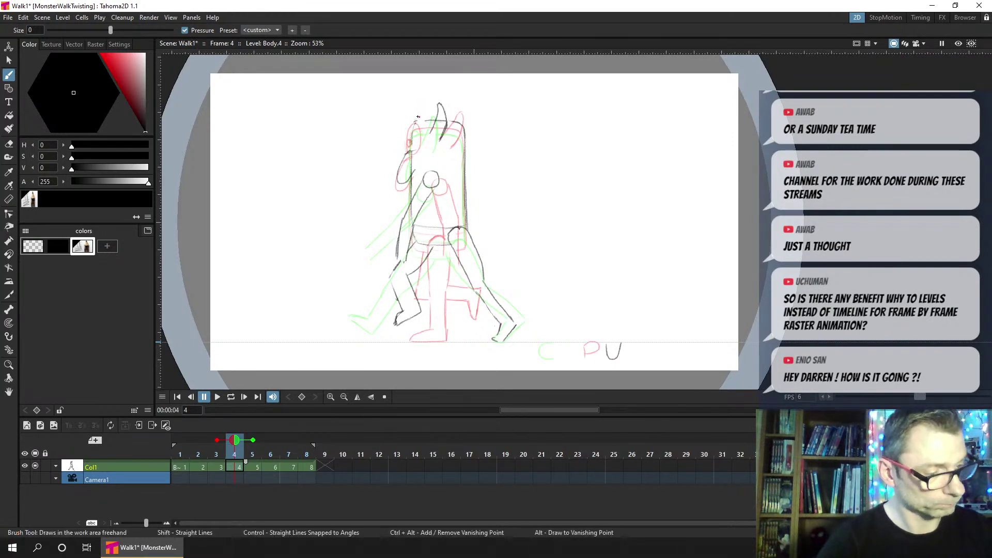
Draw a narrow oval eye with a pupil at the front edge of the head on frame 4, saving the scene
left_click_drag(409, 138, 417, 118)
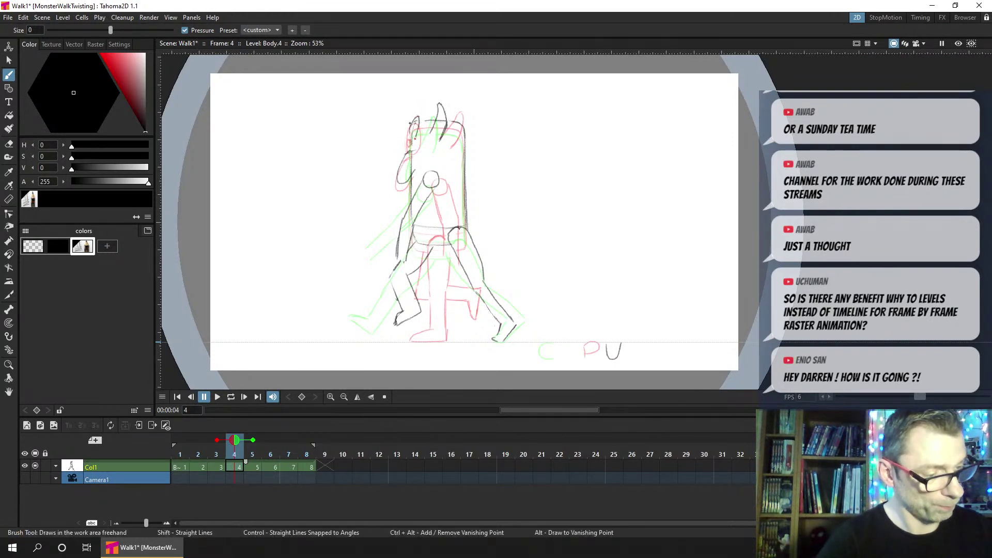
key("ctrl+z")
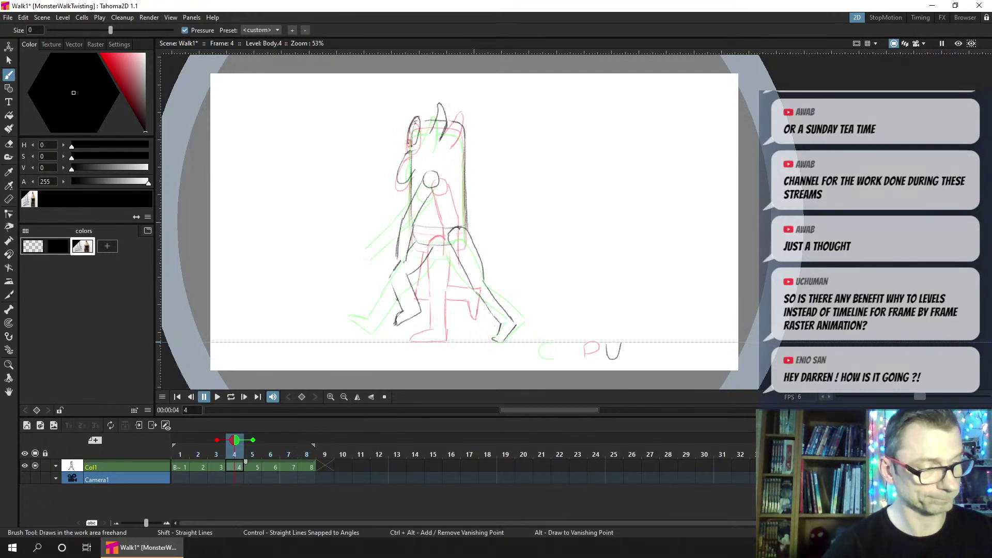
key("ctrl+s")
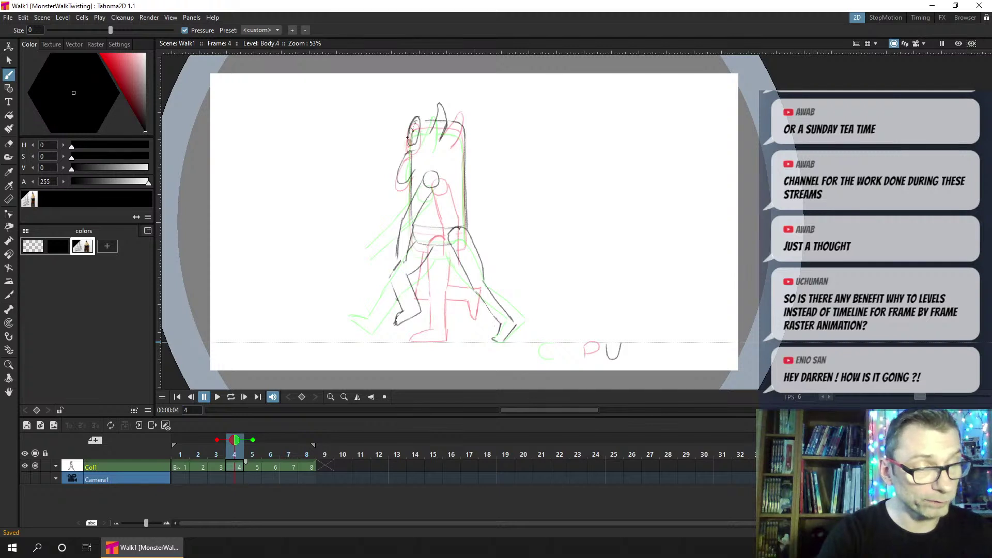
left_click_drag(408, 137, 412, 133)
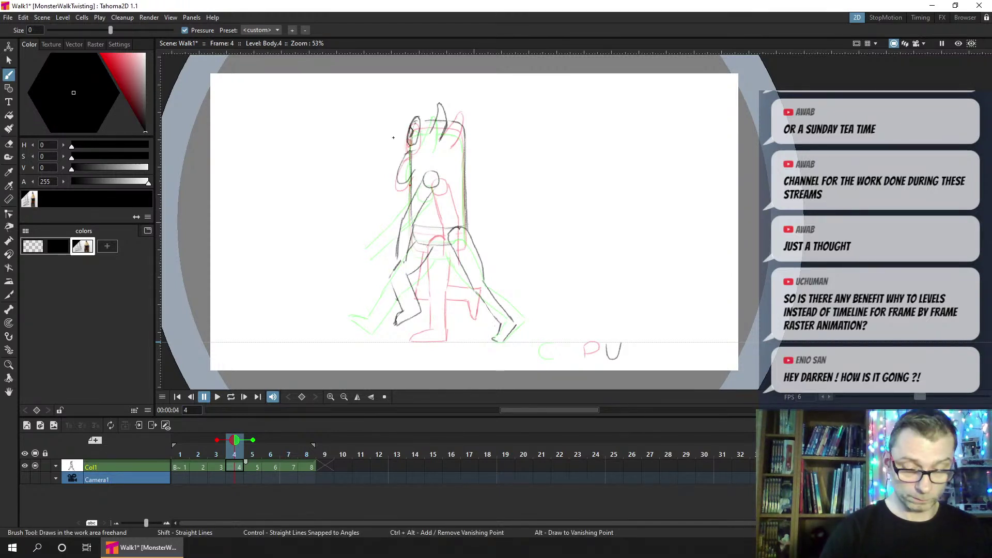
Erase the old snout shape below the eye on frame 4 and save the scene
key("a")
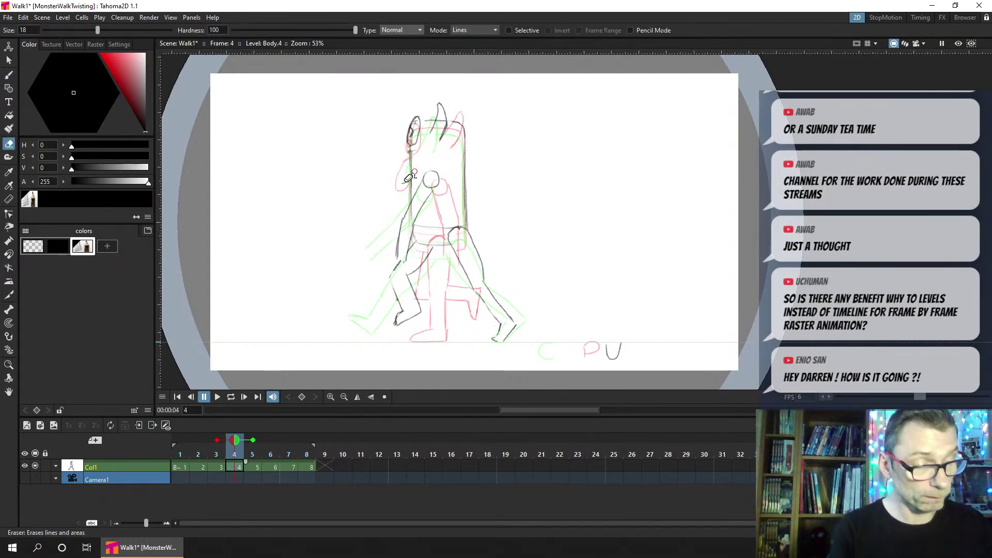
key("b")
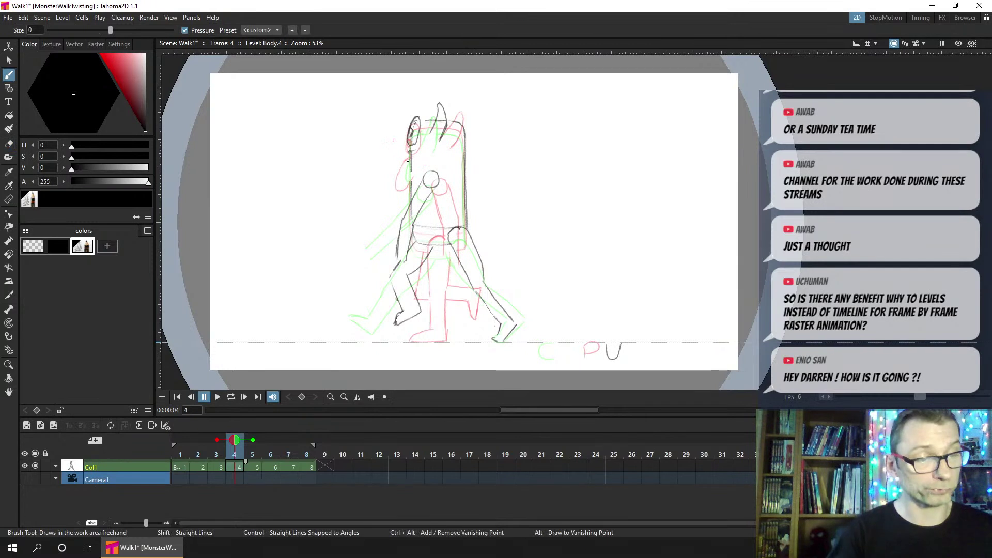
key("ctrl+s")
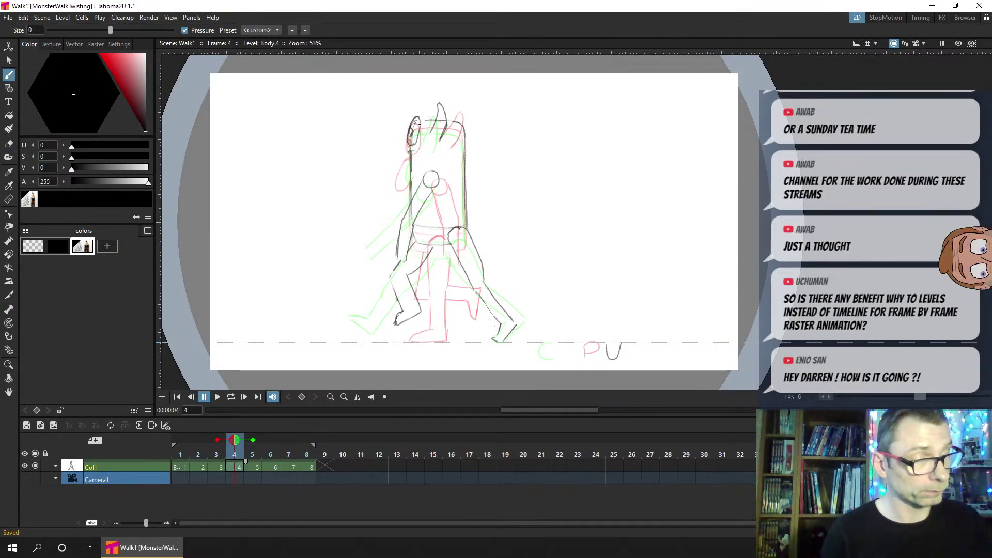
Close the head's top outline between the eye and the ear on frame 4, and clean up the line crossing the ear
left_click(420, 124)
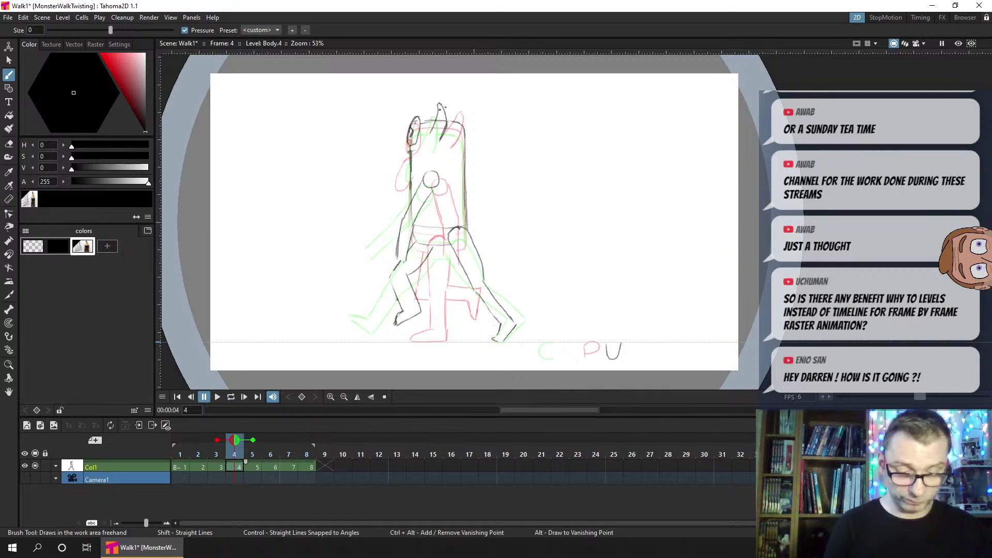
key("e")
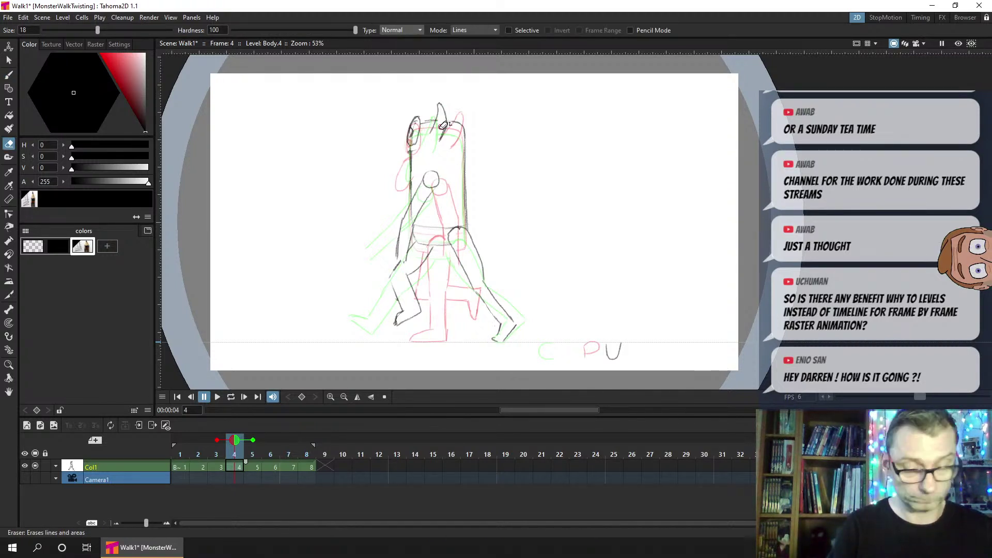
key("b")
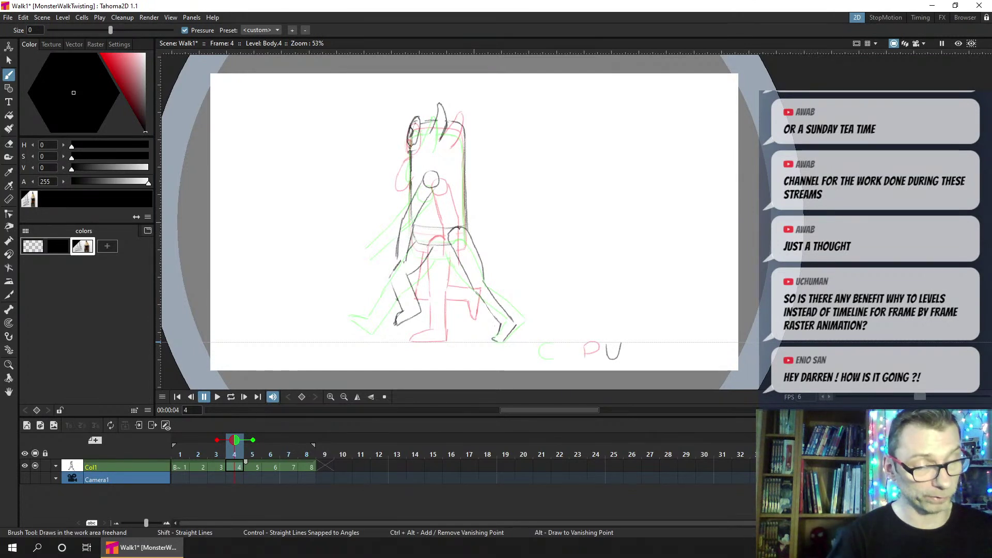
Redraw the snout below the eye on frame 4 as a narrower shape against the head, and save the scene
left_click_drag(406, 177, 409, 151)
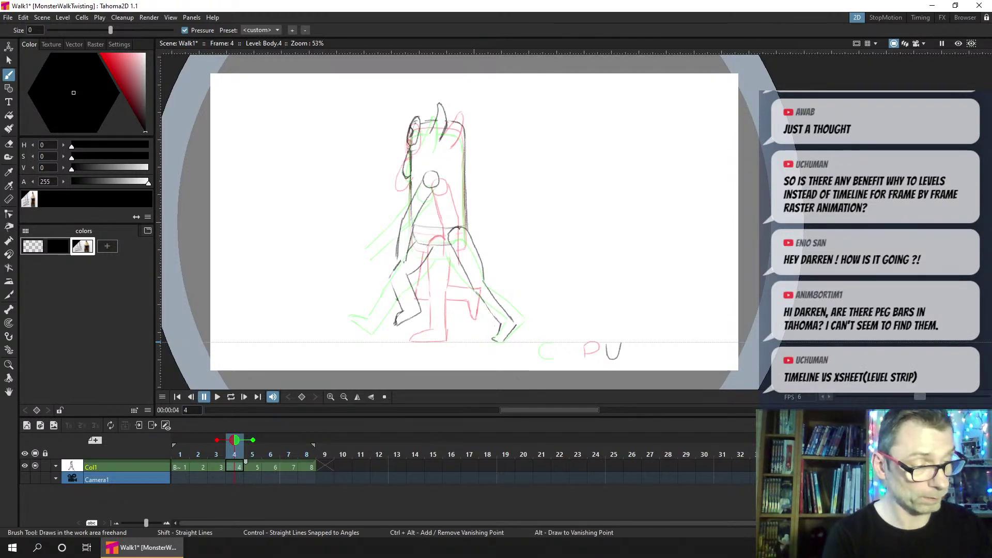
key("ctrl+s")
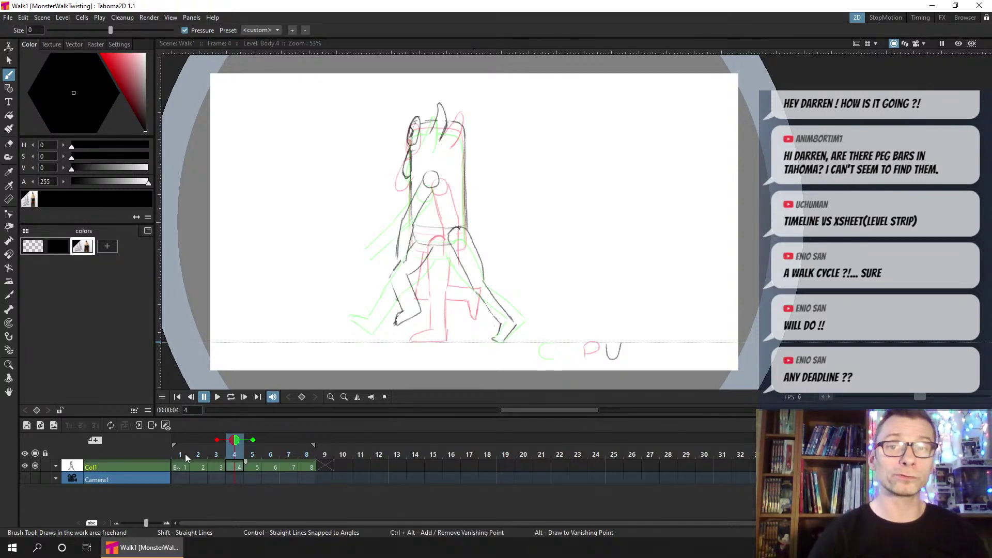
left_click(923, 16)
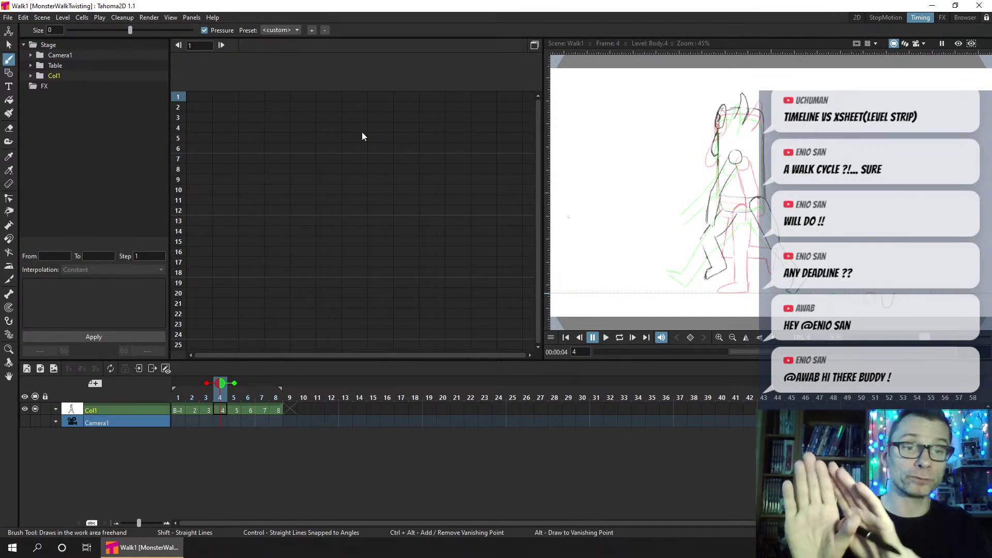
left_click(857, 18)
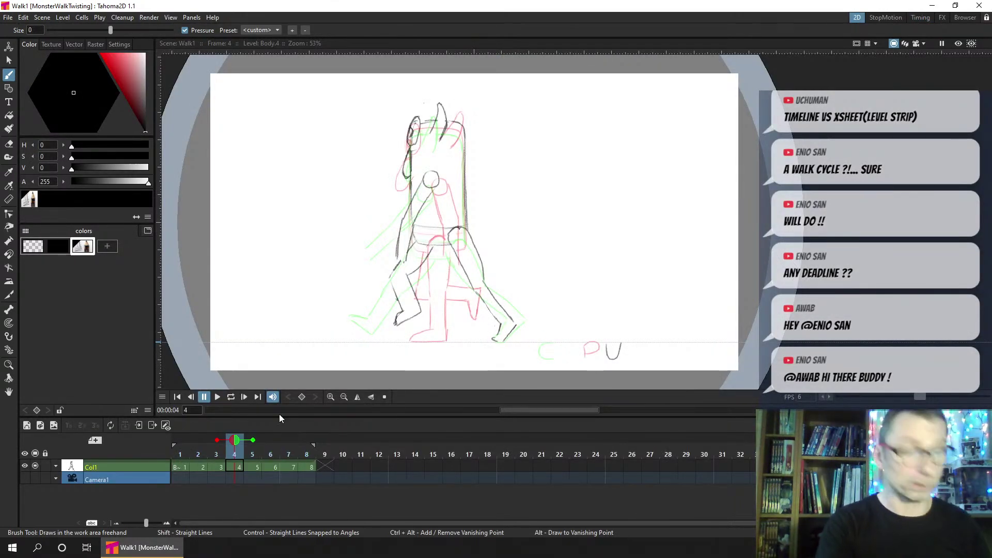
Compare the heads on frames 3 to 5, touch up the lines around frame 4's ear, and save the scene
left_click(217, 455)
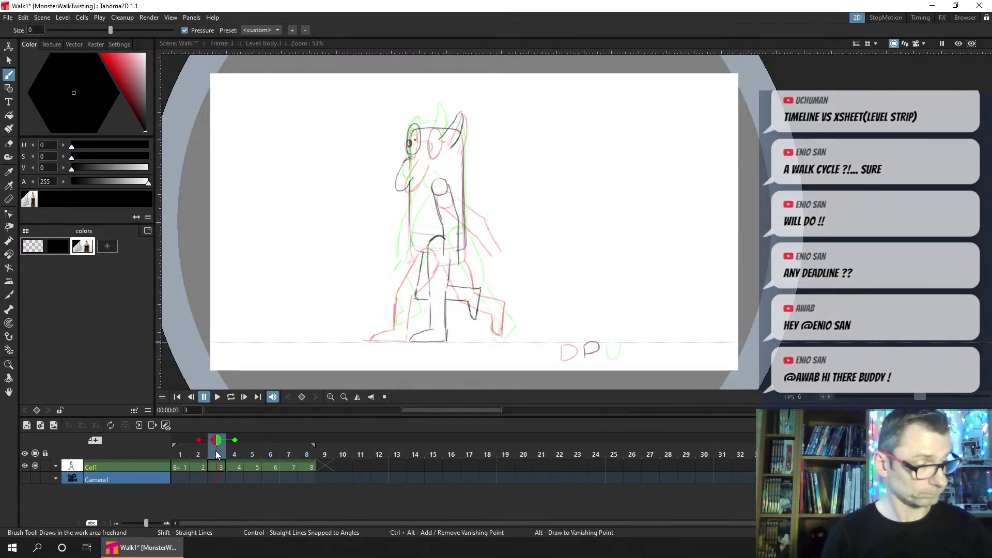
left_click_drag(228, 451, 256, 450)
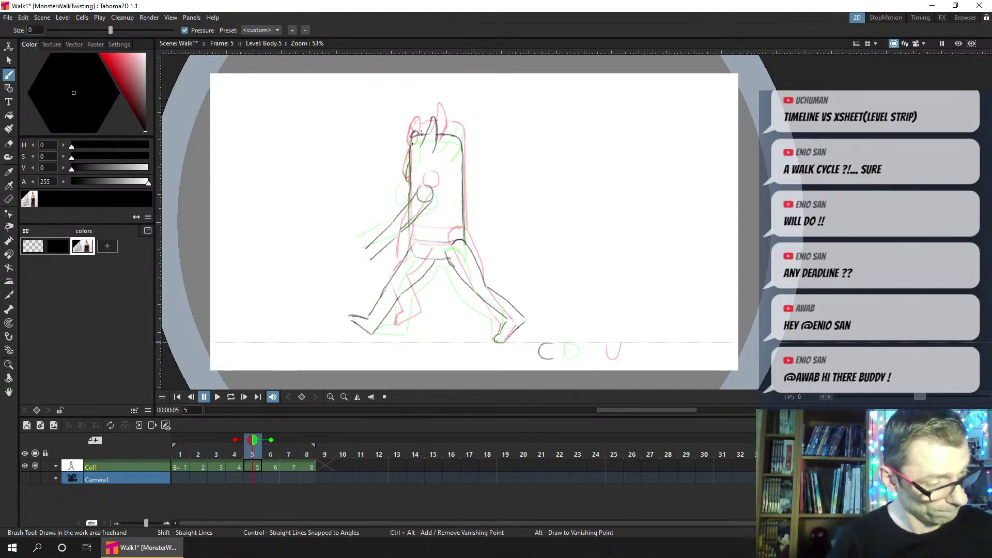
left_click(235, 454)
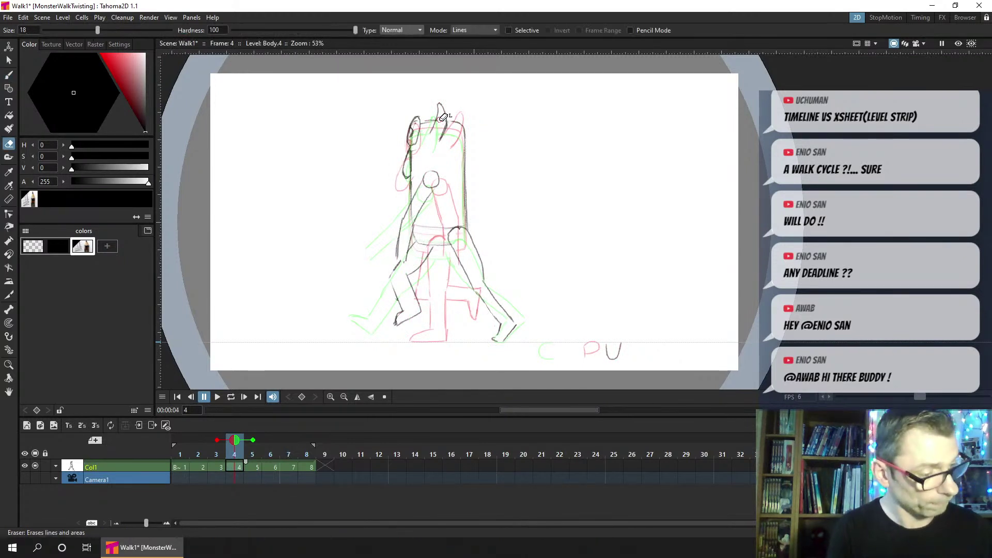
key("ctrl+s")
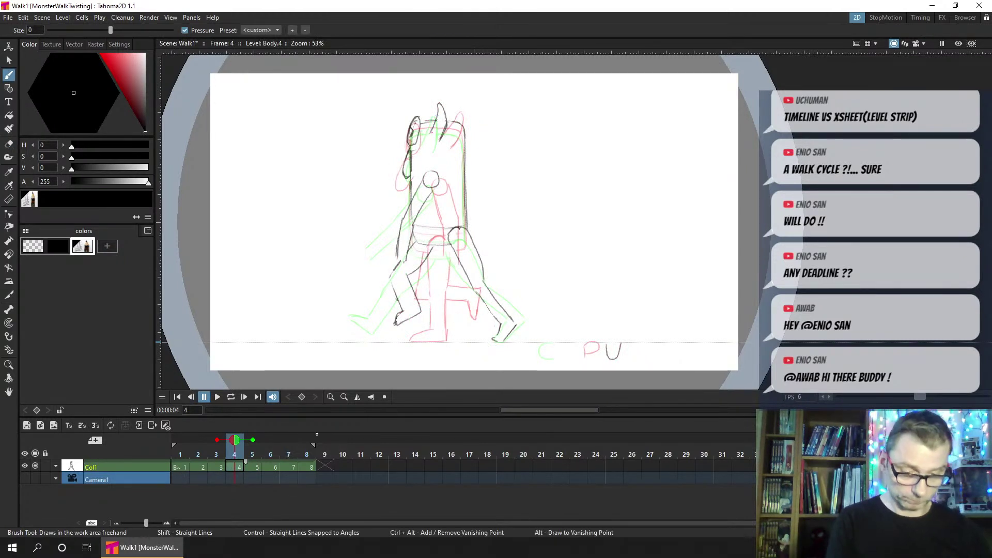
Enlarge the timeline so its frame cells are wider, and go to frame 6 of the walk cycle
left_click(252, 467)
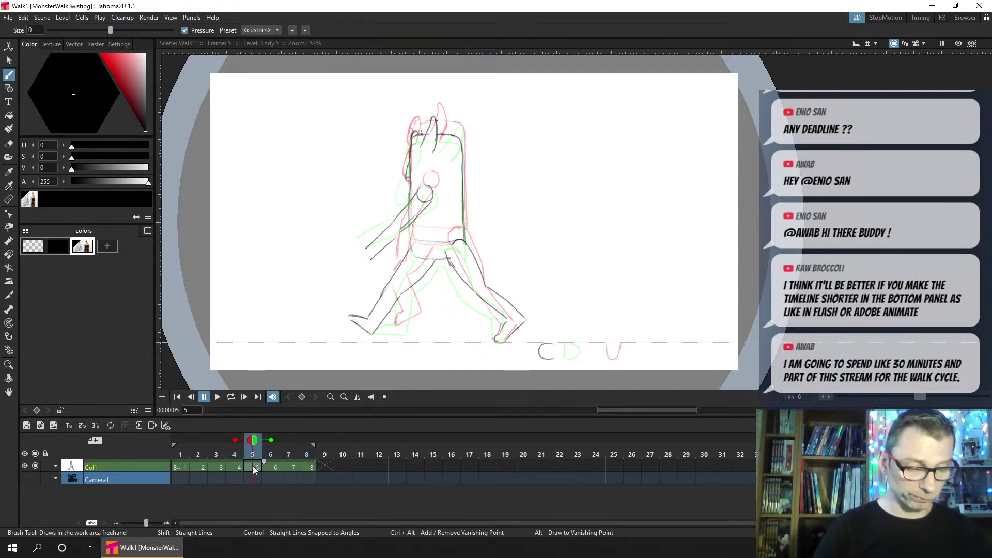
left_click_drag(147, 527, 160, 523)
left_click(123, 522)
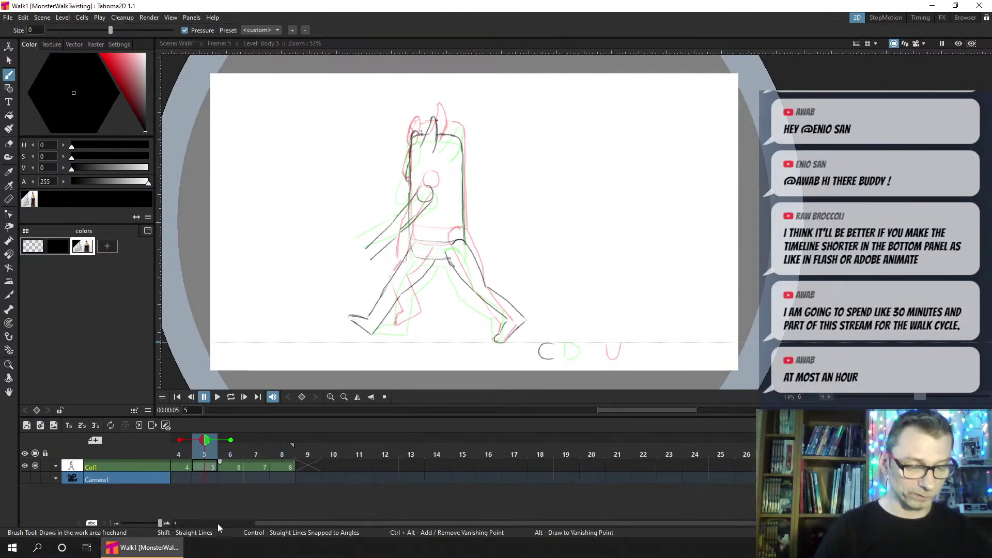
left_click(240, 522)
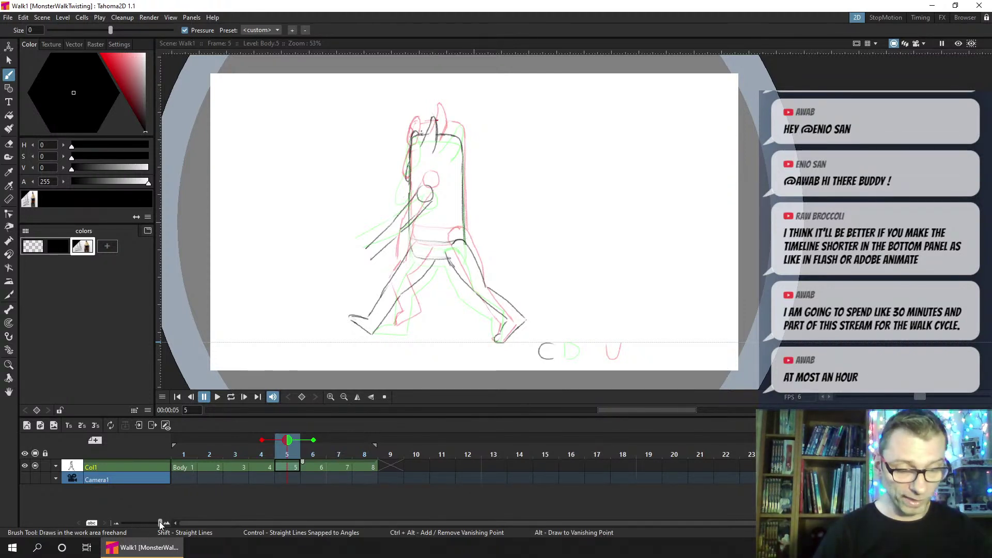
left_click_drag(161, 523, 105, 519)
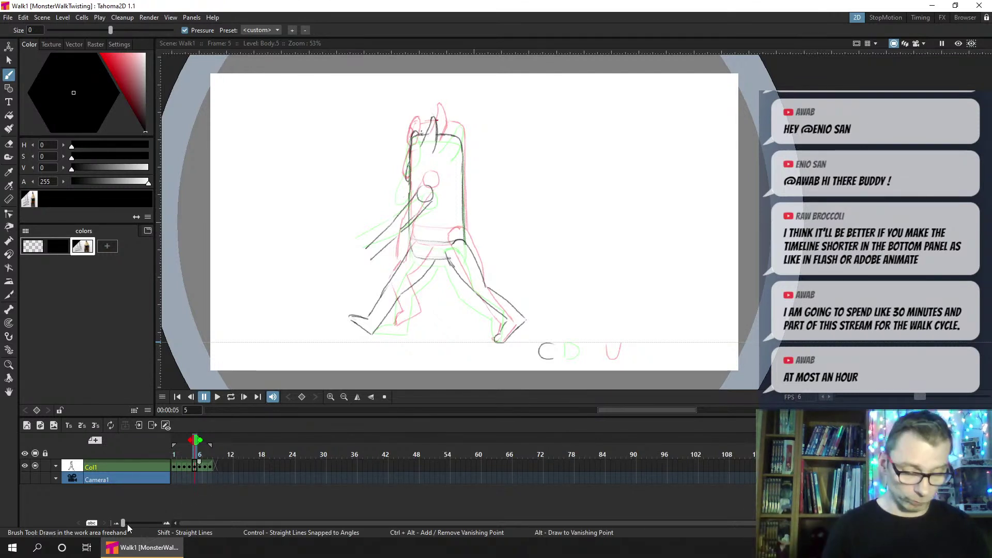
left_click_drag(127, 523, 224, 523)
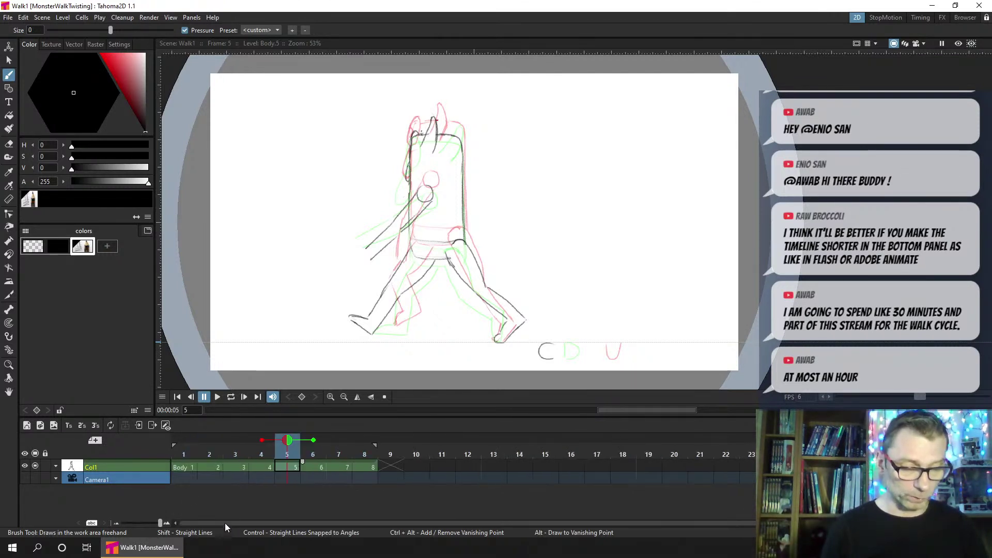
left_click(321, 466)
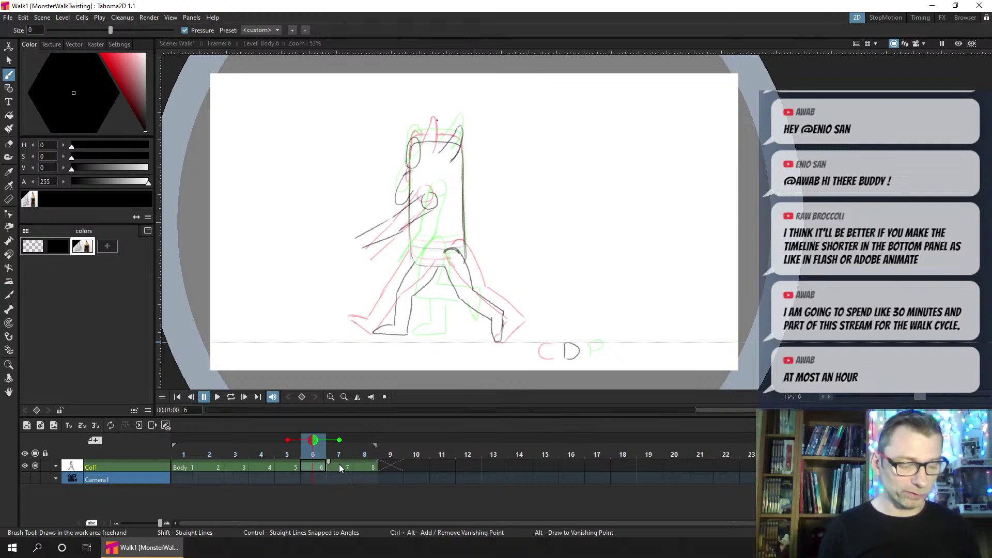
Return to frame 6 and set its onion skin to show only frame 4 as reference
left_click(264, 466)
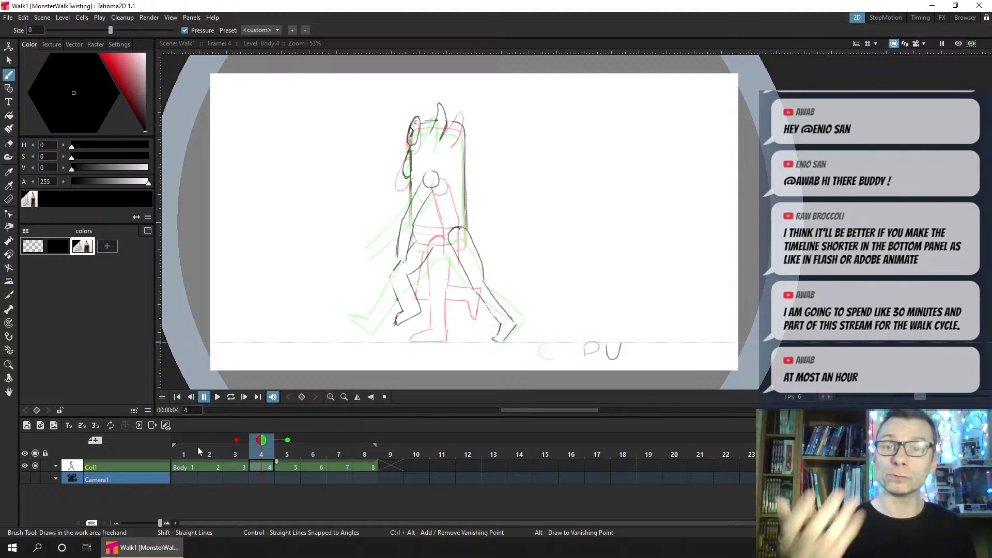
left_click(286, 467)
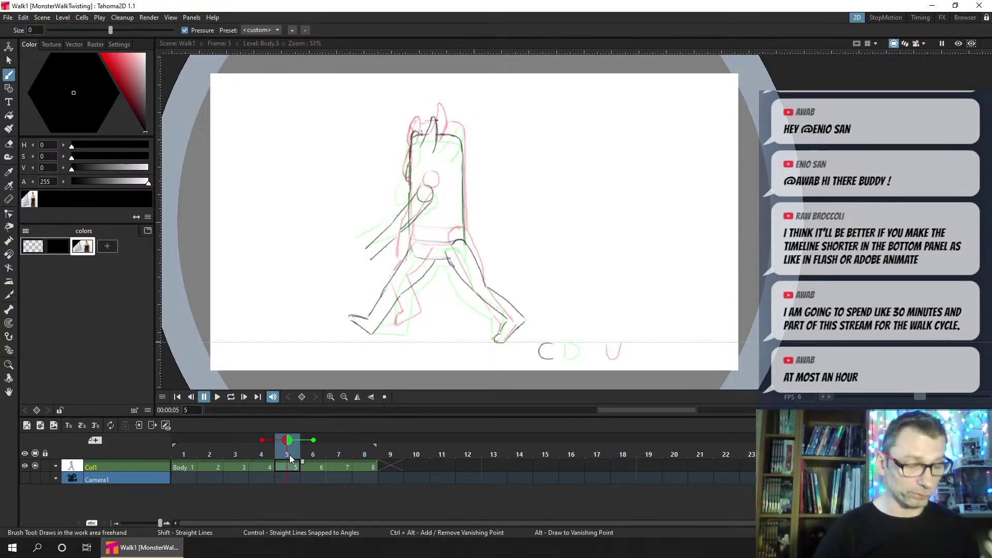
left_click(262, 440)
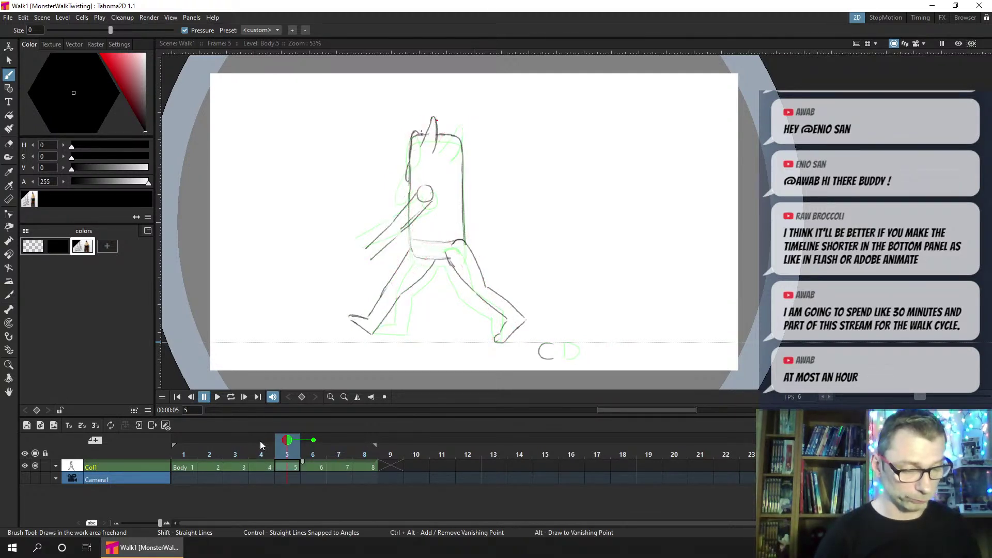
left_click(312, 468)
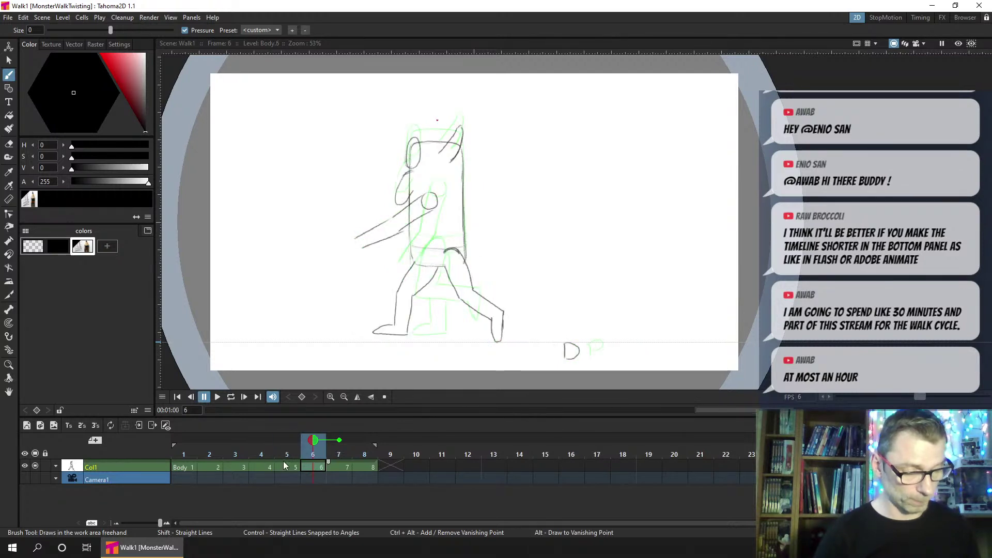
left_click(262, 441)
left_click(339, 440)
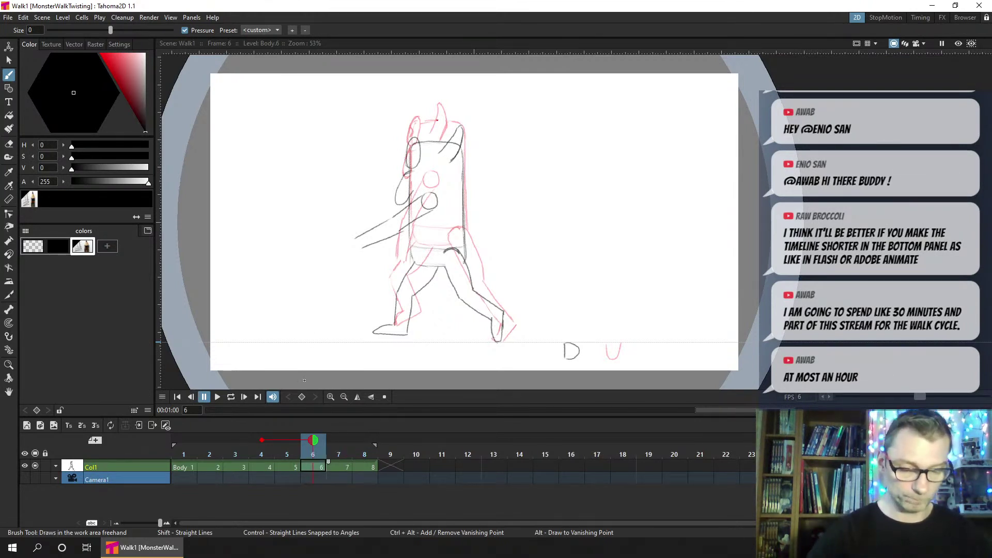
Erase the old eye, snout and ear on frame 6 and redraw the ear in the middle of the head's top
key("a")
mouse_move(417, 142)
left_mouse_down()
mouse_move(407, 165)
mouse_move(421, 155)
mouse_move(400, 200)
mouse_move(449, 151)
mouse_move(402, 203)
mouse_move(462, 128)
mouse_move(452, 162)
mouse_move(455, 125)
mouse_move(459, 144)
left_mouse_up()
key("b")
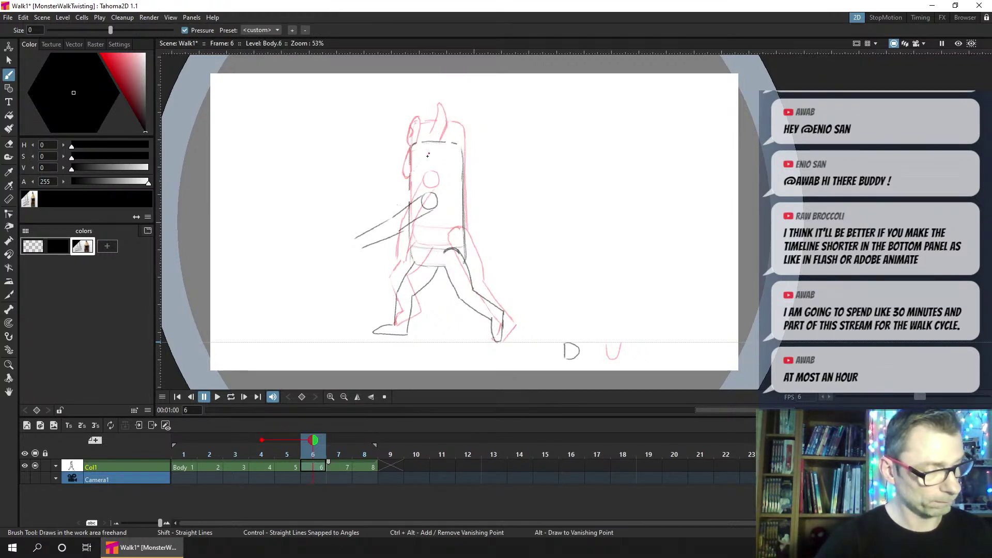
left_click_drag(428, 154, 437, 125)
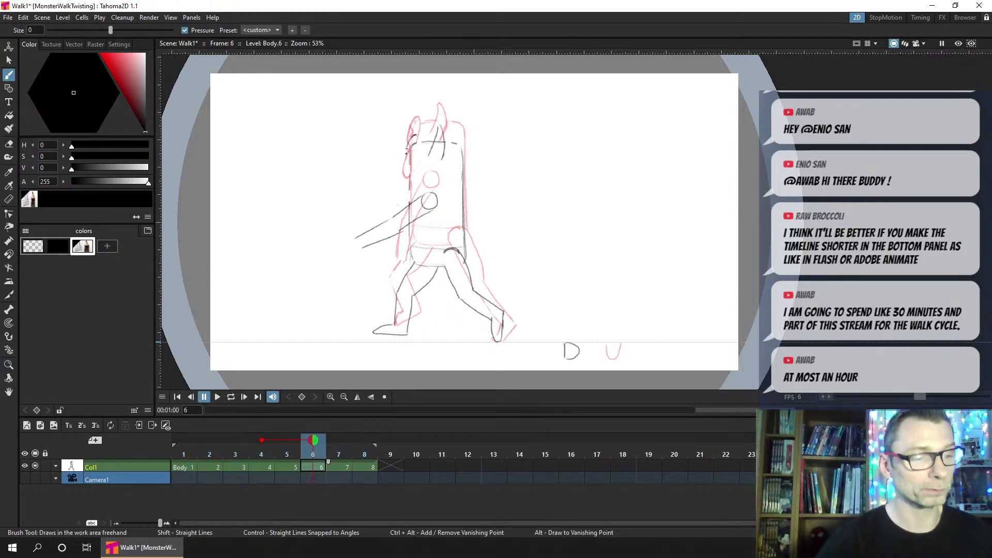
Draw a narrow eye with a pupil and a slim snout on frame 6's front edge, closing the head's top outline
left_click_drag(417, 135, 413, 162)
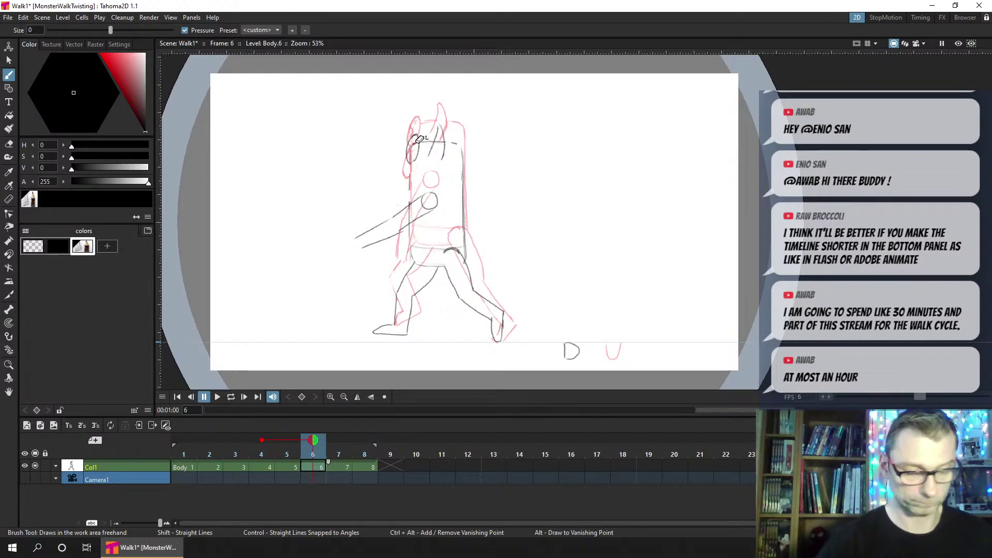
key("a")
key("b")
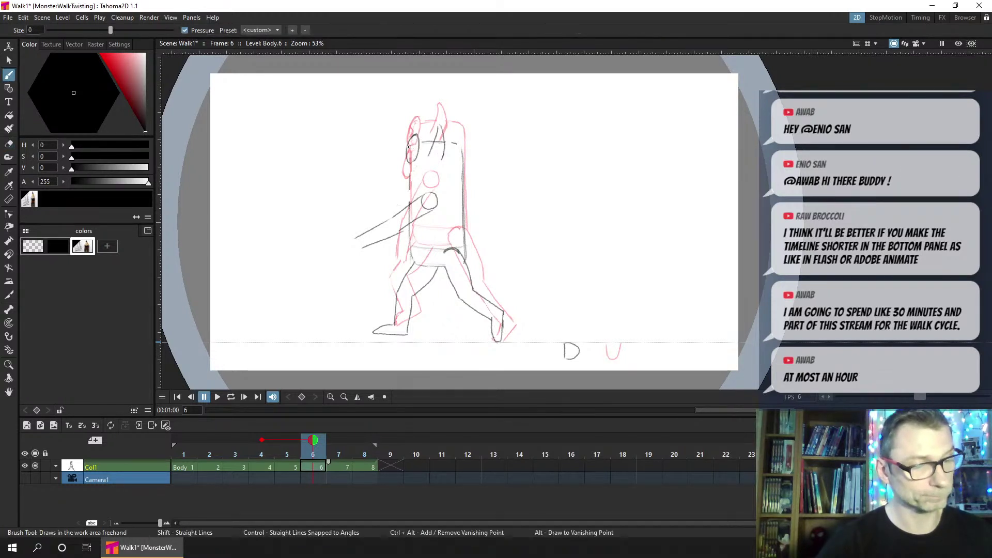
left_click_drag(412, 144, 409, 157)
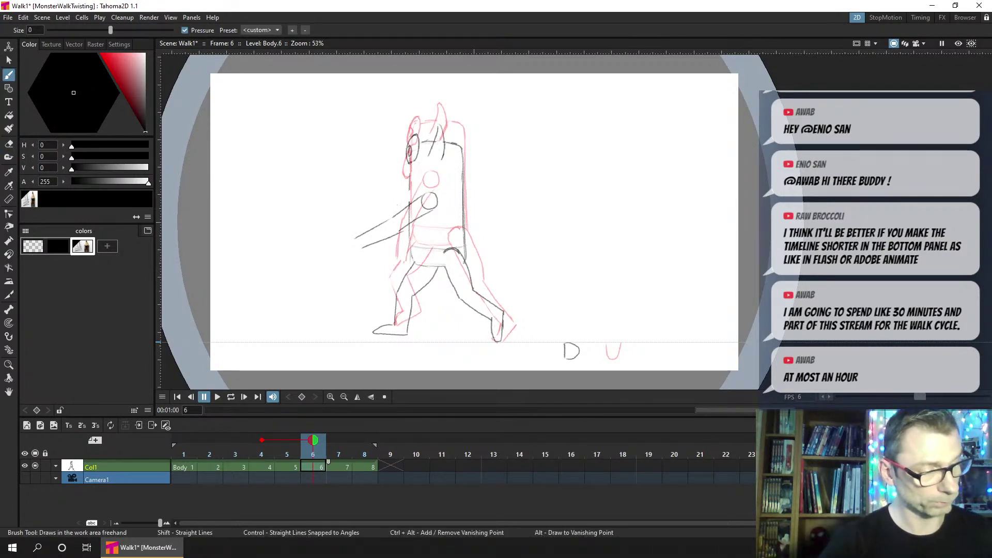
left_click_drag(407, 173, 408, 200)
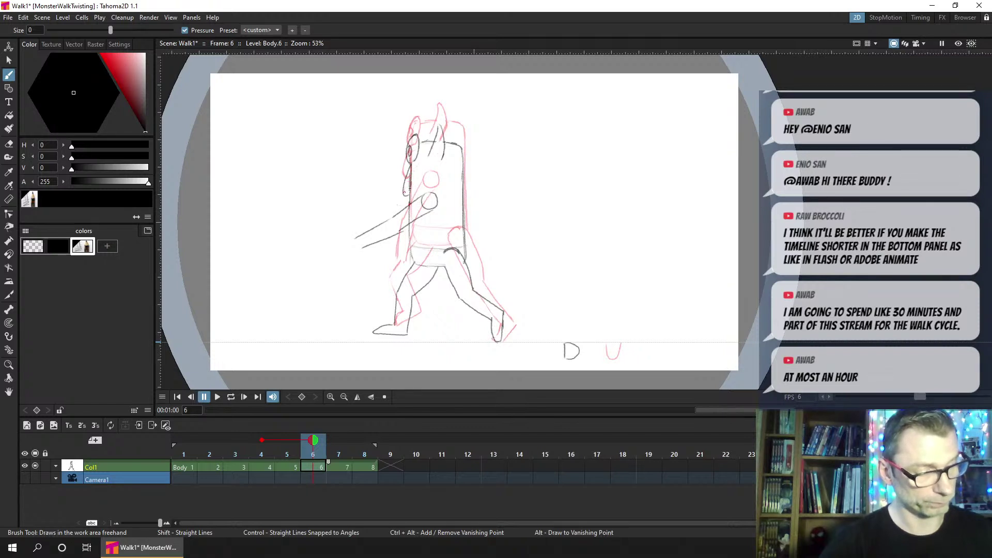
Go to frame 7 and set its onion skin to show only frame 3
left_click(345, 466)
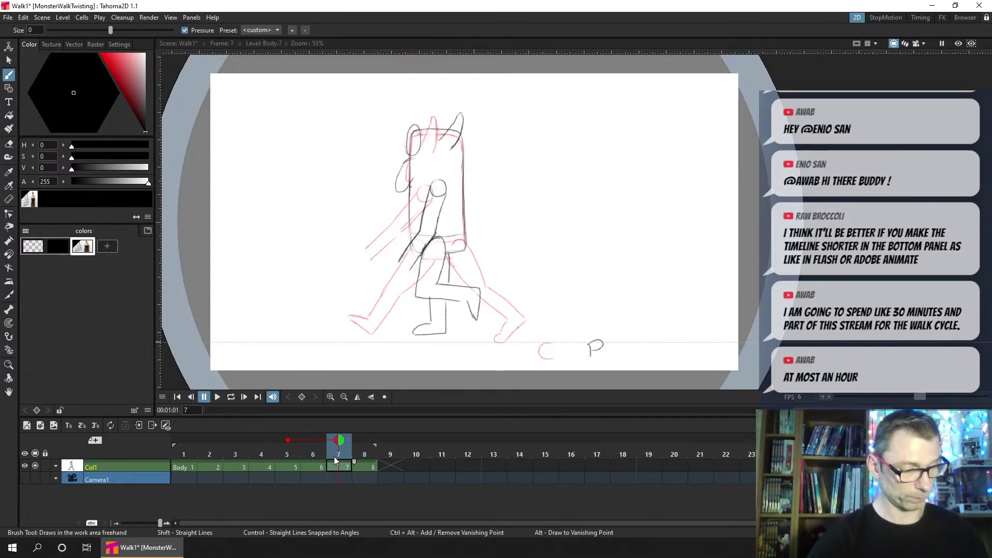
left_click(287, 441)
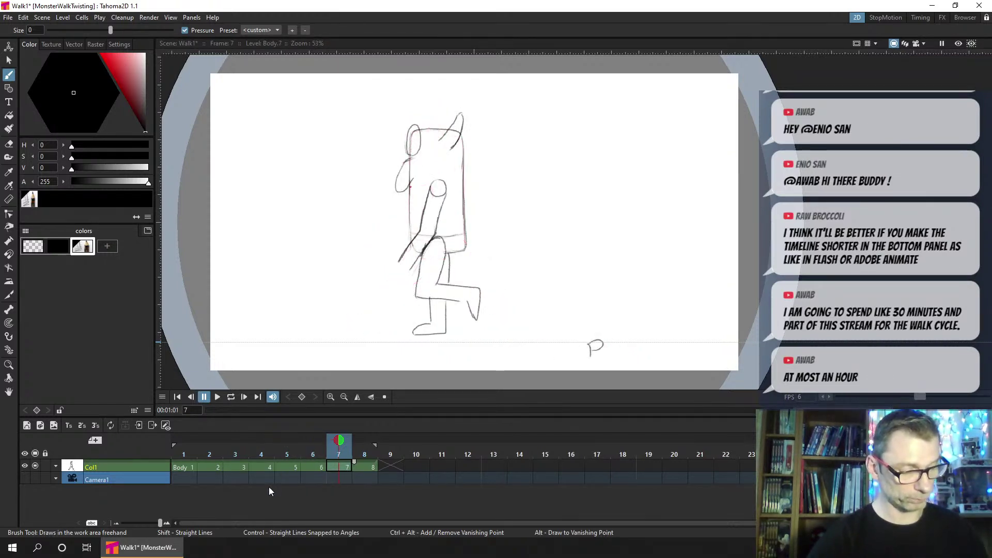
left_click(235, 441)
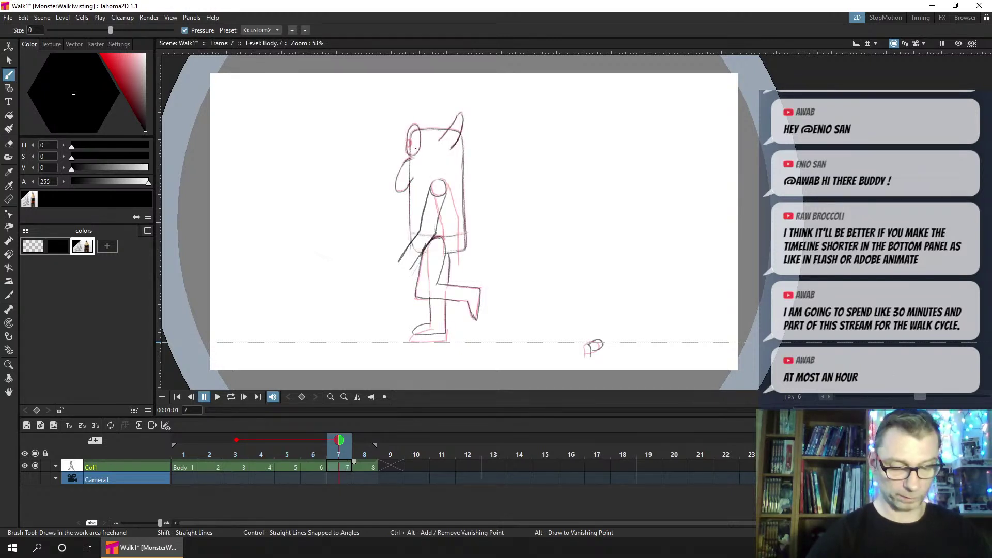
Clean up the lines crossing the eye, snout and ear on frame 7, and draw the pupil in the eye
key("a")
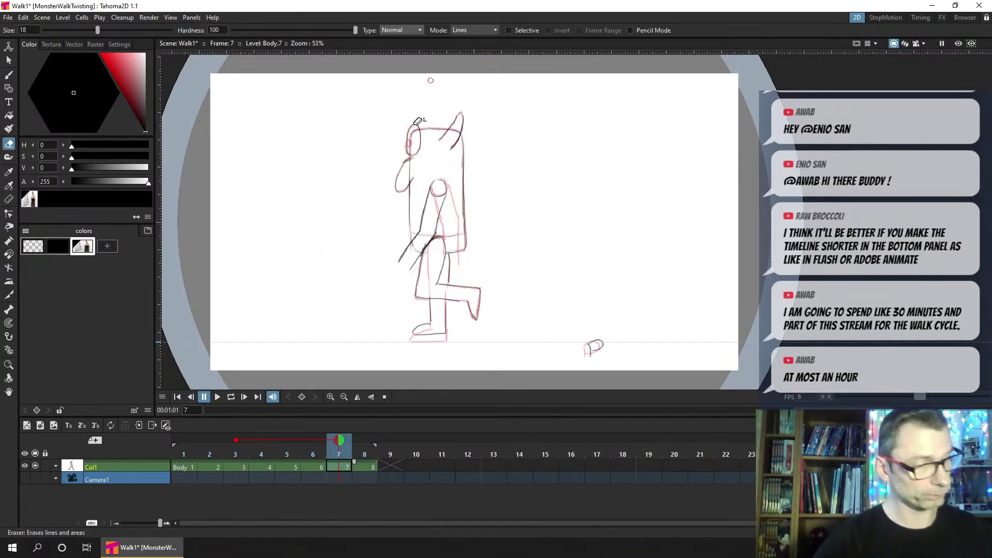
left_click_drag(421, 129, 417, 152)
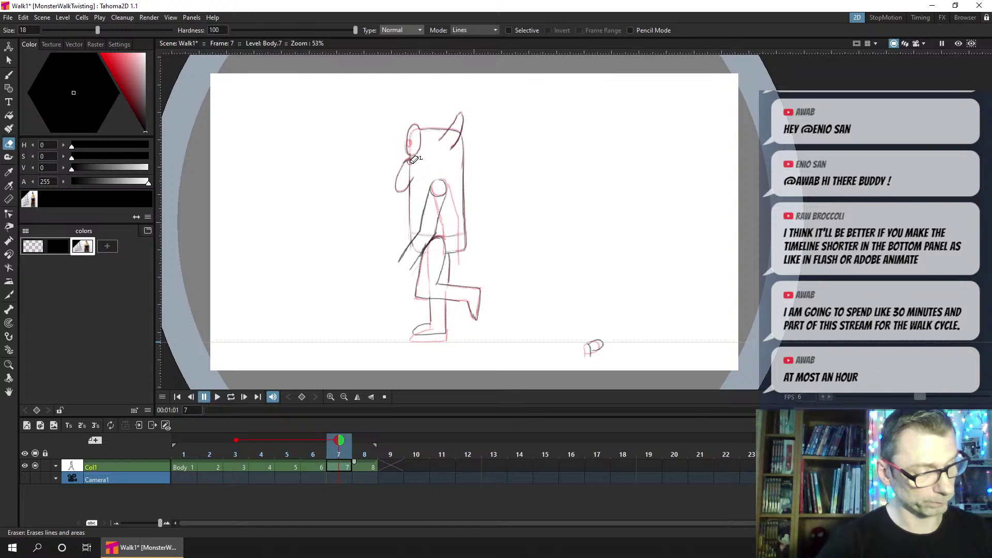
left_click_drag(414, 160, 408, 173)
left_click_drag(459, 125, 457, 130)
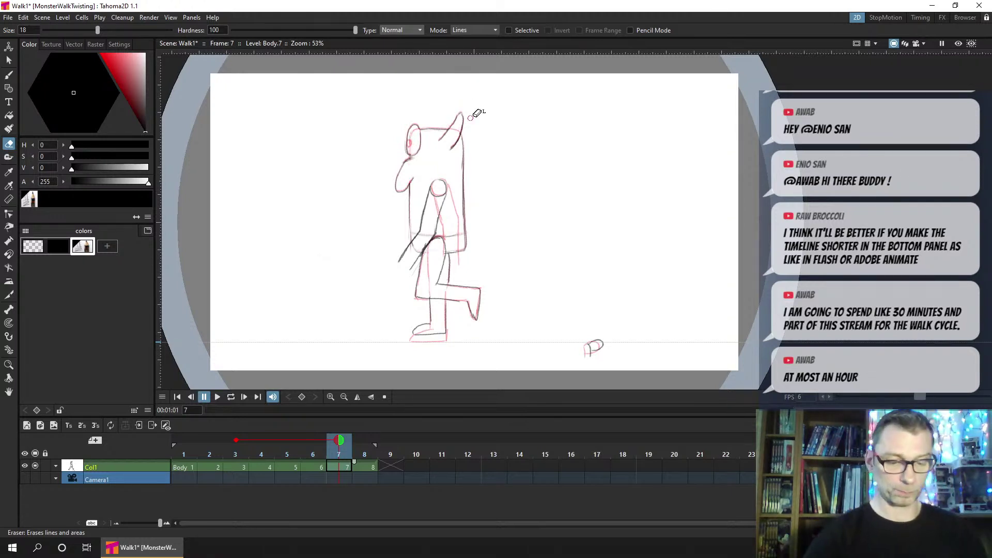
key("b")
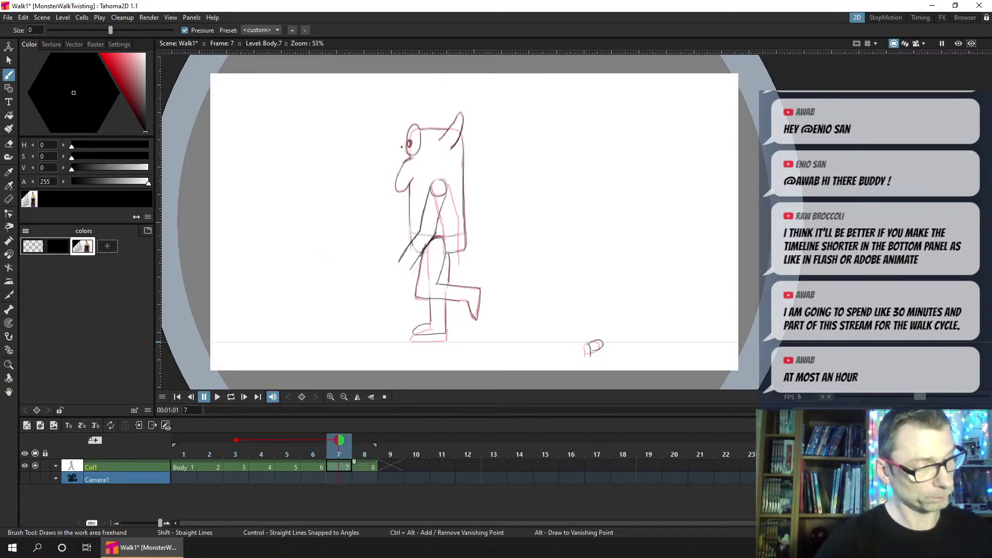
Remove the frame 3 onion skin reference, and on frame 8 show frame 2 as a fixed onion skin
left_click(237, 440)
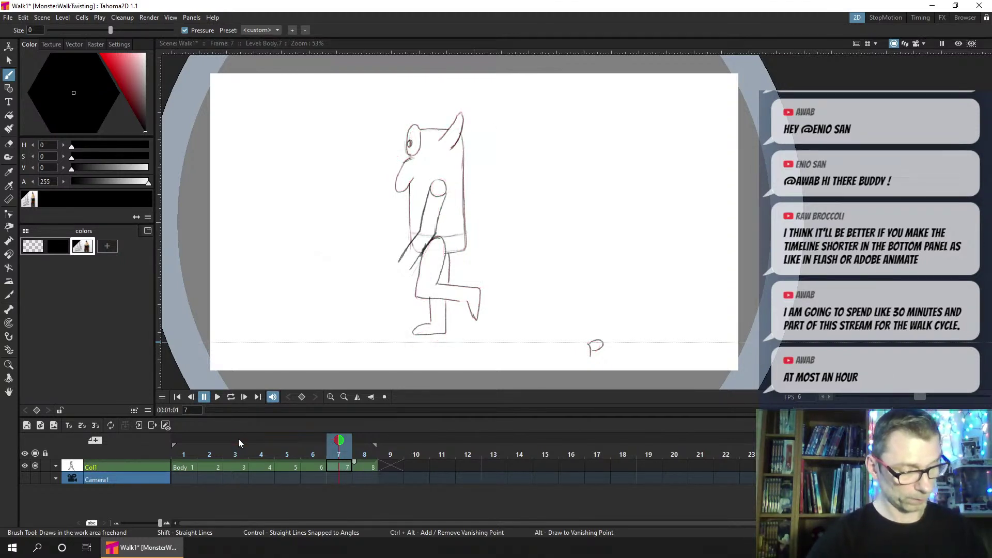
left_click(368, 468)
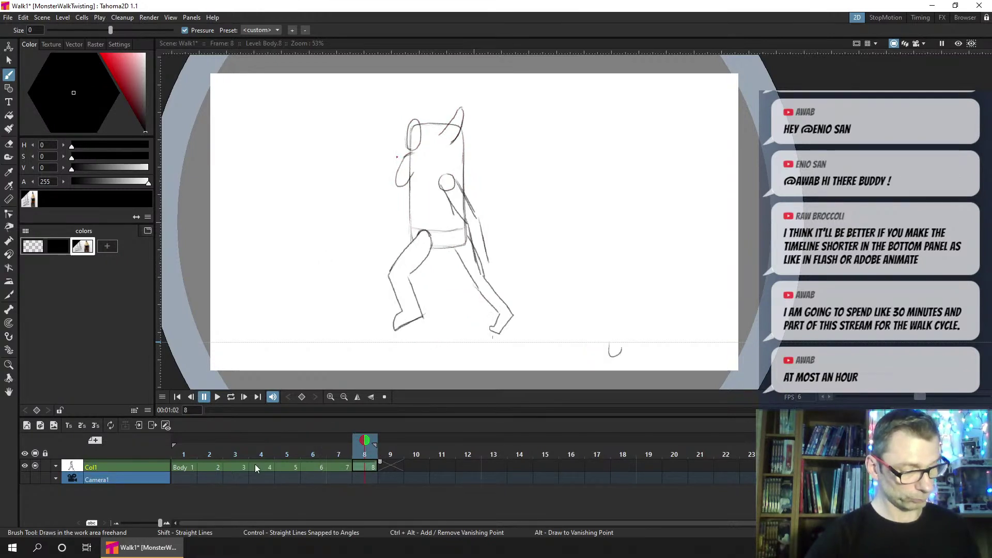
left_click(210, 439)
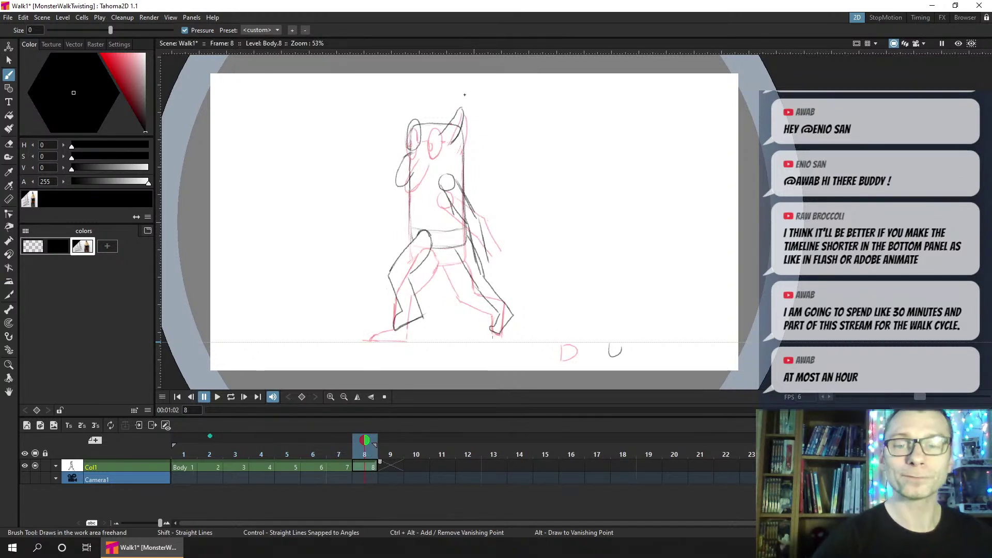
Erase the old eye, snout and ear on frame 8, checking against frames 1 and 2, and save the scene
key("a")
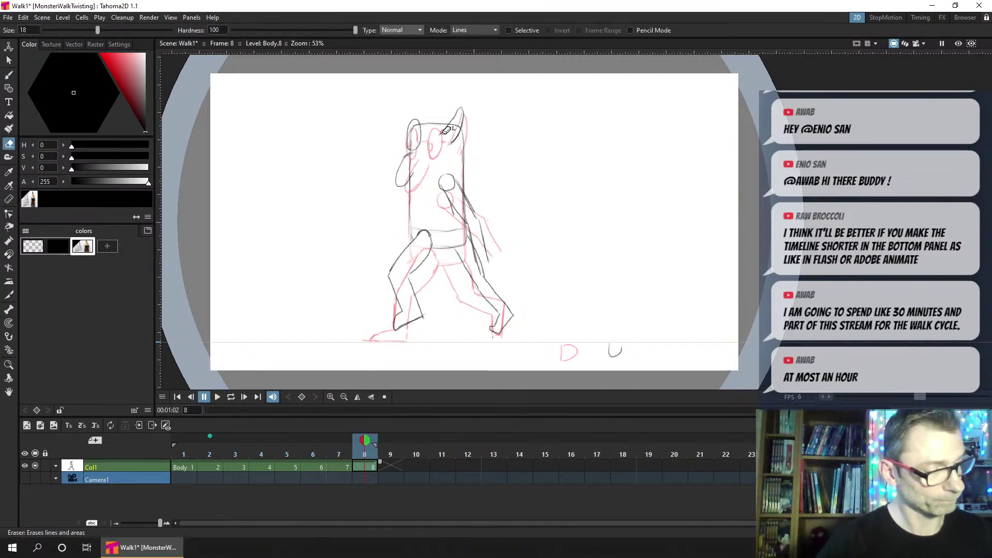
mouse_move(457, 118)
left_mouse_down()
mouse_move(451, 145)
mouse_move(416, 137)
mouse_move(417, 119)
mouse_move(409, 147)
mouse_move(418, 144)
mouse_move(409, 182)
left_mouse_up()
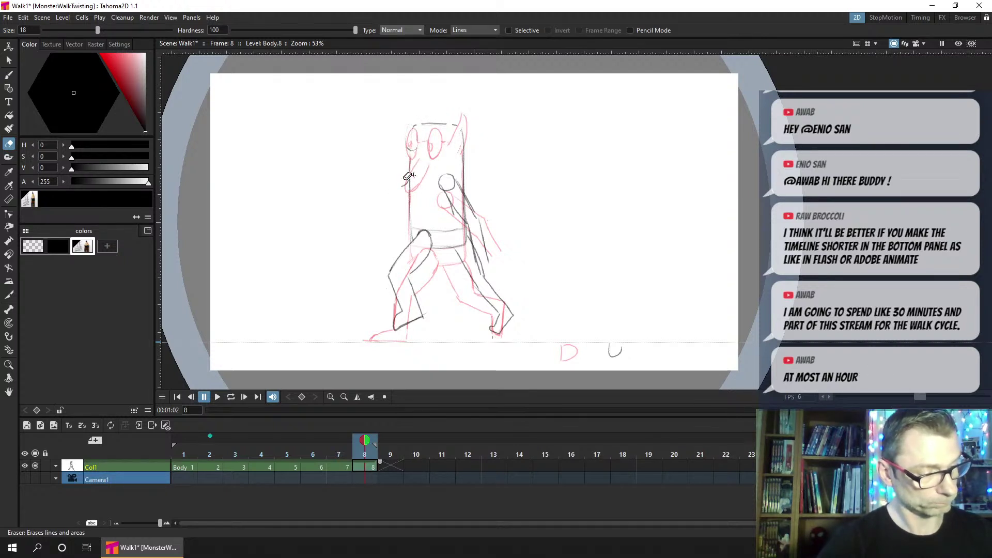
left_click(186, 450)
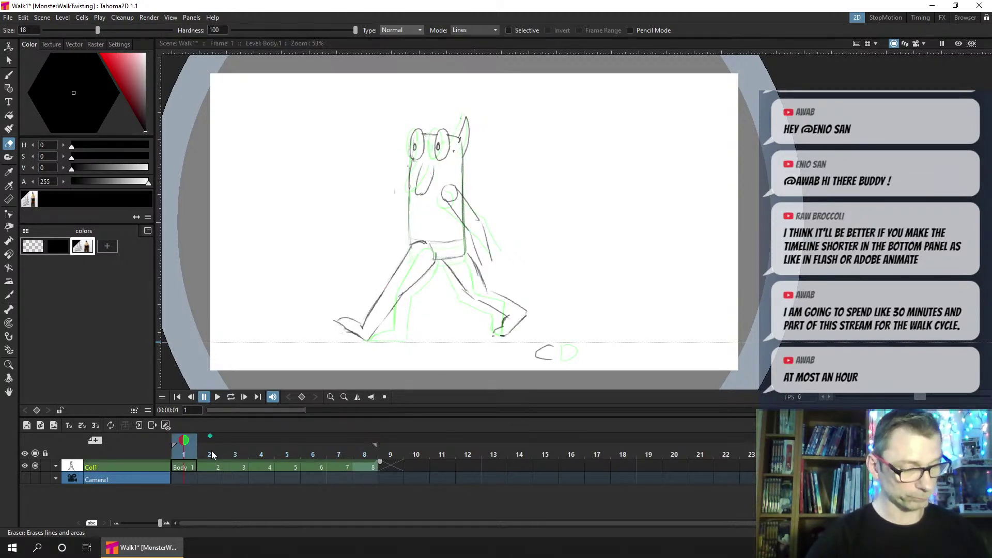
left_click(208, 447)
left_click(365, 466)
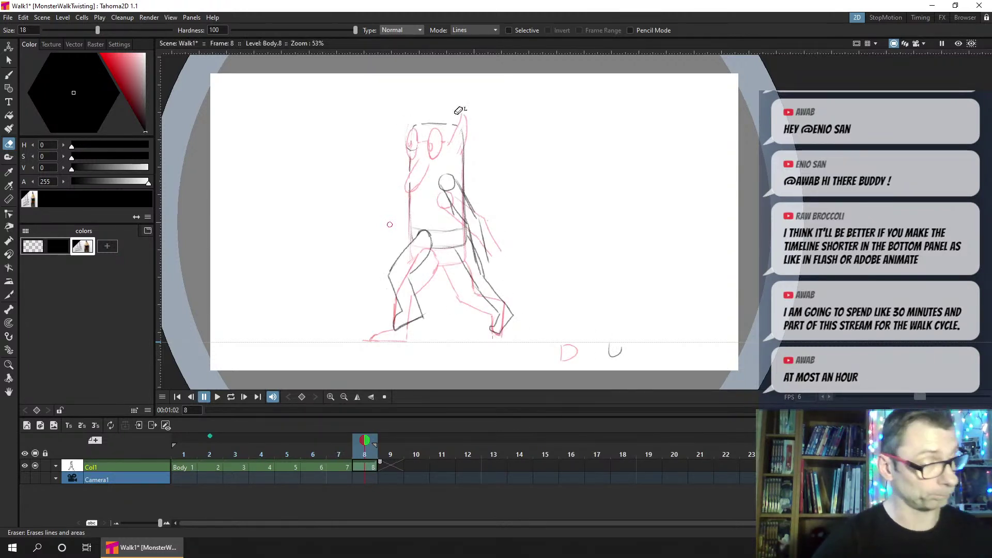
key("b")
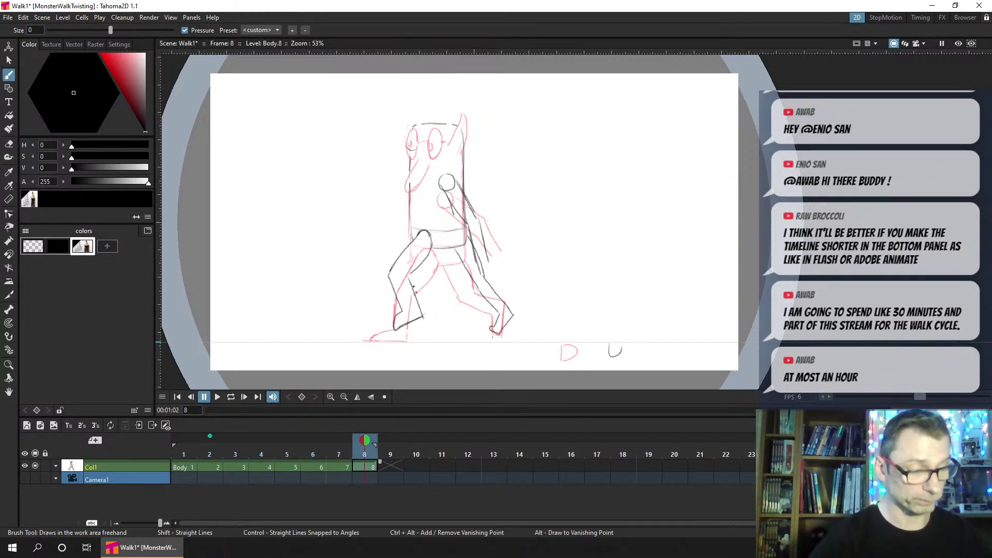
key("ctrl+s")
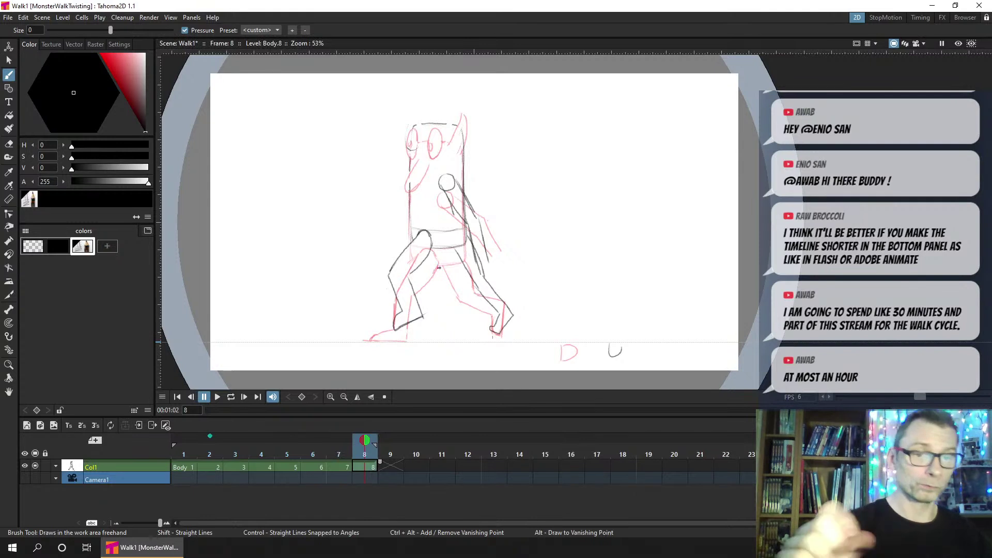
Turn on Shift and Trace for frame 8 and use frame 2 as the previous ghost drawing
left_click(154, 19)
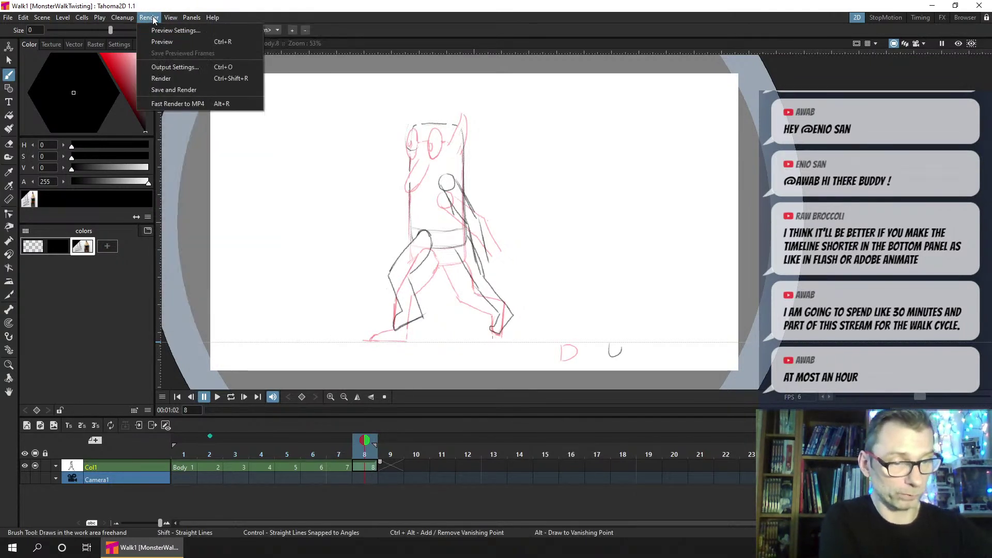
left_click(141, 19)
left_click(171, 19)
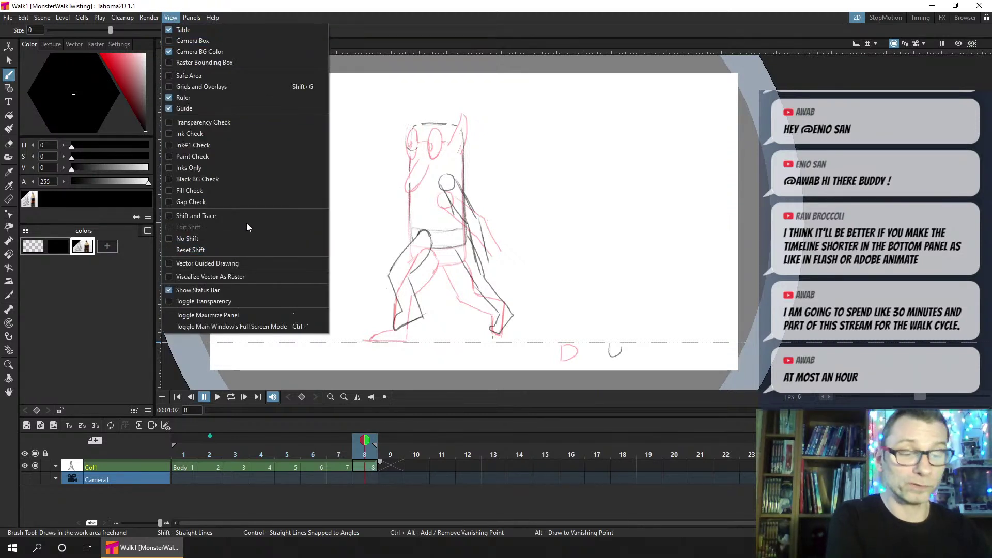
left_click(218, 215)
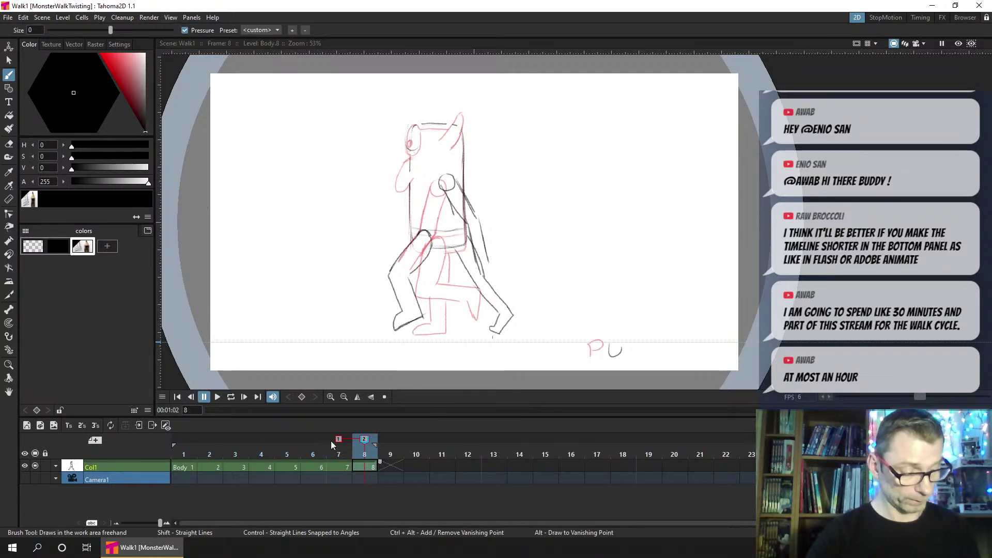
left_click(209, 440)
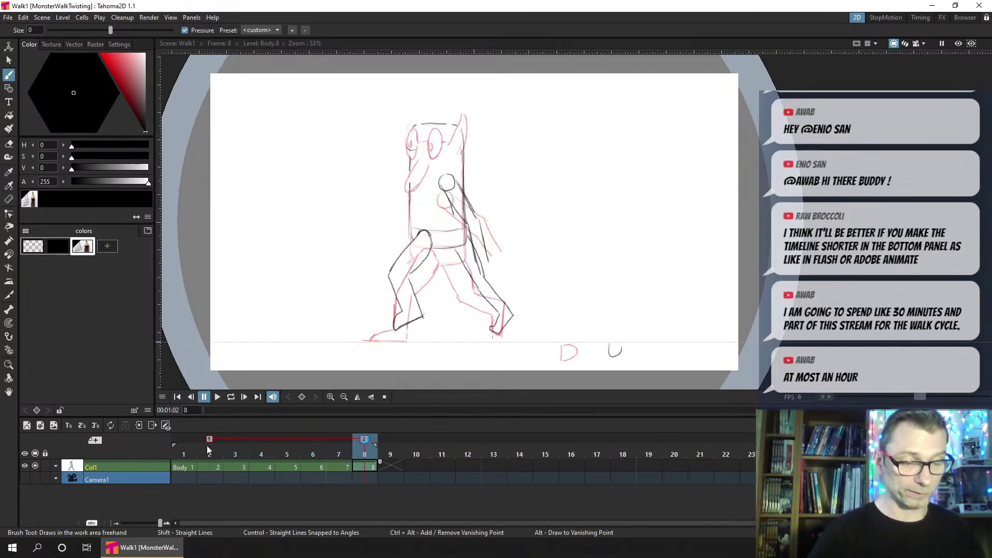
Shift the frame 2 ghost drawing straight up so its head and body line up with the raised pose on frame 8
left_click(168, 18)
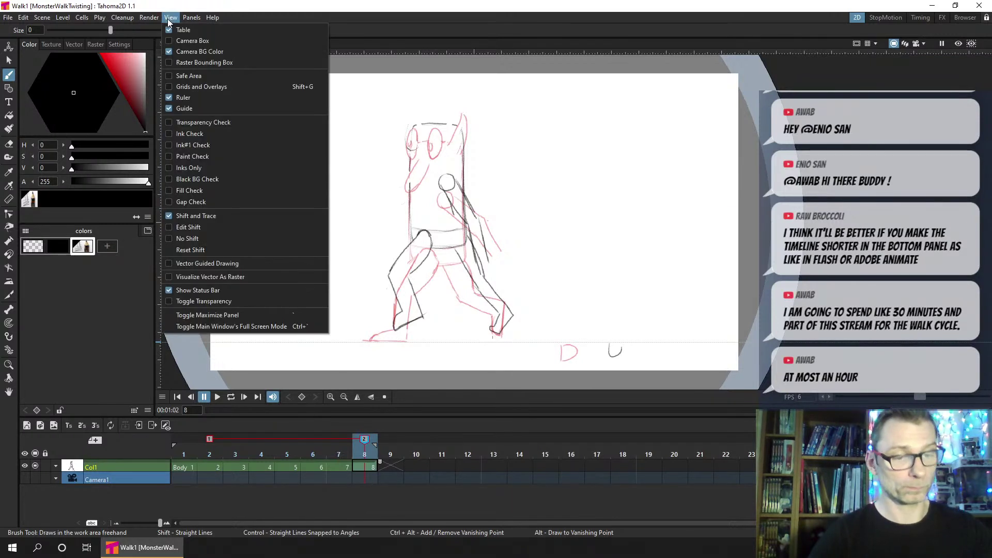
left_click(194, 229)
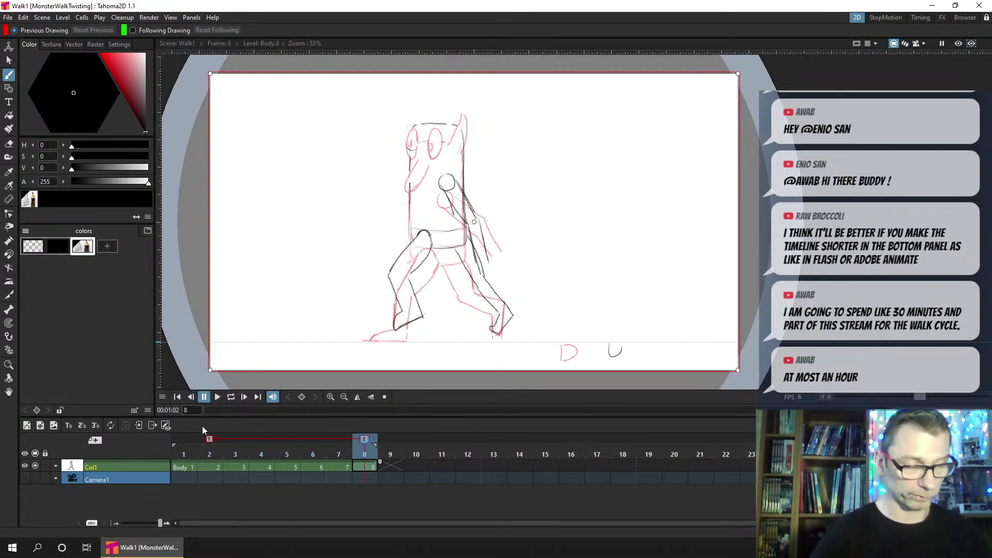
left_click_drag(457, 176, 454, 158)
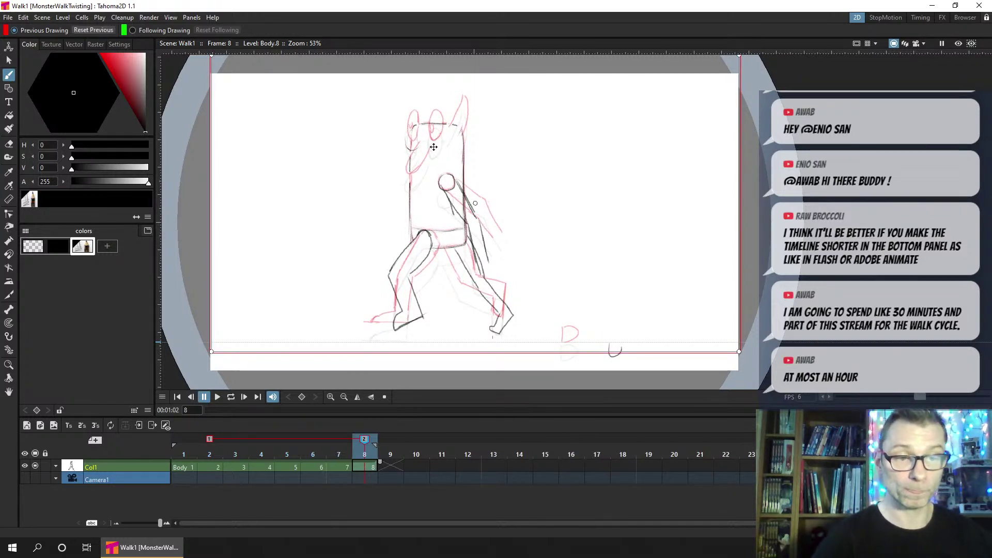
left_click(171, 19)
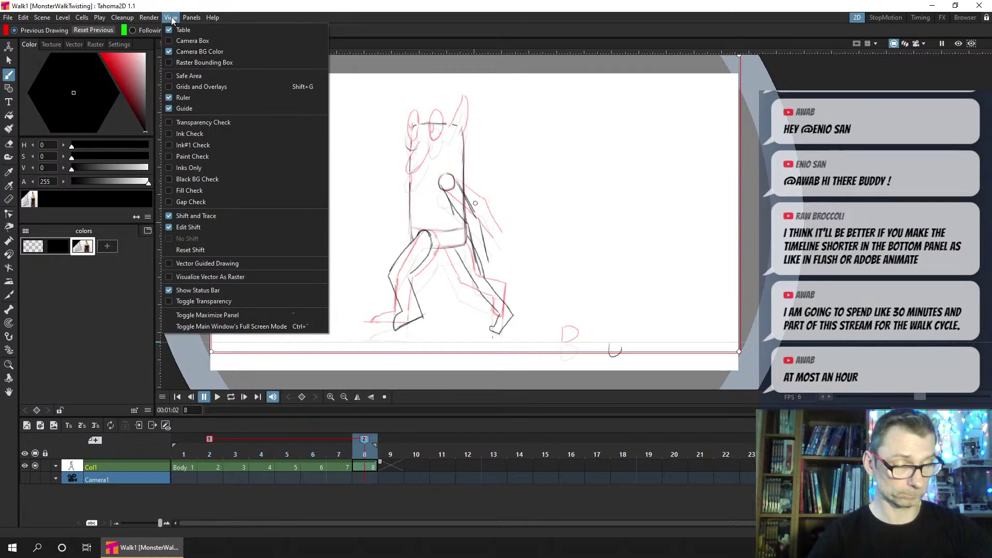
left_click(172, 19)
Brush the ear, both eyes and the snout on frame 8 over the shifted ghost, erase the stray snout line, and save
left_click(13, 76)
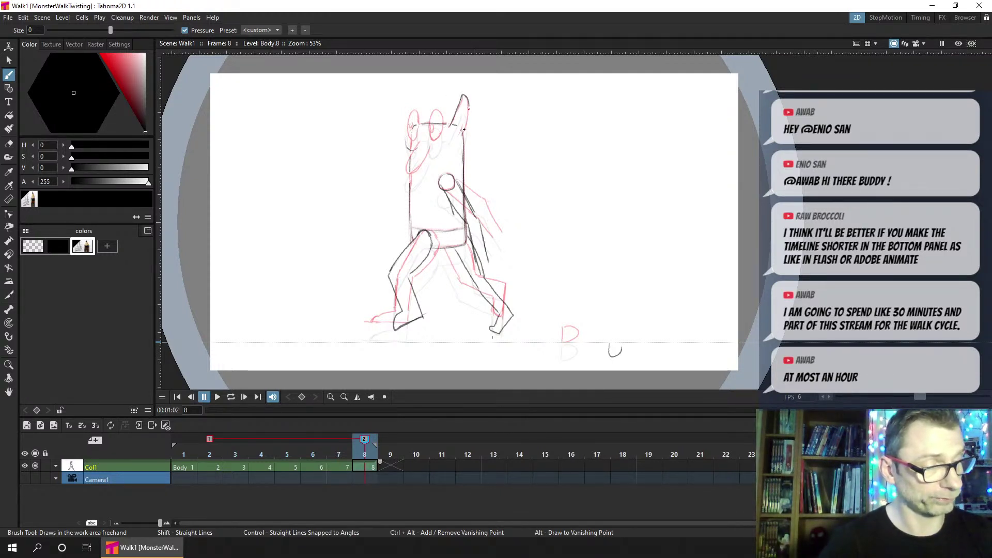
left_click_drag(464, 130, 469, 109)
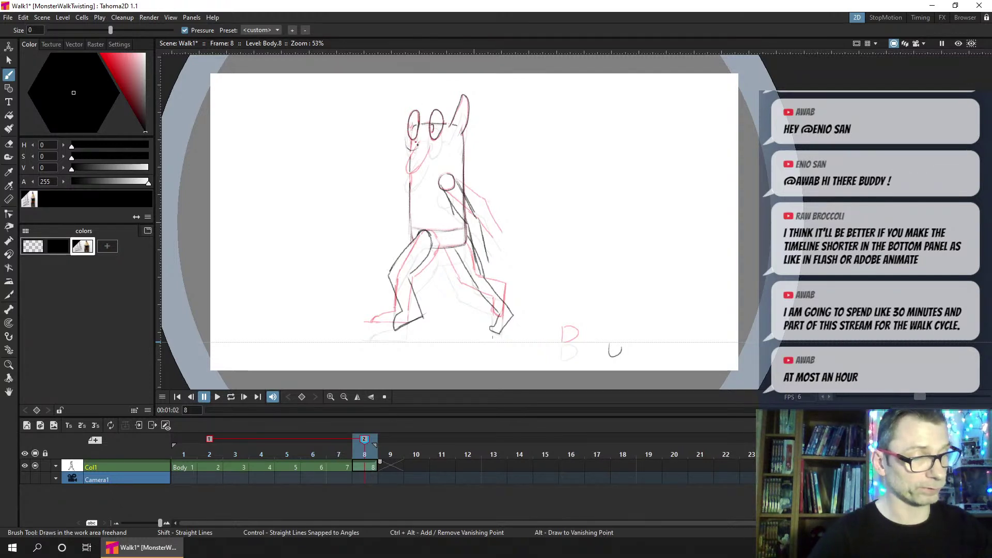
mouse_move(416, 146)
left_mouse_down()
mouse_move(410, 175)
mouse_move(410, 152)
left_mouse_up()
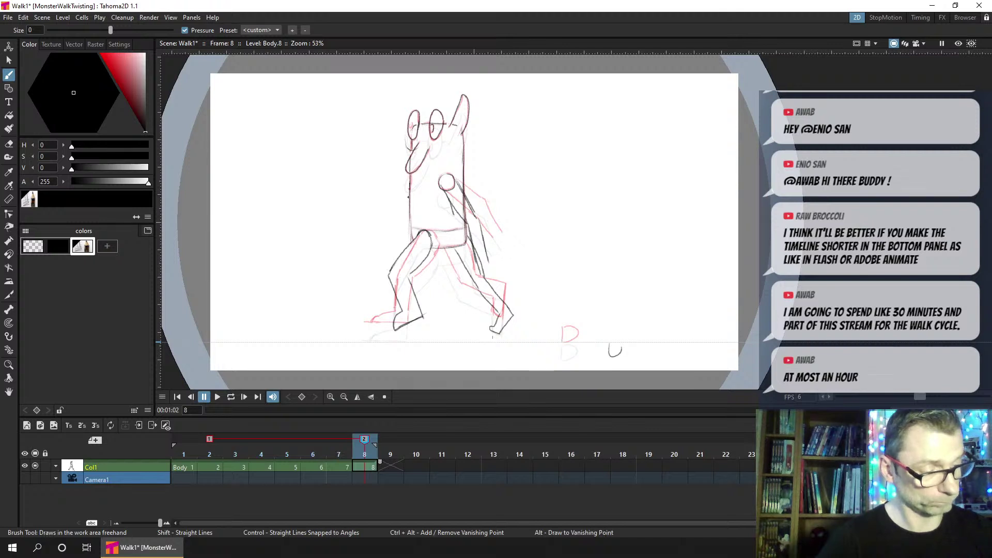
key("a")
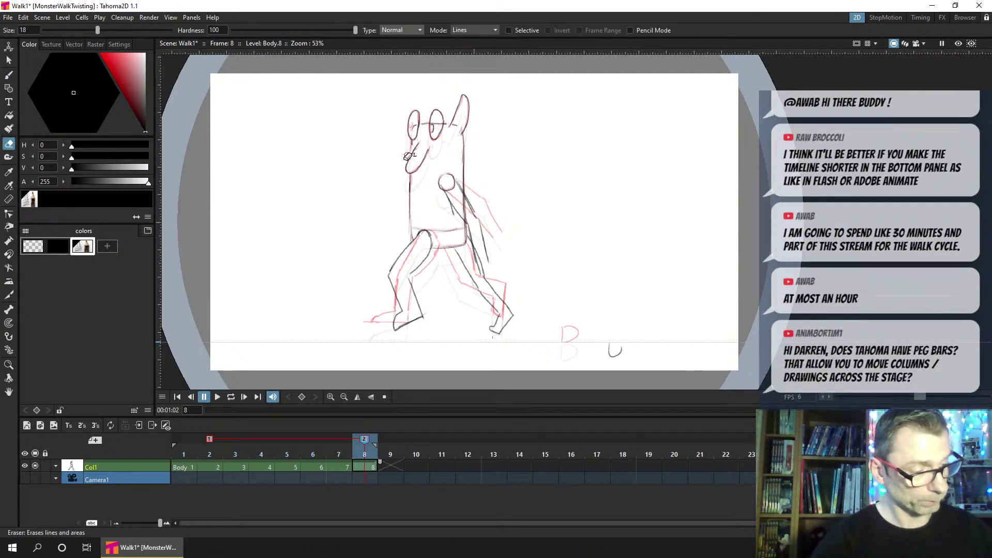
key("b")
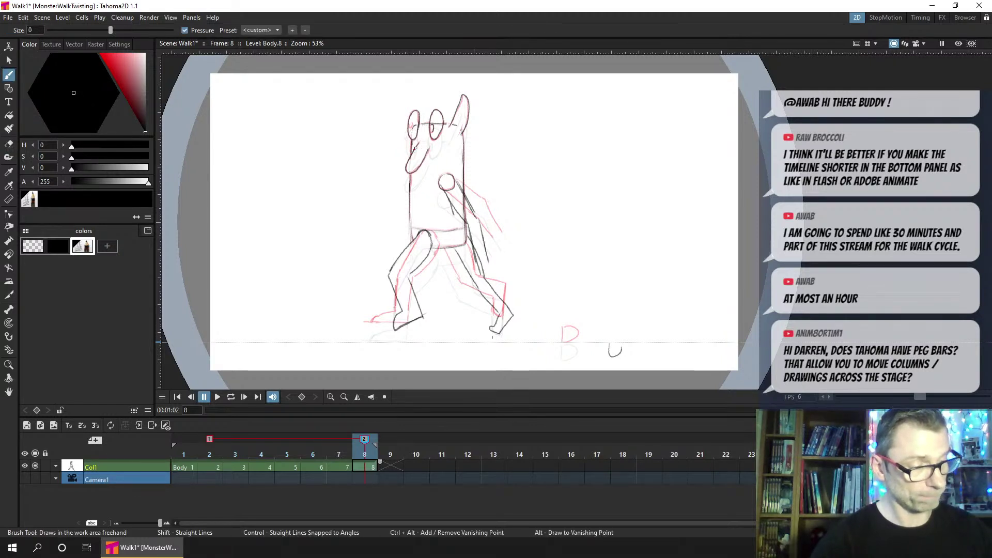
key("ctrl+s")
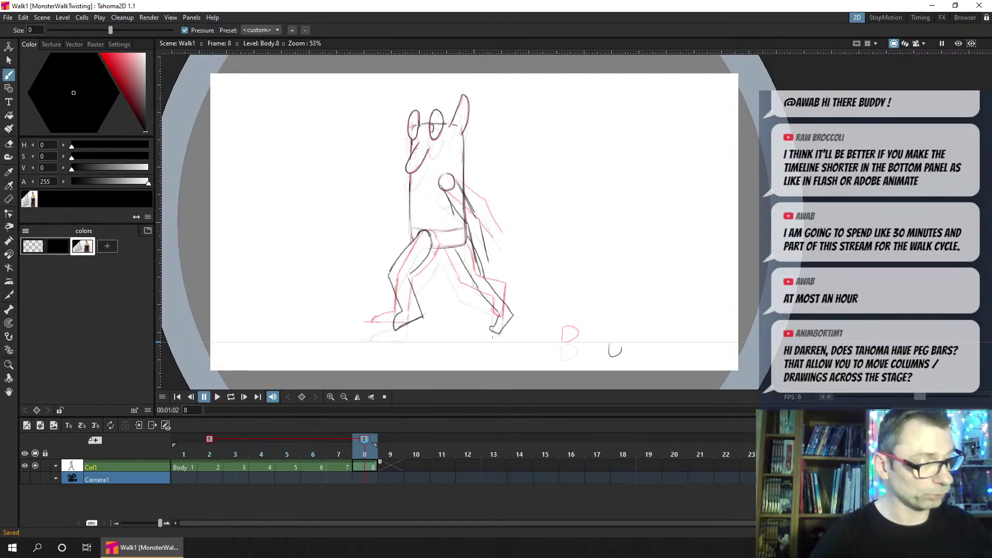
Draw the pupils in both eyes on frame 8 and erase the old head lines crossing the eyes
left_click_drag(419, 126, 448, 129)
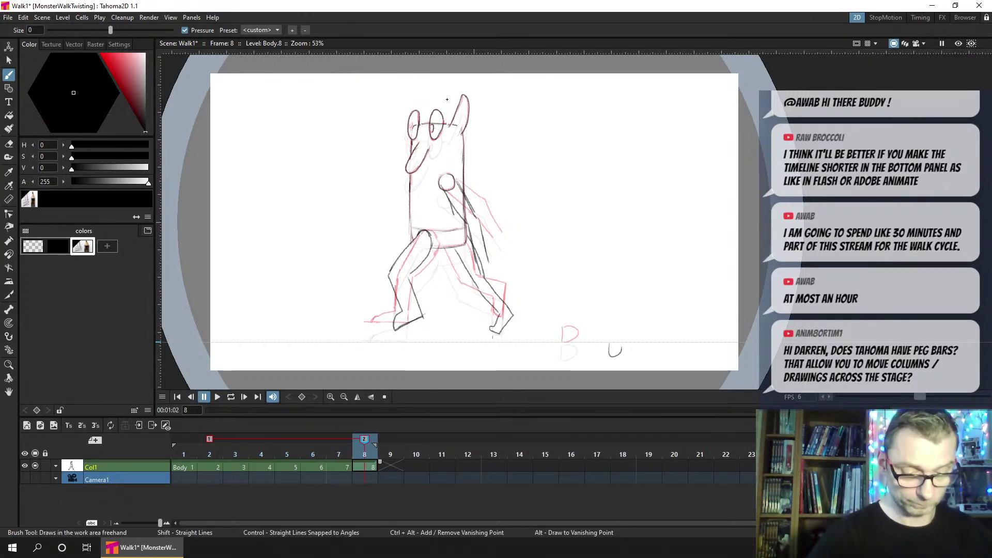
key("e")
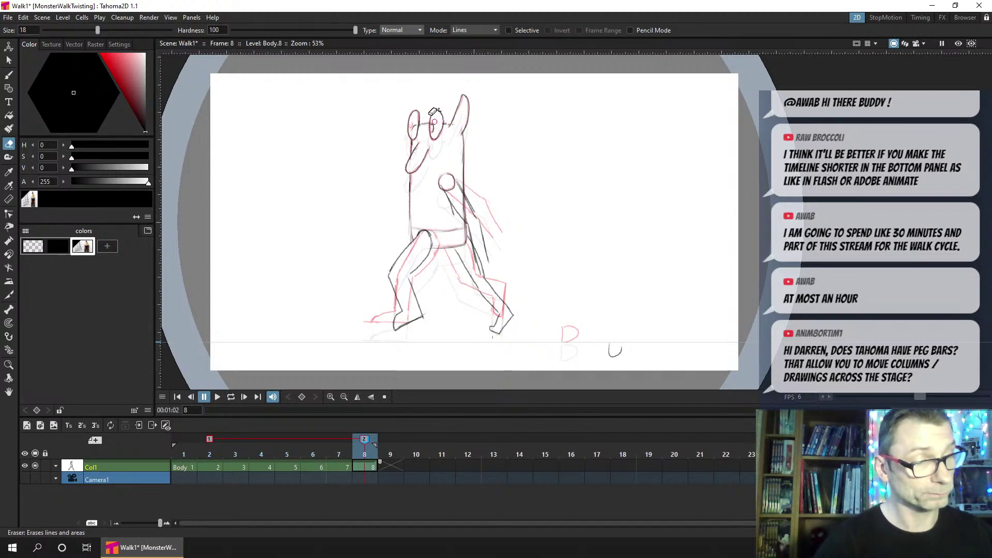
key("b")
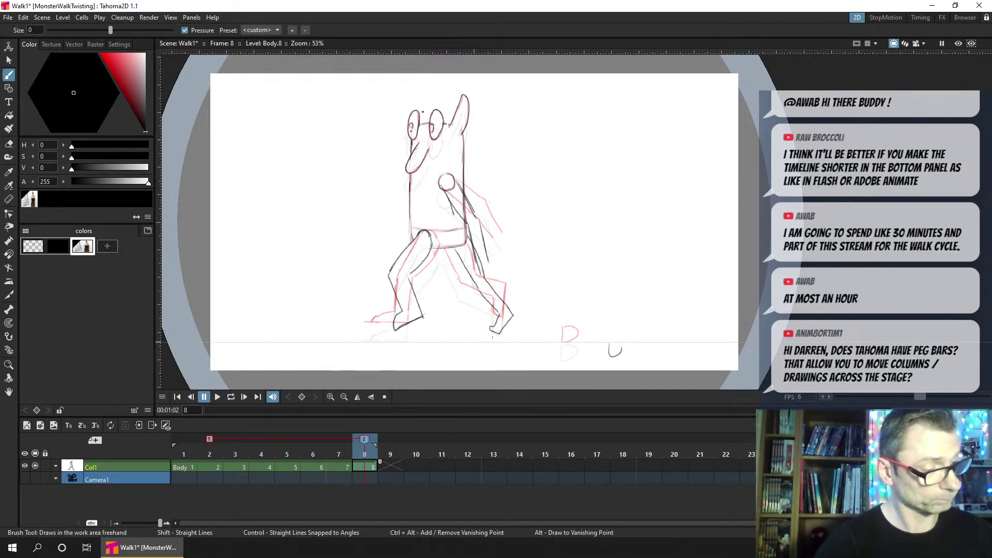
Turn off Shift and Trace, remove the fixed onion skin of frame 2, and save the scene
left_click(170, 18)
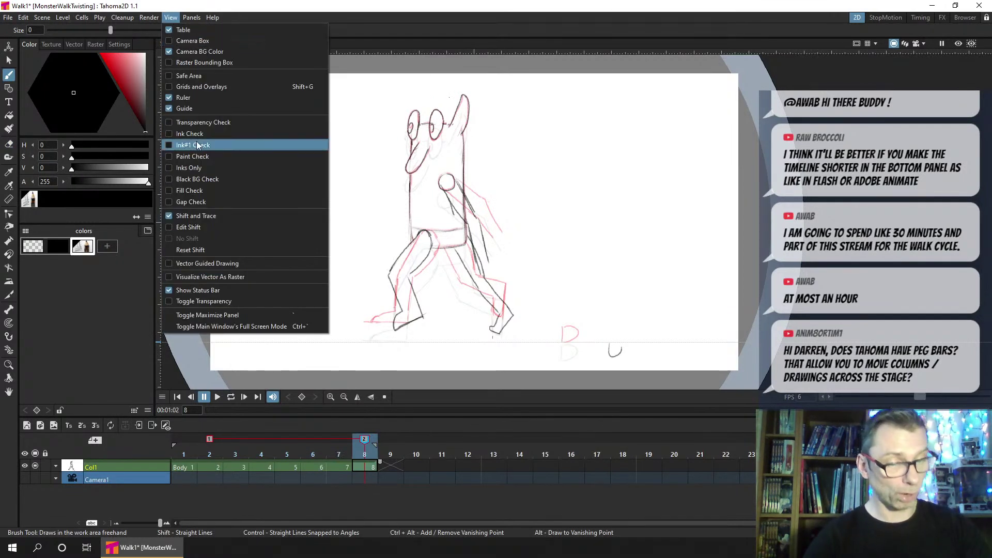
left_click(185, 216)
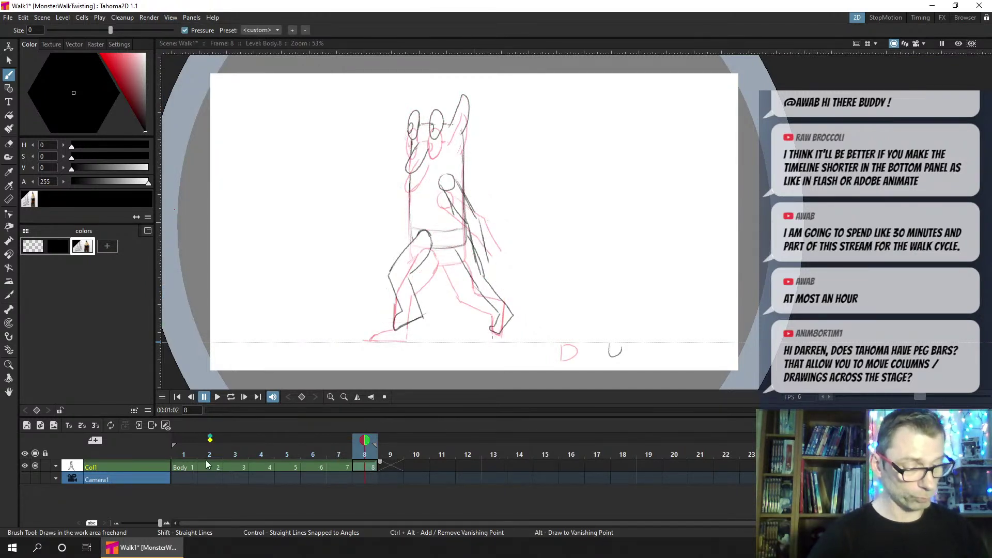
left_click(365, 440)
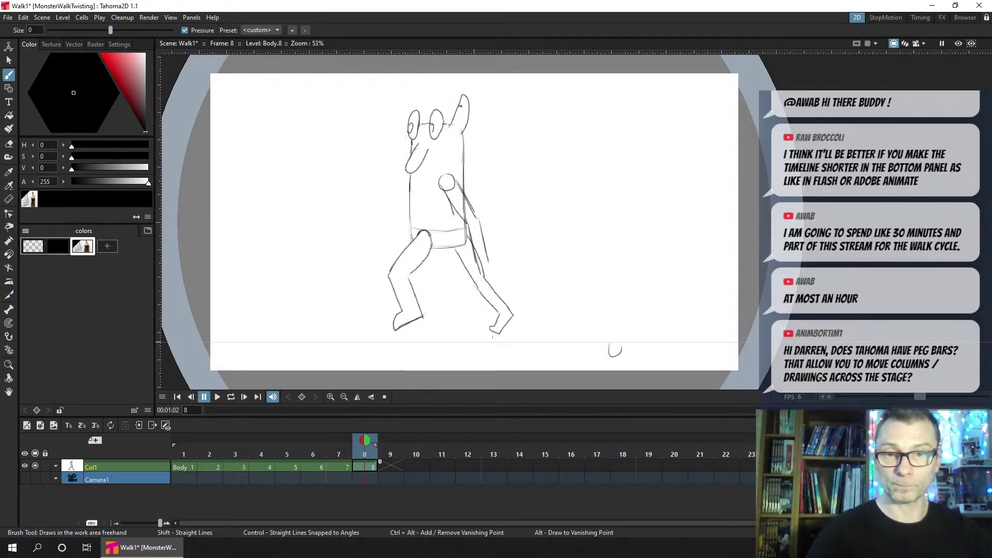
key("ctrl+s")
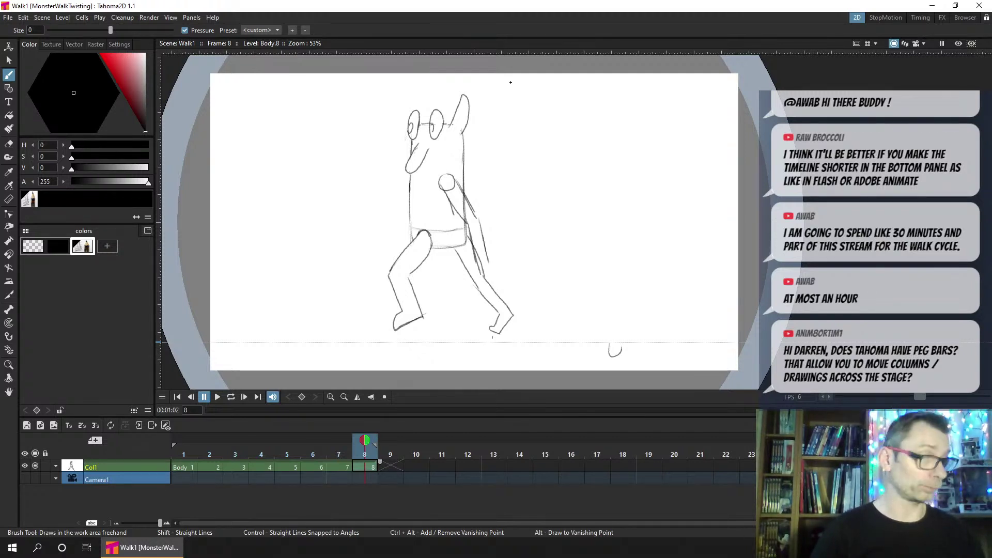
With the Animate tool, move Col1 on frame 1 to about X -509, Y -8 px, and check frame 8
left_click(184, 467)
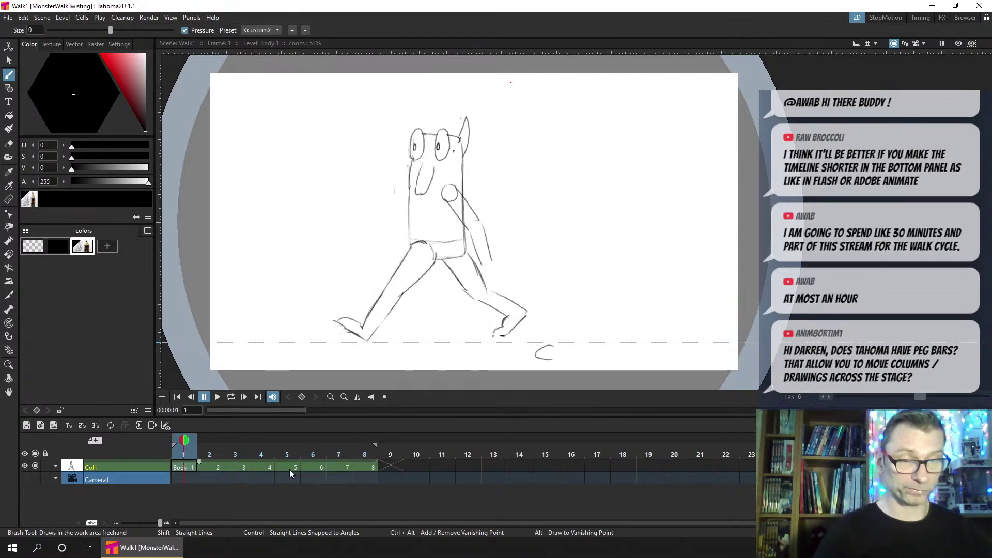
left_click(9, 47)
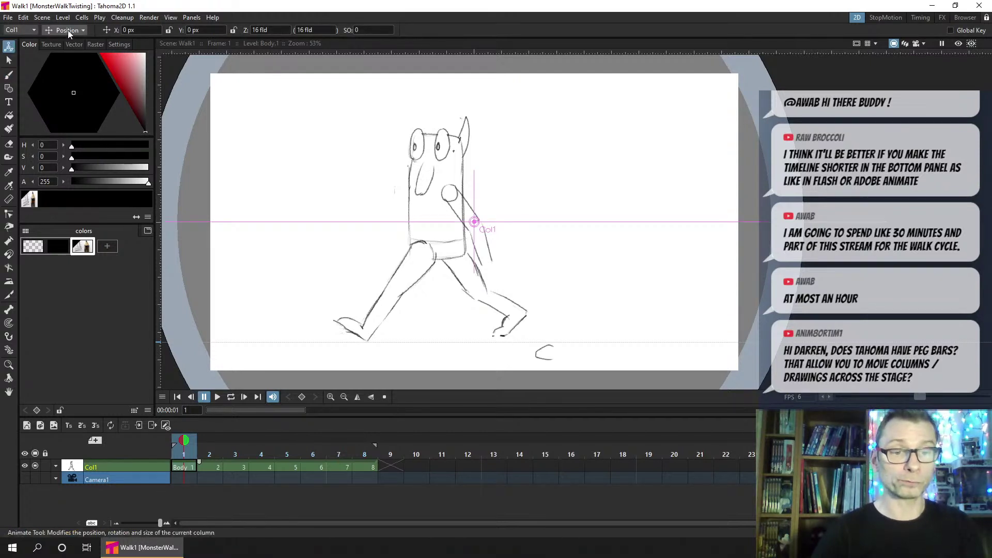
left_click_drag(459, 268, 319, 270)
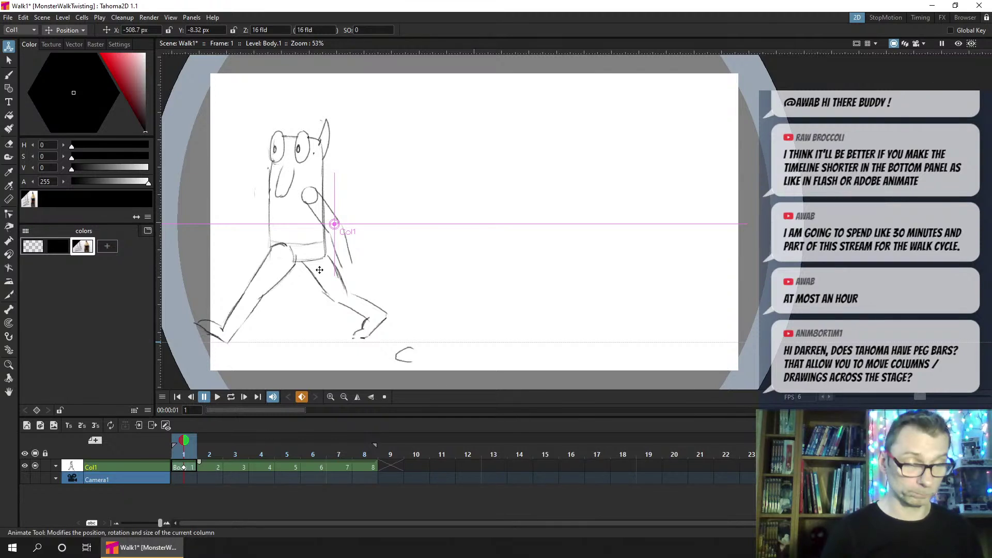
left_click(368, 467)
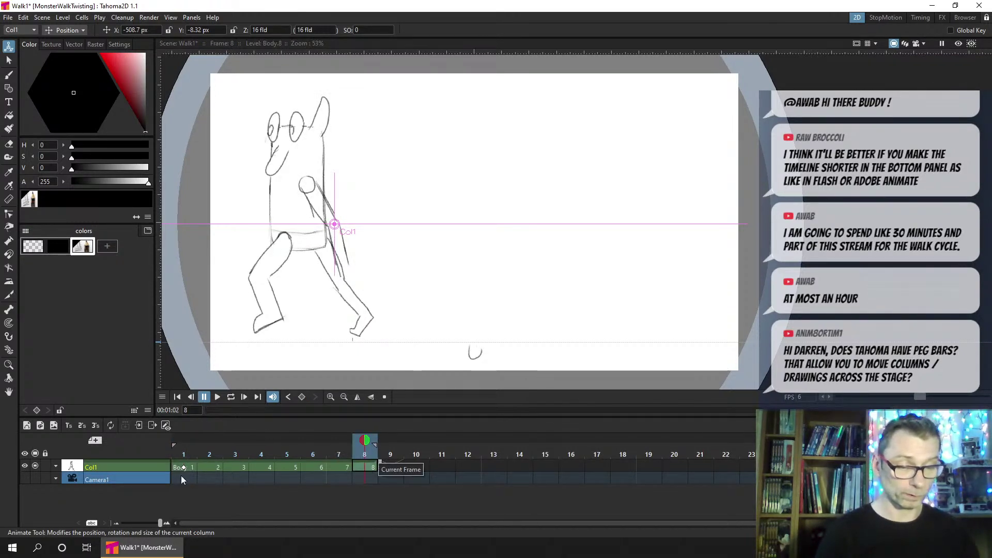
Keyframe Col1 at about X 257, Y 27 px on frame 1 and X -214, Y -9 px on frame 8, and scrub through the motion
left_click(189, 465)
left_click_drag(456, 280, 622, 276)
left_click(368, 467)
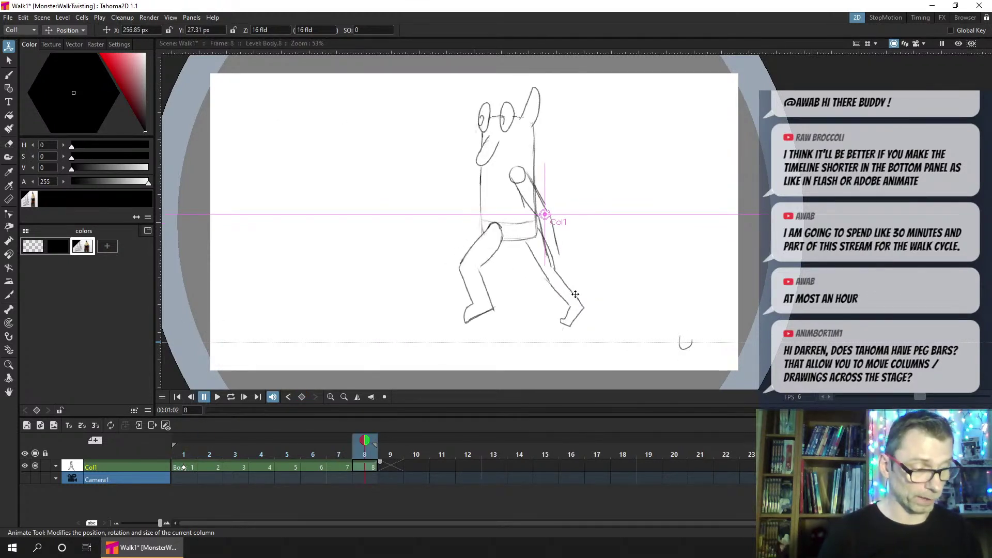
left_click_drag(594, 321, 469, 321)
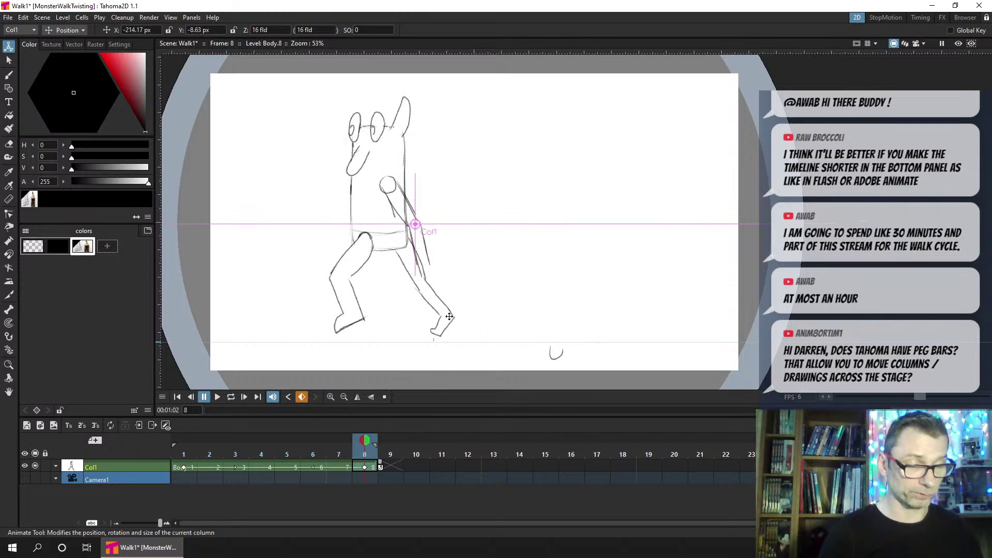
left_click(187, 452)
mouse_move(187, 450)
left_mouse_down()
mouse_move(380, 442)
mouse_move(190, 452)
mouse_move(296, 453)
left_mouse_up()
left_click(353, 455)
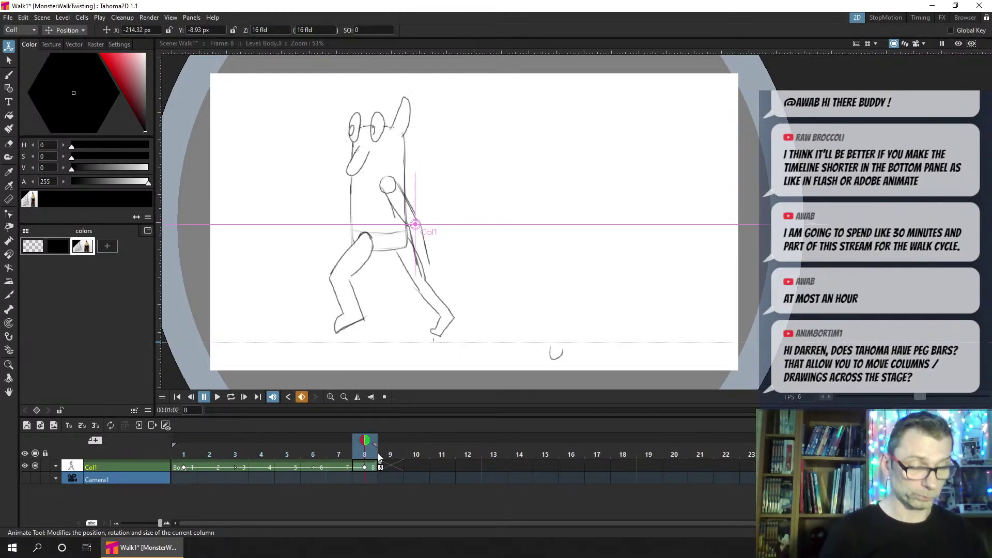
left_click(378, 453)
Delete Col1's position keyframes on frames 8 and 1, and save the scene
left_click(364, 466)
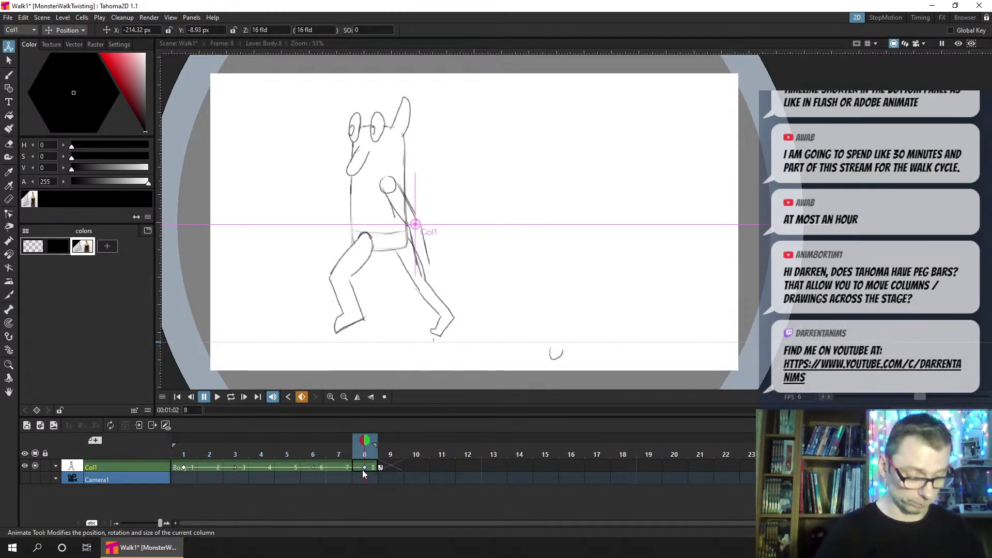
left_click(184, 466)
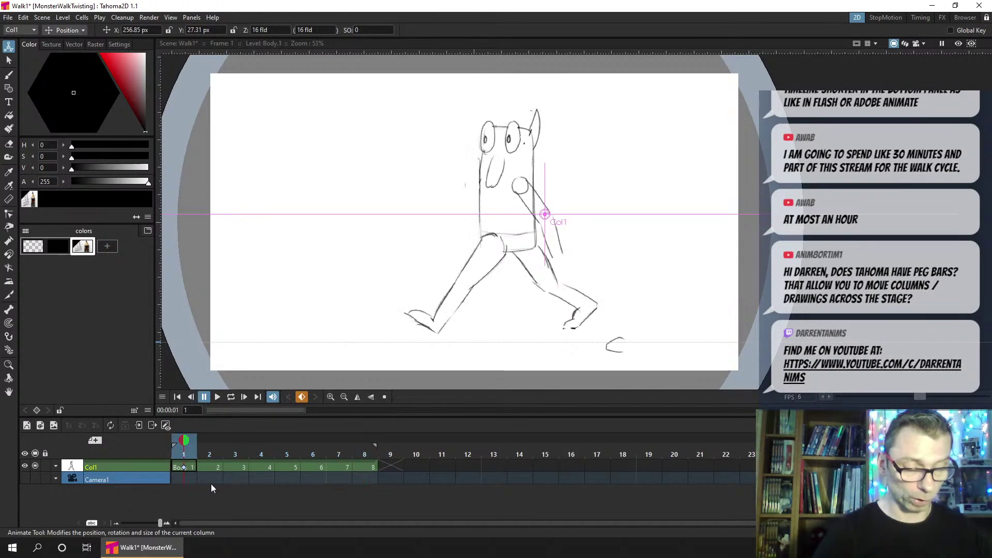
key("ctrl+s")
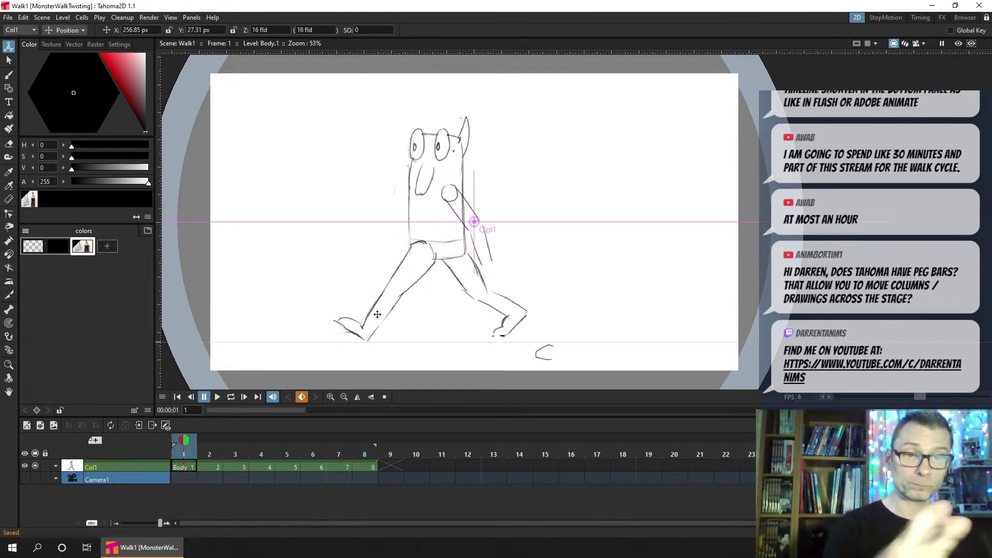
Open the FX room and move the Table and Col1 nodes farther apart in the stage schematic
left_click(942, 18)
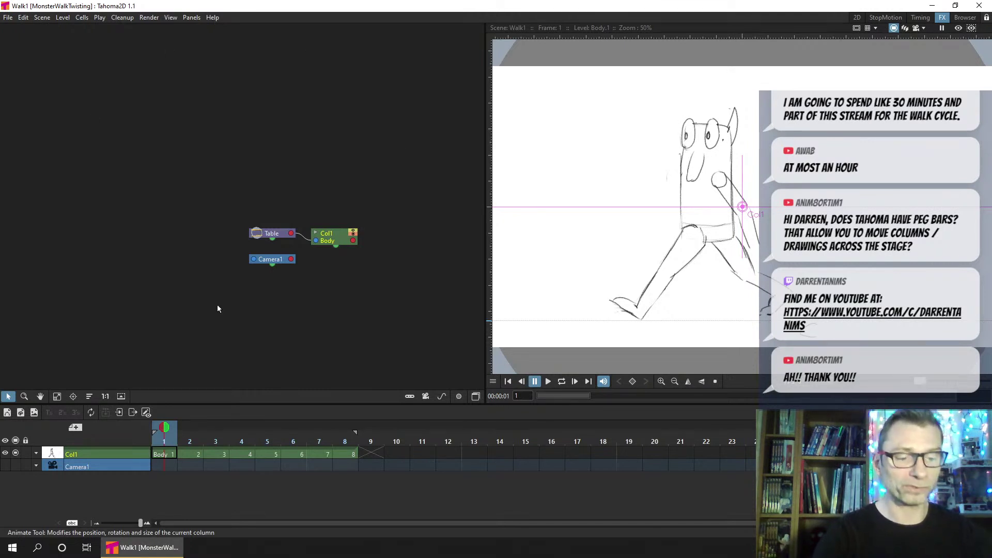
left_click_drag(259, 166, 189, 225)
left_click_drag(333, 241, 323, 221)
left_click(305, 243)
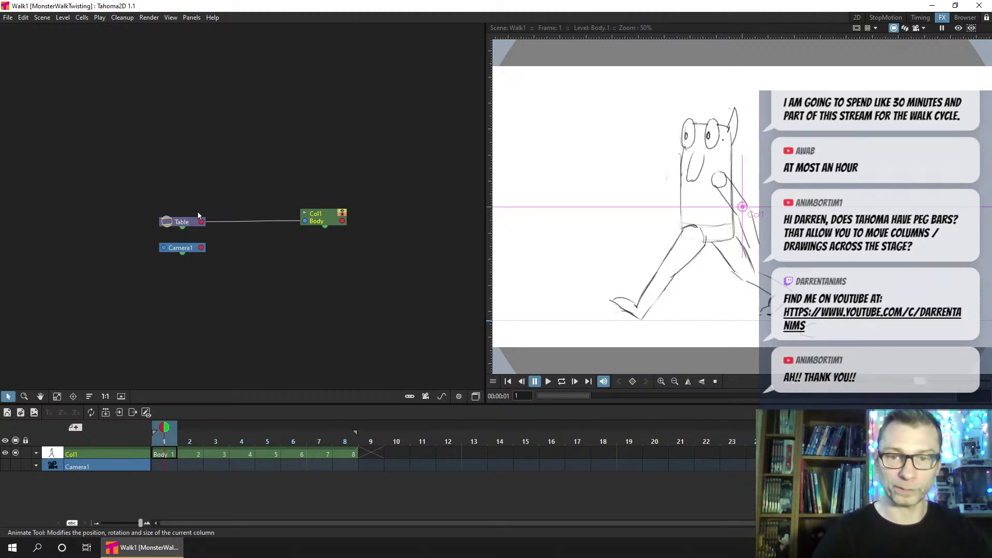
Switch to the FX schematic, move the Scene and Output nodes away from Col1, and return to the stage schematic
left_click(476, 397)
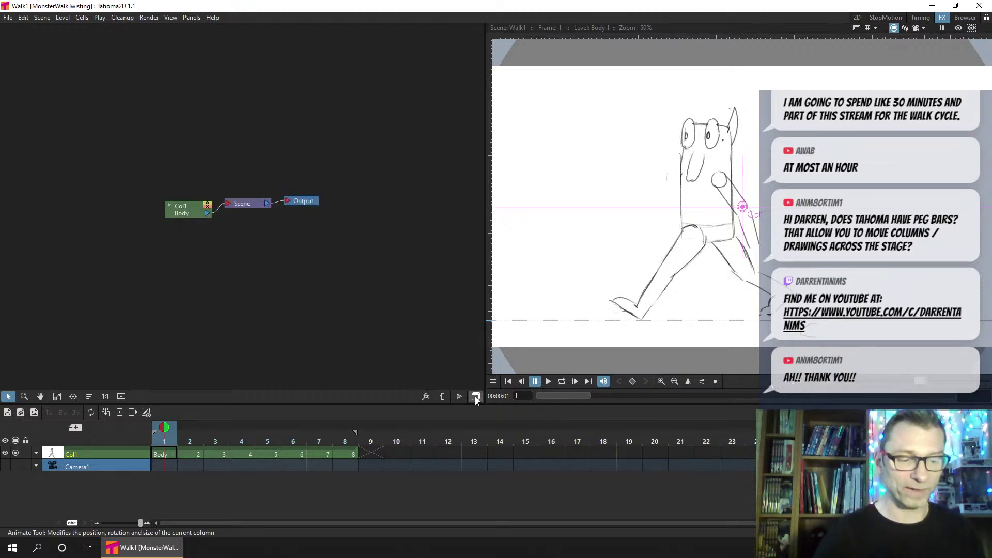
left_click_drag(342, 158, 349, 211)
left_click(200, 241)
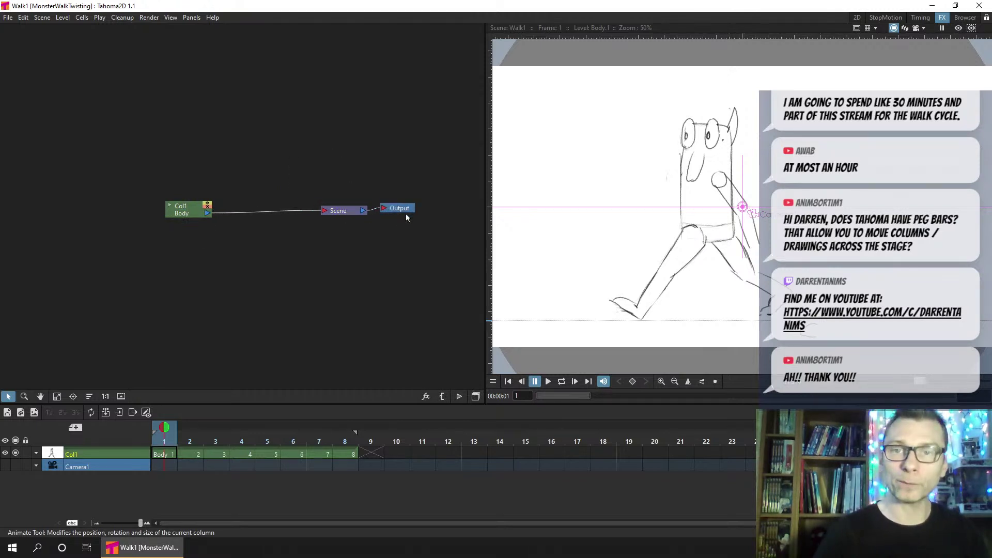
left_click(475, 396)
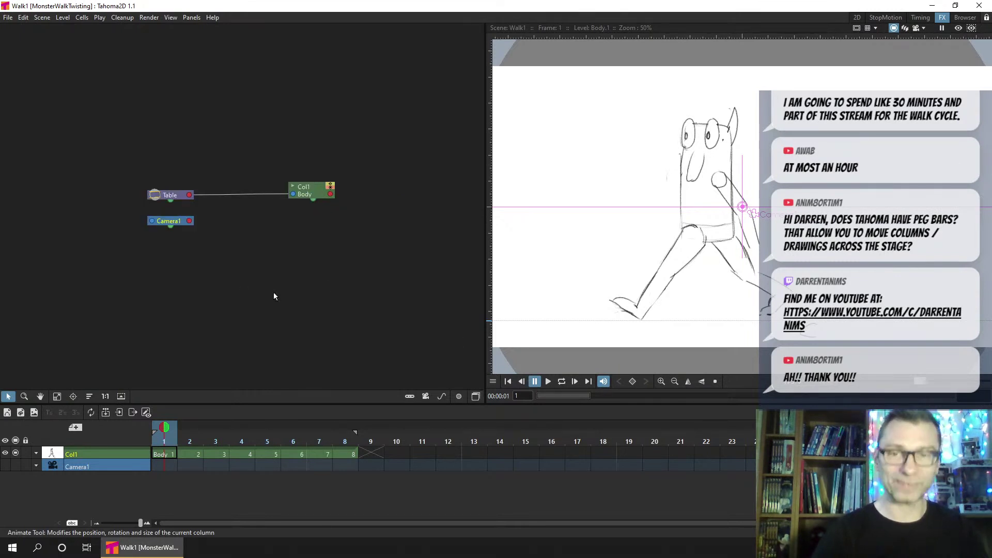
Add a pegbar linked between Table and Col1 in the stage schematic, and return to the 2D room with the pegbar selected
left_click(409, 395)
left_click_drag(231, 197, 264, 120)
left_click_drag(294, 196, 276, 123)
left_click_drag(310, 190, 361, 181)
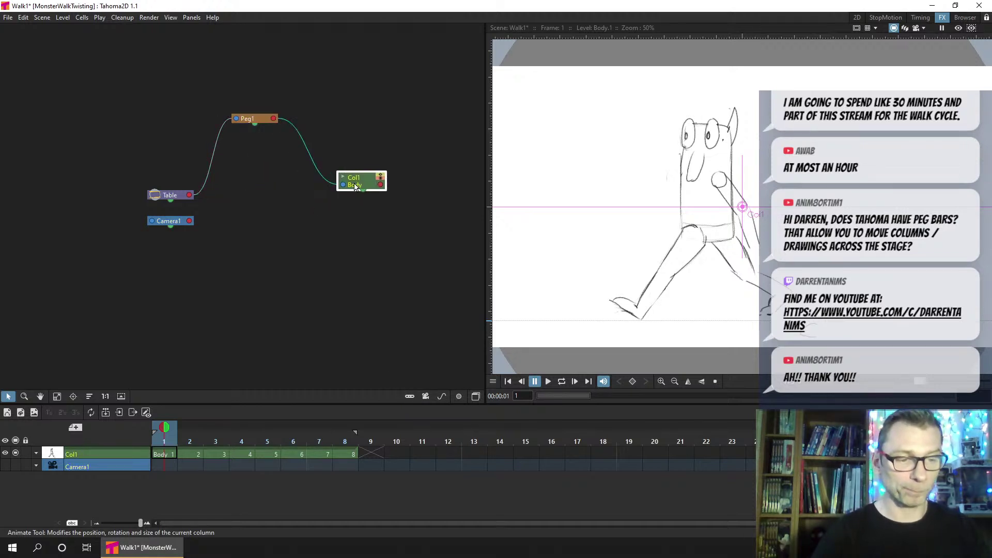
left_click_drag(253, 119, 253, 123)
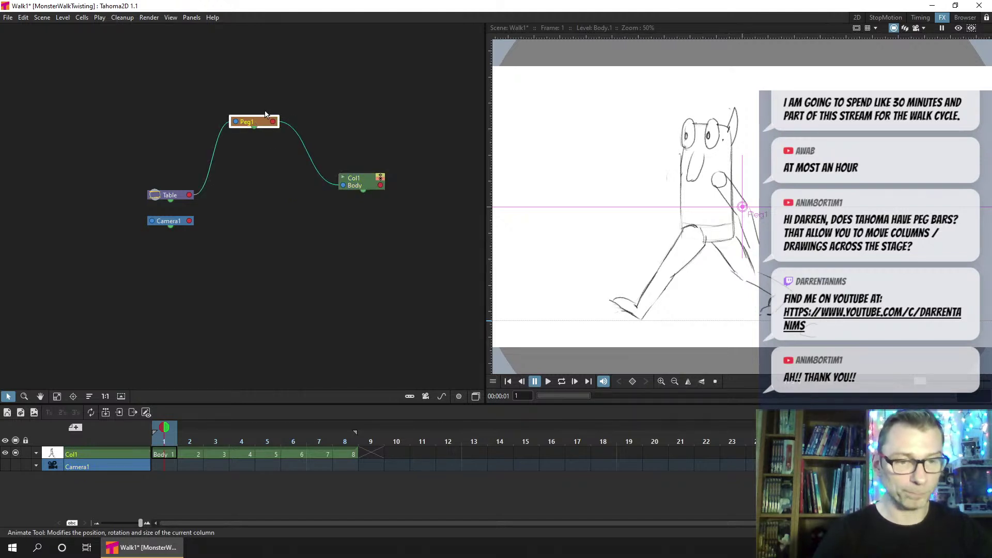
left_click(859, 18)
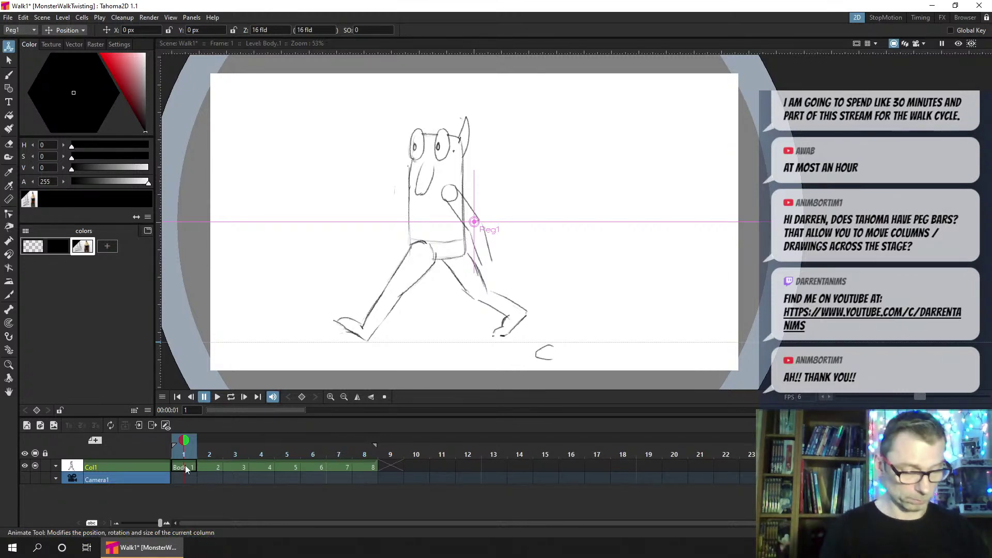
Animate the pegbar across the stage, moving it to X about 549 px on frame 1 and X about -421 px on frame 8
left_click(473, 223)
mouse_move(469, 262)
left_mouse_down()
mouse_move(628, 270)
mouse_move(621, 263)
left_mouse_up()
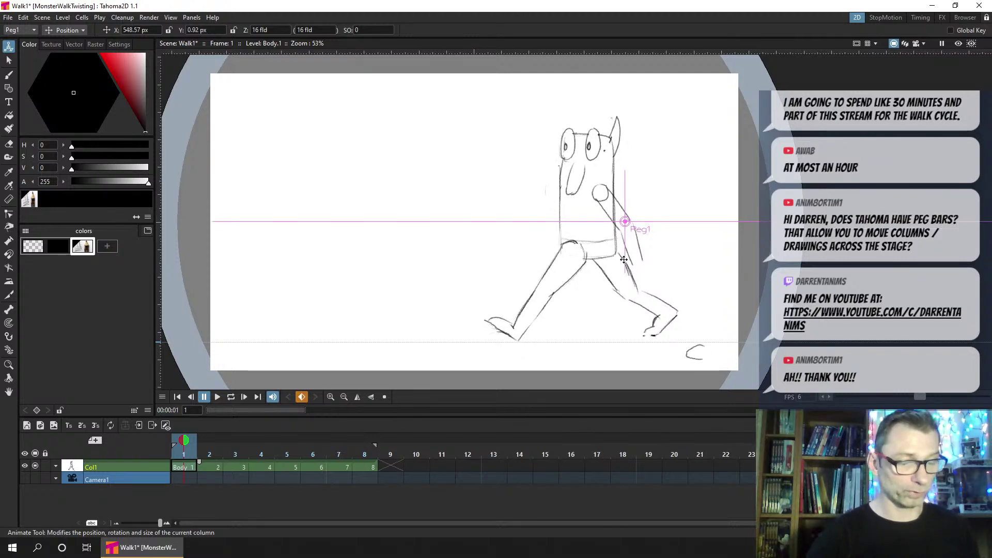
left_click(371, 471)
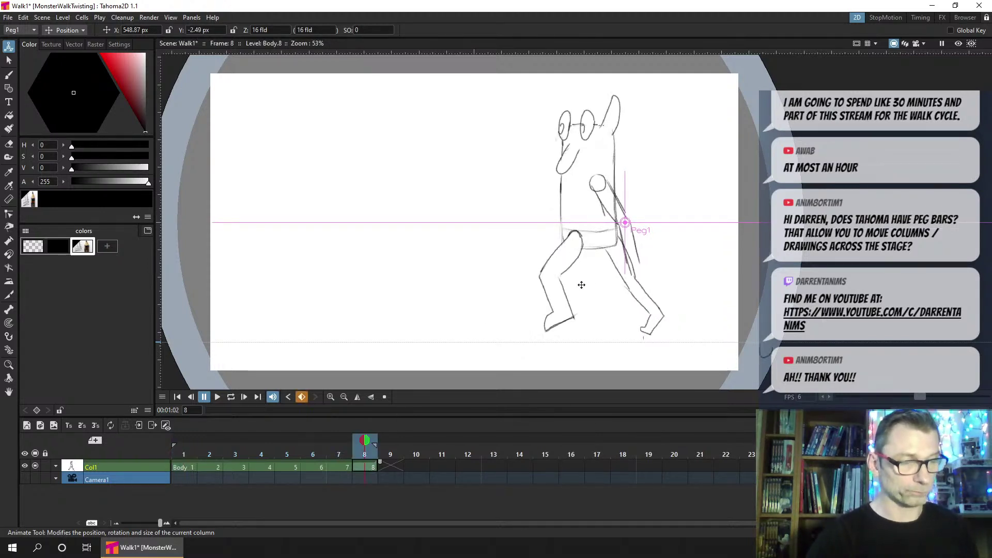
left_click_drag(581, 285, 323, 277)
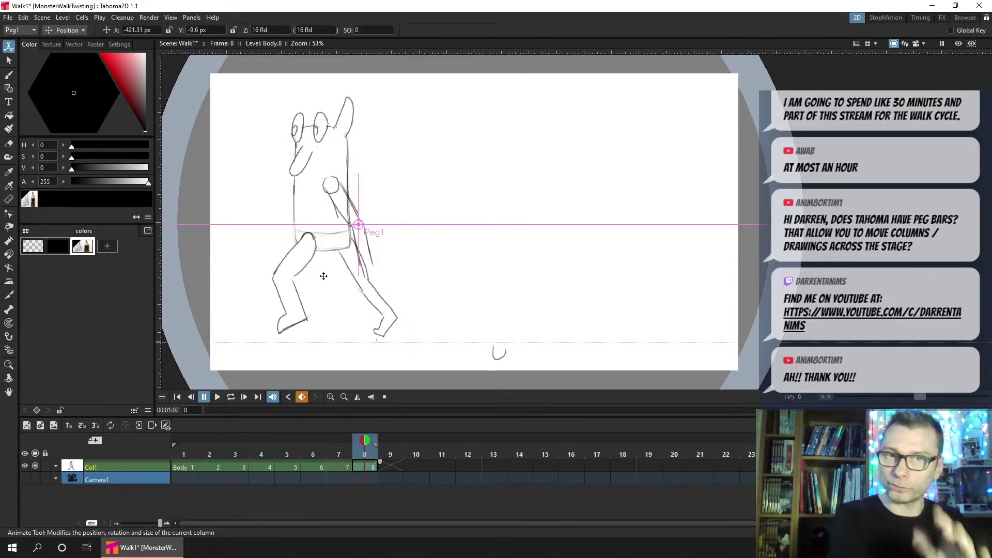
Scrub the timeline between frames 1 and 8 to review the pegbar movement
left_click(188, 448)
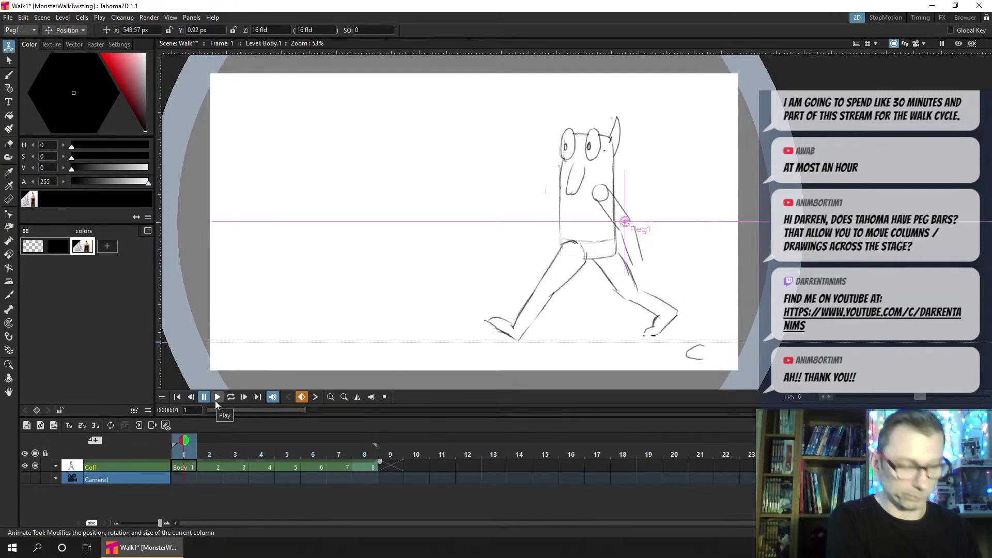
left_click(369, 453)
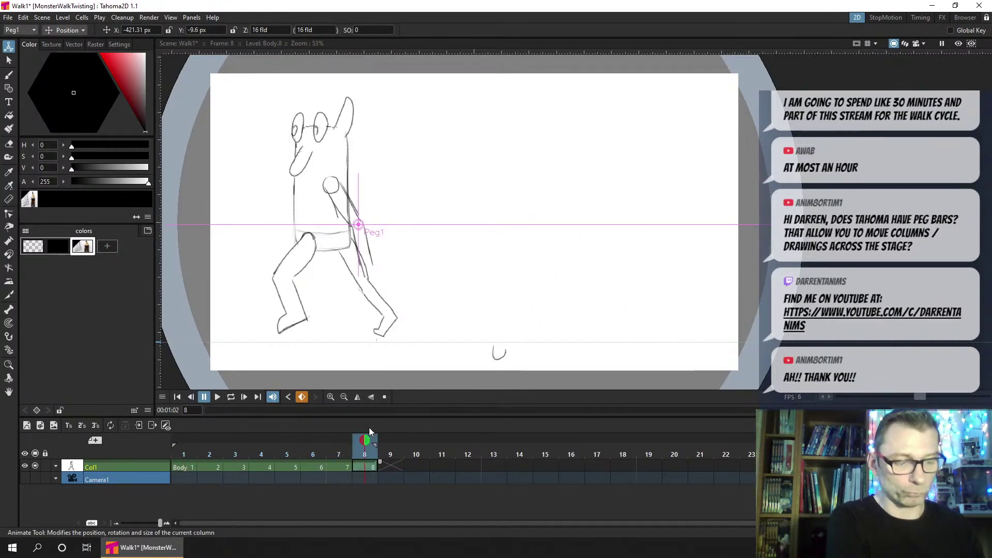
left_click_drag(181, 451, 370, 456)
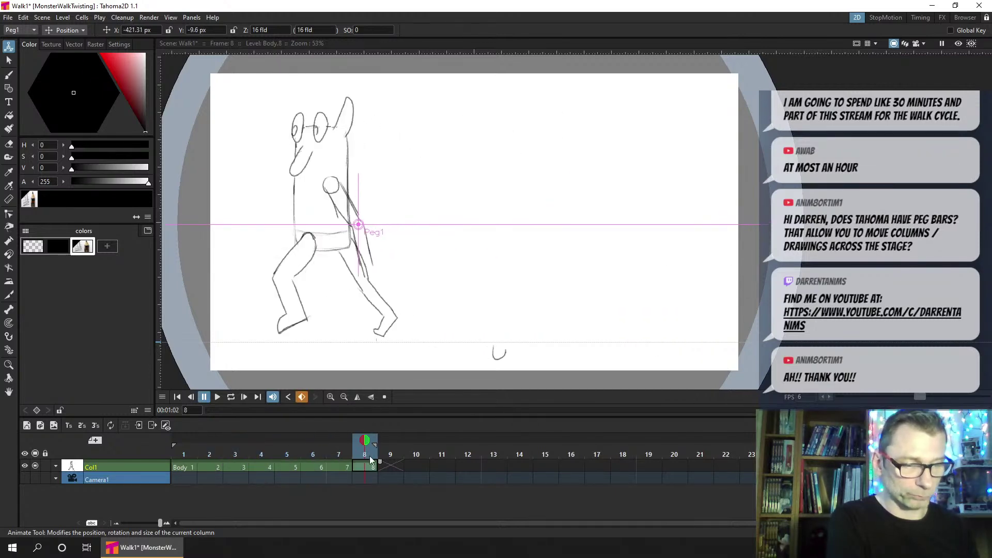
Delete the pegbar node in the FX room, return to the 2D room, and save the scene with the Selection tool active
left_click(942, 17)
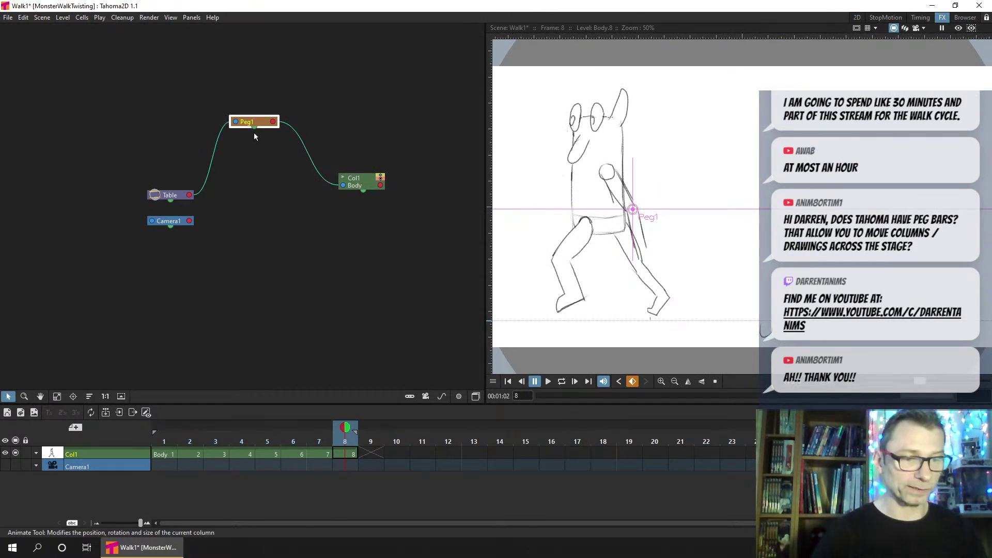
key("Delete")
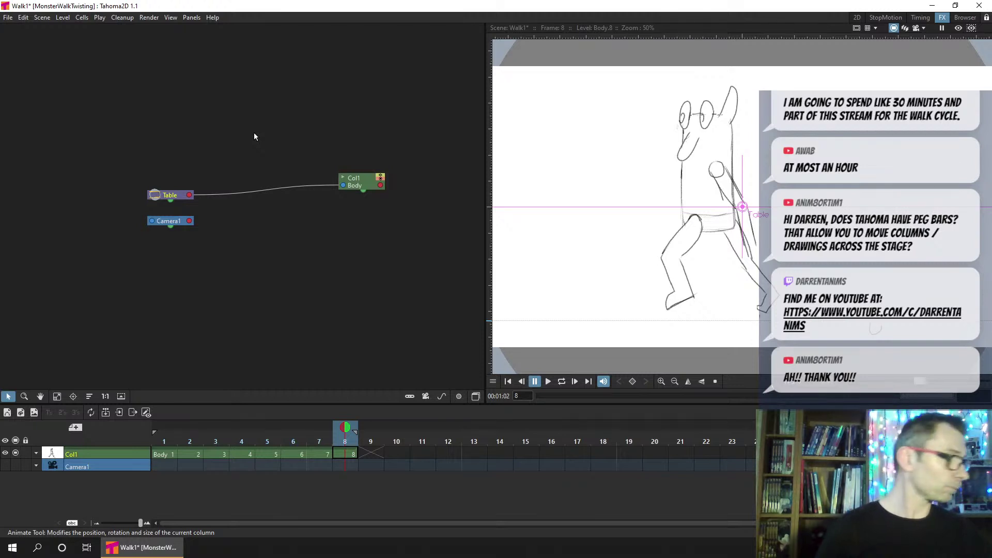
left_click(858, 18)
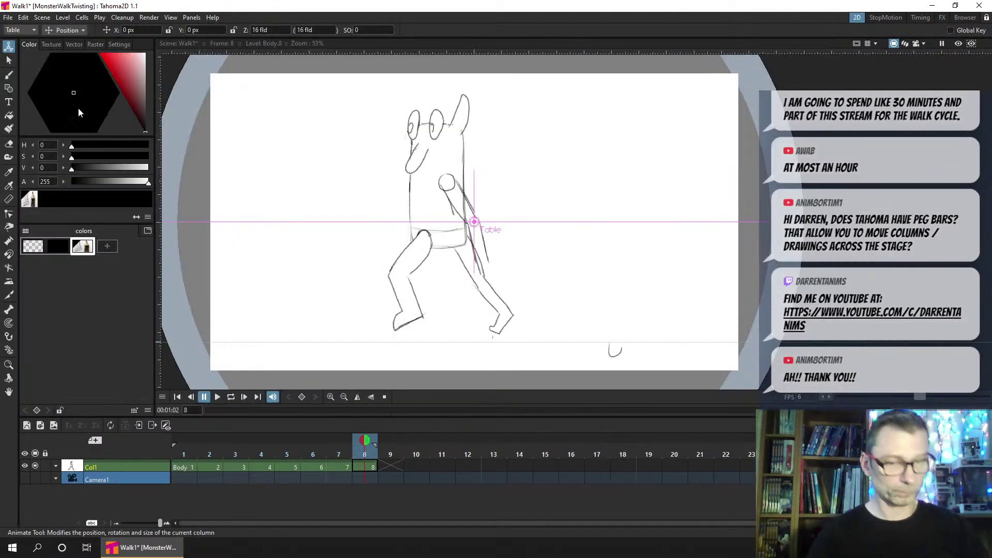
left_click(10, 62)
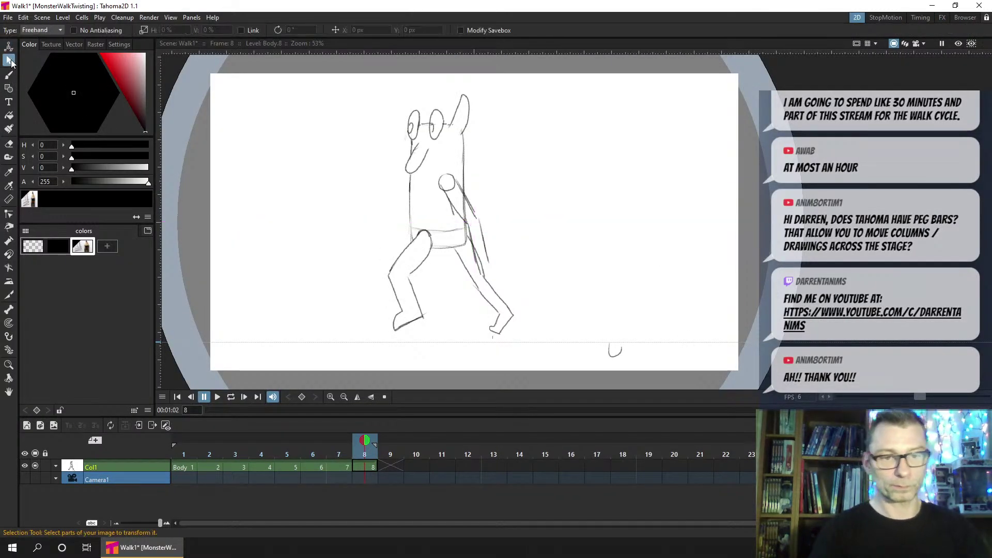
key("ctrl+s")
Add two vanishing points with the Brush tool on empty frame 9, one near each side of the canvas at the same height
left_click(183, 439)
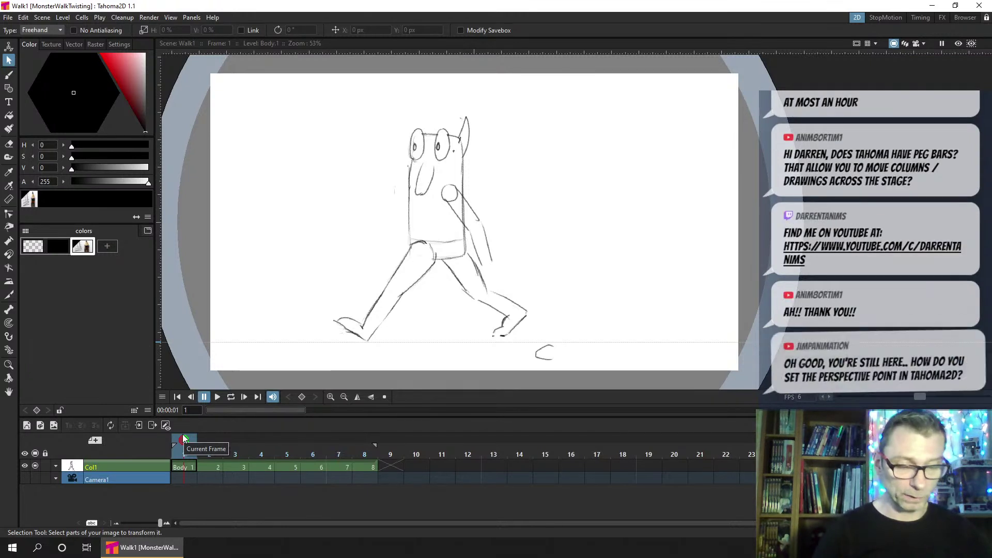
left_click(187, 464)
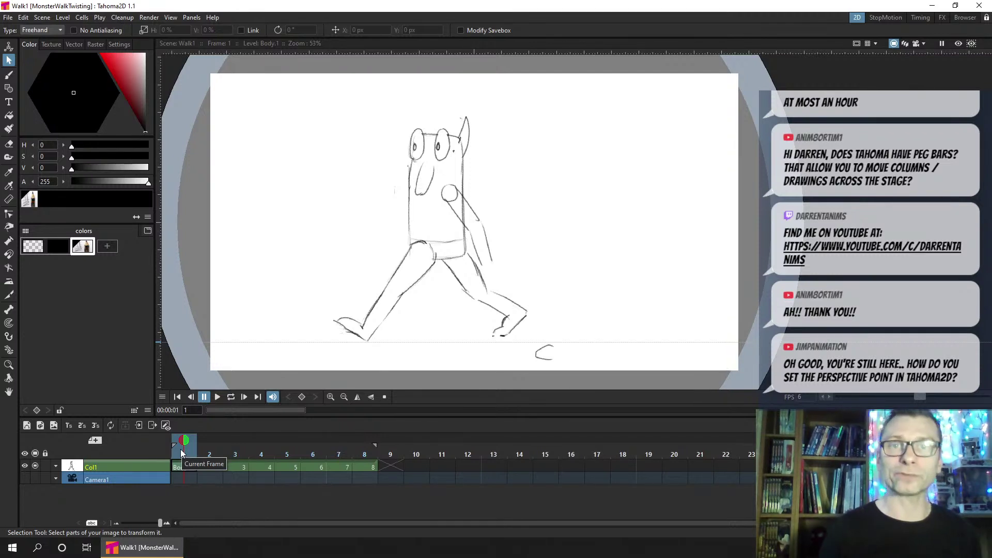
left_click(389, 466)
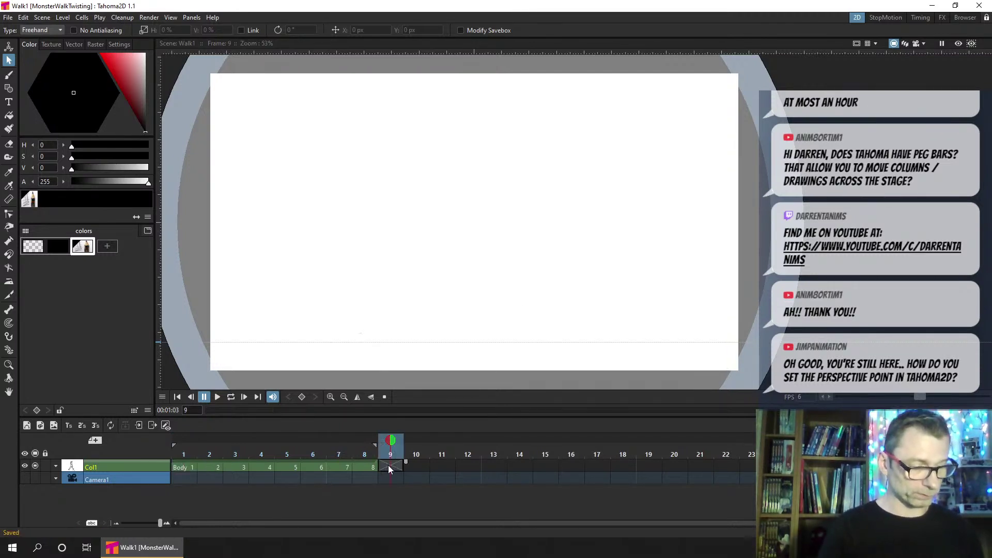
left_click(13, 75)
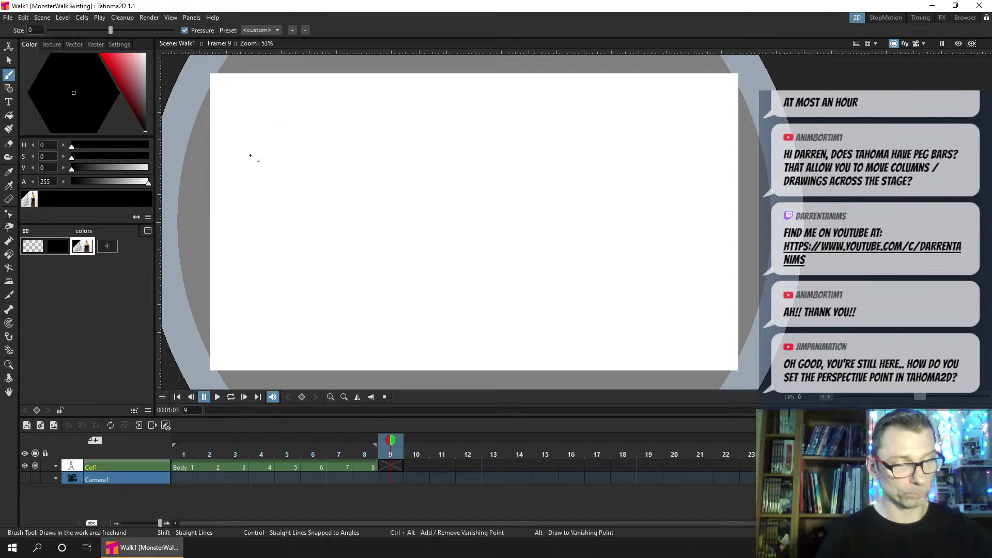
left_click(245, 154)
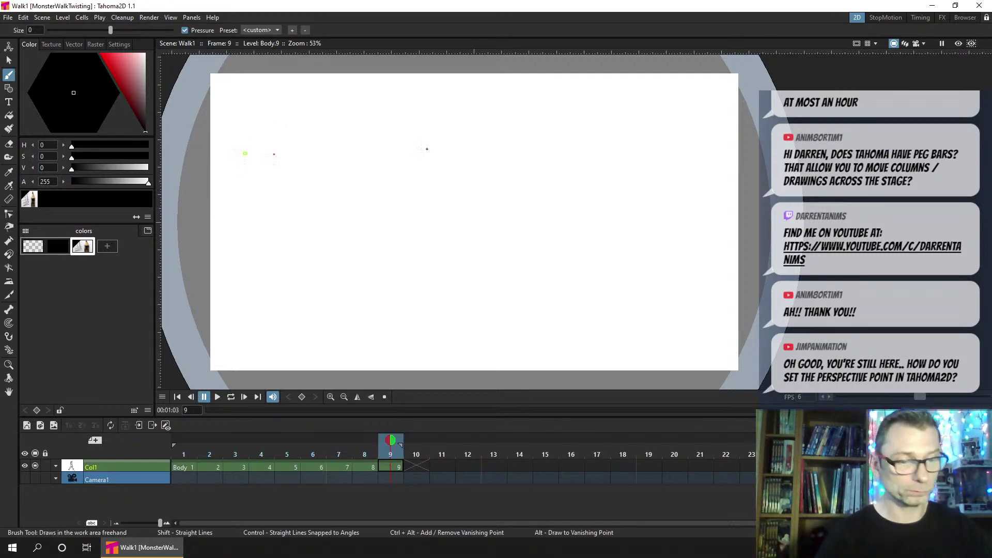
left_click(693, 154)
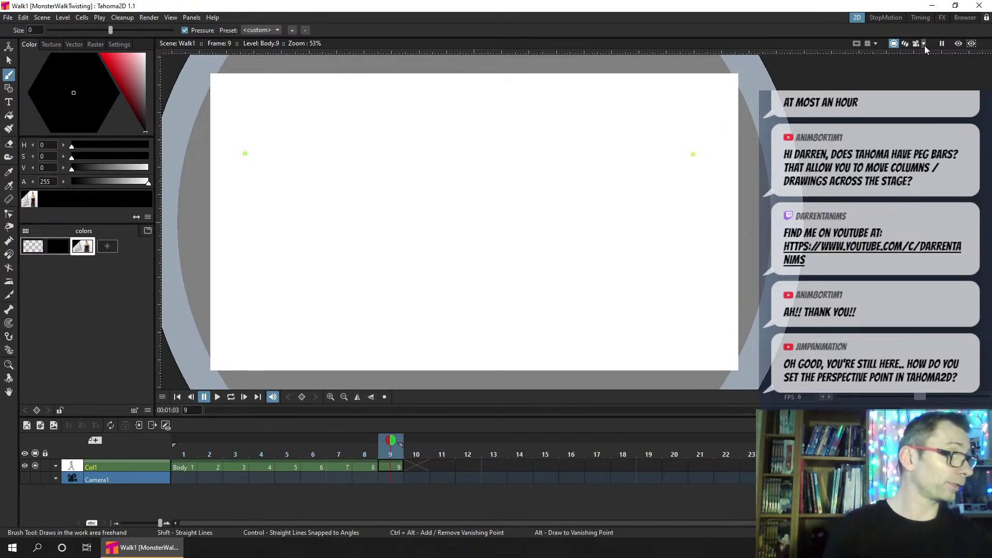
Turn on the vanishing point ray guides in the viewer and make the rays denser
left_click(876, 43)
left_click(875, 41)
left_click(875, 42)
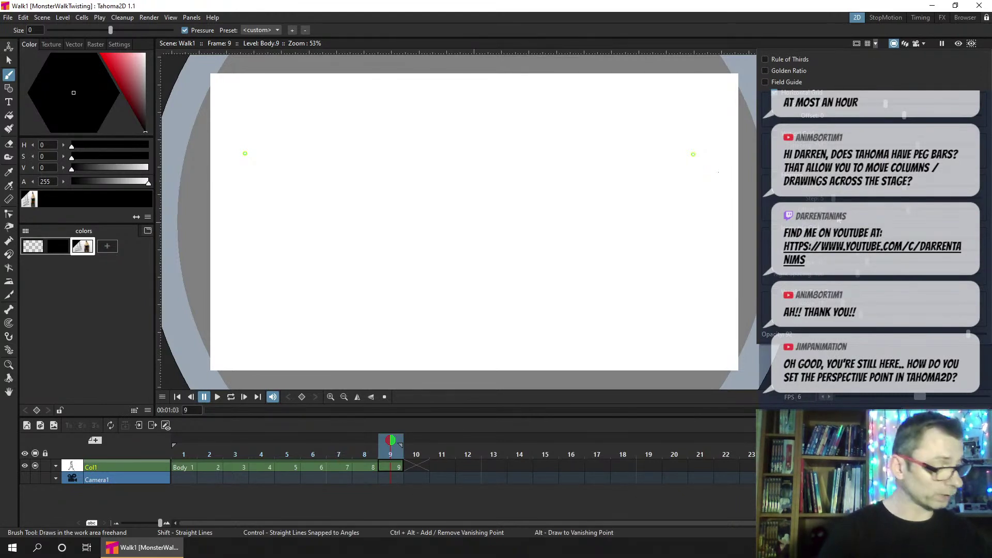
left_click(775, 294)
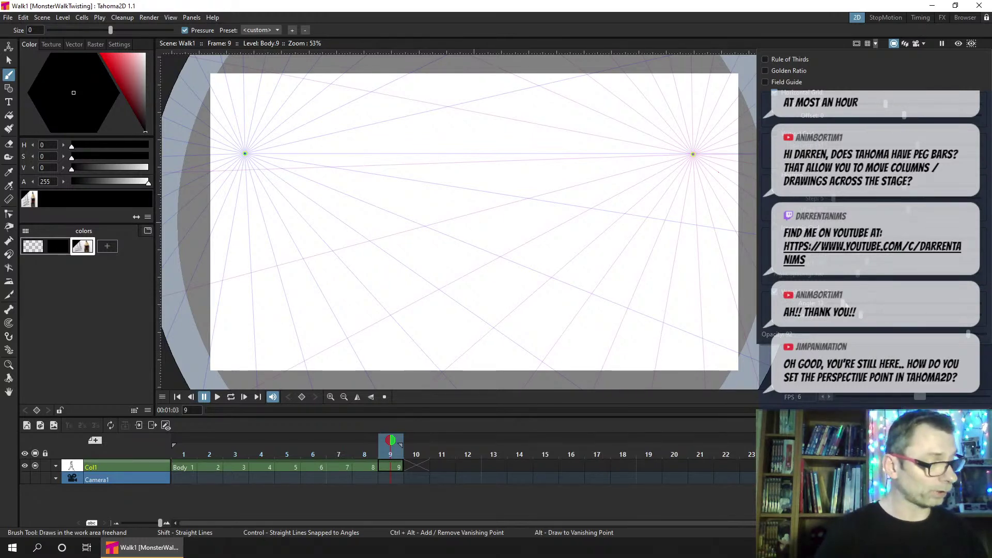
left_click_drag(878, 306, 860, 321)
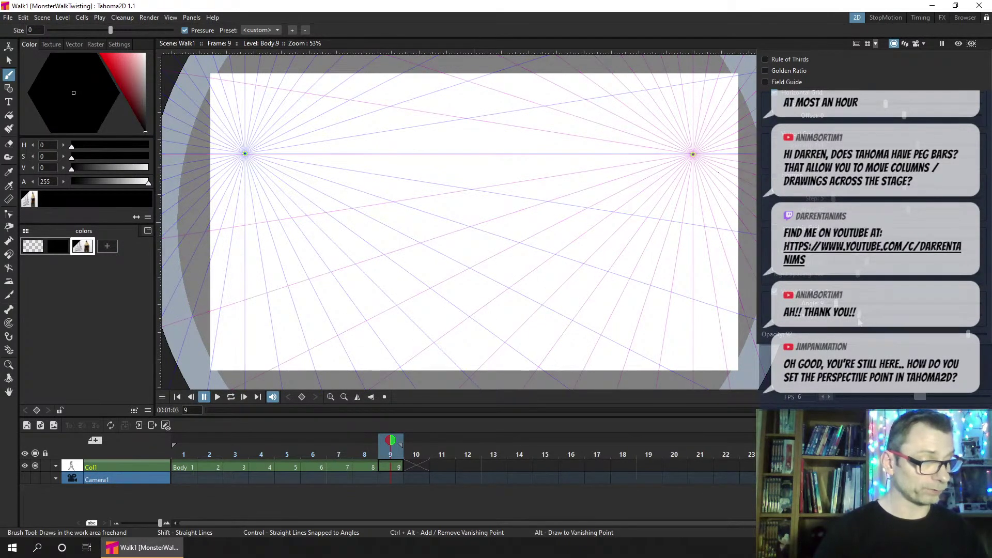
Switch the brush to the plain black style and draw three straight lines converging on the left vanishing point
left_click(412, 98)
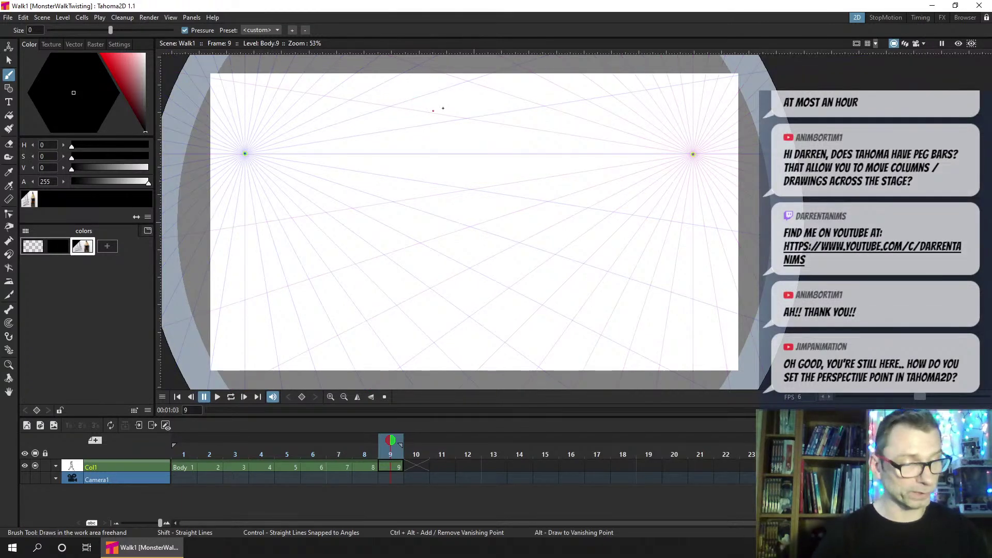
left_click_drag(465, 103, 389, 121)
left_click(308, 143)
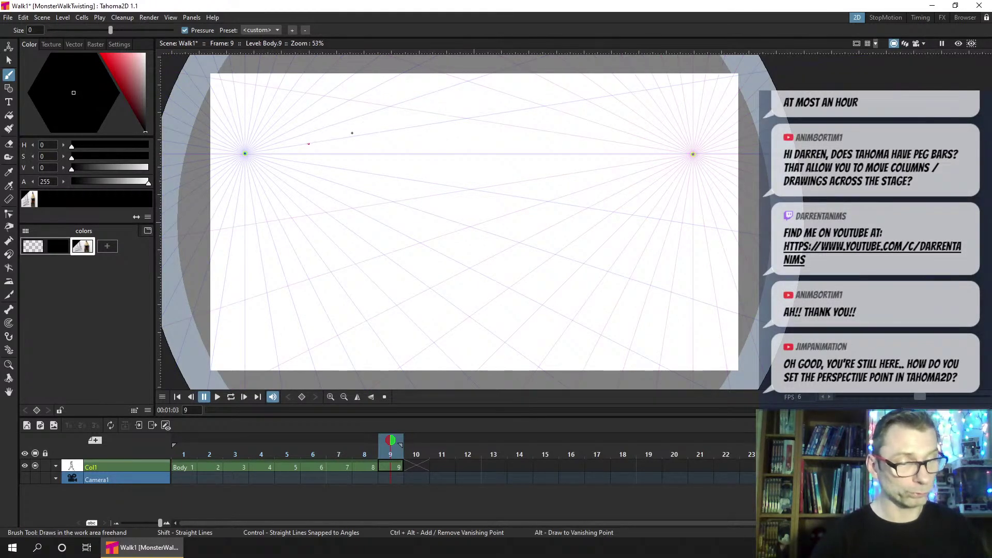
left_click(59, 247)
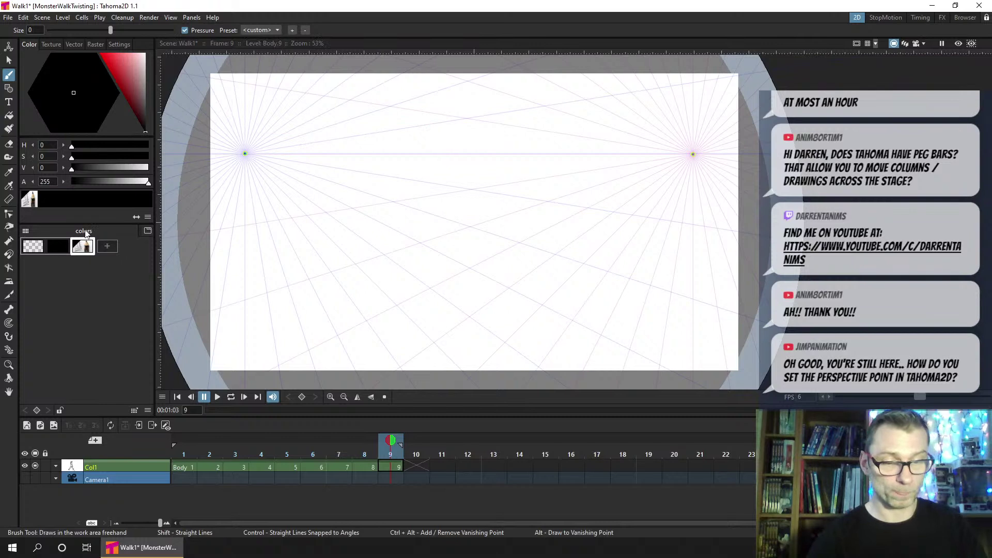
left_click_drag(335, 139, 304, 138)
left_click_drag(505, 126, 326, 145)
left_click_drag(419, 198, 293, 166)
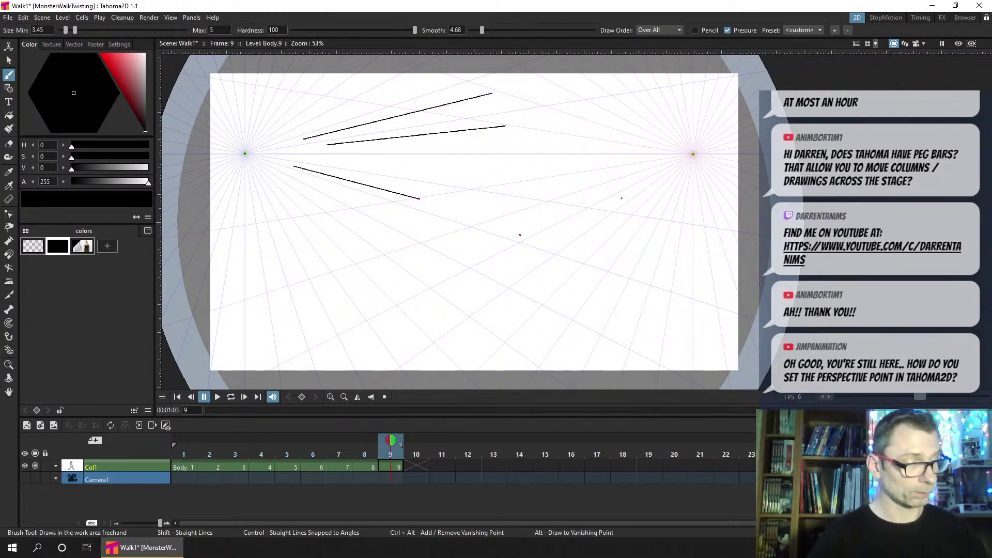
Draw four straight black lines converging on the right vanishing point
left_click_drag(519, 235, 676, 163)
left_click_drag(558, 258, 674, 169)
mouse_move(593, 273)
left_mouse_down()
mouse_move(683, 177)
mouse_move(651, 306)
left_mouse_up()
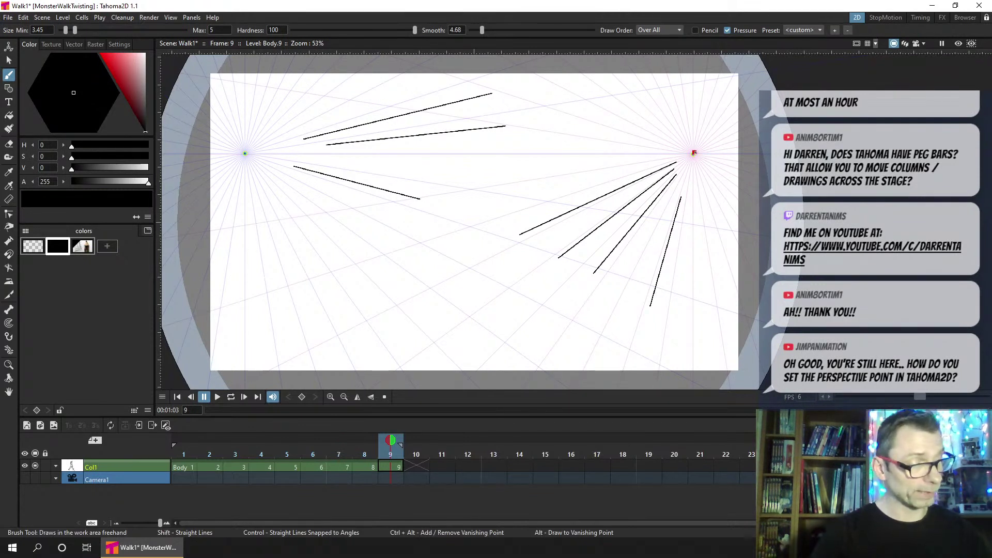
Remove the right and left vanishing points from the canvas
left_click(693, 154, "ctrl+alt")
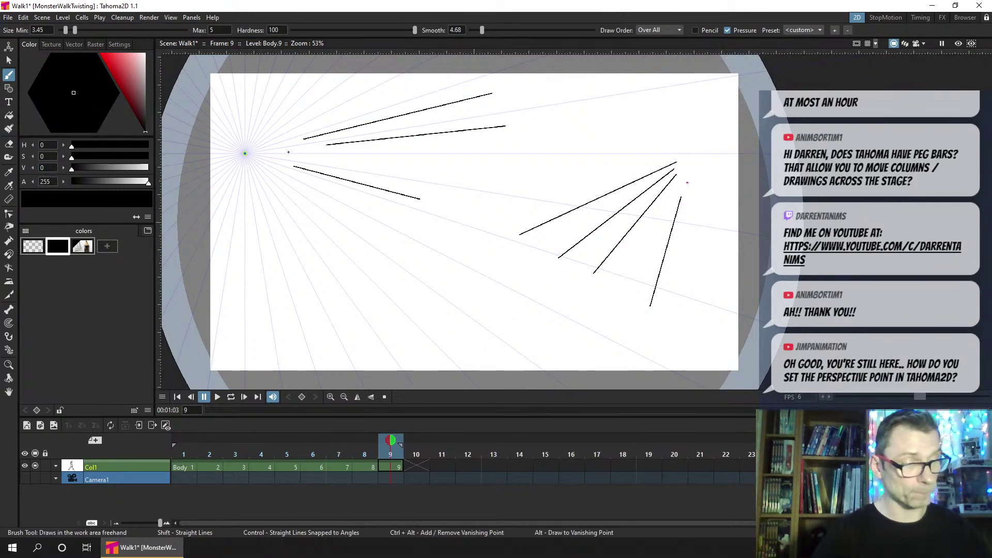
left_click(244, 153, "ctrl+alt")
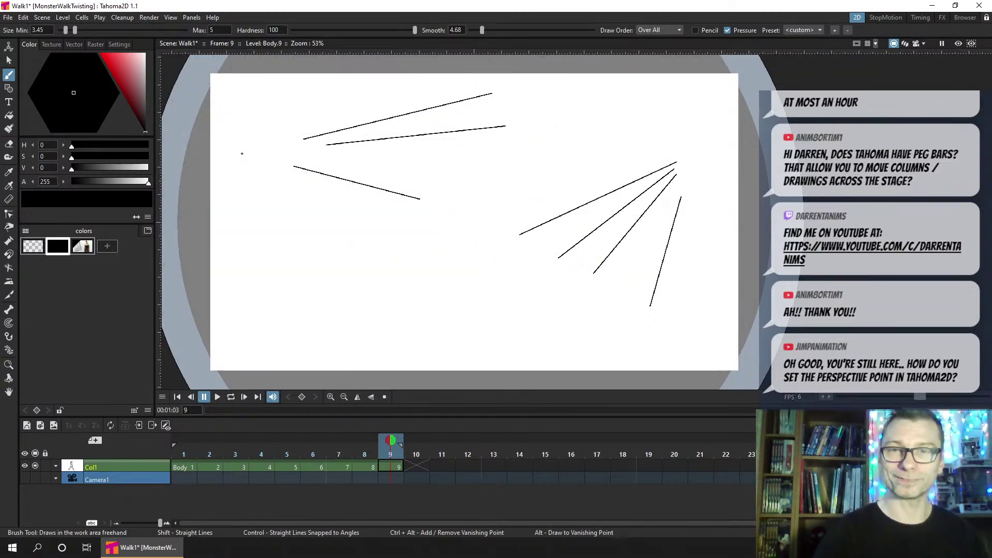
Delete the perspective test drawing from frame 9 of Col1, go back to frame 8, and save the scene
left_click(393, 467)
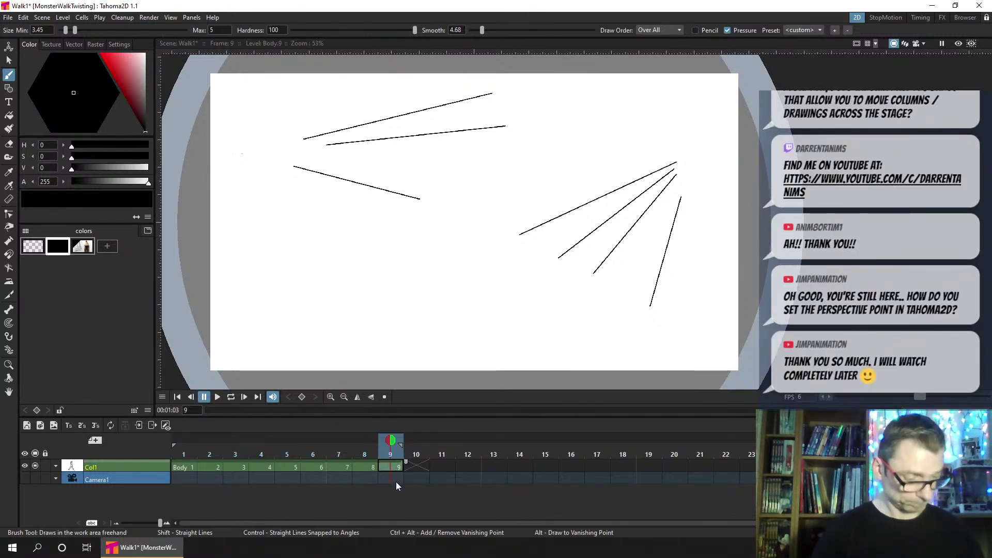
key("Delete")
left_click(366, 454)
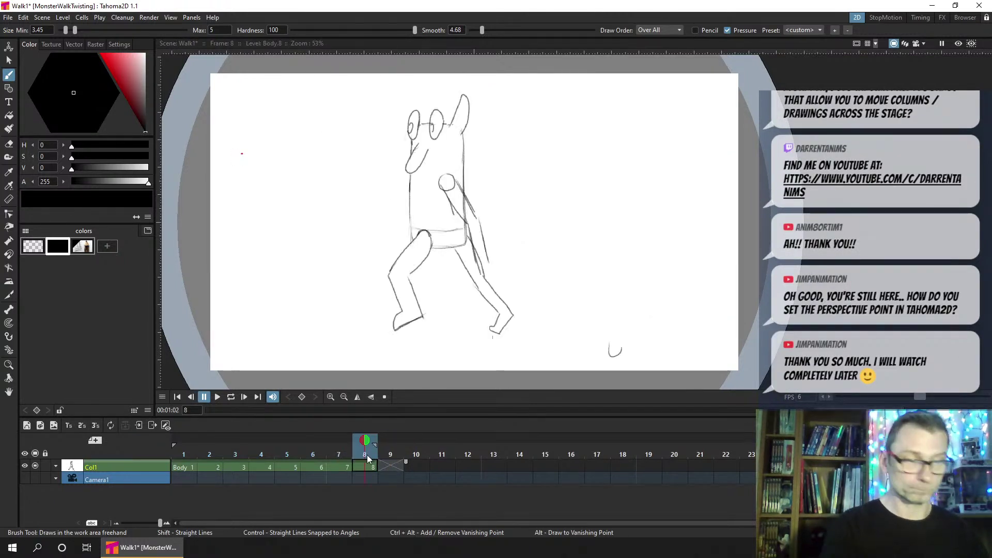
key("ctrl+s")
Play the monster walk cycle in a loop from frame 1, and stop it after reviewing the motion
left_click(184, 450)
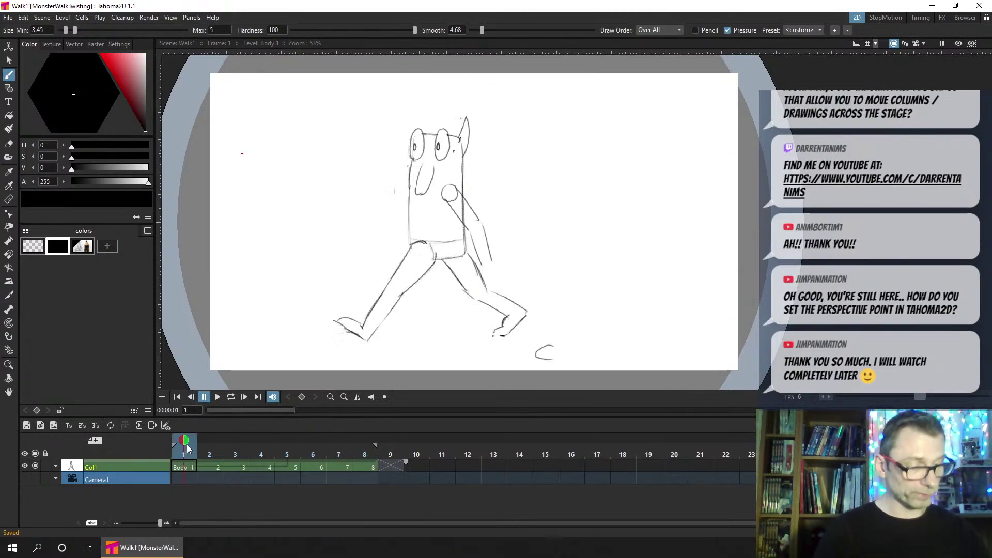
left_click(231, 398)
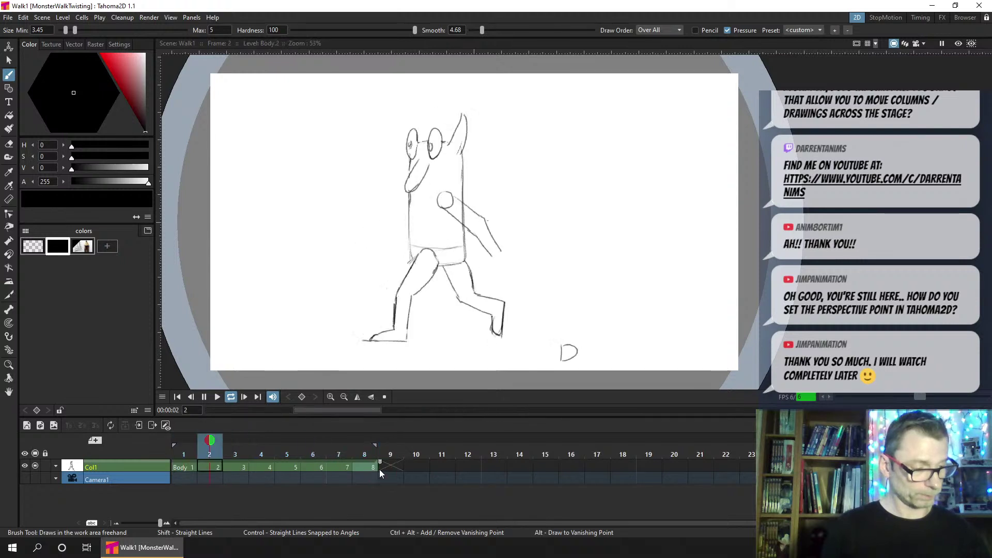
left_click(206, 397)
Shorten the playback range to end at frame 7 and loop the walk cycle
left_click_drag(374, 445, 349, 447)
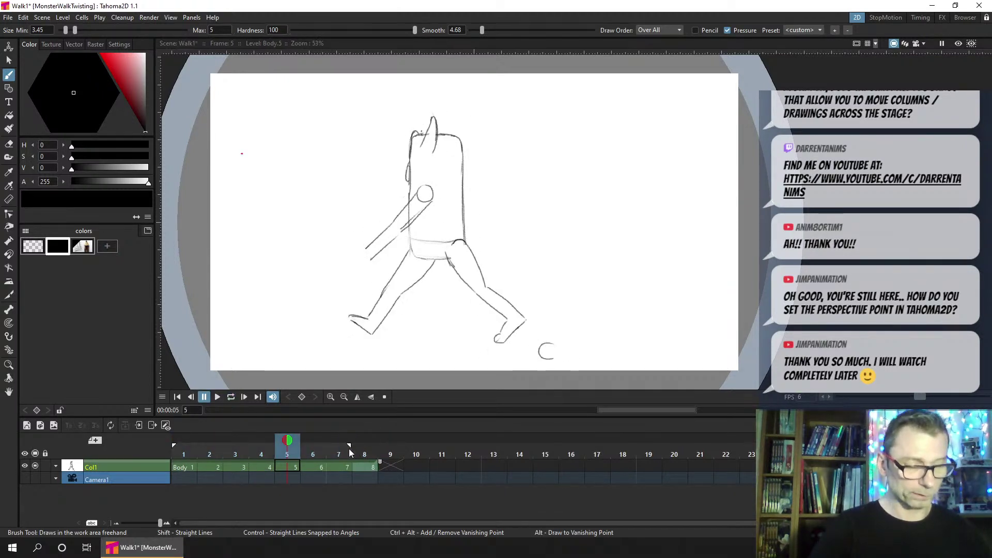
left_click(351, 440)
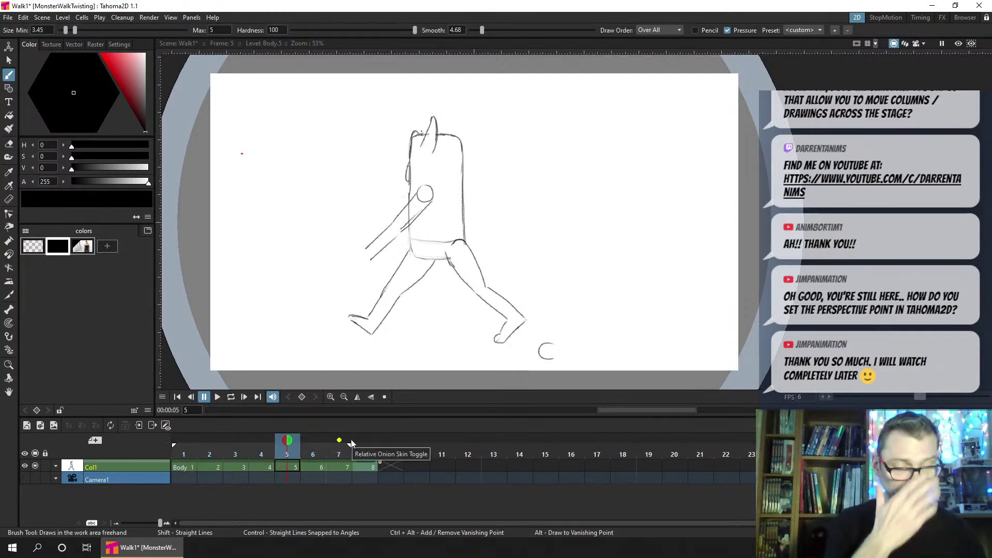
left_click(231, 397)
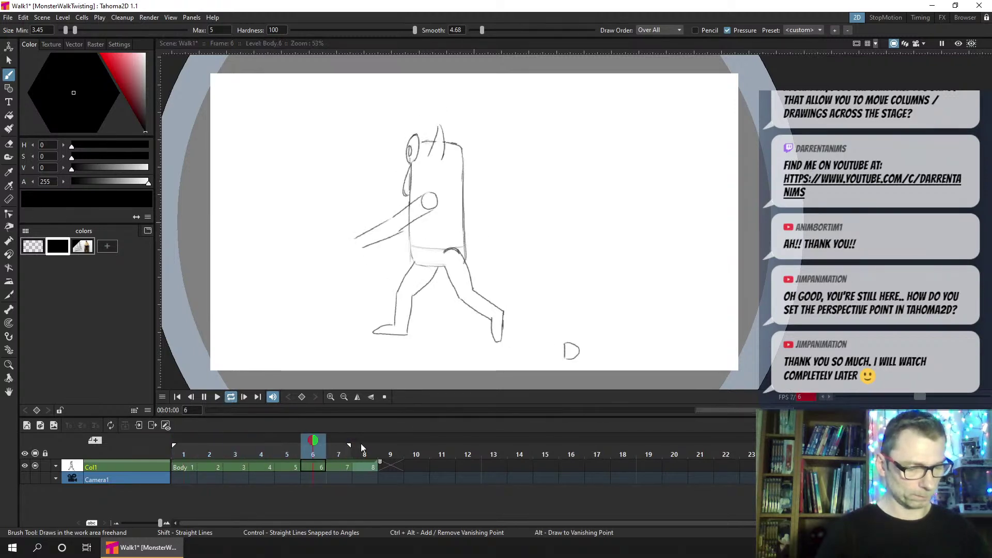
Extend the end of the playback range to frame 9 and stop the looping playback
left_click_drag(361, 443, 380, 455)
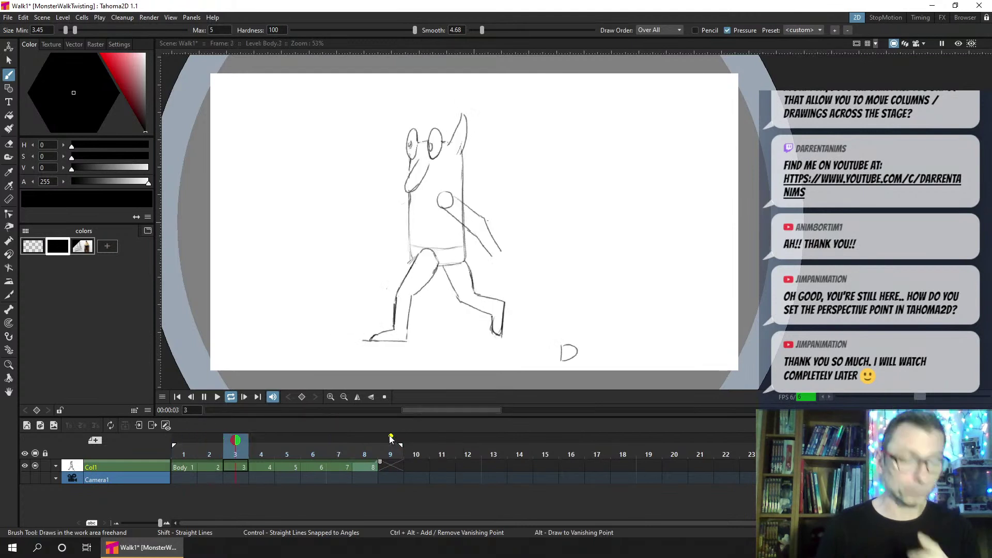
left_click(205, 396)
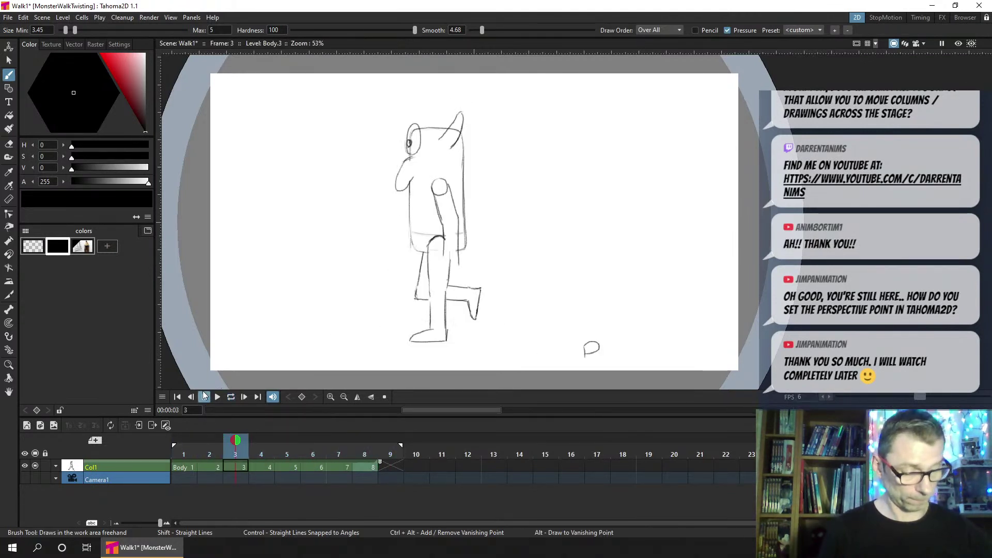
Draw the missing far horn on the monster's head in frame 1, using the third colour style in the palette
left_click(185, 446)
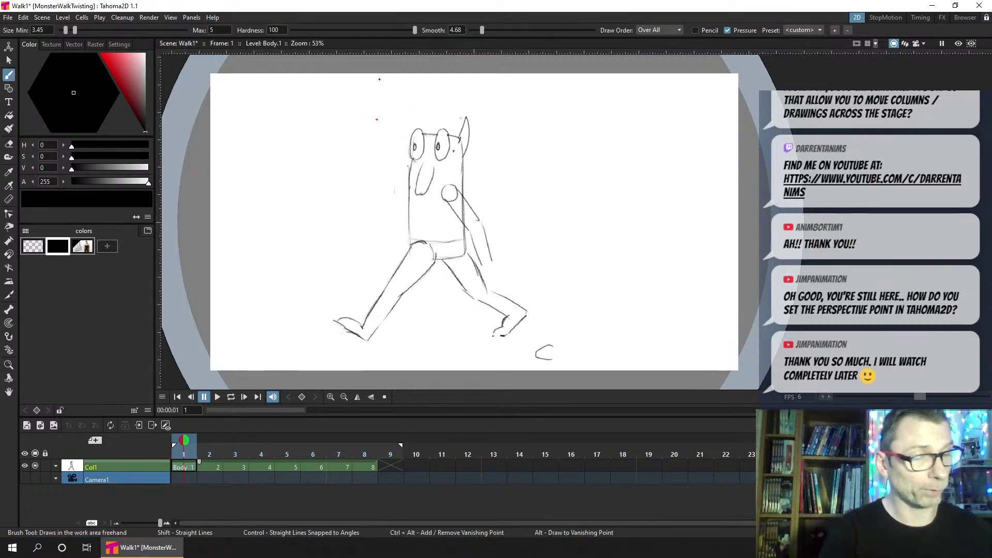
scroll(414, 121, "up", 2)
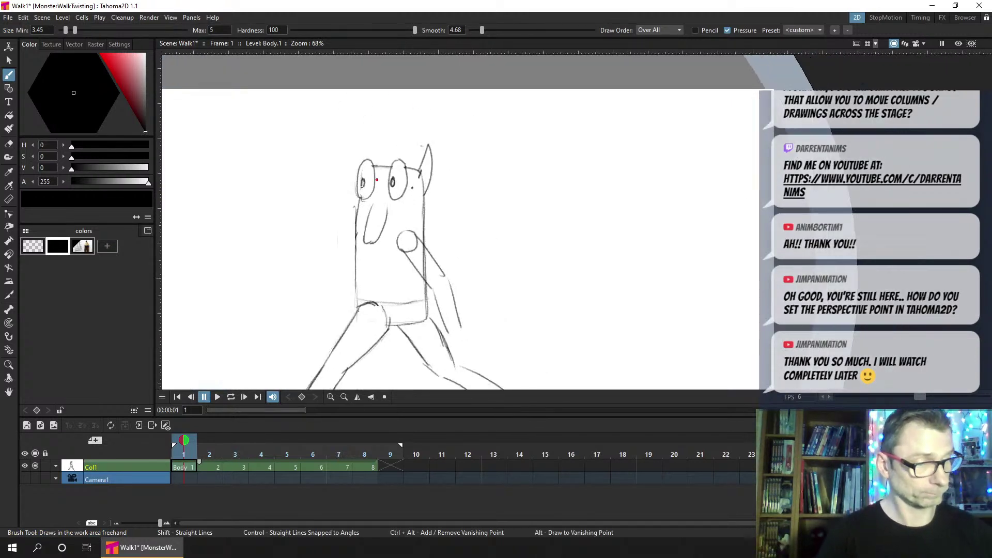
left_click_drag(324, 161, 314, 142)
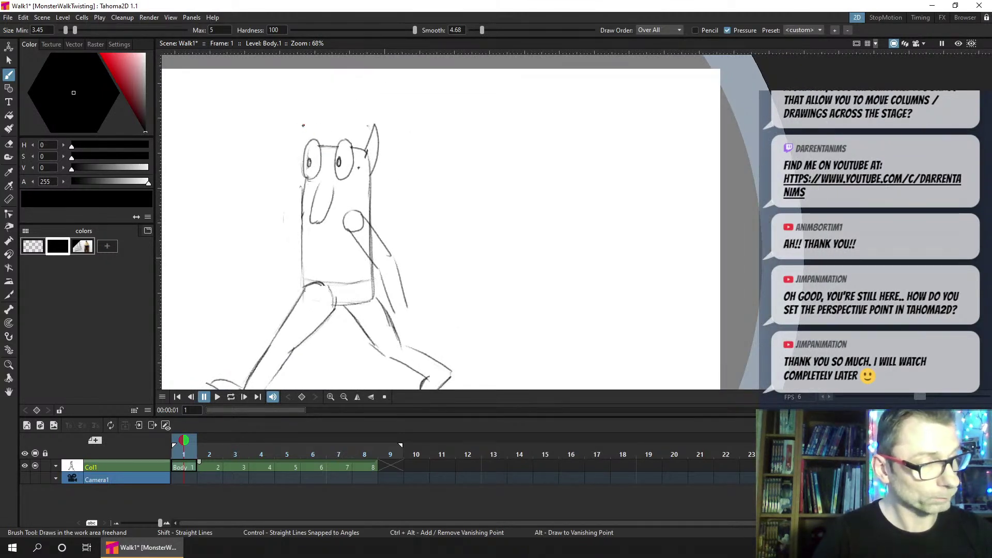
key("ctrl+z")
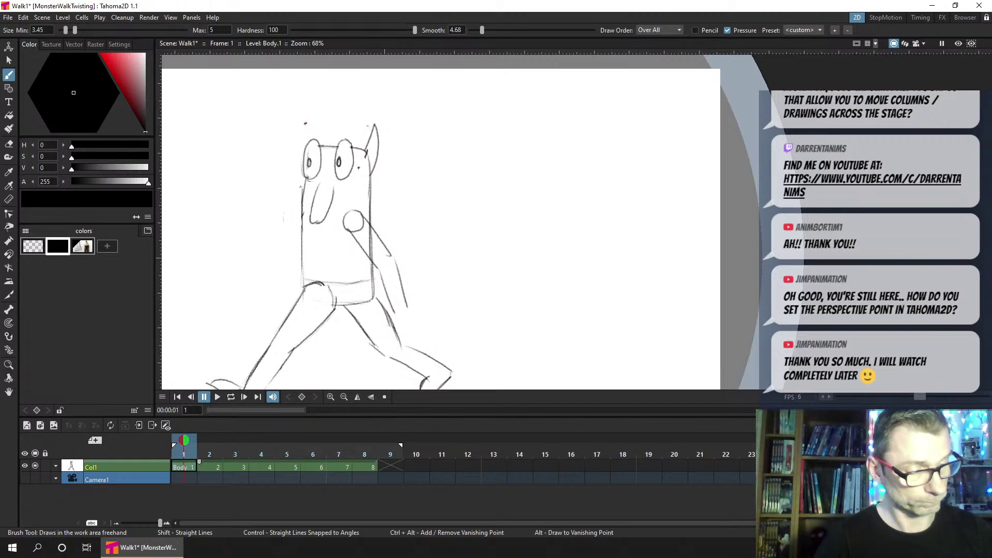
key("ctrl+z")
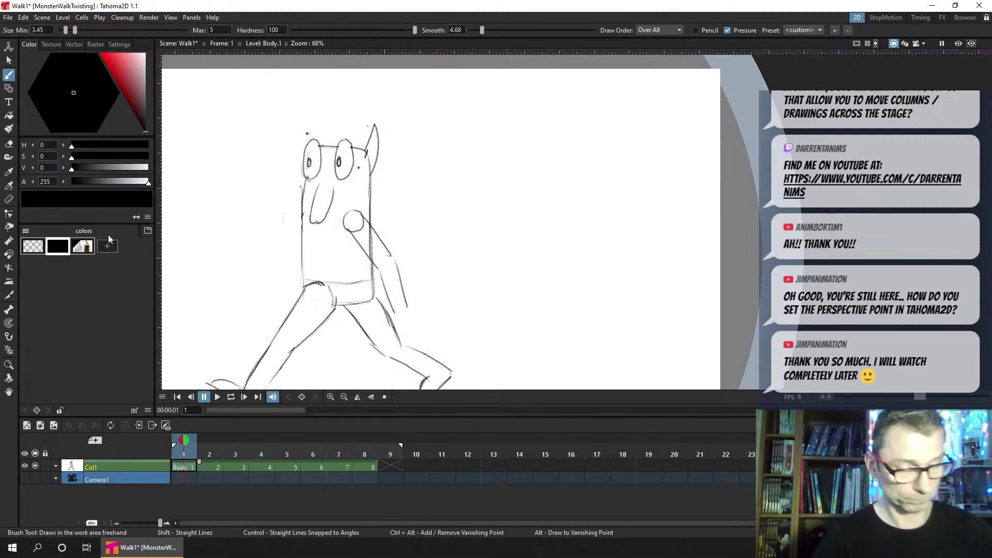
left_click(82, 246)
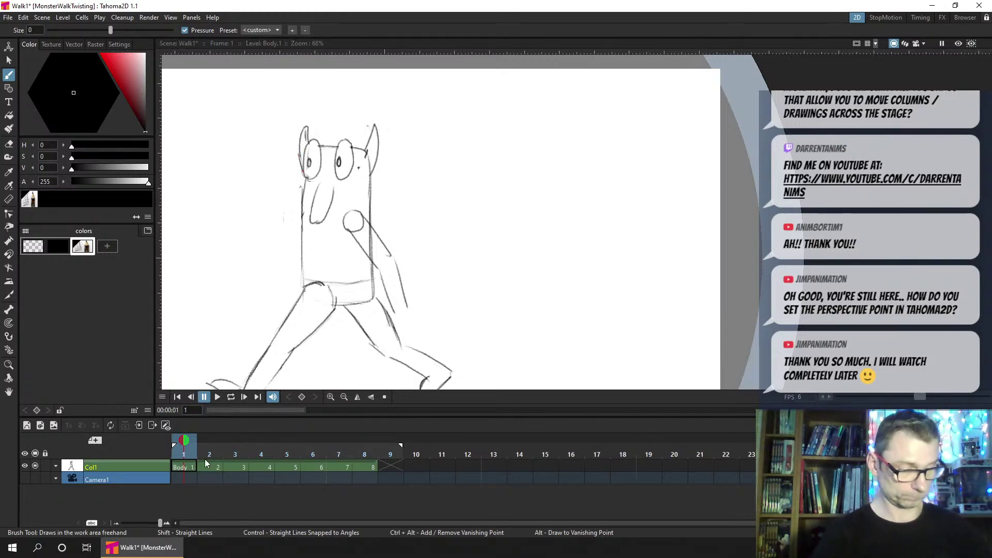
Add the far horn to the monster's head in frames 2 and 3, matching the turn of the head
left_click(205, 464)
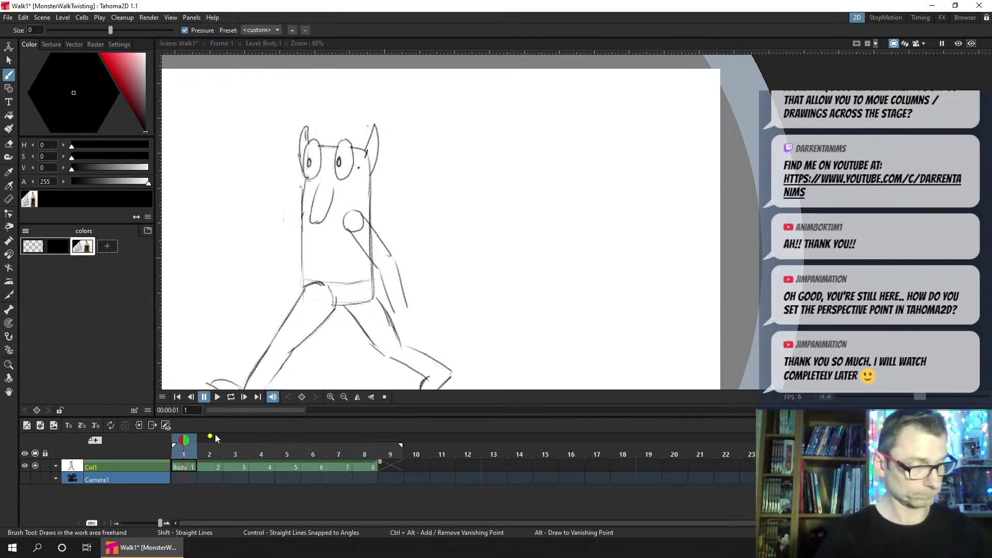
left_click(214, 467)
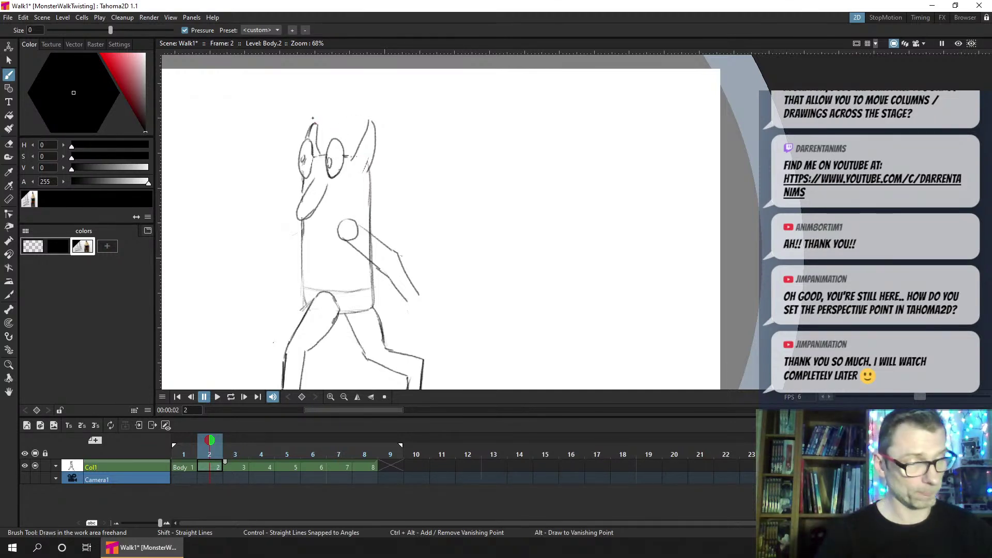
key("period")
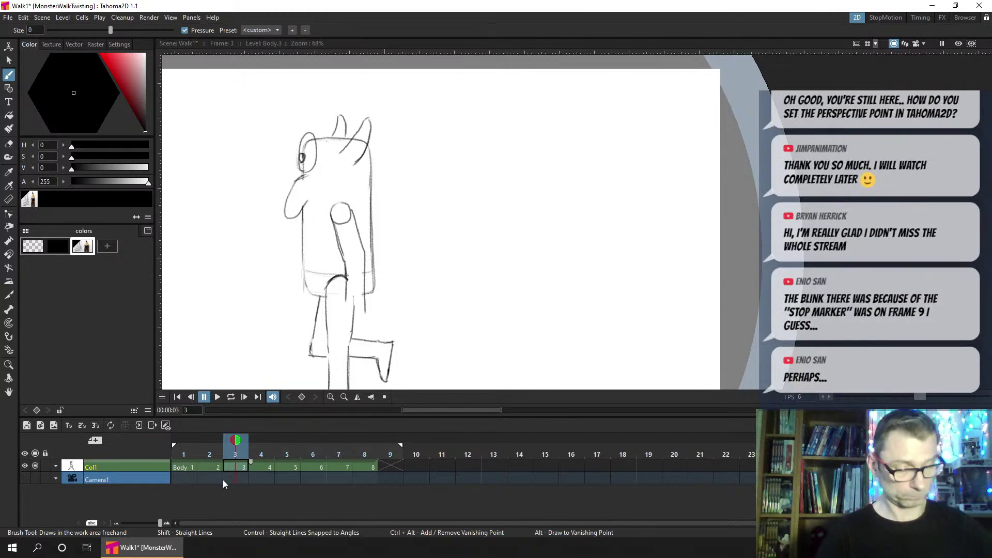
Shorten the playback range to end at frame 8, then loop the walk cycle briefly and stop it
left_click(264, 467)
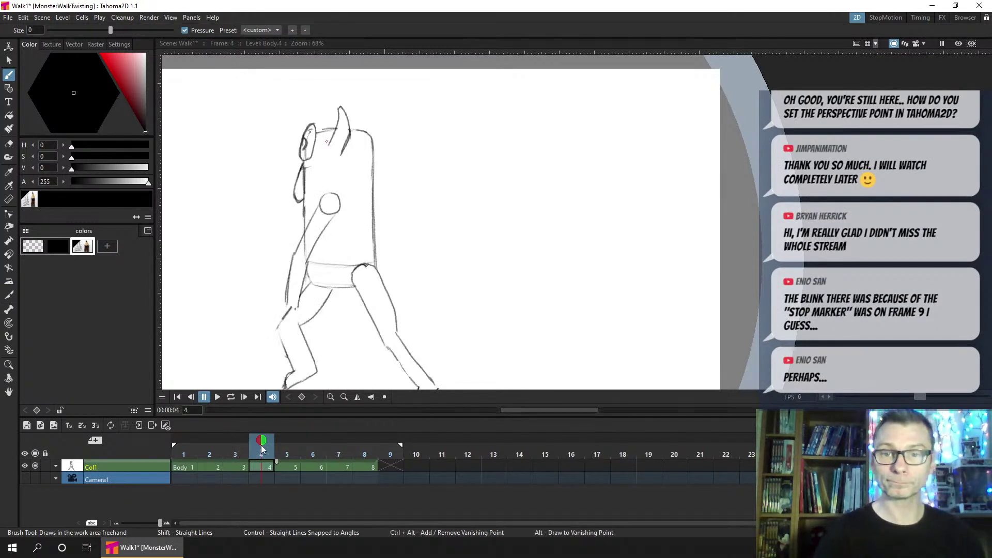
left_click(402, 448)
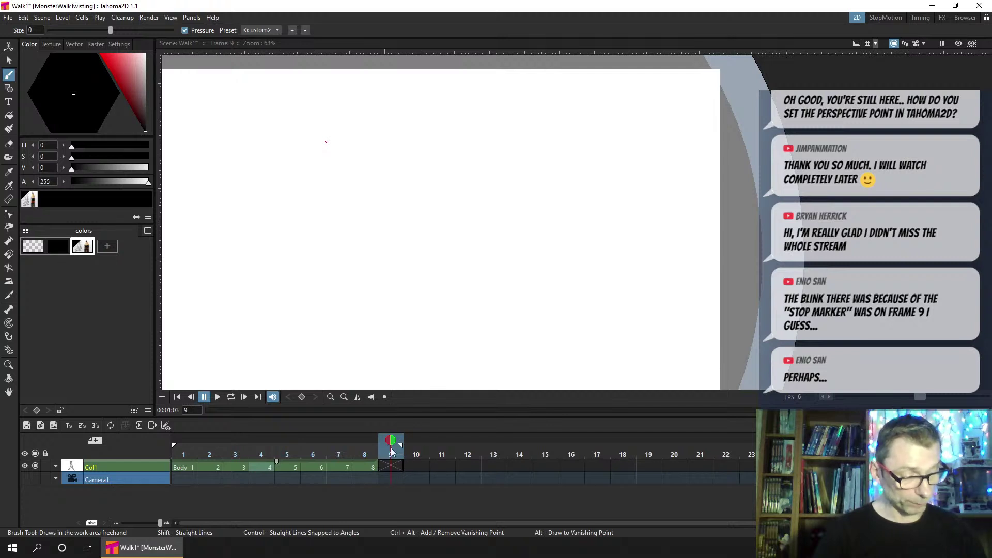
left_click(372, 468)
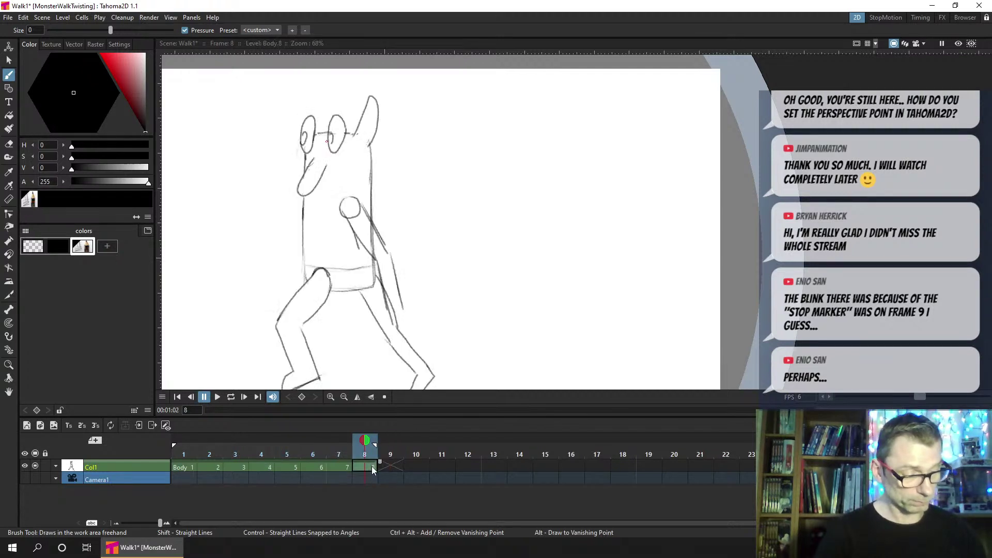
key("l")
key("p")
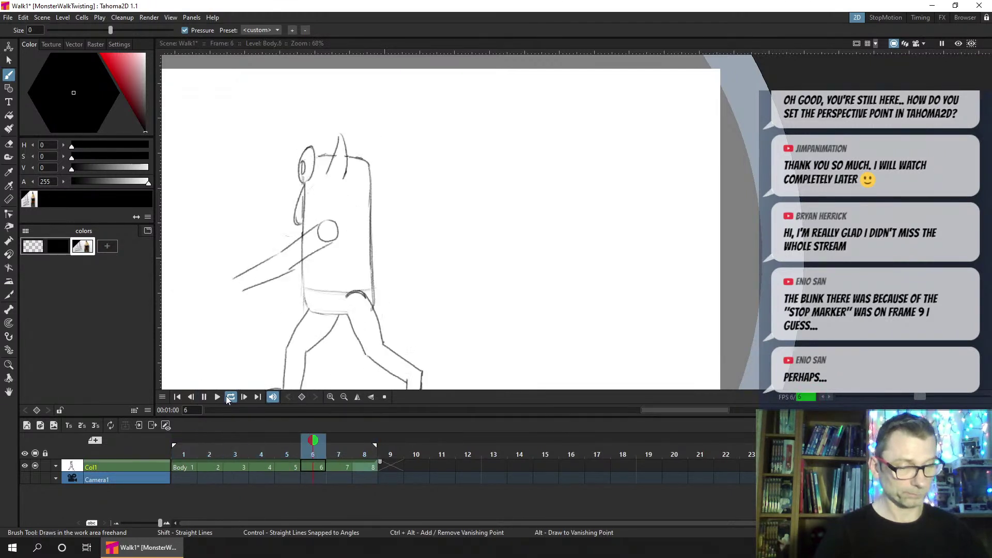
left_click(205, 397)
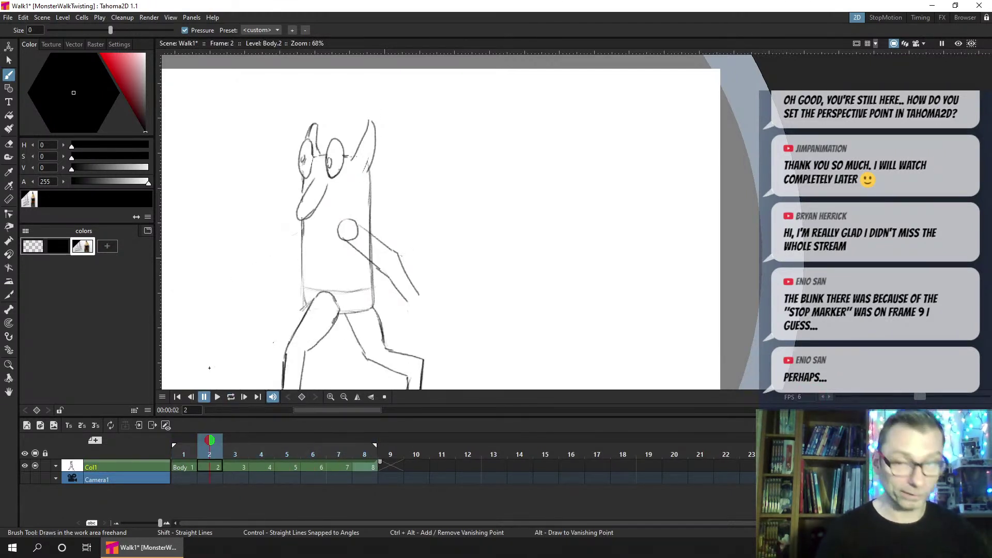
Draw the far horn behind the near horn on the monster's head in frame 4
left_click(235, 464)
left_click(261, 466)
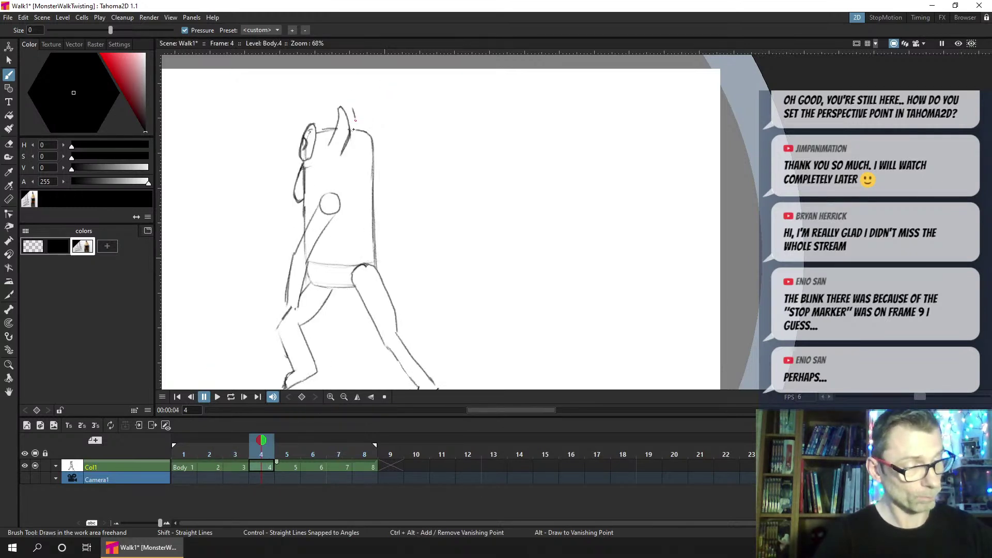
left_click_drag(354, 129, 354, 109)
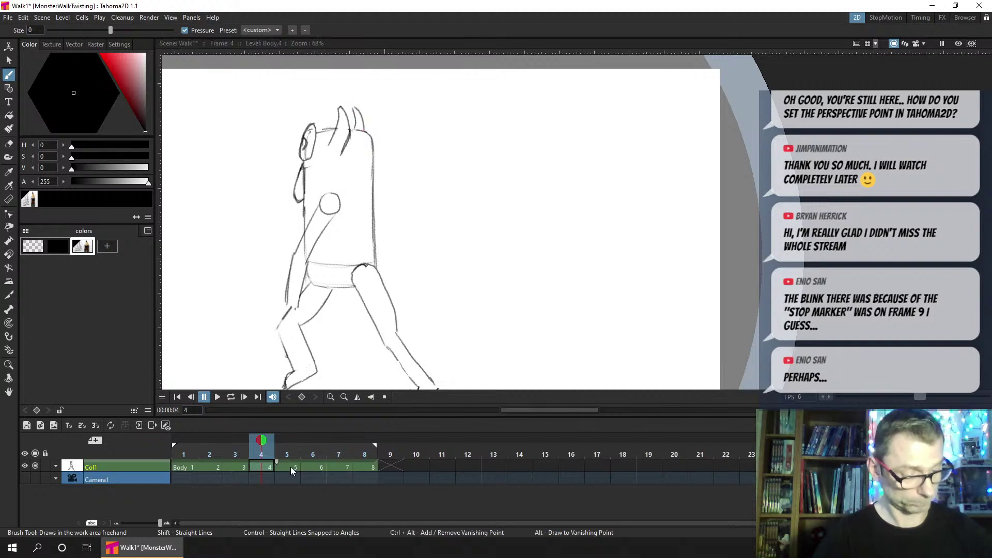
Continue the far horn through frames 5 and 6, onion-skinning frame 4 as the reference for frame 6
key(".")
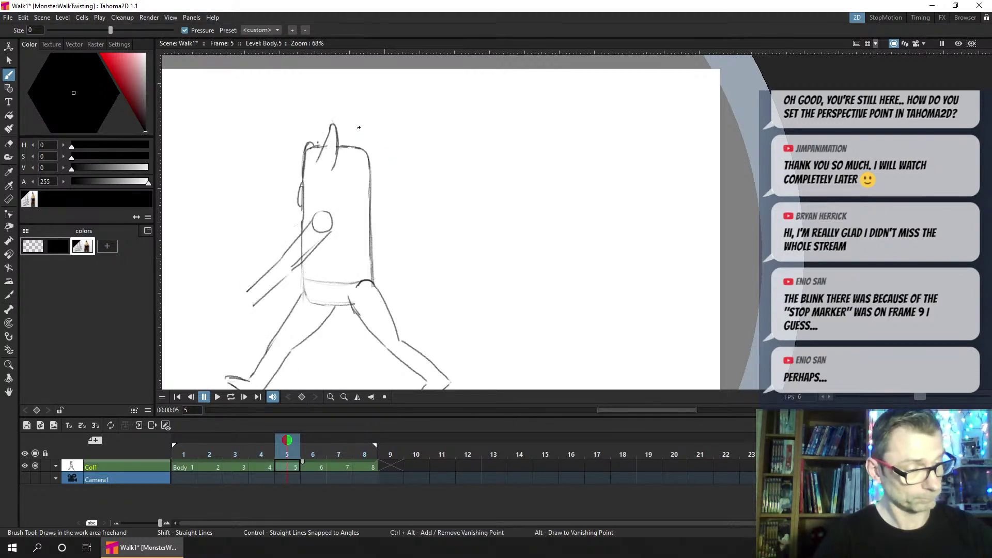
left_click(312, 466)
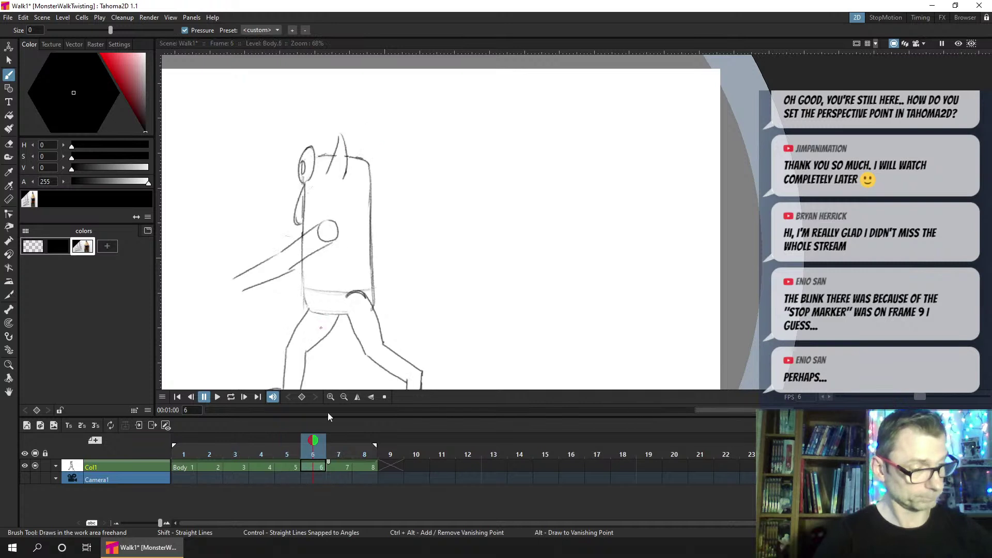
left_click(262, 440)
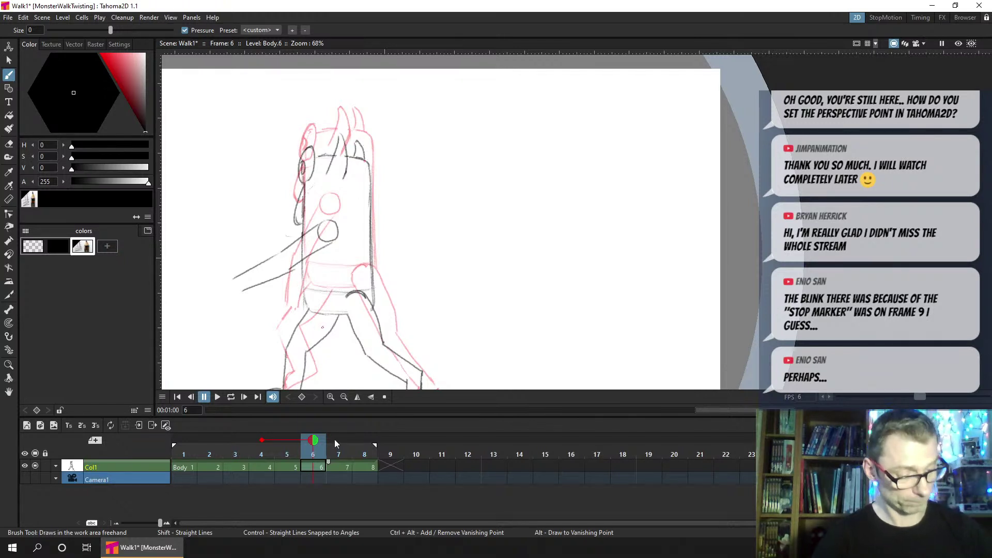
Draw the far horn in frame 7, with frame 3 as a fixed onion-skin reference and the frame 5 onion skin removed
left_click(339, 466)
left_click(237, 443)
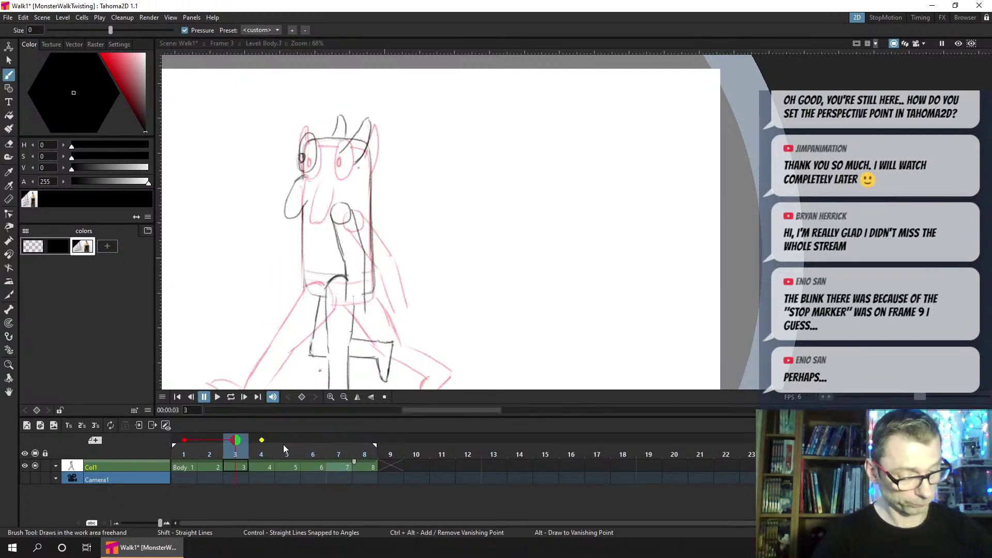
left_click(336, 467)
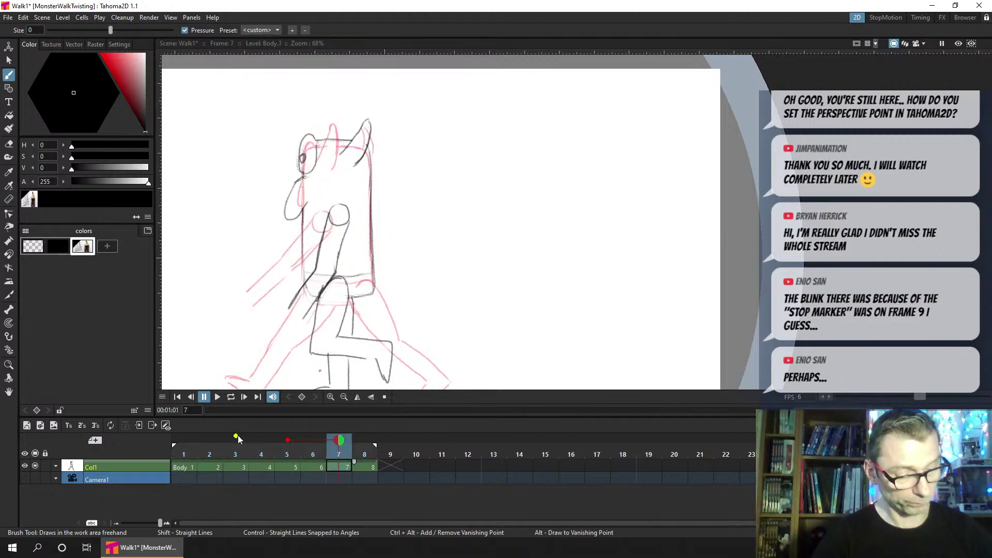
left_click(236, 436)
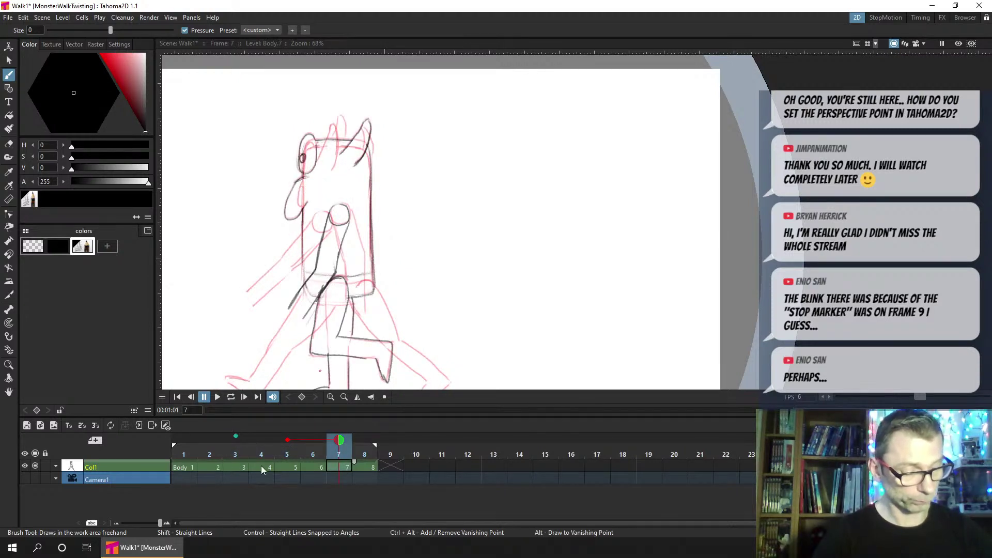
left_click(338, 440)
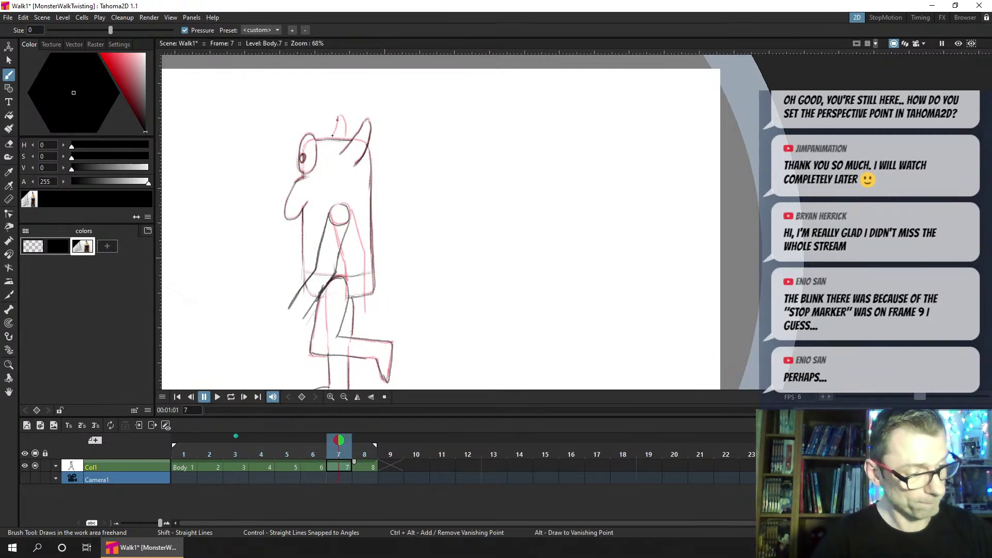
Draw the far horn in frame 8 with frame 2 onion-skinned as the reference, then remove that onion skin
left_click(363, 467)
left_click(210, 437)
left_click(237, 436)
left_click(236, 437)
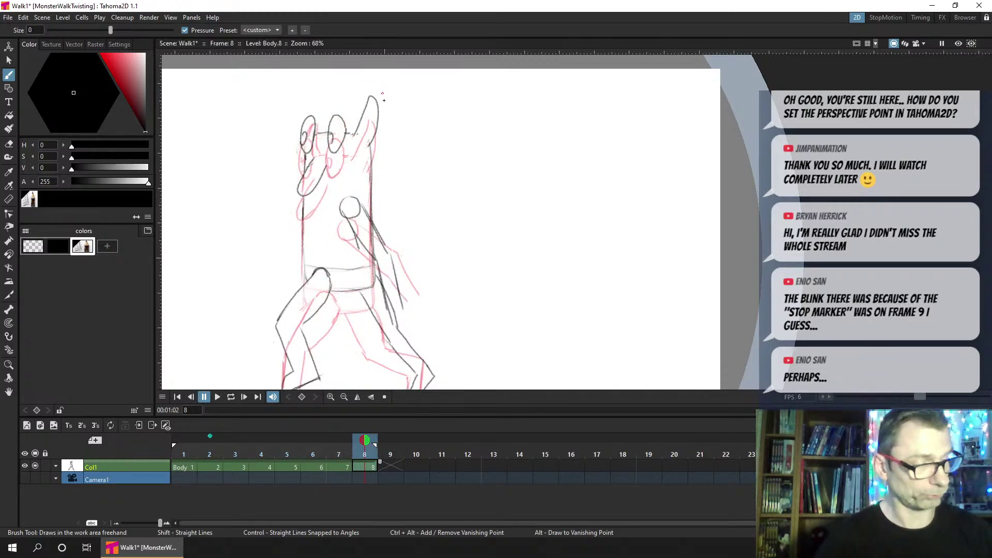
left_click(195, 465)
left_click(208, 464)
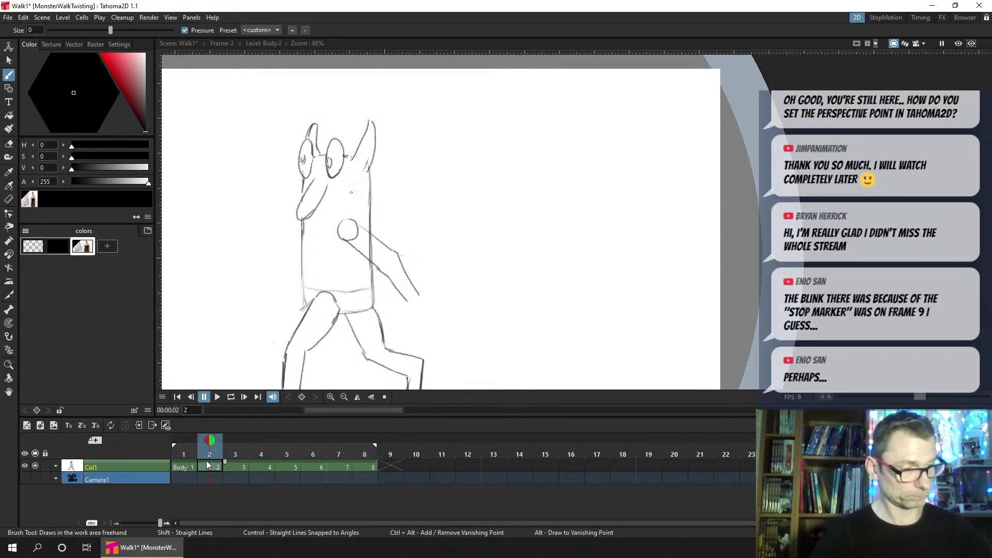
left_click(369, 466)
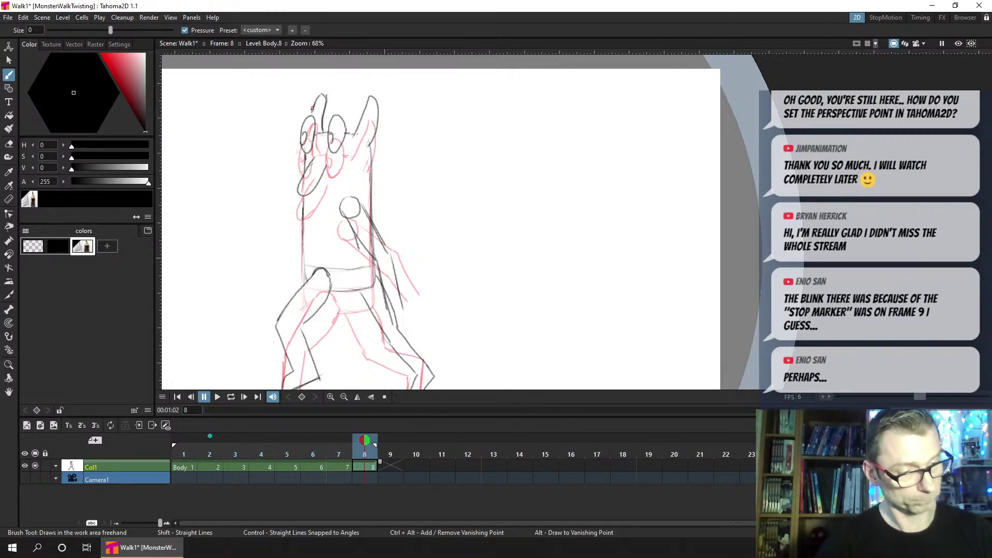
left_click(210, 436)
Save the scene, loop the walk cycle to review the horns, and stop the playback
key("ctrl+s")
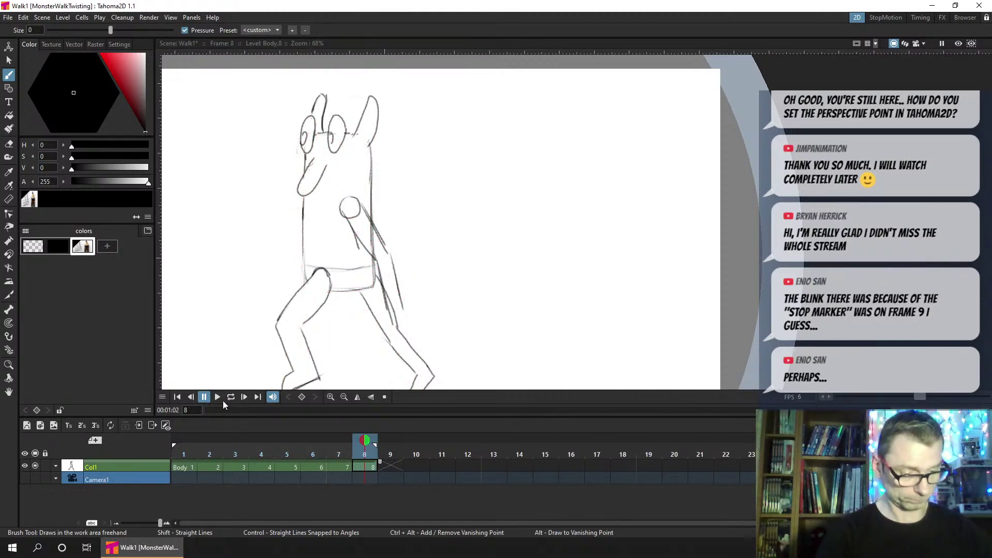
left_click(231, 397)
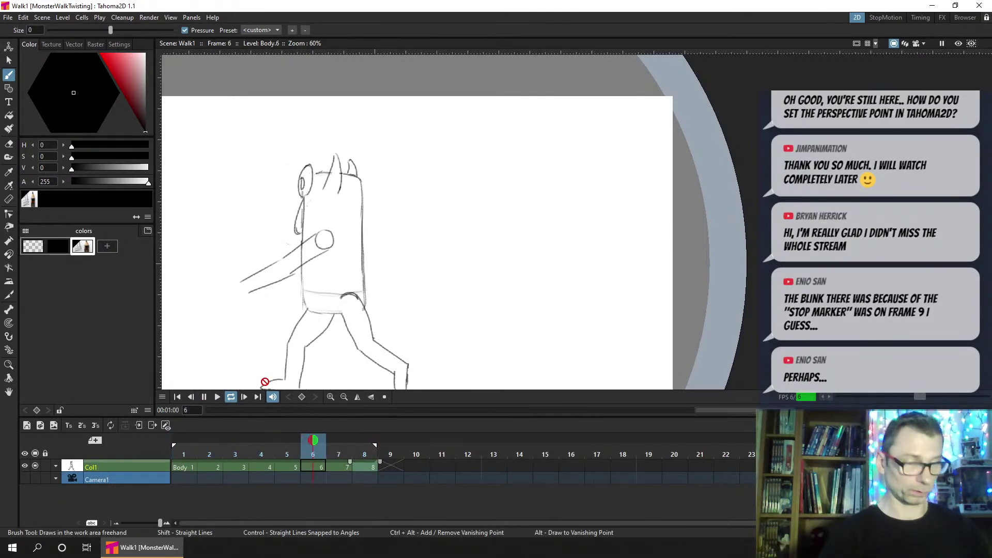
left_click(203, 396)
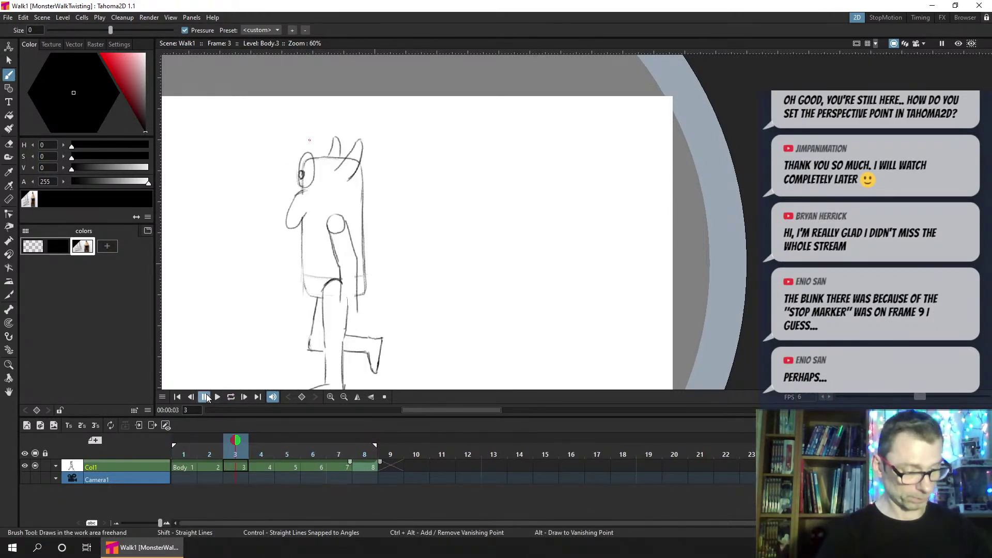
Erase the shoulder-circle and body lines crossing the inside of the near arm in frames 1, 2 and 3
left_click(185, 453)
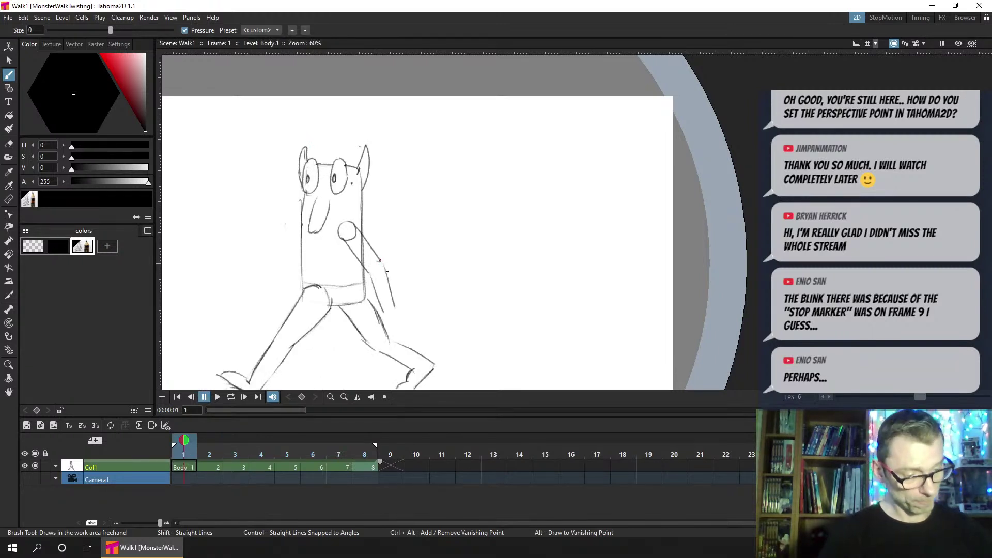
key("a")
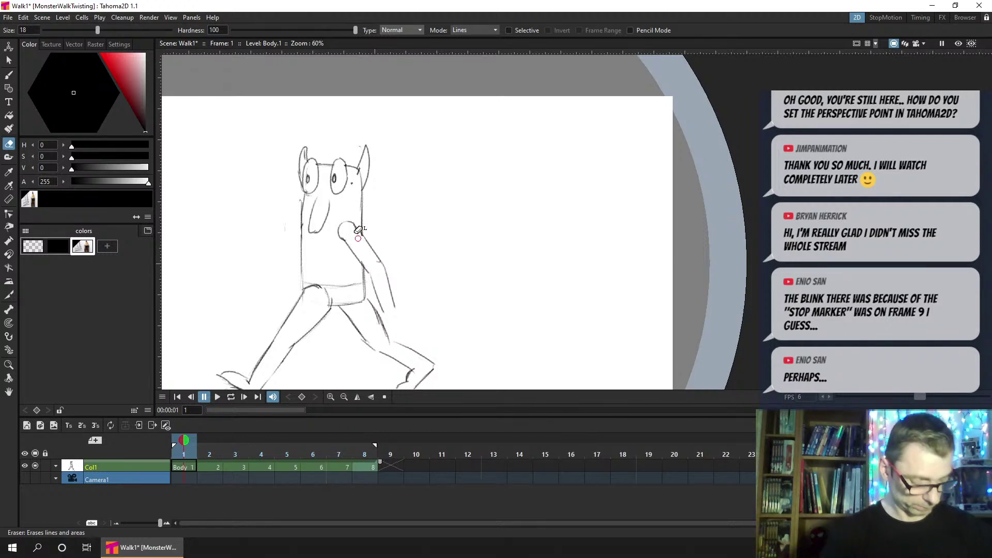
key("period")
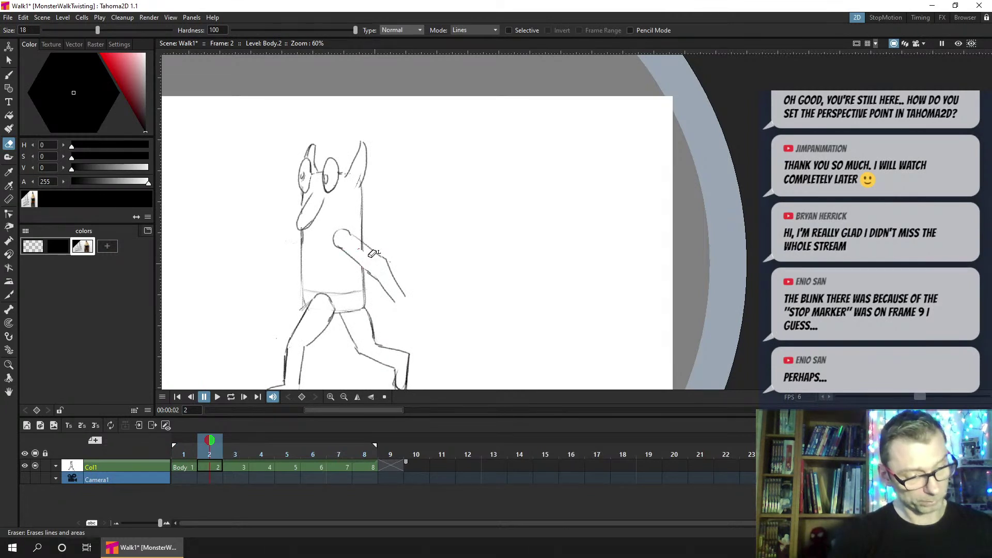
key("period")
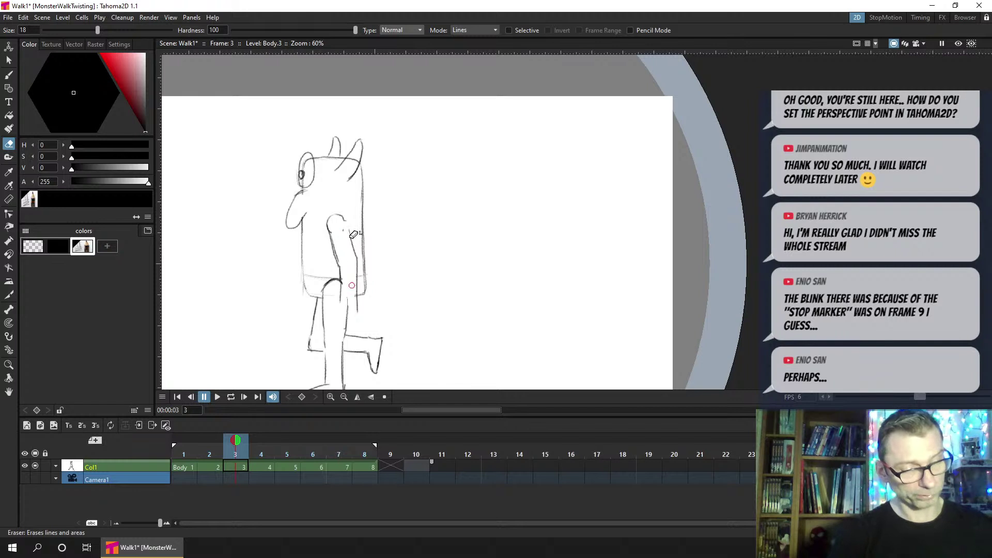
key("b")
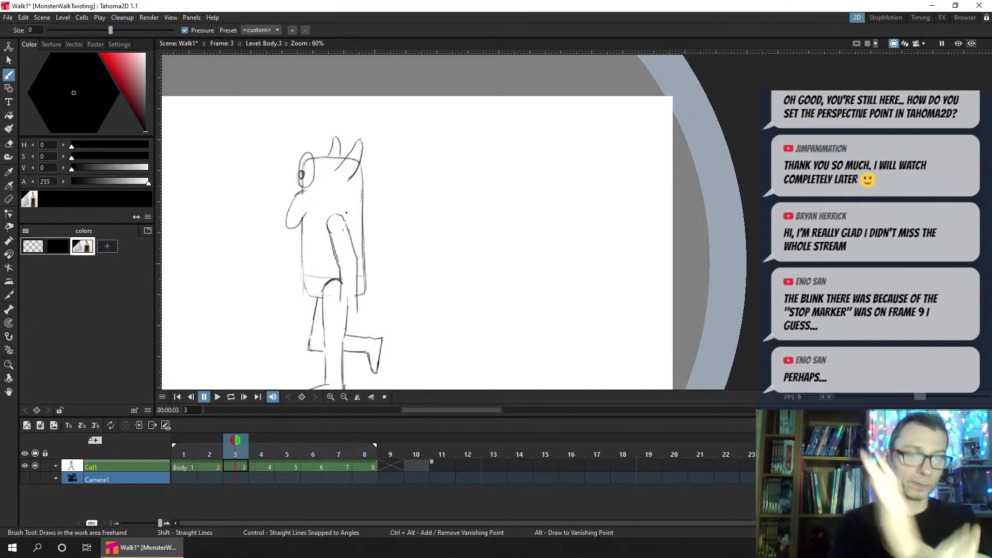
Erase the lower part of the shoulder circle inside the near arm in frame 4 and save the scene
left_click(265, 468)
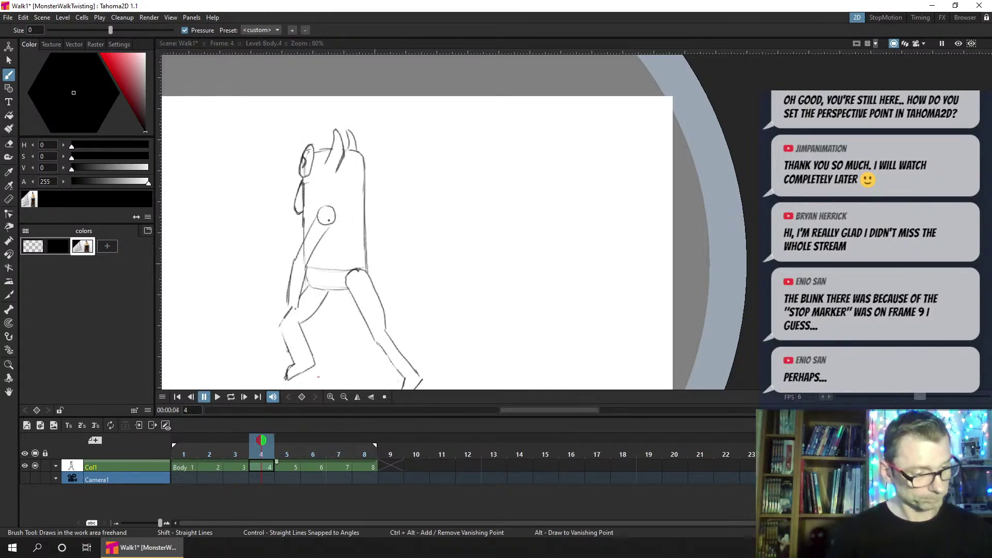
key("e")
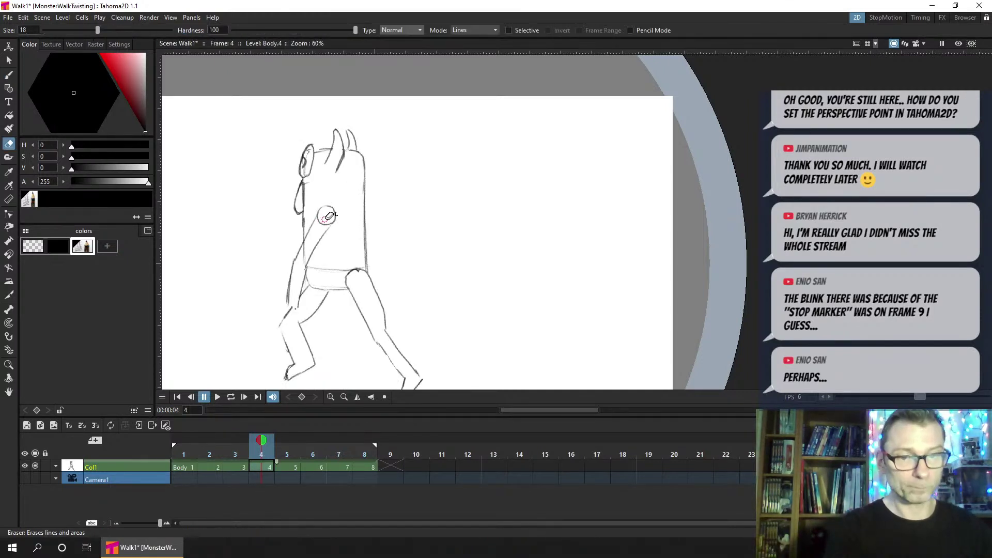
key("ctrl+s")
key("ctrl+s")
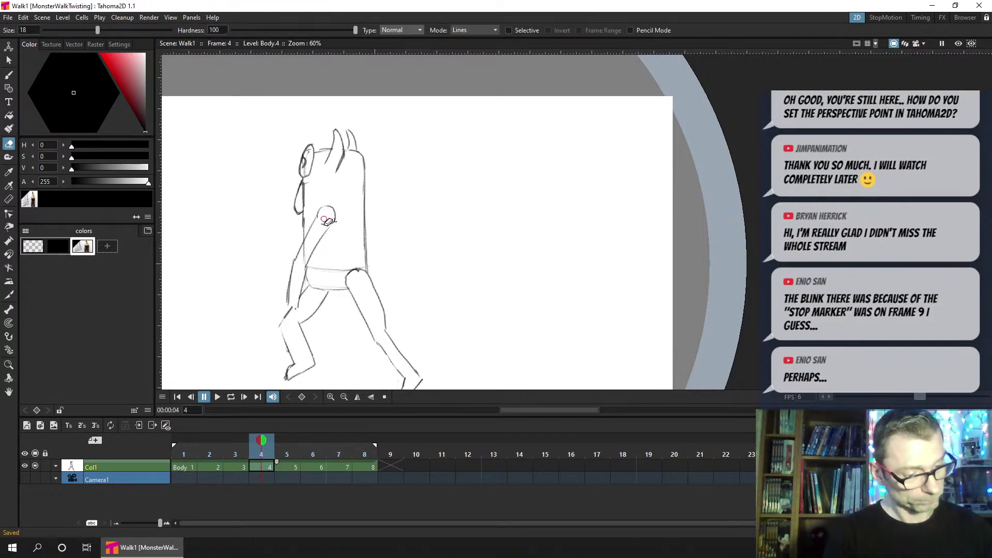
mouse_move(329, 224)
left_mouse_down()
mouse_move(307, 258)
mouse_move(316, 240)
mouse_move(331, 245)
left_mouse_up()
Erase the overlapping lines inside the near arm in frames 5 to 8, then return to frame 1 and save the scene
key("period")
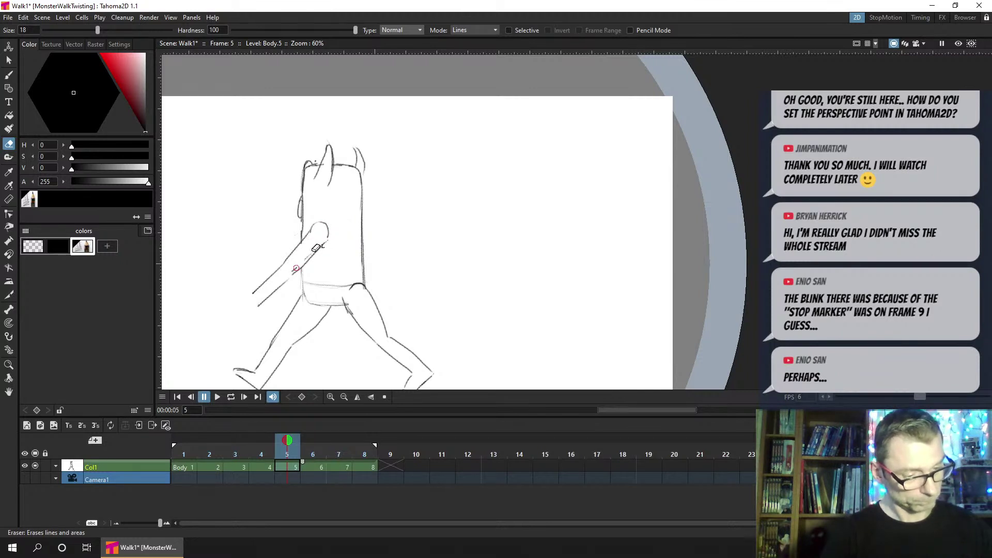
key("period")
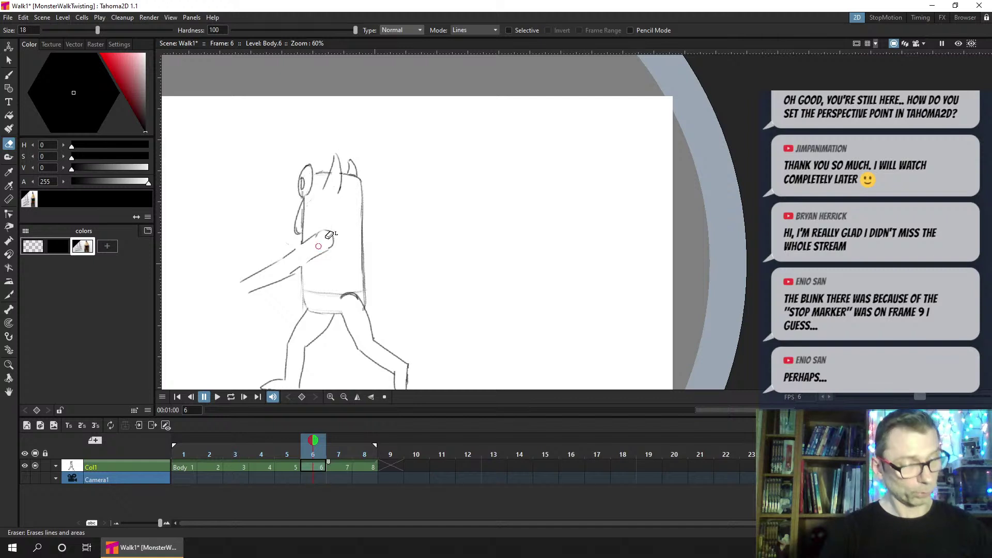
key("period")
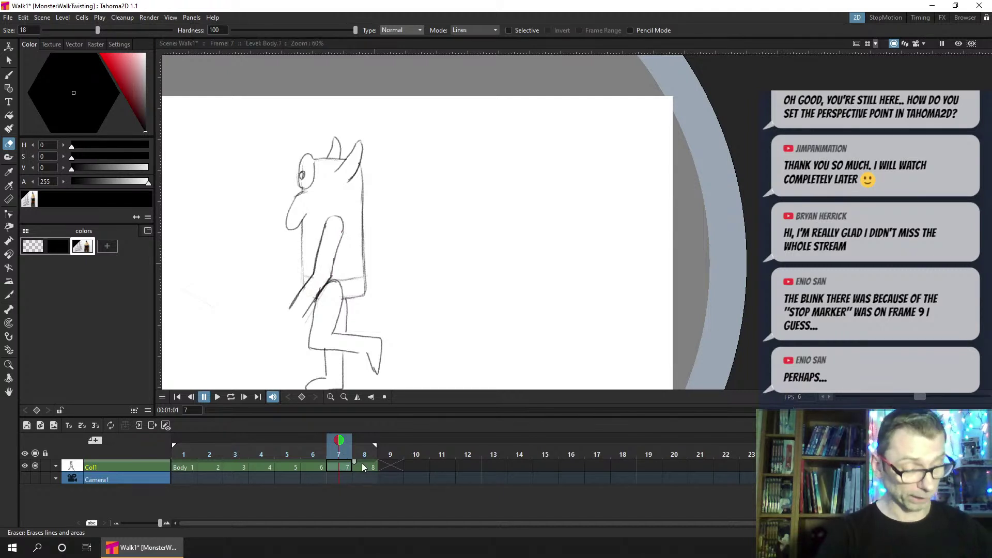
key("period")
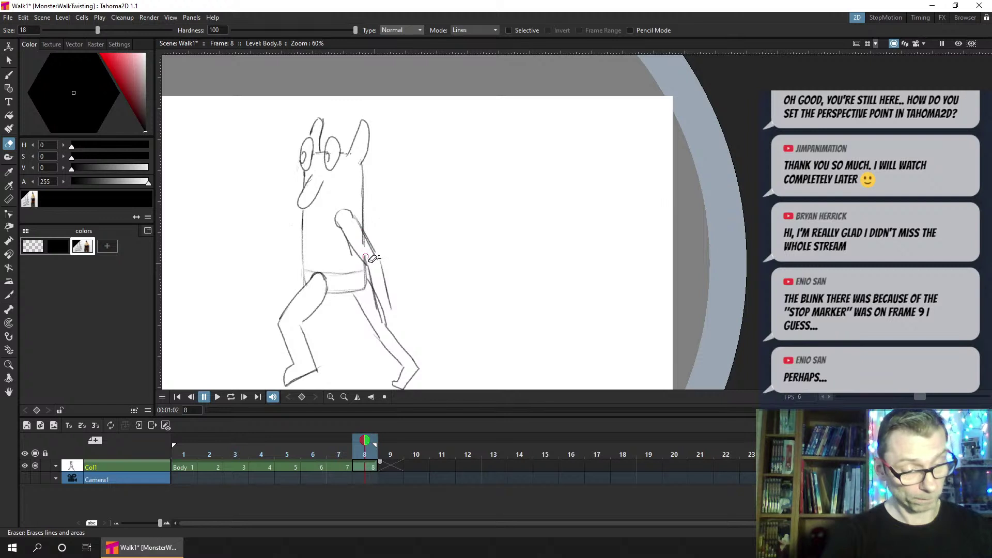
left_click(185, 461)
key("ctrl+s")
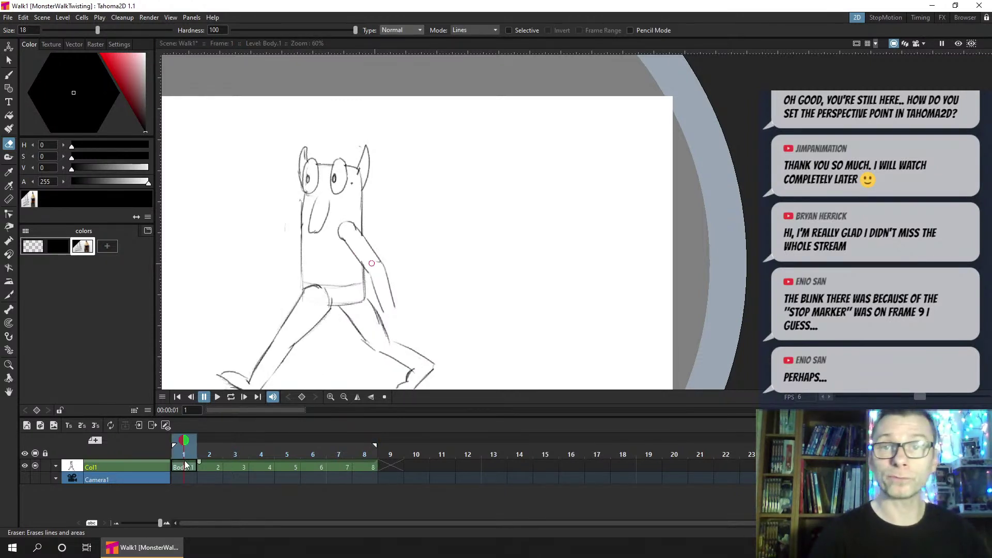
key("ctrl+s")
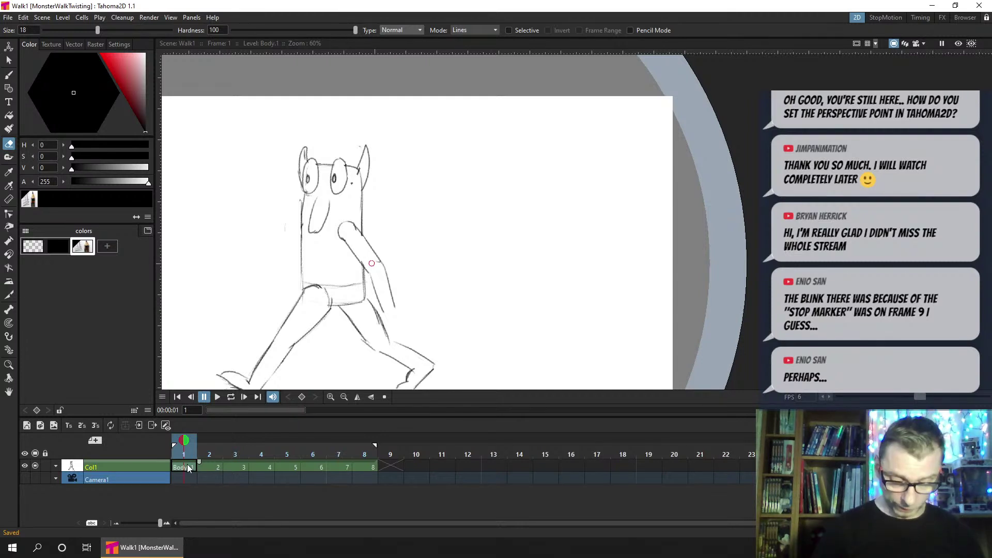
Draw the visible part of the far arm in frames 1 and 2, onion-skinning the previous frame for frame 2
key("b")
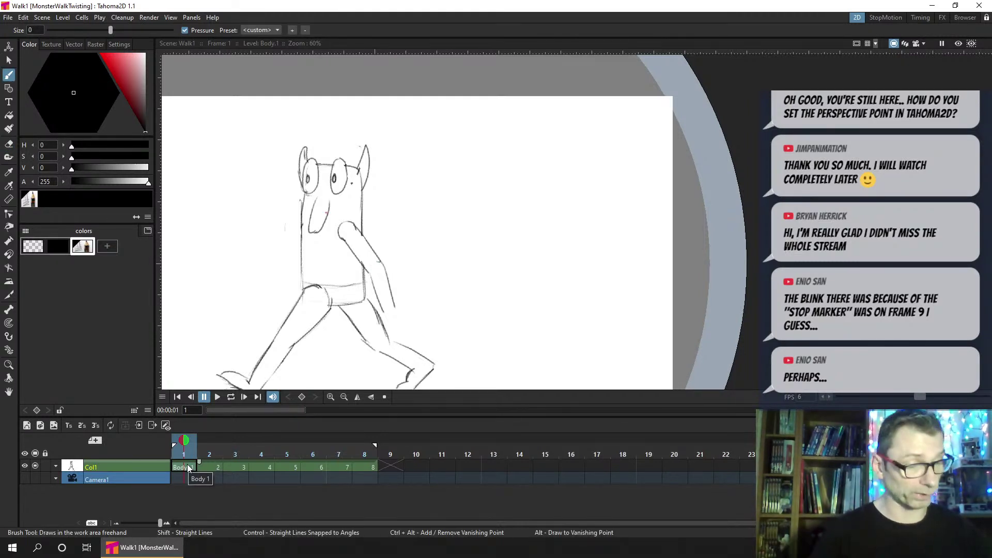
left_click(422, 233)
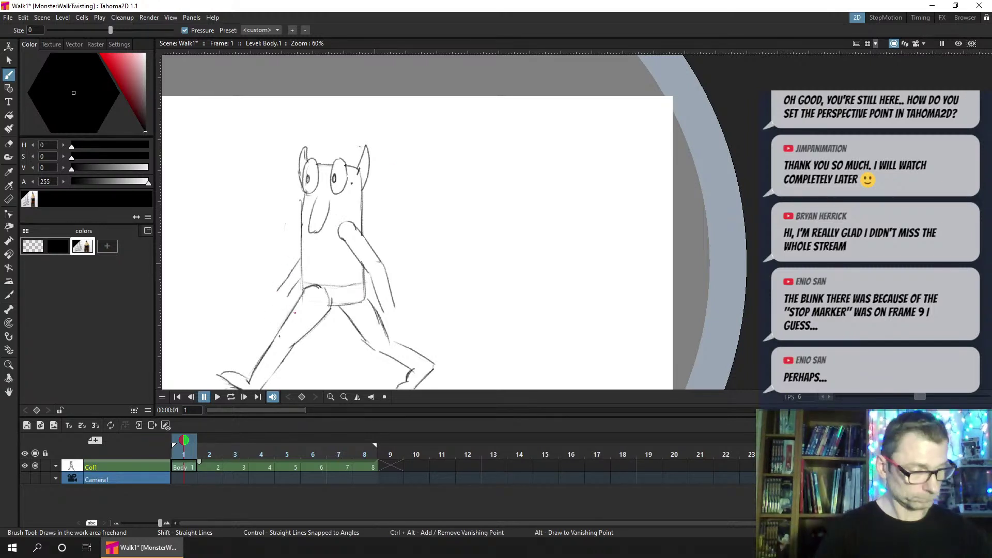
key("period")
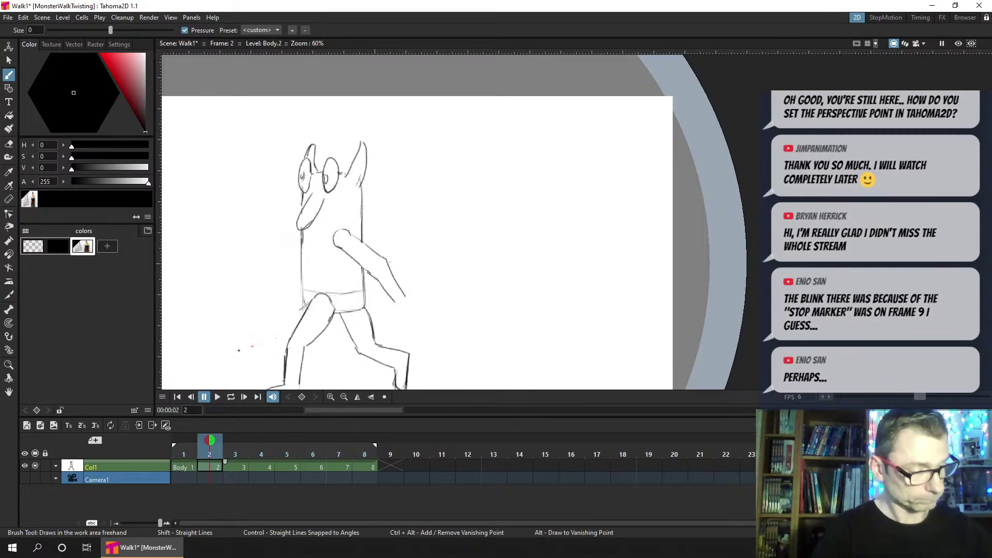
left_click(184, 440)
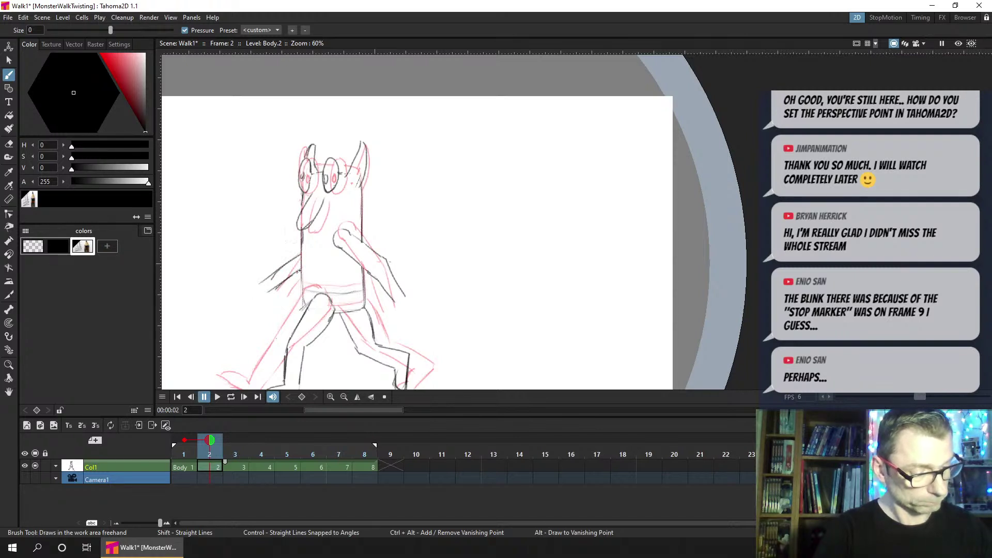
Skip frame 3 and draw the far arm swinging out behind the body in frames 4 and 5
key("period")
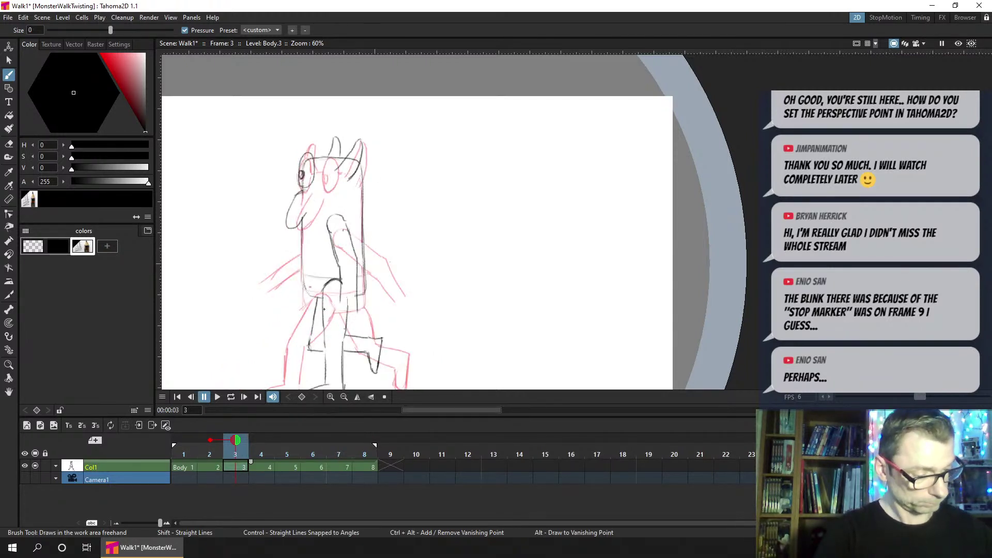
key("period")
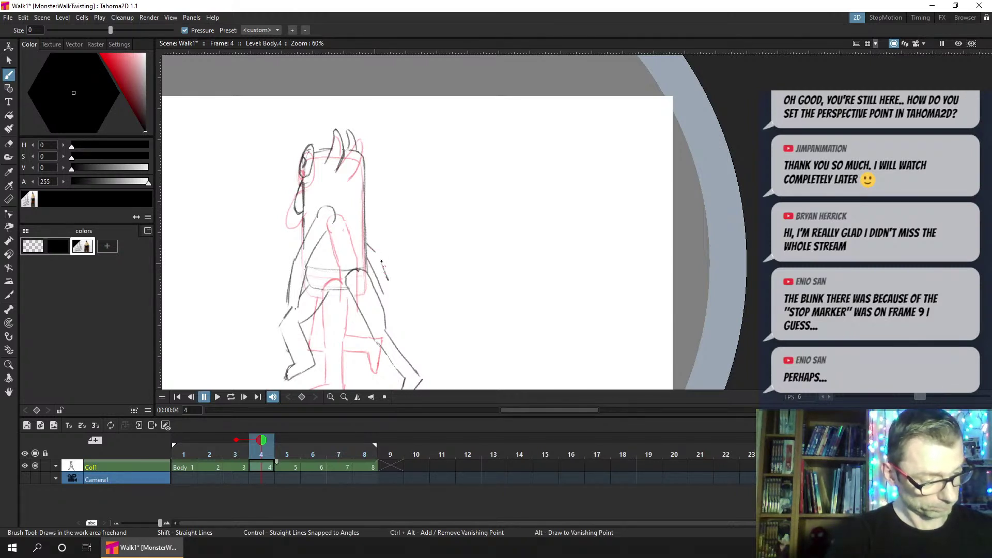
key("period")
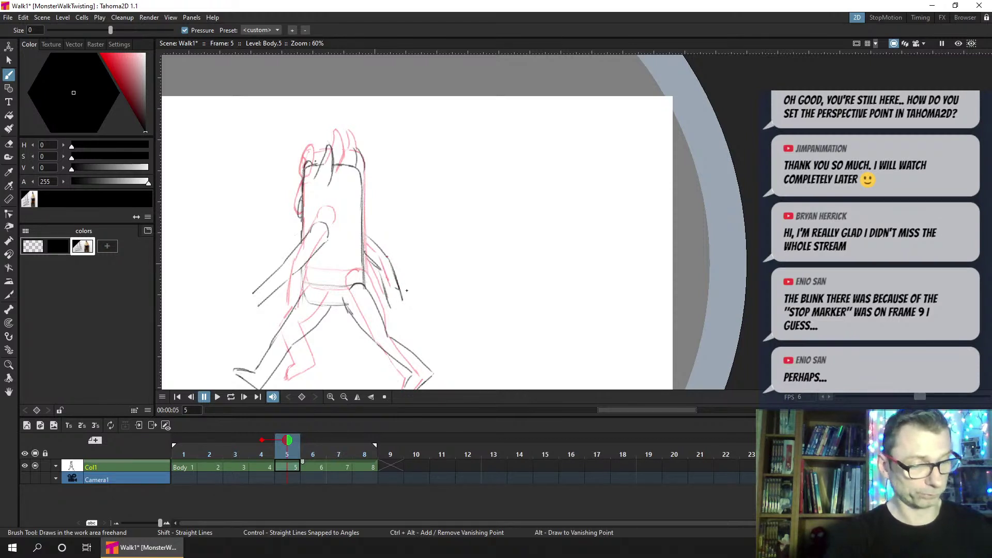
Draw the far arm behind the body in frames 6 and 7, extending it furthest back in frame 6
key("period")
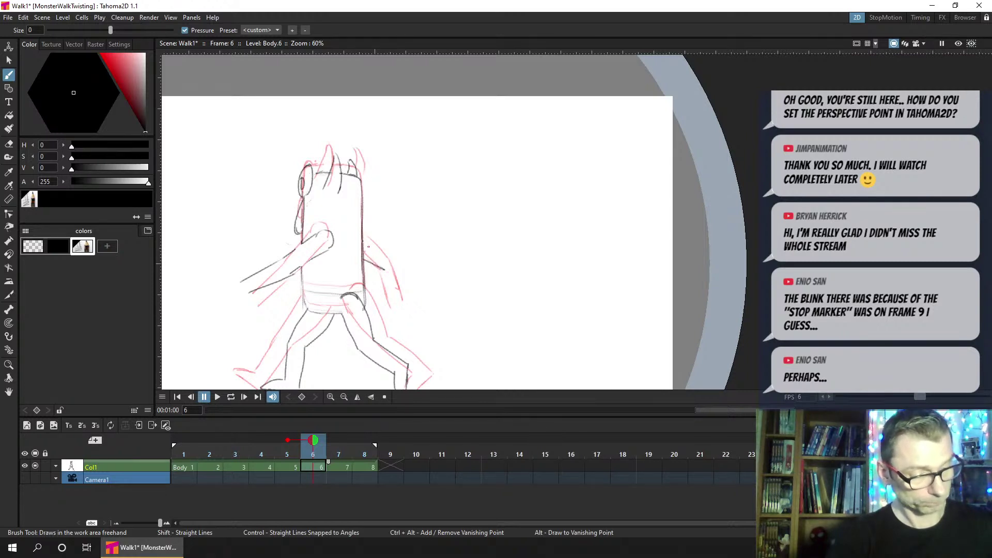
left_click_drag(384, 249, 395, 256)
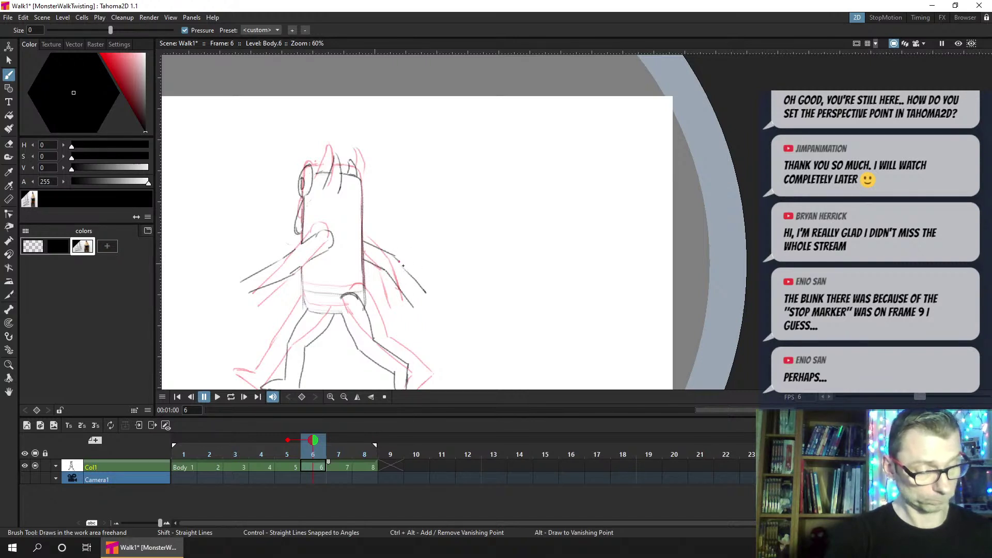
left_click(340, 465)
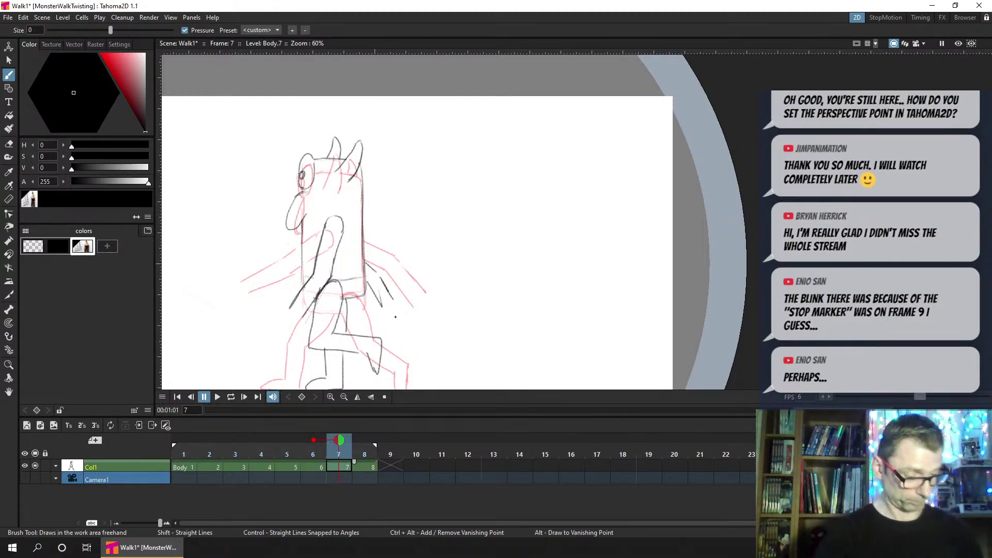
Draw the far arm in front of the body in frame 8, checking its position against frame 1
key("period")
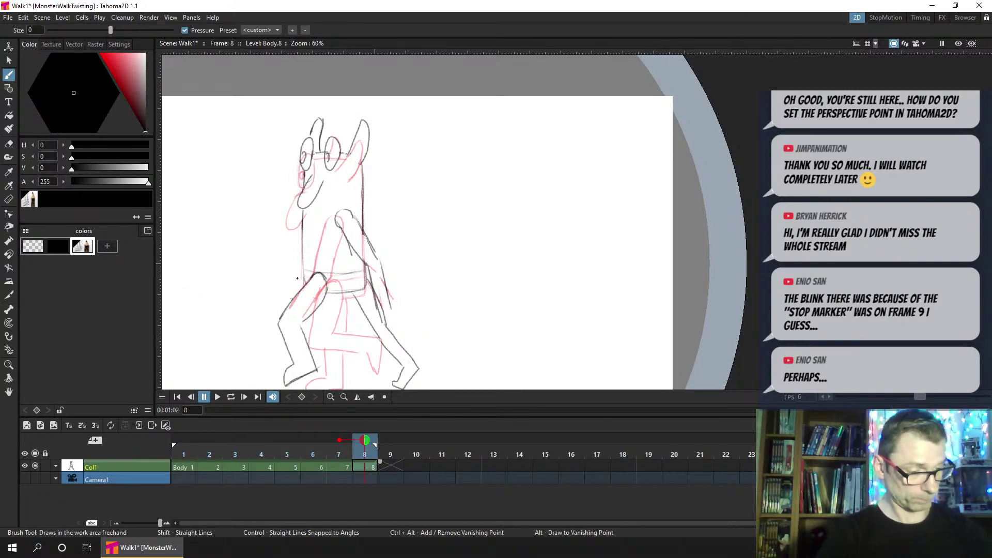
key("alt+comma")
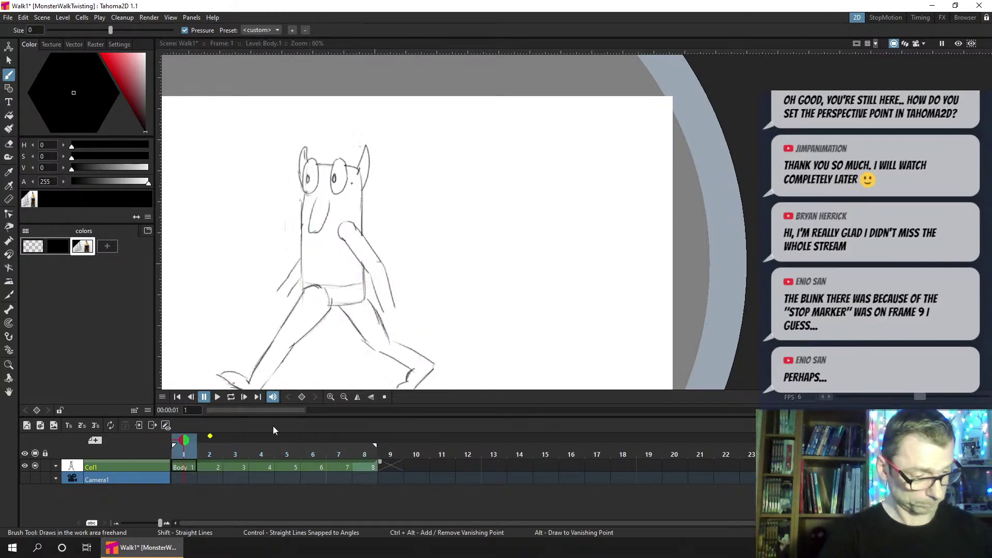
key("alt+period")
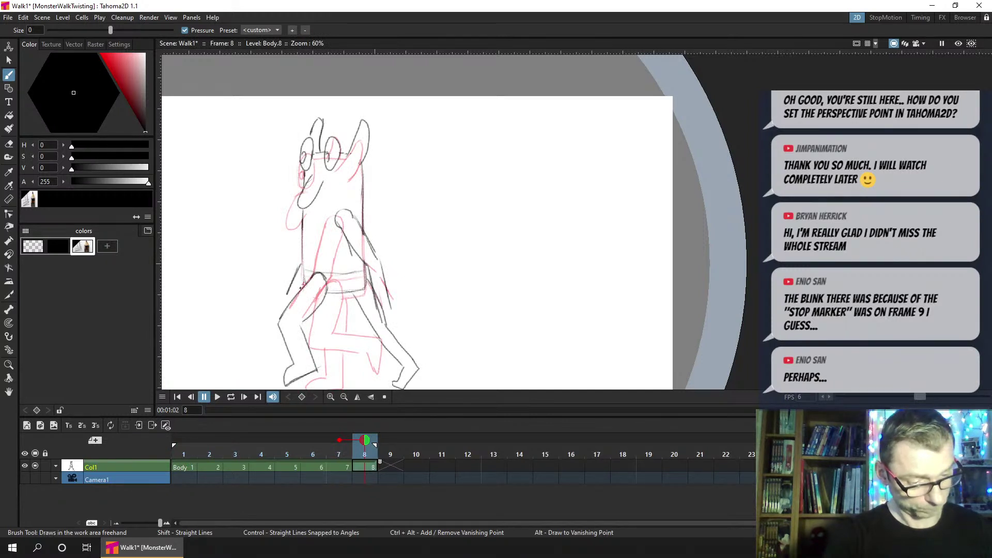
Redraw the lower line of the far arm in frame 1 and erase the excess line
left_click(182, 467)
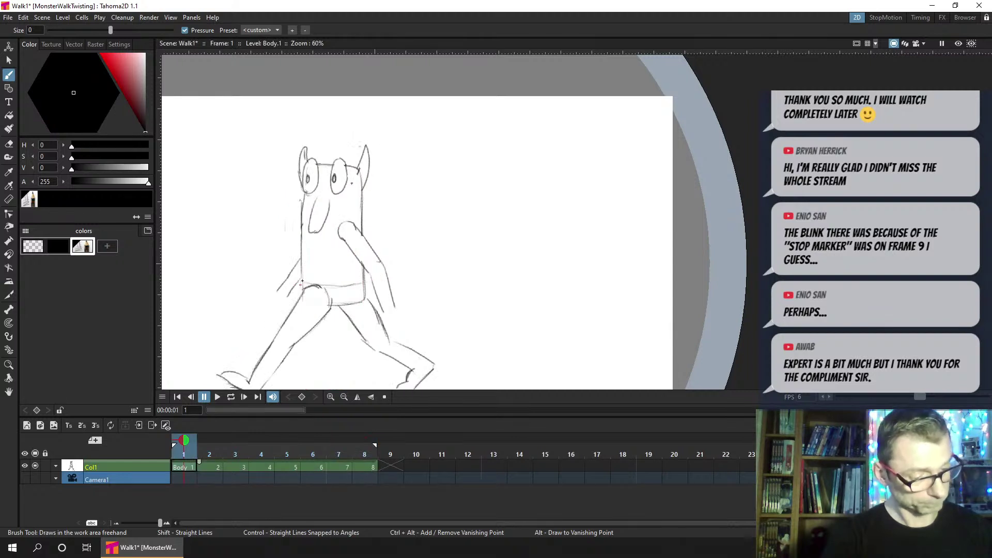
left_click_drag(303, 282, 289, 298)
key("a")
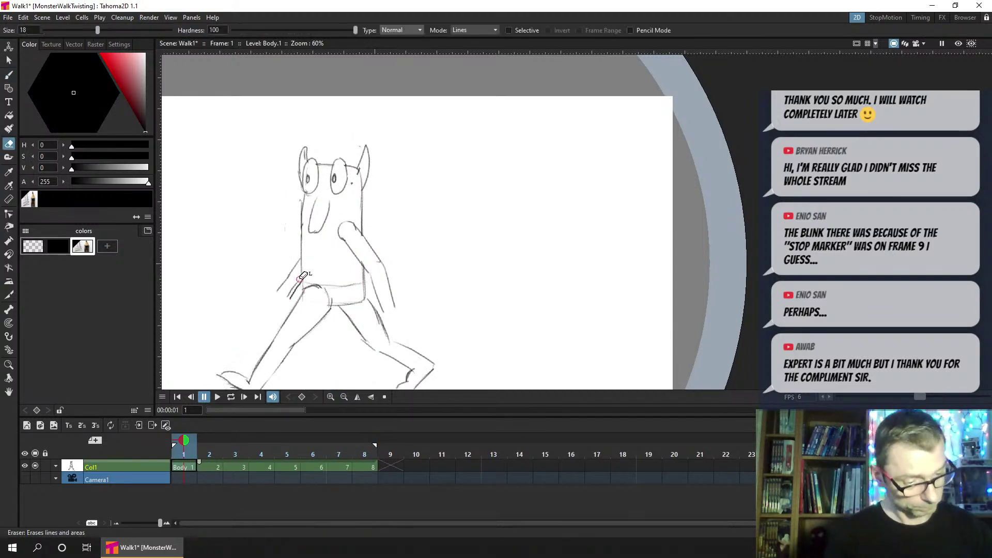
key("b")
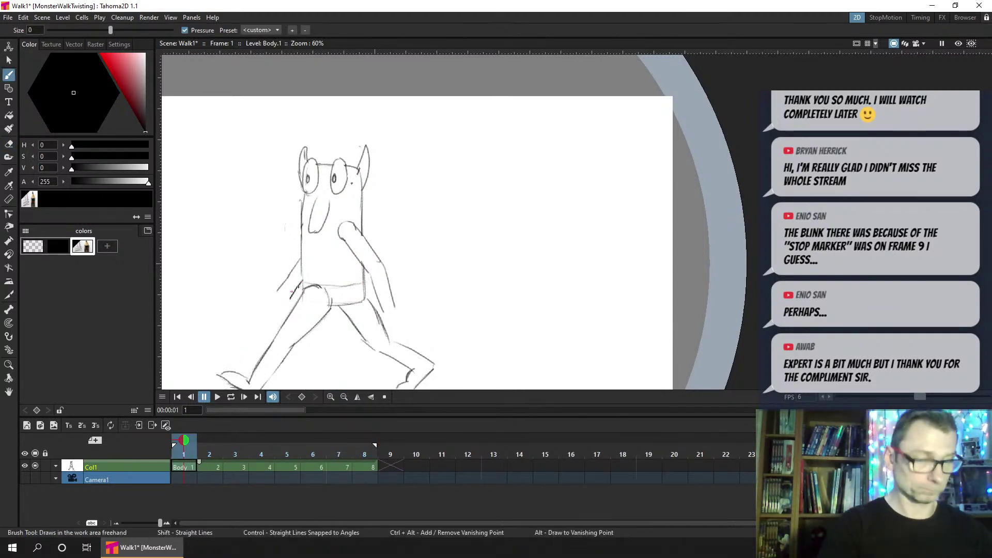
Loop the walk cycle with the whole figure in view to review both arms
left_click(231, 397)
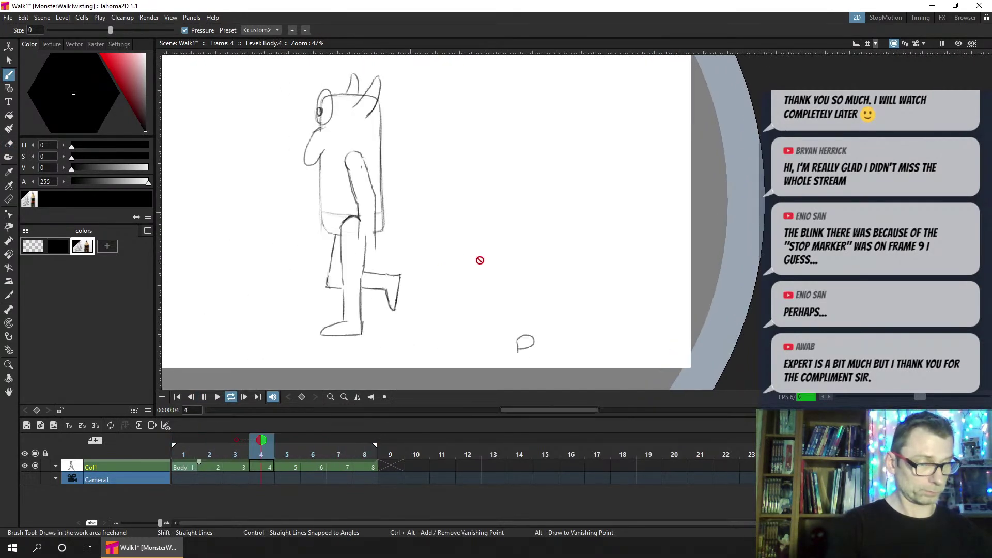
right_click(561, 246)
left_click(634, 265)
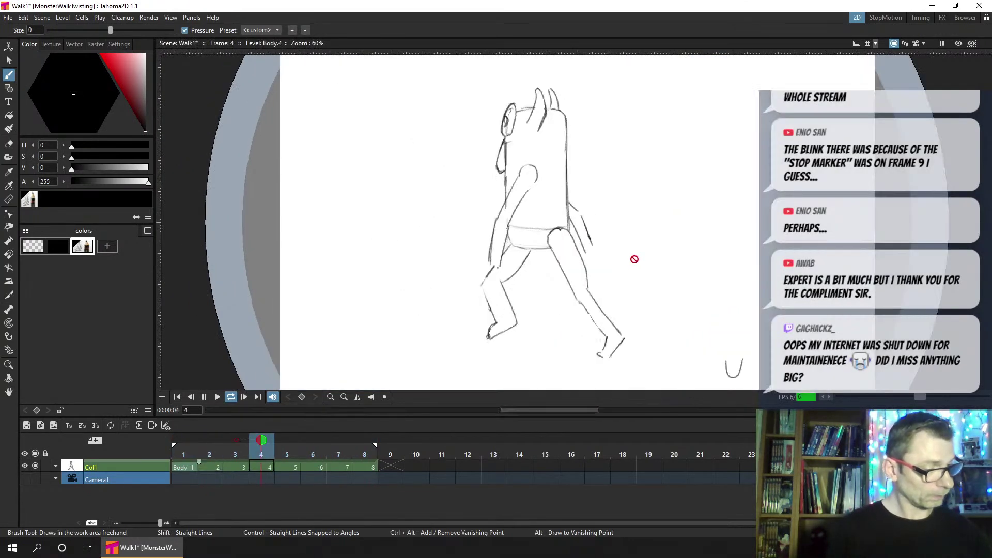
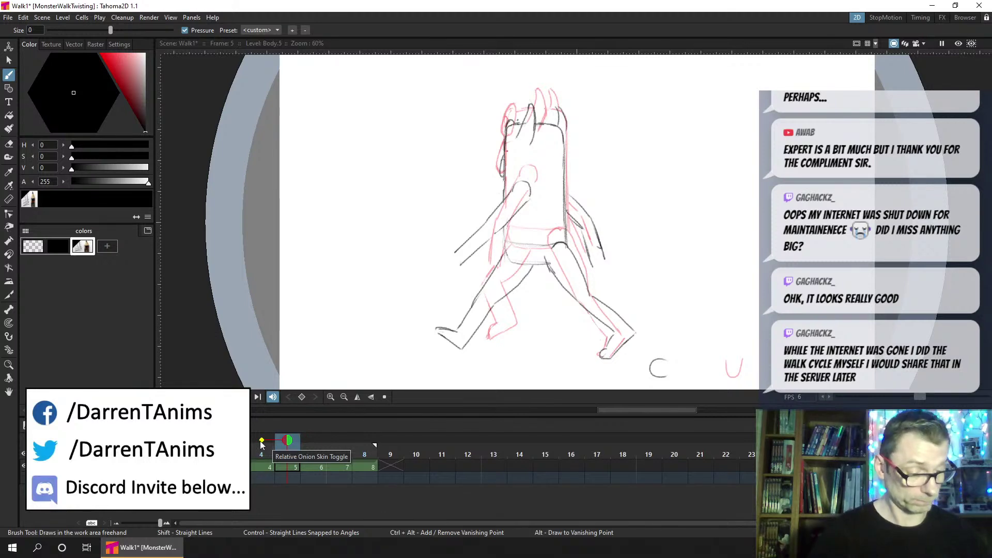
left_click(272, 442)
key("p")
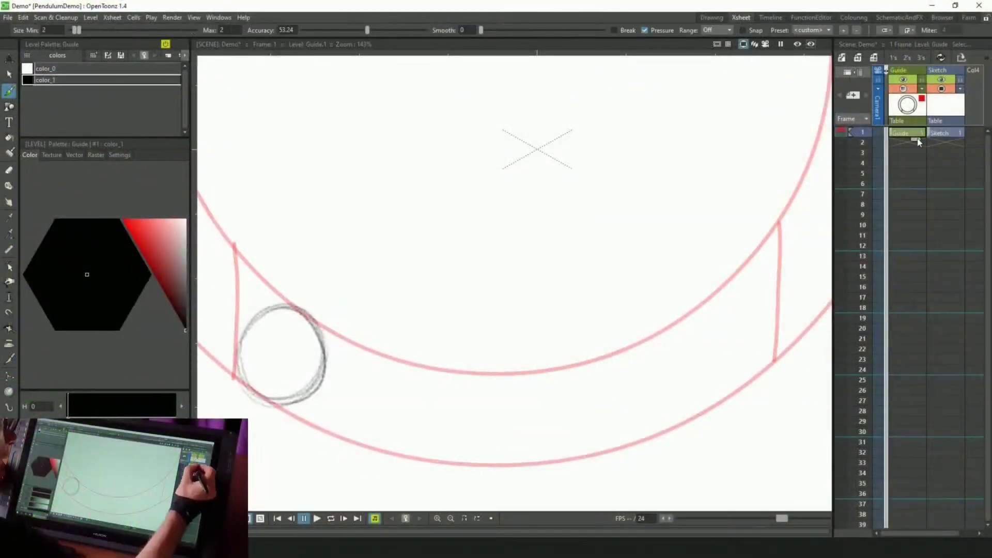
In OpenToonz's PendulumDemo scene, draw the Sketch ball at the arc's right end in frame 24 and at its lowest point in frame 13
left_click_drag(954, 142, 949, 369)
left_click_drag(734, 290, 736, 289)
left_click_drag(687, 320, 765, 310)
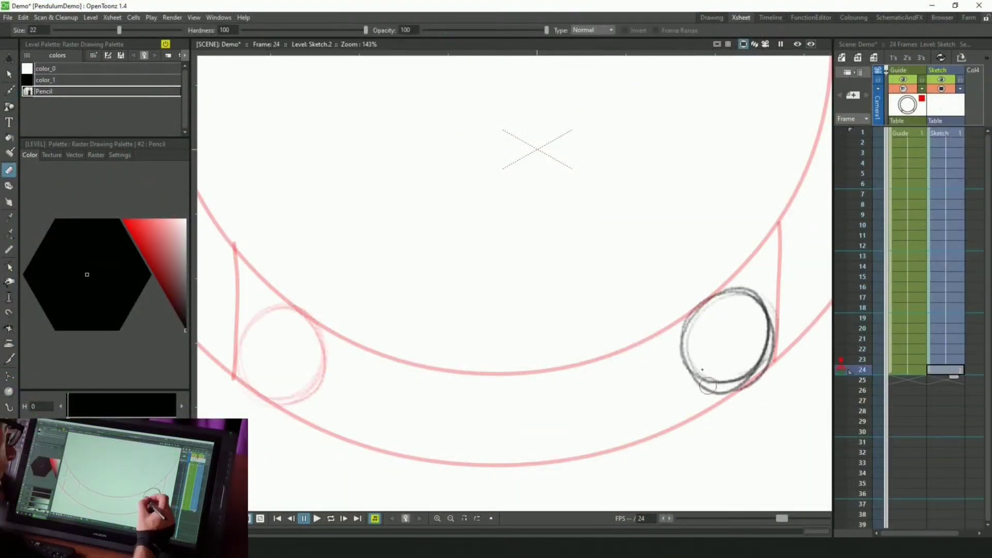
left_click(946, 256)
left_click_drag(504, 373, 543, 445)
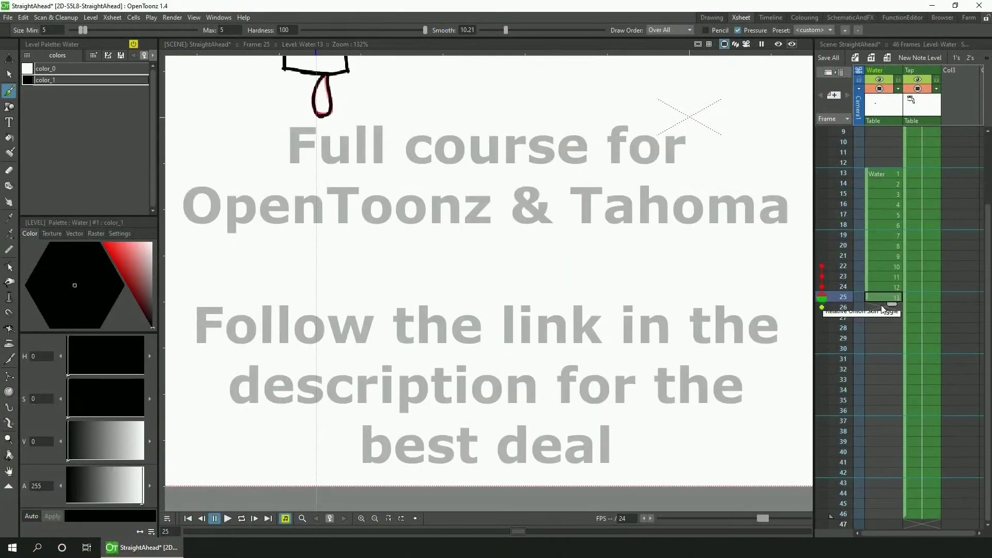
In the StraightAhead scene, draw the water drop falling from the tap and splashing in successive Water frames from frame 26, then save
key("period")
left_click_drag(319, 123, 321, 184)
key("period")
key("period")
left_click_drag(321, 245, 316, 357)
key("period")
key("period")
mouse_move(321, 393)
left_mouse_down()
mouse_move(318, 467)
mouse_move(375, 450)
mouse_move(451, 463)
left_mouse_up()
key("period")
key("ctrl+s")
Continue the splash drawings frame by frame on the Water level up to frame 40
left_click(881, 391)
key("period")
key("period")
key("period")
key("period")
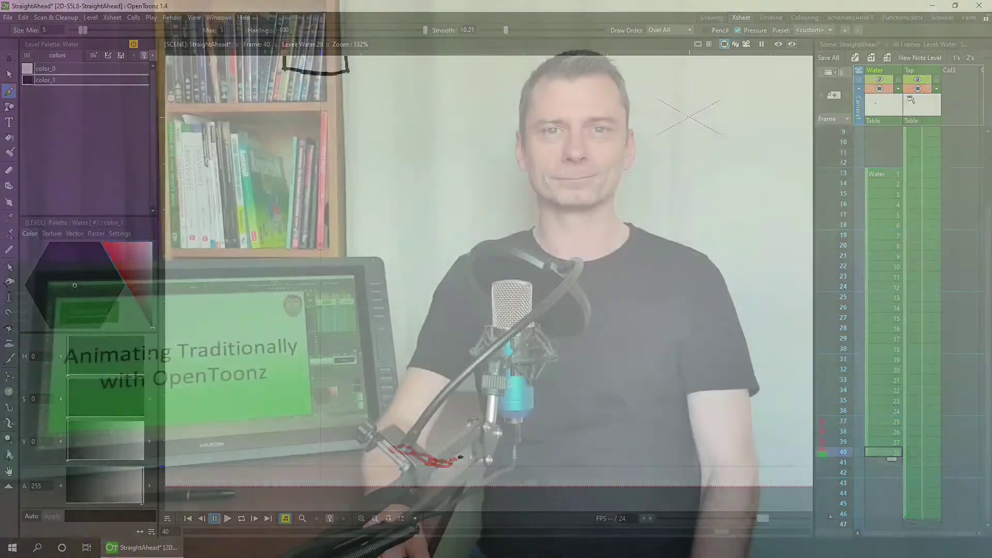